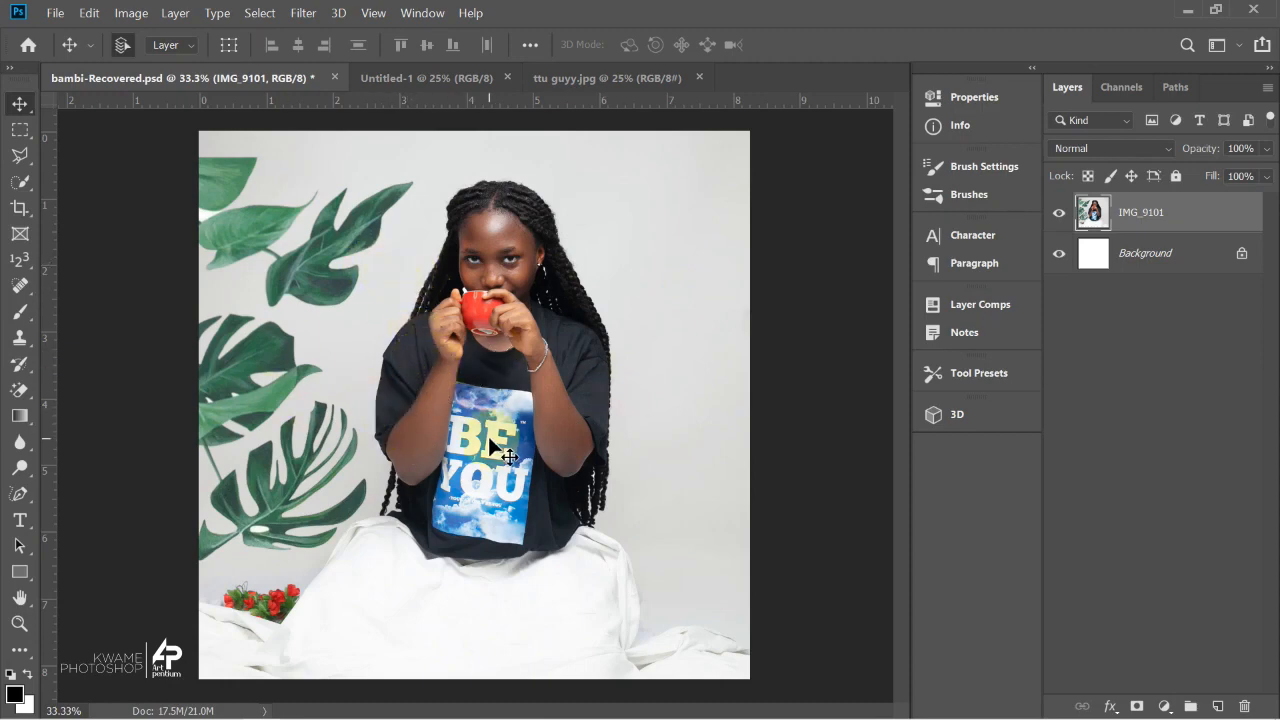
Unlock the Background layer and reposition the IMG_9101 photo slightly lower on the canvas with the Move tool.
left_click_drag(415, 388, 285, 350)
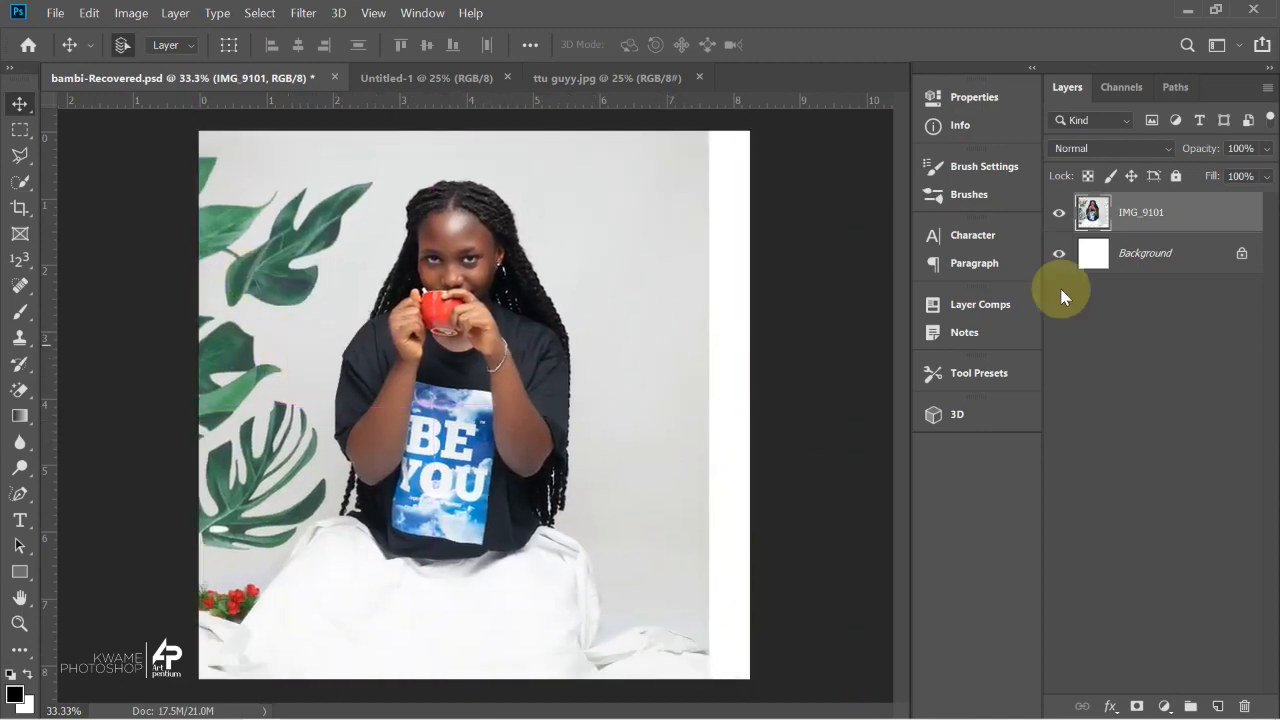
left_click(1241, 253)
mouse_move(1154, 251)
left_mouse_down()
mouse_move(1150, 205)
mouse_move(1166, 266)
mouse_move(1160, 255)
left_mouse_up()
left_click_drag(597, 285, 564, 297)
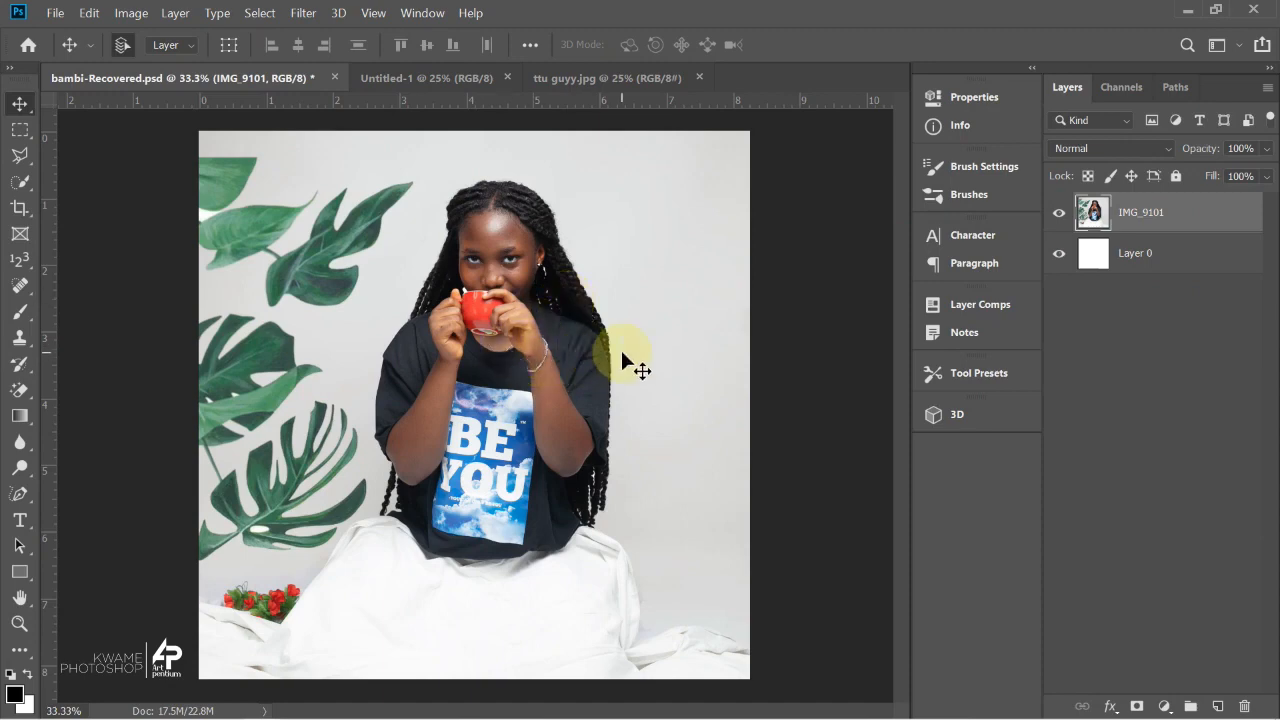
left_click_drag(621, 350, 490, 370)
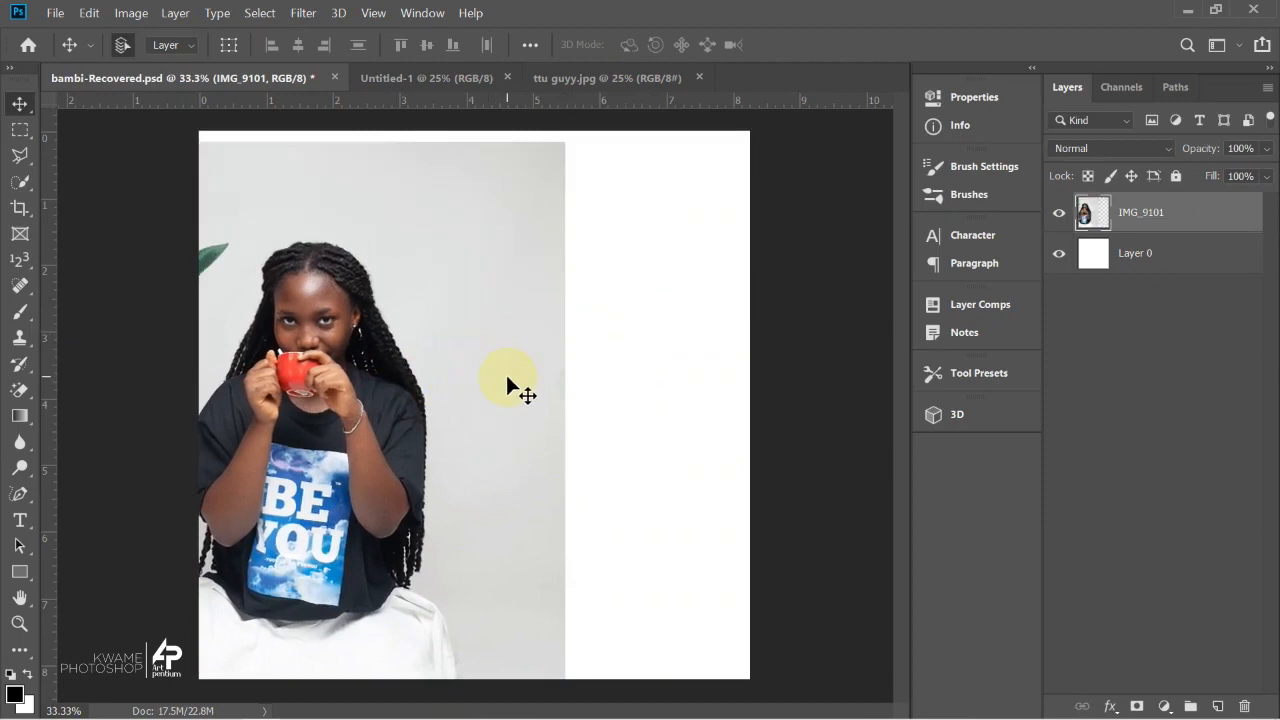
mouse_move(479, 490)
left_mouse_down()
mouse_move(364, 443)
mouse_move(252, 464)
mouse_move(775, 452)
mouse_move(642, 483)
mouse_move(518, 334)
mouse_move(477, 344)
mouse_move(457, 486)
mouse_move(483, 494)
left_mouse_up()
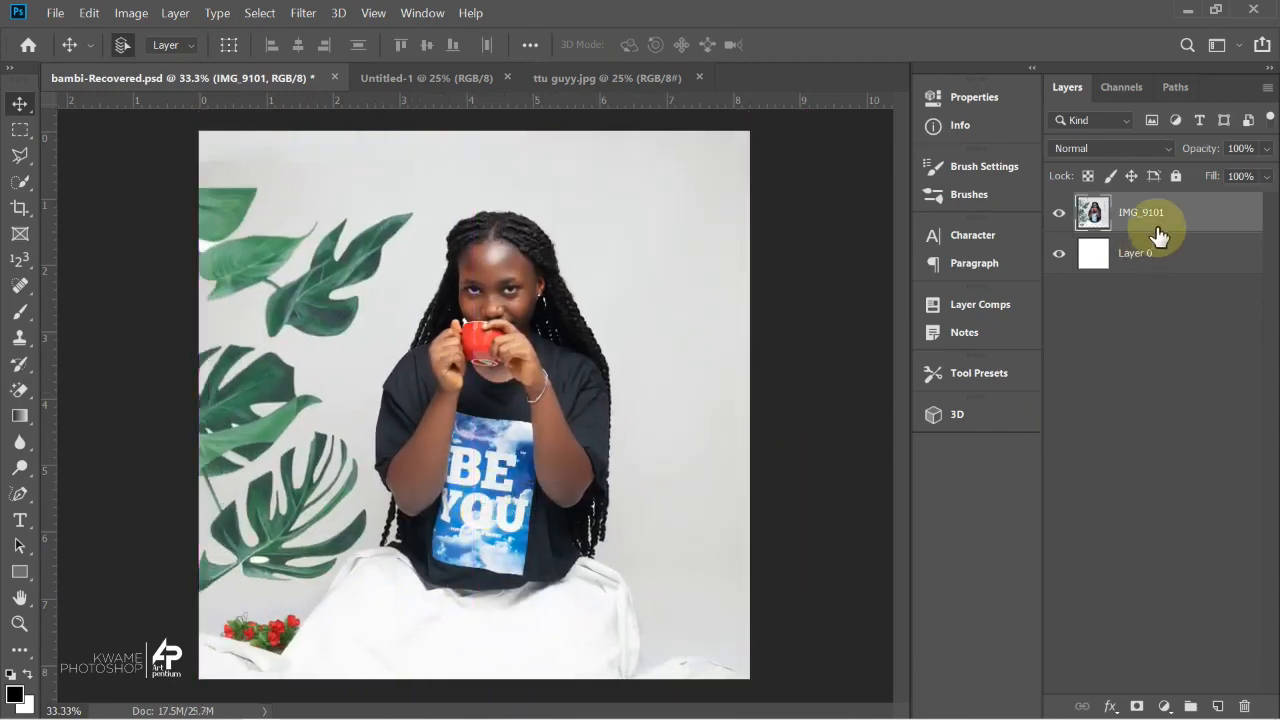
Draw two artboards beside the photo, about 4.66 × 9.06 in and about 9.51 × 9.09 in.
left_click_drag(1162, 250, 1153, 277)
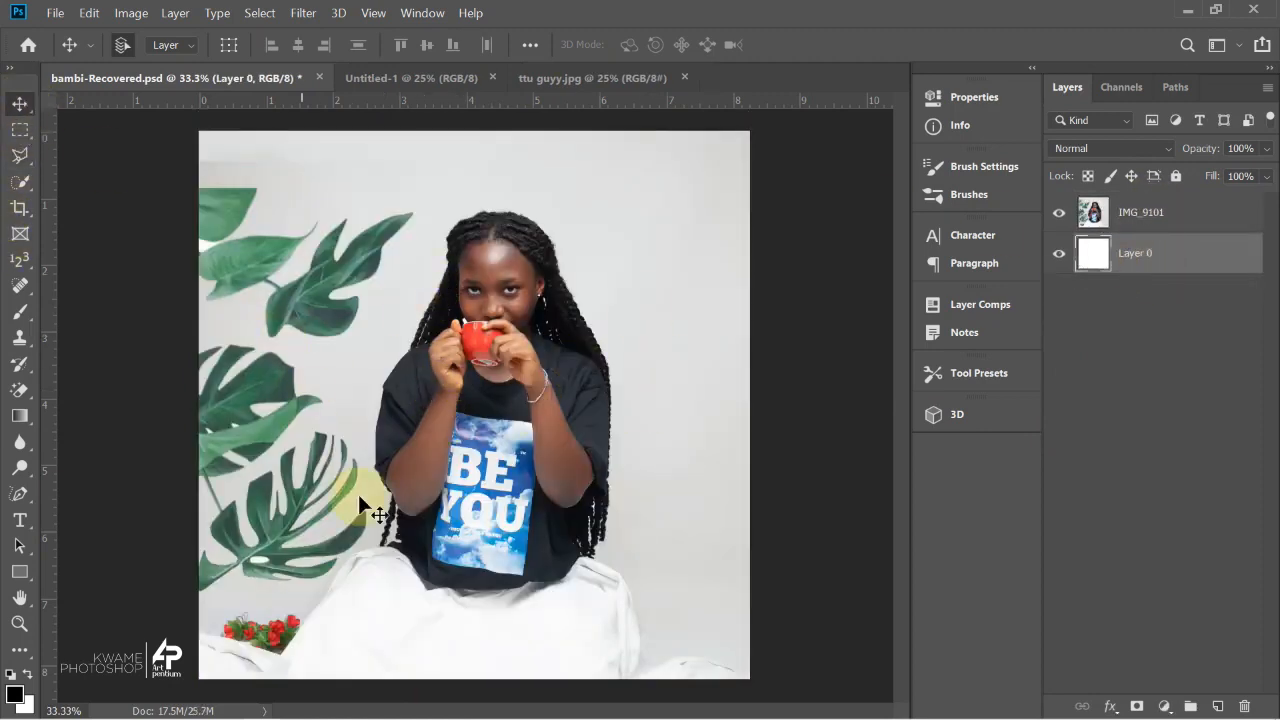
scroll(418, 416, "down", 2, "alt")
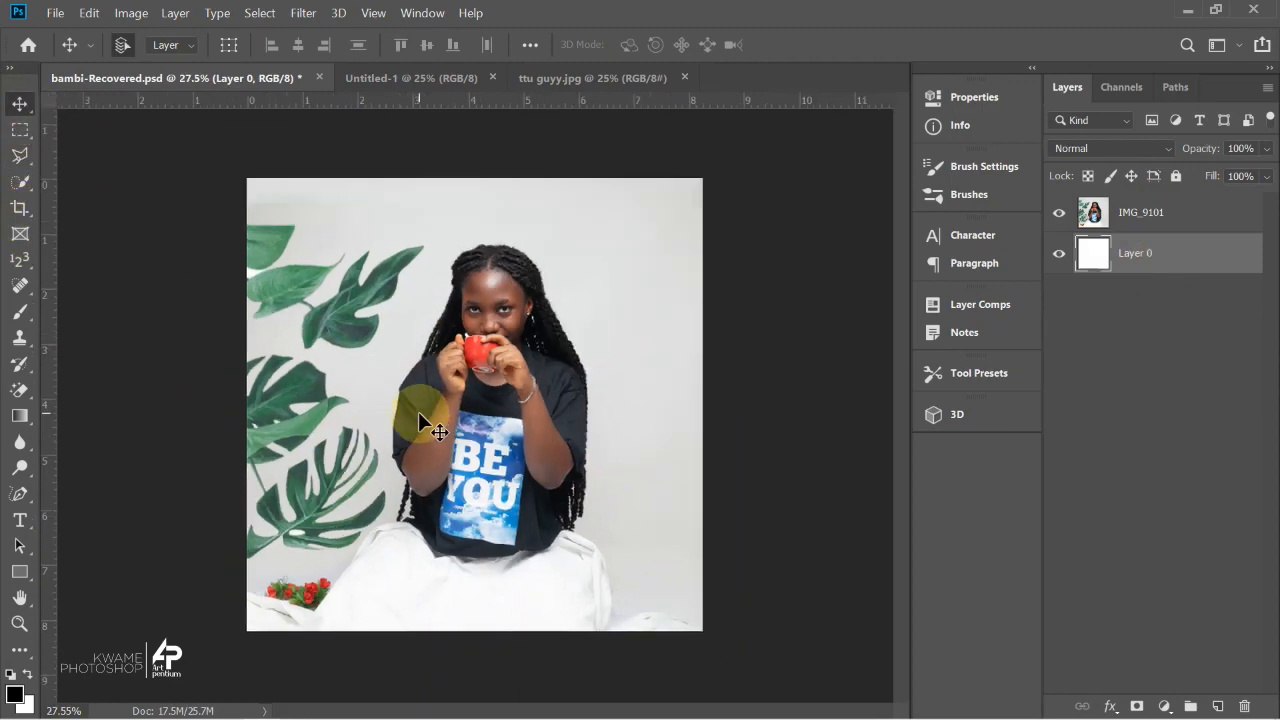
right_click(17, 104)
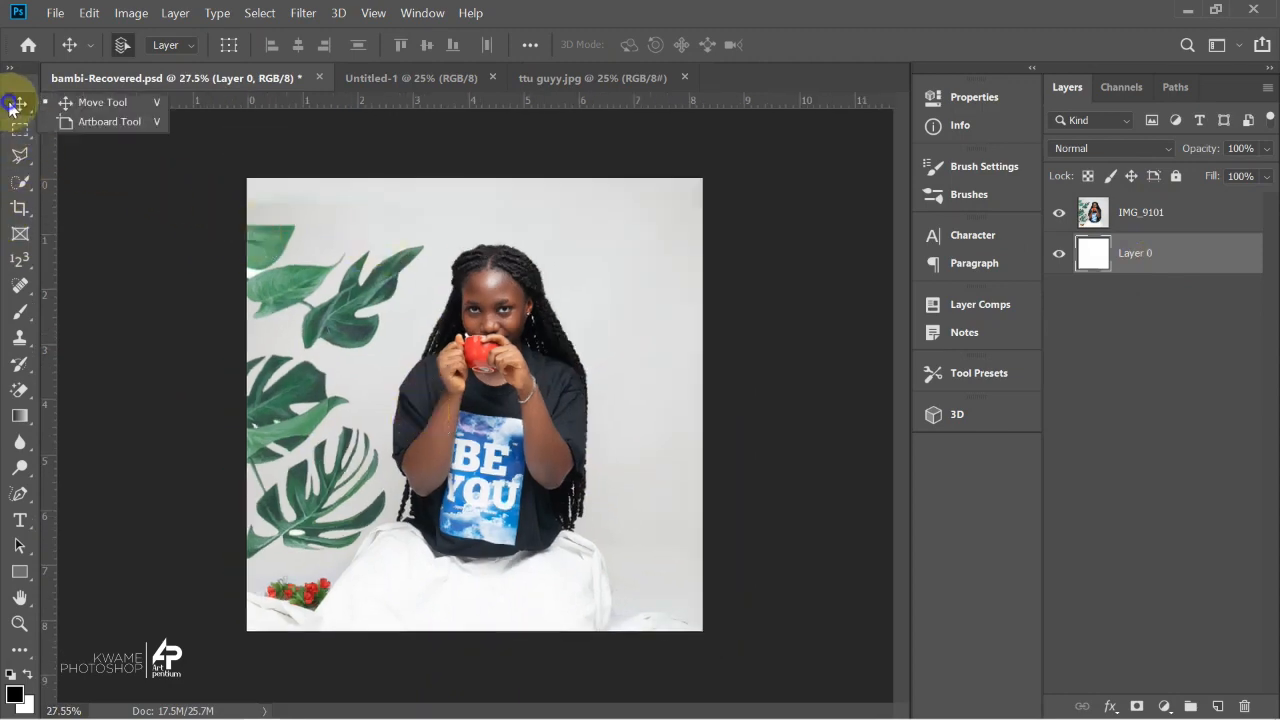
left_click(72, 121)
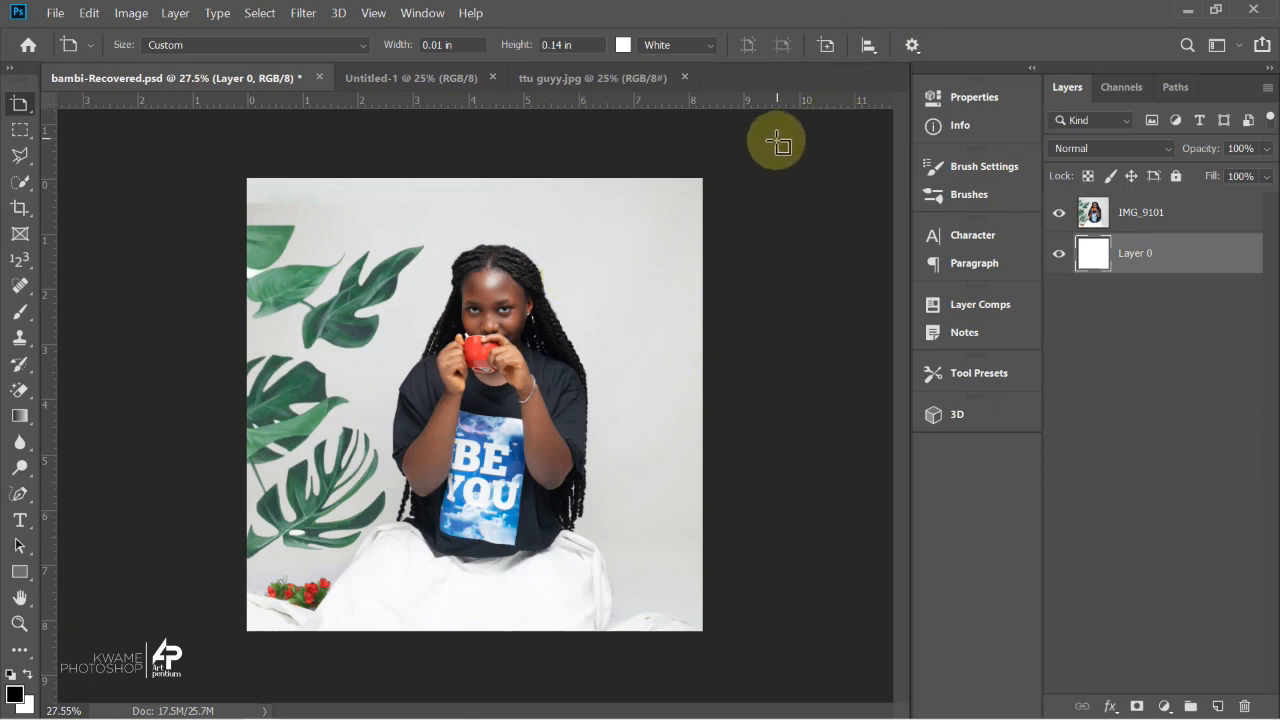
left_click_drag(733, 143, 991, 646)
scroll(507, 440, "down", 3)
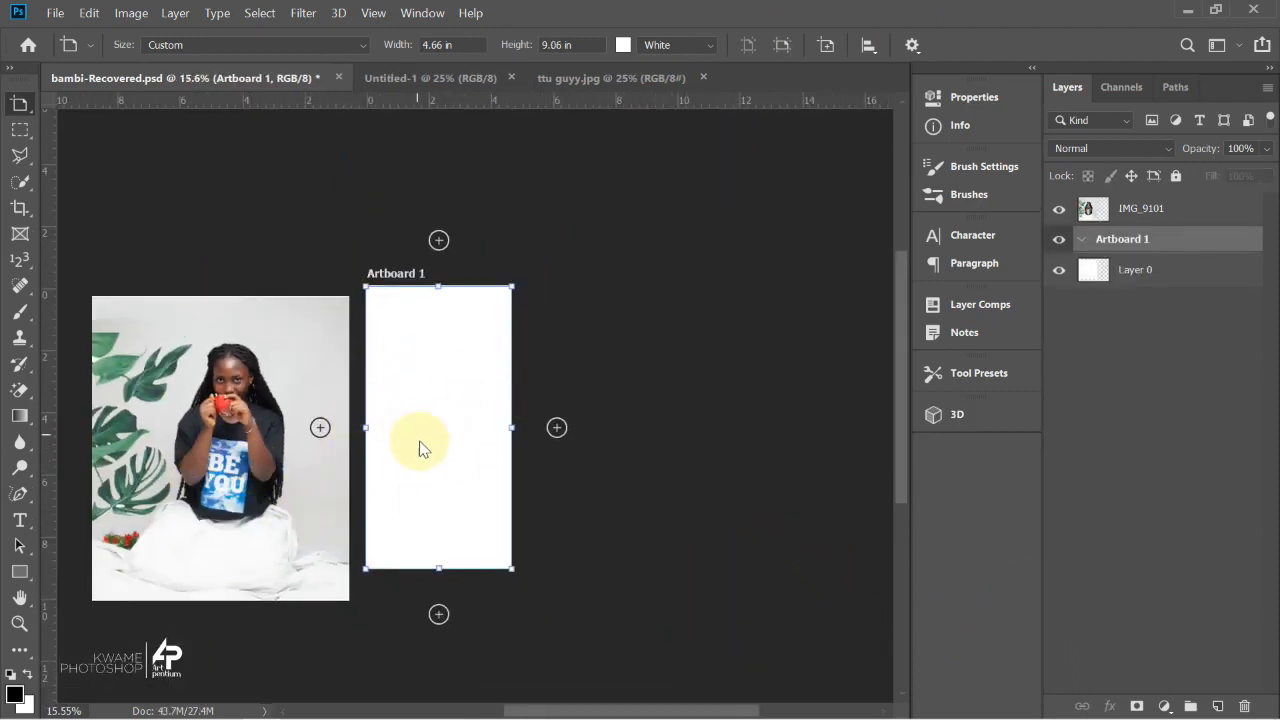
left_click_drag(558, 306, 855, 589)
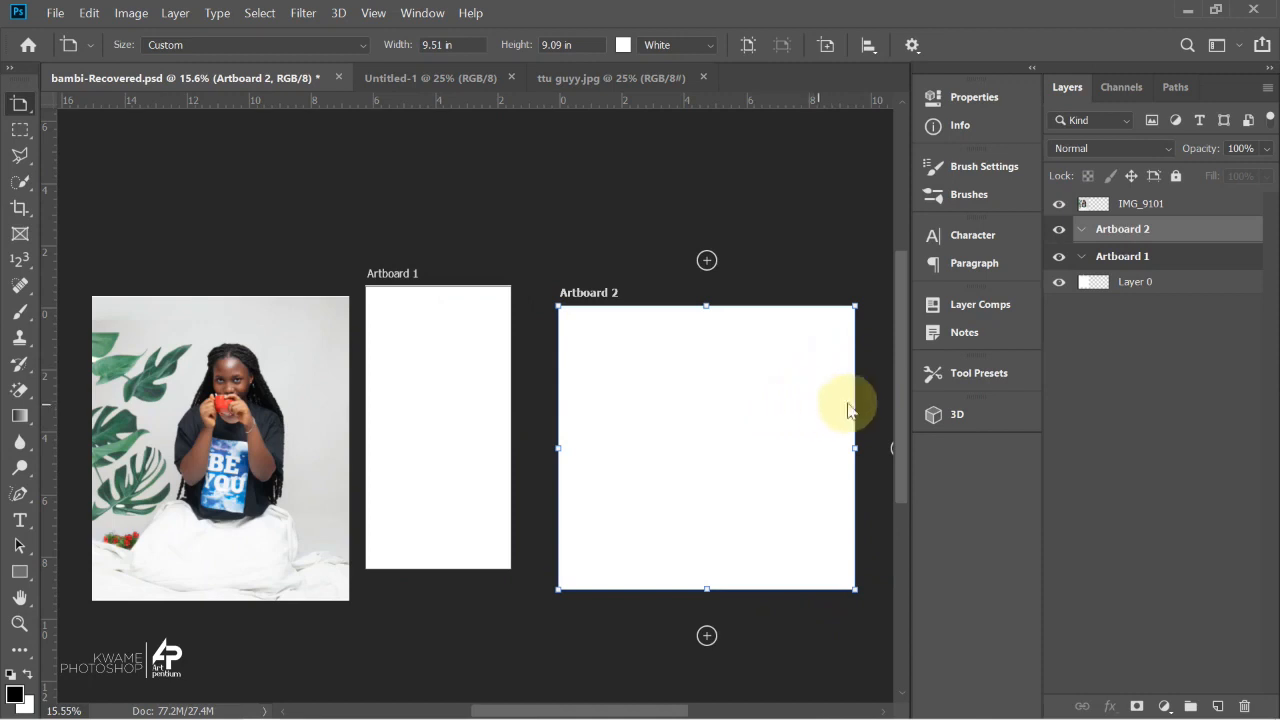
Duplicate the wider artboard directly above the original one.
left_click_drag(743, 449, 731, 143)
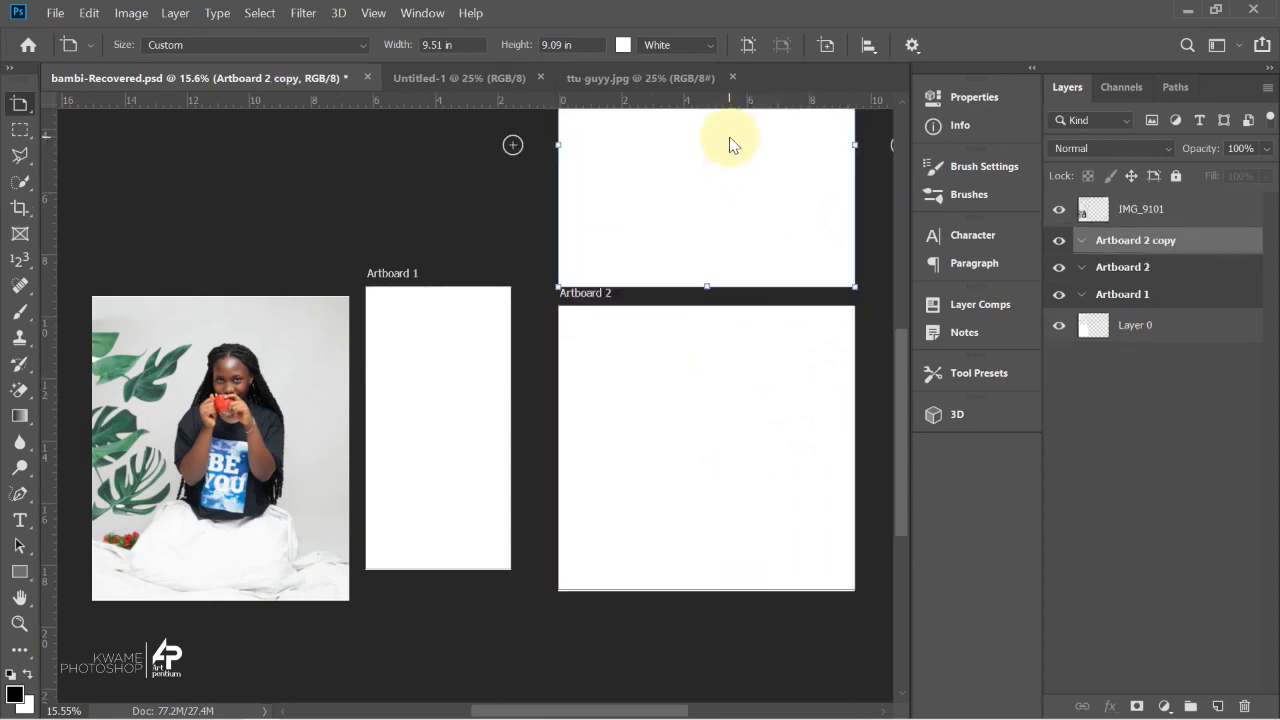
scroll(698, 263, "down", 1)
scroll(658, 275, "down", 4)
left_click_drag(620, 289, 563, 389)
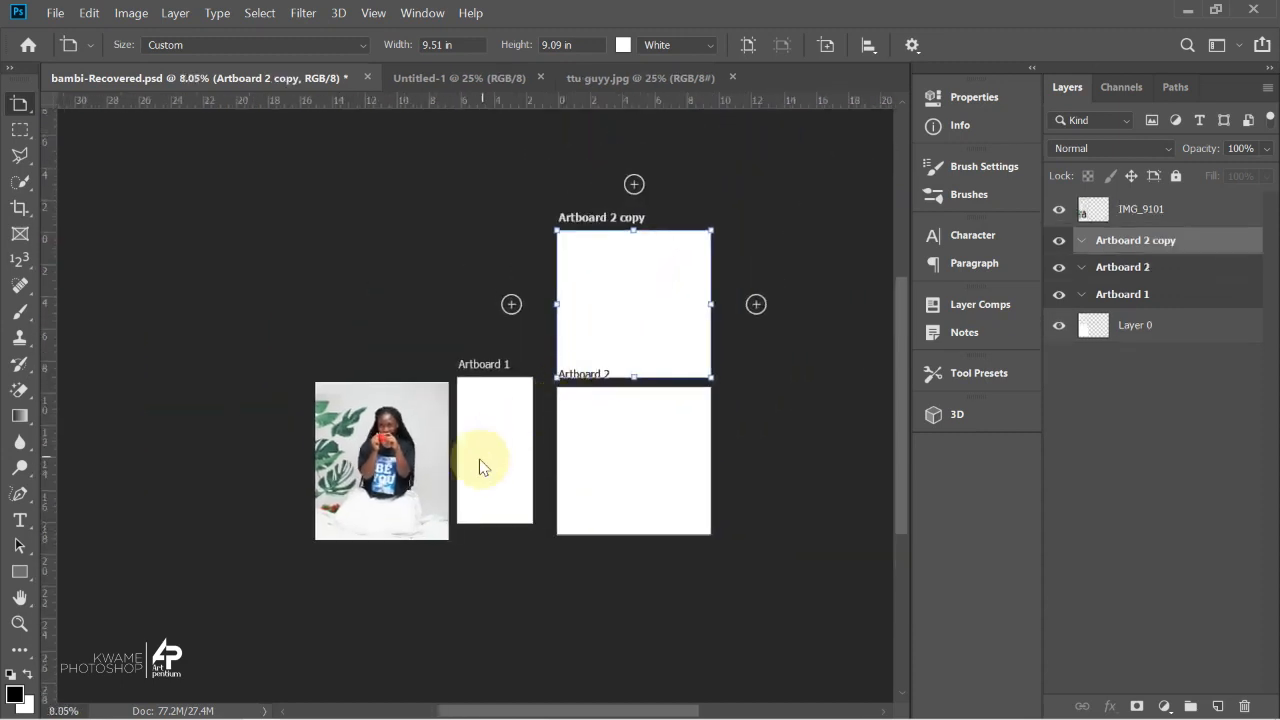
scroll(479, 459, "up", 5)
mouse_move(643, 266)
left_mouse_down()
mouse_move(621, 408)
mouse_move(620, 274)
left_mouse_up()
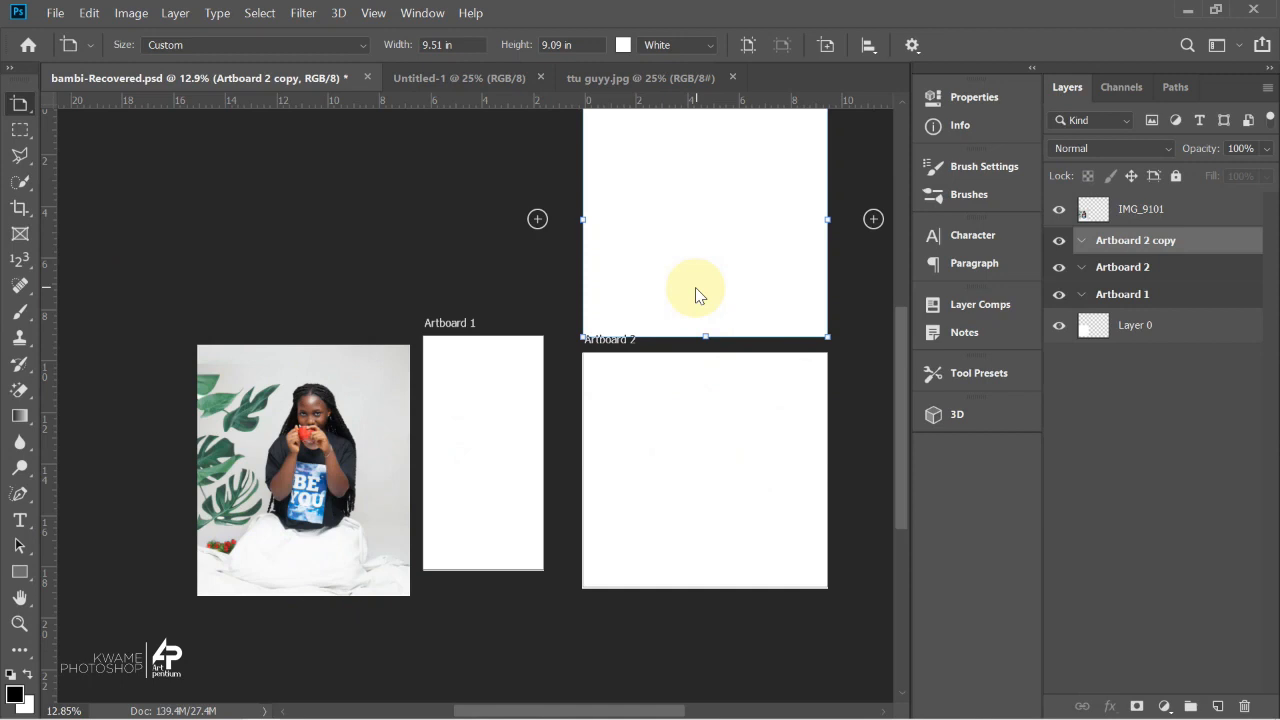
Remove all three artboards just added beside the photo.
key("Delete")
key("Delete")
key("Delete")
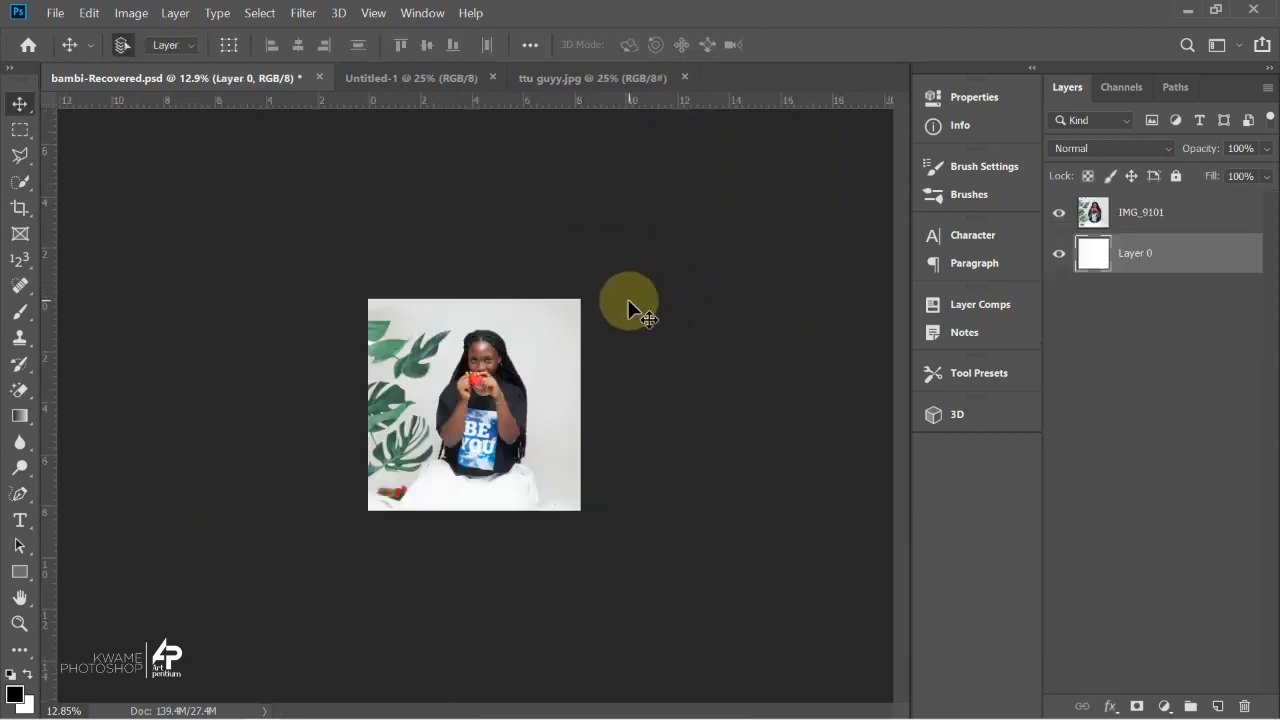
Draw a tall artboard and a wider one of about 8.43 × 8.64 in beside the photo, and duplicate the wider one above itself.
scroll(541, 415, "up", 6)
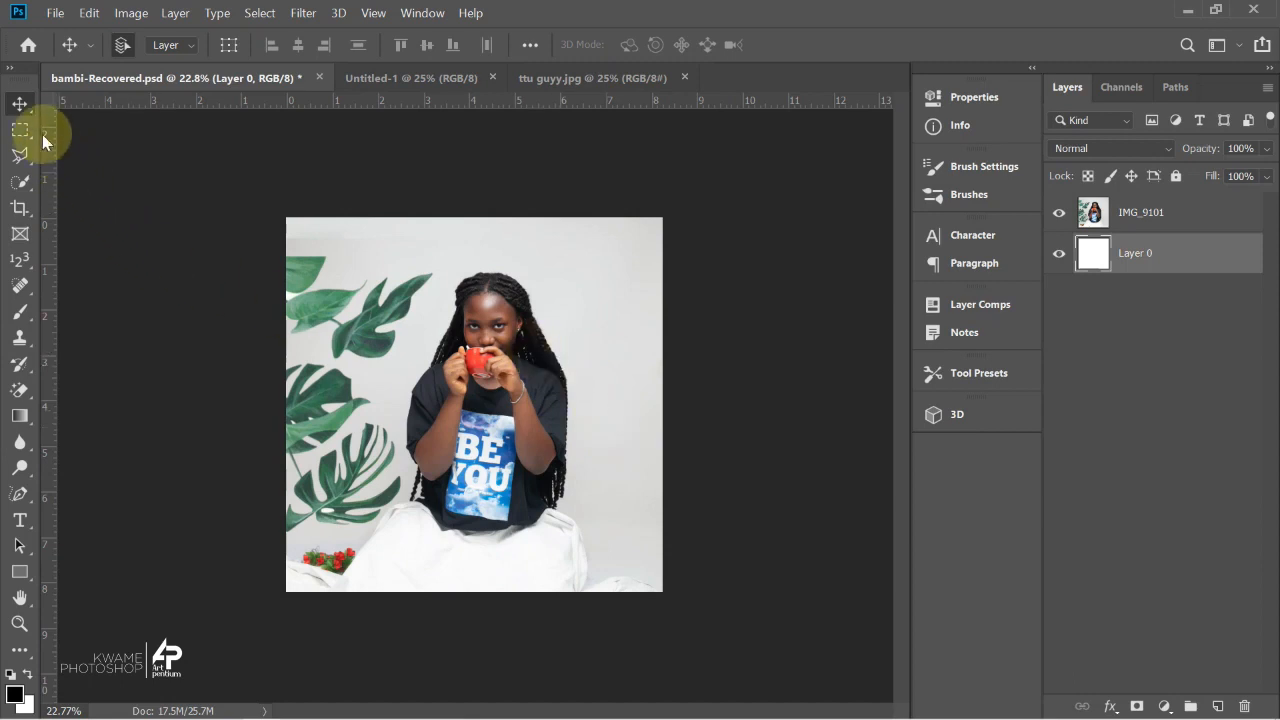
right_click(20, 105)
left_click(82, 121)
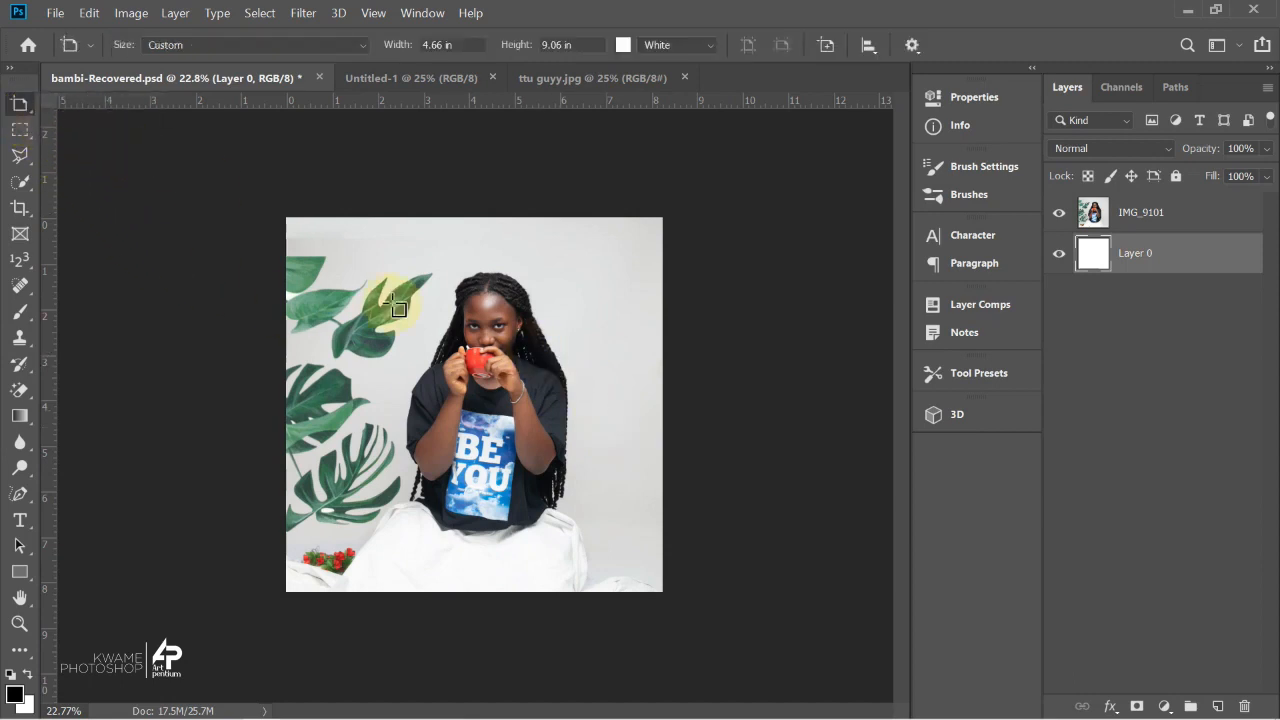
left_click_drag(681, 182, 880, 623)
left_click_drag(616, 224, 903, 618)
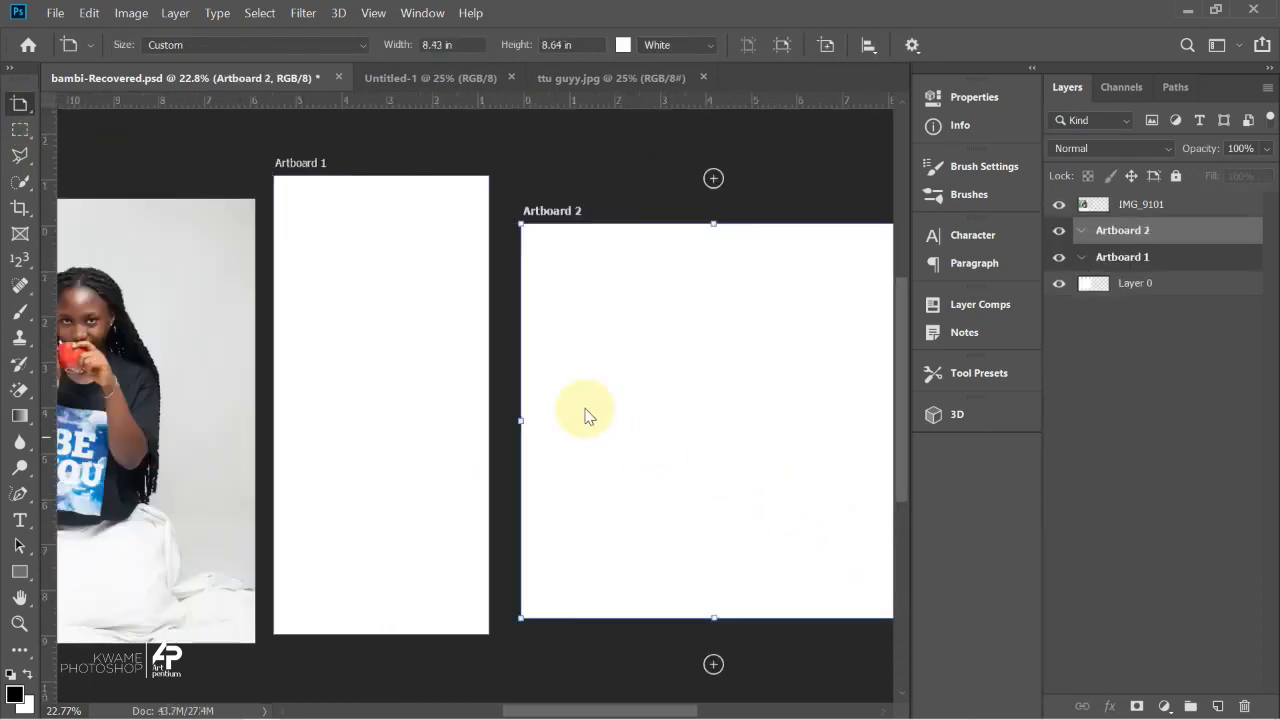
scroll(537, 380, "down", 3)
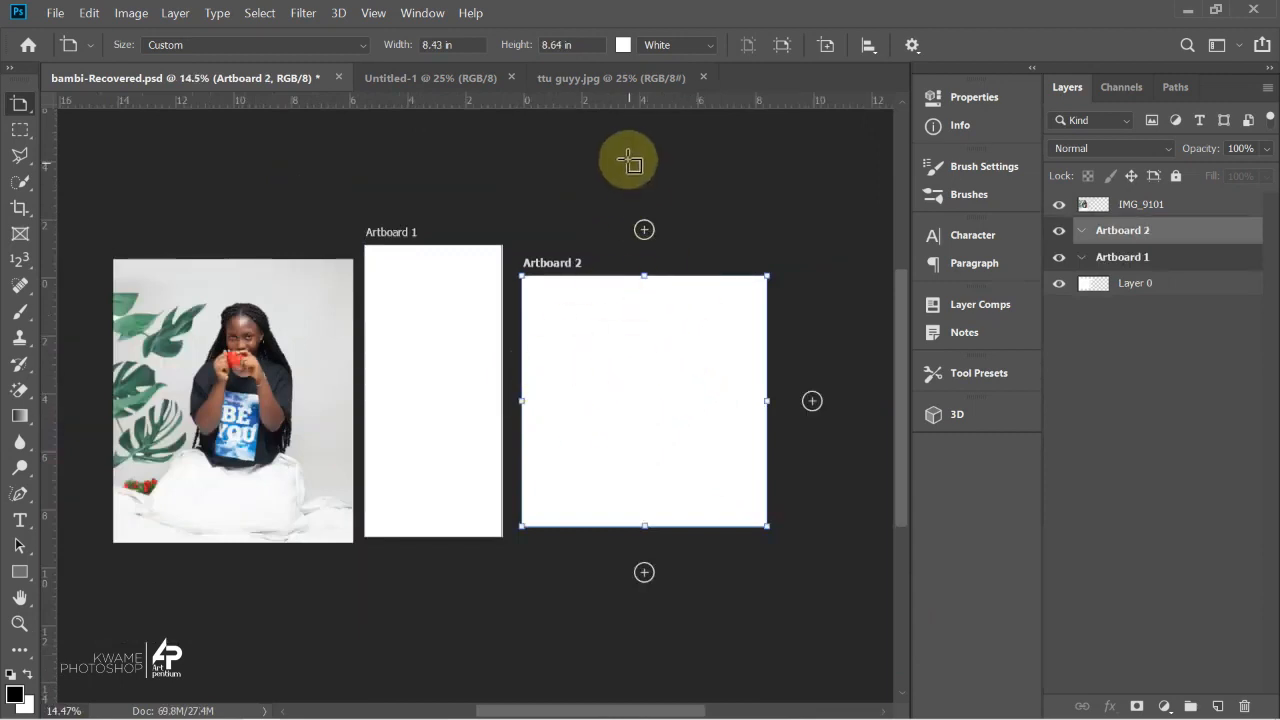
left_click_drag(650, 405, 645, 178)
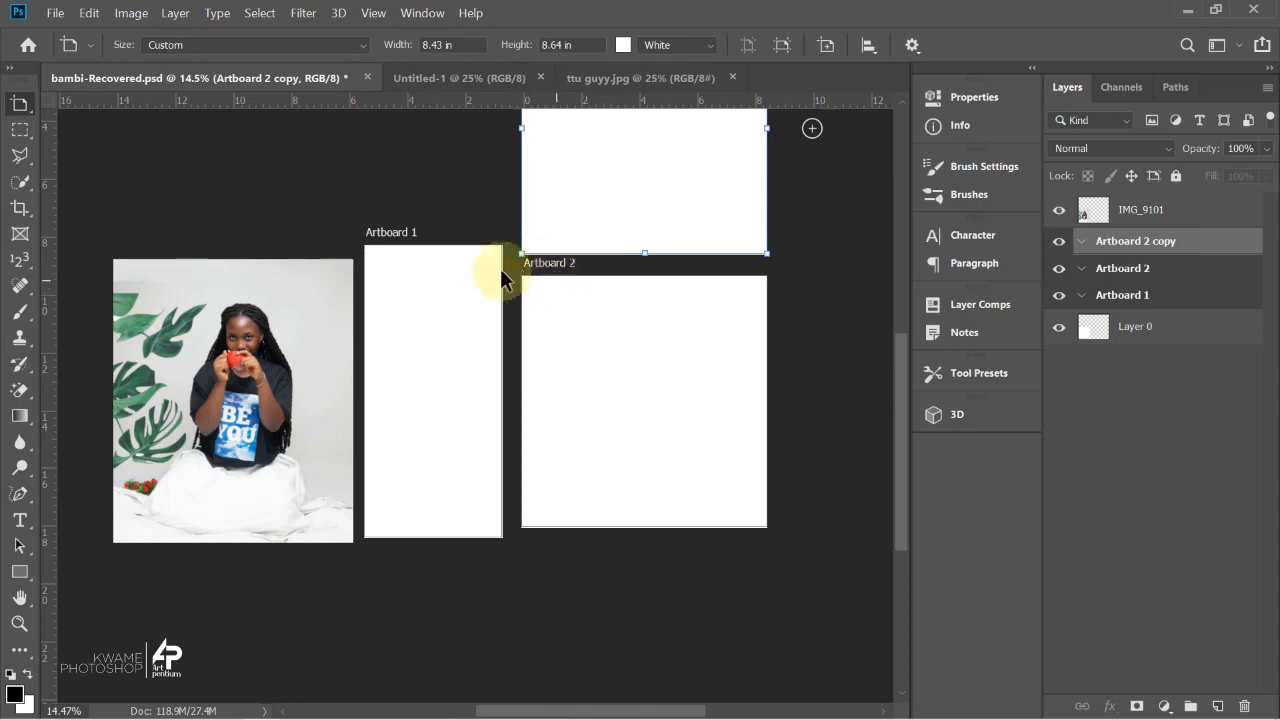
Undo the second set of artboards to return to the single canvas.
key("ctrl+z")
key("ctrl+z")
key("ctrl+z")
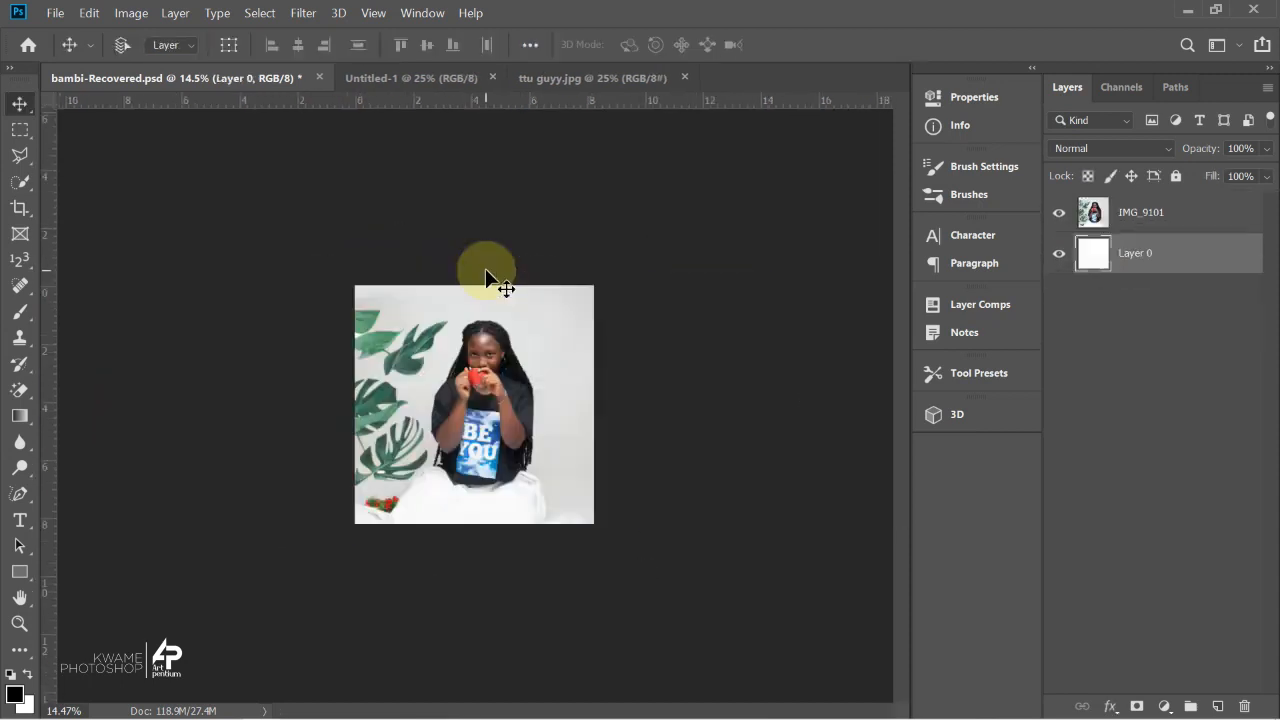
Select a rectangular area around the woman's head and upper body with the Rectangular Marquee tool.
scroll(487, 300, "up", 3)
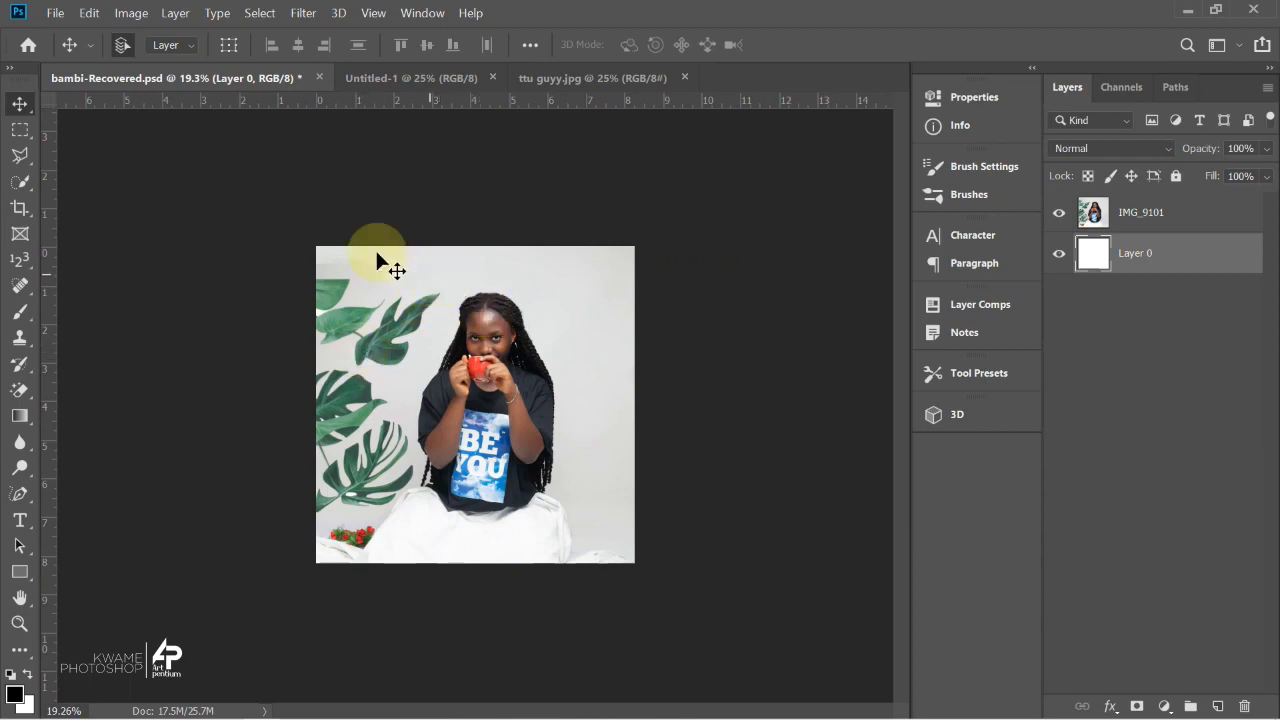
left_click(19, 131)
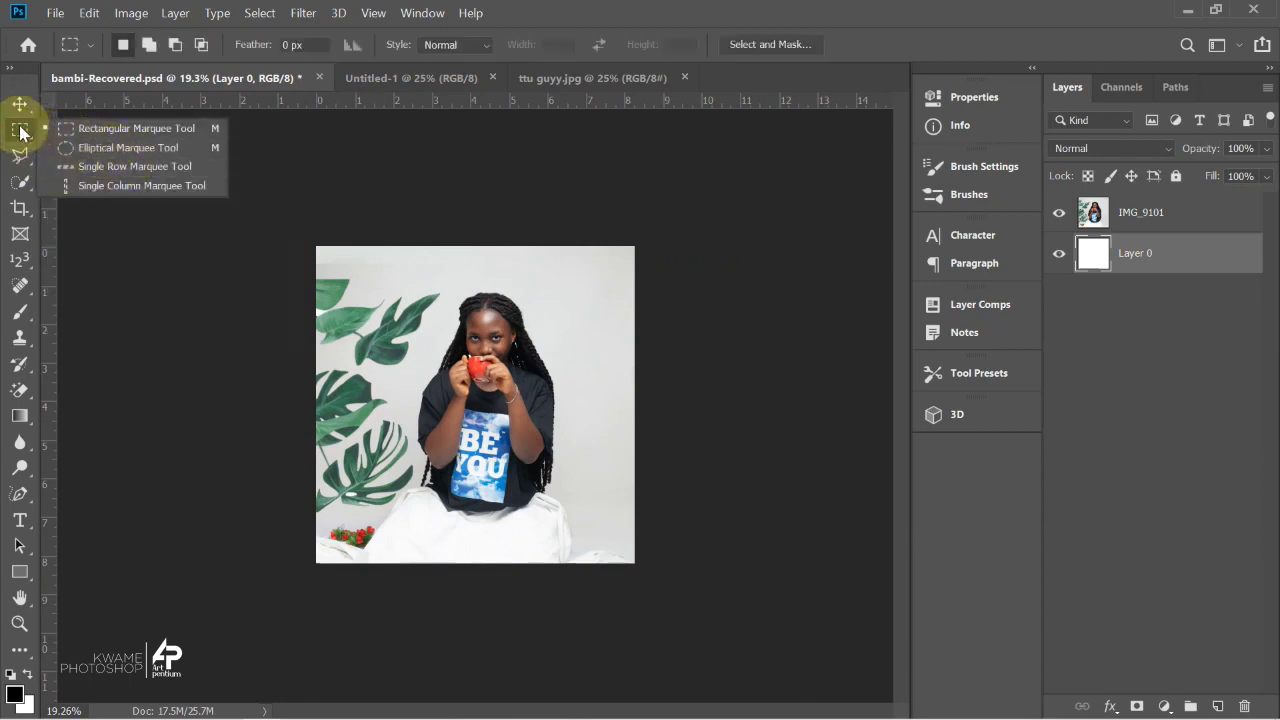
left_click(654, 3)
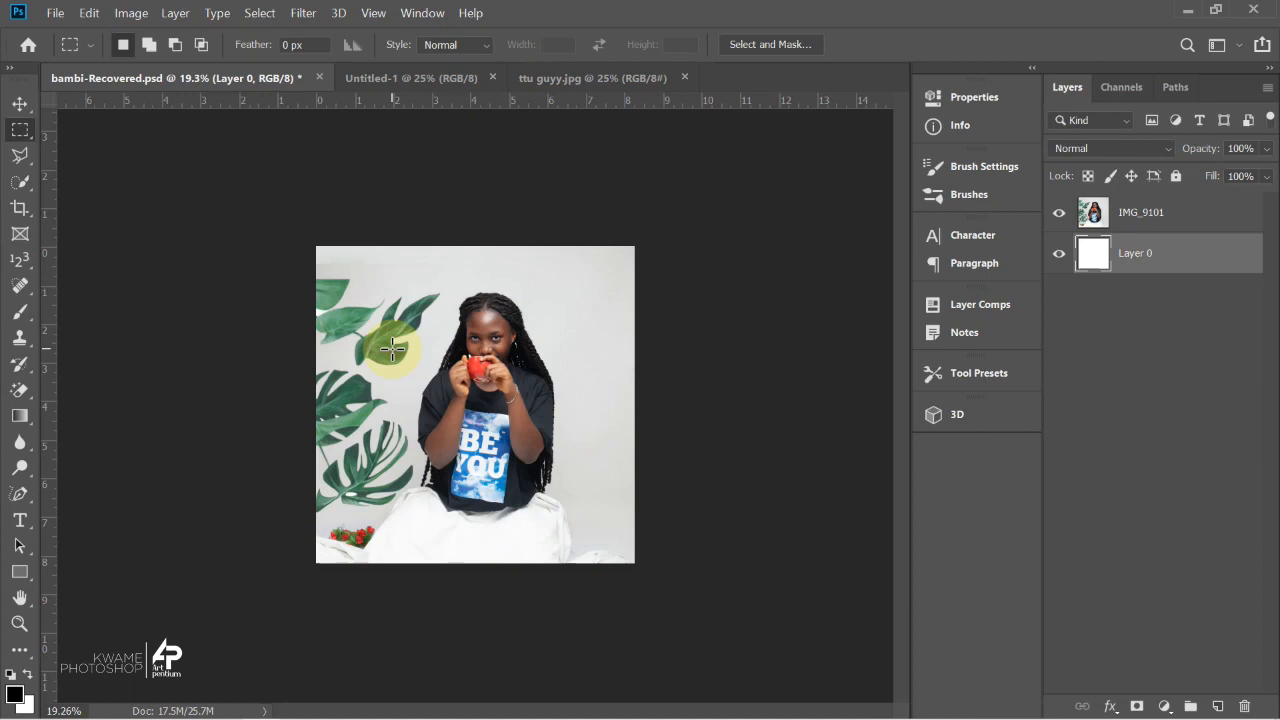
scroll(392, 347, "up", 3)
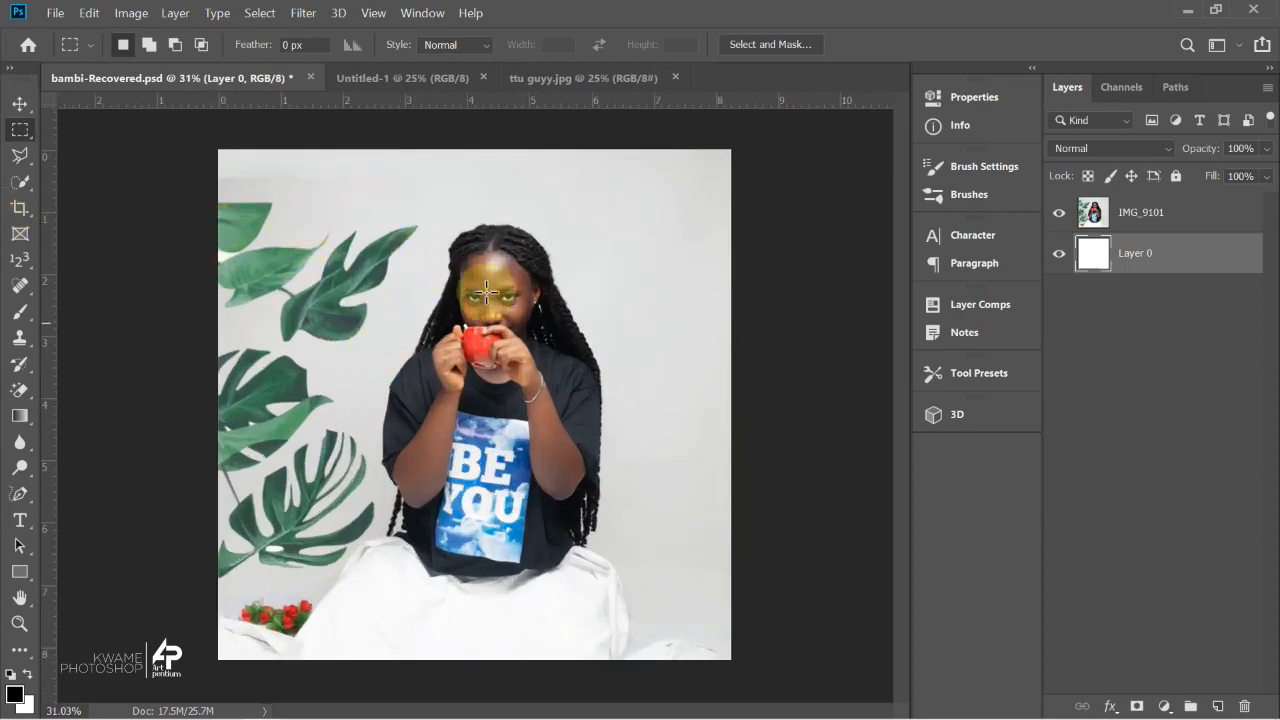
scroll(487, 293, "up", 2)
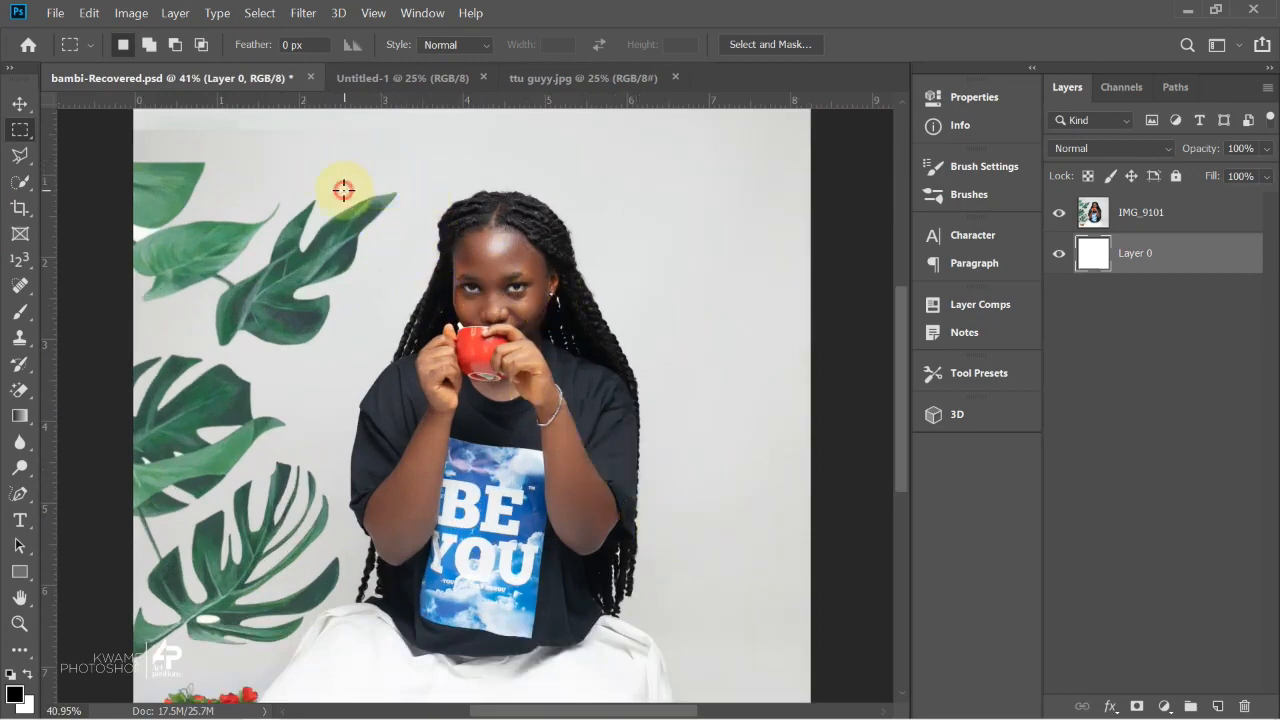
left_click_drag(343, 190, 698, 579)
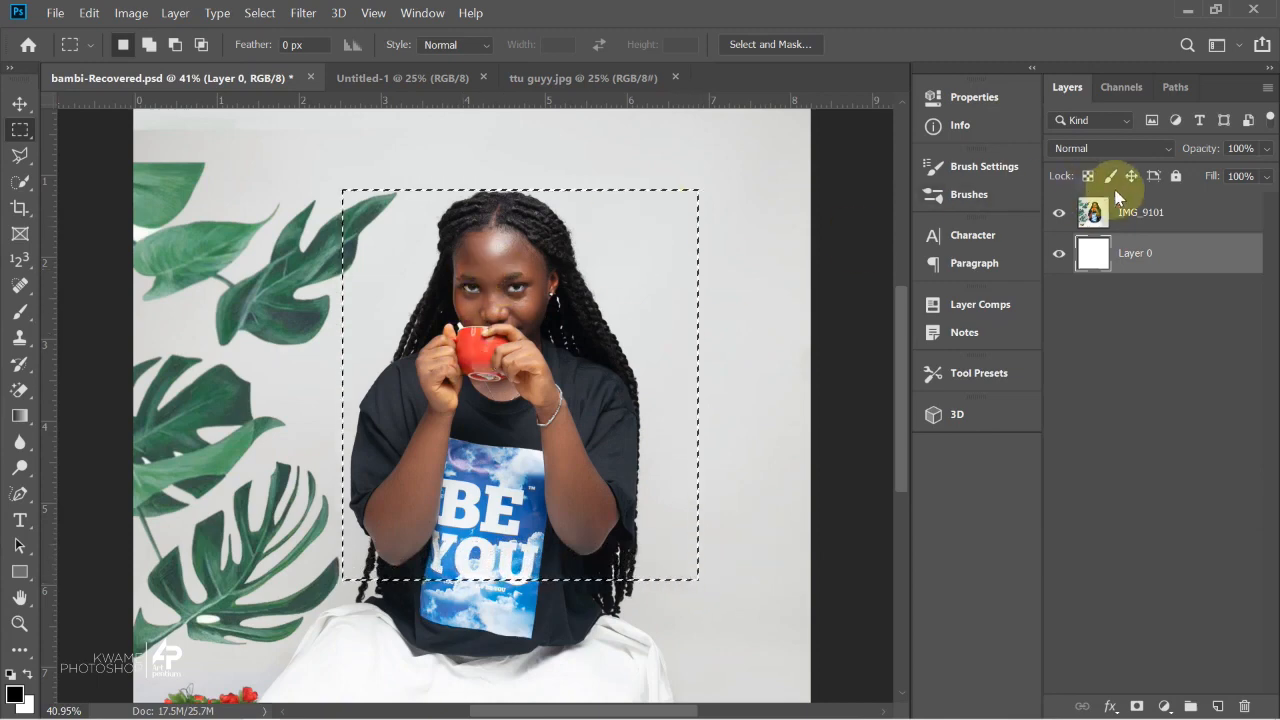
Try copying the selected area of IMG_9101 to a new layer and preview it with the original photo hidden.
left_click(1150, 213)
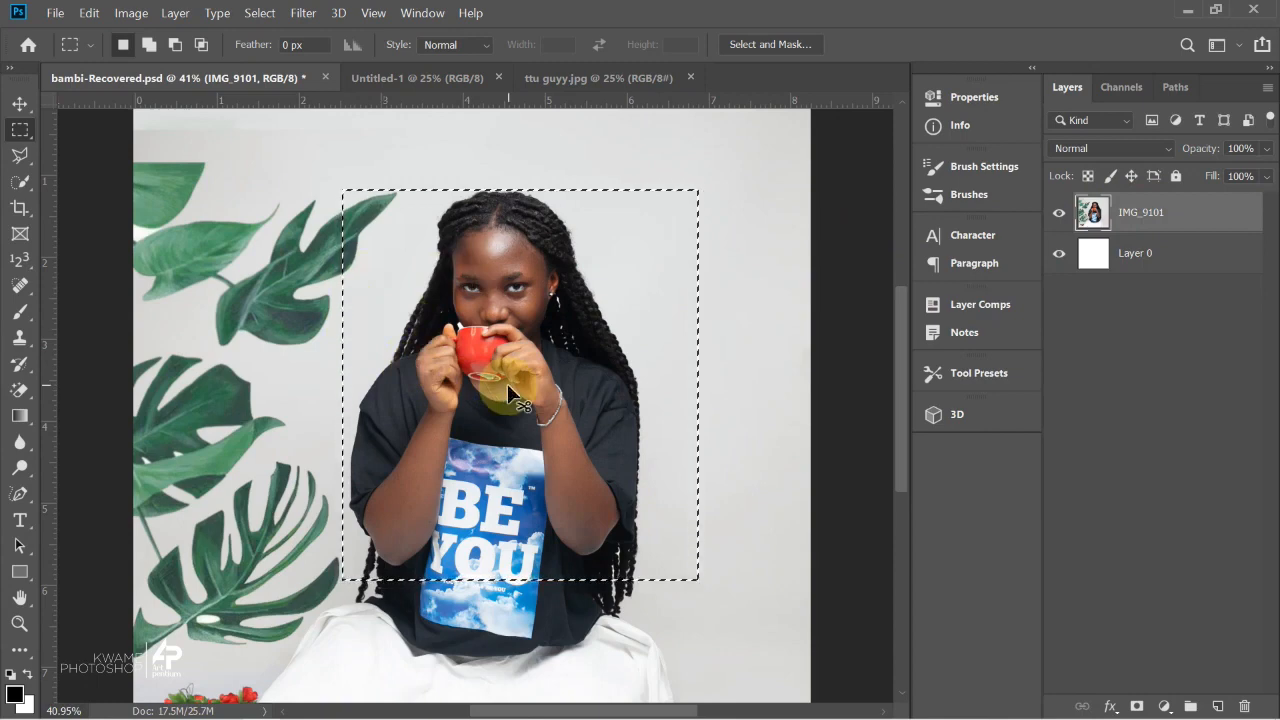
key("ctrl+j")
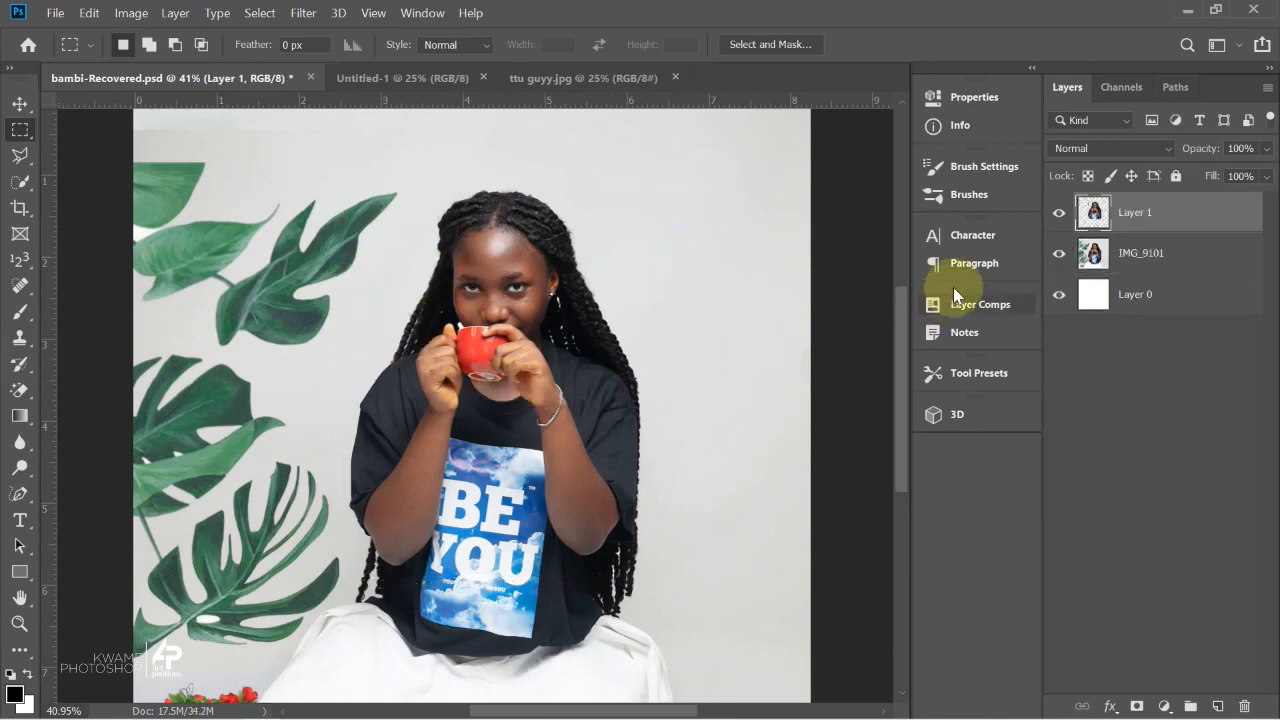
left_click(1060, 255)
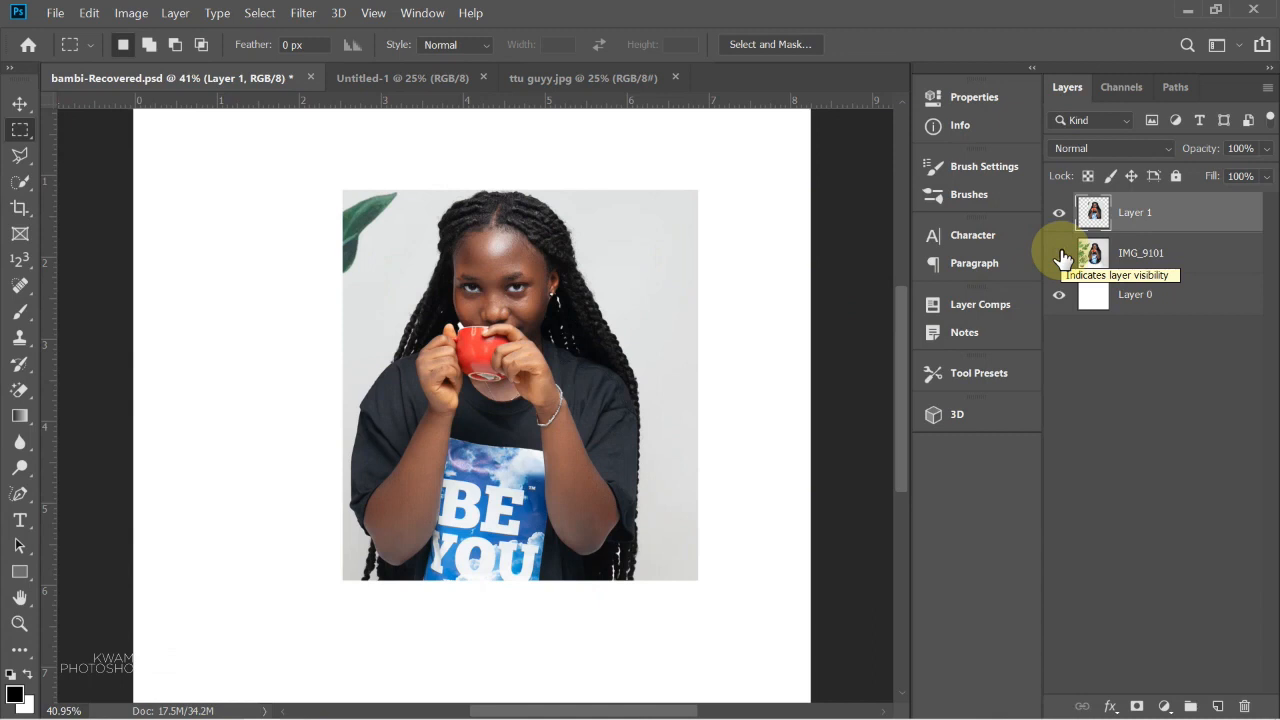
left_click(1060, 255)
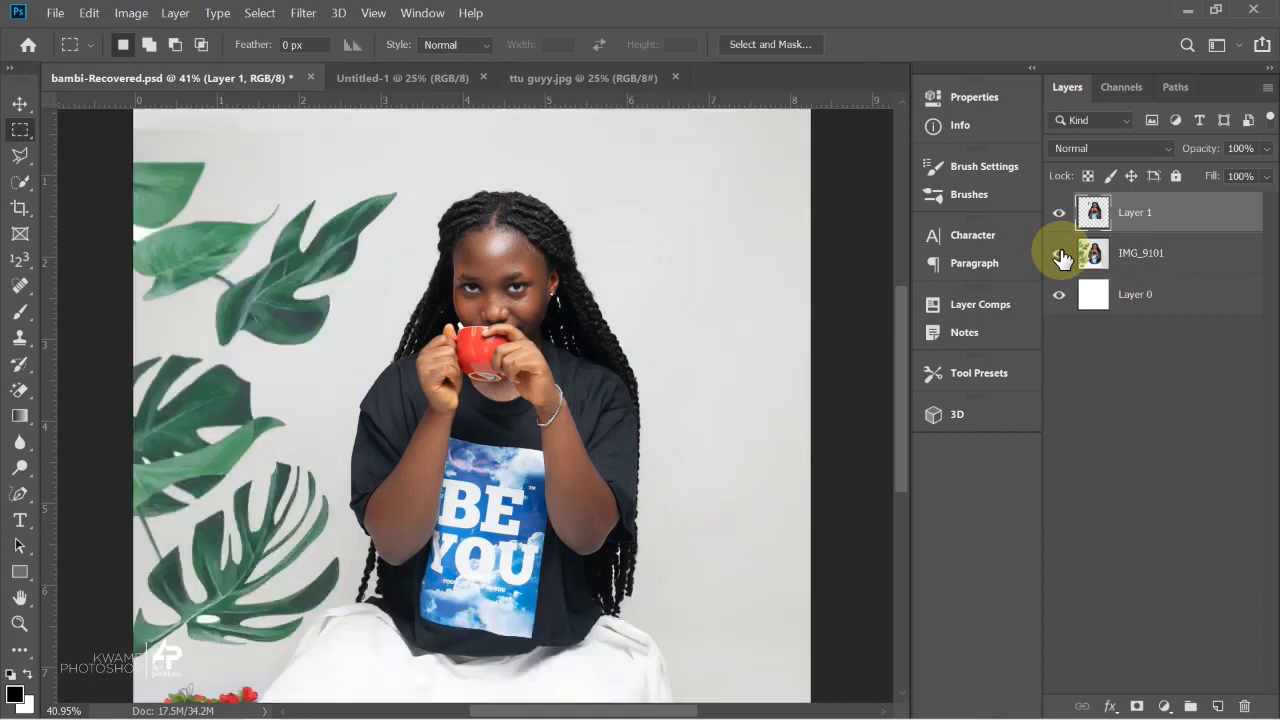
key("ctrl+z")
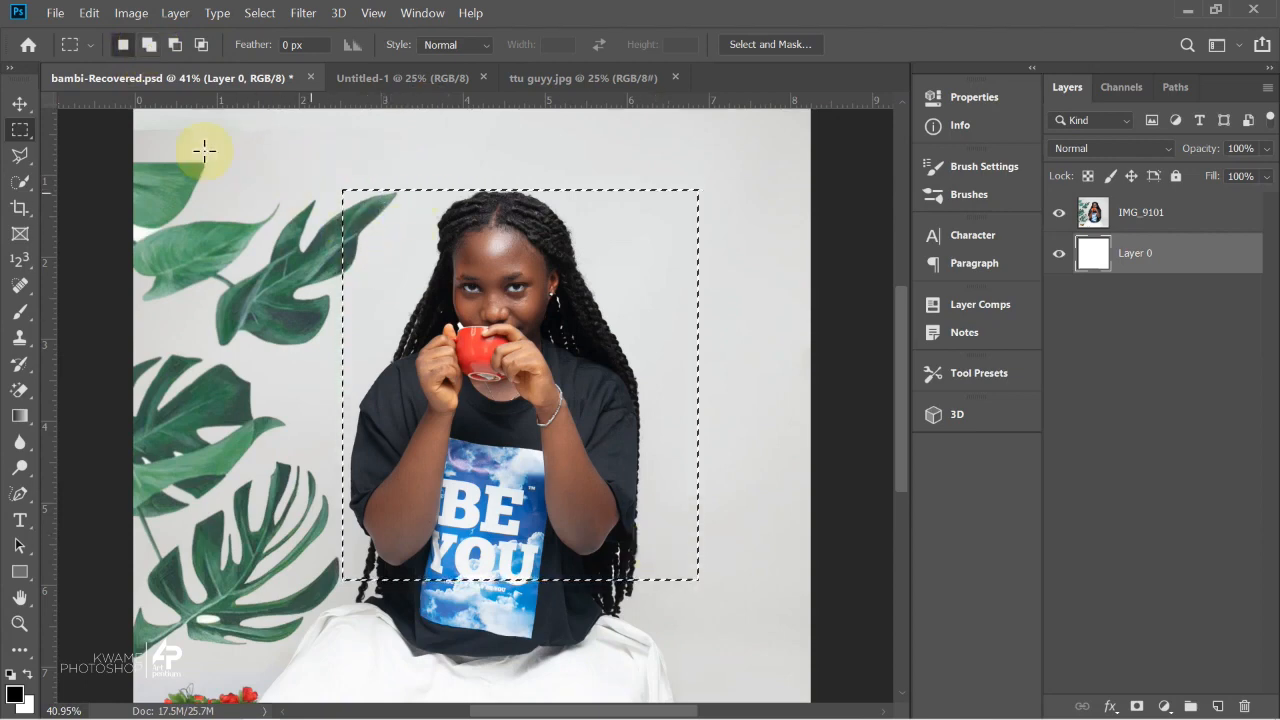
Add four overlapping rectangles to the selection: over the lower leaves, beside her right edge, above her head, and over the upper leaves.
left_click(154, 49)
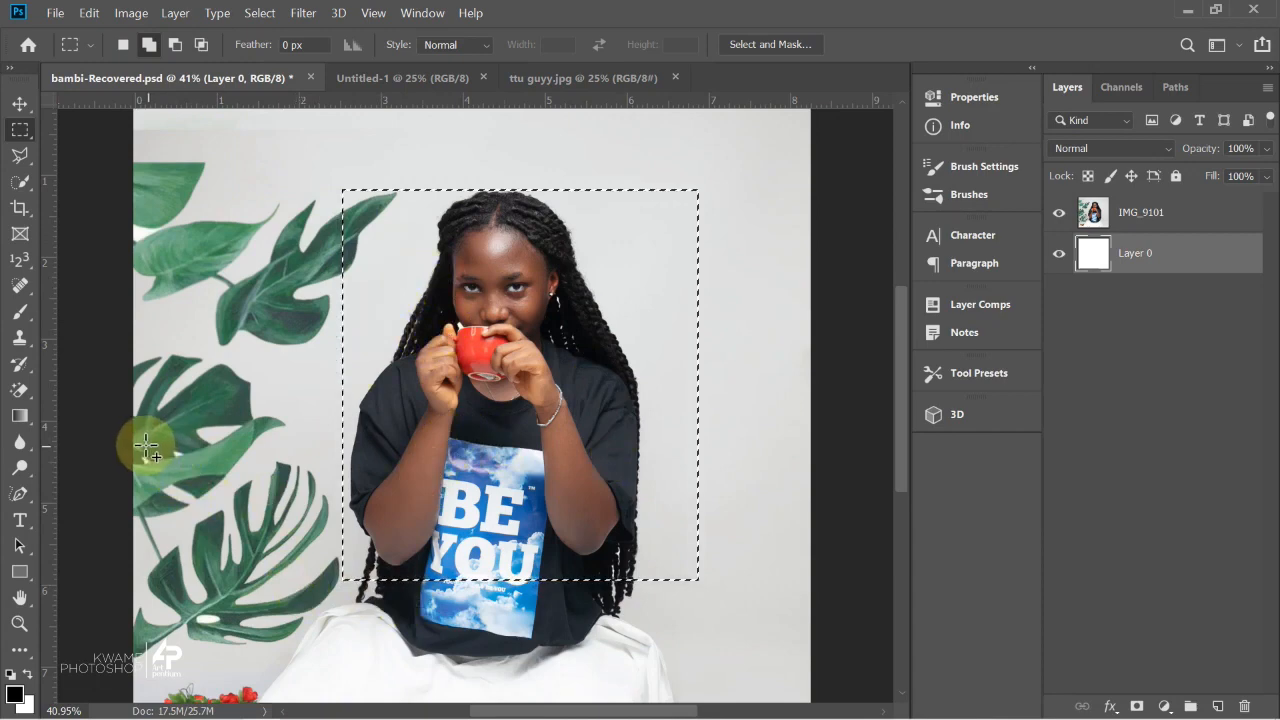
left_click_drag(134, 440, 414, 672)
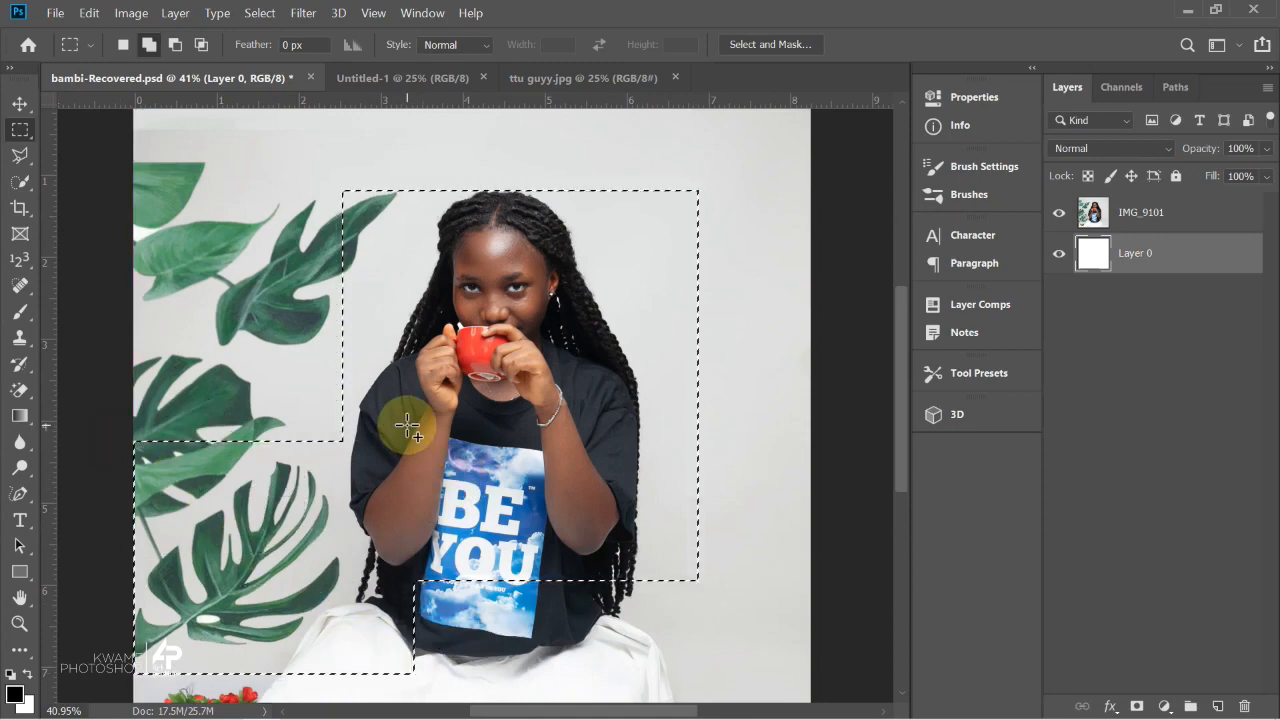
left_click_drag(663, 318, 795, 472)
left_click_drag(519, 155, 576, 190)
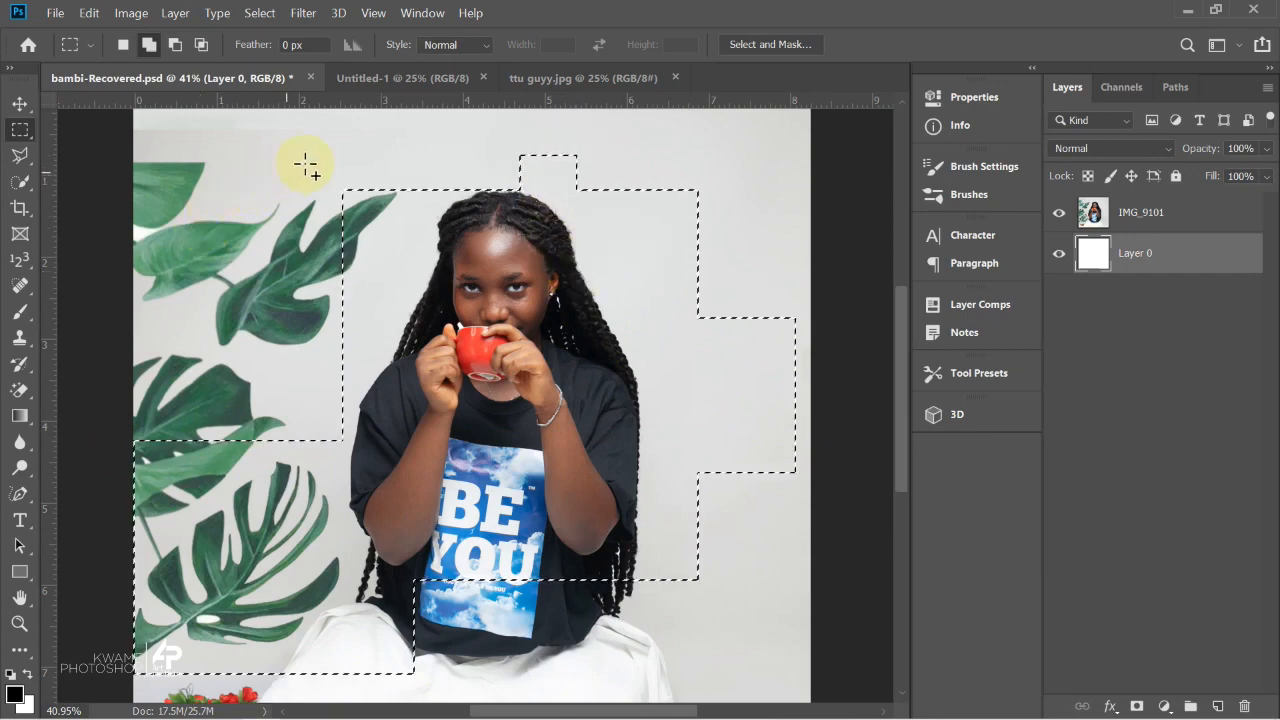
left_click_drag(306, 161, 434, 318)
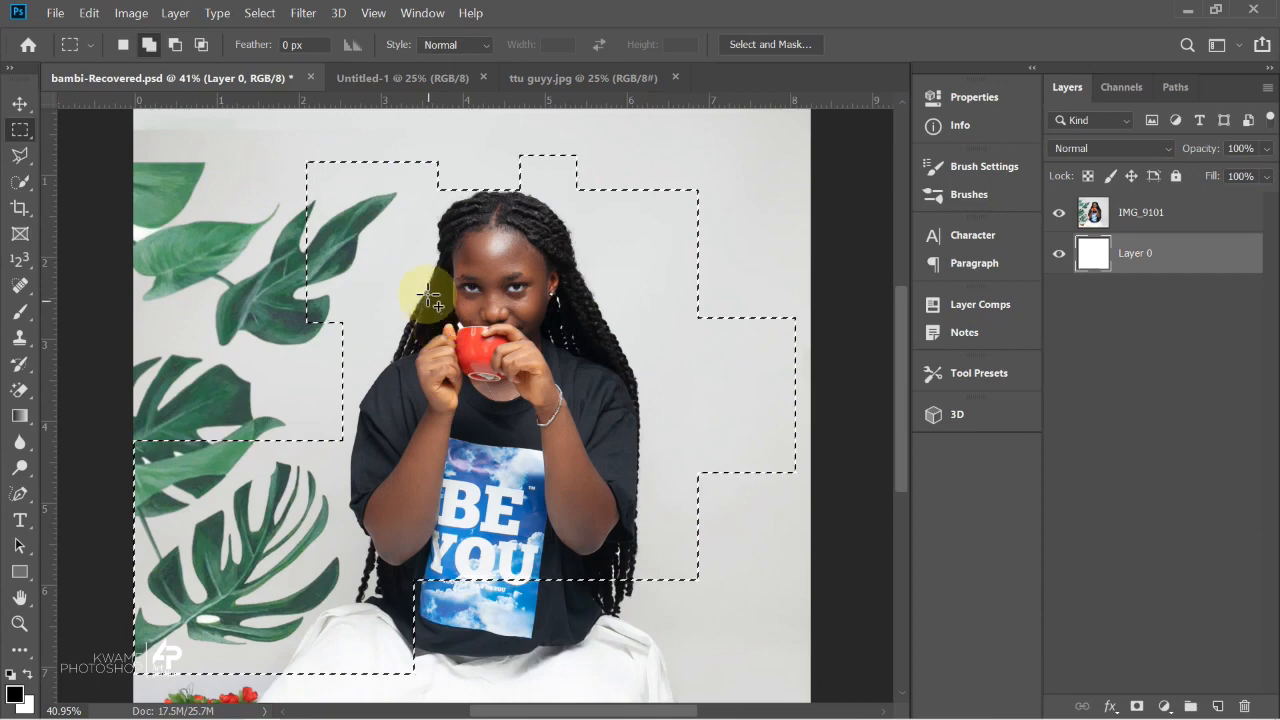
Trim the selection to a plain rectangle over the woman by subtracting rectangles from its lower-left, top, right and left parts.
left_click(185, 47)
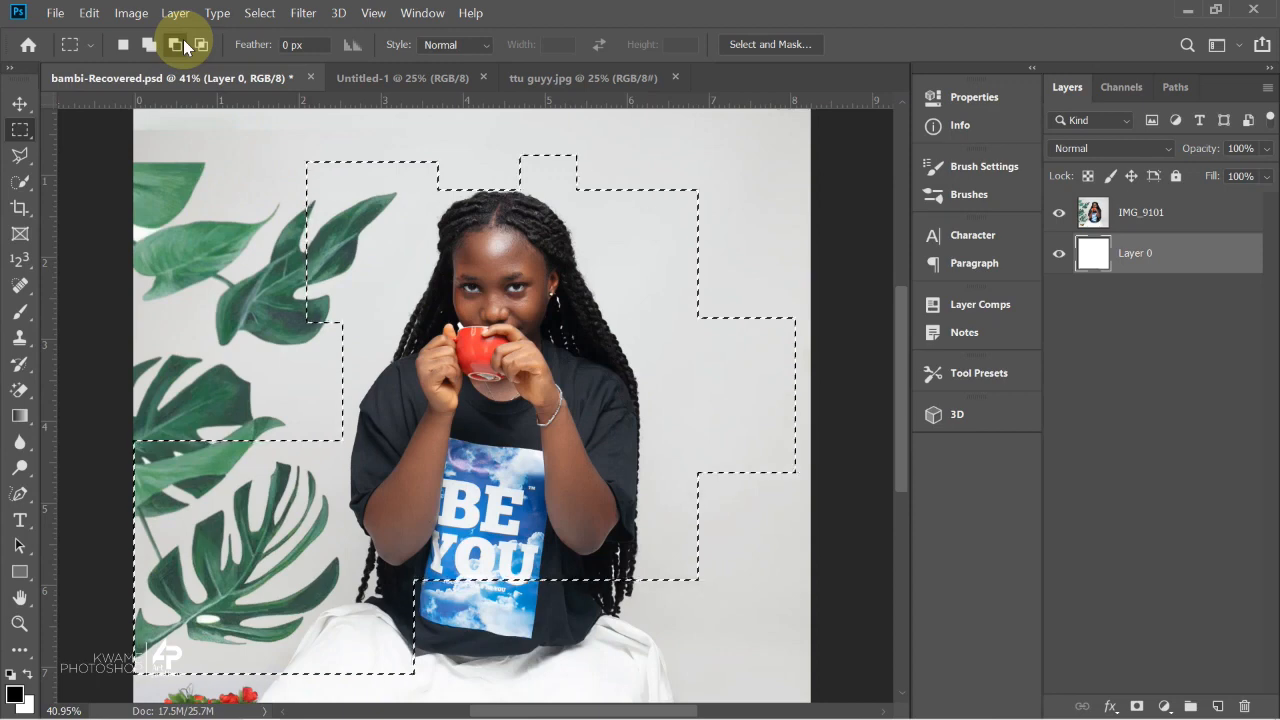
scroll(216, 403, "down", 2)
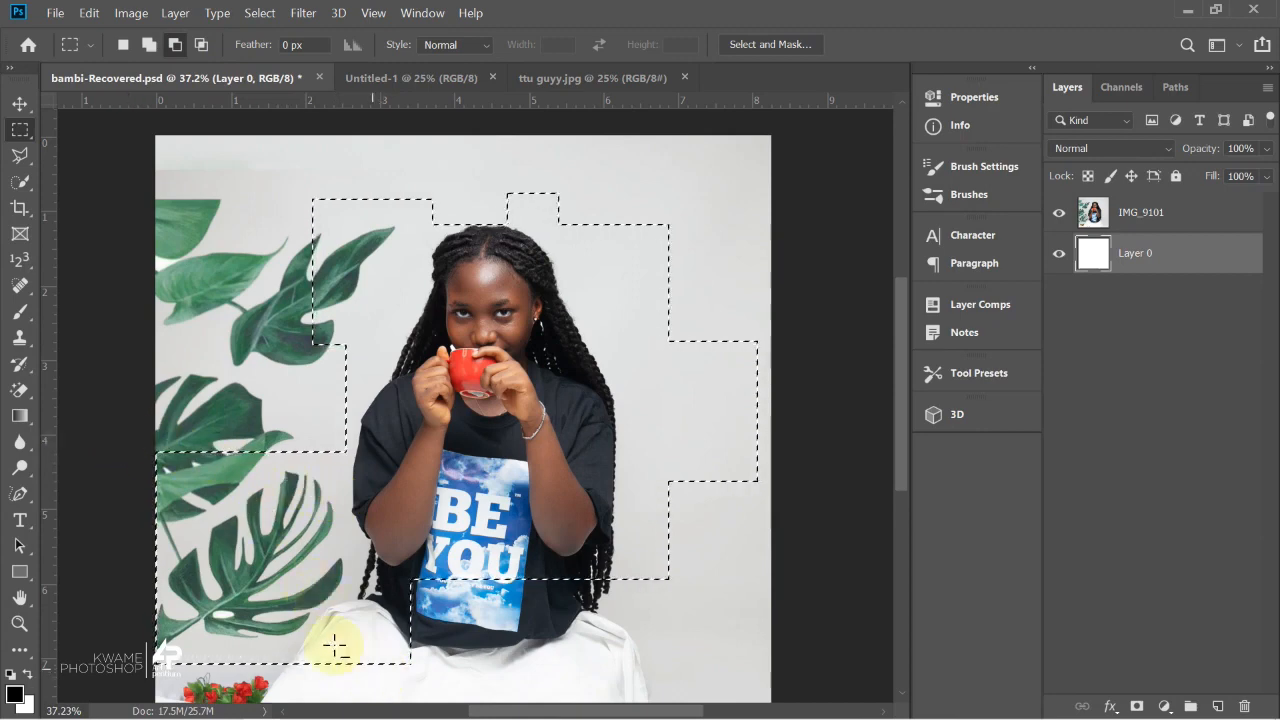
left_click_drag(110, 432, 415, 690)
left_click_drag(313, 143, 701, 224)
left_click_drag(758, 258, 669, 579)
left_click_drag(278, 181, 413, 586)
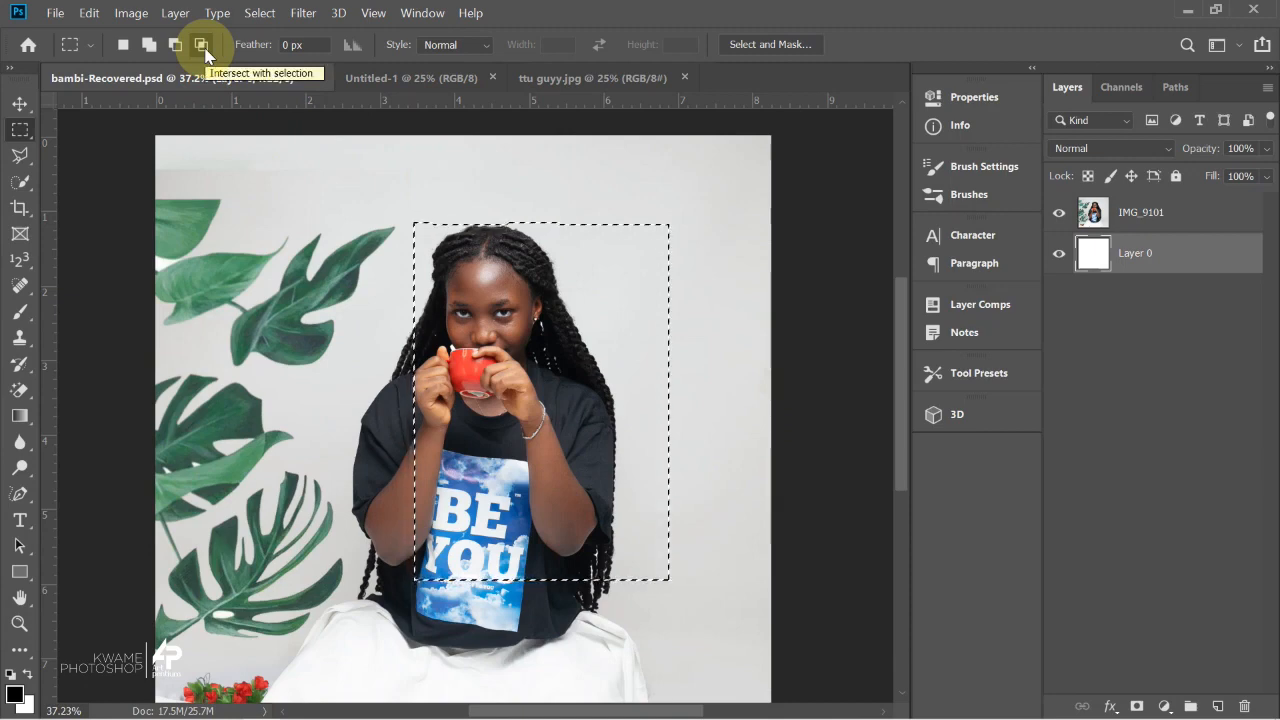
Add six overlapping rectangles to the selection: over the upper and lower leaves, above her head, and three over the background on the right.
left_click(201, 46)
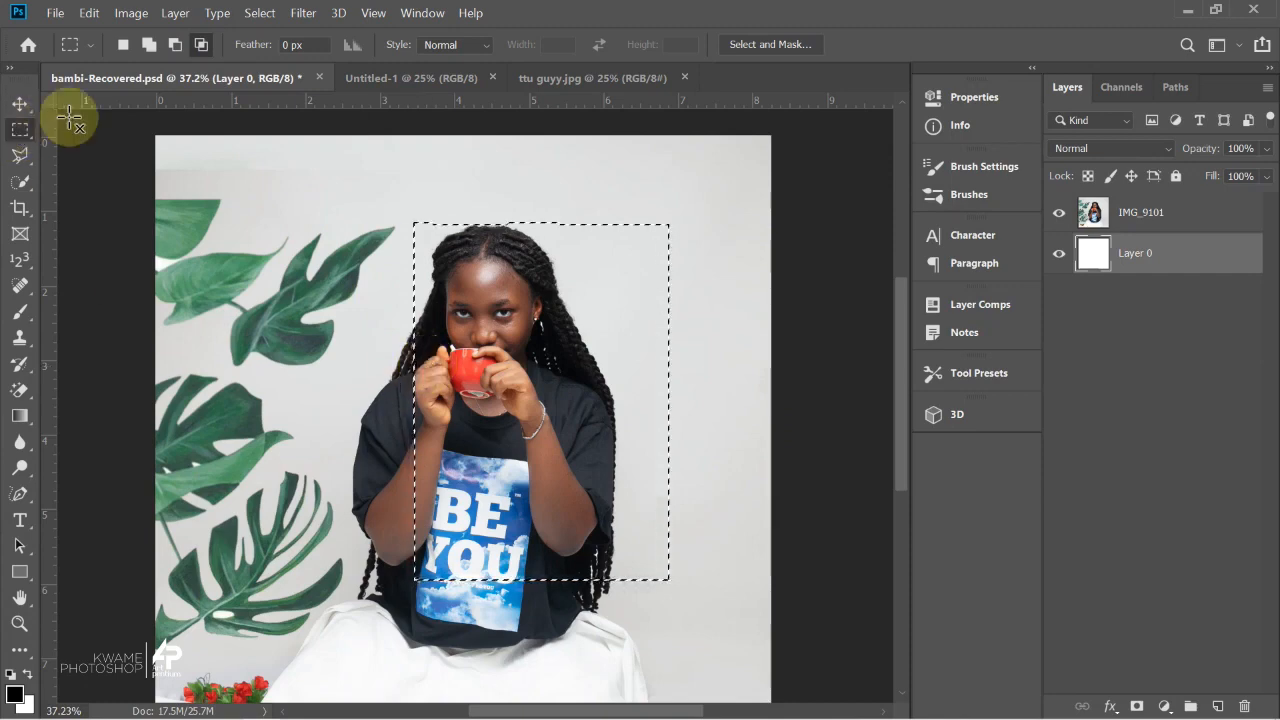
left_click(148, 44)
left_click_drag(314, 278, 414, 420)
left_click_drag(217, 482, 467, 630)
left_click_drag(607, 495, 690, 637)
left_click_drag(669, 300, 727, 353)
left_click_drag(467, 156, 533, 269)
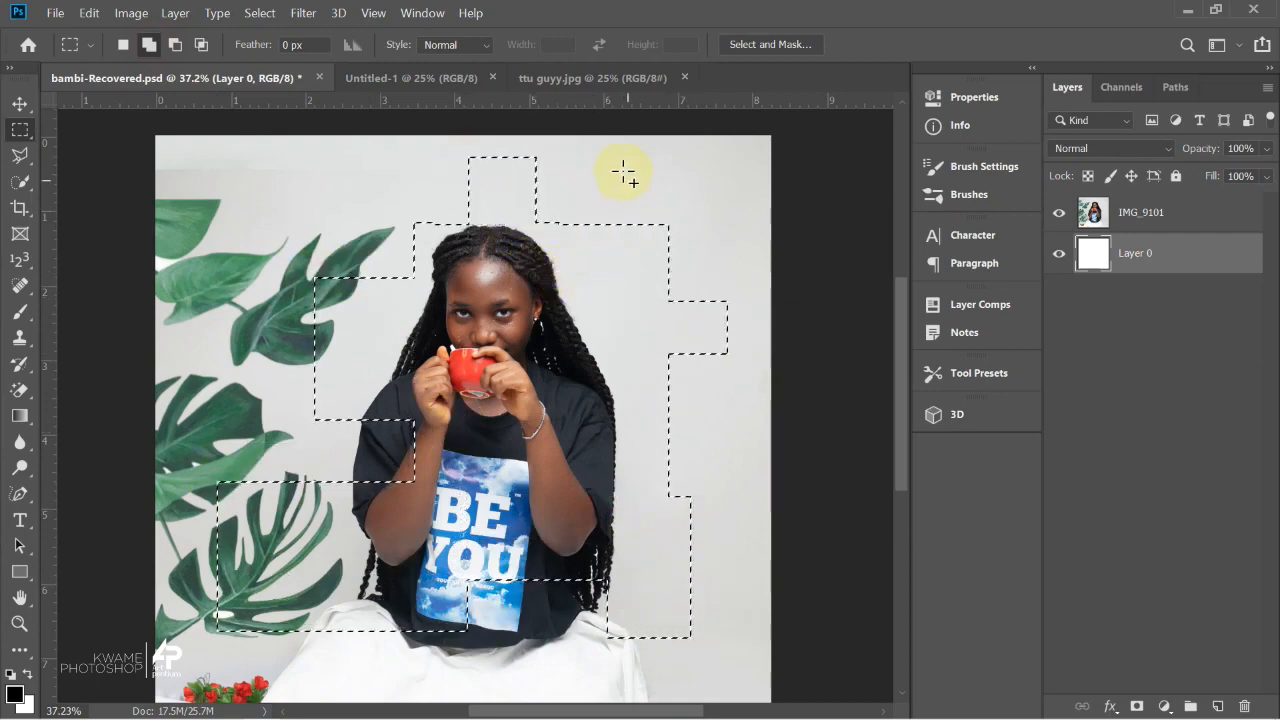
left_click_drag(685, 262, 733, 289)
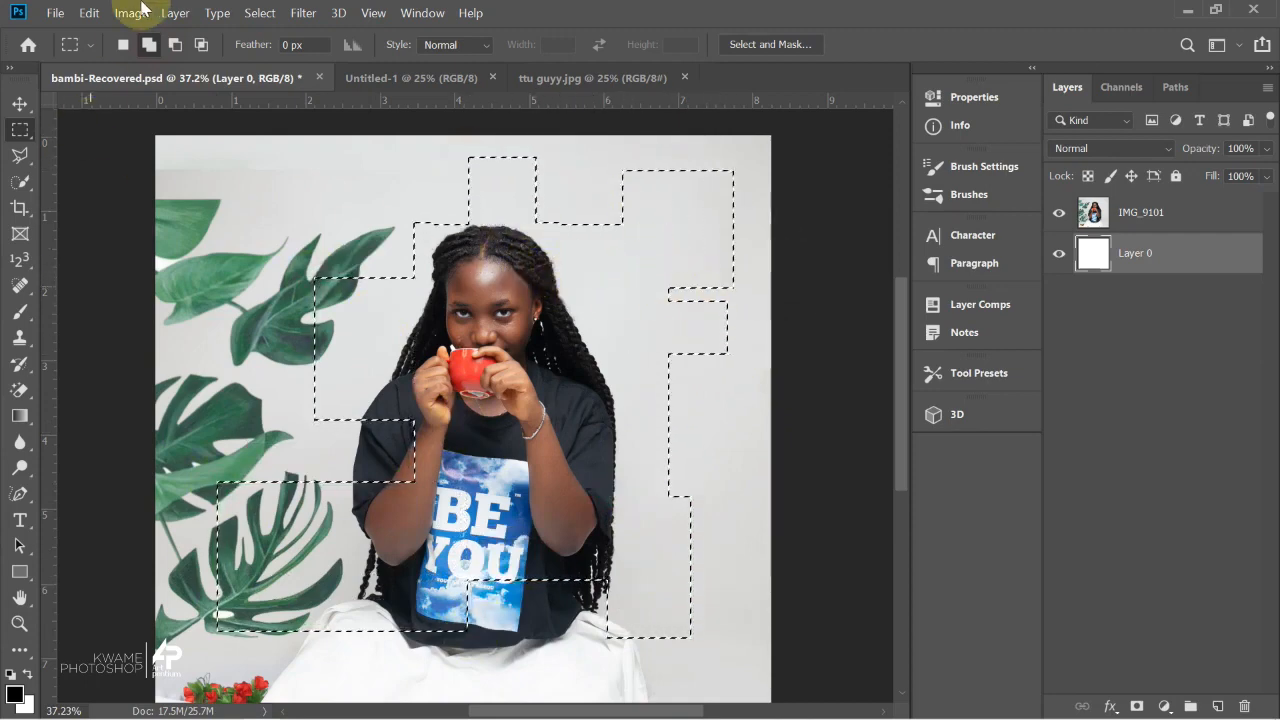
Try intersecting the selection with a rectangle around her head and another over the upper-right background, clearing the selection at the end.
left_click(203, 46)
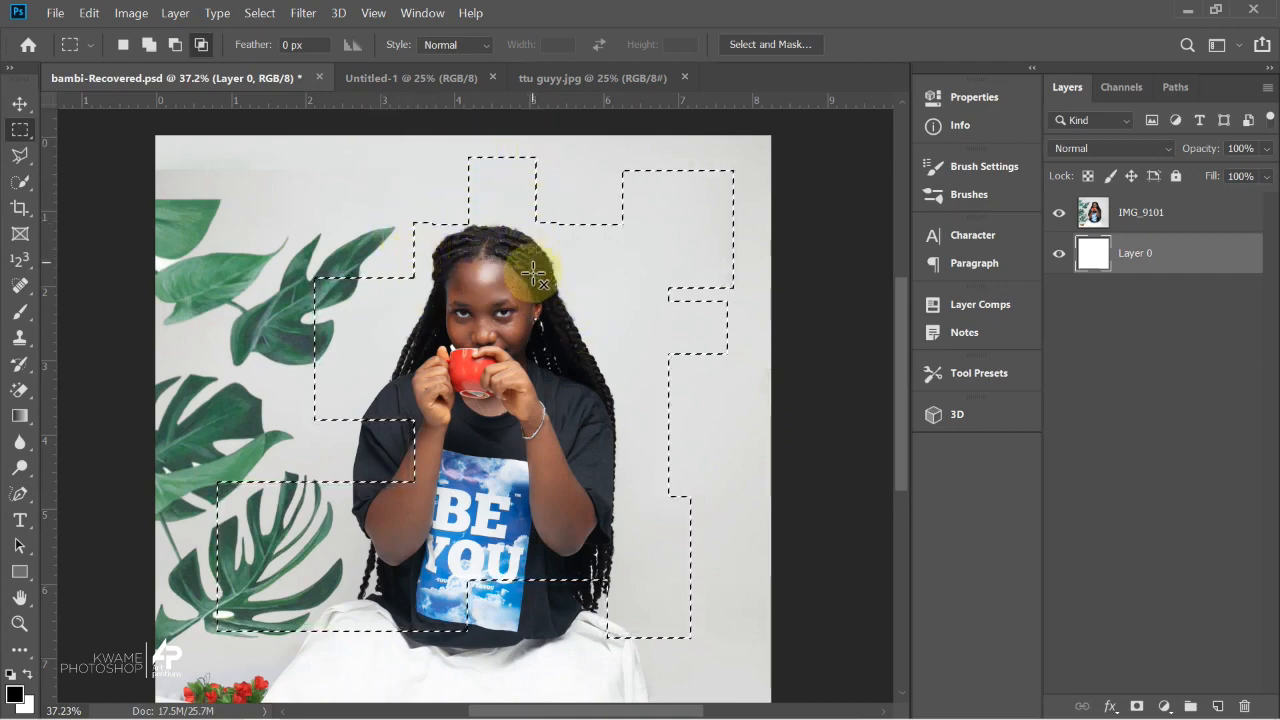
mouse_move(395, 137)
left_mouse_down()
mouse_move(531, 323)
mouse_move(558, 335)
left_mouse_up()
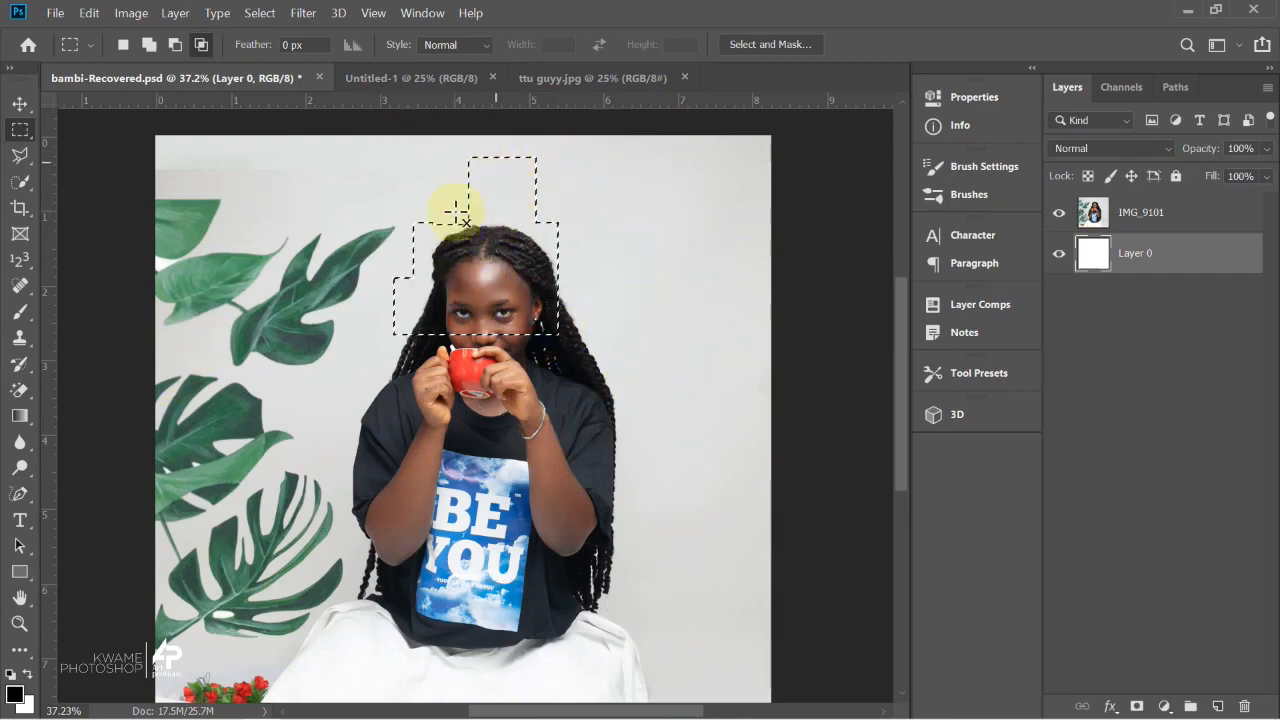
key("ctrl+z")
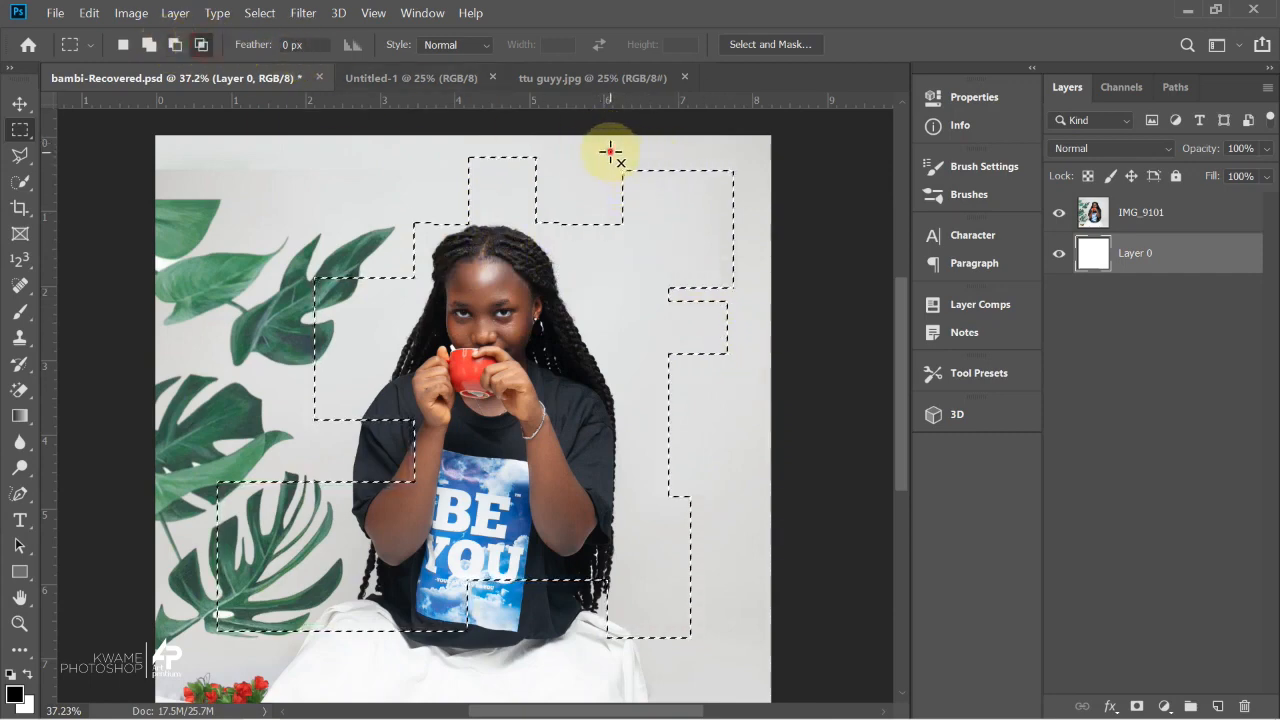
left_click_drag(693, 253, 768, 360)
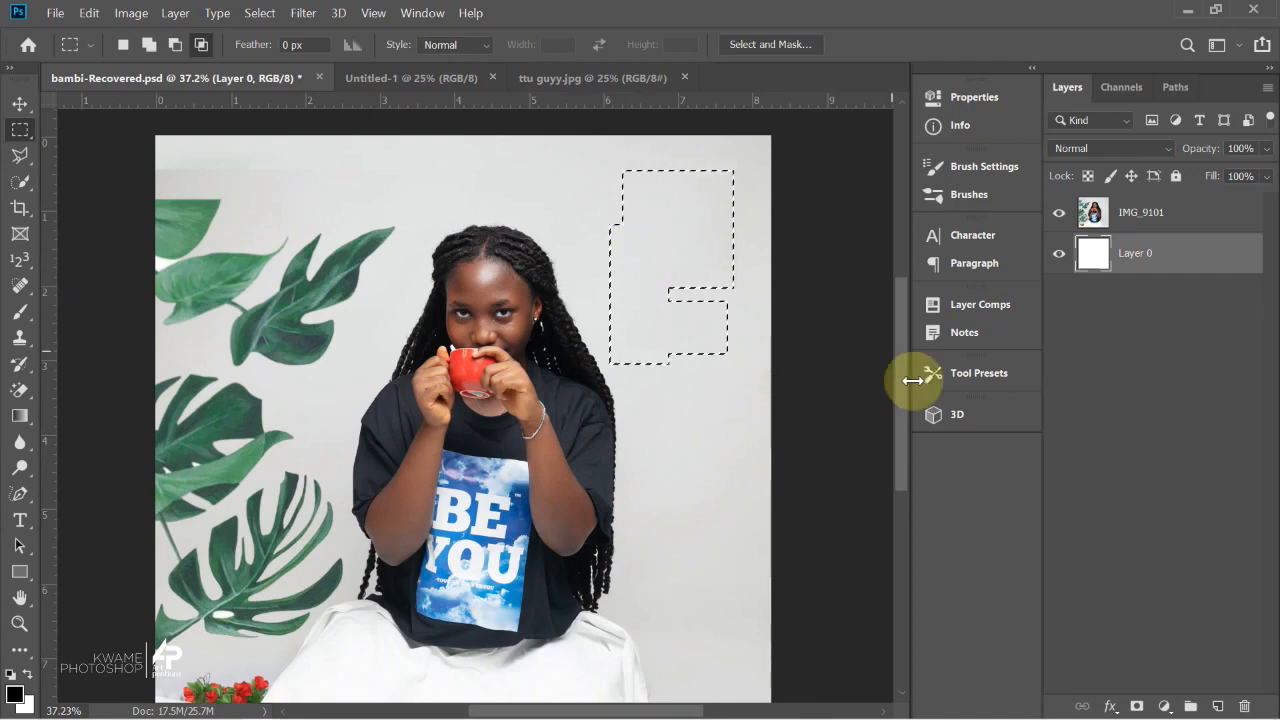
key("ctrl+z")
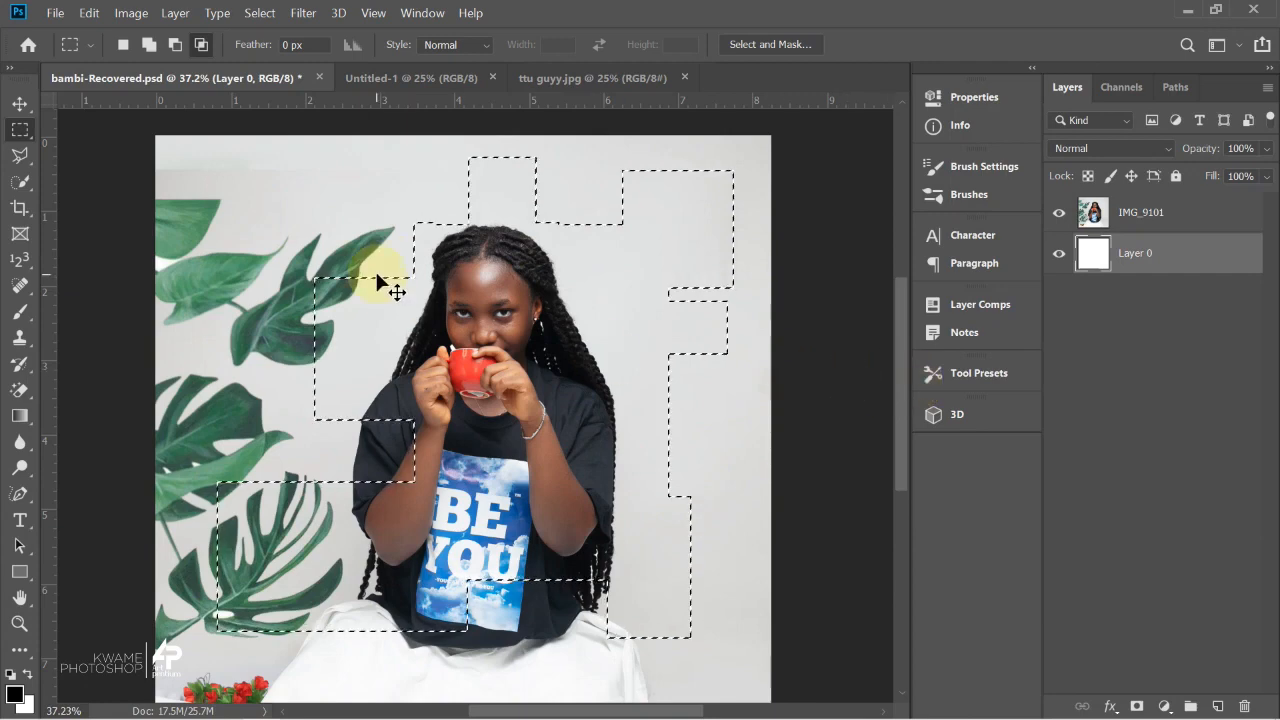
key("ctrl+d")
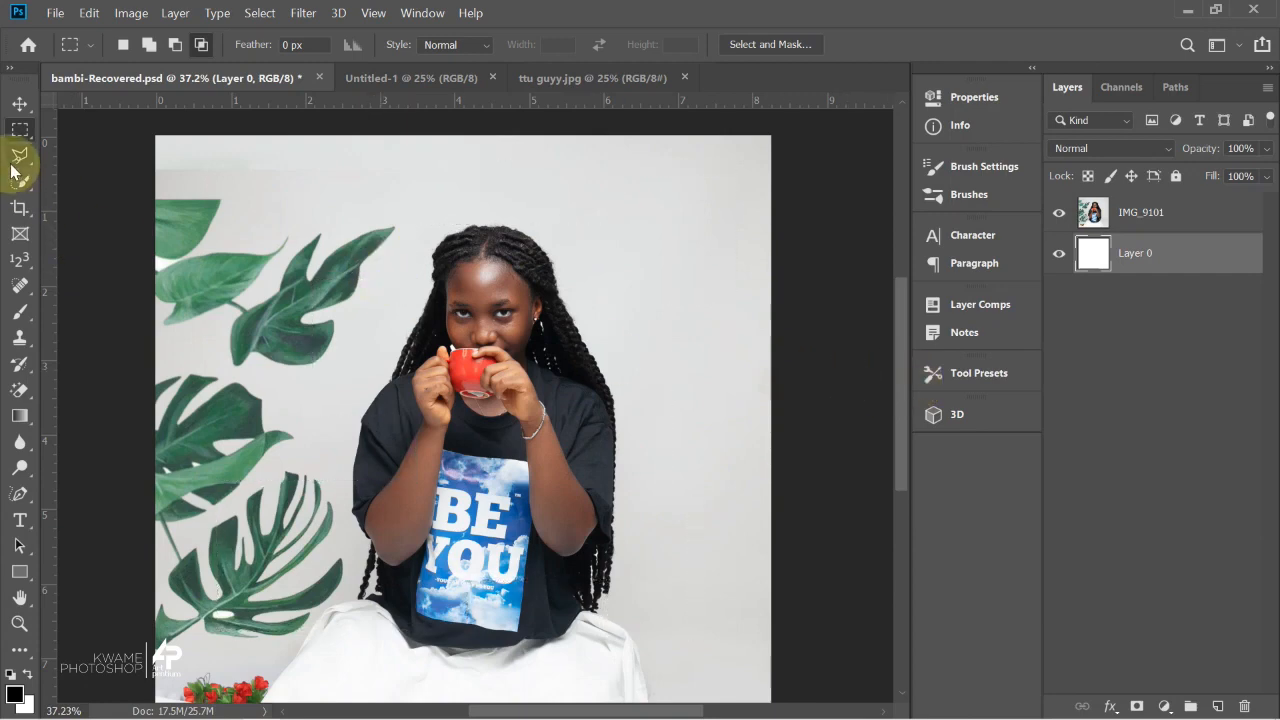
Select a rectangle around the woman's head and upper body, adding two overlapping rectangles over the upper and lower leaves.
left_click_drag(346, 194, 660, 601)
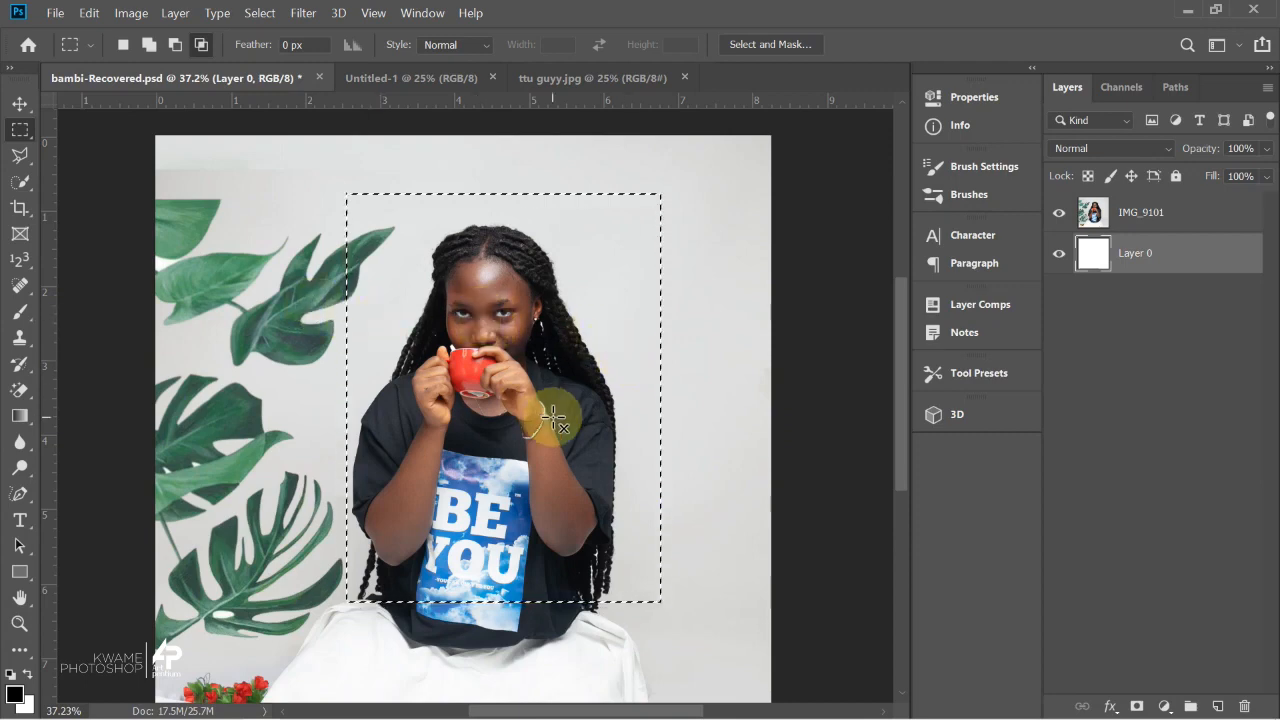
left_click(145, 47)
mouse_move(263, 208)
left_mouse_down()
mouse_move(371, 348)
mouse_move(346, 430)
left_mouse_up()
left_click_drag(222, 498, 412, 677)
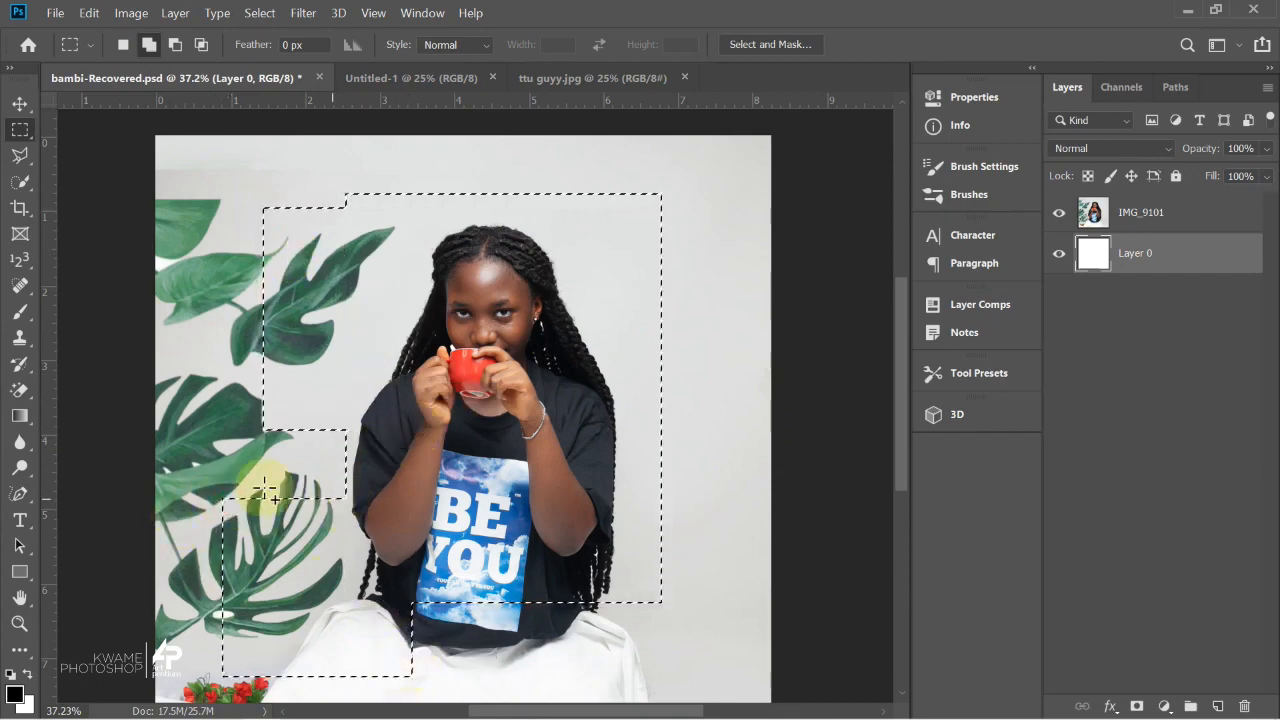
Subtract two rectangles over the upper and lower leaves from the selection.
left_click(176, 45)
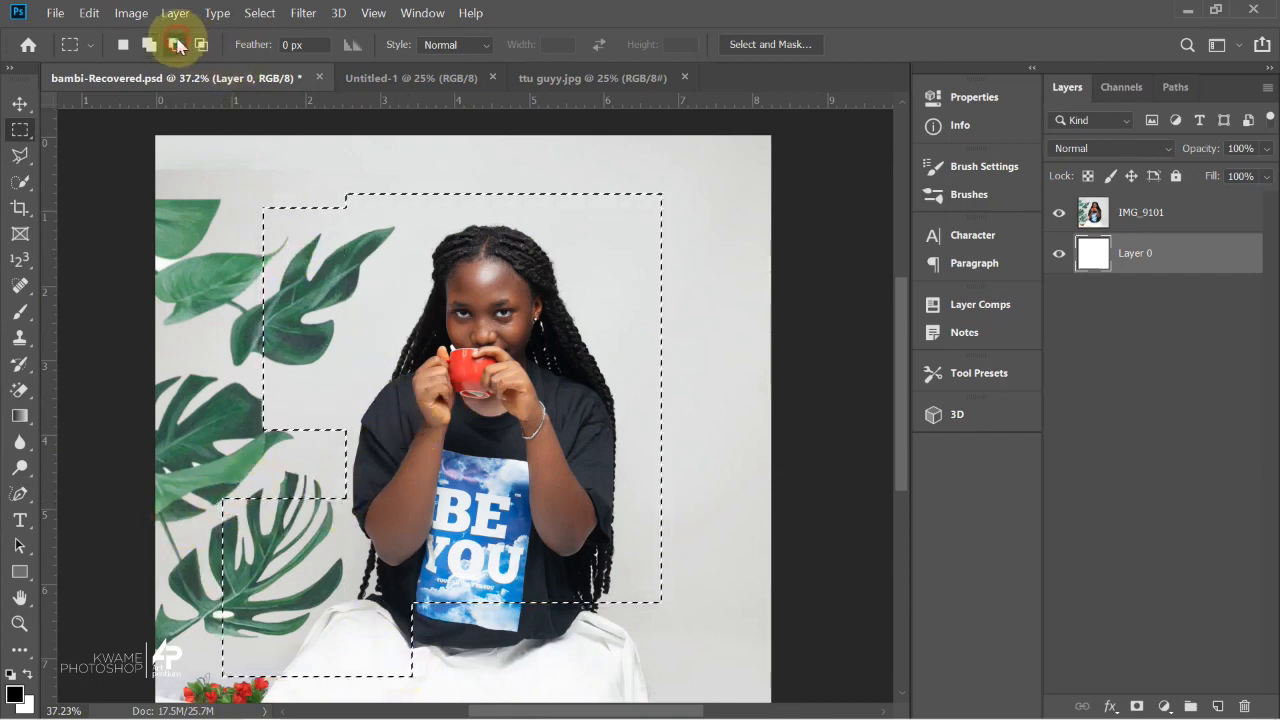
left_click_drag(227, 158, 397, 427)
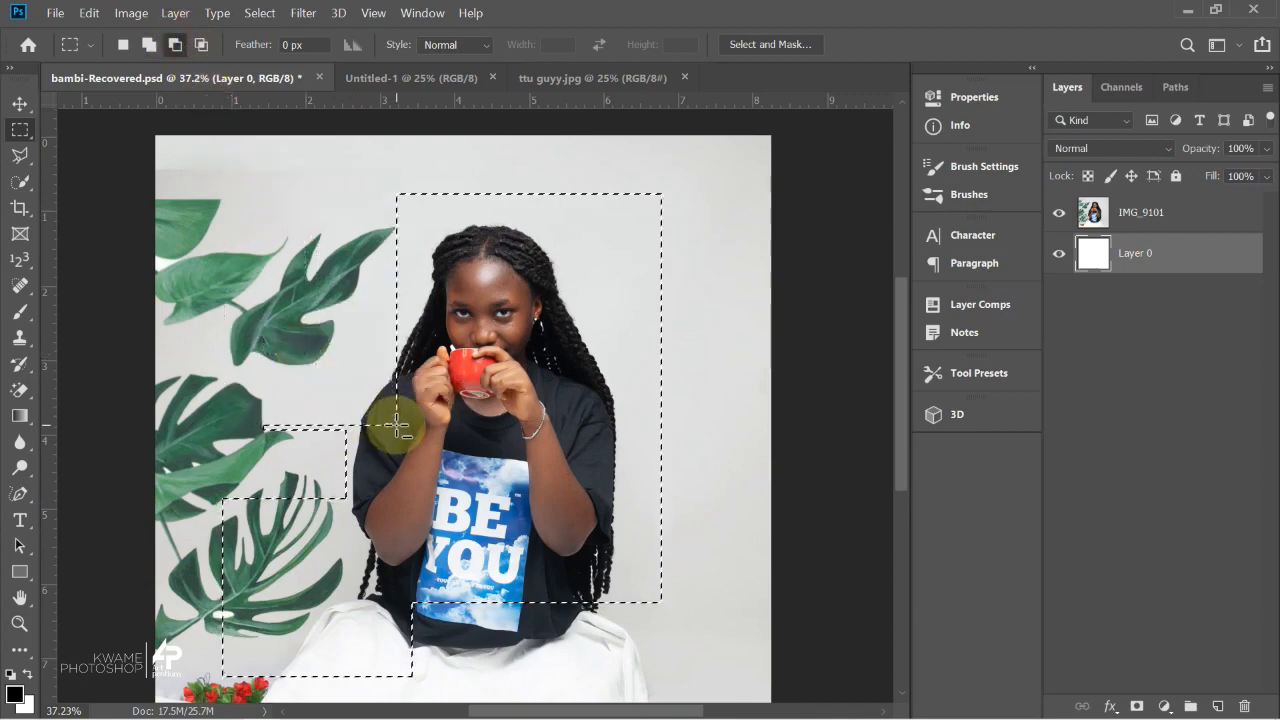
left_click_drag(134, 381, 416, 608)
left_click_drag(562, 287, 527, 426)
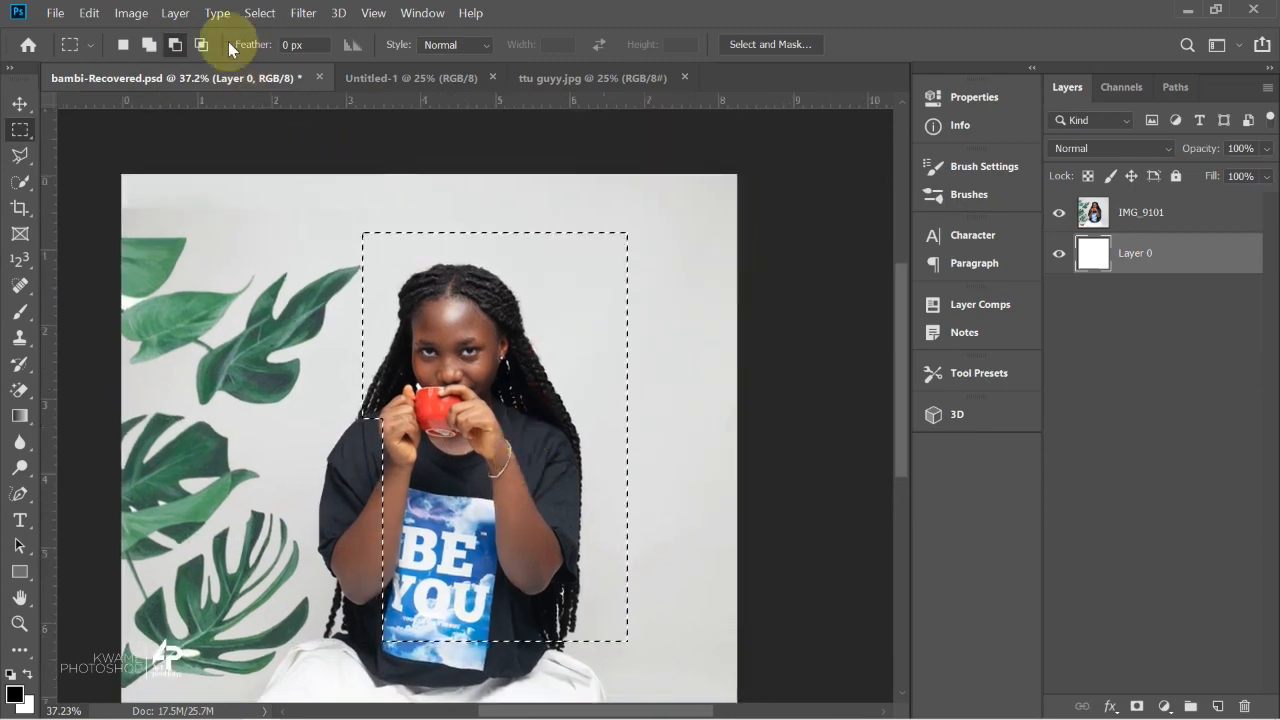
Add five overlapping rectangles to the selection: beside her raised arm, over the lower leaves, and at the upper-left, upper-right and lower-right background.
left_click(149, 45)
left_click_drag(325, 329, 383, 497)
left_click_drag(220, 595, 438, 677)
left_click_drag(321, 186, 430, 290)
left_click_drag(689, 370, 577, 214)
left_click_drag(580, 522, 737, 667)
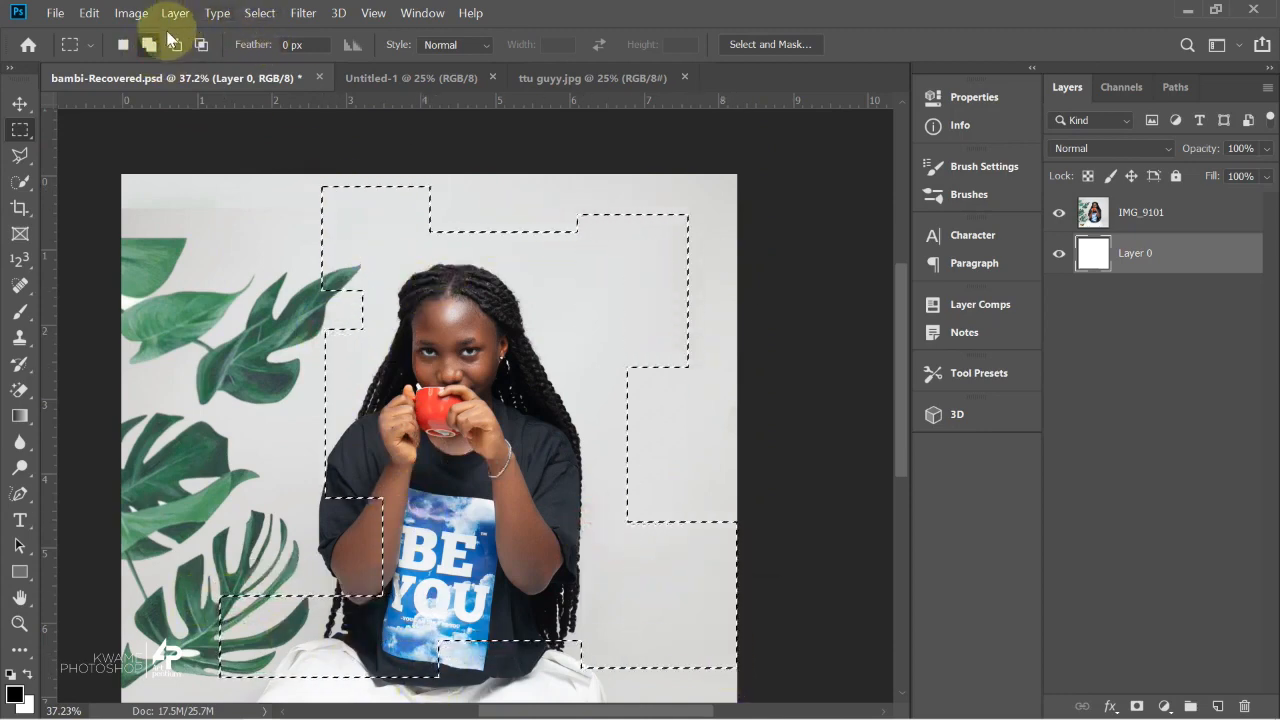
Intersect the selection with a rectangle covering its upper-left part down to the red cup, and clear the result.
left_click(201, 44)
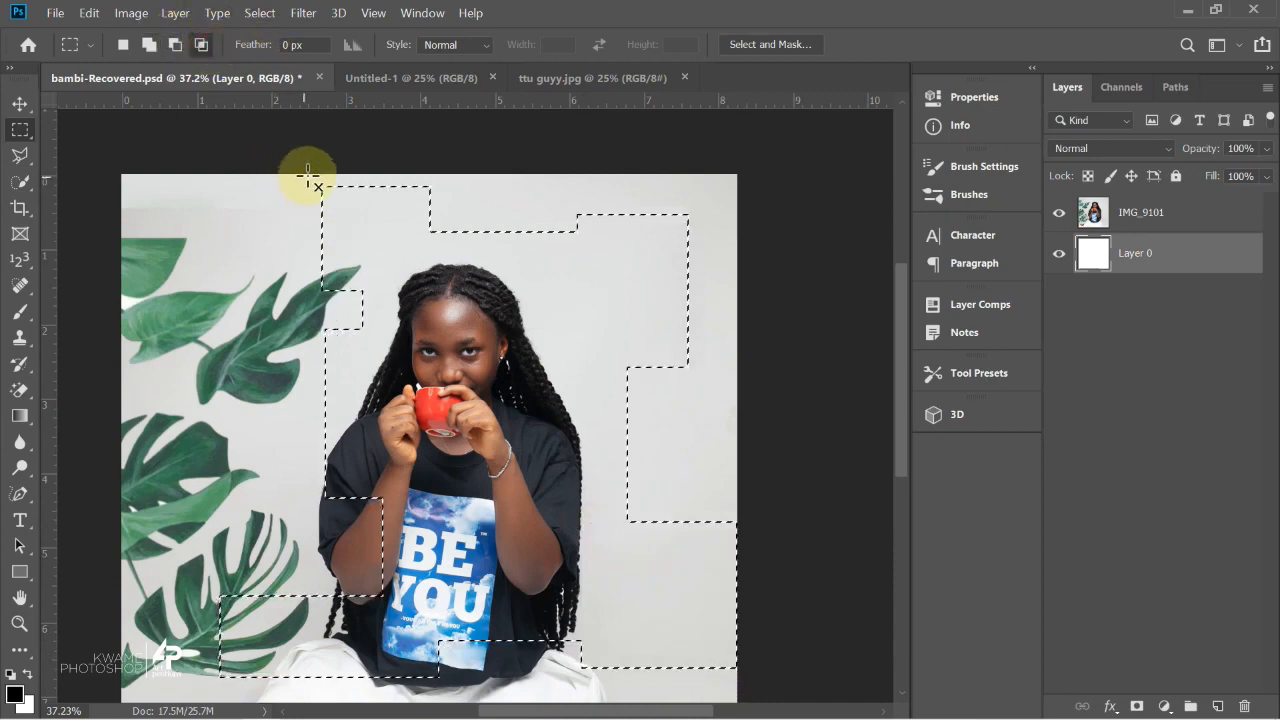
left_click_drag(289, 162, 461, 386)
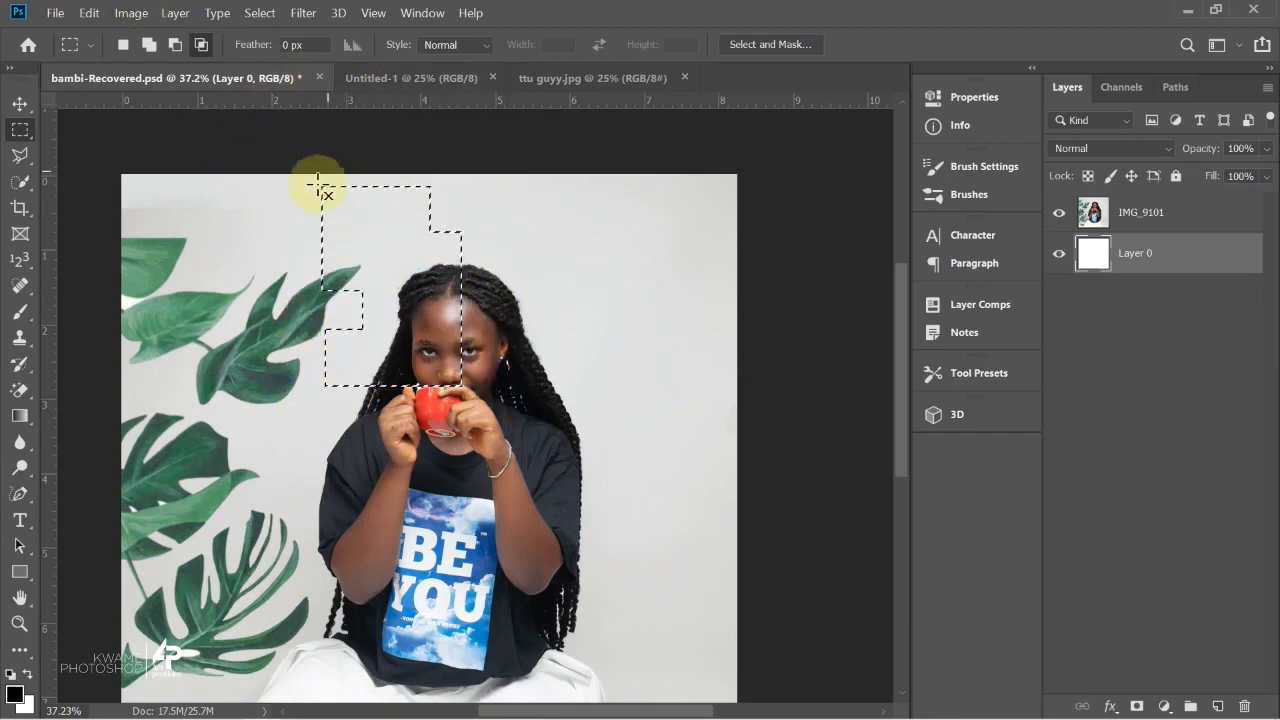
left_click(283, 345)
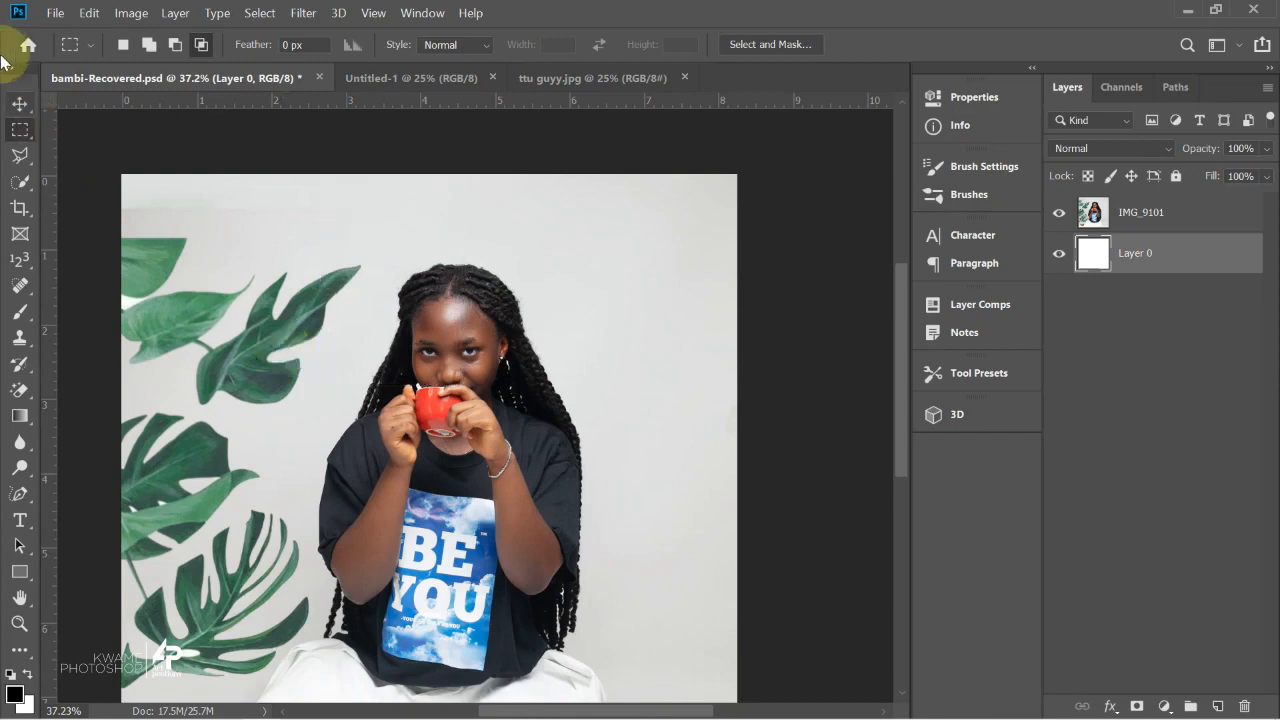
Try a rectangular selection over the woman's head and upper body and deselect it.
right_click(20, 129)
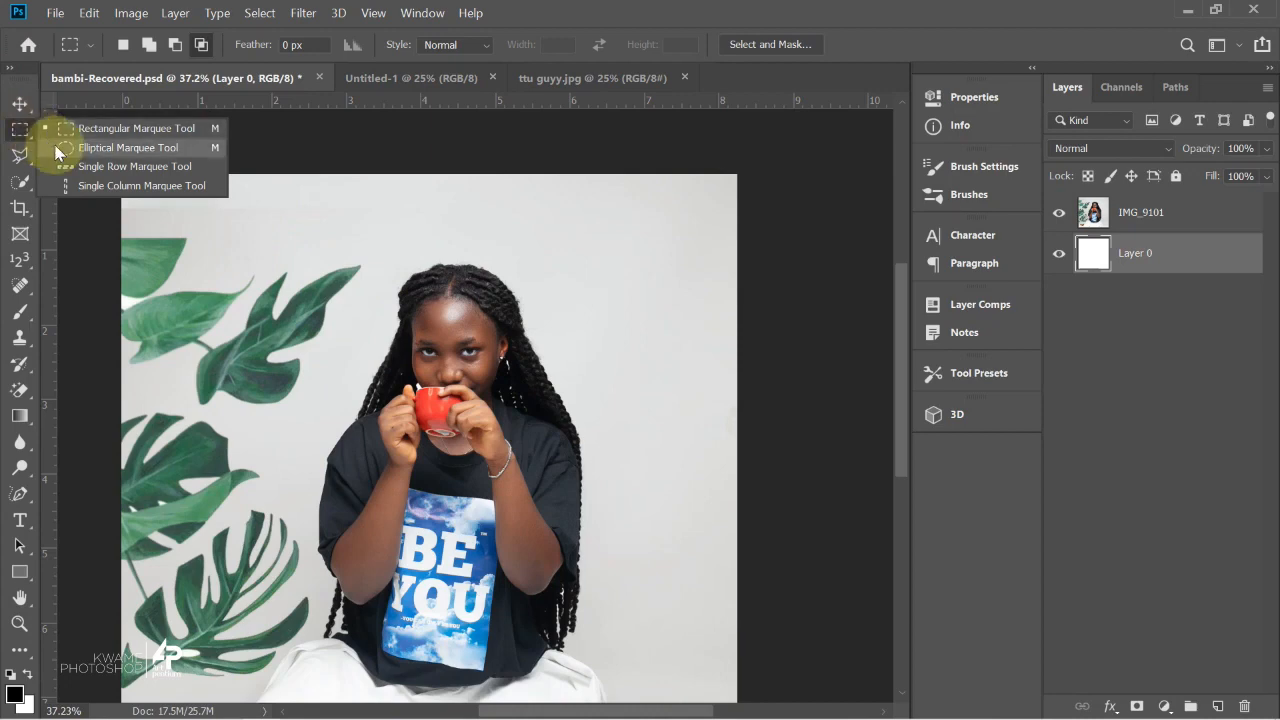
left_click(627, 20)
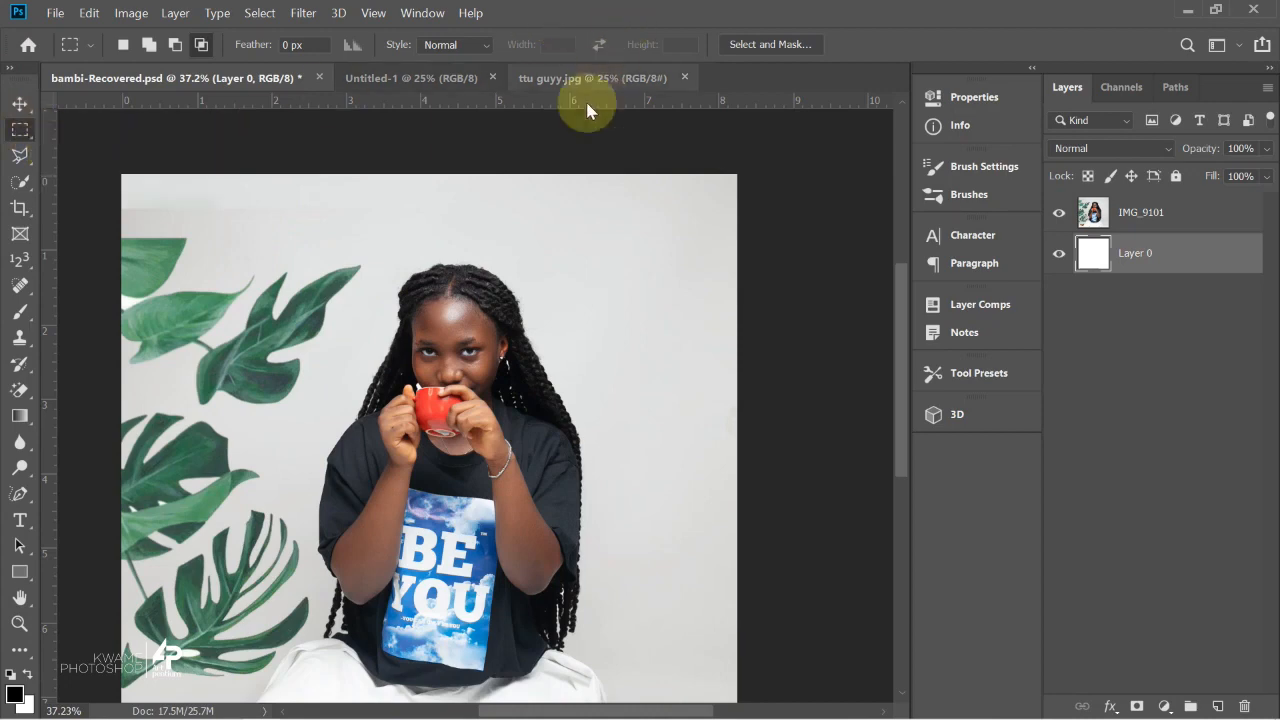
left_click_drag(299, 243, 549, 552)
key("ctrl+d")
Select a nearly circular area around the woman's head and upper body with the Elliptical Marquee tool.
right_click(23, 129)
left_click(70, 148)
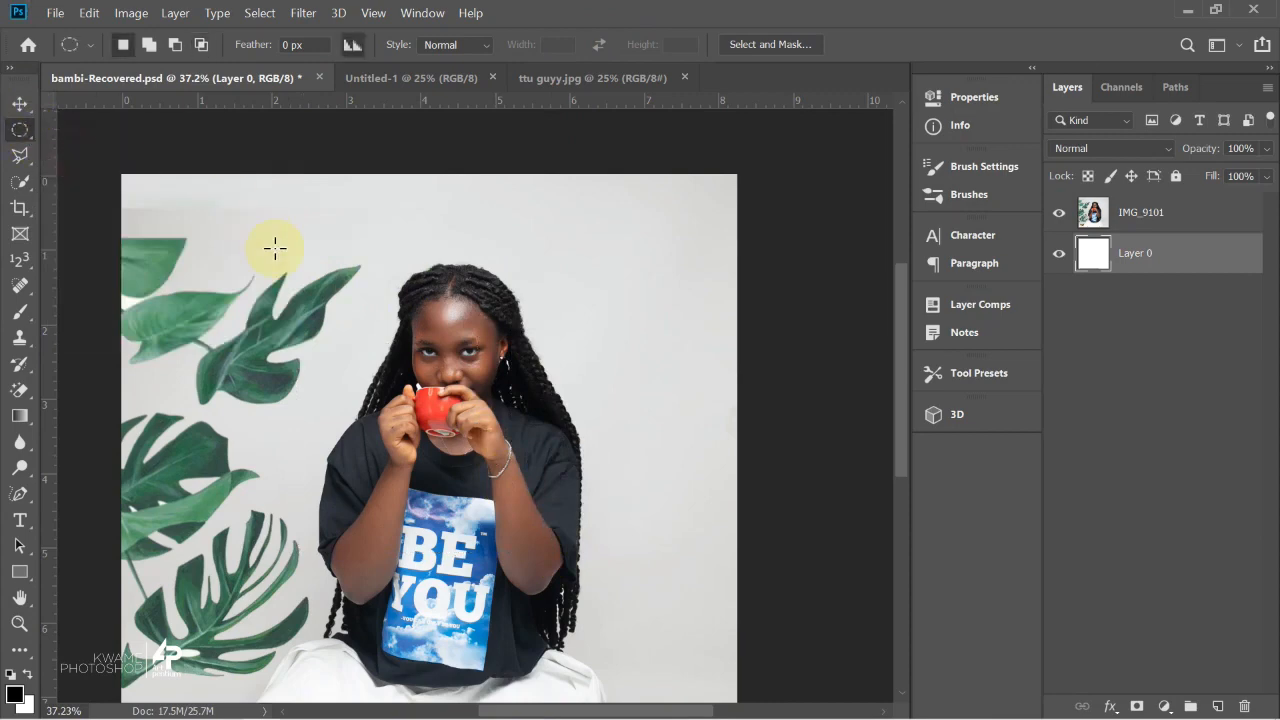
left_click_drag(266, 237, 702, 657)
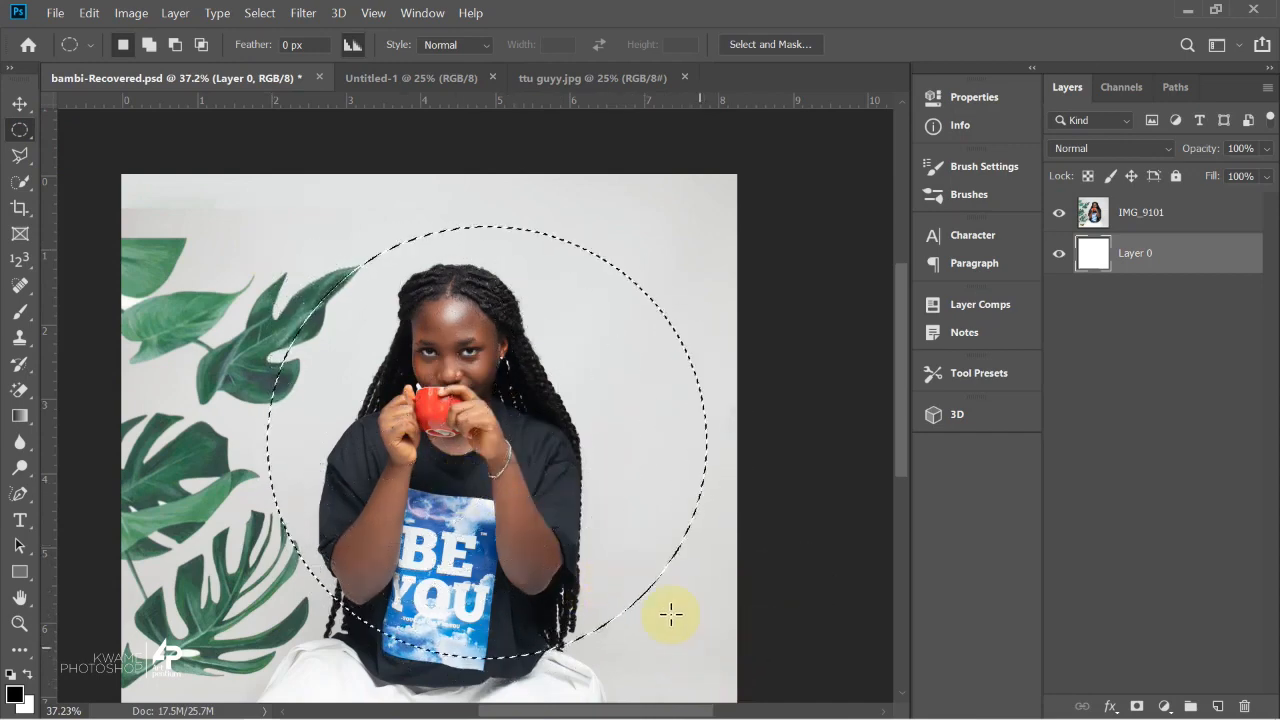
Try copying the circular area of IMG_9101 to a new layer and preview it with the original photo hidden.
left_click(1140, 222)
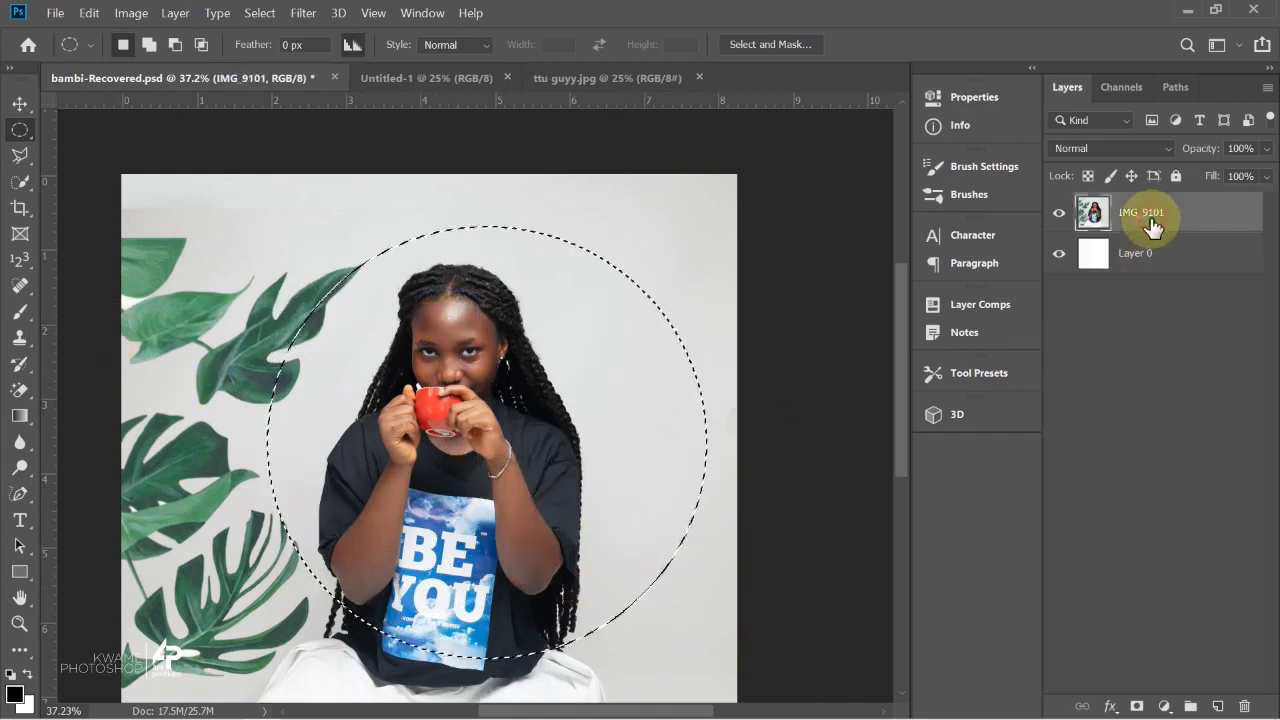
key("ctrl+j")
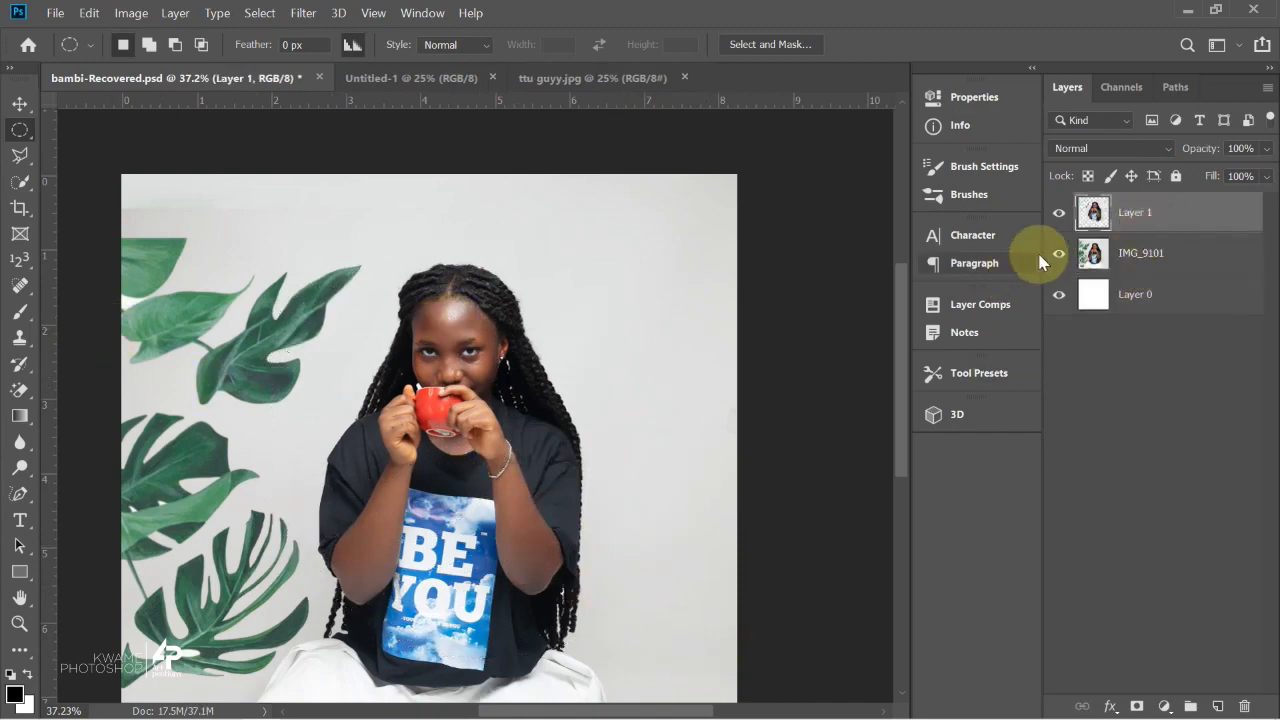
left_click(1057, 255)
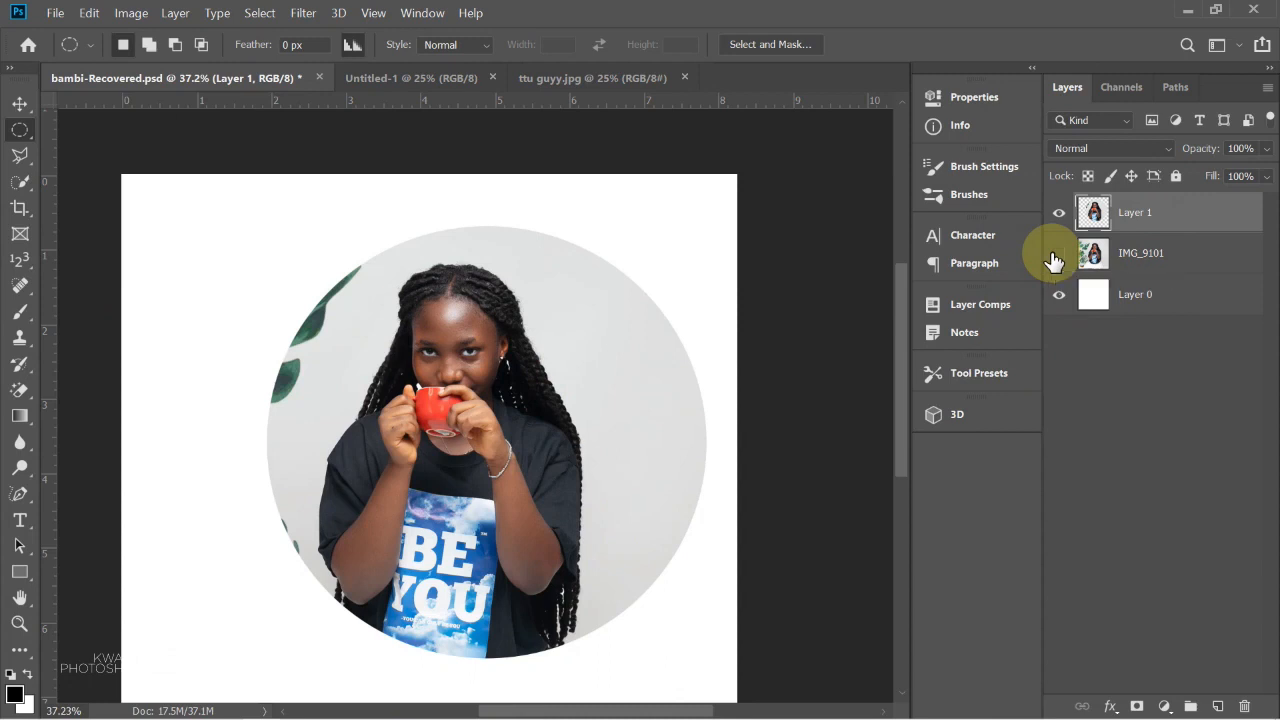
left_click(1055, 257)
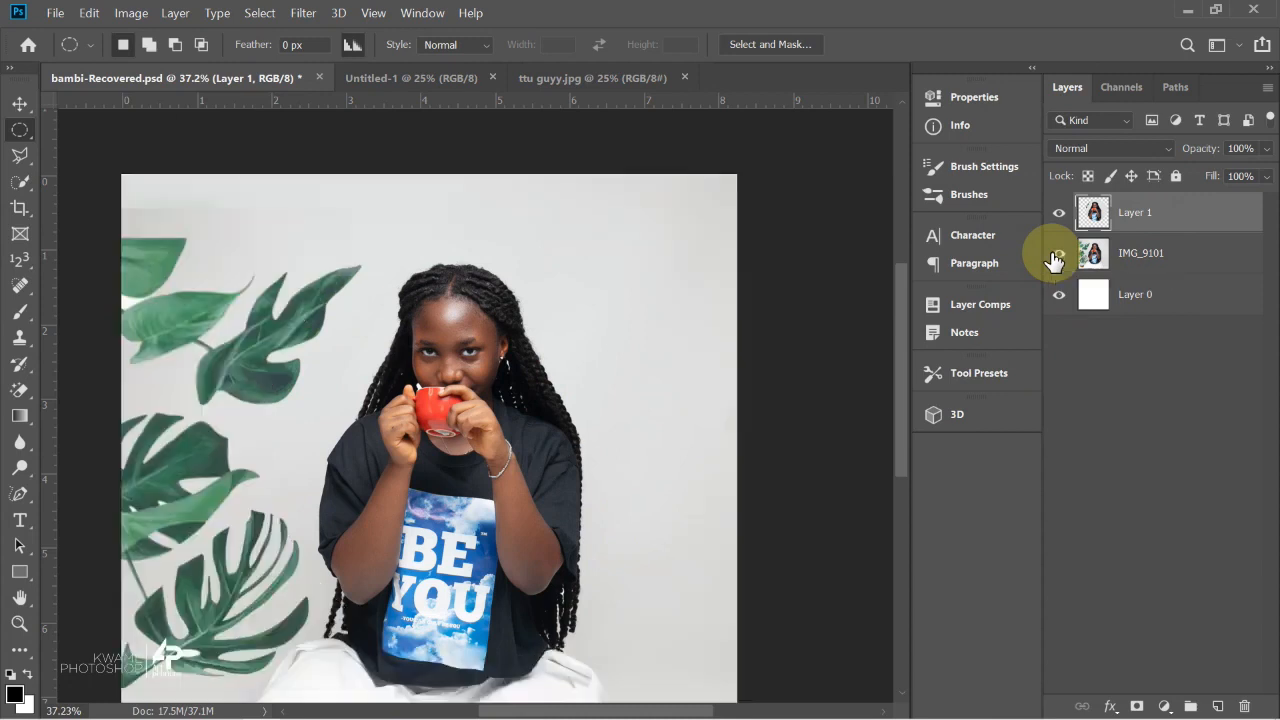
key("Delete")
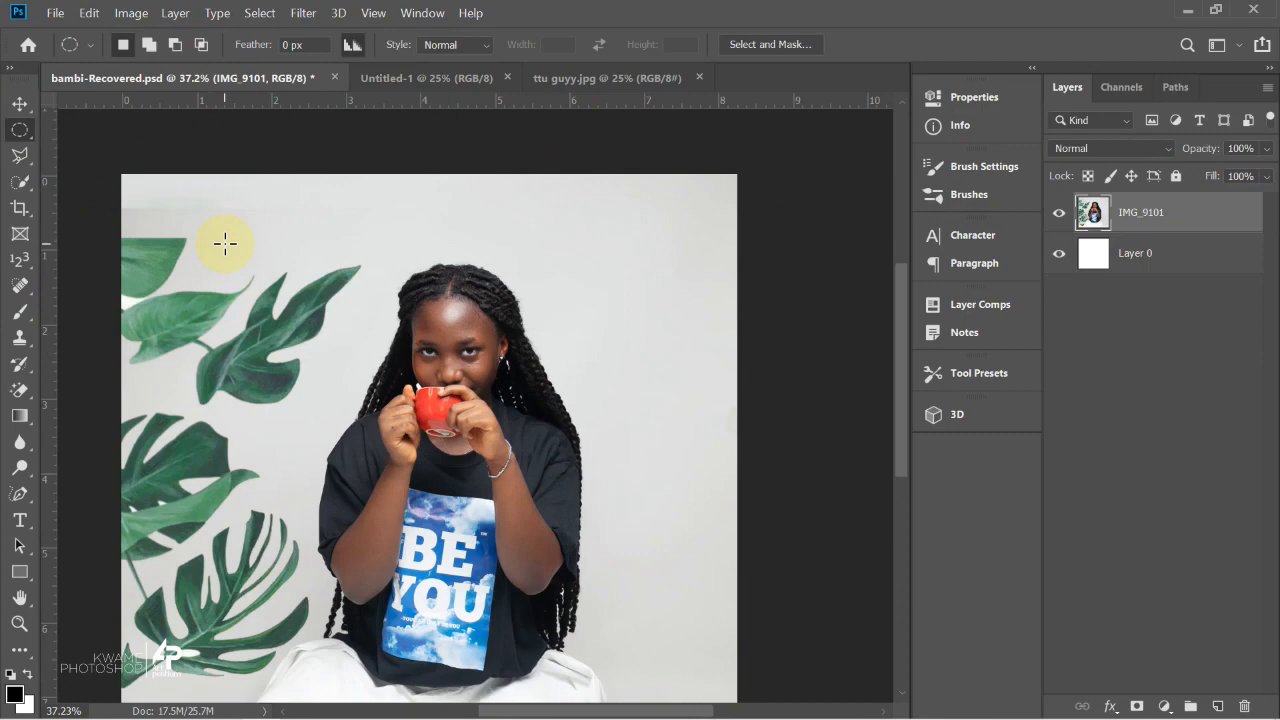
Draw a new elliptical selection centred on the woman's head and upper body, and copy that area of IMG_9101 to a new layer.
scroll(443, 371, "down", 2)
scroll(447, 367, "up", 1)
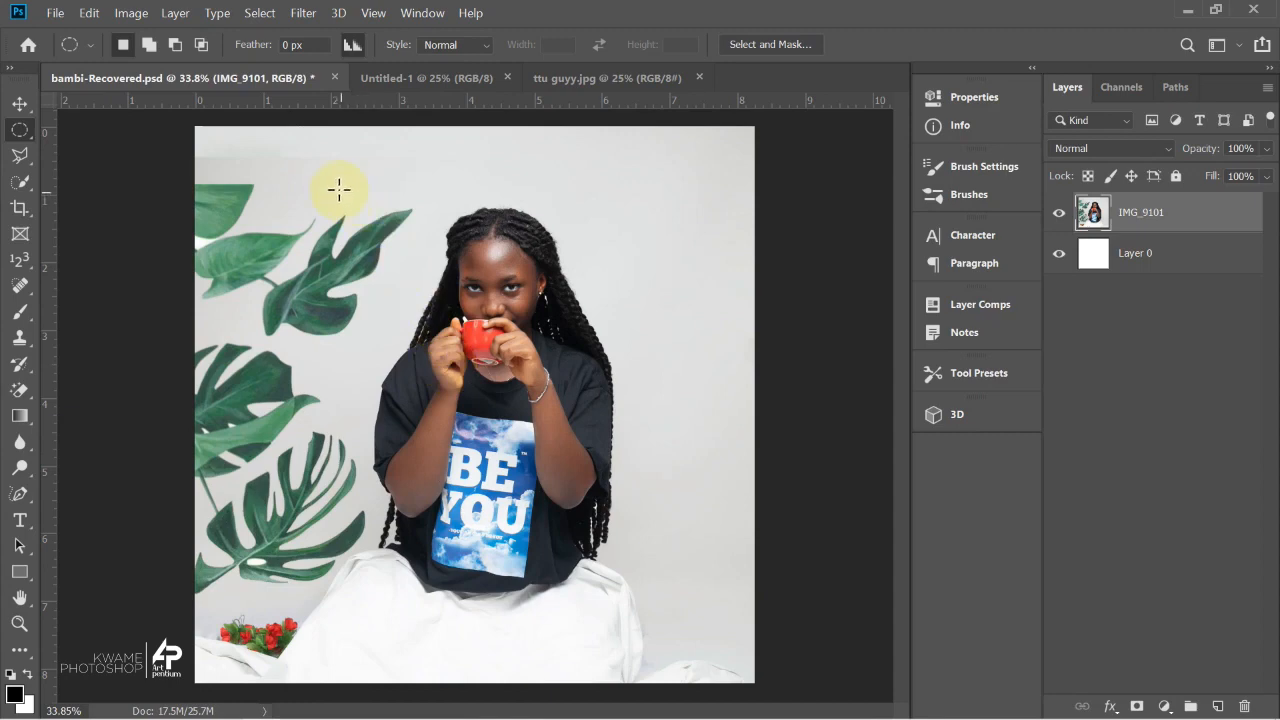
left_click_drag(327, 175, 748, 601)
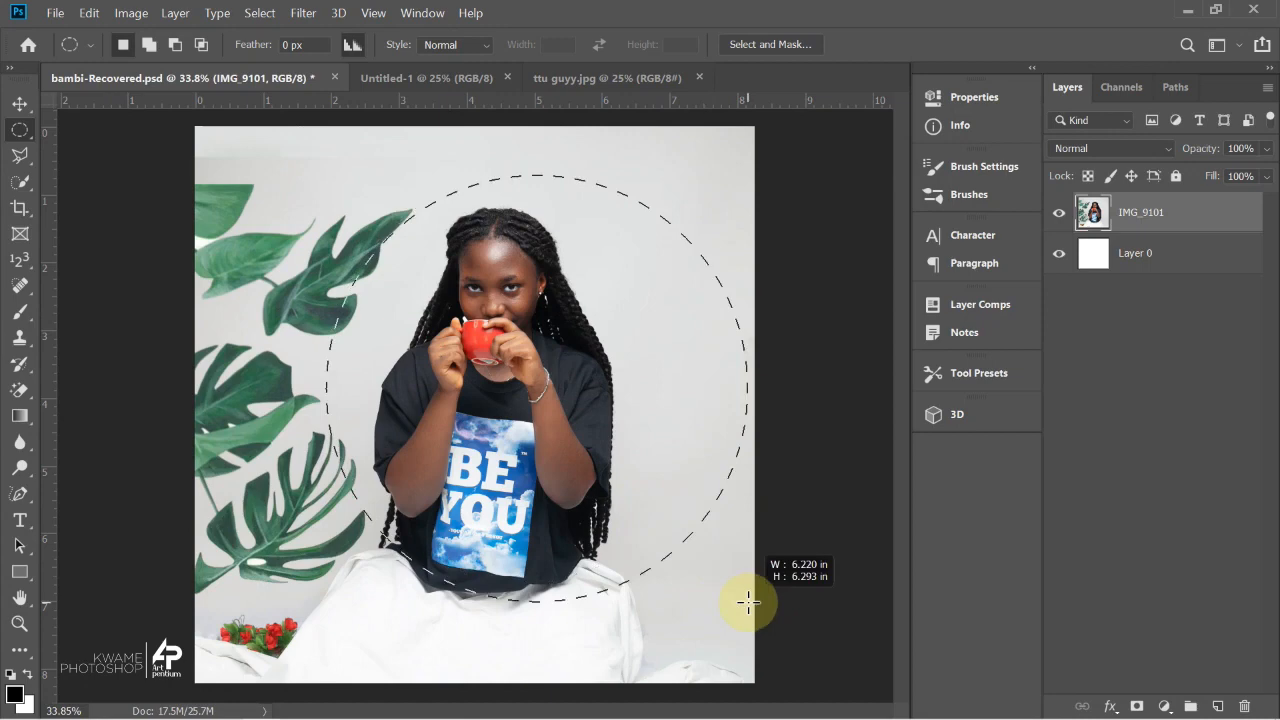
left_click_drag(748, 601, 746, 598)
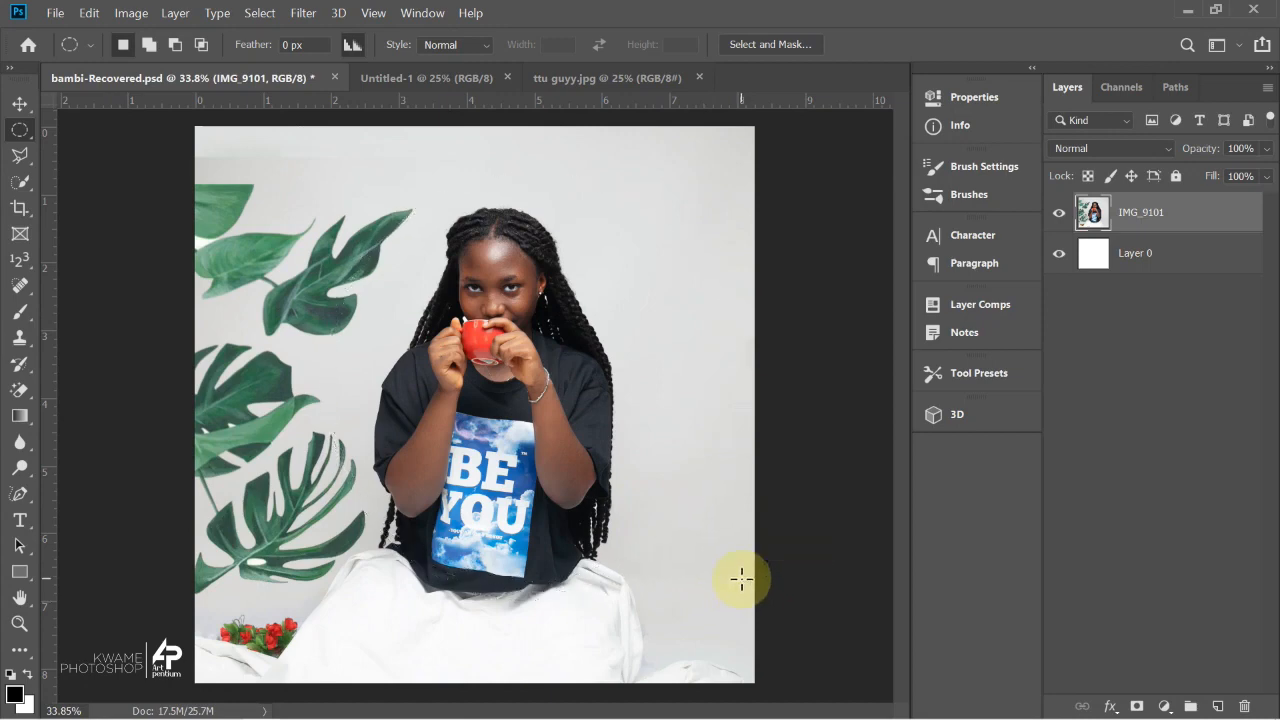
left_click_drag(651, 451, 608, 457)
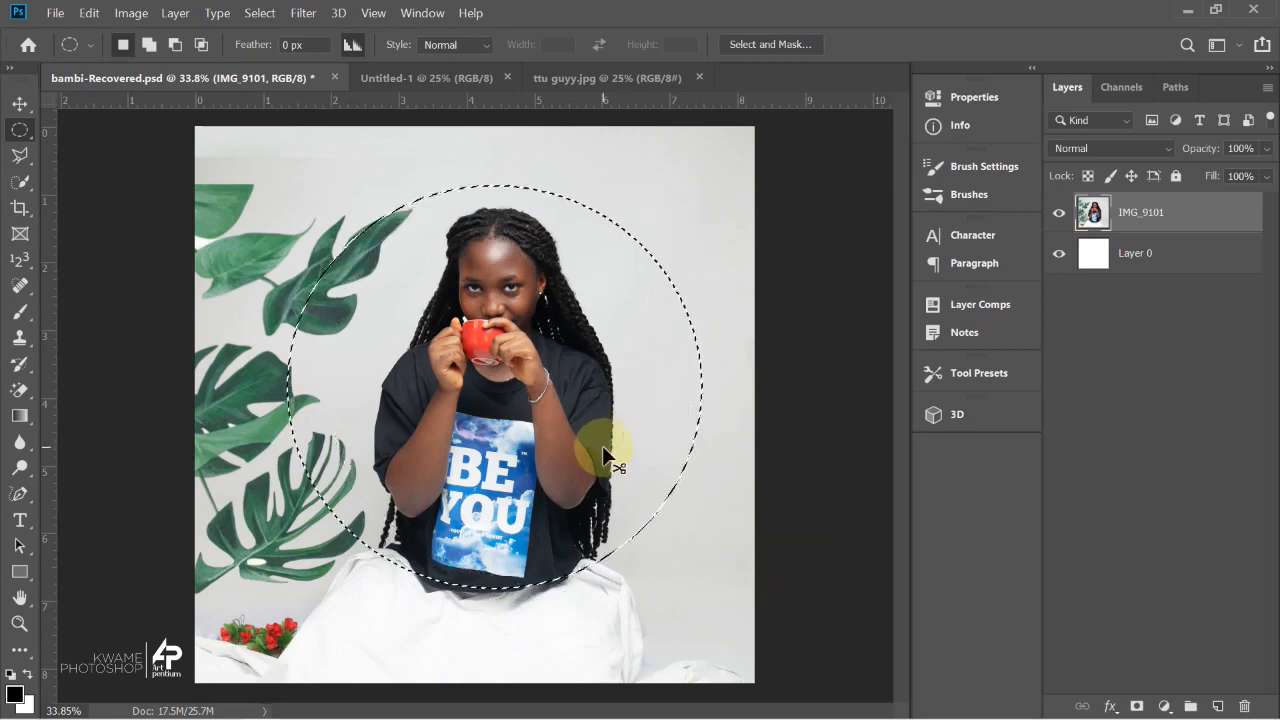
key("ctrl+j")
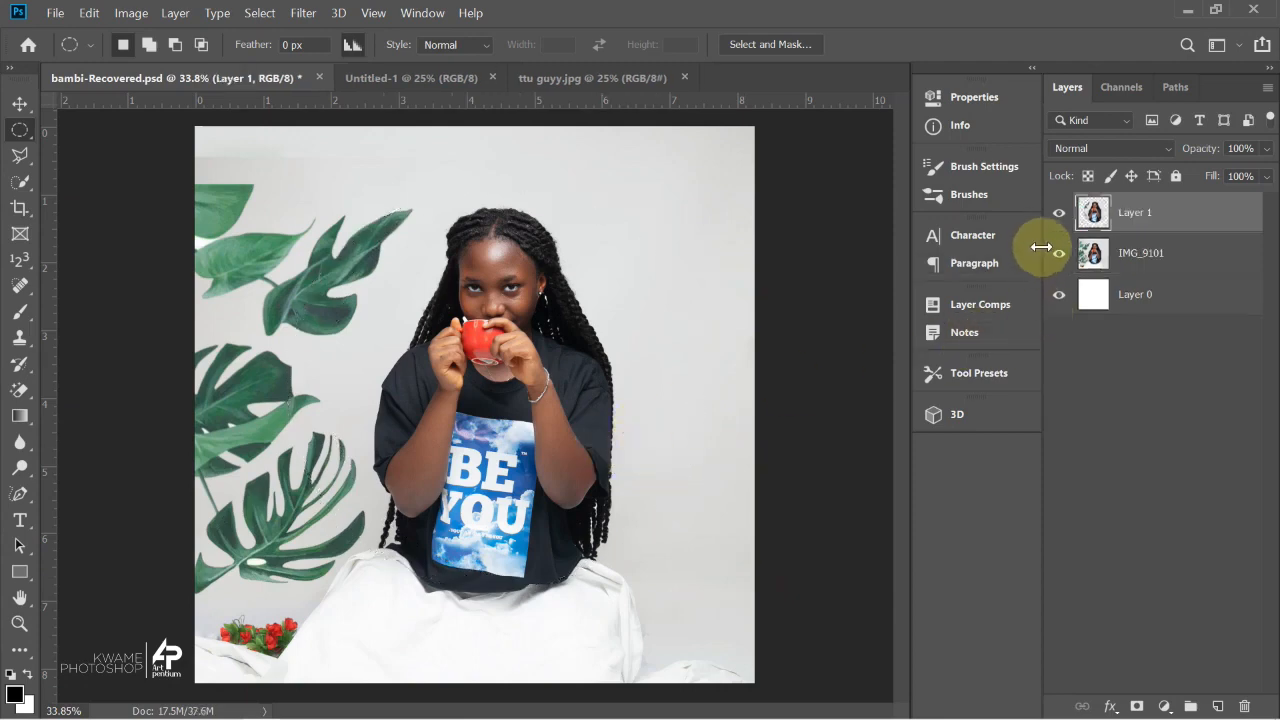
Preview the circular cutout with IMG_9101 hidden, and delete the cutout layer so only the original photo is shown.
left_click(1058, 254)
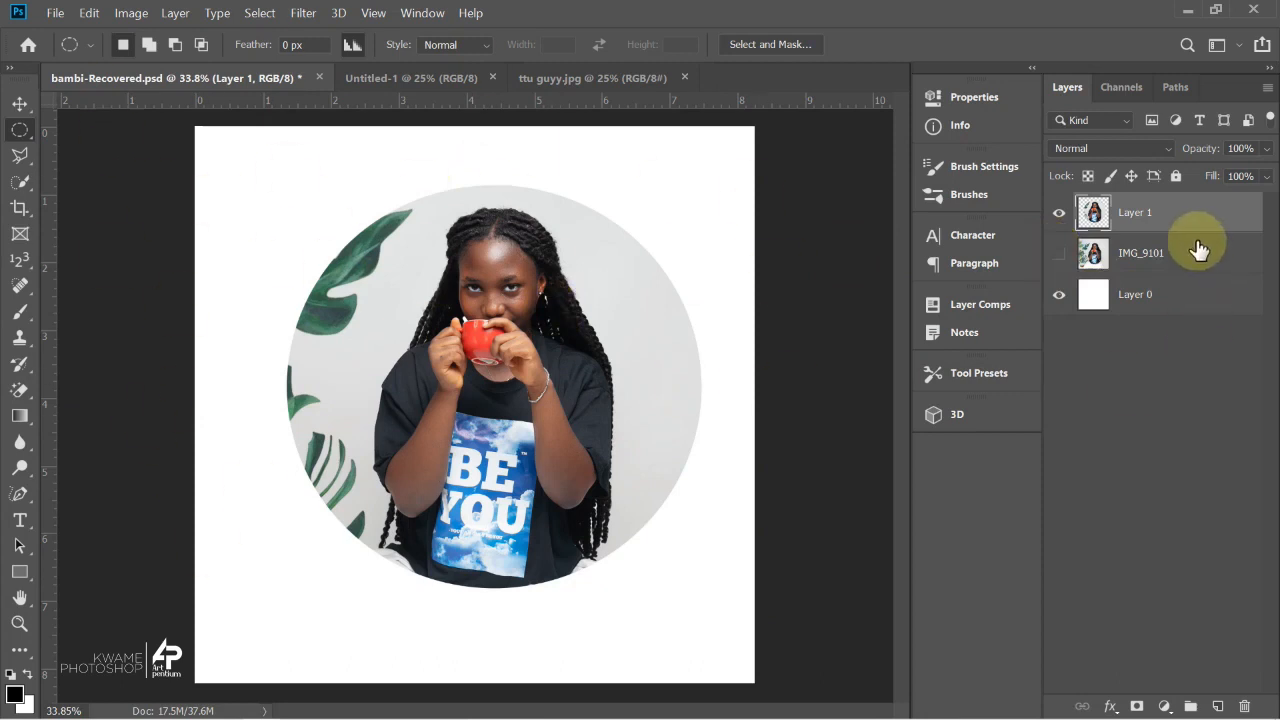
key("Delete")
left_click(1058, 212)
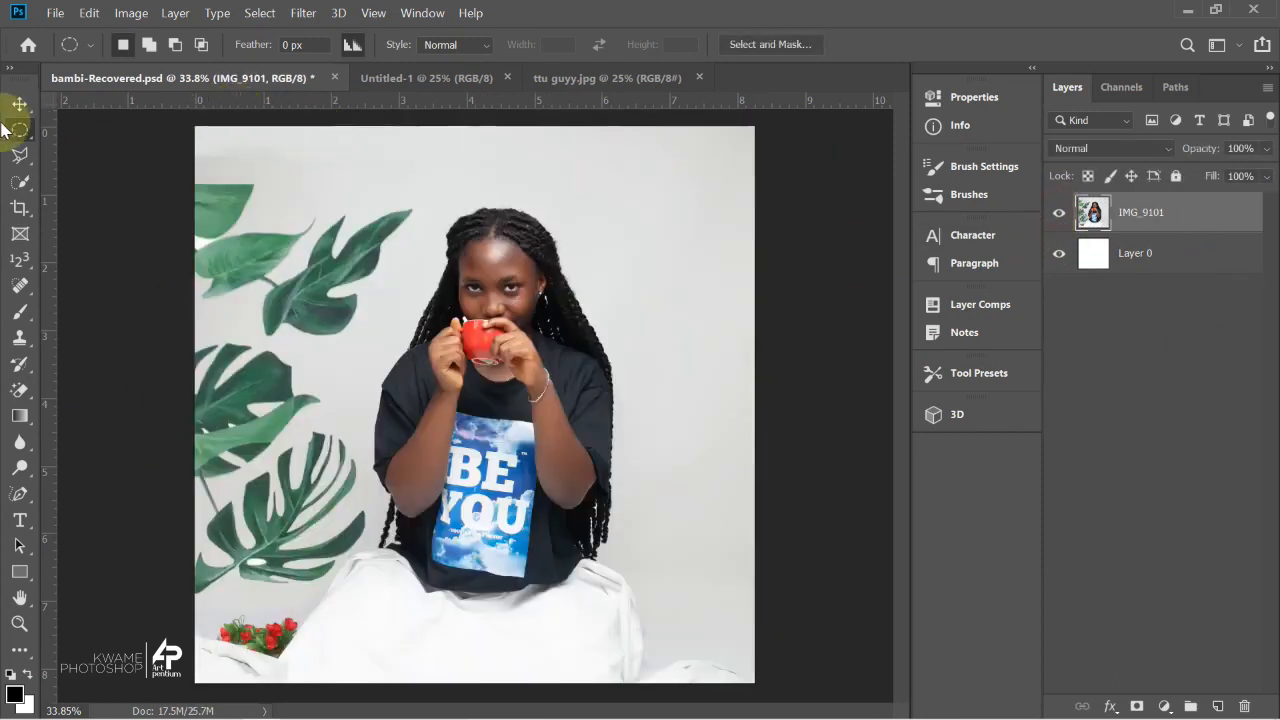
Try selecting a one-pixel-high row across the edge of the black T-shirt in IMG_9101 with the Single Row Marquee tool.
left_click_drag(17, 137, 76, 165)
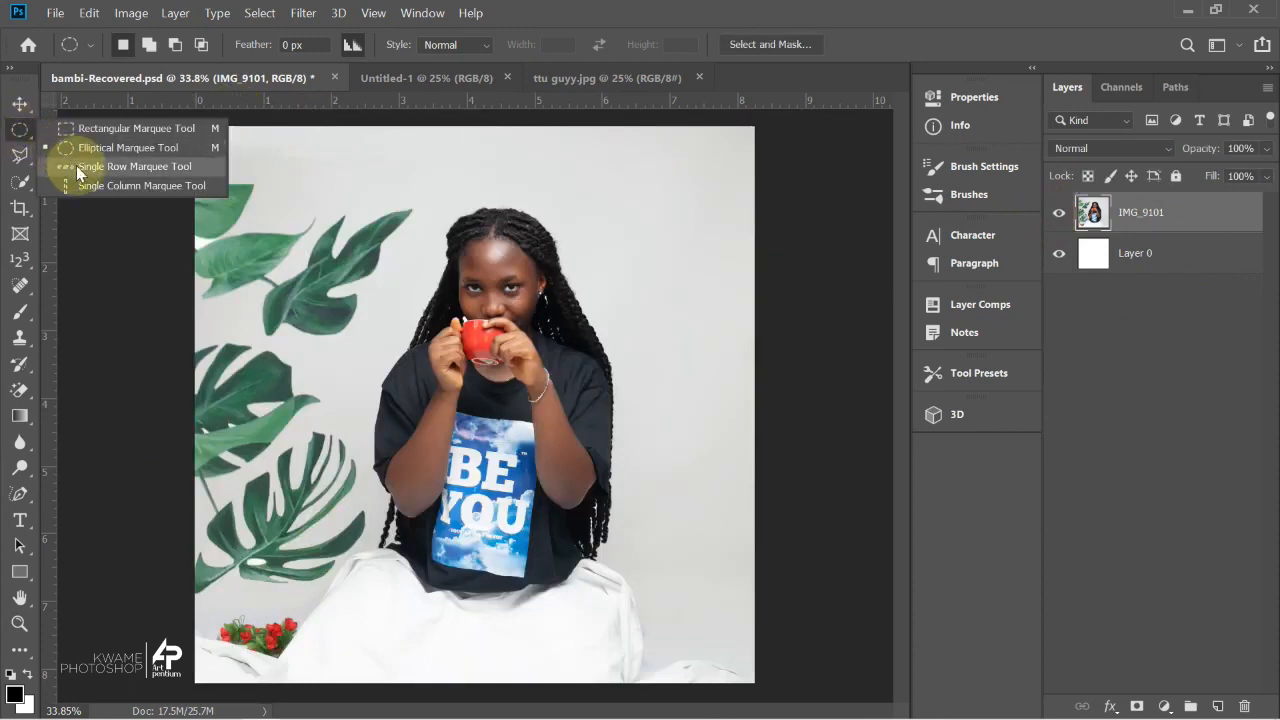
left_click_drag(76, 165, 76, 165)
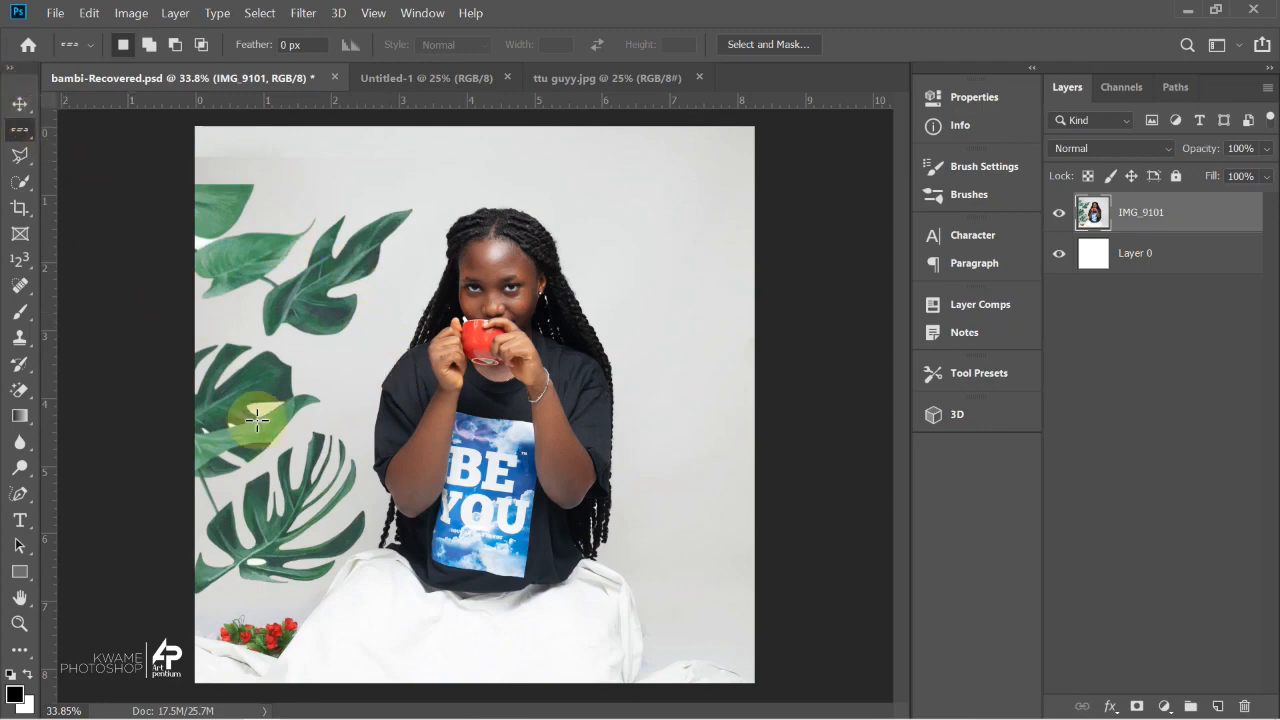
scroll(316, 460, "up", 3)
scroll(358, 462, "up", 2)
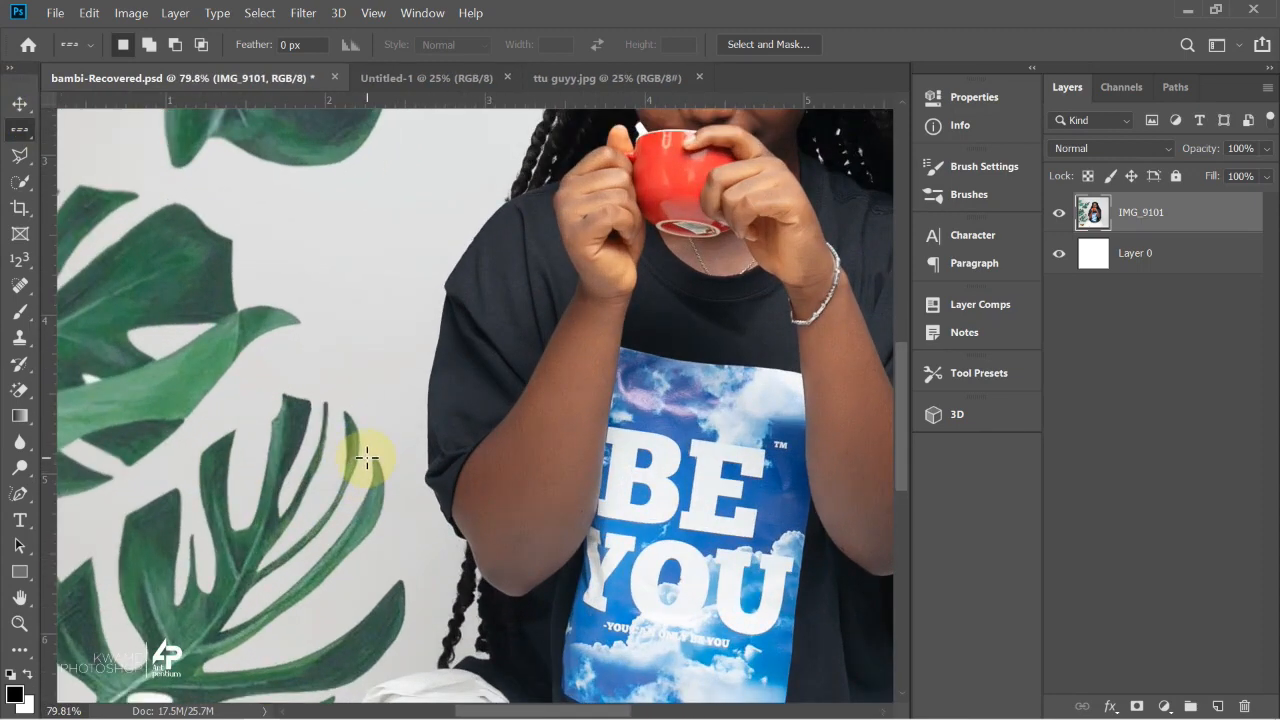
scroll(366, 458, "up", 8)
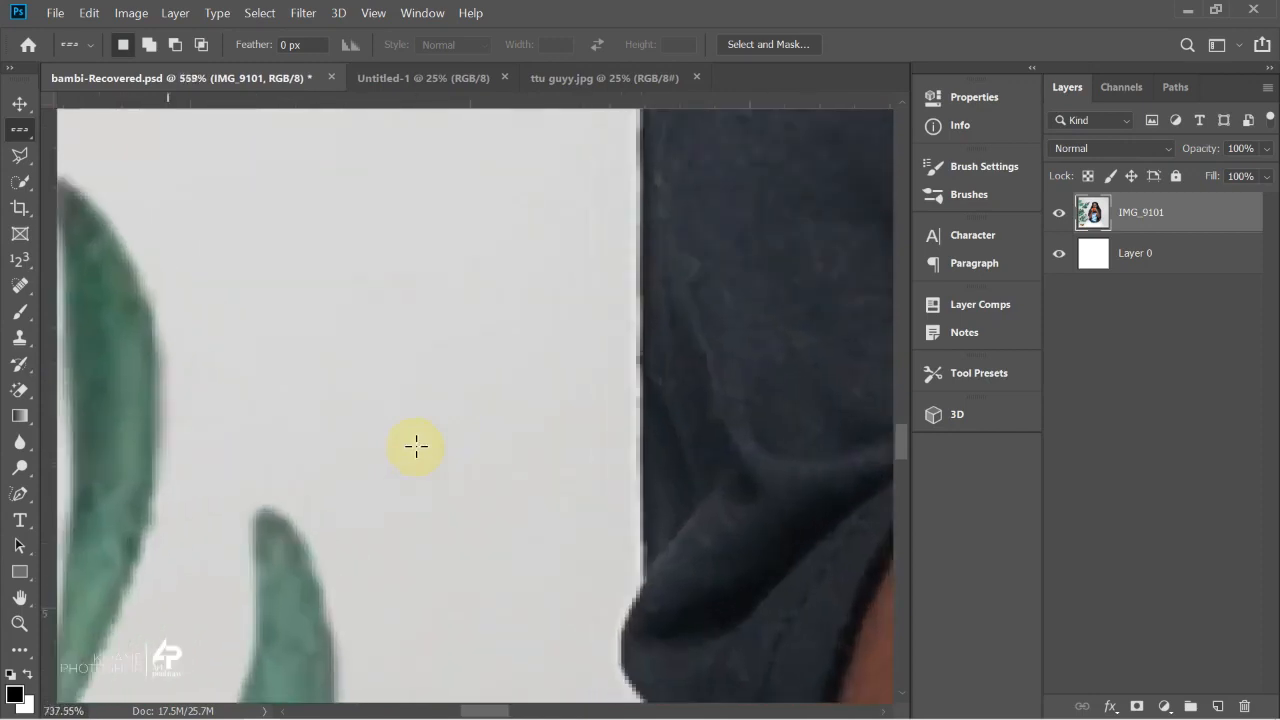
scroll(416, 447, "up", 4)
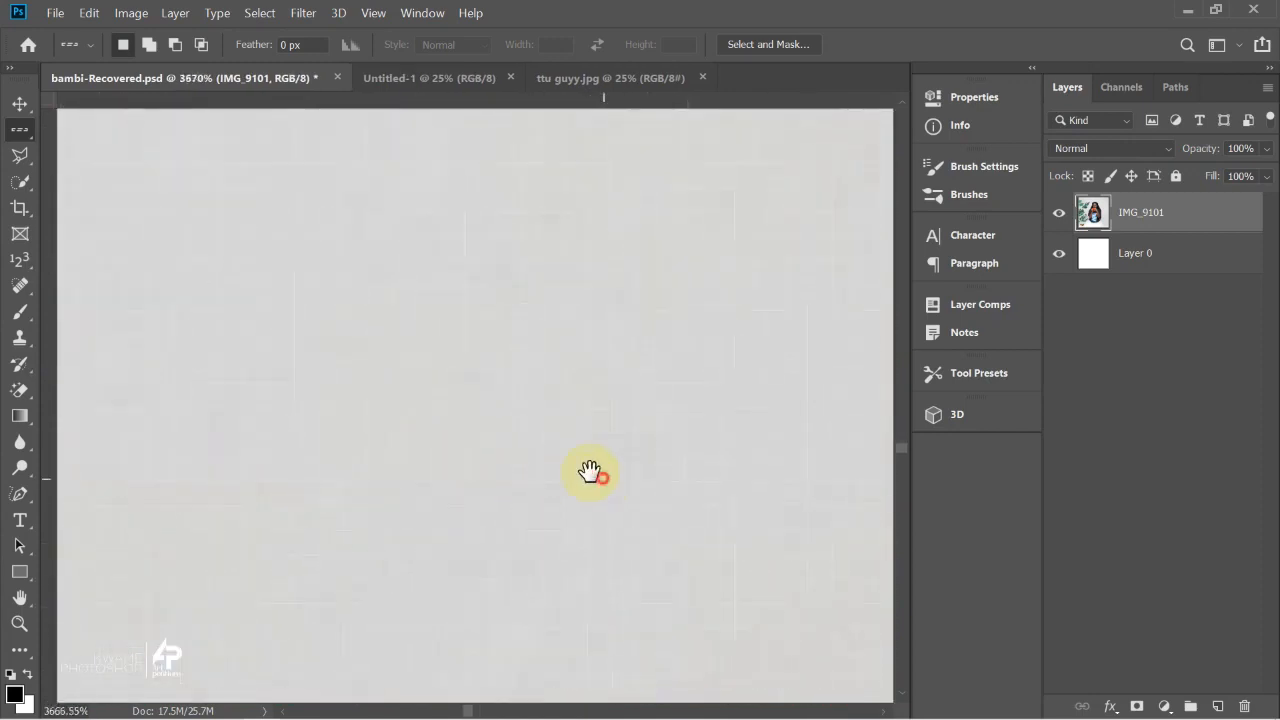
left_click_drag(590, 472, 491, 449)
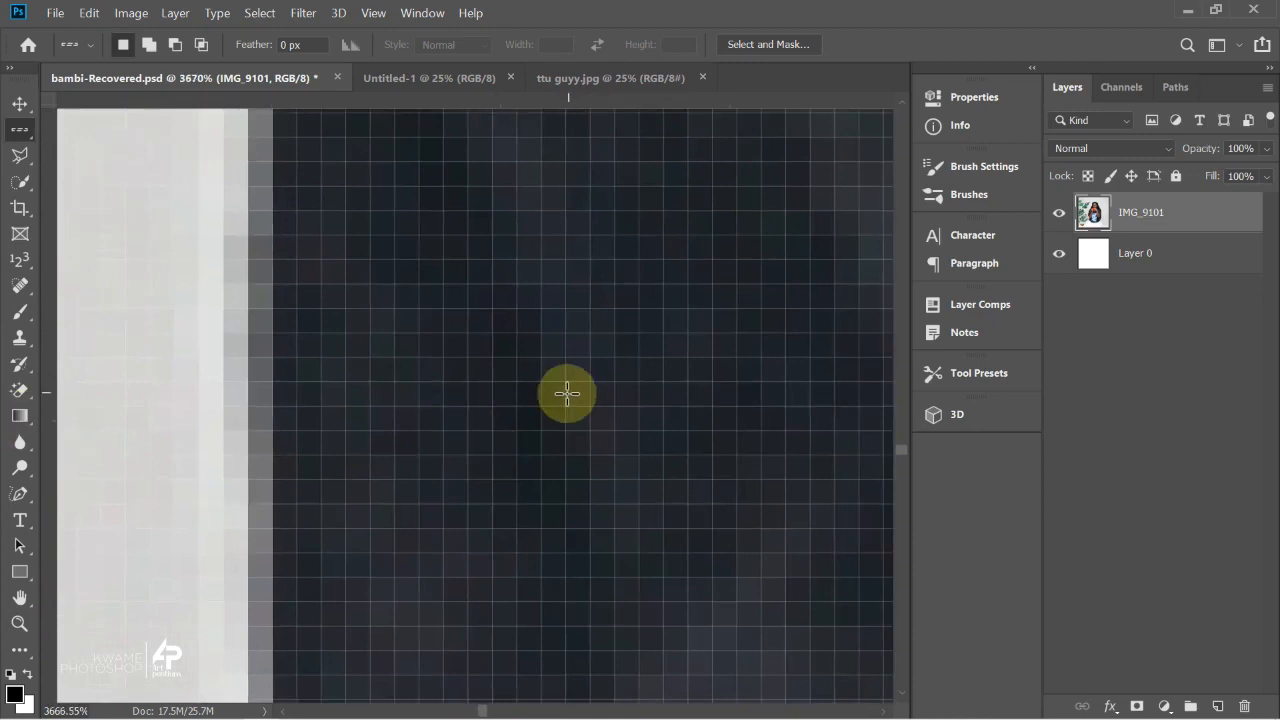
right_click(20, 130)
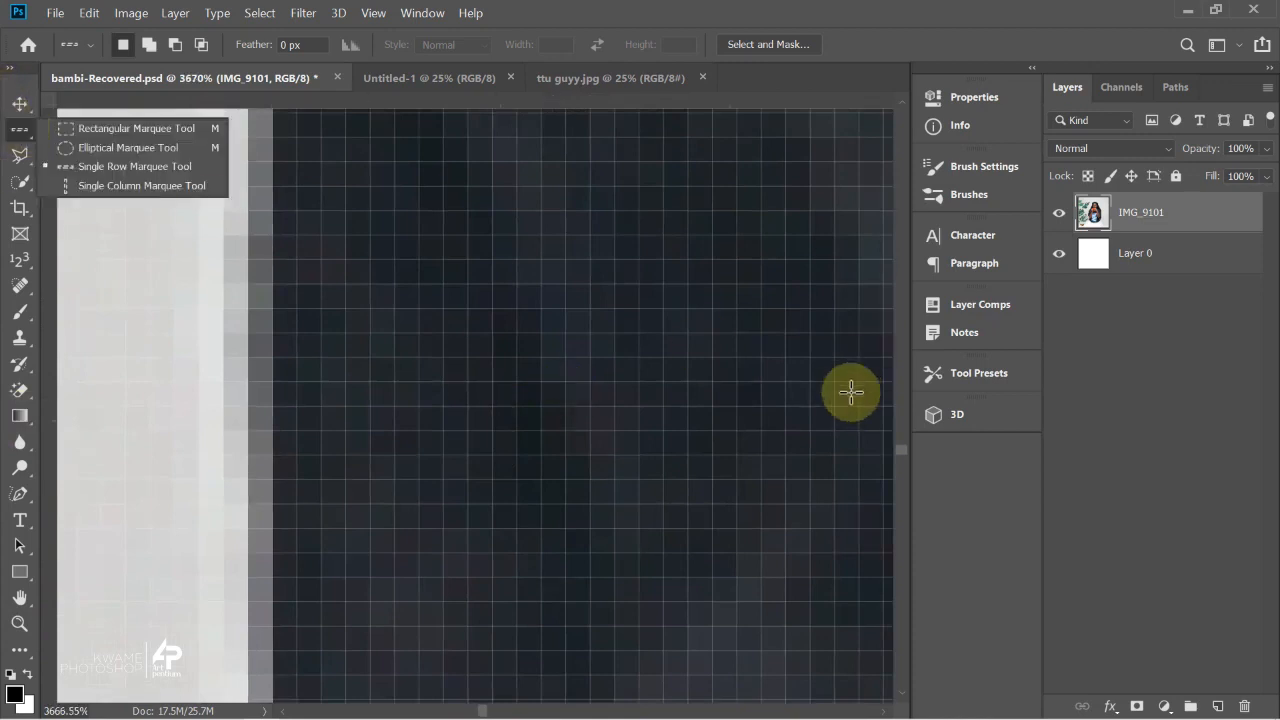
left_click(433, 388)
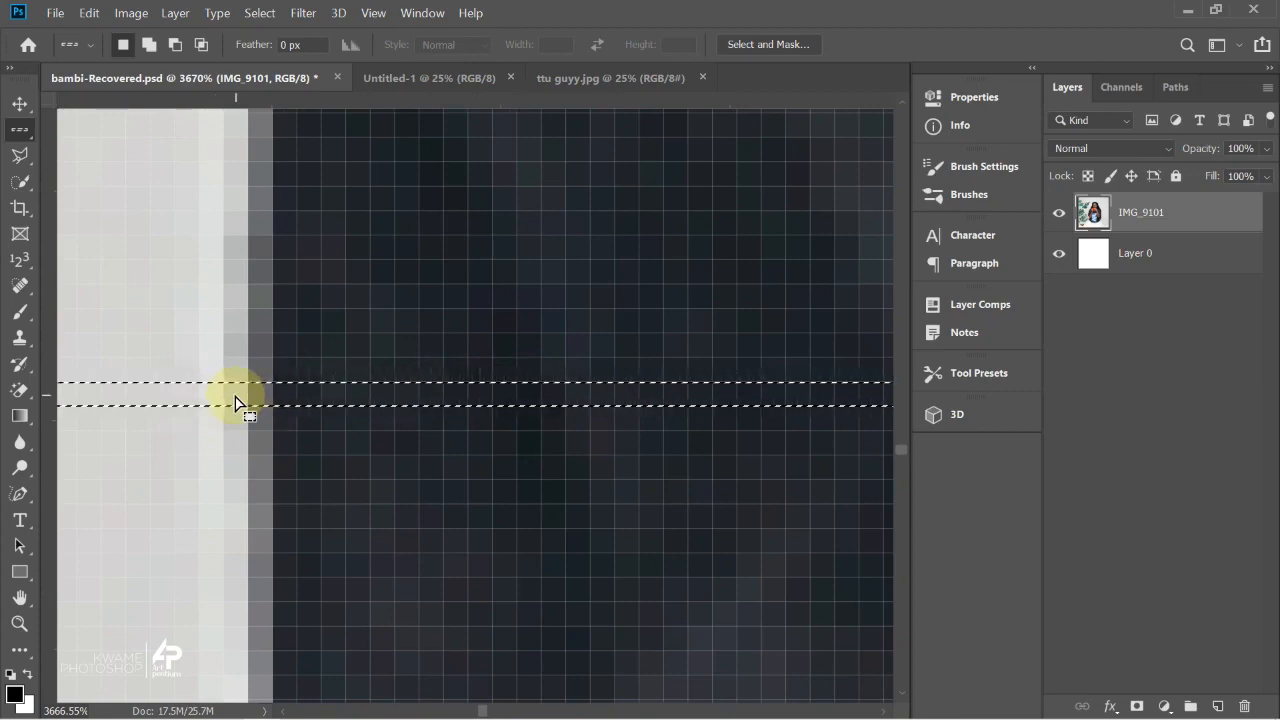
scroll(237, 400, "down", 5)
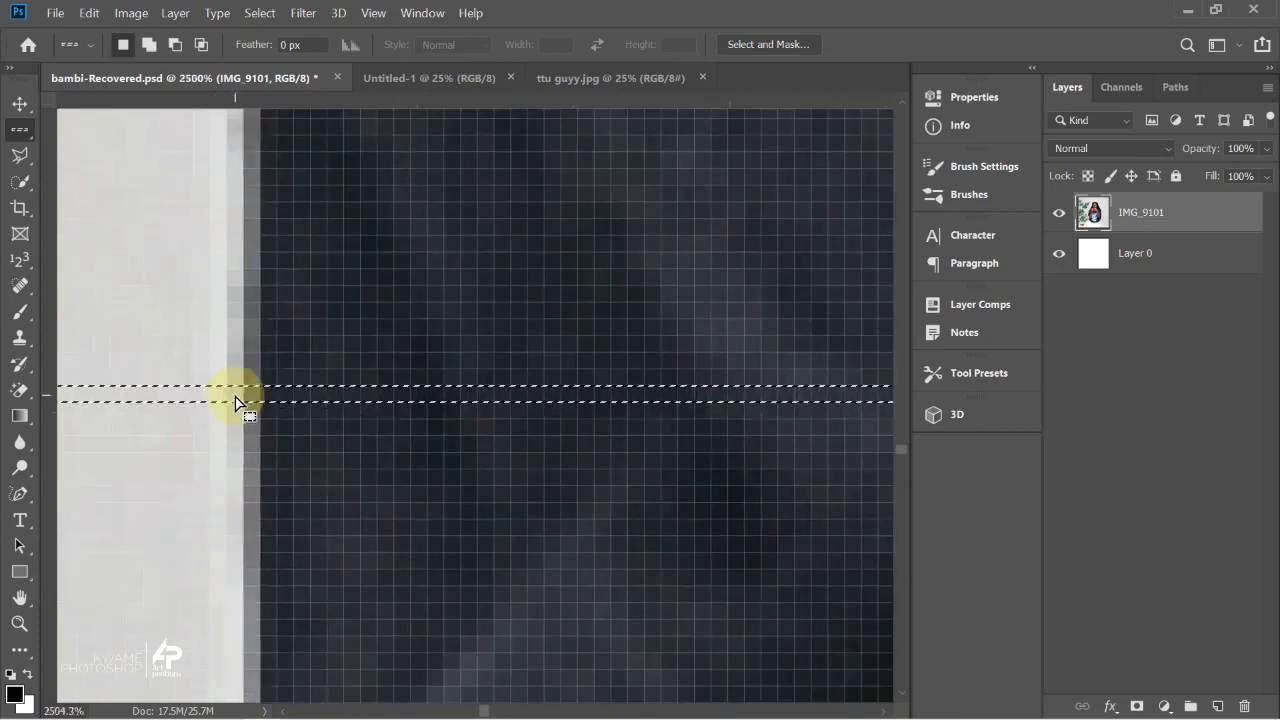
scroll(318, 403, "up", 3)
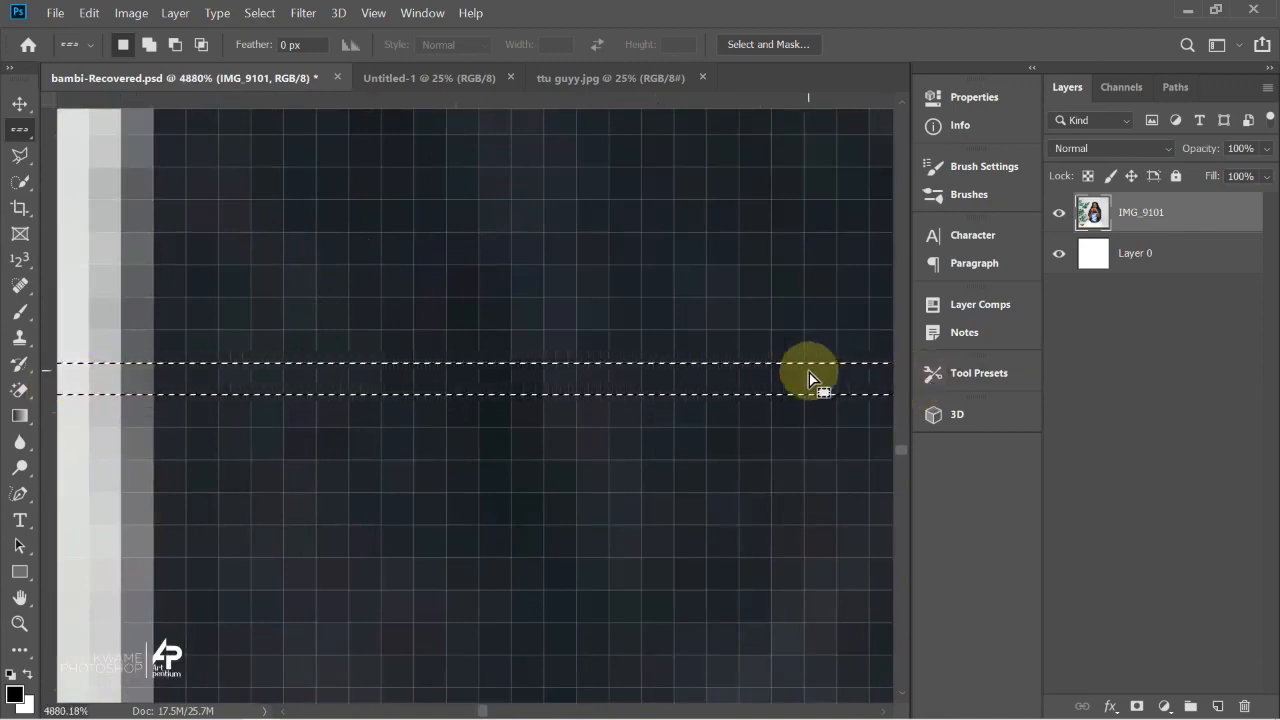
Try selecting a one-pixel-wide column in the black T-shirt with the Single Column Marquee tool and deselect it.
right_click(22, 132)
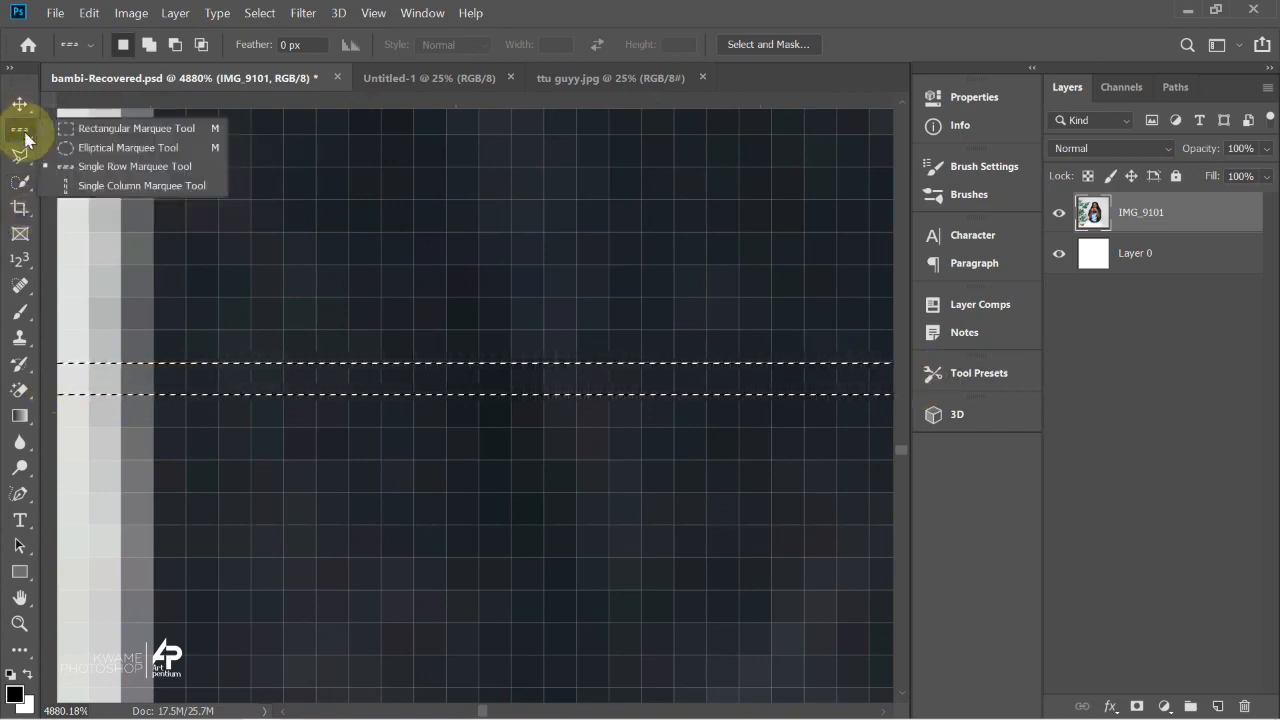
left_click(628, 6)
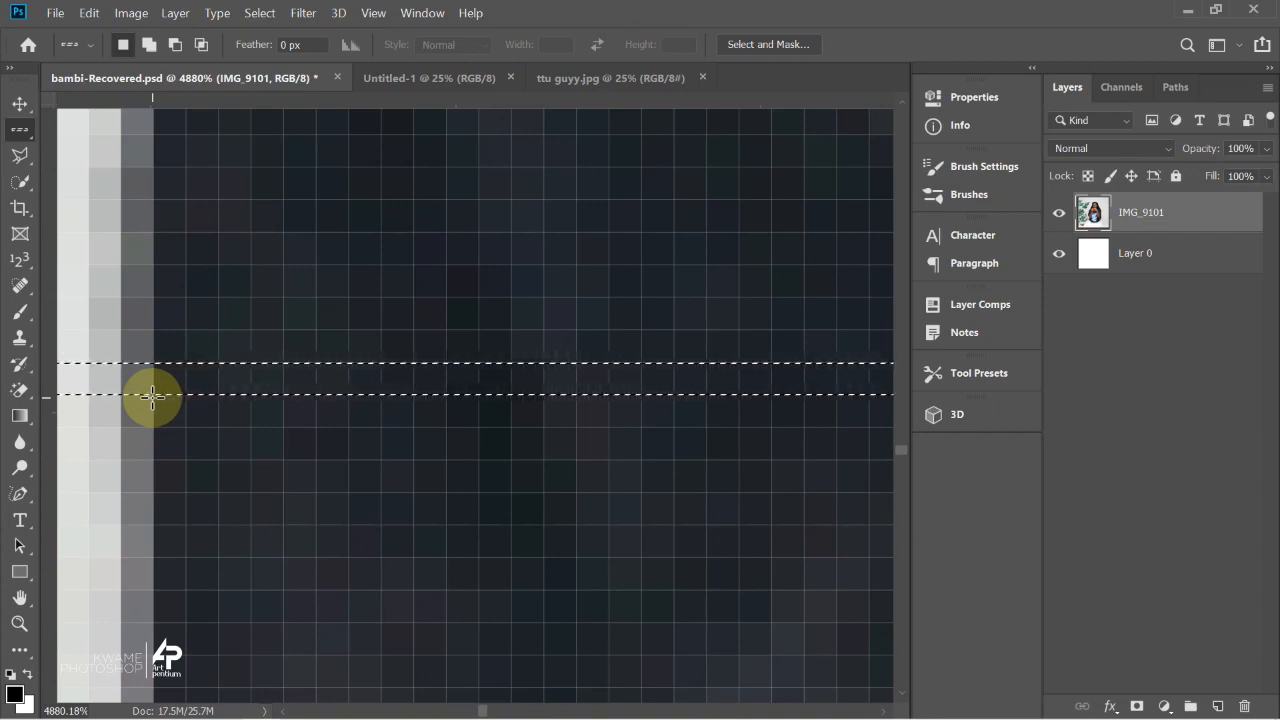
right_click(19, 129)
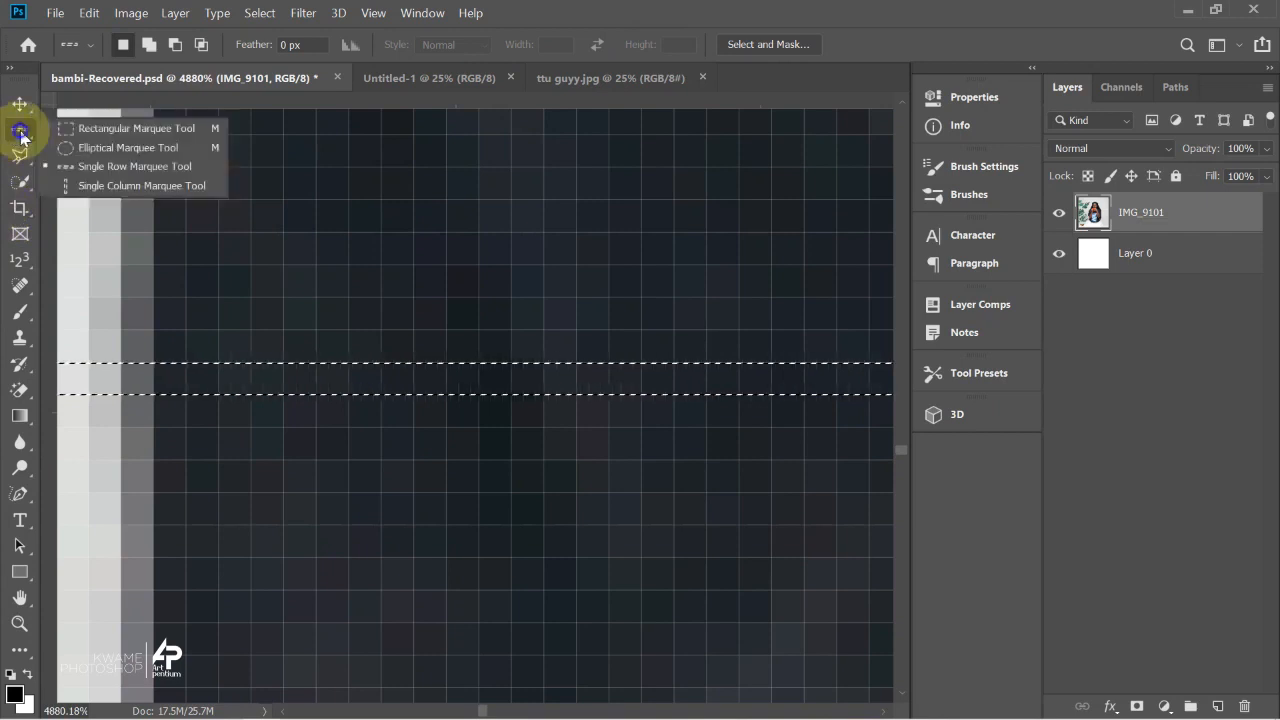
left_click(70, 185)
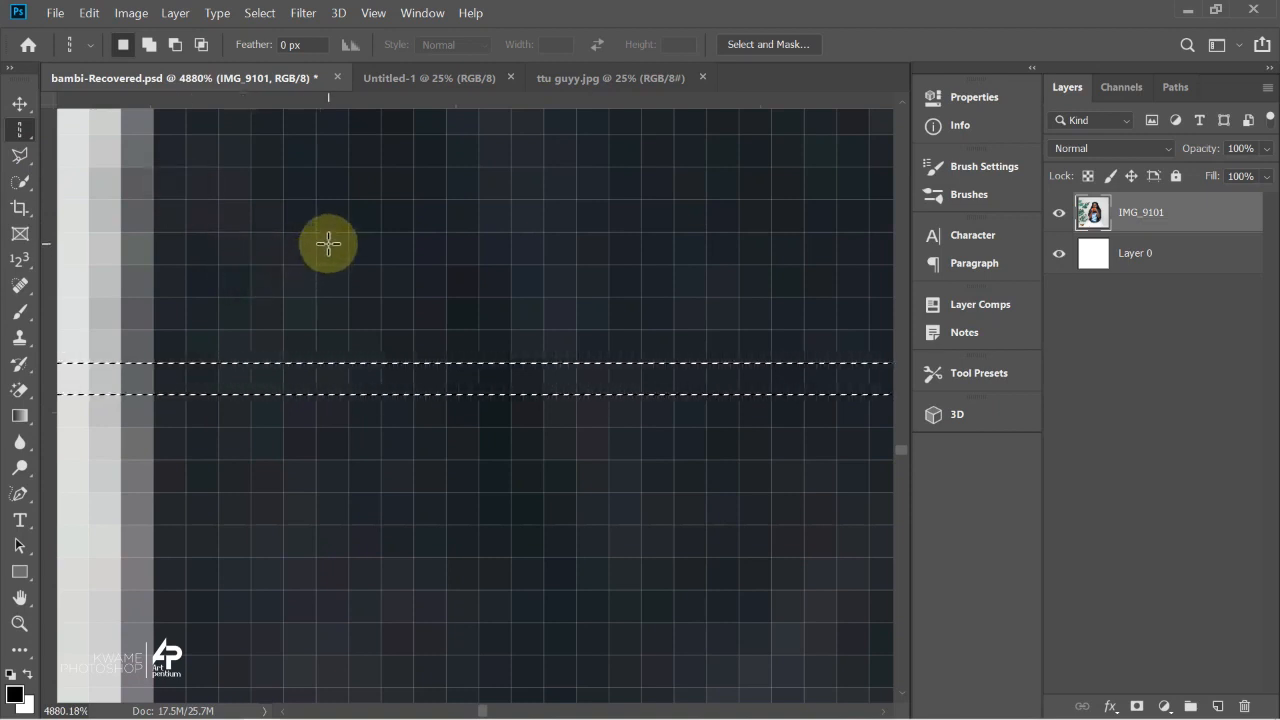
left_click(368, 324)
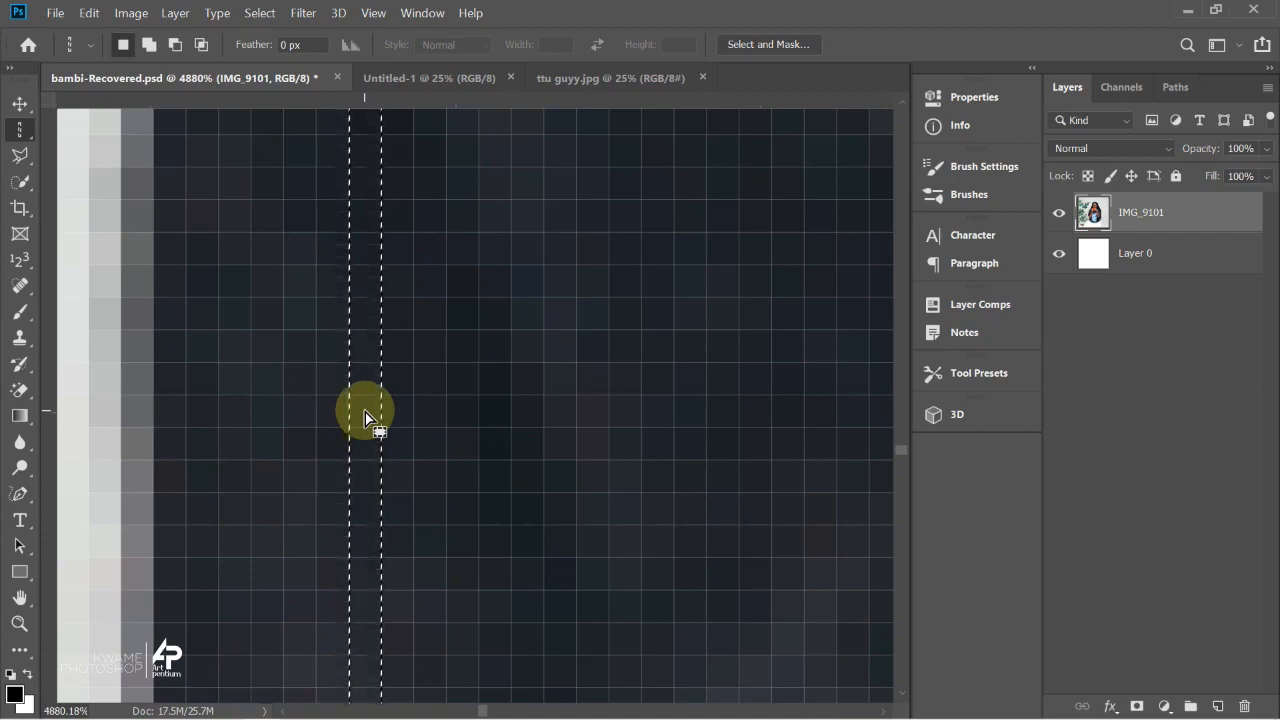
key("ctrl+d")
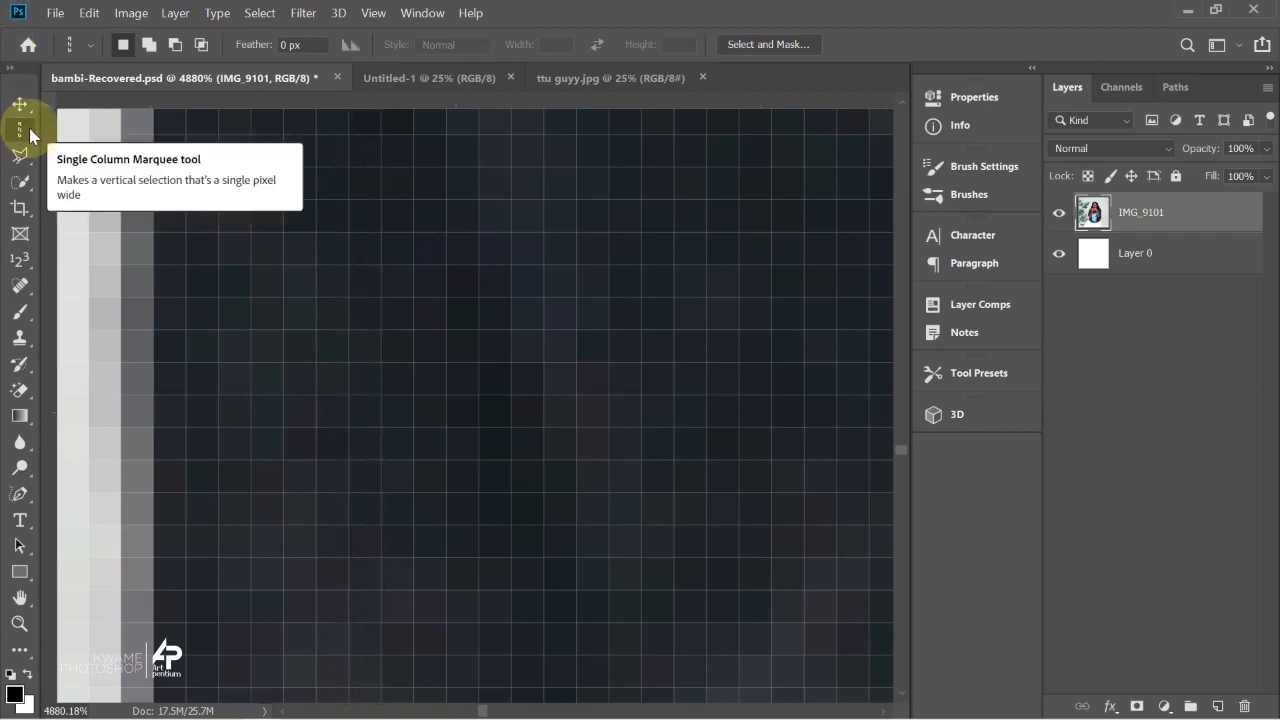
Fit the whole photo in view and switch to the freehand Lasso tool.
key("ctrl+0")
right_click(30, 135)
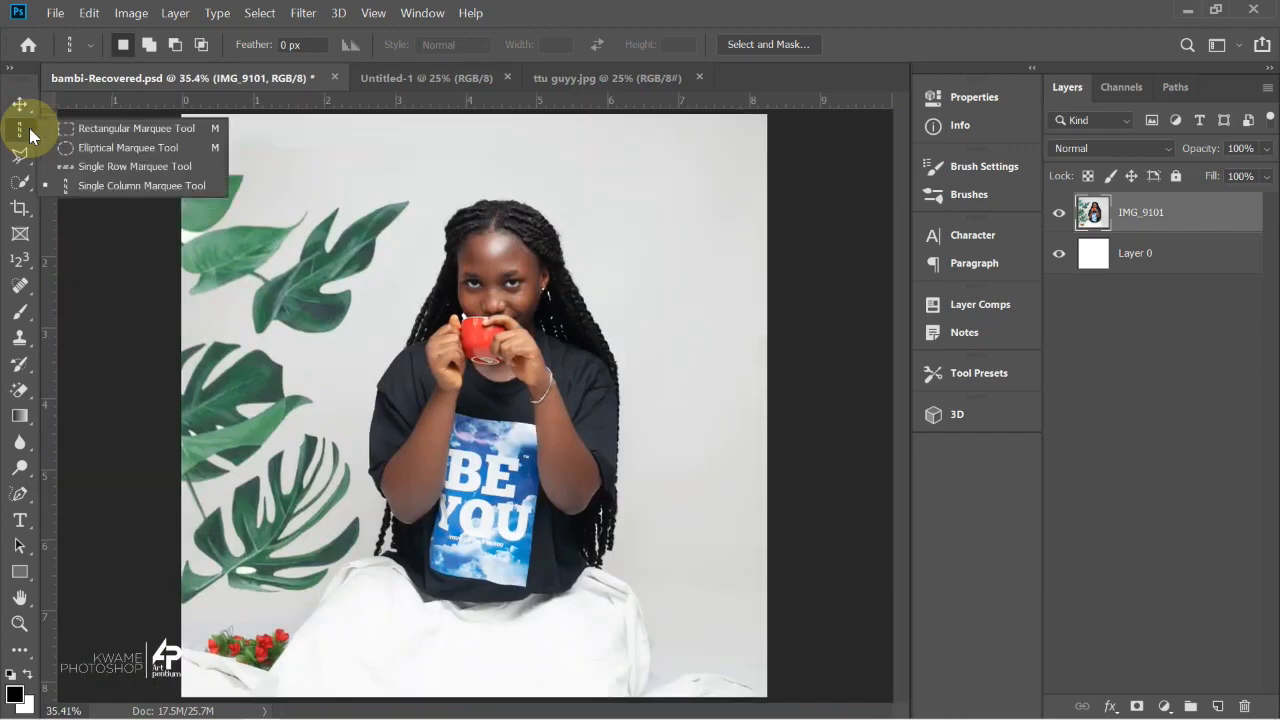
left_click(20, 158)
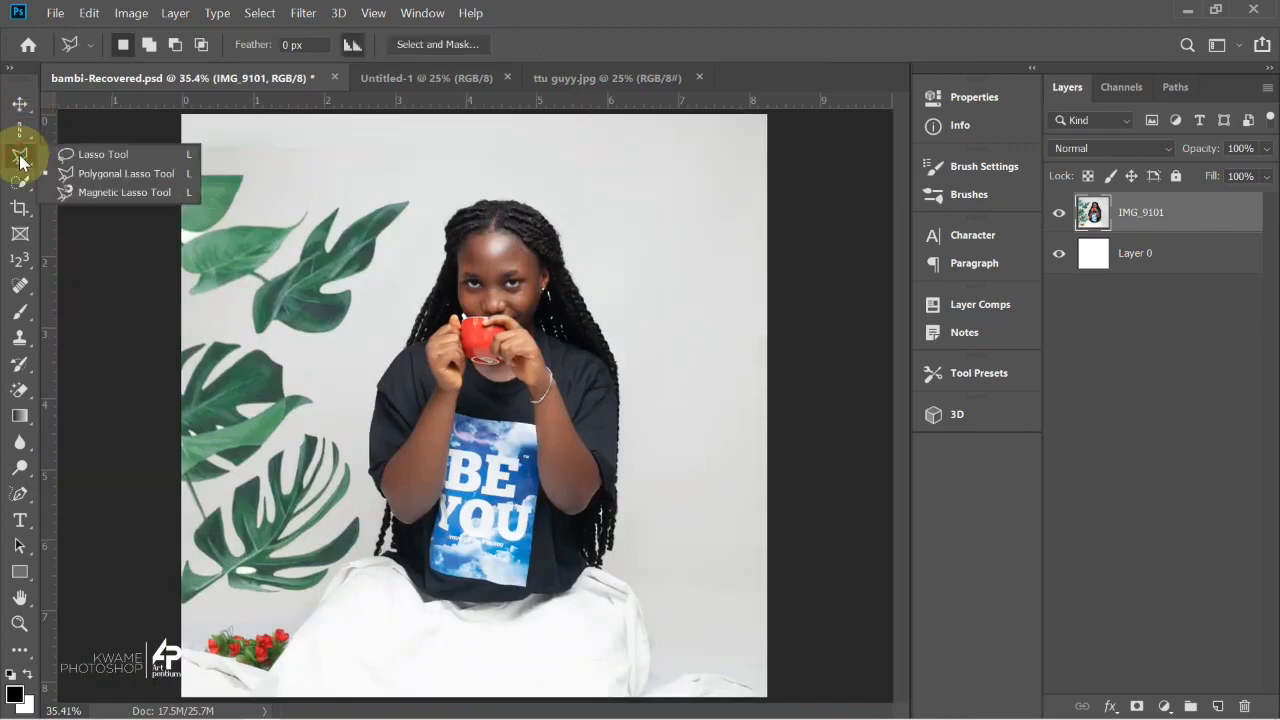
left_click(52, 156)
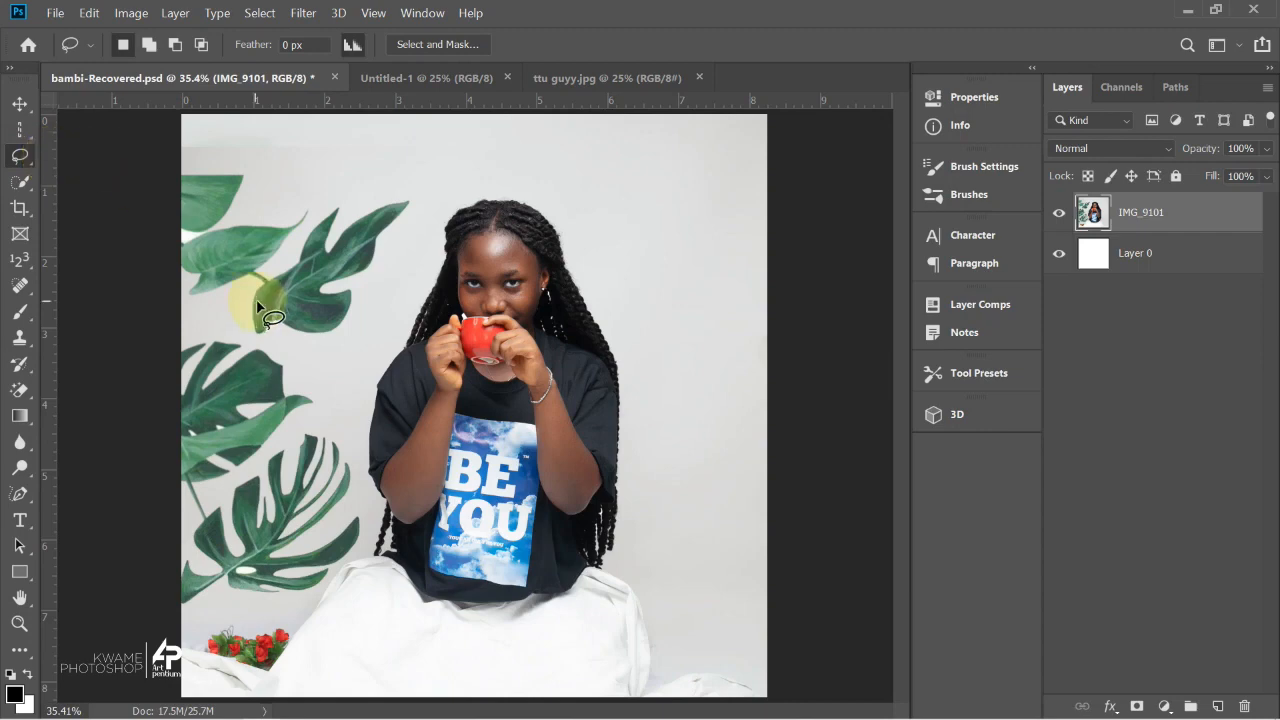
scroll(494, 252, "up", 4)
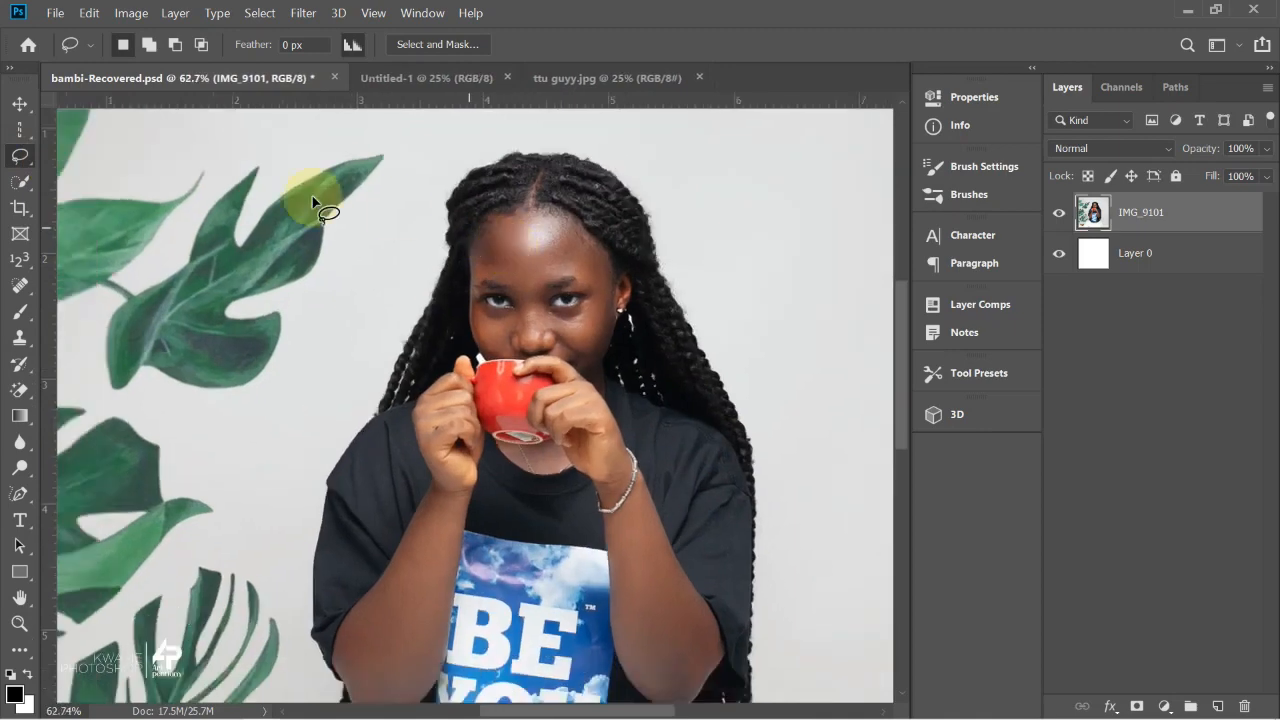
Try a rectangular selection about 3.3 by 3.4 in around the woman's head and upper body, and deselect it.
left_click(19, 132)
right_click(19, 132)
left_click(84, 129)
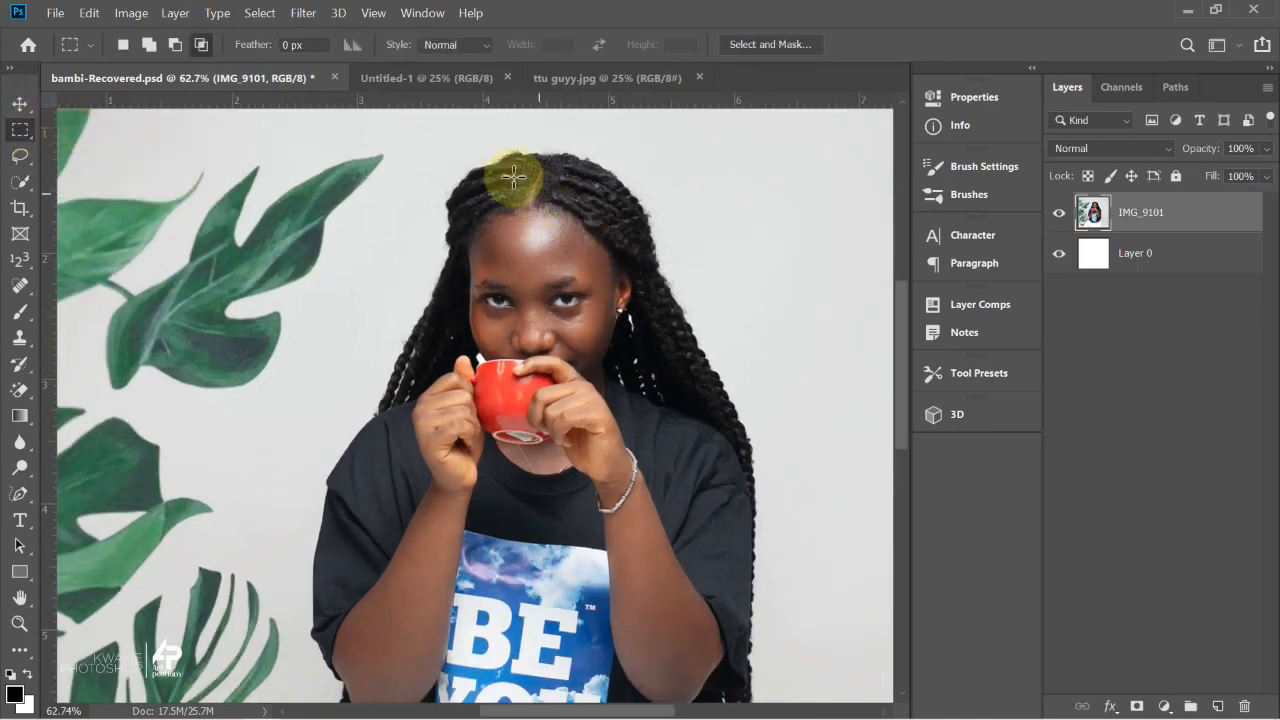
left_click_drag(363, 133, 777, 563)
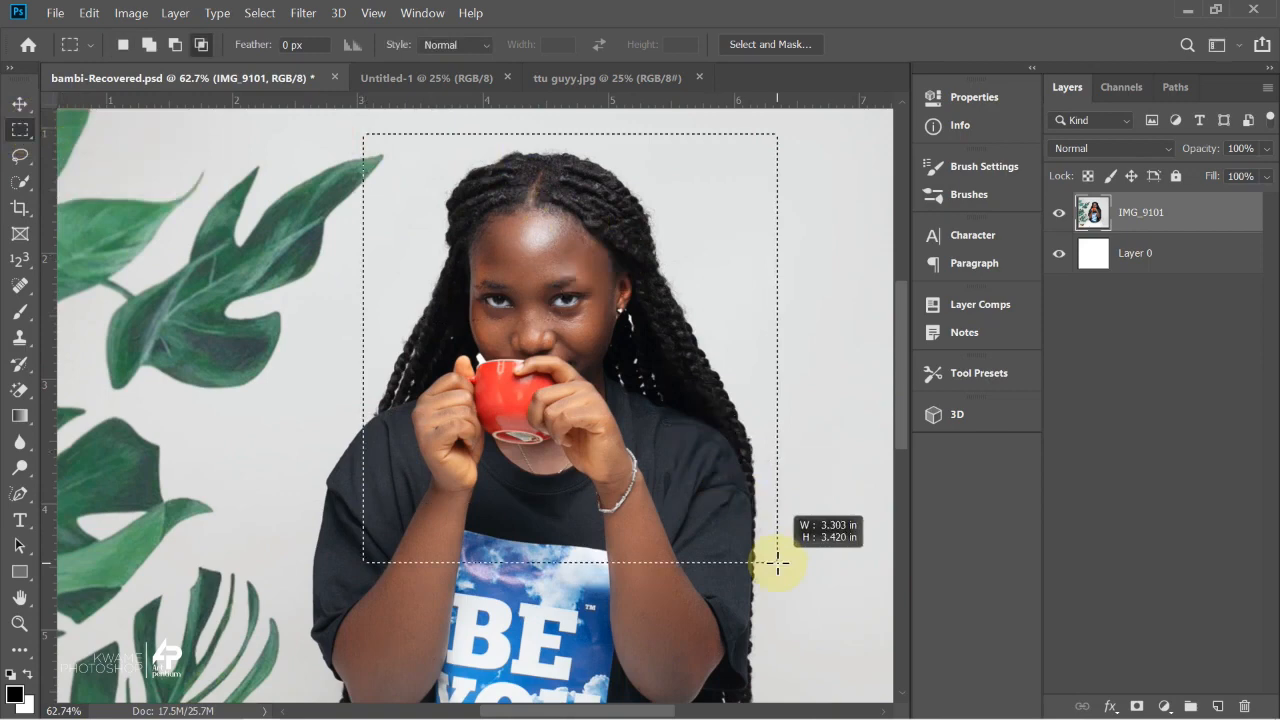
left_click_drag(777, 563, 775, 557)
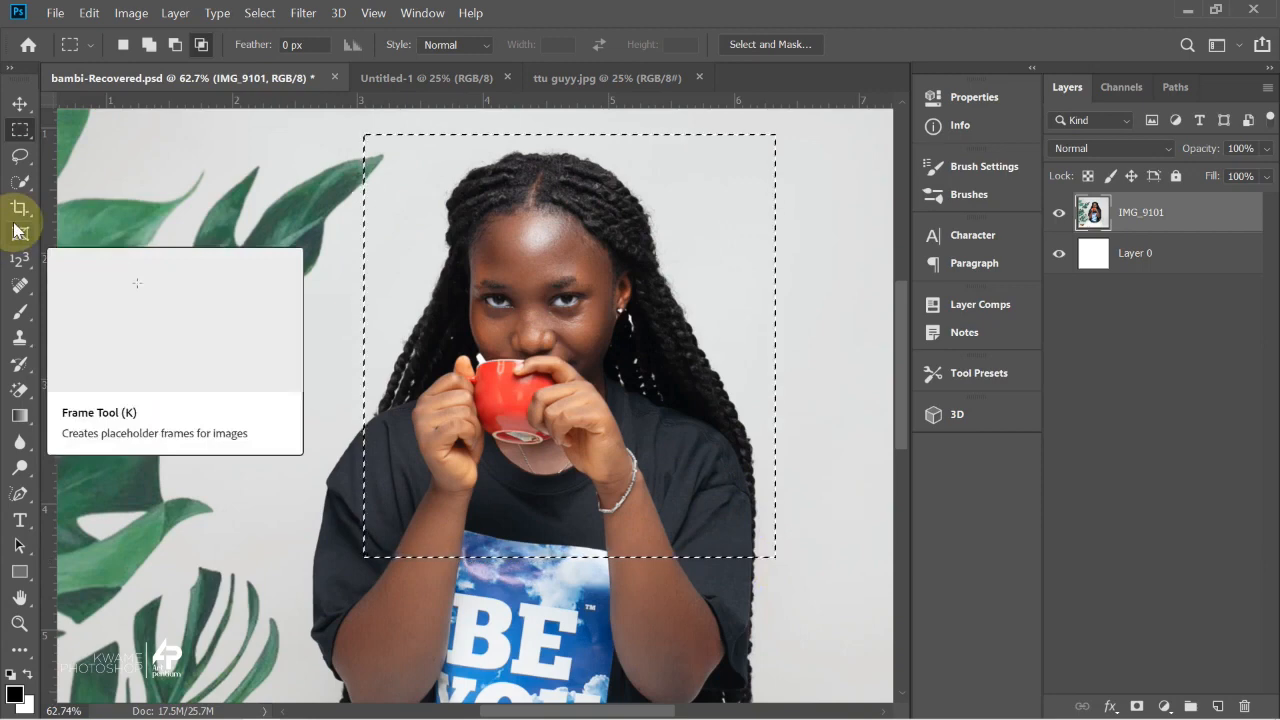
left_click(242, 235)
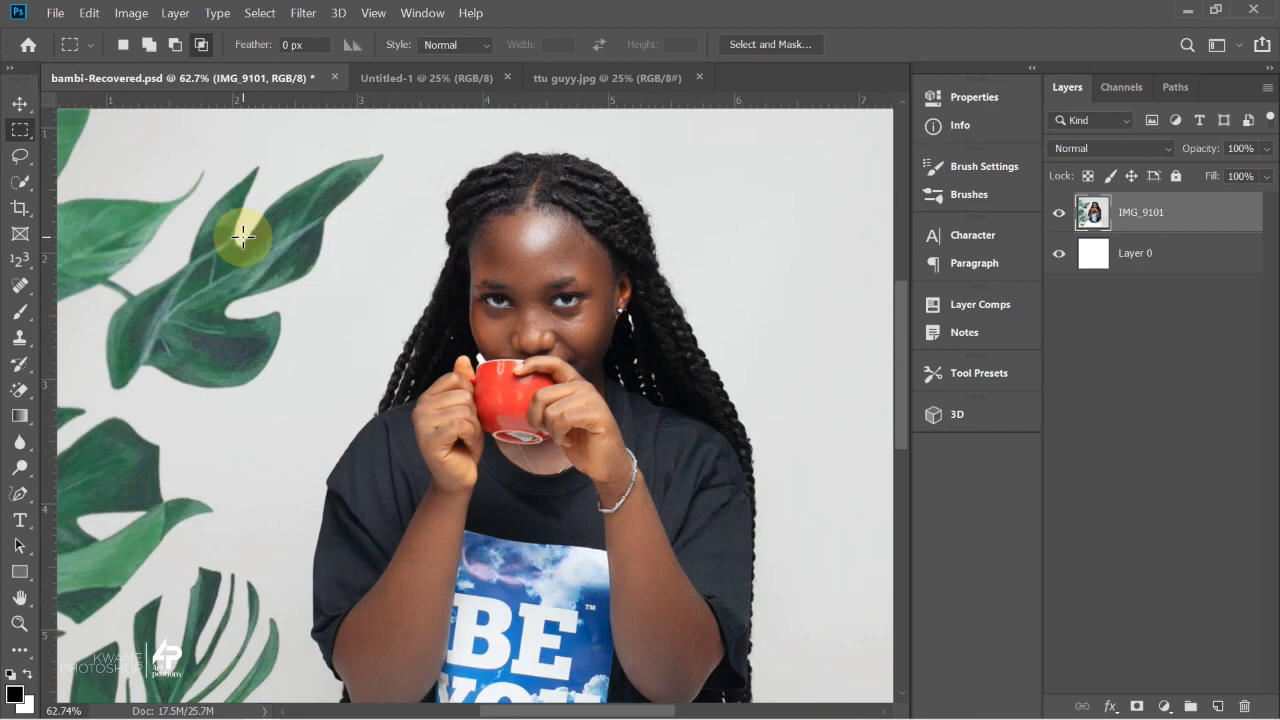
Try a freehand Lasso selection around the woman's head and upper body, and copy that area to a new layer.
left_click(21, 160)
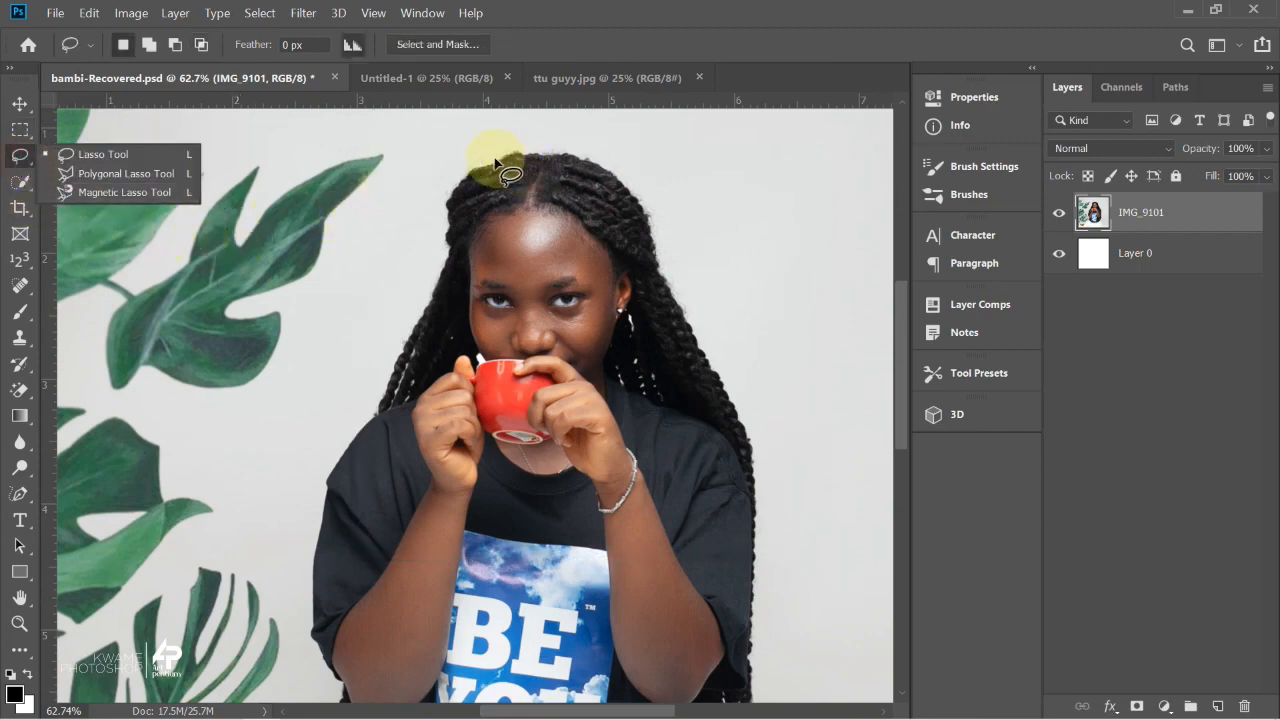
mouse_move(466, 148)
left_mouse_down()
mouse_move(411, 215)
mouse_move(314, 482)
mouse_move(353, 593)
mouse_move(493, 630)
mouse_move(762, 578)
mouse_move(787, 492)
mouse_move(684, 203)
mouse_move(637, 360)
mouse_move(654, 195)
mouse_move(577, 103)
mouse_move(518, 142)
mouse_move(458, 146)
left_mouse_up()
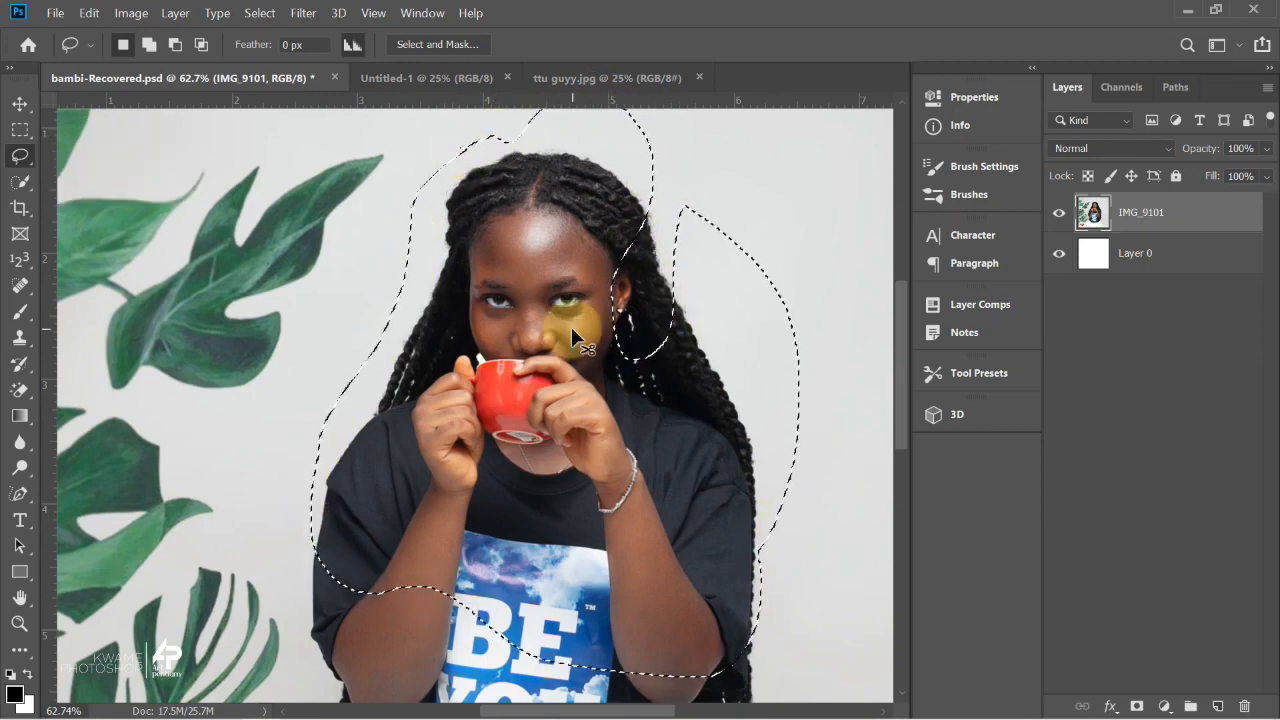
key("ctrl+j")
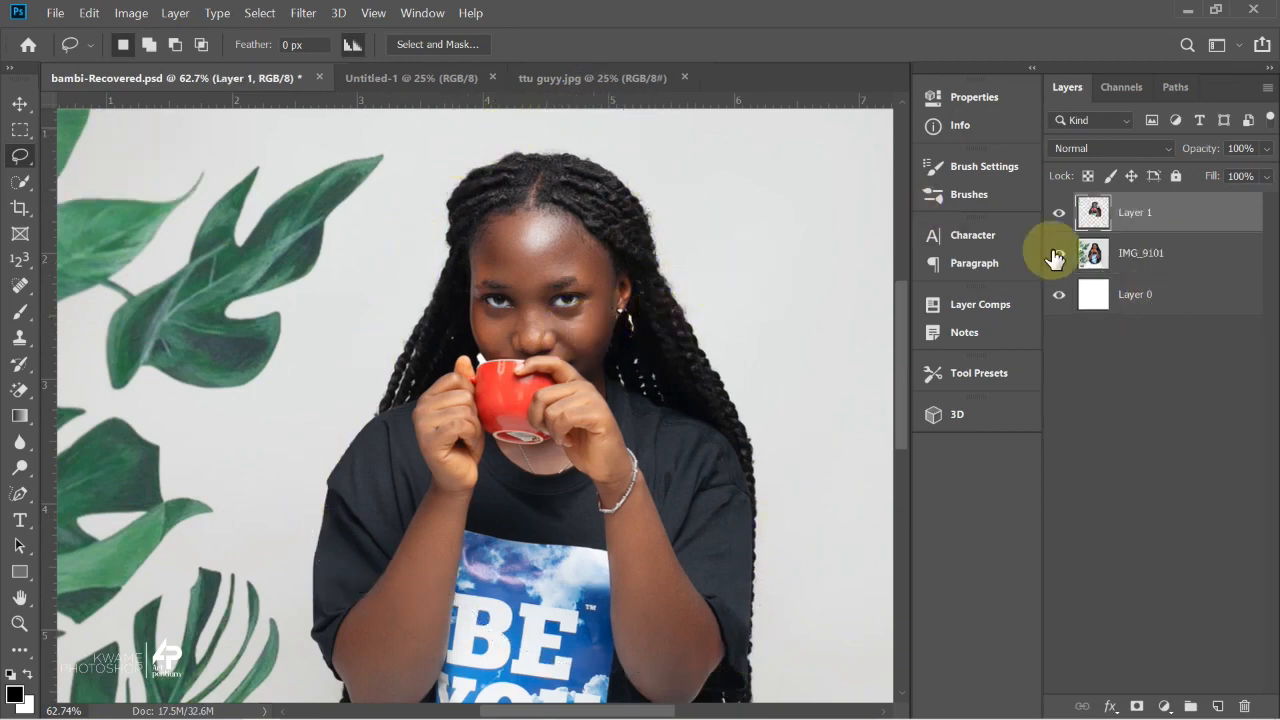
Preview the freehand cutout with IMG_9101 hidden, and undo the layer copy and its selection.
left_click(1058, 253)
scroll(575, 440, "down", 5)
scroll(415, 283, "up", 3)
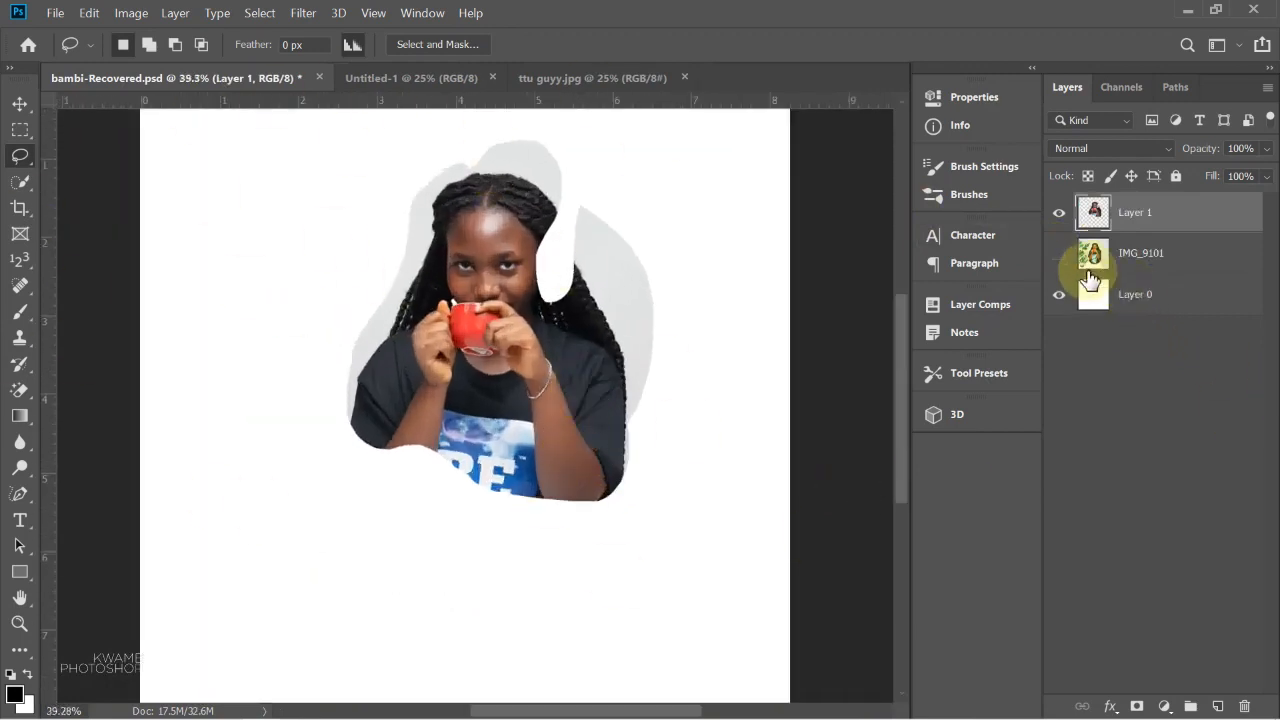
left_click(1058, 254)
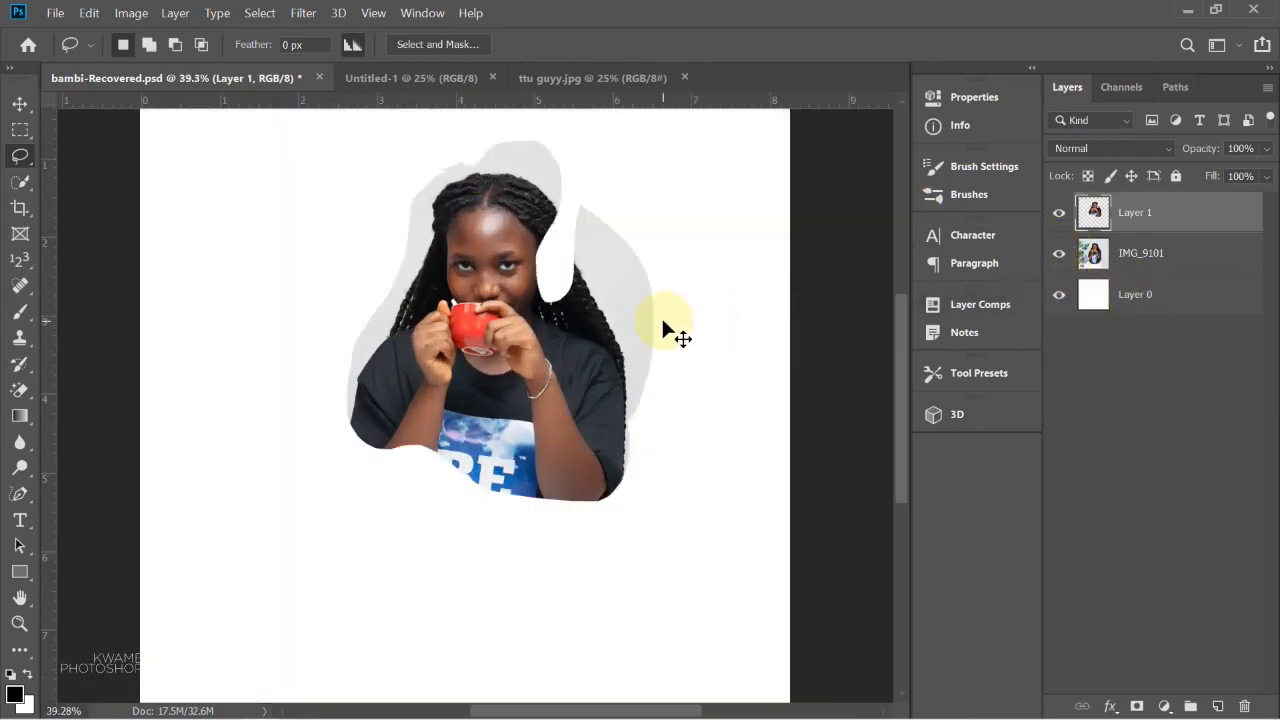
key("ctrl+z")
key("ctrl+z")
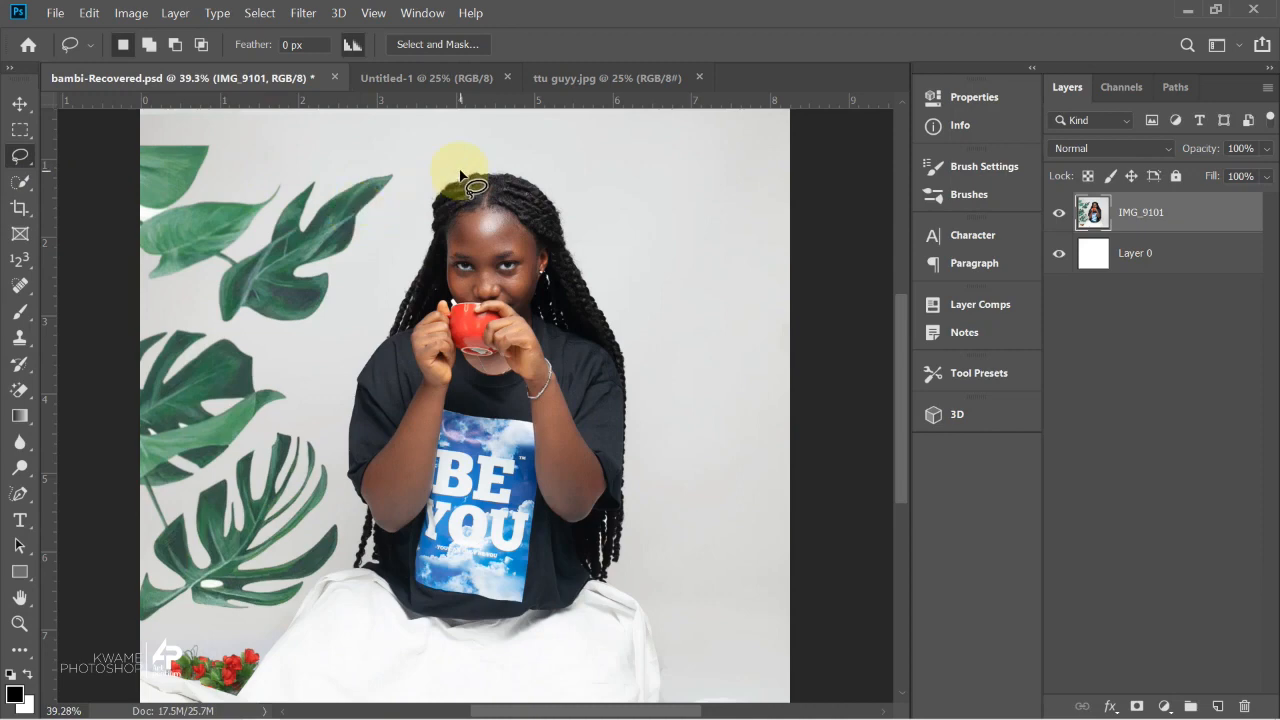
Try another loose freehand Lasso outline around the woman's head and torso, close it at its starting point, and deselect it.
mouse_move(459, 170)
left_mouse_down()
mouse_move(397, 197)
mouse_move(384, 289)
mouse_move(343, 340)
mouse_move(323, 426)
mouse_move(381, 562)
mouse_move(475, 520)
mouse_move(574, 557)
mouse_move(653, 567)
left_mouse_up()
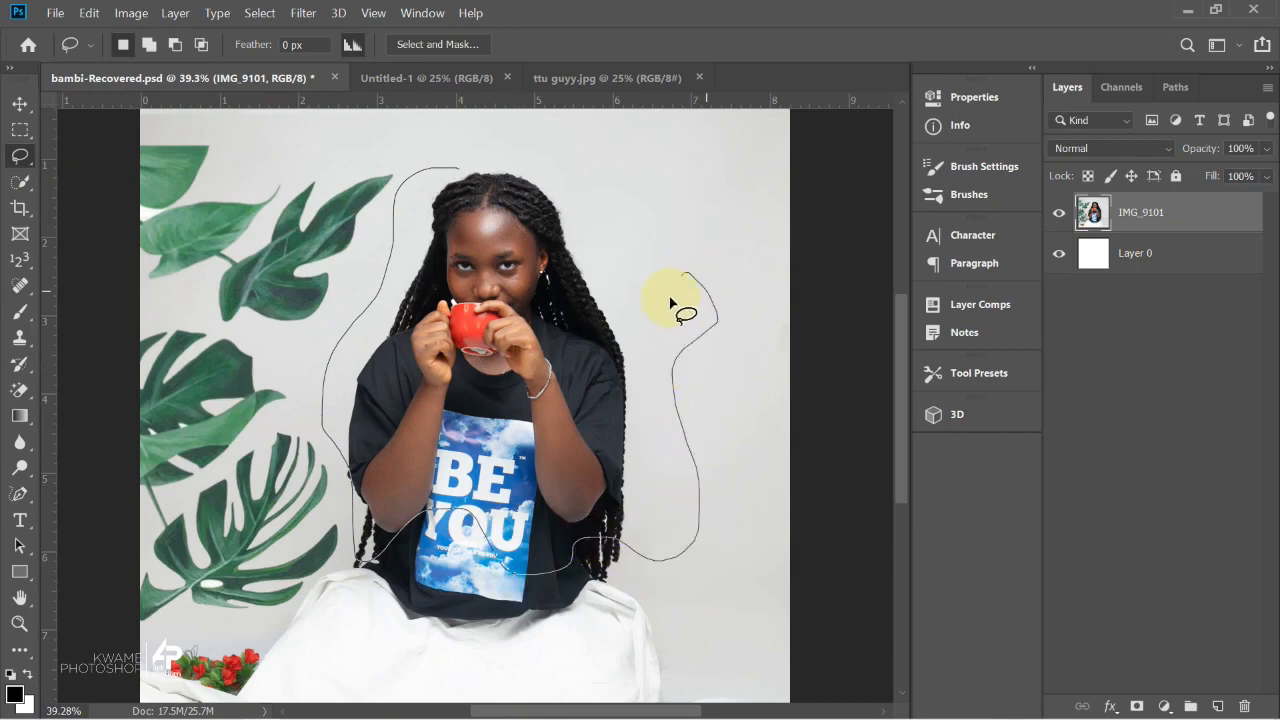
mouse_move(549, 171)
left_mouse_down()
mouse_move(494, 150)
mouse_move(467, 172)
left_mouse_up()
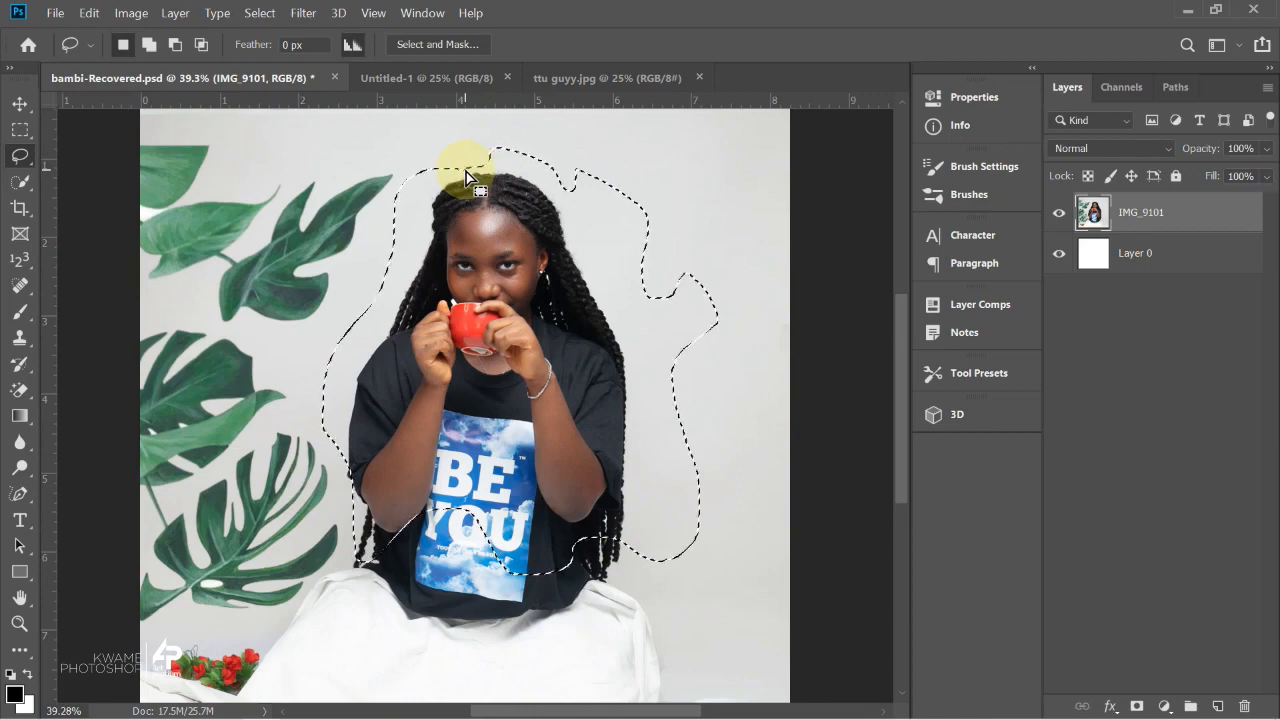
key("ctrl+d")
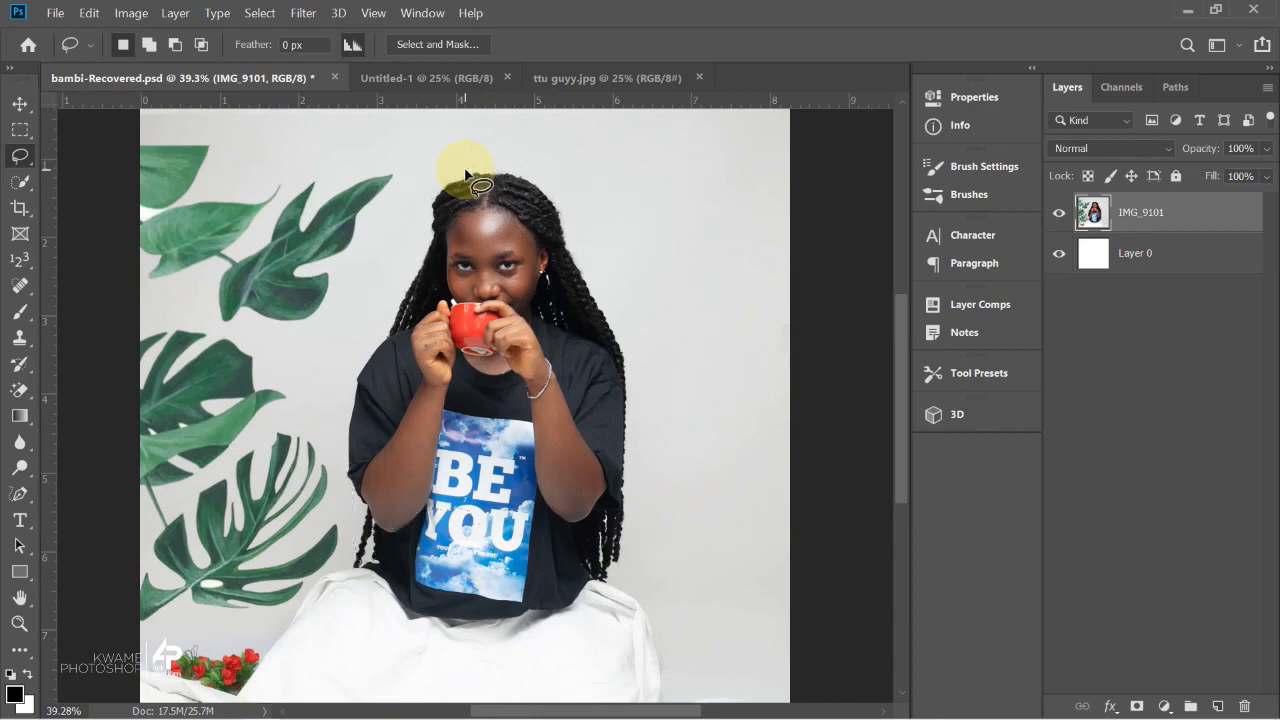
Try a straight-sided Polygonal Lasso selection around the woman's head and torso, taking in part of the leaf beside her, and deselect it.
left_click(19, 156)
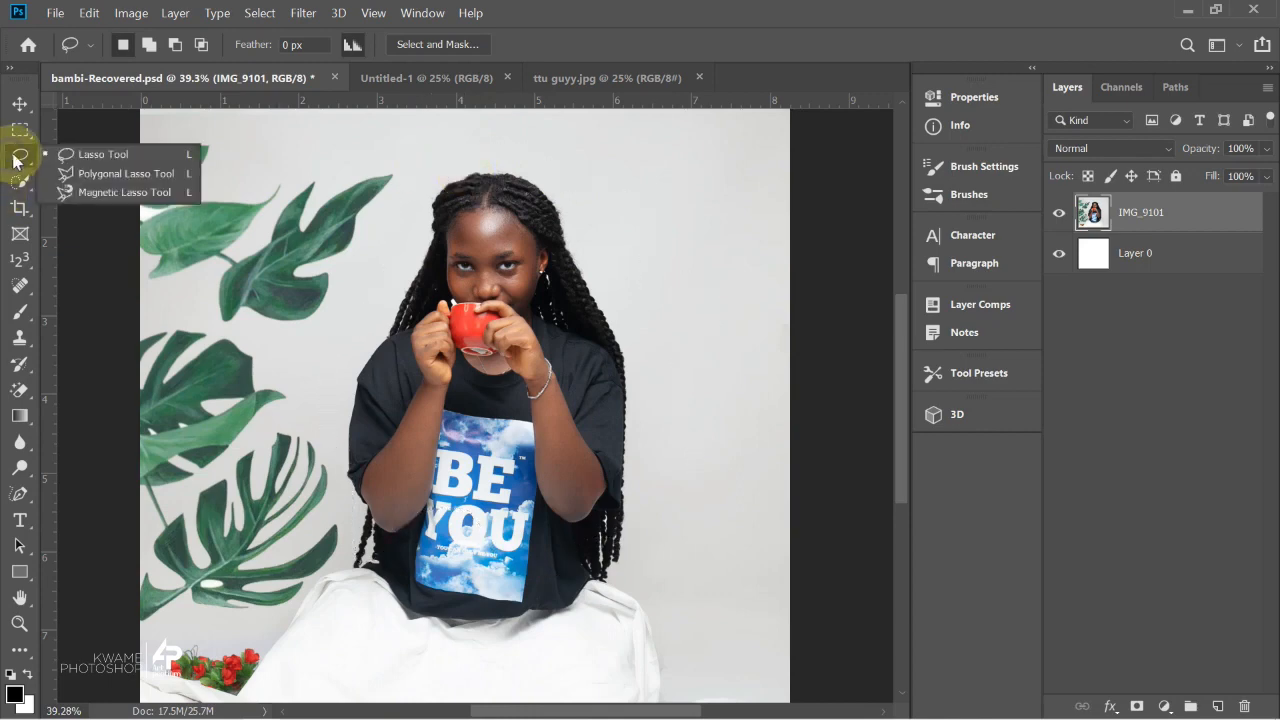
left_click(64, 174)
right_click(65, 177)
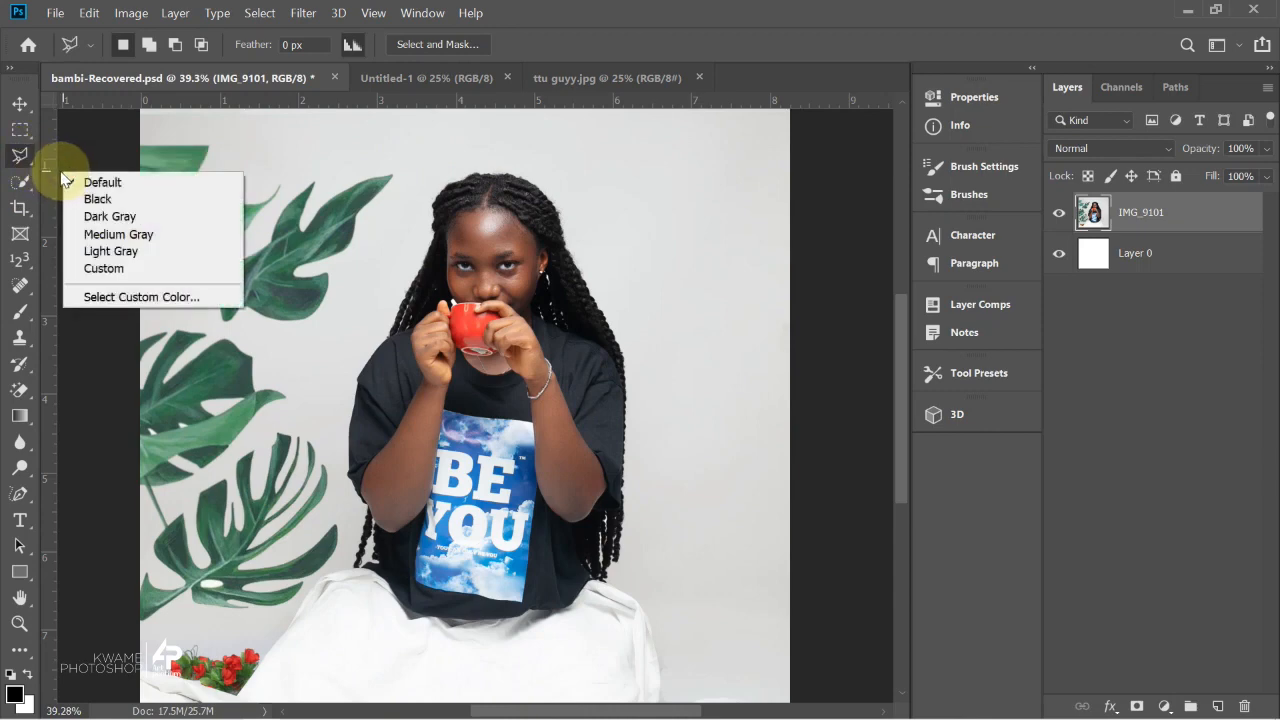
left_click(23, 162)
left_click(25, 160)
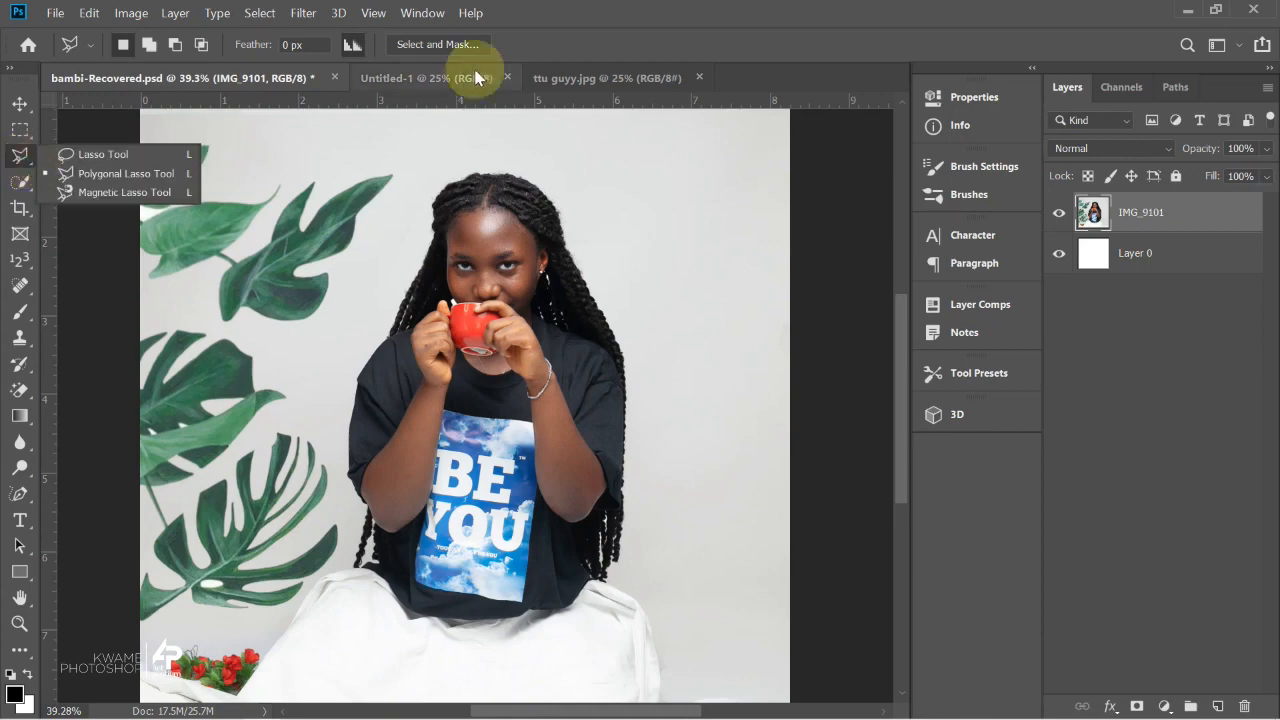
left_click(568, 22)
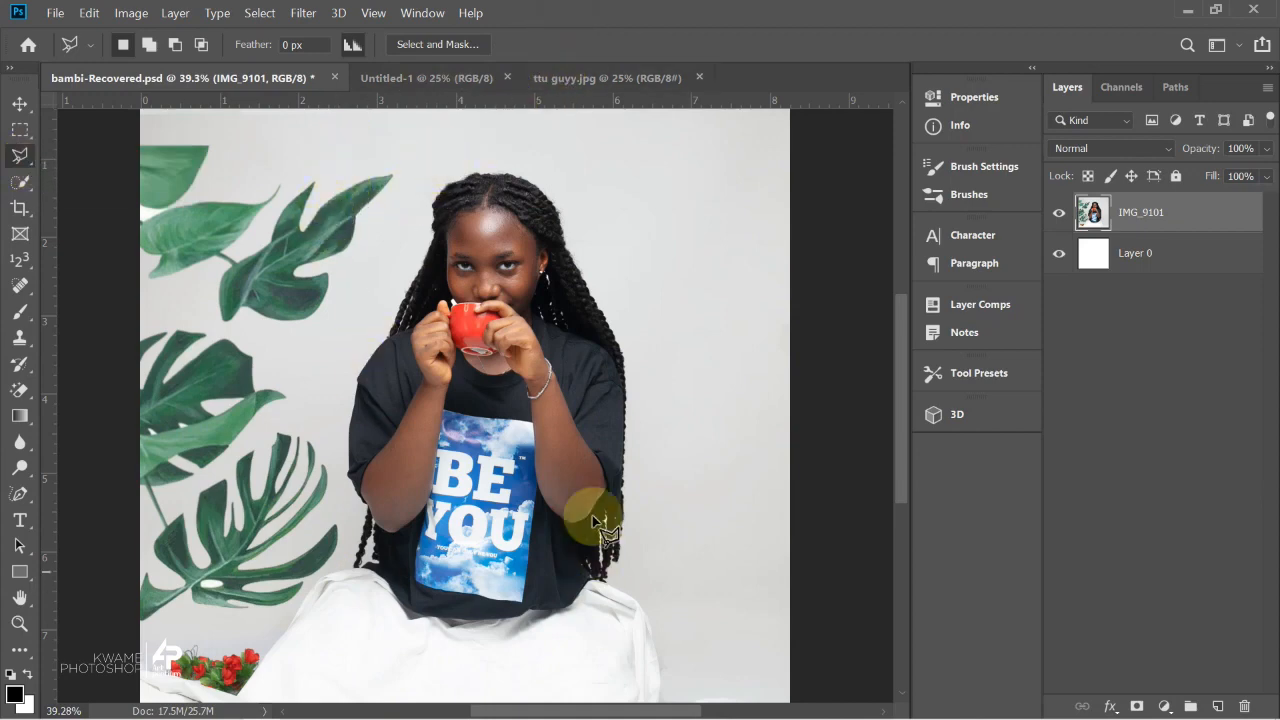
left_click(316, 187)
left_click(549, 137)
left_click(714, 276)
left_click(697, 458)
left_click(601, 537)
left_click(323, 578)
left_click(343, 315)
left_click(262, 328)
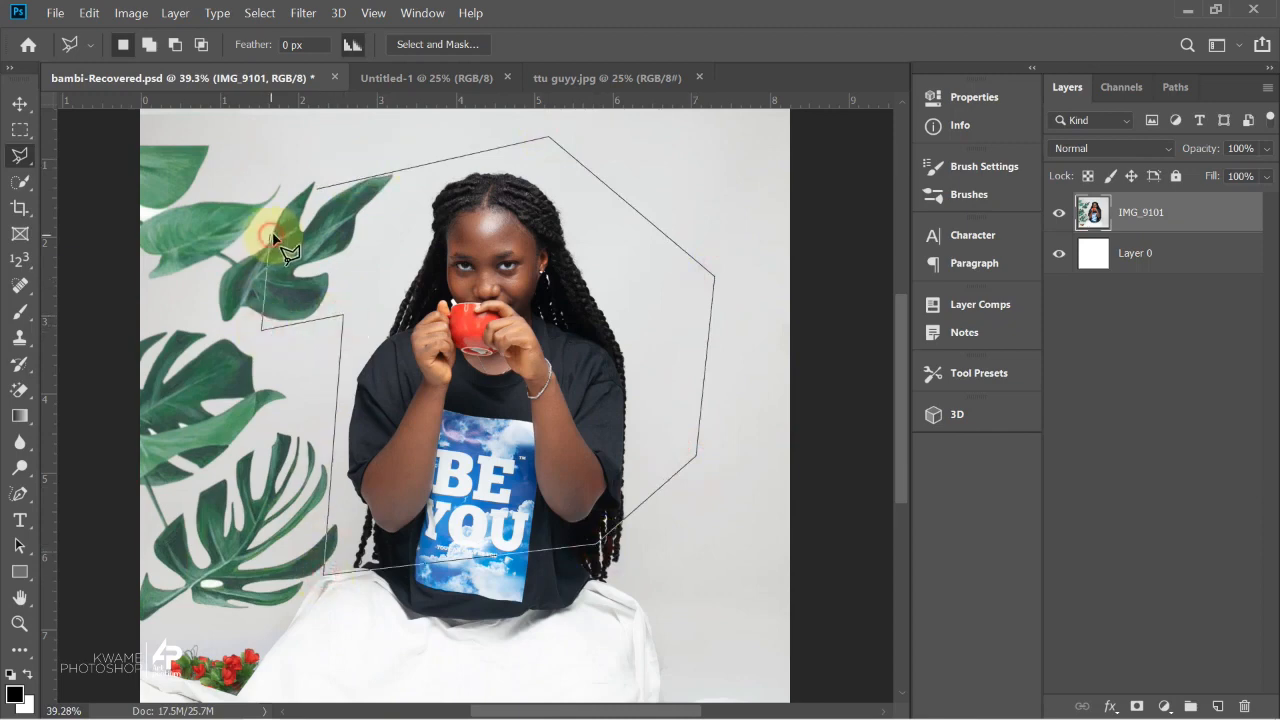
left_click(270, 235)
double_click(318, 222)
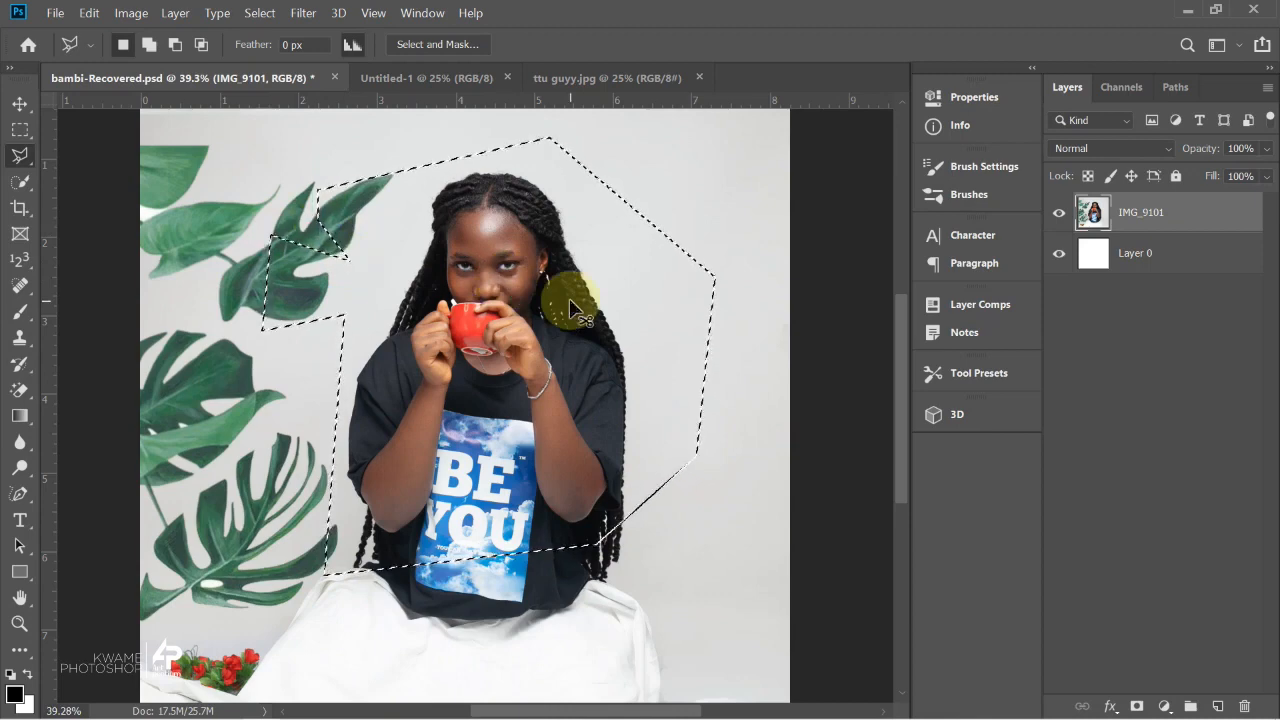
key("ctrl+d")
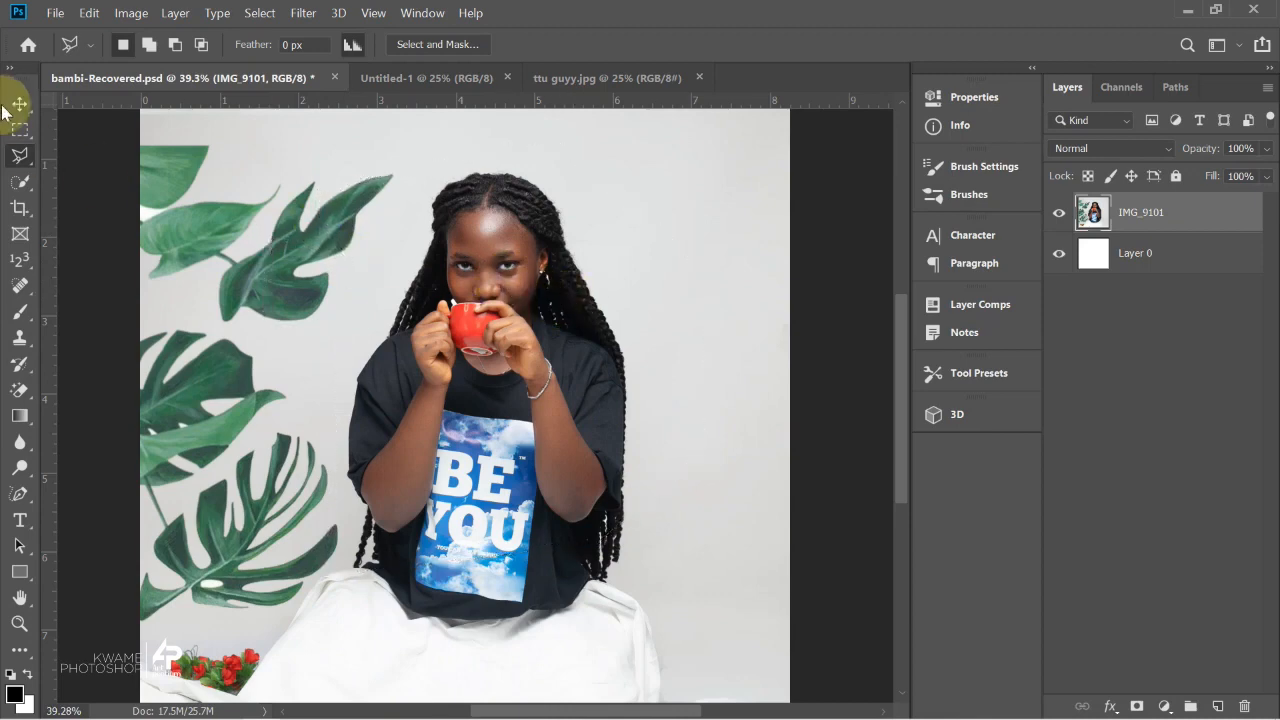
Try another irregular Polygonal Lasso selection around the woman's upper body and across the lower leaves, and deselect it.
left_click(28, 158)
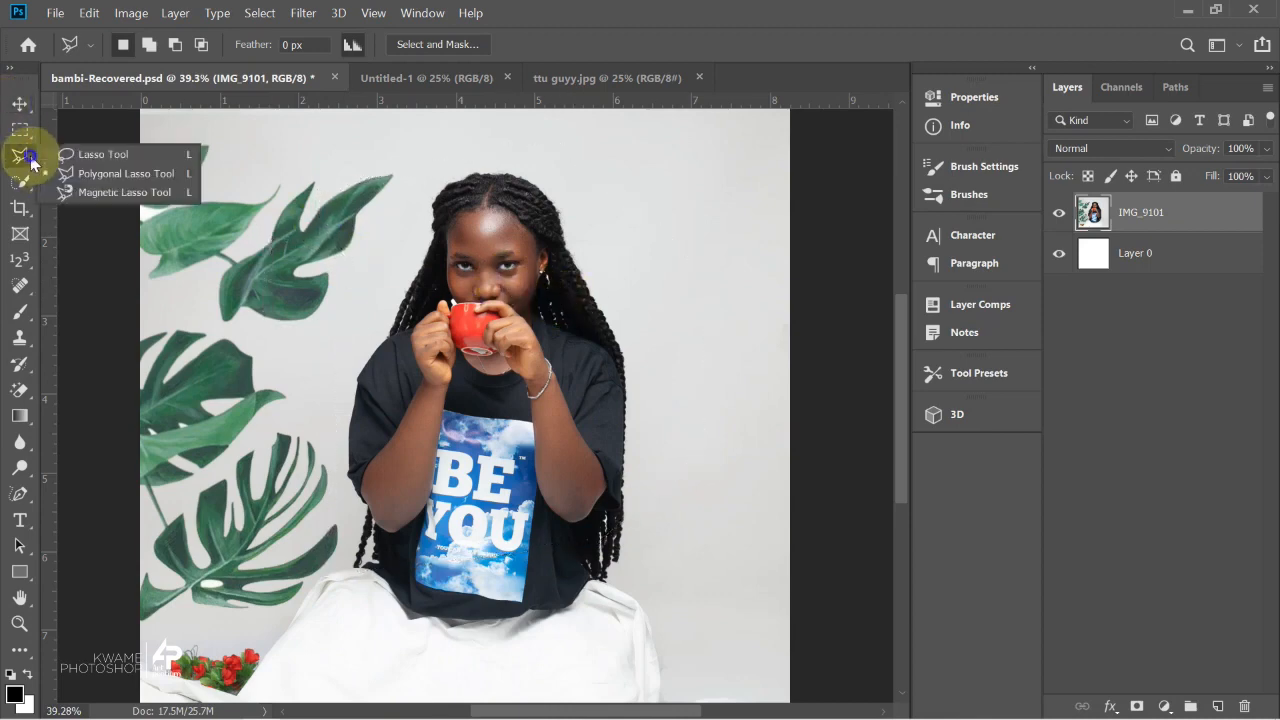
left_click(190, 173)
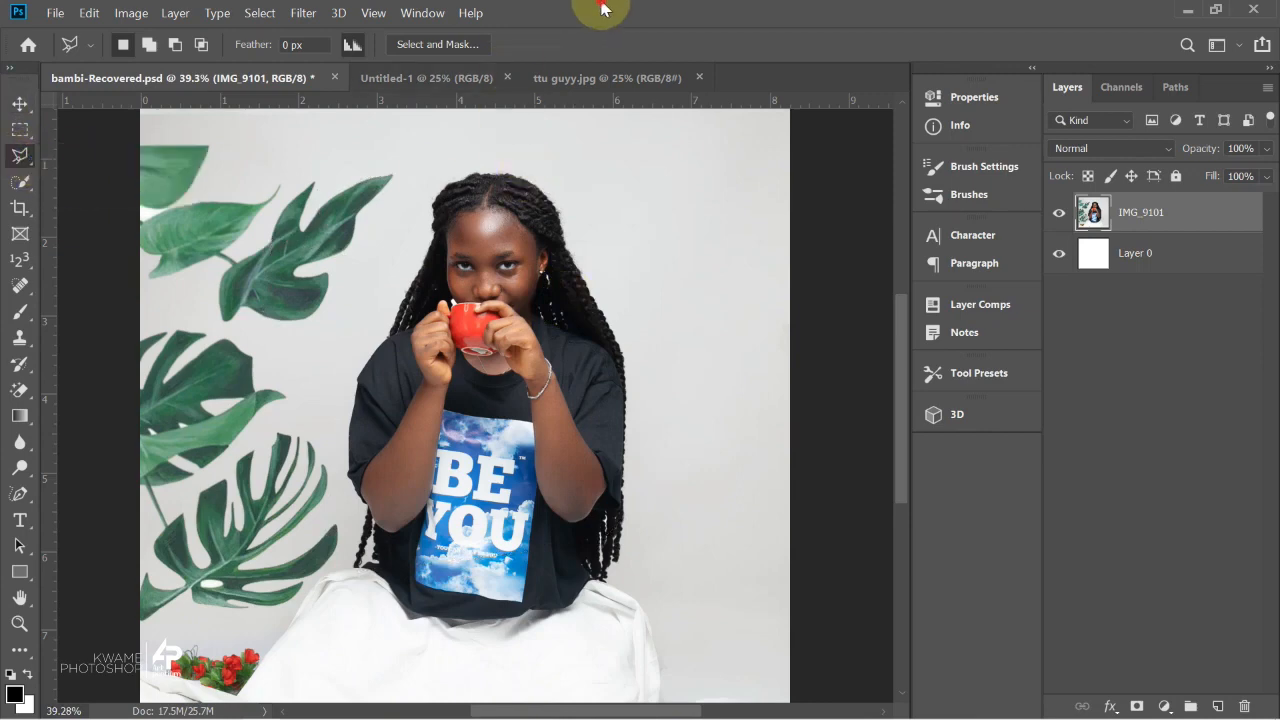
left_click(390, 178)
left_click(660, 139)
left_click(698, 245)
left_click(655, 360)
left_click(593, 488)
left_click(432, 545)
left_click(128, 521)
left_click(290, 362)
left_click(327, 458)
left_click(372, 412)
left_click(350, 300)
left_click(305, 282)
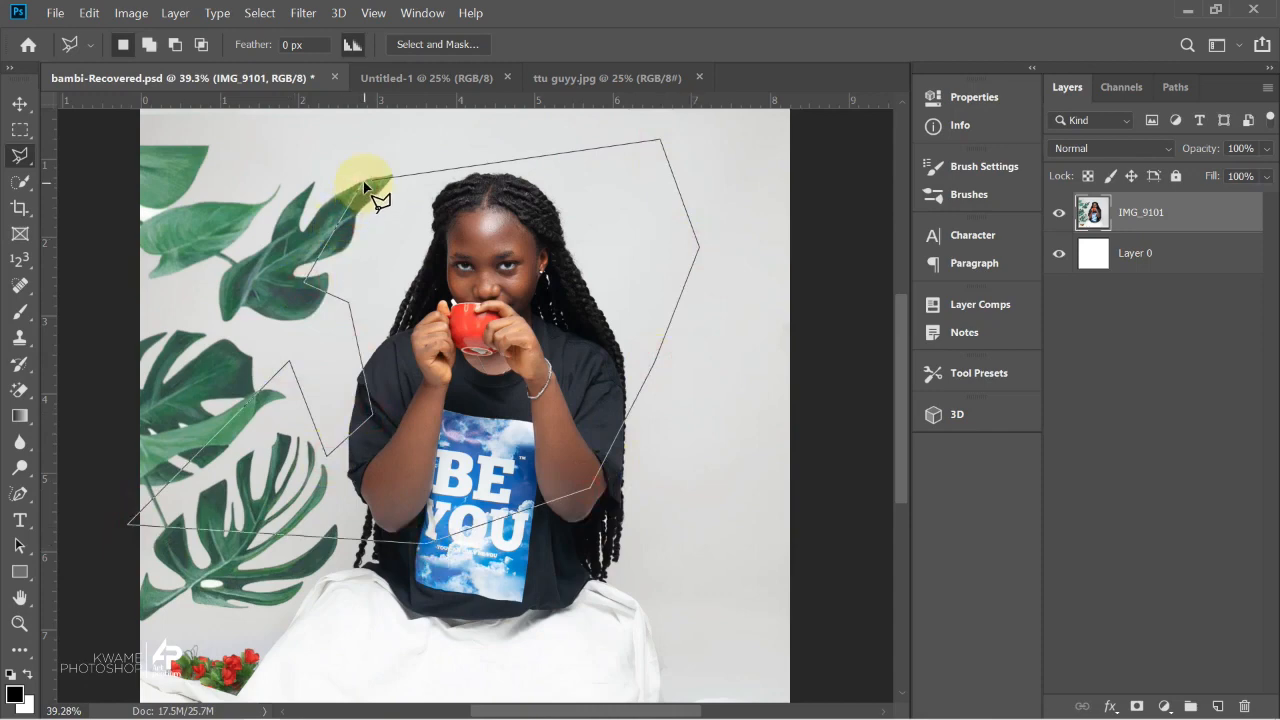
left_click(364, 186)
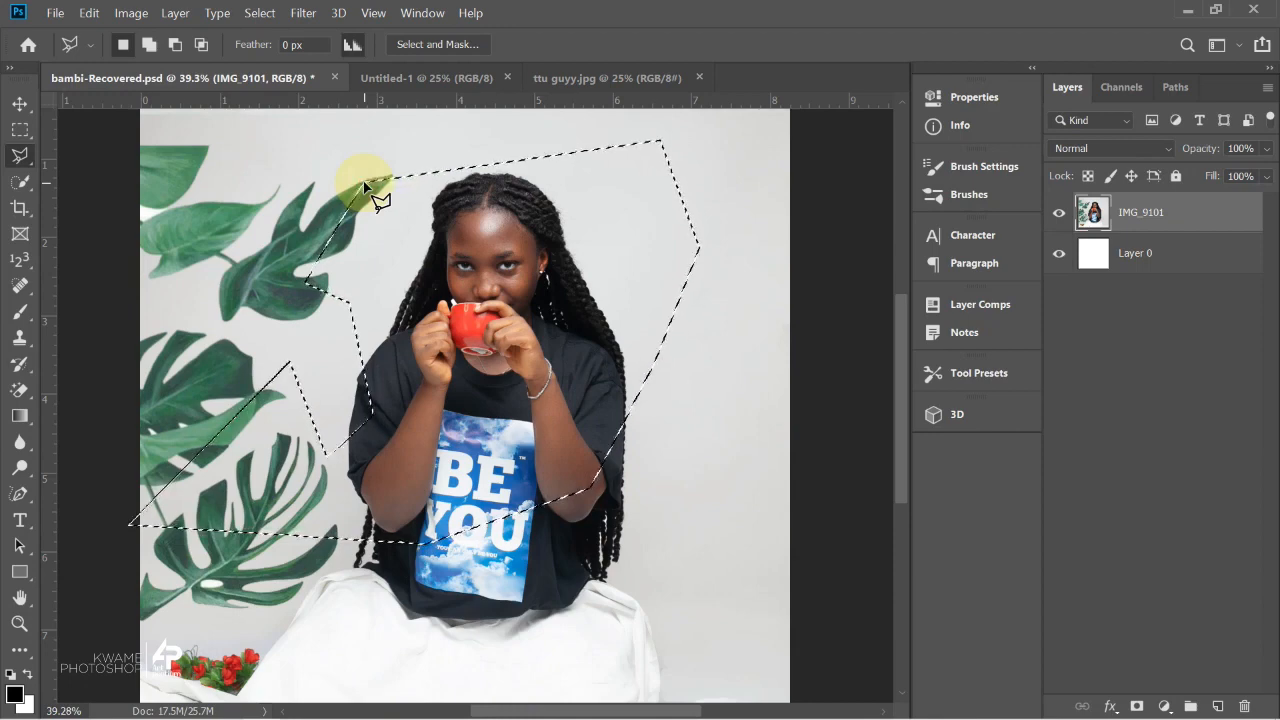
key("ctrl+d")
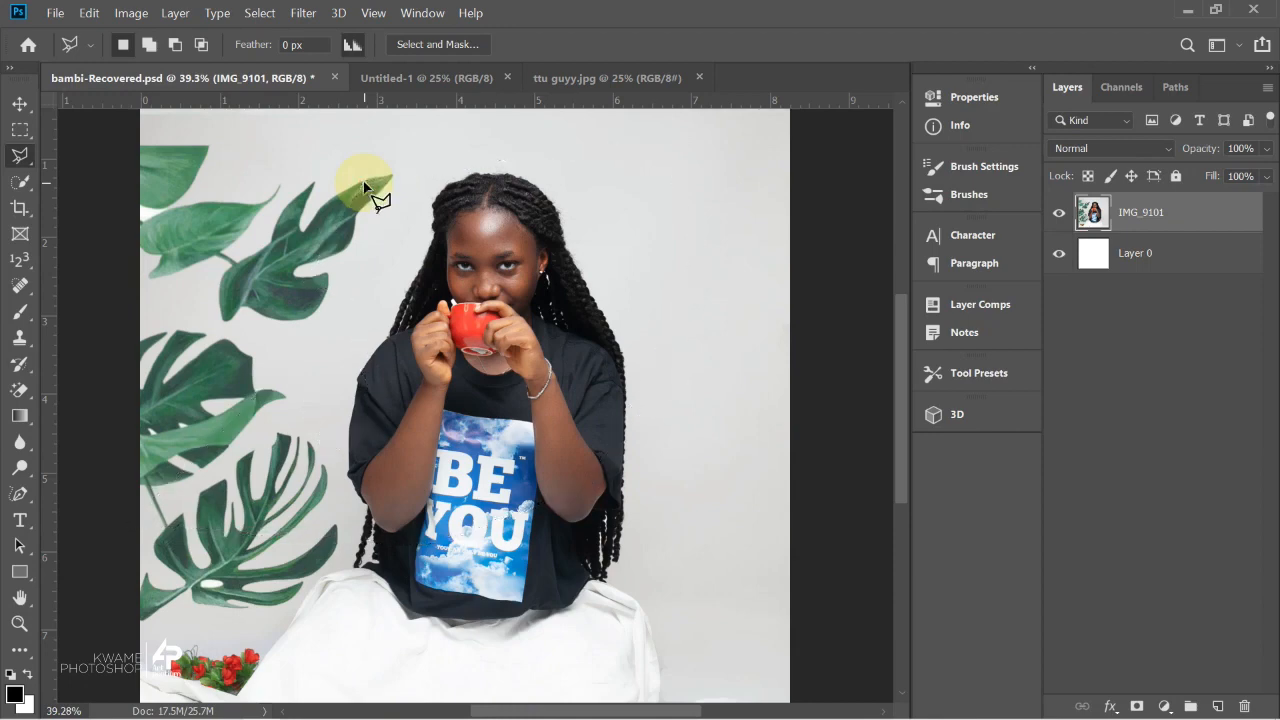
Start a Magnetic Lasso outline where the braids meet the shoulder, and trace it up the braids and over the crown of the head.
right_click(20, 155)
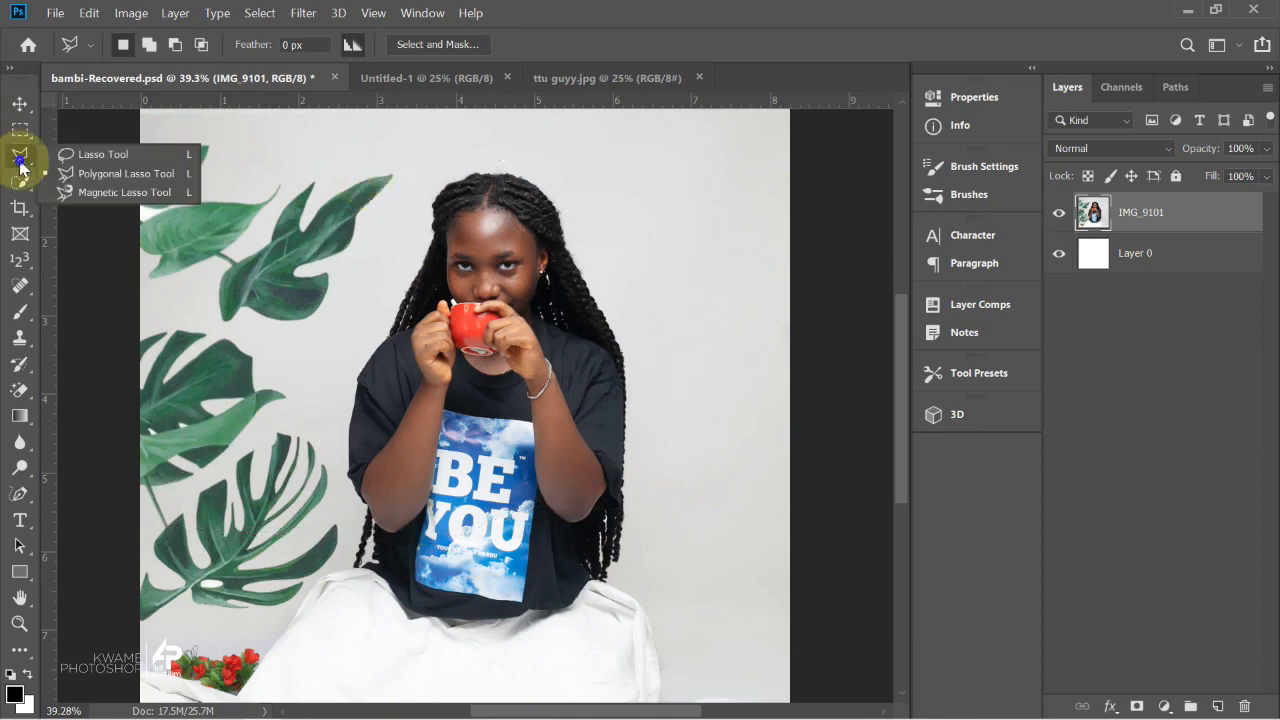
left_click(69, 188)
scroll(340, 510, "up", 2)
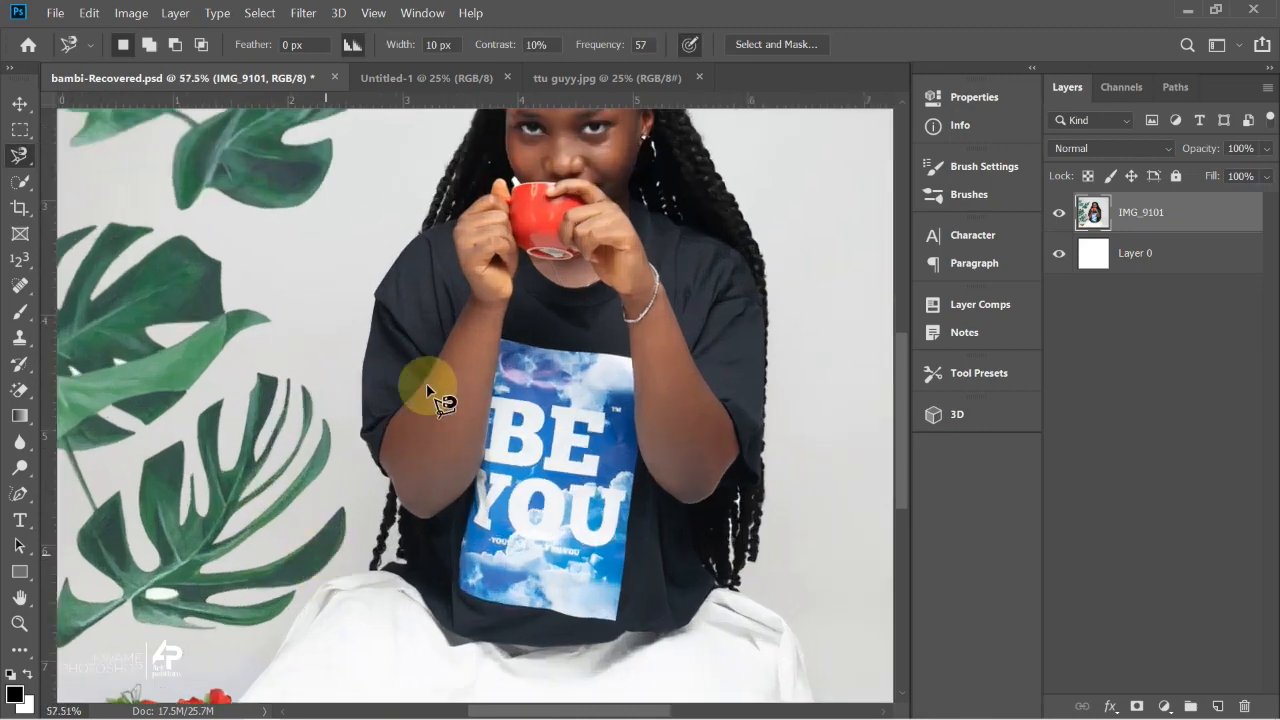
scroll(431, 206, "up", 6)
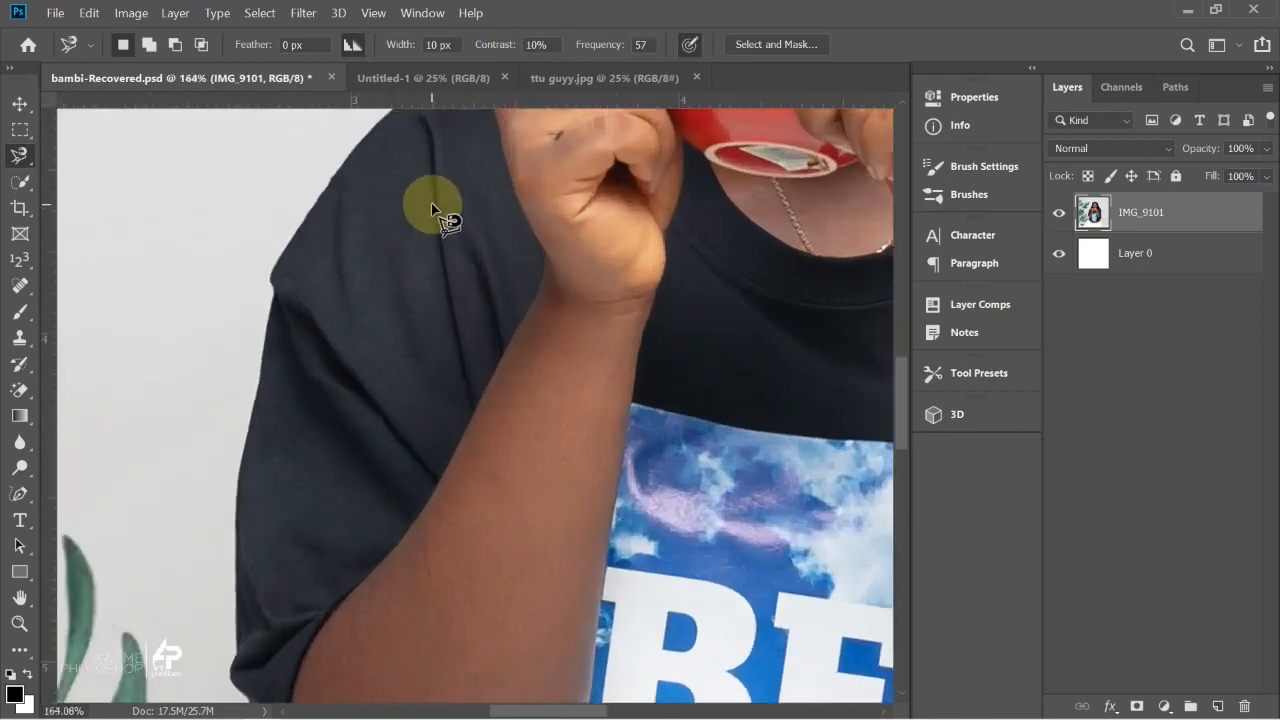
scroll(431, 204, "down", 3)
left_click_drag(431, 204, 363, 342)
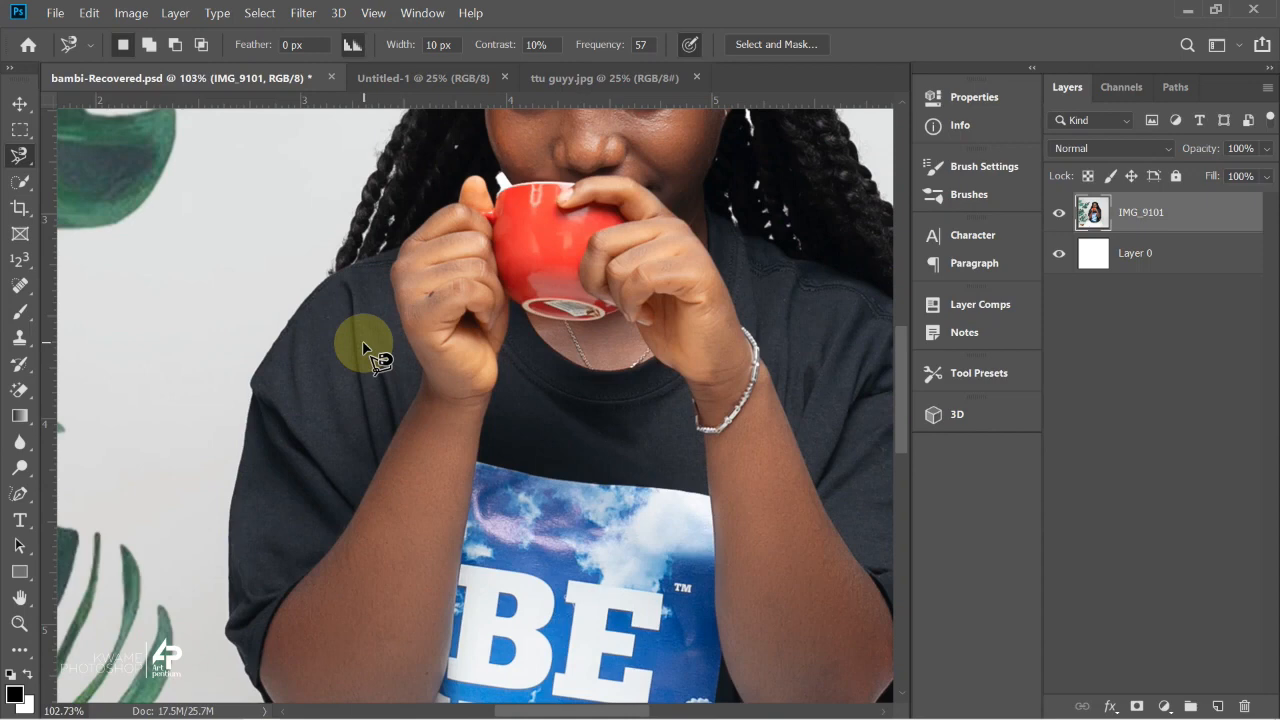
scroll(336, 296, "up", 5)
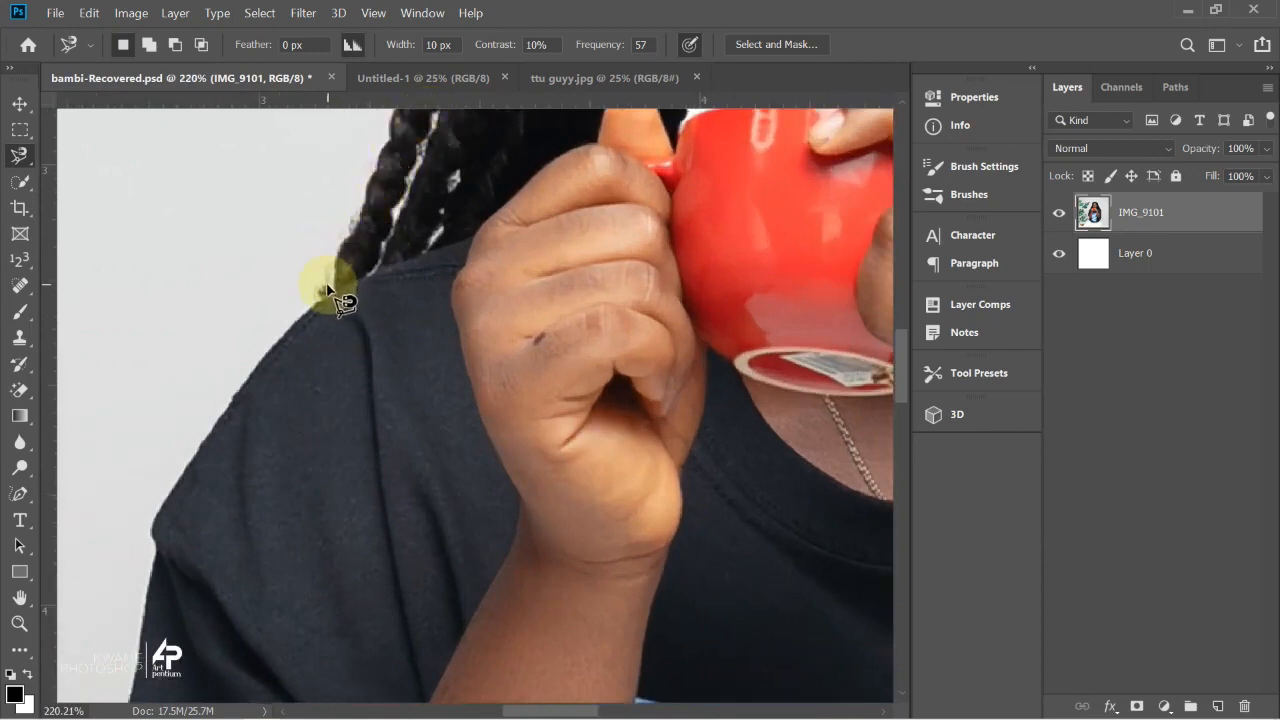
left_click_drag(371, 237, 323, 480)
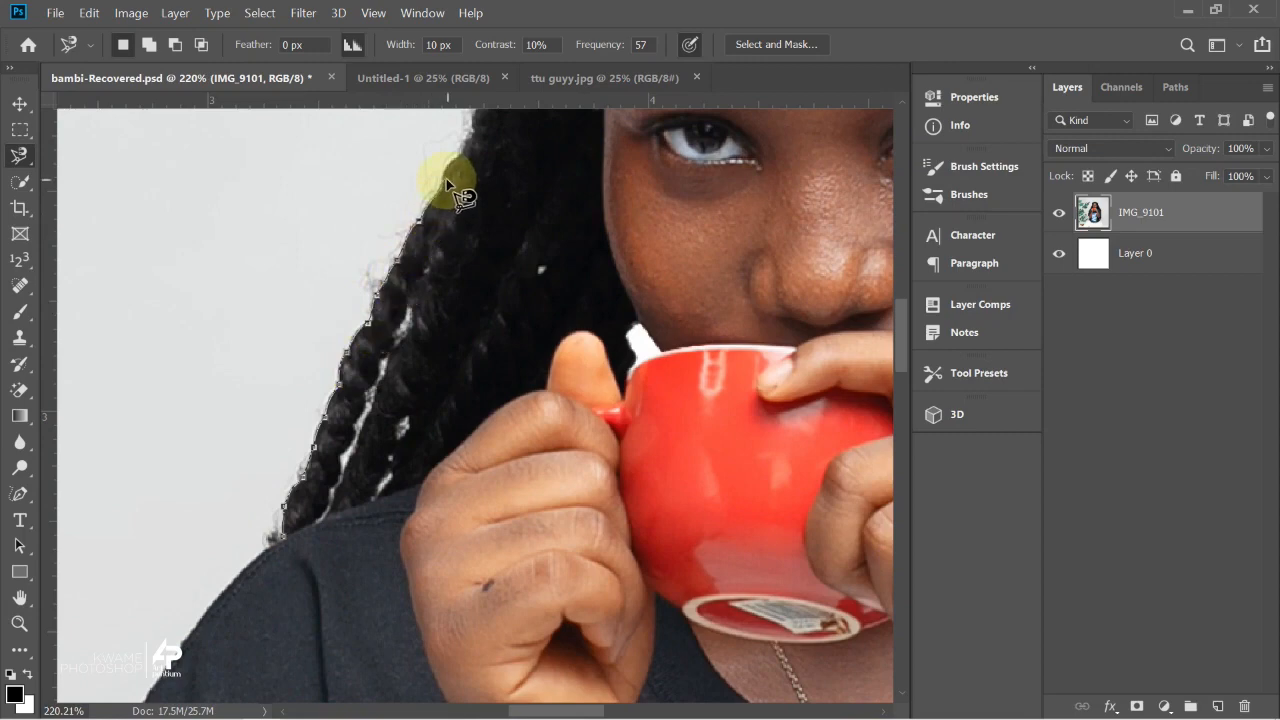
scroll(446, 178, "down", 1)
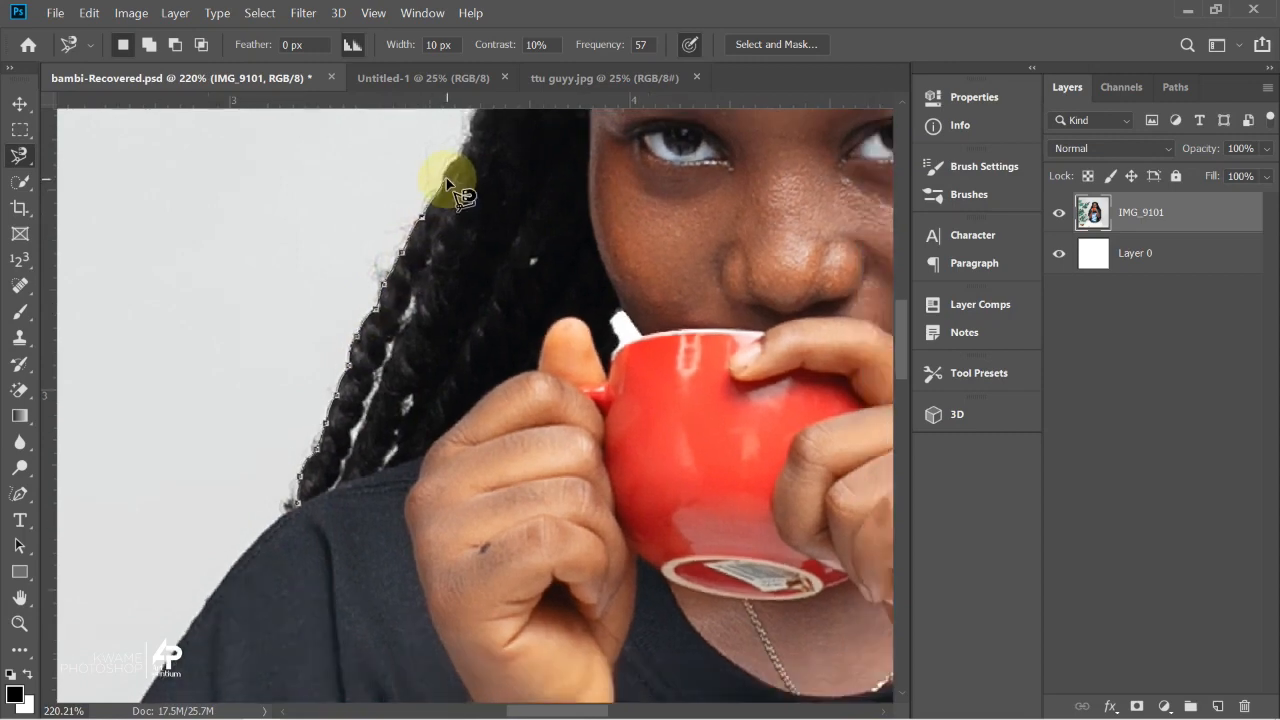
scroll(446, 180, "down", 2)
left_click_drag(446, 178, 400, 408)
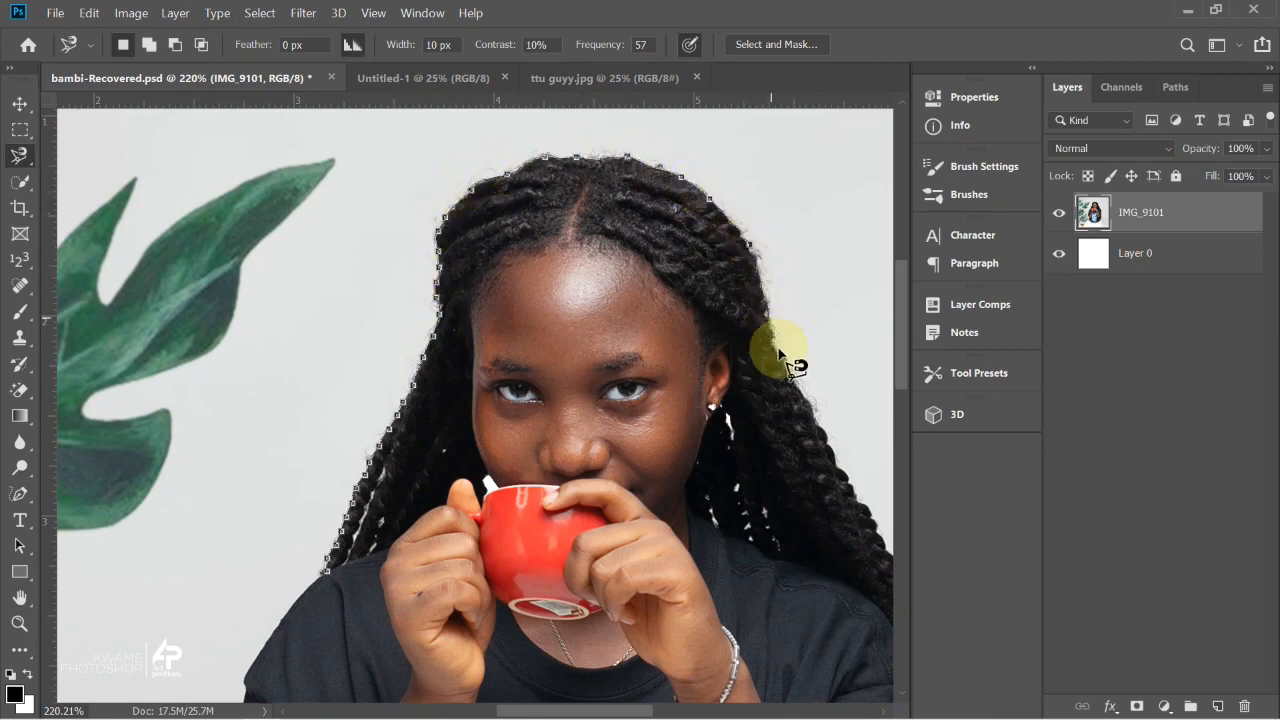
Continue the magnetic outline down the far braids, across the lower shirt and up the opposite sleeve, closing it at its starting point.
left_click_drag(766, 343, 557, 223)
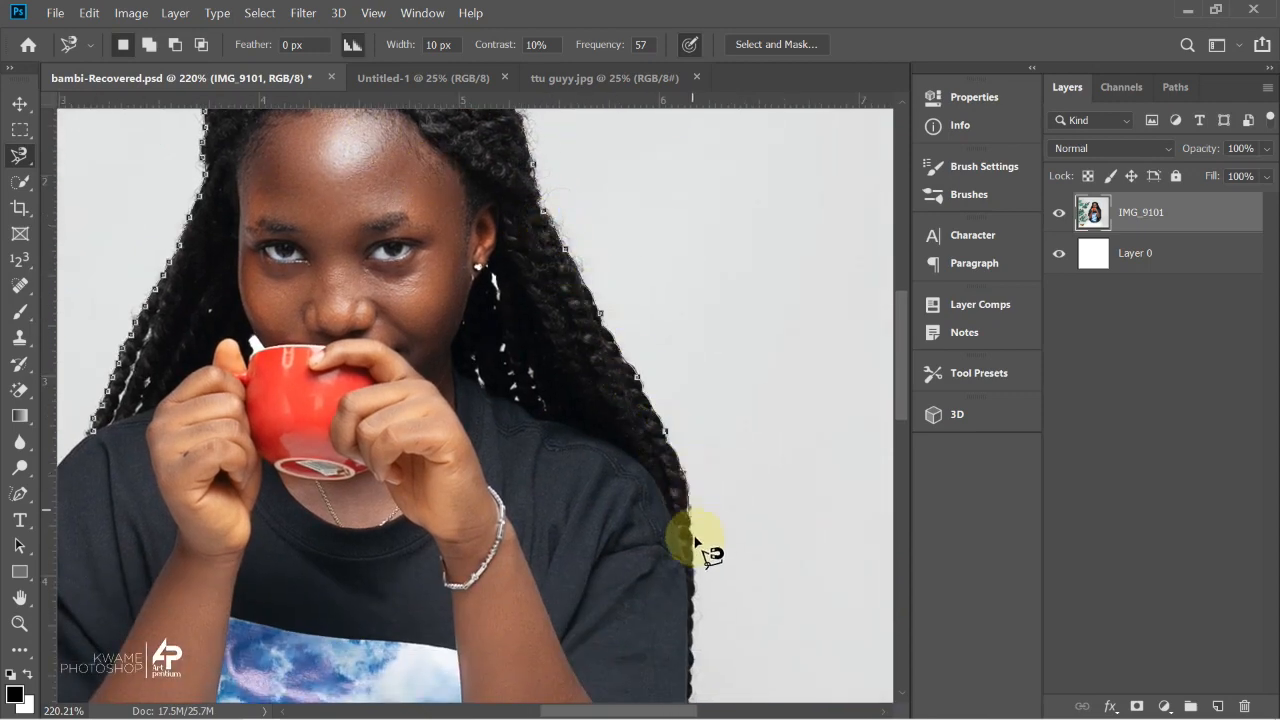
left_click_drag(689, 674, 700, 391)
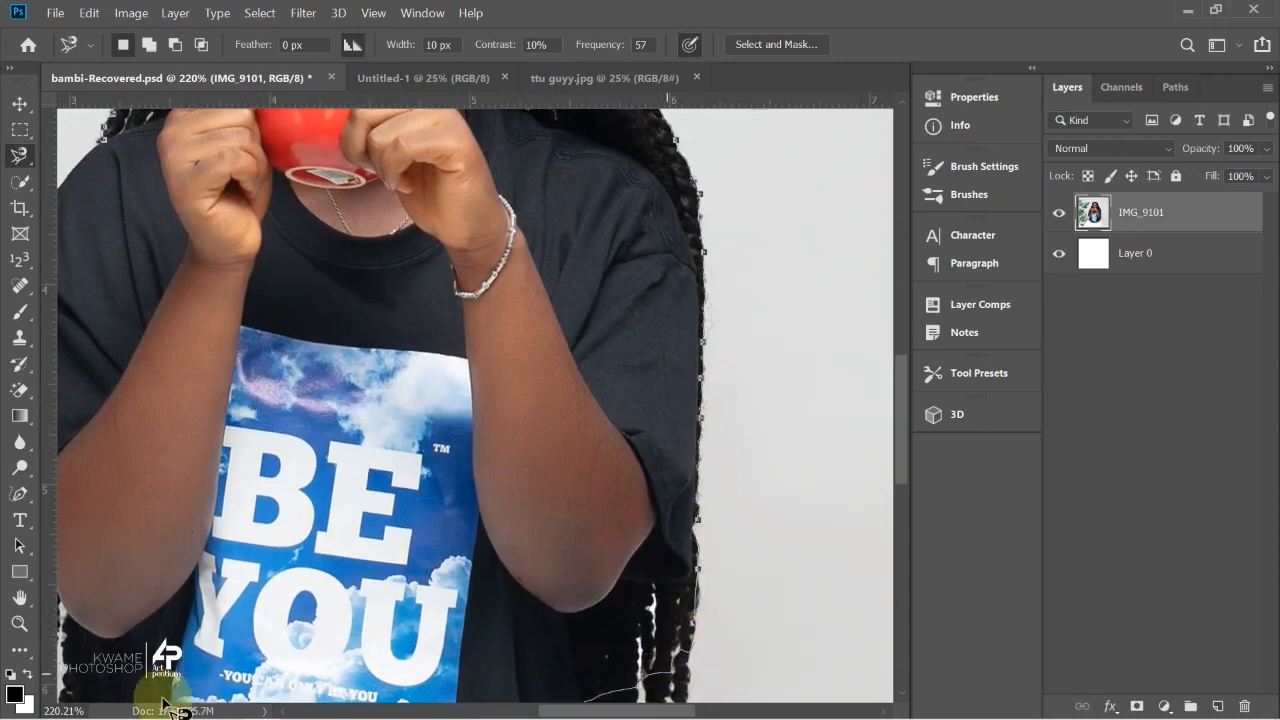
left_click_drag(85, 655, 465, 660)
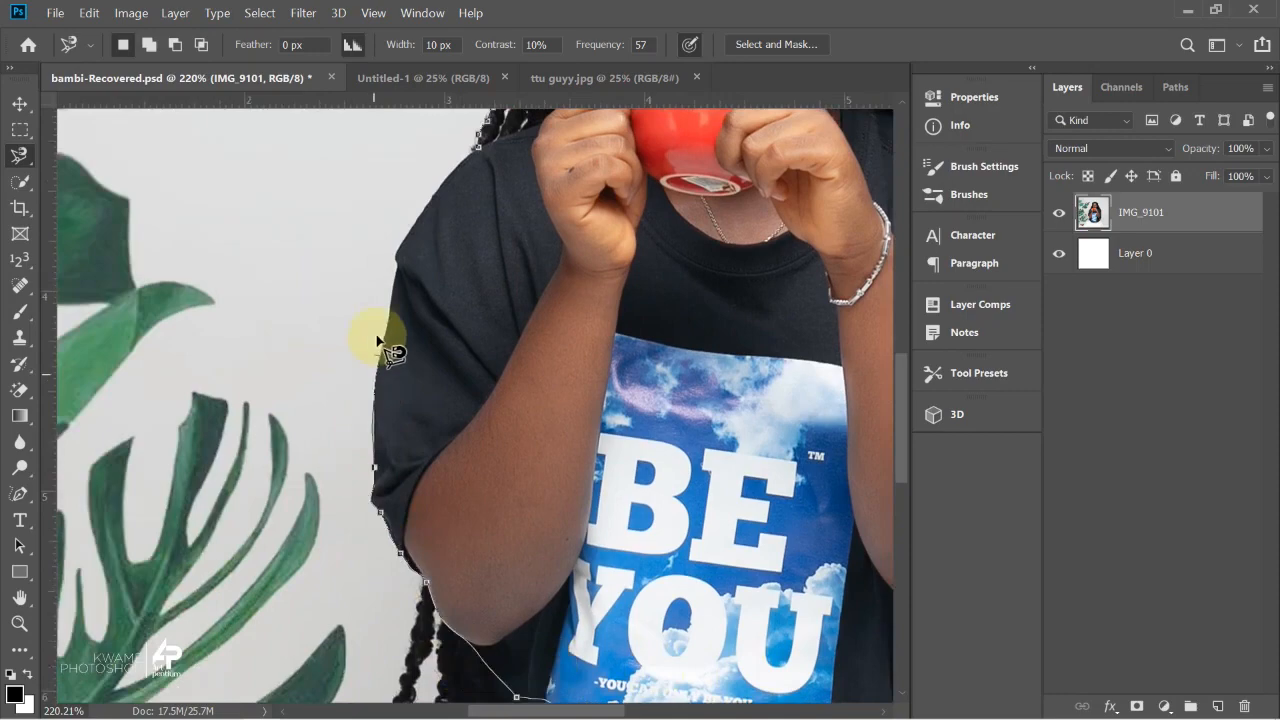
left_click(478, 151)
Copy the magnetically selected upper body to a new layer and hide IMG_9101.
scroll(480, 152, "down", 5)
left_click_drag(612, 217, 530, 372)
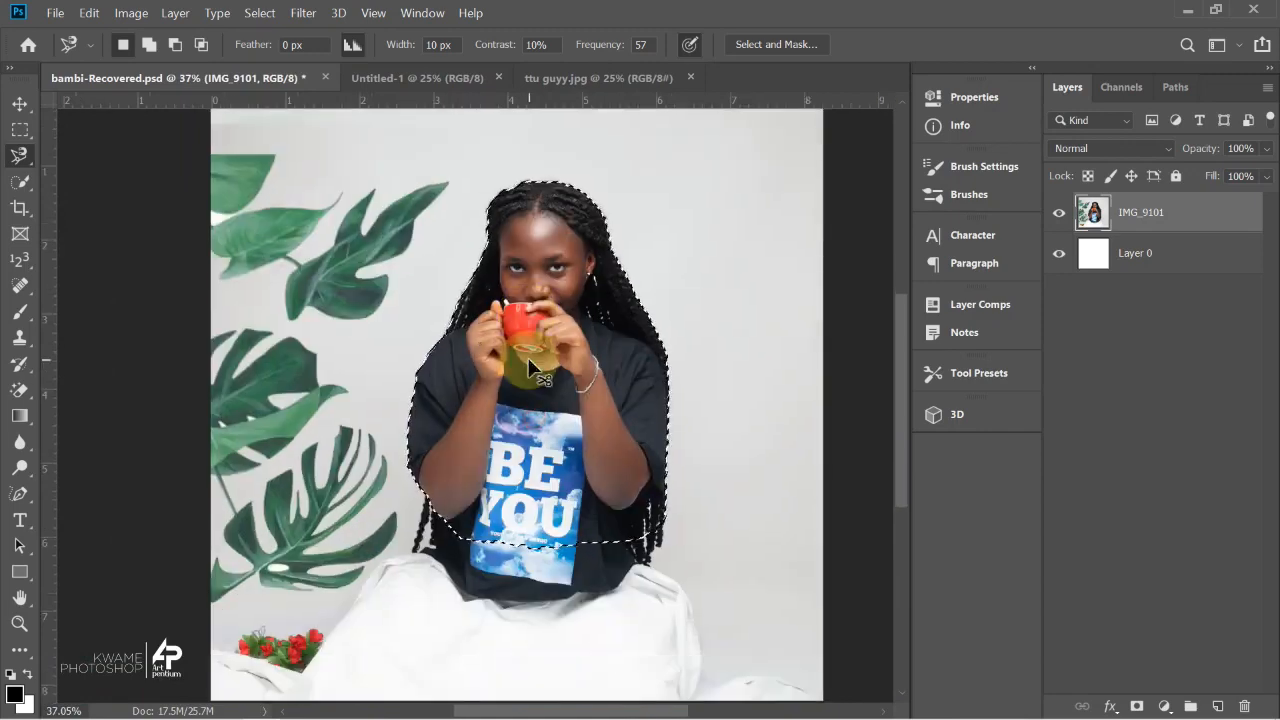
key("ctrl+j")
left_click(1059, 253)
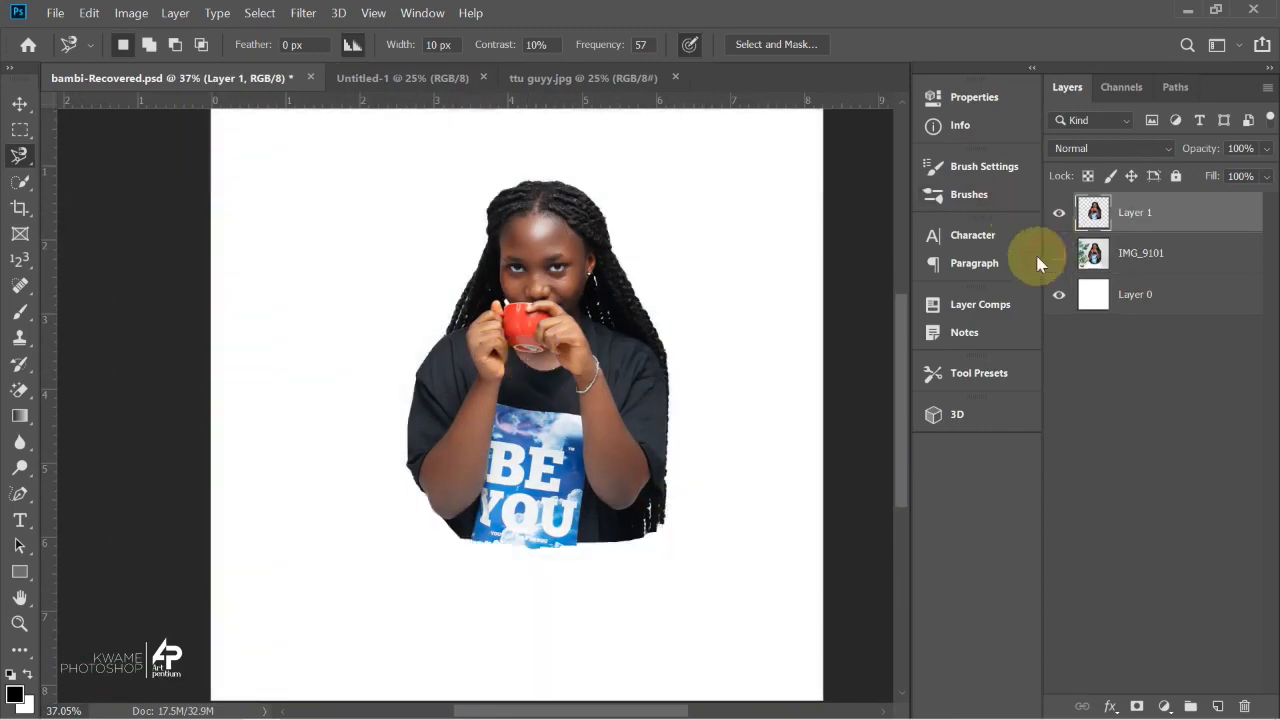
Examine the cutout's edges closely along the braids, shoulder and sleeve, and view the whole cutout on white.
scroll(529, 206, "up", 8)
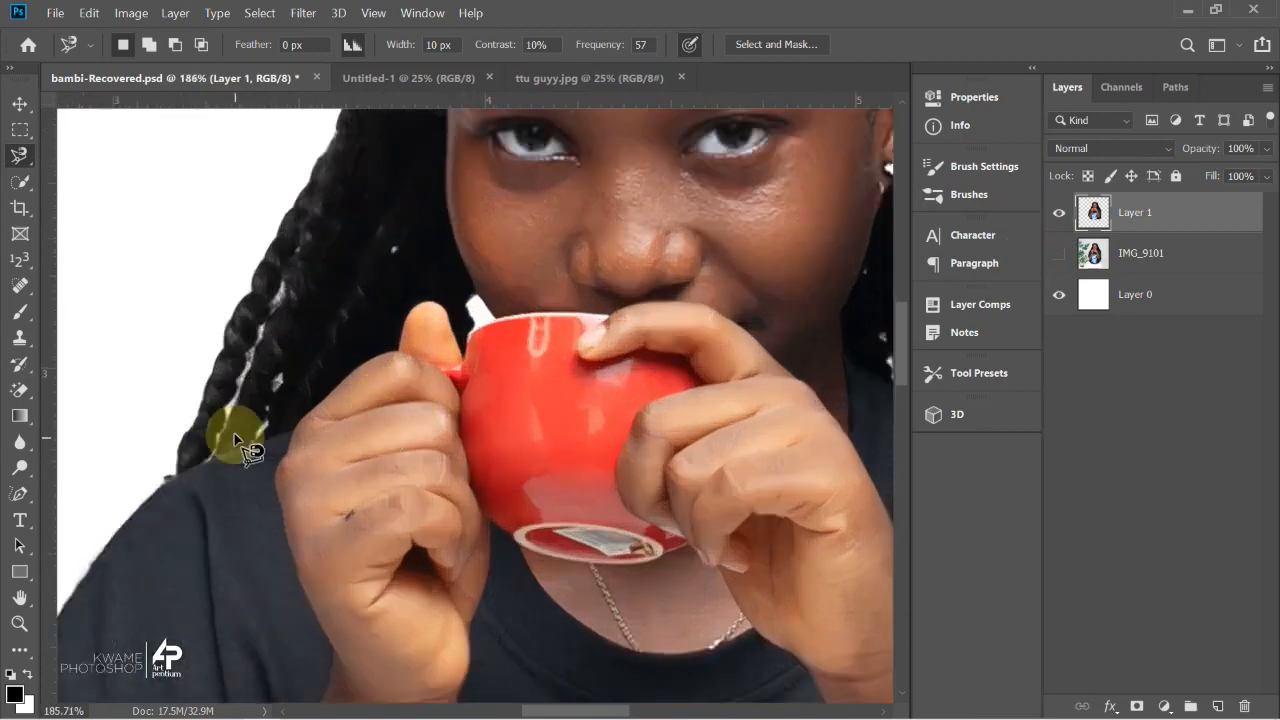
left_click_drag(279, 337, 285, 625)
left_click_drag(689, 291, 468, 520)
left_click_drag(498, 376, 229, 115)
left_click_drag(420, 355, 356, 108)
left_click_drag(520, 600, 385, 160)
left_click_drag(485, 660, 491, 340)
left_click_drag(451, 485, 835, 580)
left_click_drag(524, 504, 697, 442)
left_click_drag(260, 483, 590, 617)
left_click_drag(478, 474, 448, 653)
left_click_drag(431, 511, 340, 693)
left_click_drag(396, 449, 382, 497)
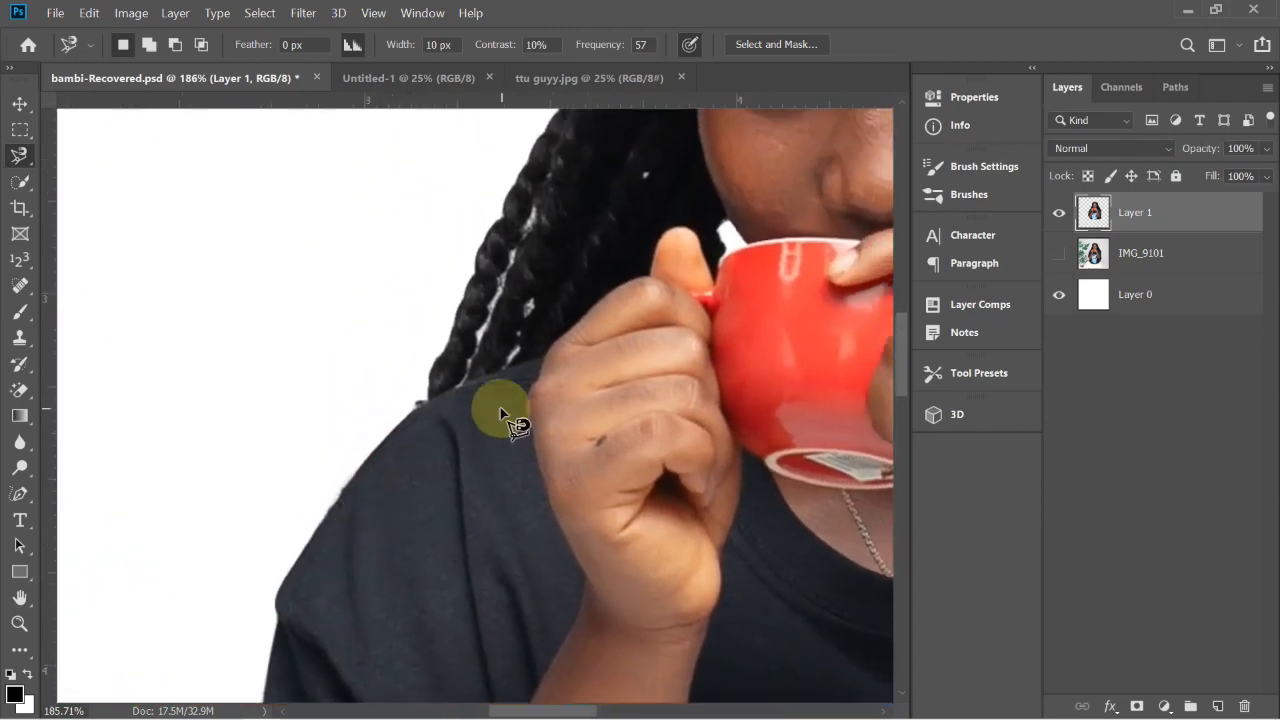
scroll(500, 407, "down", 5)
scroll(500, 407, "down", 4)
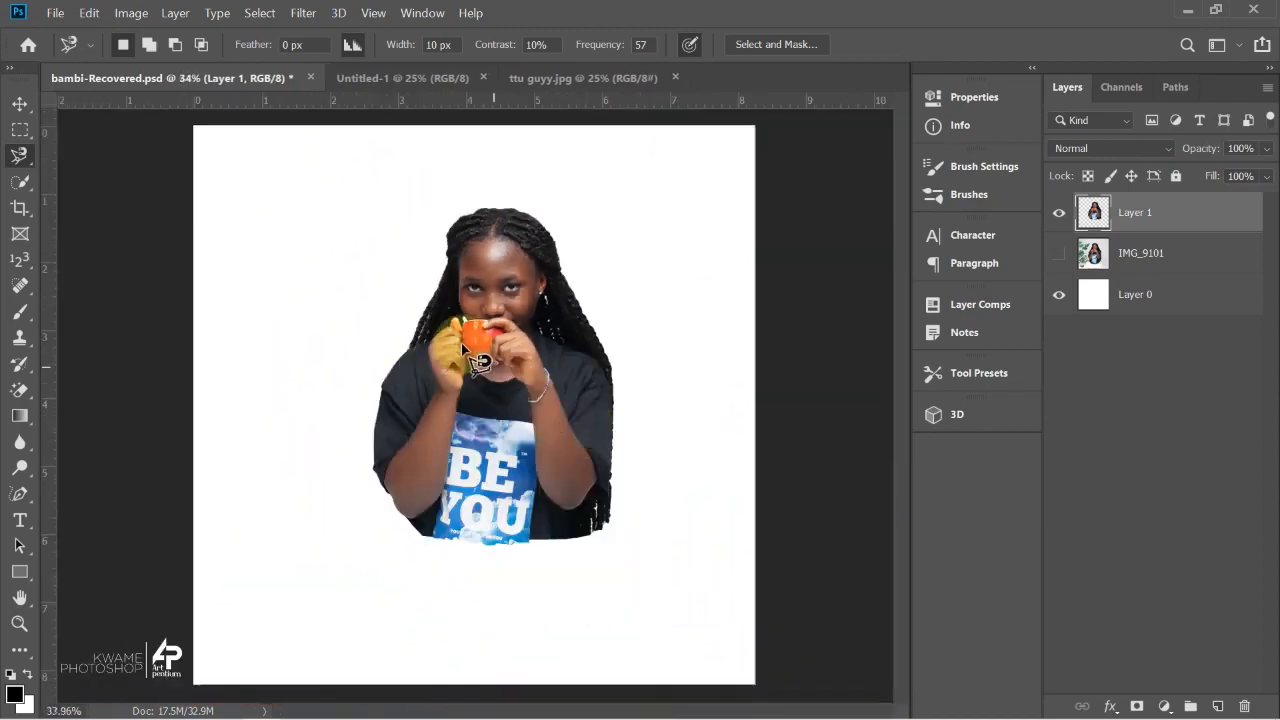
scroll(490, 338, "up", 3)
Undo the hiding of IMG_9101 and the layer copy, and clear the magnetic selection.
key("ctrl+z")
key("ctrl+z")
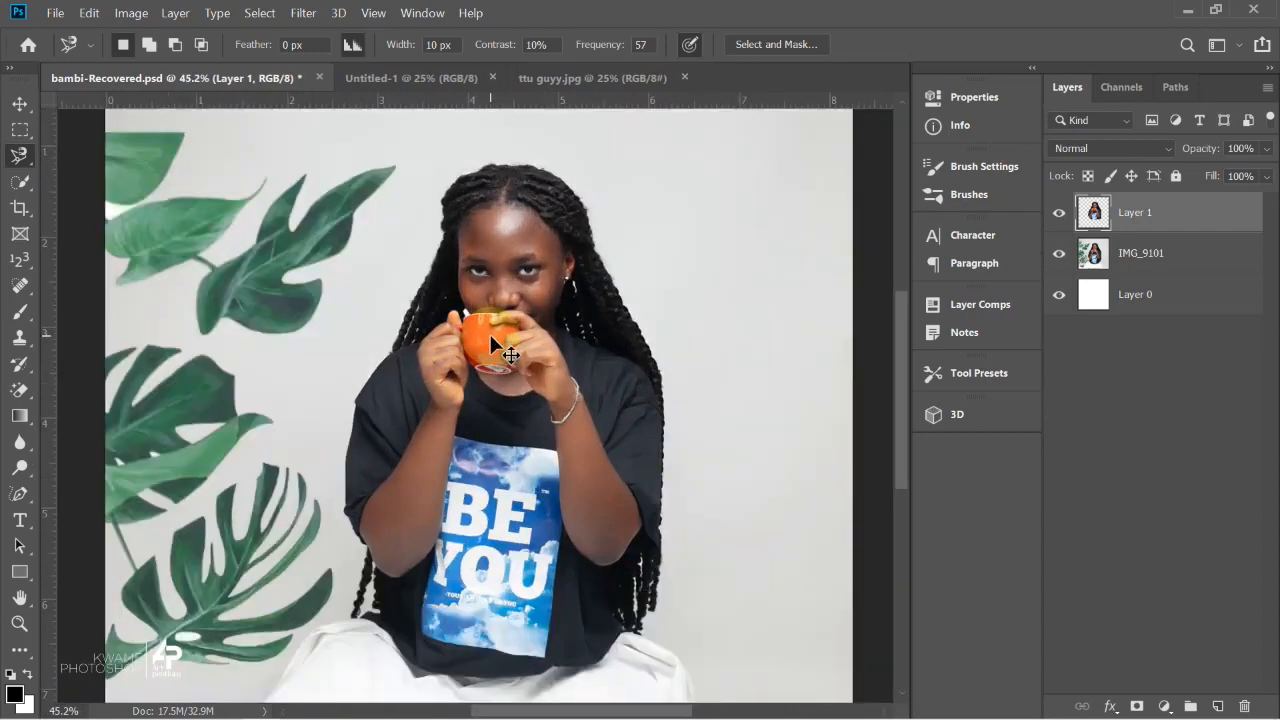
key("ctrl+d")
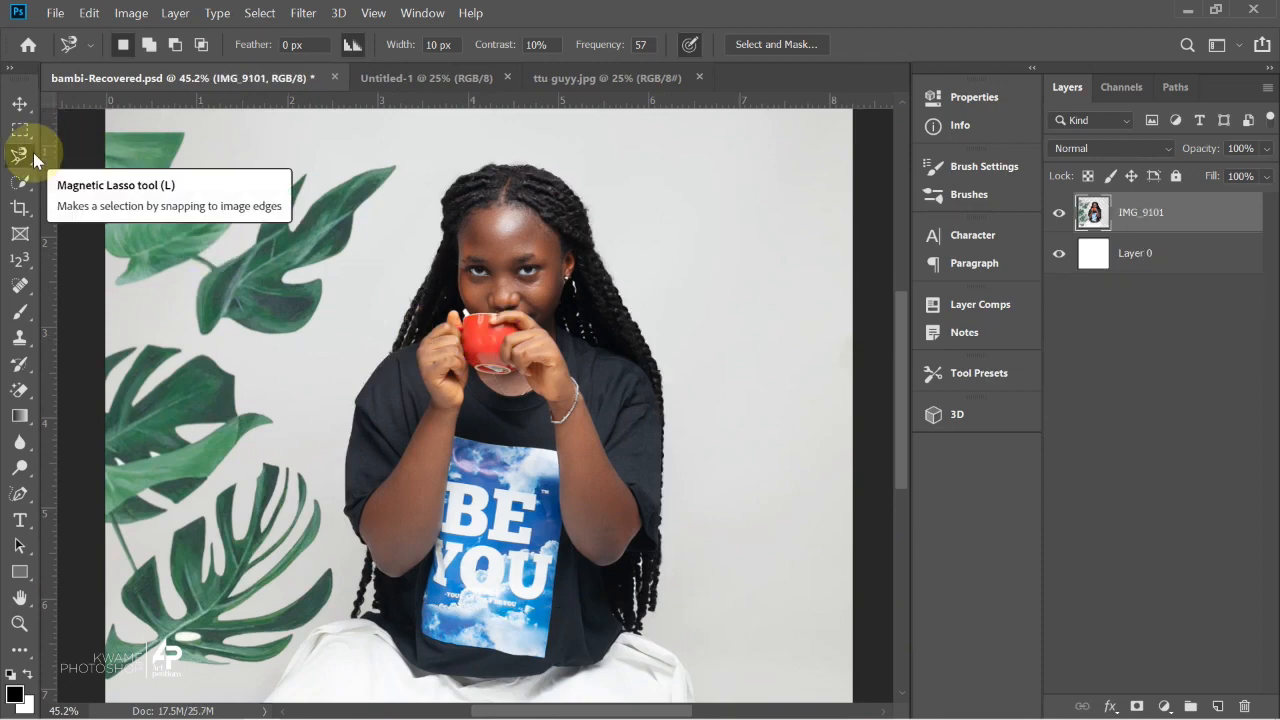
Trace a magnetic lasso outline from the lower edge of the sleeve up over the shoulder and near braids towards the crown.
scroll(290, 485, "up", 6)
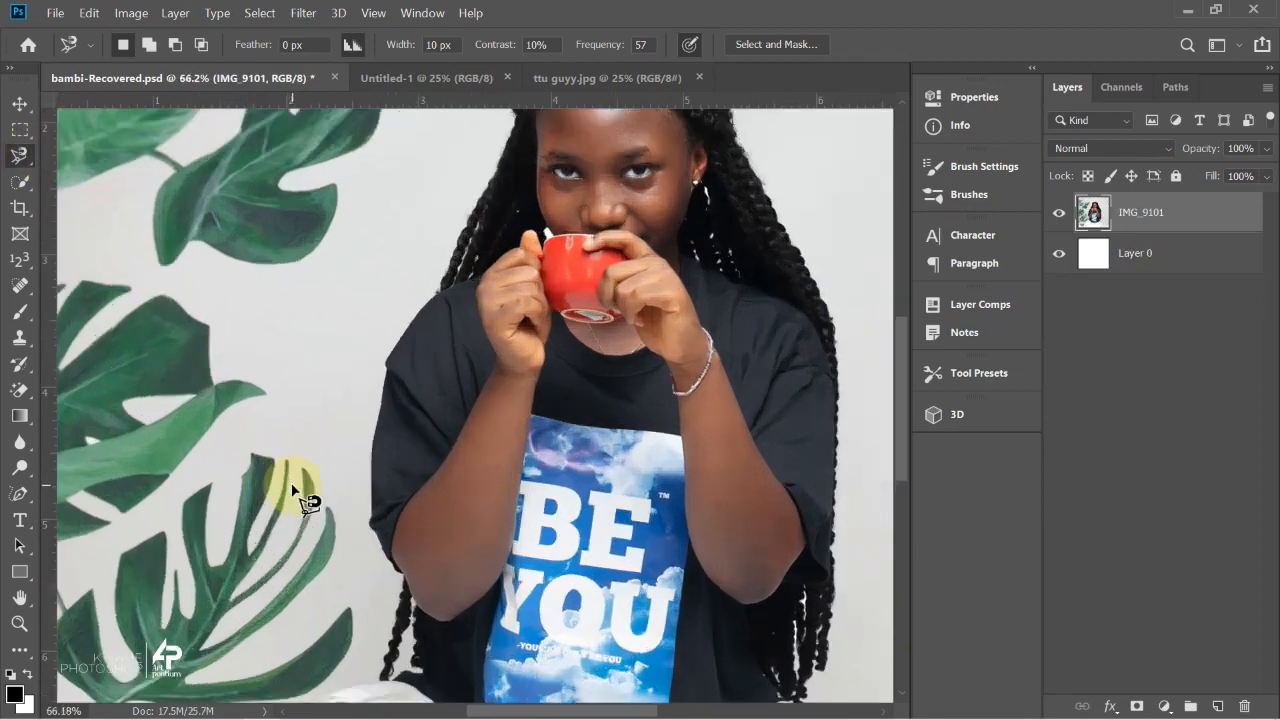
scroll(420, 583, "up", 3)
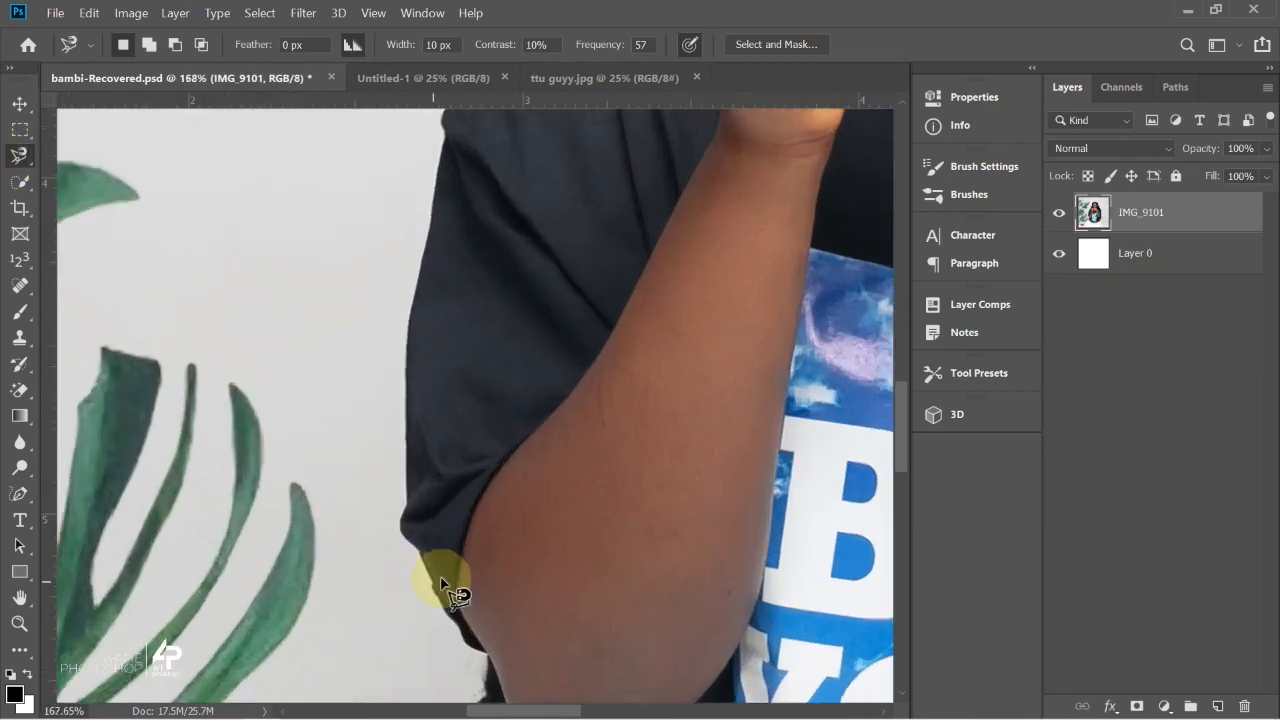
left_click(401, 540)
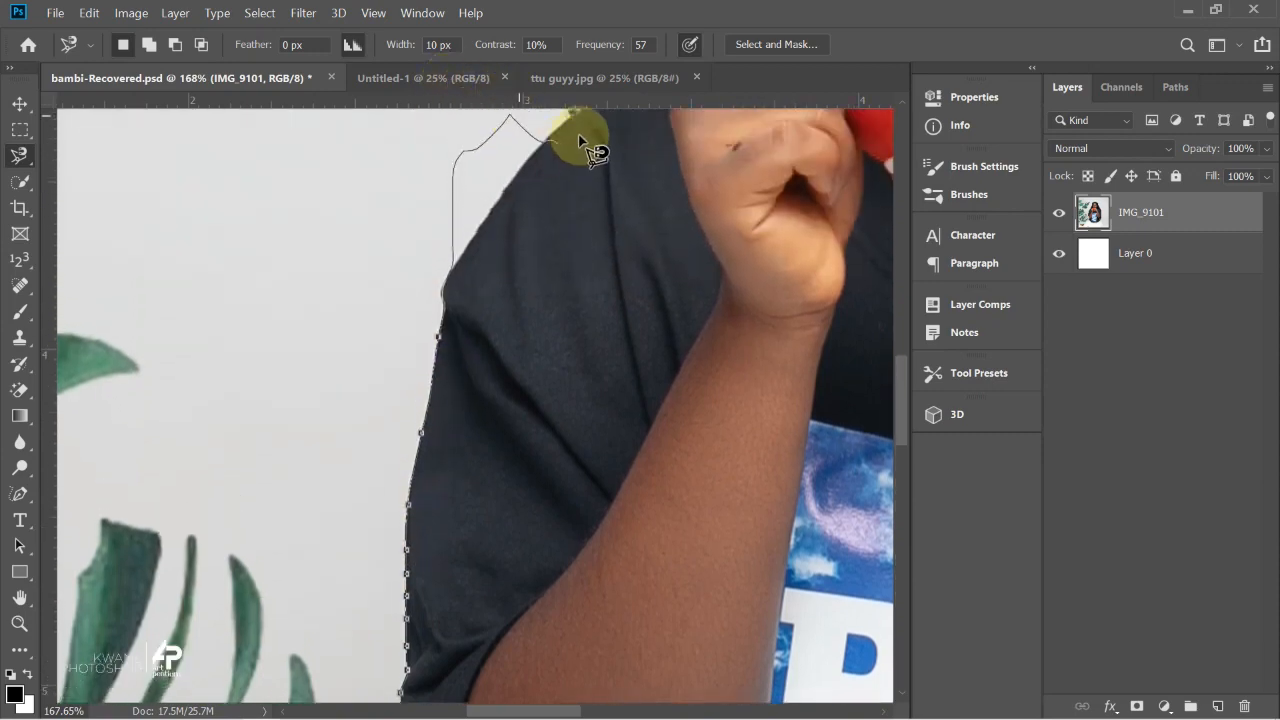
left_click_drag(577, 130, 409, 528)
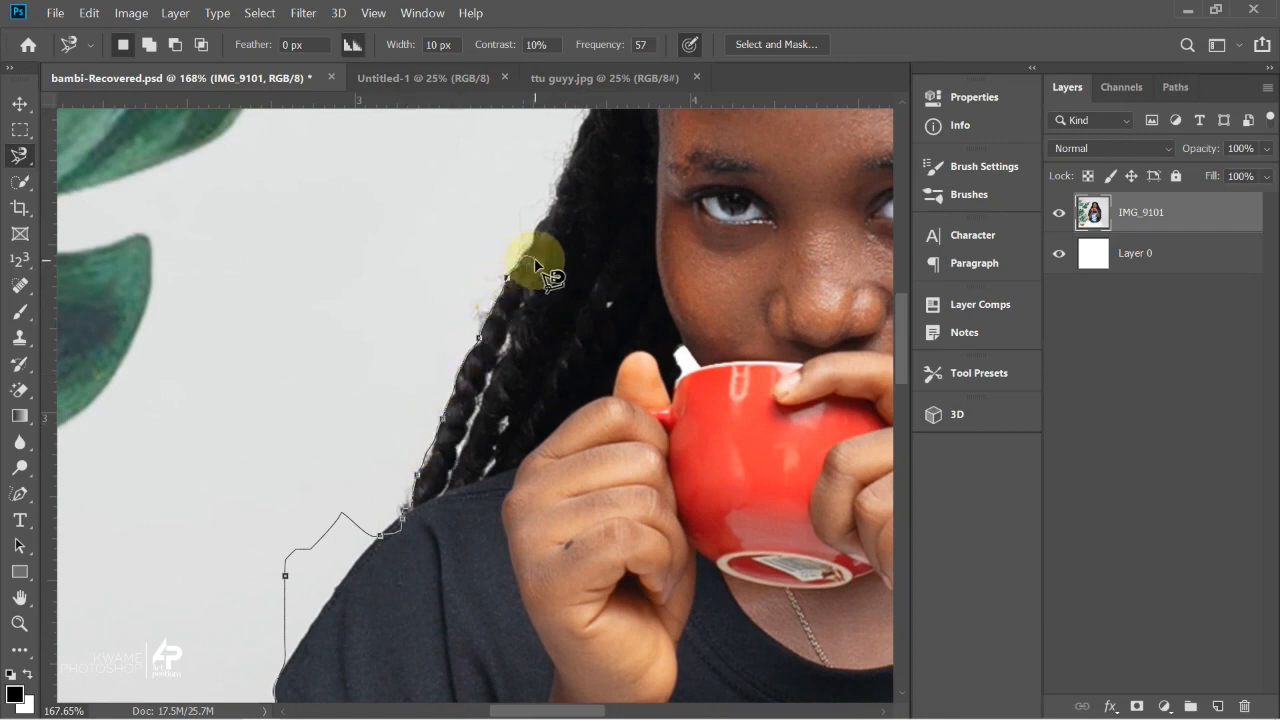
left_click_drag(577, 158, 443, 420)
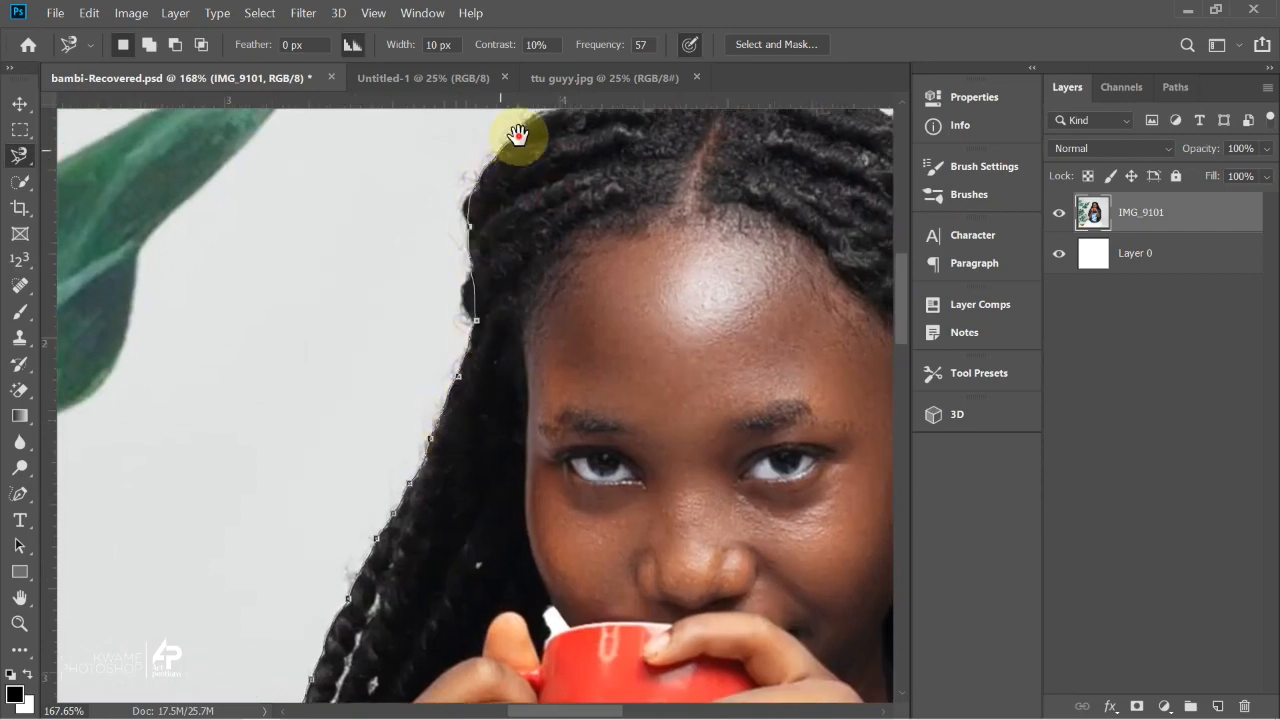
left_click_drag(517, 134, 366, 366)
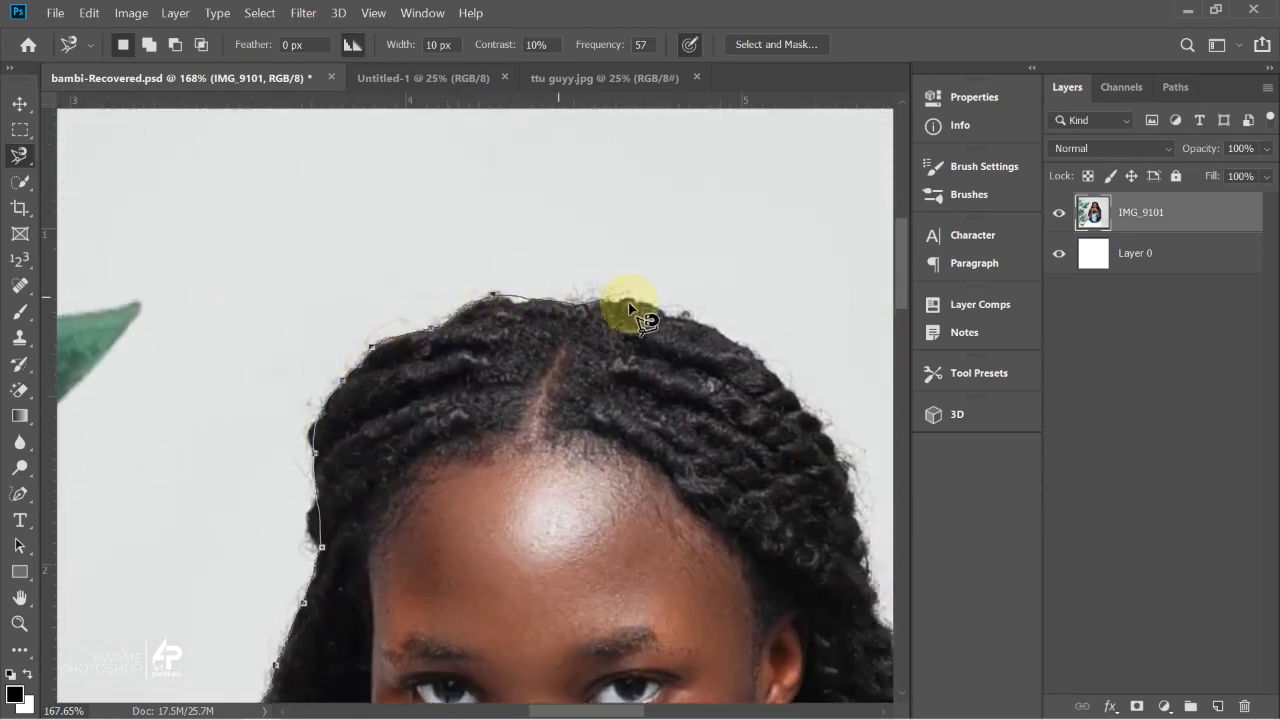
Continue the magnetic outline down the far braids and across the lower shirt, closing it at its starting point.
left_click_drag(865, 555, 689, 237)
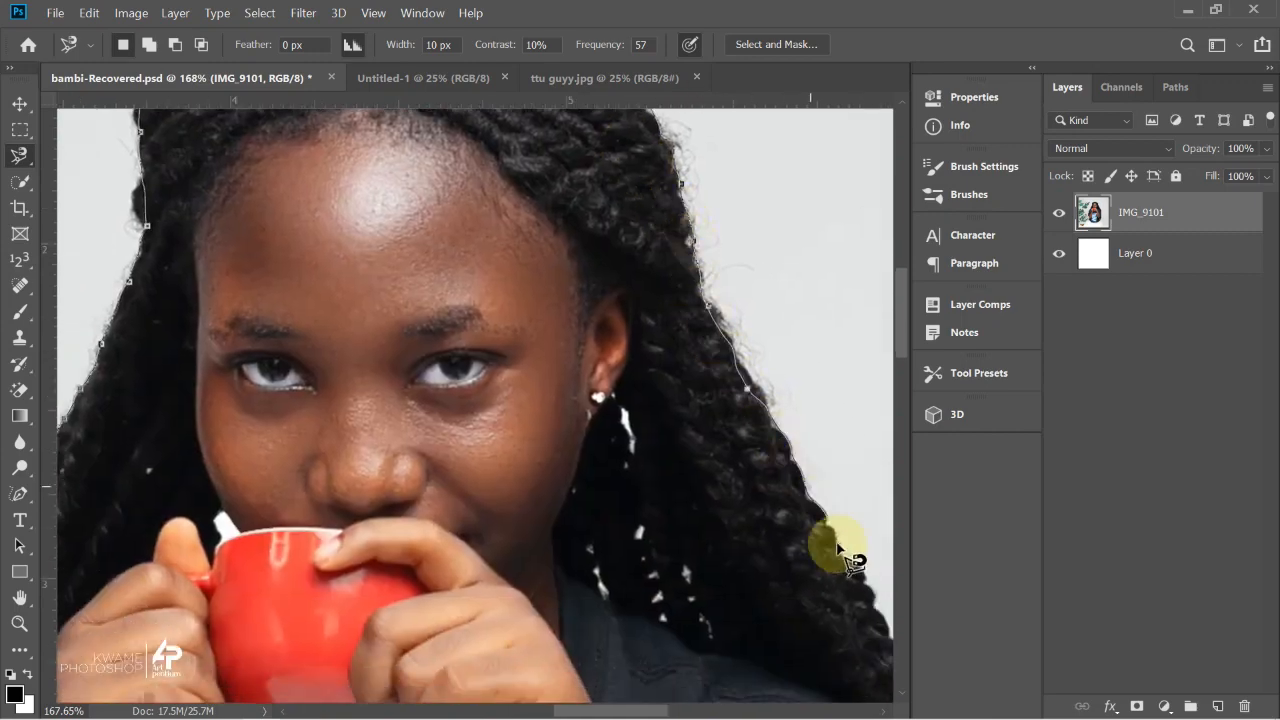
left_click_drag(857, 580, 686, 286)
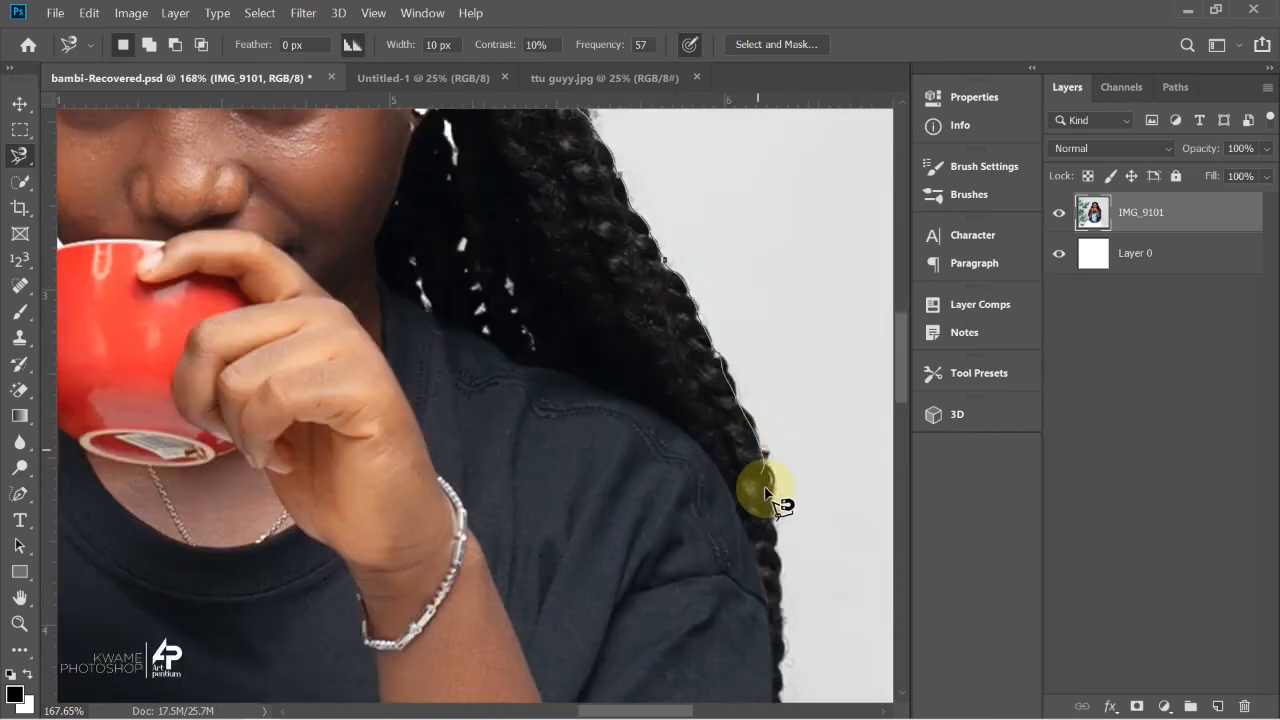
mouse_move(780, 629)
left_mouse_down()
mouse_move(725, 234)
mouse_move(734, 491)
mouse_move(697, 634)
mouse_move(705, 700)
mouse_move(720, 366)
mouse_move(737, 420)
mouse_move(723, 543)
mouse_move(650, 640)
left_mouse_up()
mouse_move(77, 615)
left_mouse_down()
mouse_move(143, 600)
mouse_move(991, 587)
mouse_move(837, 588)
left_mouse_up()
mouse_move(483, 458)
left_mouse_down()
mouse_move(357, 266)
mouse_move(329, 177)
mouse_move(340, 190)
left_mouse_up()
key("ctrl+0")
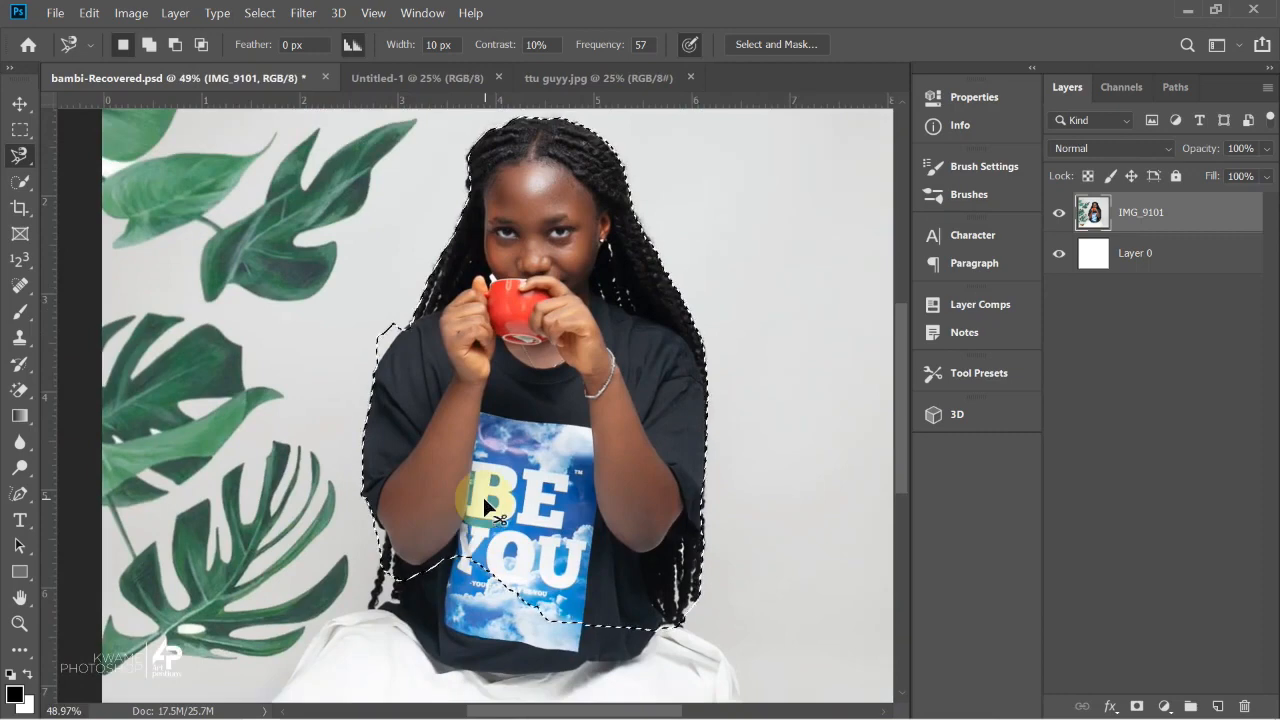
Copy the magnetically selected upper body to a new layer with IMG_9101 hidden, and undo both changes.
key("ctrl+j")
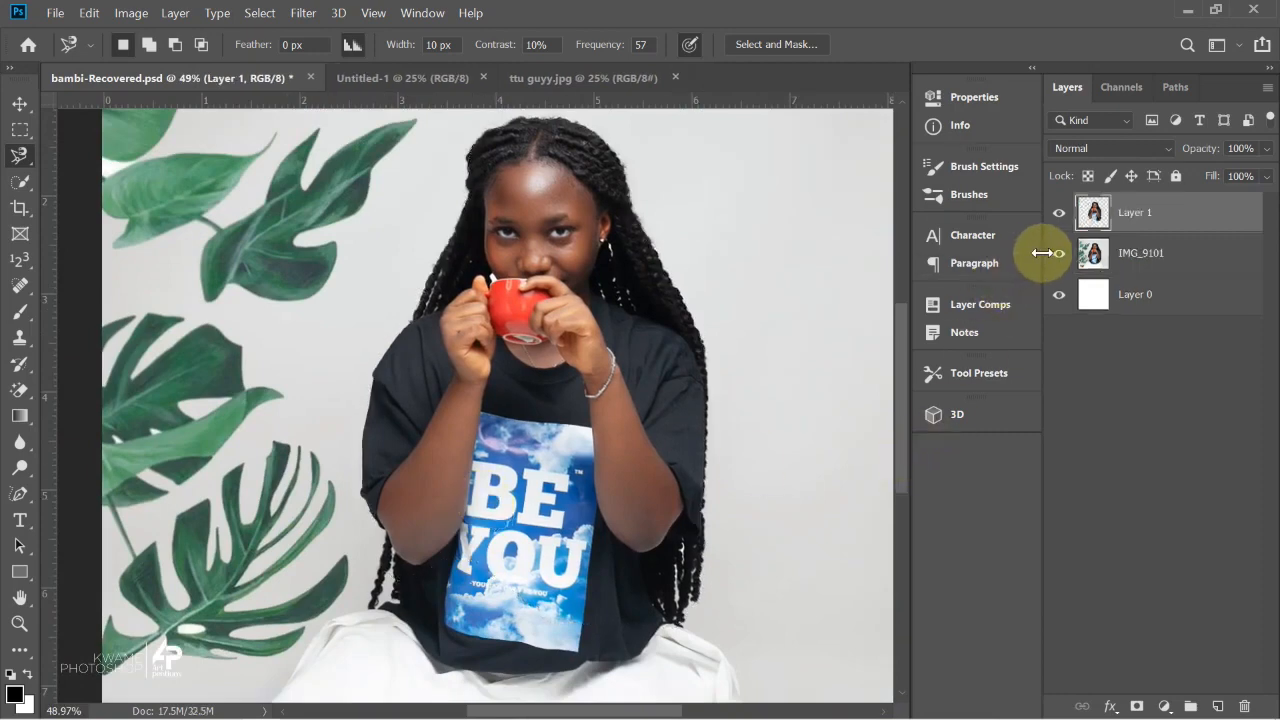
left_click(1057, 253)
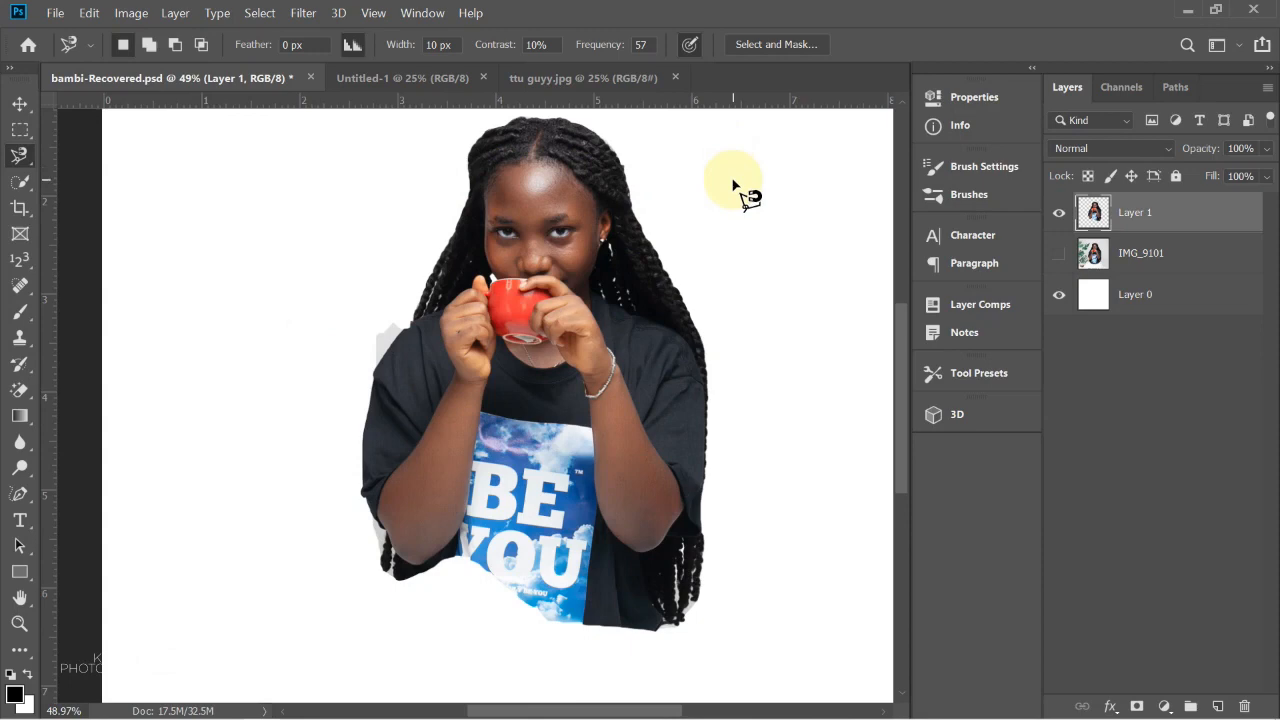
key("ctrl+z")
key("ctrl+z")
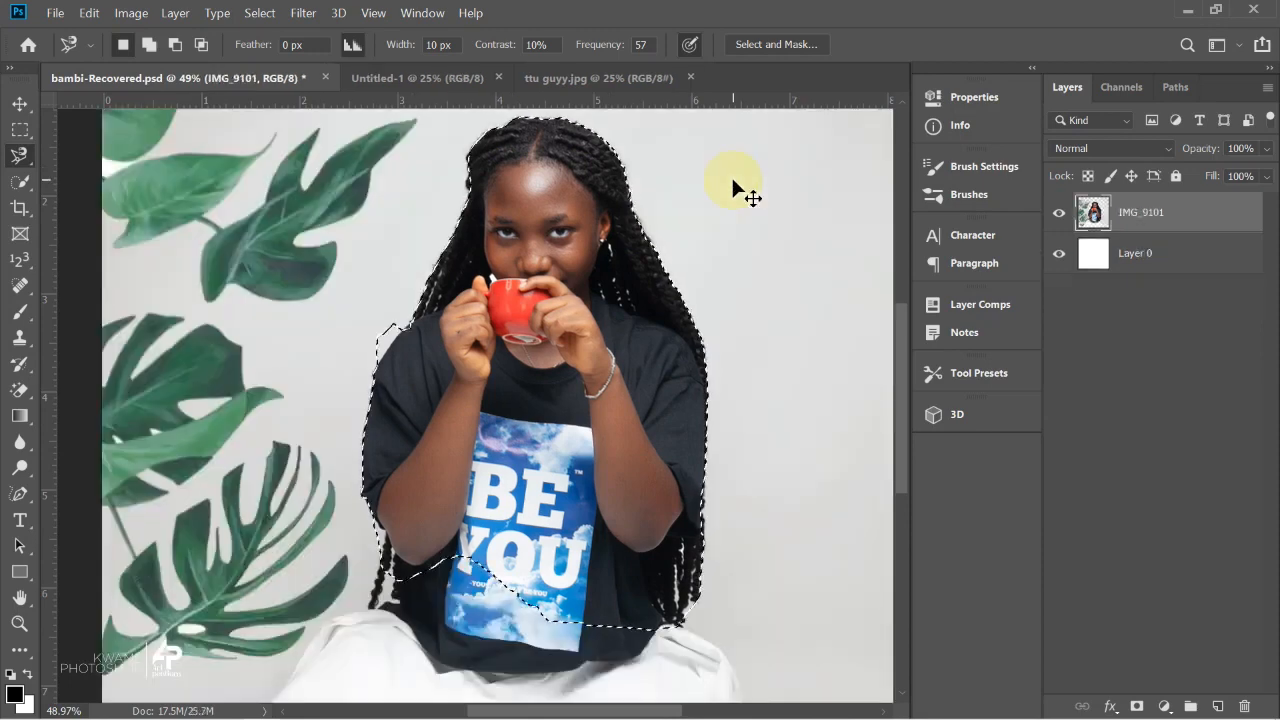
Clear the magnetic selection and select the subject's hair, face, arms and shirt with the Quick Selection tool at brush size 30.
right_click(19, 155)
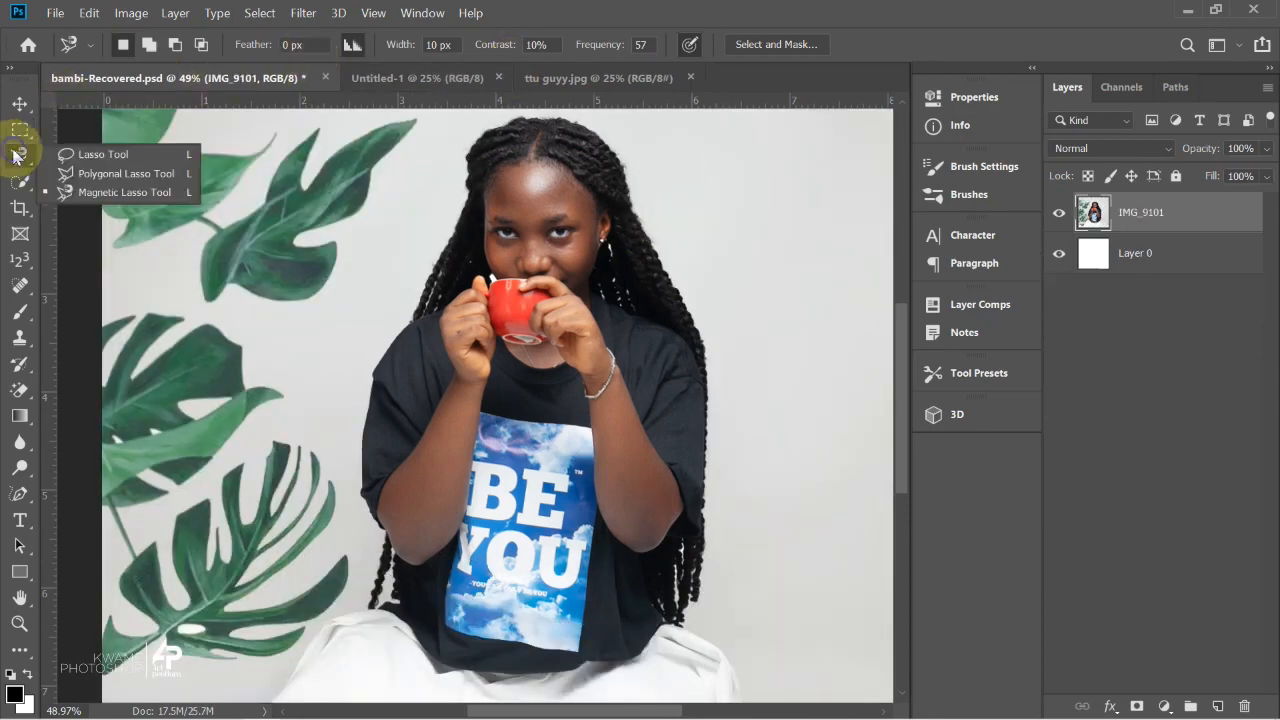
left_click(18, 186)
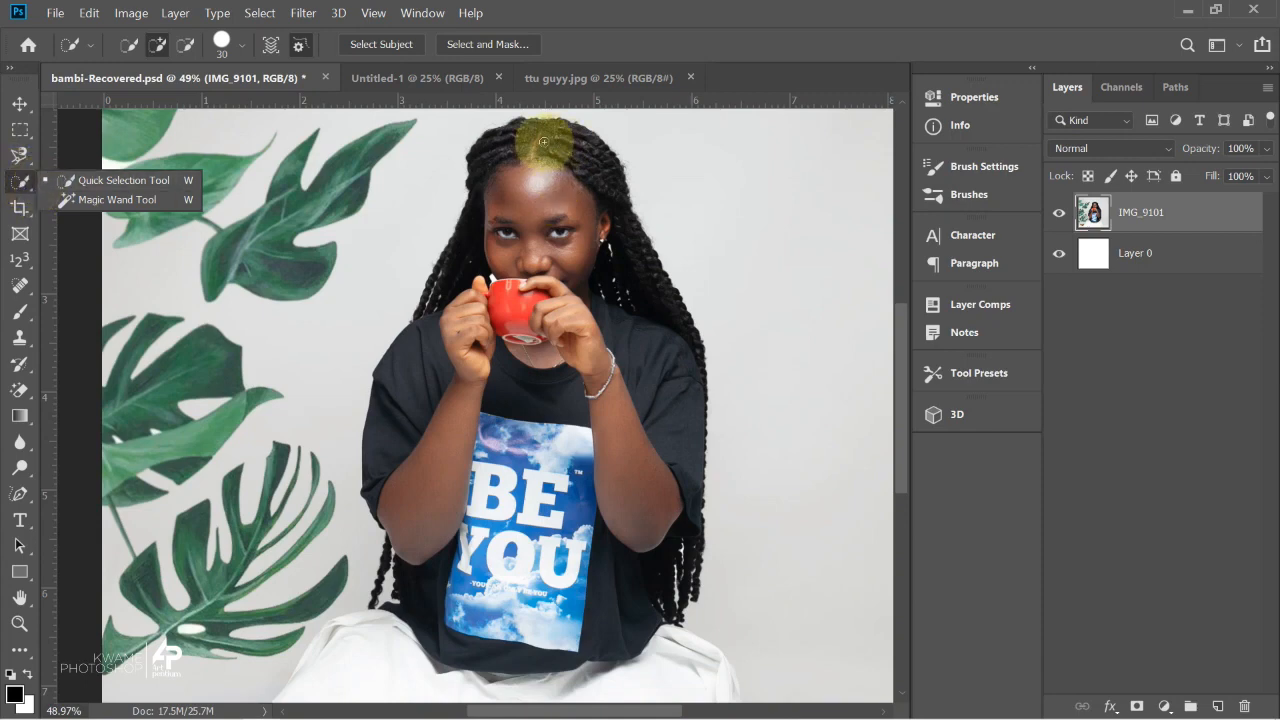
left_click(653, 4)
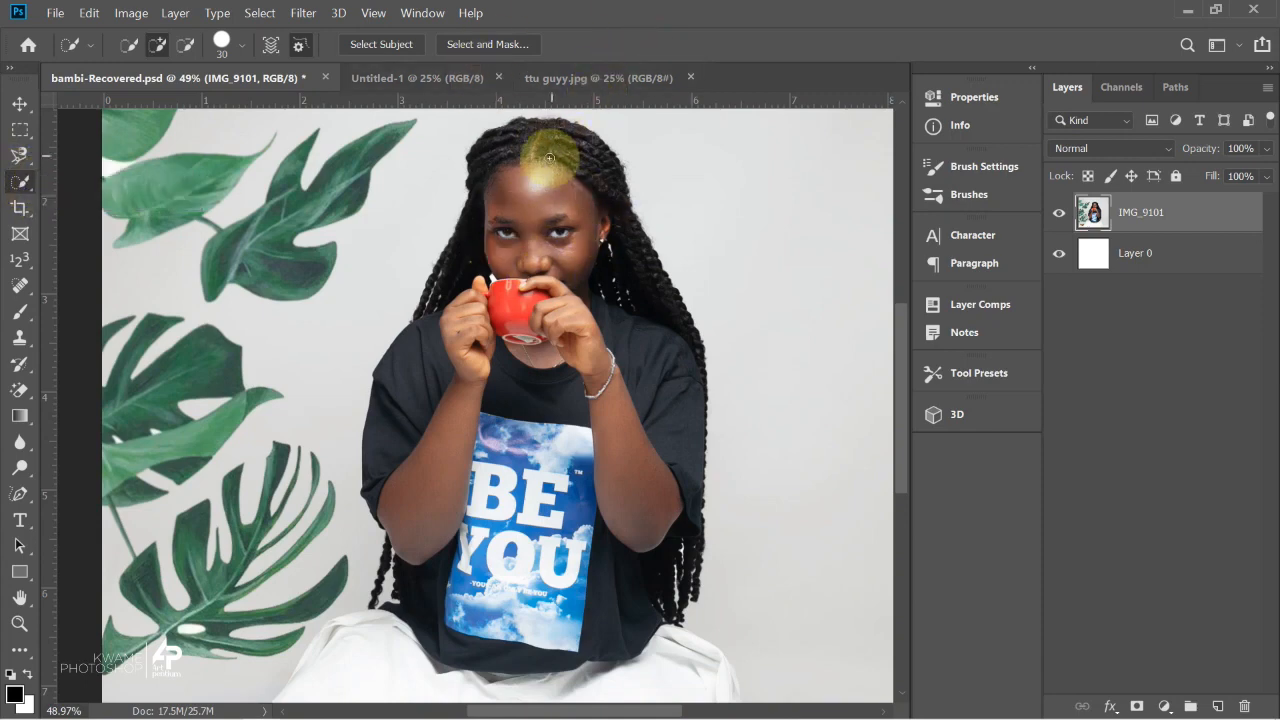
mouse_move(552, 163)
left_mouse_down()
mouse_move(536, 271)
mouse_move(526, 262)
mouse_move(531, 410)
mouse_move(532, 385)
mouse_move(493, 333)
mouse_move(446, 446)
mouse_move(445, 464)
mouse_move(485, 404)
mouse_move(530, 615)
mouse_move(500, 635)
mouse_move(456, 577)
mouse_move(406, 641)
mouse_move(440, 600)
mouse_move(599, 577)
mouse_move(645, 405)
left_mouse_up()
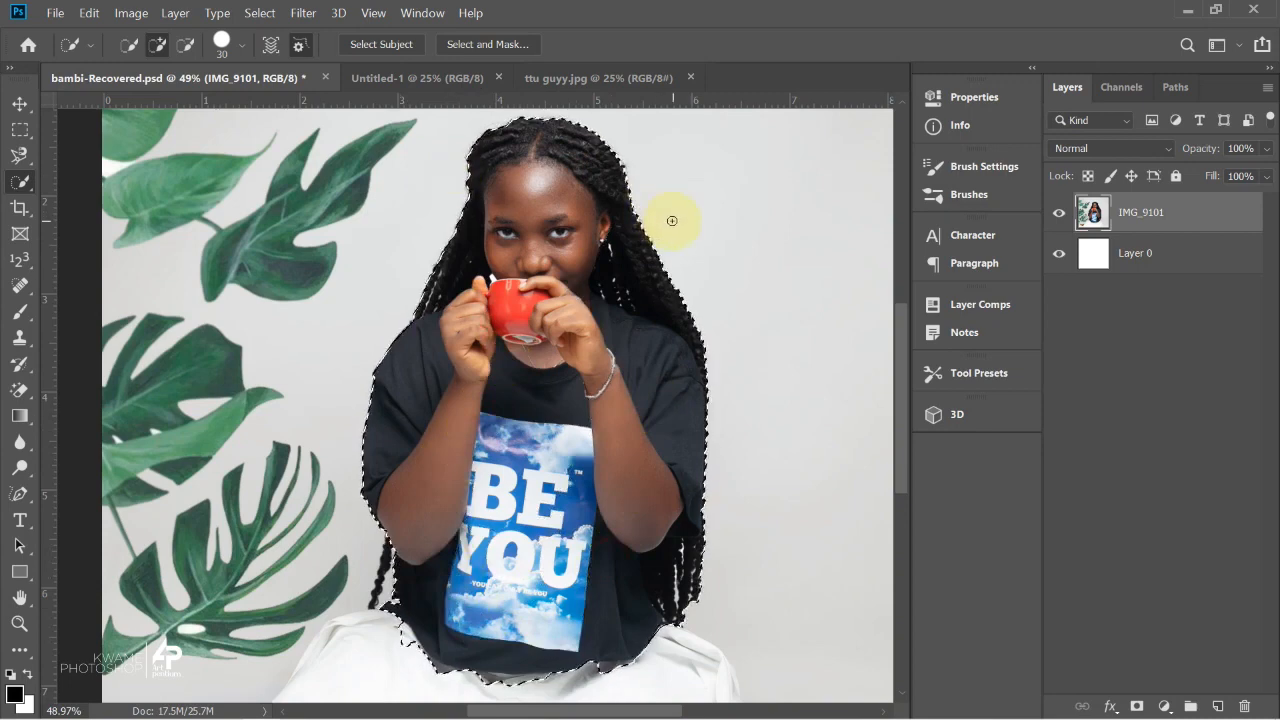
Copy the quick-selected upper body to a new layer, hide IMG_9101, and inspect the cutout on white.
key("ctrl+j")
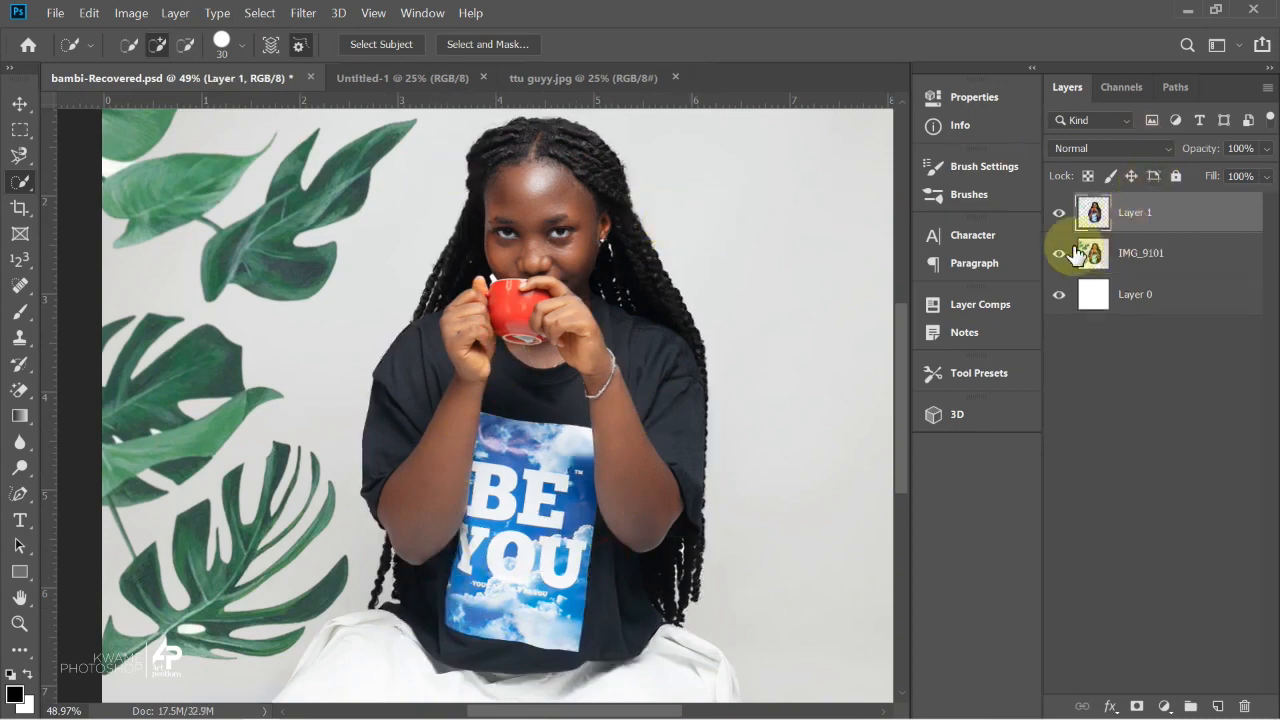
left_click(1059, 253)
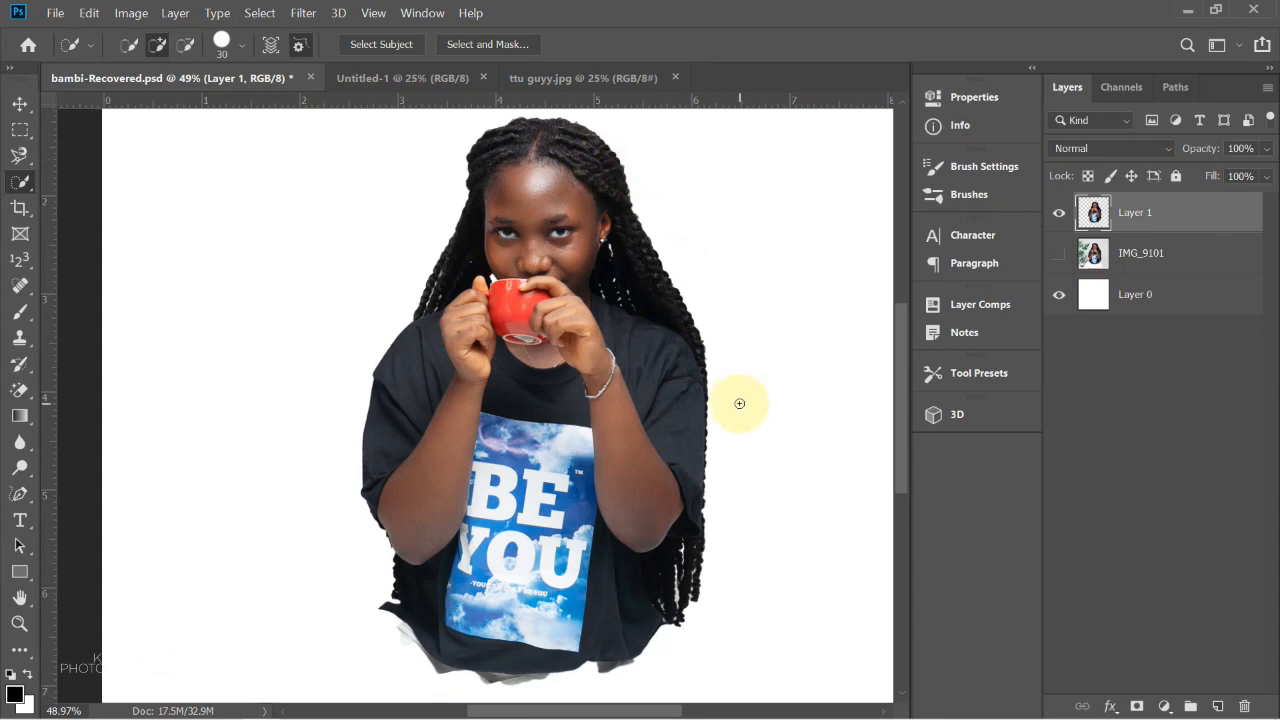
scroll(623, 321, "down", 4)
scroll(526, 257, "up", 5)
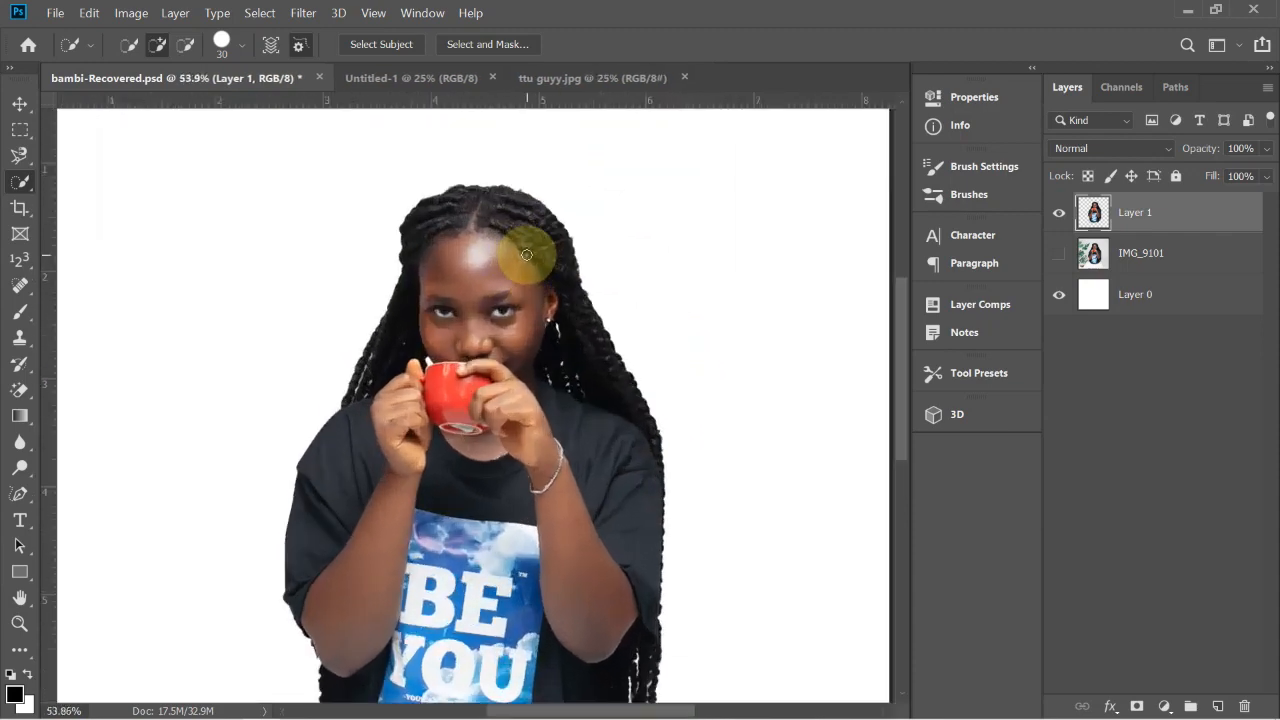
scroll(526, 255, "down", 2)
right_click(526, 253)
key("Escape")
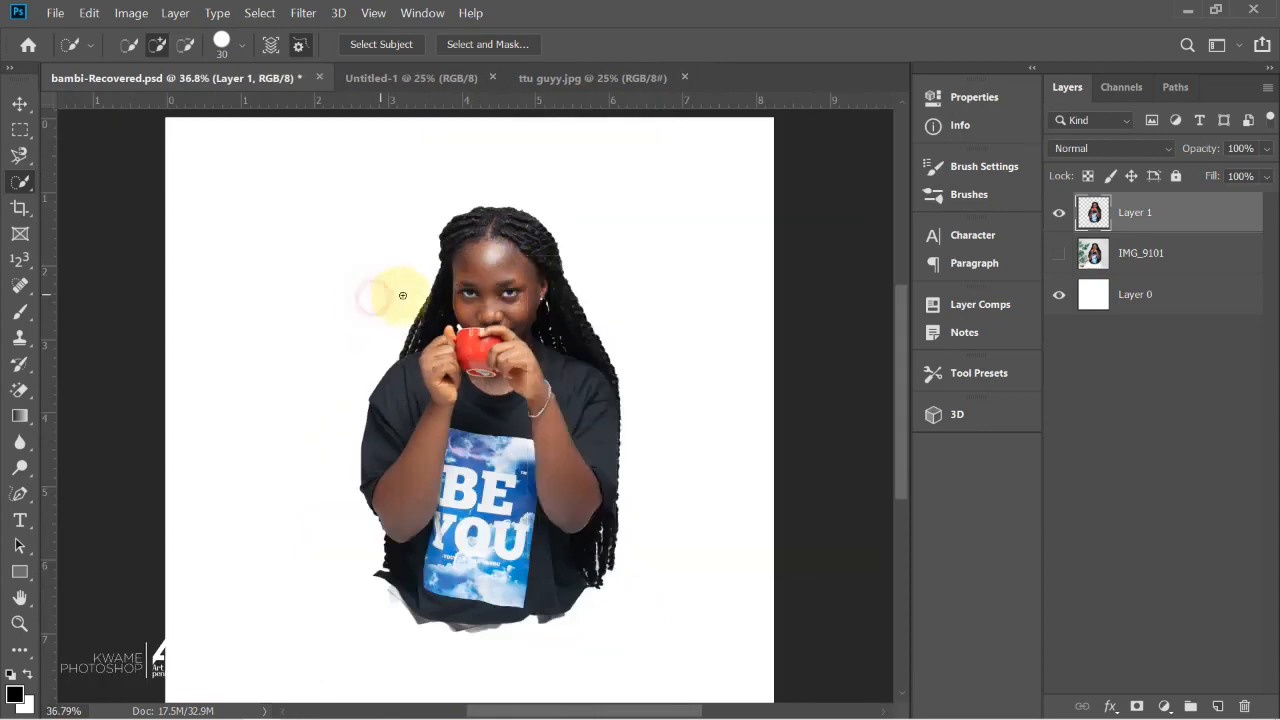
Undo the hiding of IMG_9101 and the layer copy, and extend the quick selection onto the white cloth.
key("ctrl+z")
key("ctrl+z")
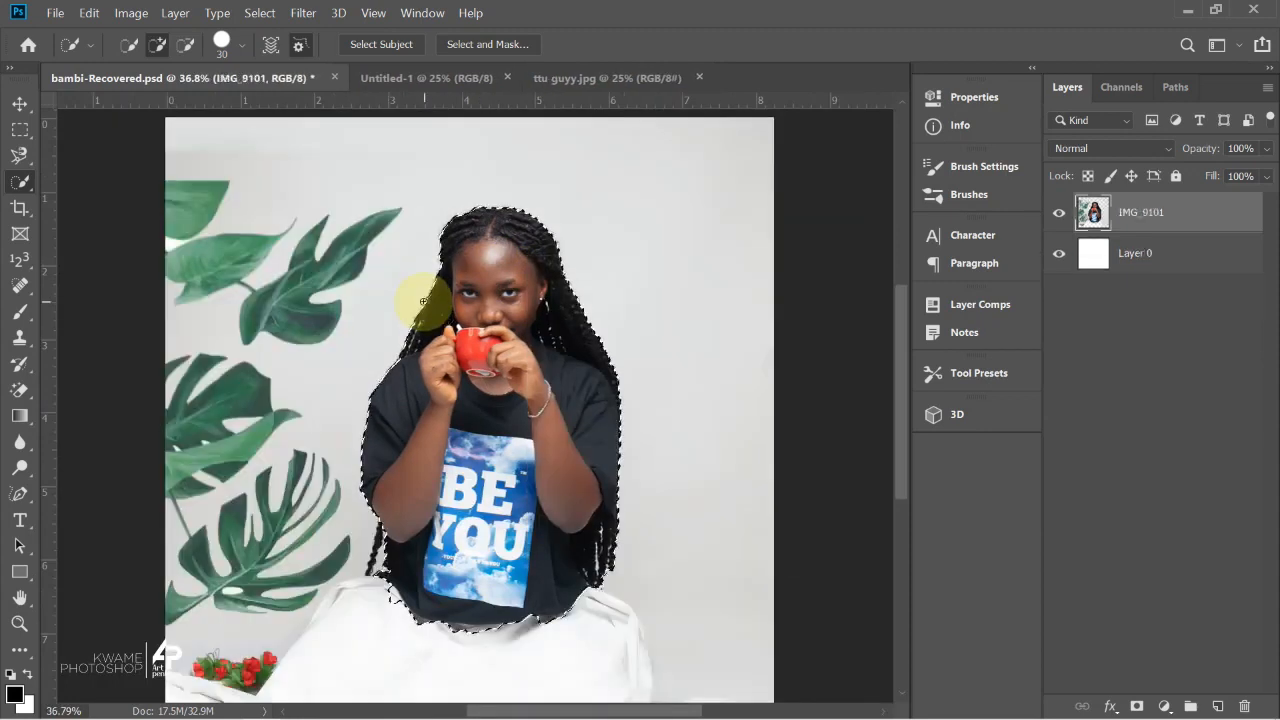
left_click_drag(406, 614, 360, 652)
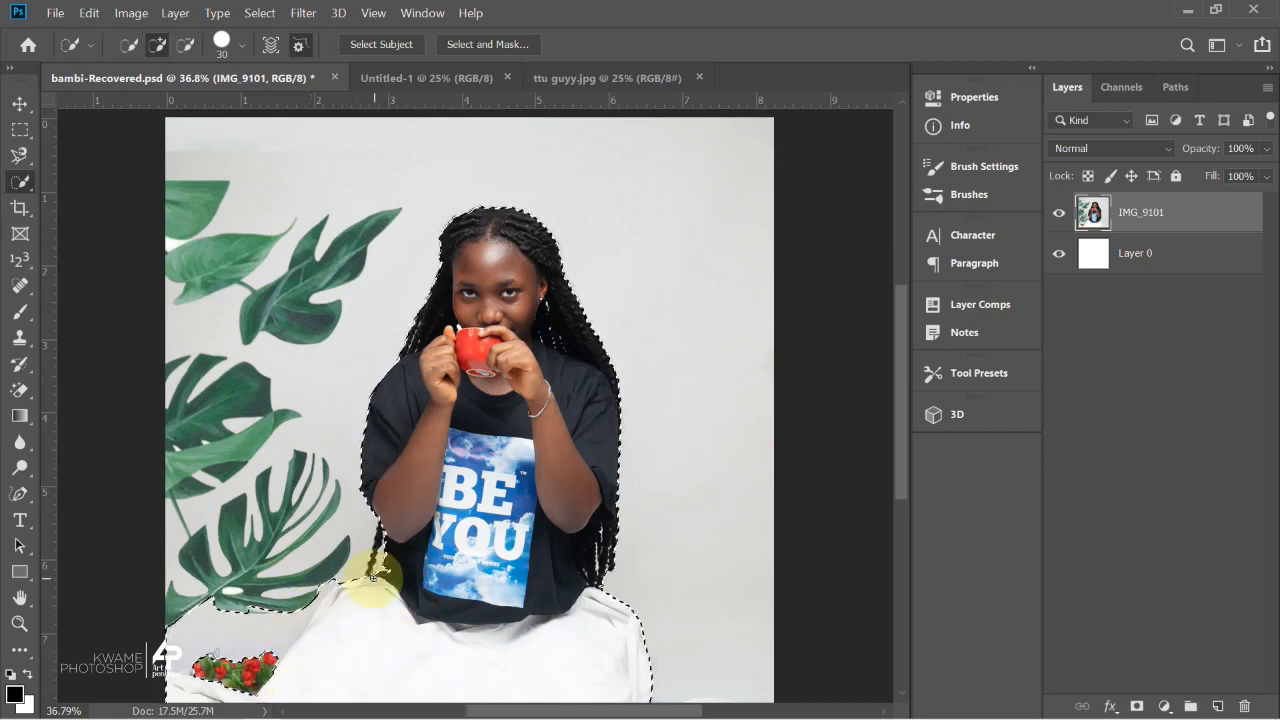
Subtract the white cloth from the quick selection along the shirt's lower edge, and clear the selection.
left_click(186, 44)
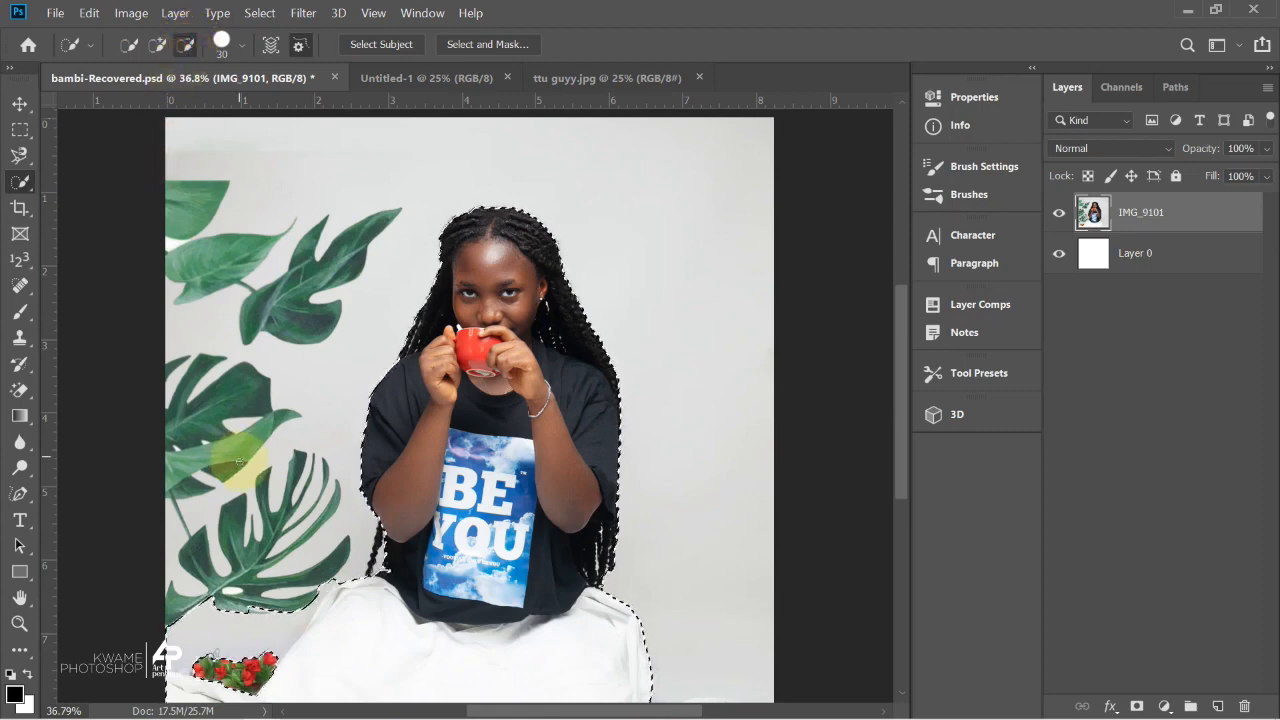
mouse_move(240, 617)
left_mouse_down()
mouse_move(333, 681)
mouse_move(645, 698)
mouse_move(460, 675)
mouse_move(346, 616)
mouse_move(366, 646)
mouse_move(366, 623)
mouse_move(335, 584)
mouse_move(352, 612)
mouse_move(428, 658)
mouse_move(377, 613)
mouse_move(406, 629)
mouse_move(390, 597)
mouse_move(355, 678)
left_mouse_up()
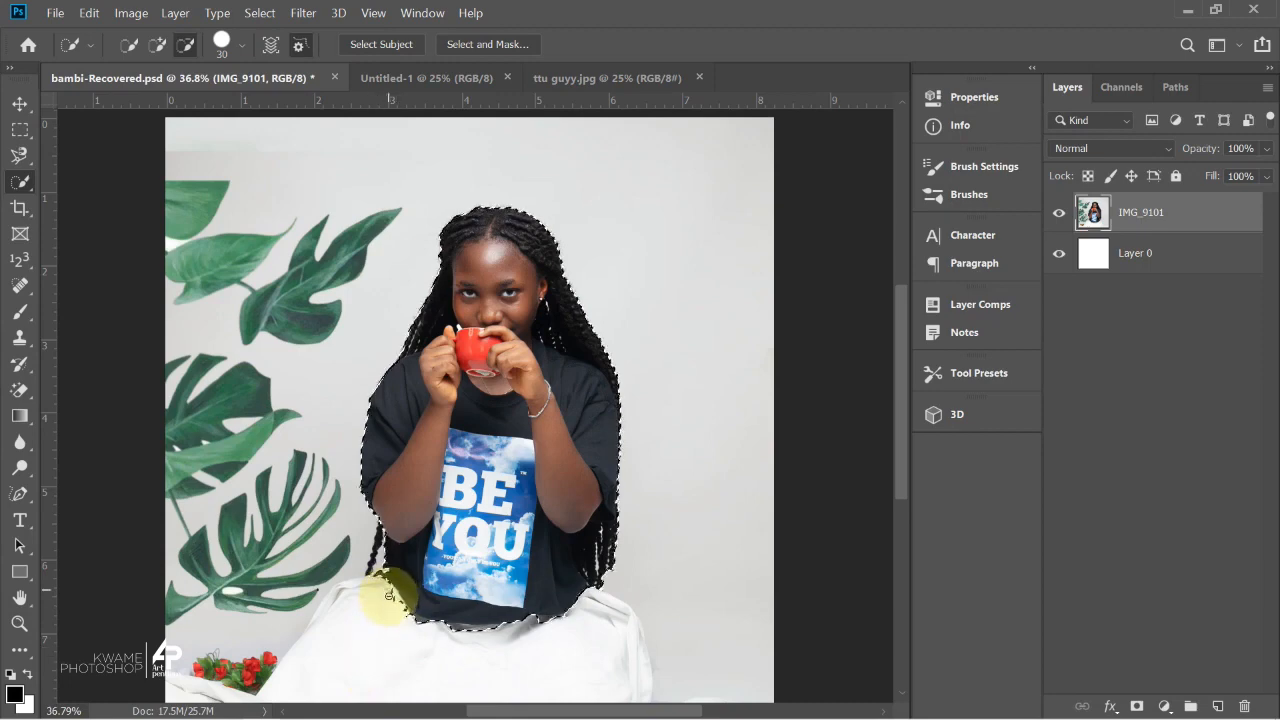
left_click_drag(405, 619, 410, 631)
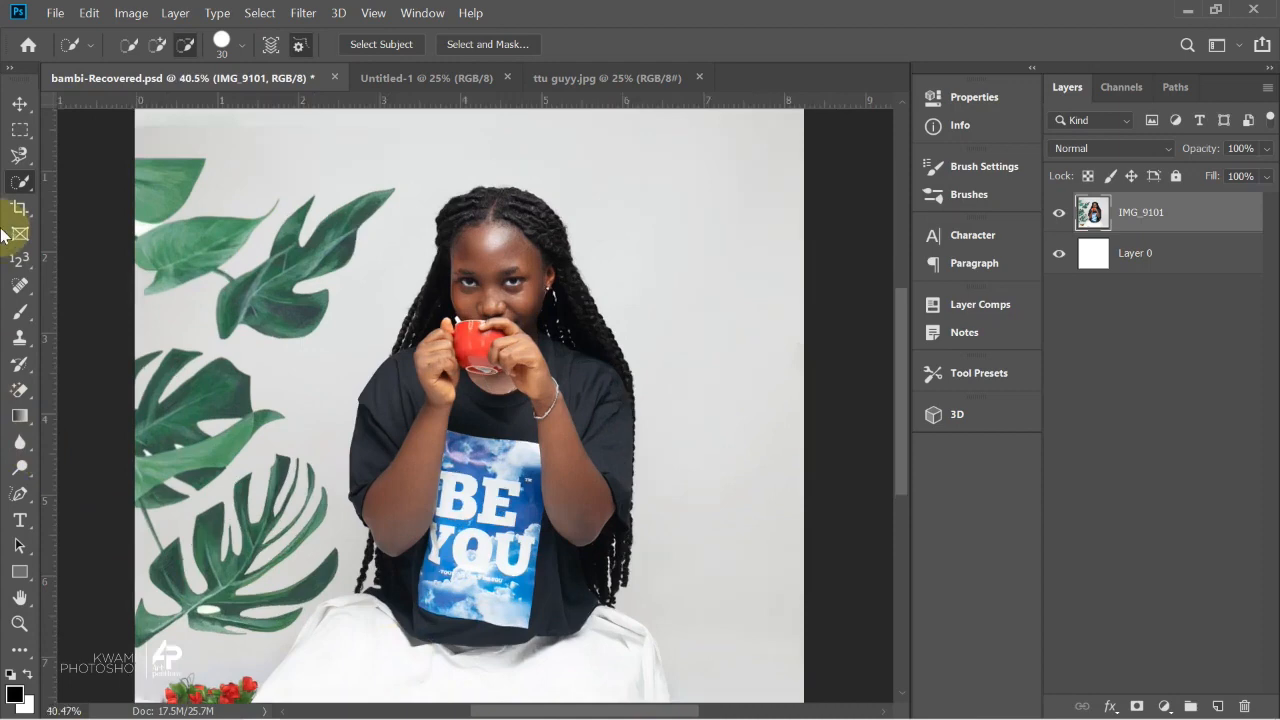
Select the subject together with the white cloth using Quick Selection in add mode.
left_click(157, 44)
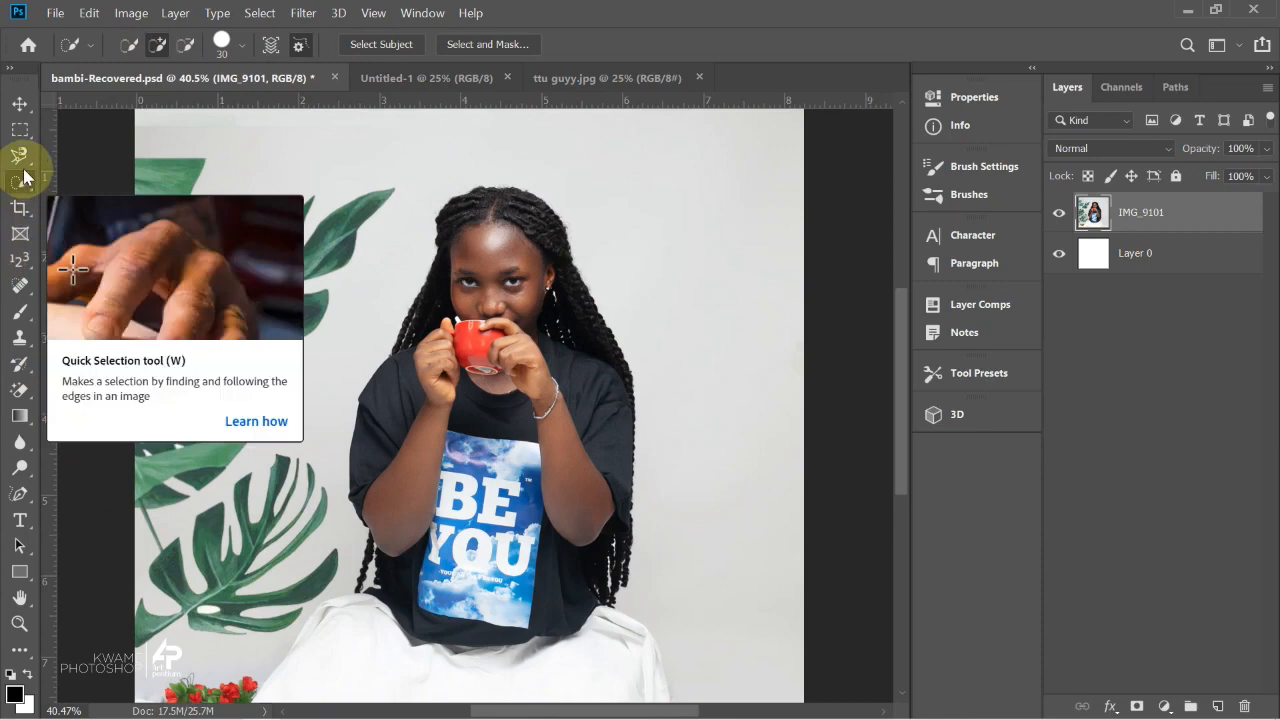
mouse_move(457, 286)
left_mouse_down()
mouse_move(486, 214)
mouse_move(508, 545)
mouse_move(440, 575)
mouse_move(400, 410)
mouse_move(393, 600)
mouse_move(418, 645)
mouse_move(564, 588)
mouse_move(582, 482)
mouse_move(523, 317)
mouse_move(531, 269)
mouse_move(443, 583)
mouse_move(350, 680)
mouse_move(371, 660)
mouse_move(446, 663)
left_mouse_up()
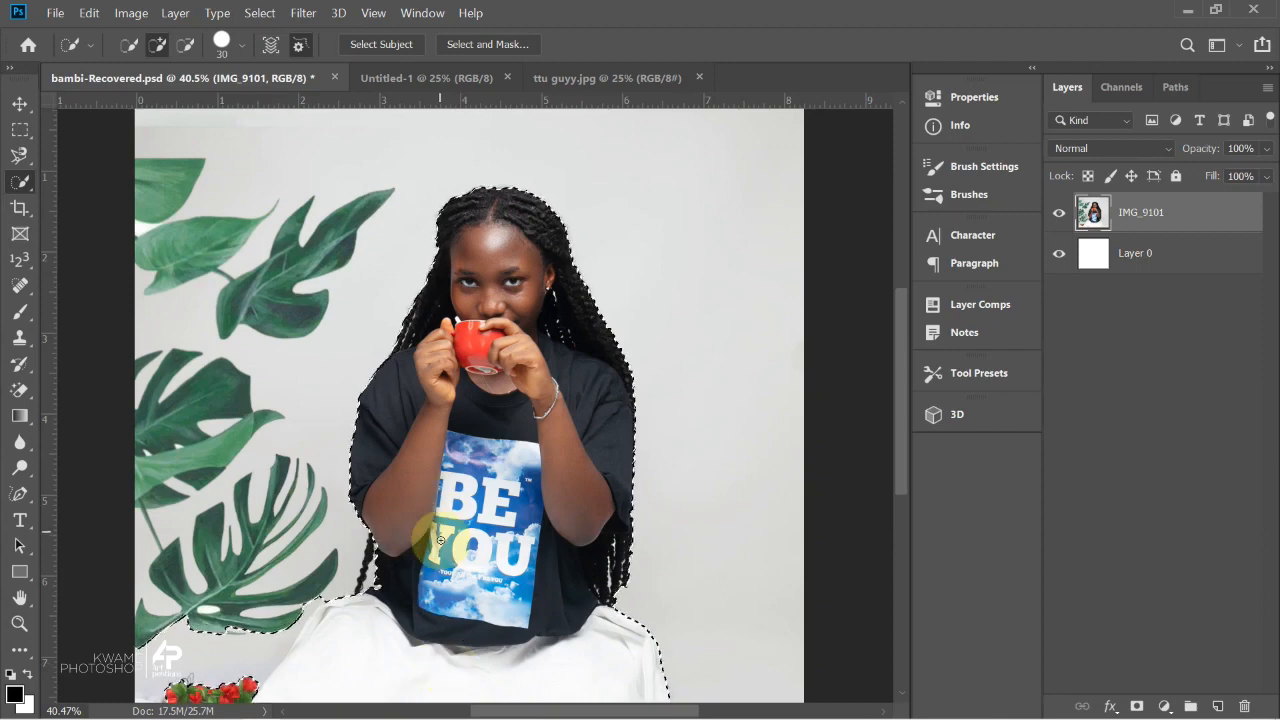
scroll(434, 528, "down", 2)
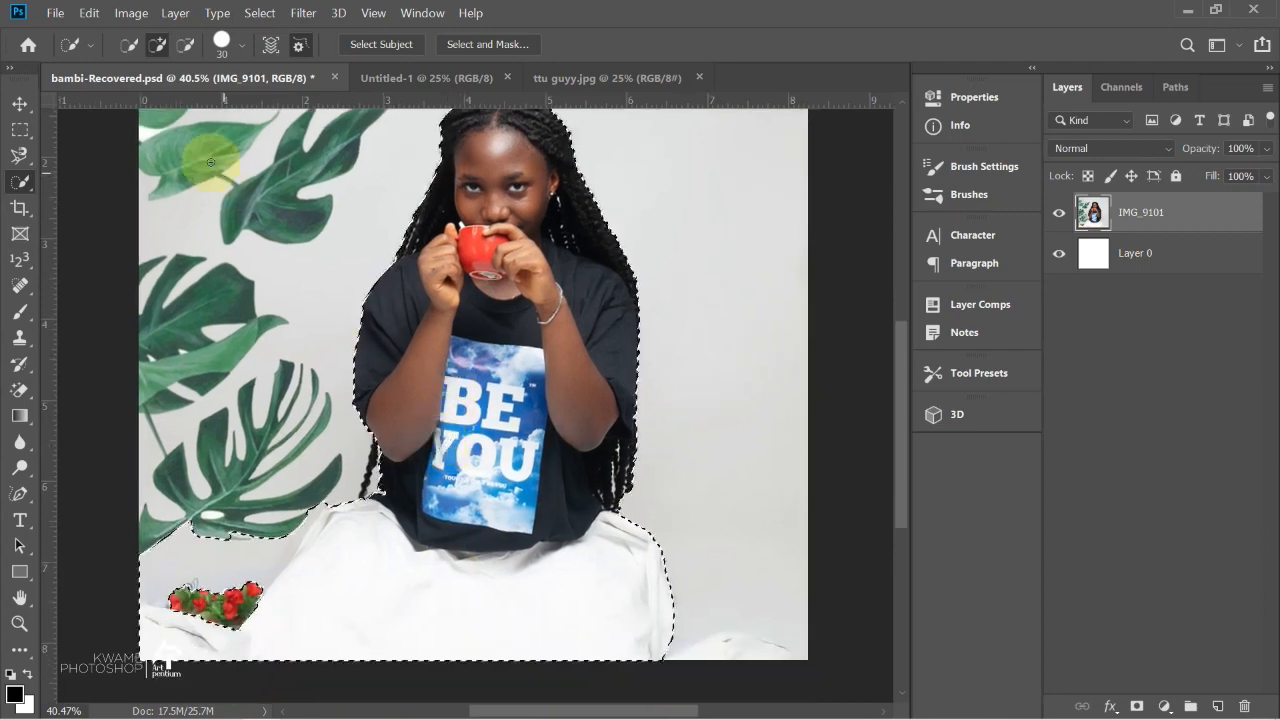
Remove the cloth from the new quick selection in subtract mode, and deselect everything.
left_click(185, 44)
mouse_move(225, 546)
left_mouse_down()
mouse_move(183, 652)
mouse_move(205, 623)
mouse_move(216, 654)
mouse_move(276, 631)
mouse_move(656, 622)
mouse_move(669, 647)
mouse_move(670, 614)
mouse_move(366, 558)
left_mouse_up()
mouse_move(343, 504)
left_mouse_down()
mouse_move(307, 518)
mouse_move(366, 552)
mouse_move(475, 576)
mouse_move(380, 542)
mouse_move(401, 580)
left_mouse_up()
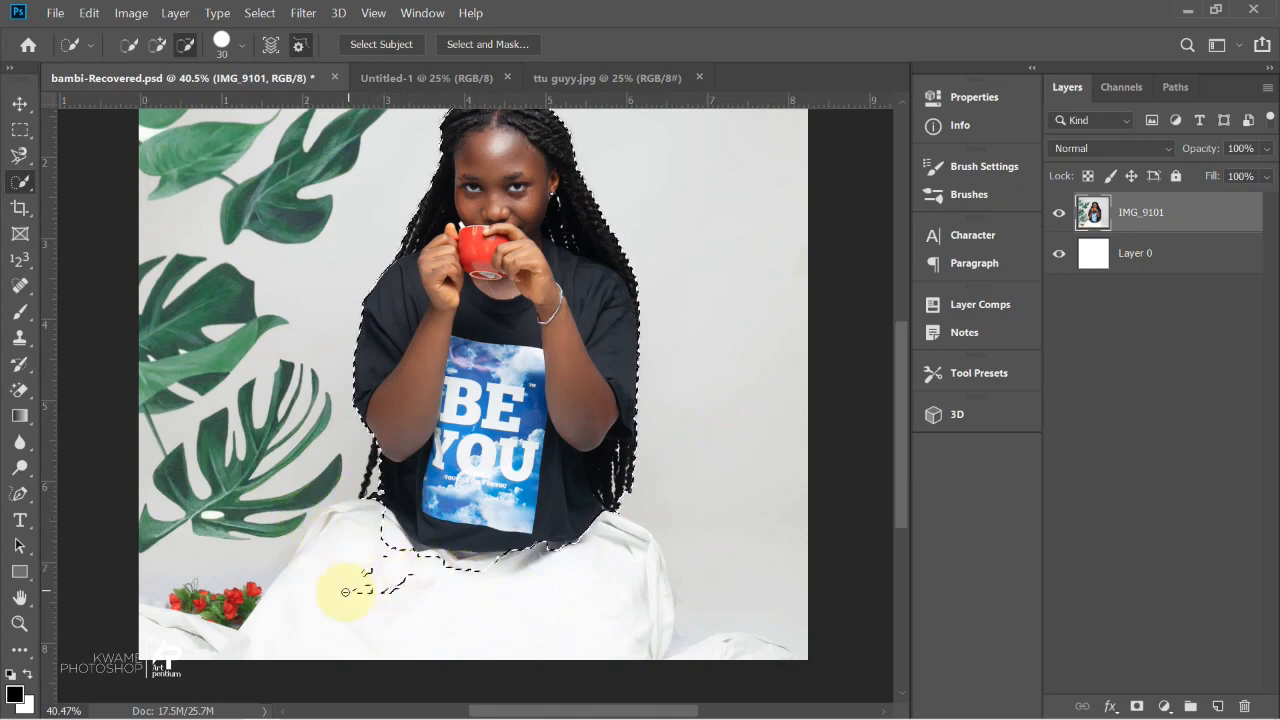
key("ctrl+d")
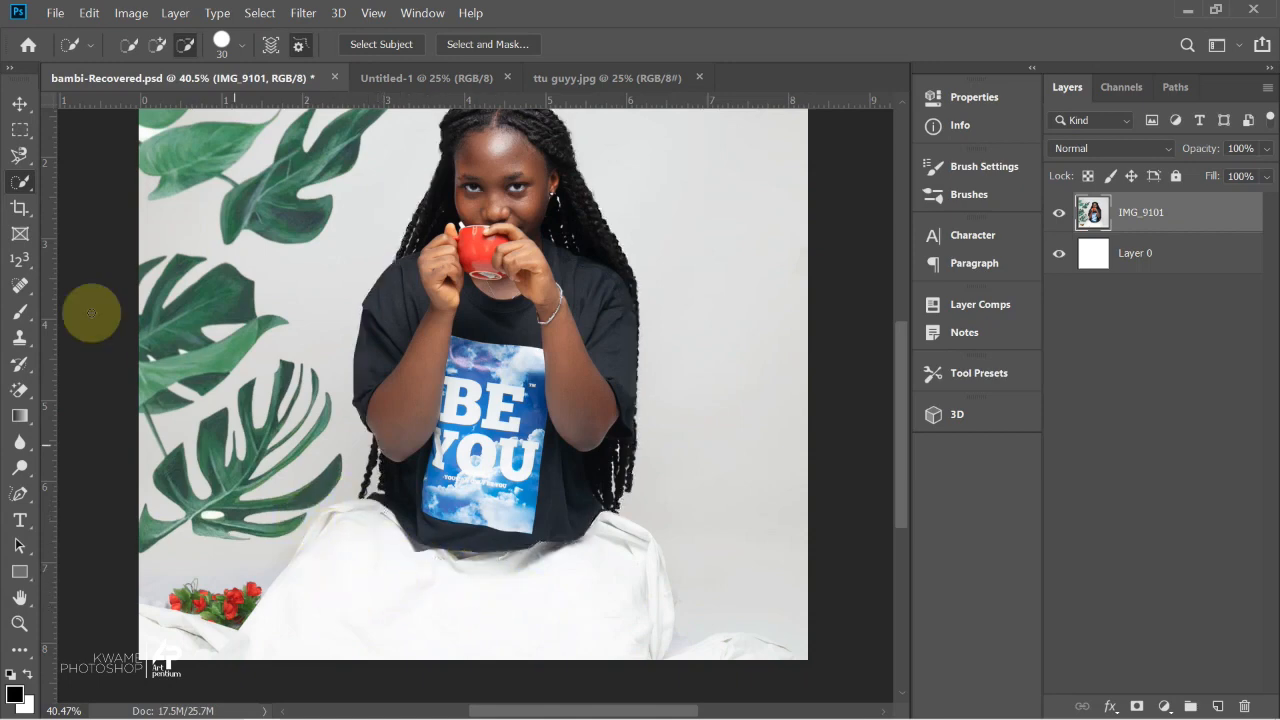
Select the light grey backdrop of the portrait with the Magic Wand, using Point Sample and a tolerance of 32.
left_click(20, 208)
left_click(20, 184)
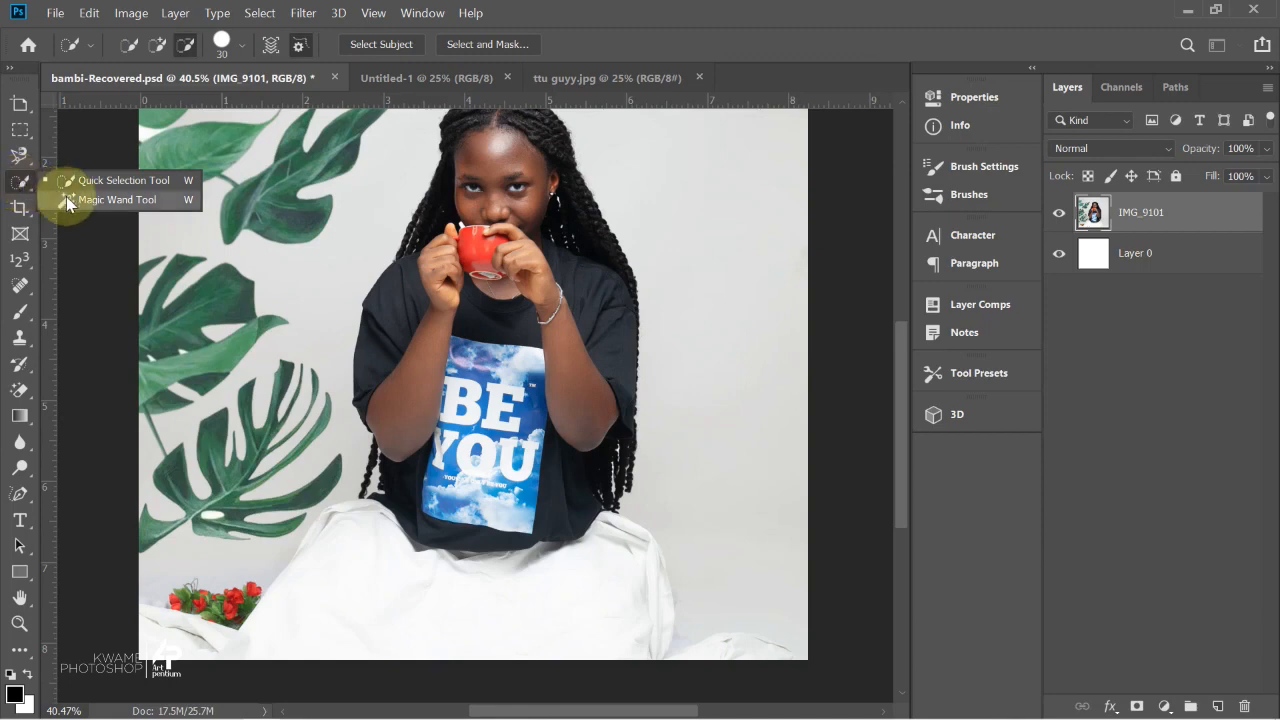
left_click(66, 198)
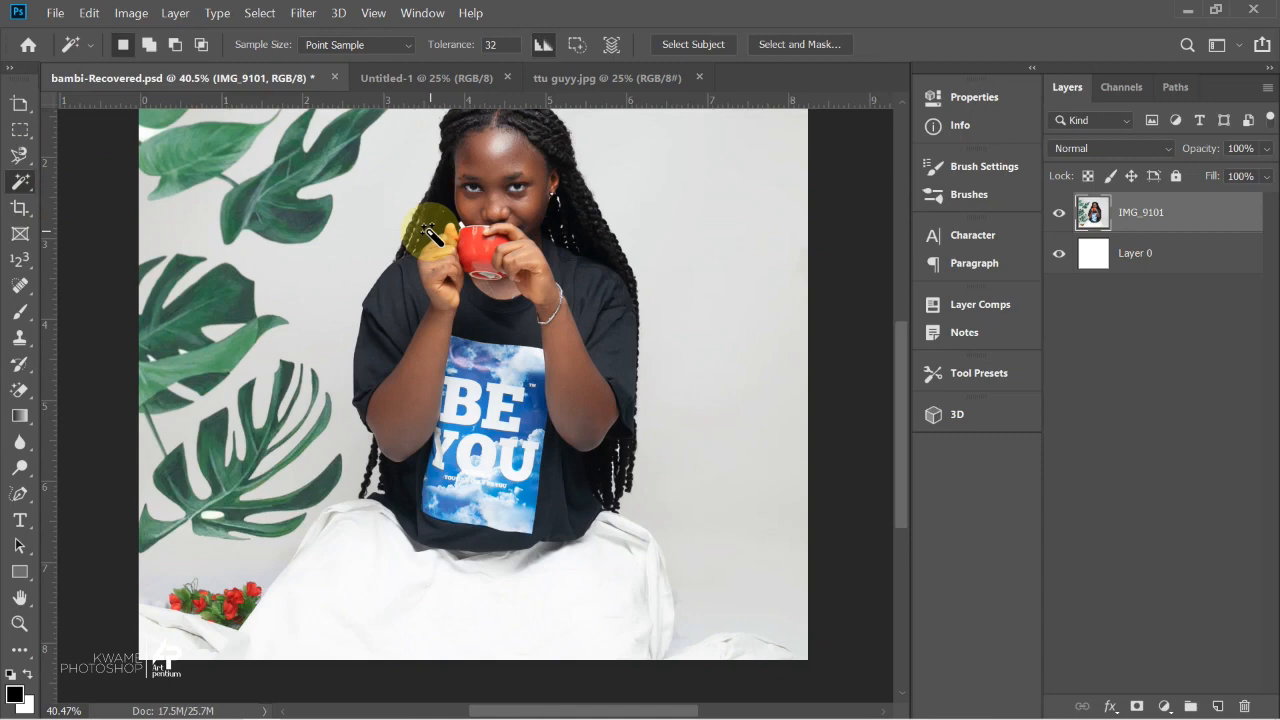
key("space")
mouse_move(549, 202)
left_mouse_down()
mouse_move(552, 306)
mouse_move(551, 180)
left_mouse_up()
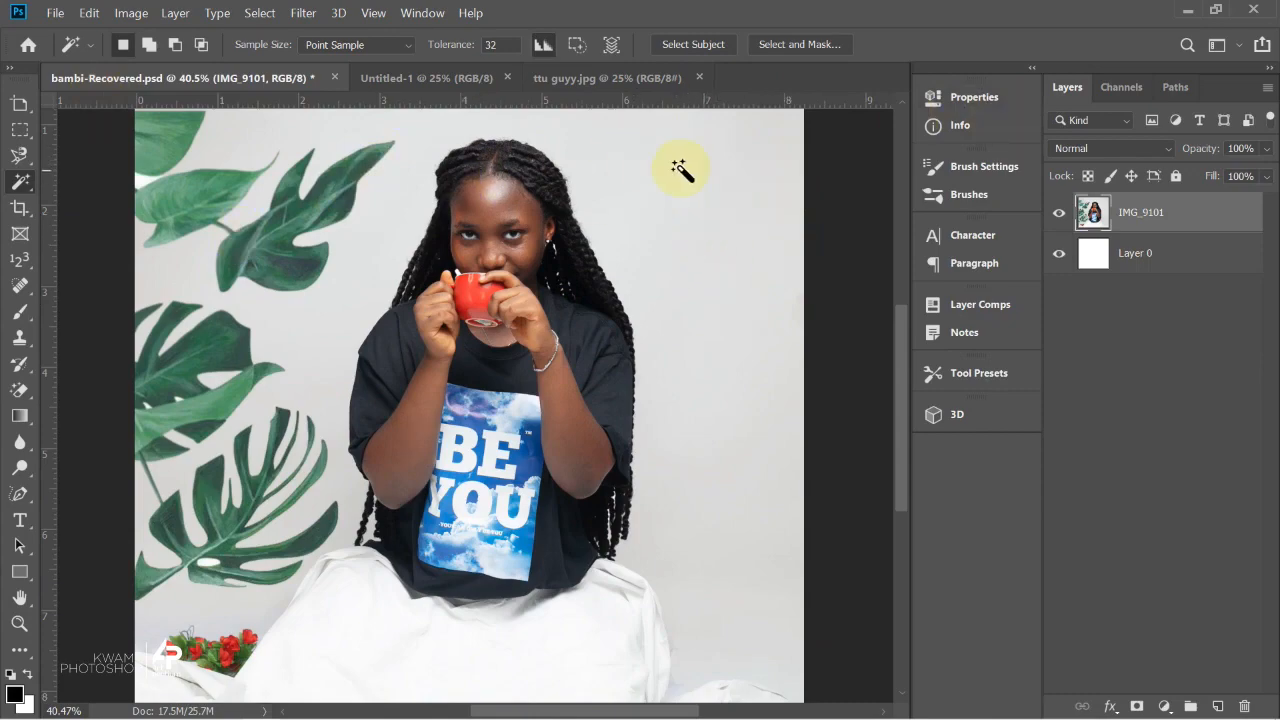
left_click(726, 179)
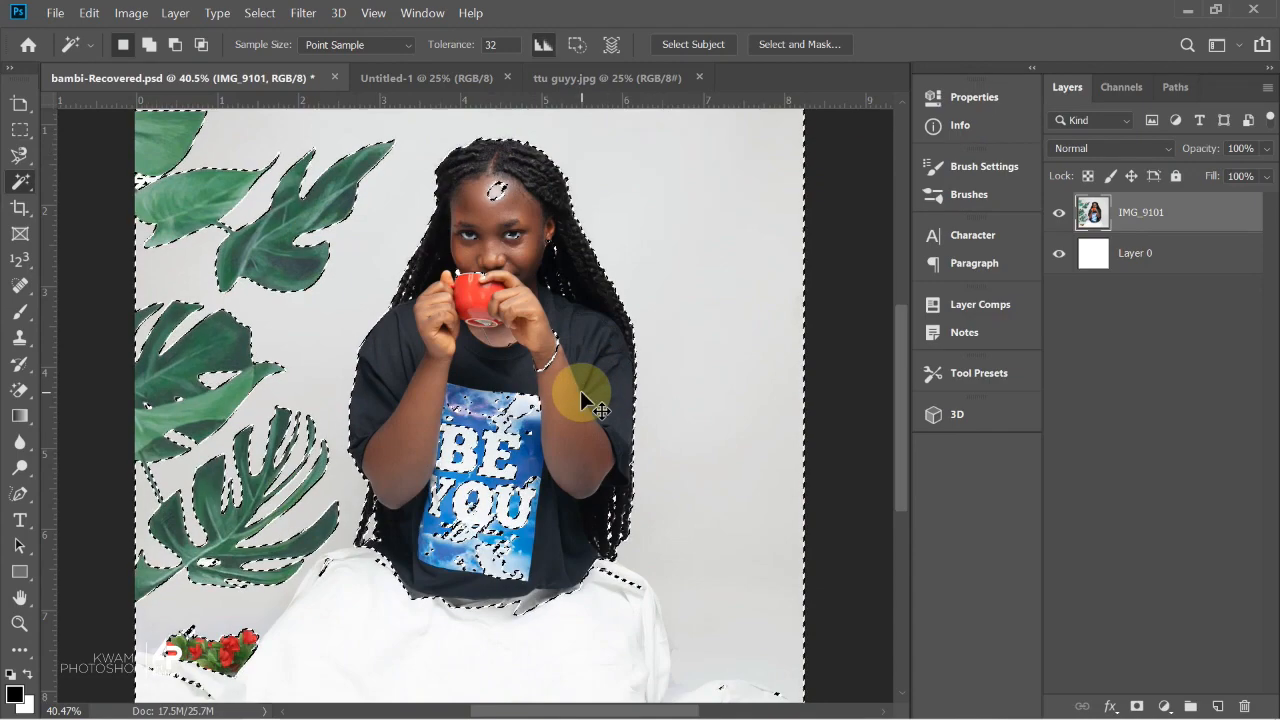
Clear the Magic Wand selection and switch to the ttu guyy.jpg document.
key("ctrl+d")
left_click(585, 77)
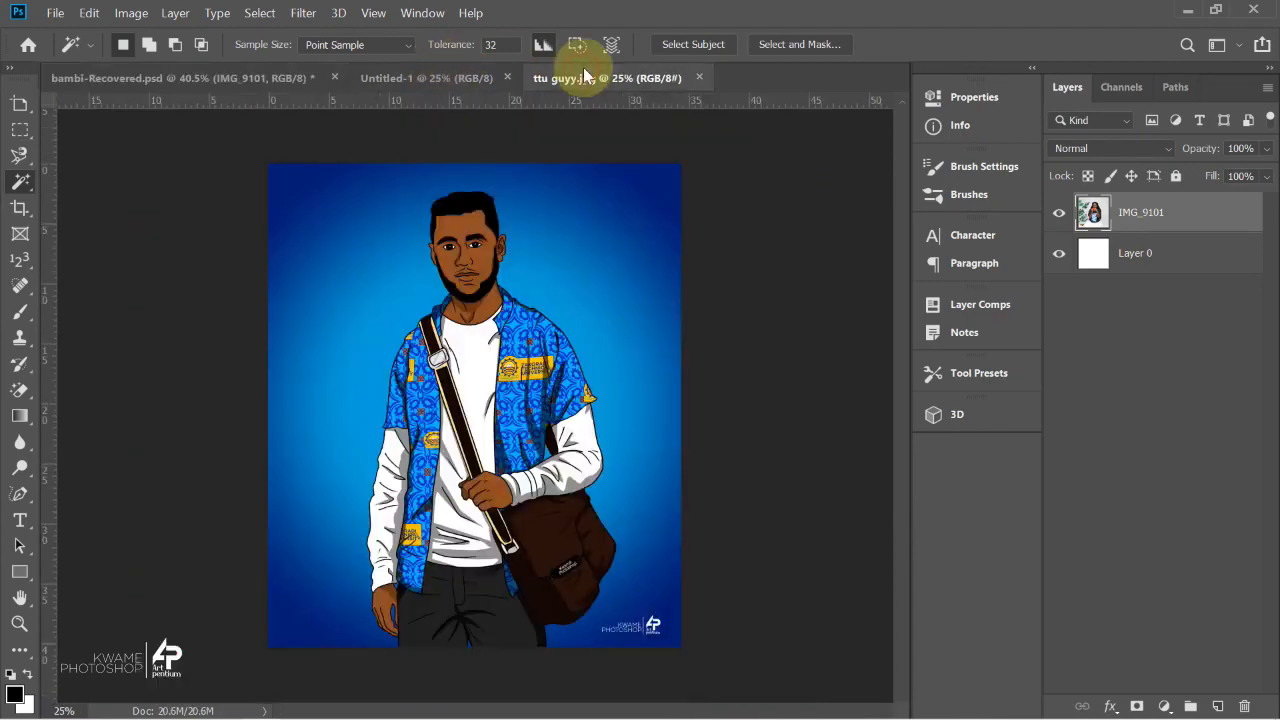
Select bands of the blue gradient background in ttu guyy.jpg with the Magic Wand, using Point Sample and a tolerance of 32.
scroll(586, 250, "up", 2)
scroll(585, 250, "down", 2)
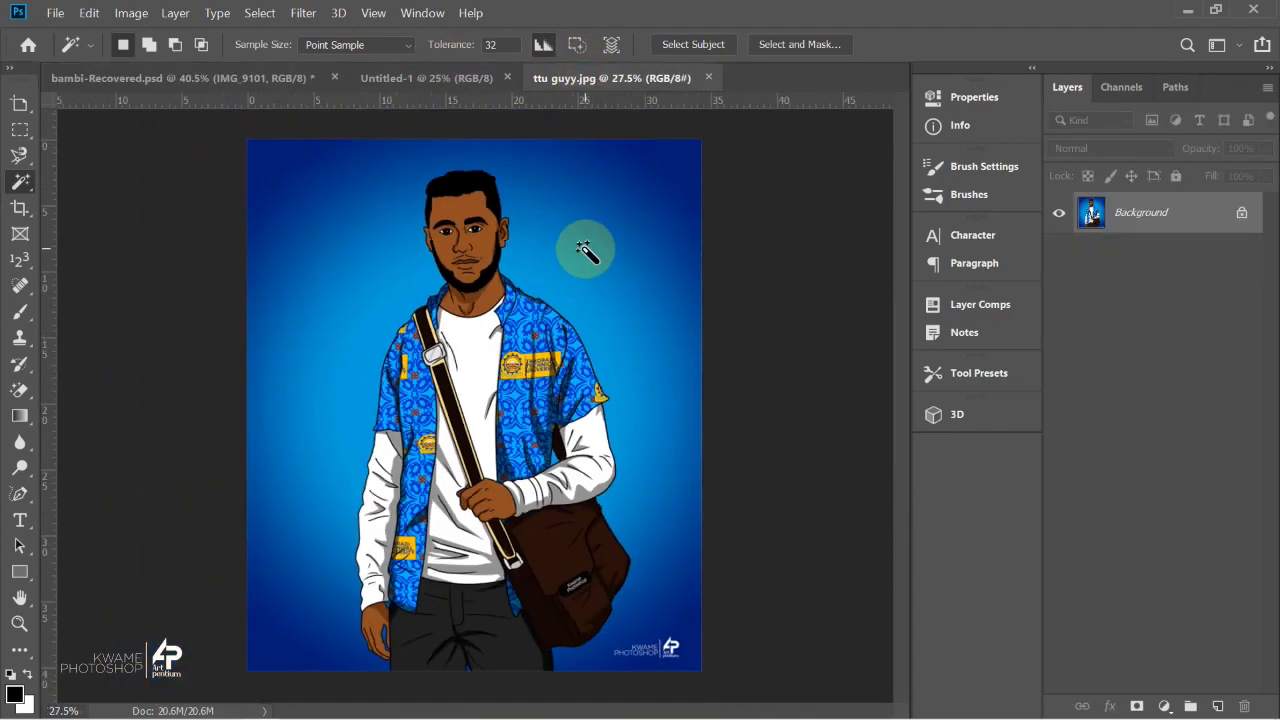
scroll(585, 250, "up", 2)
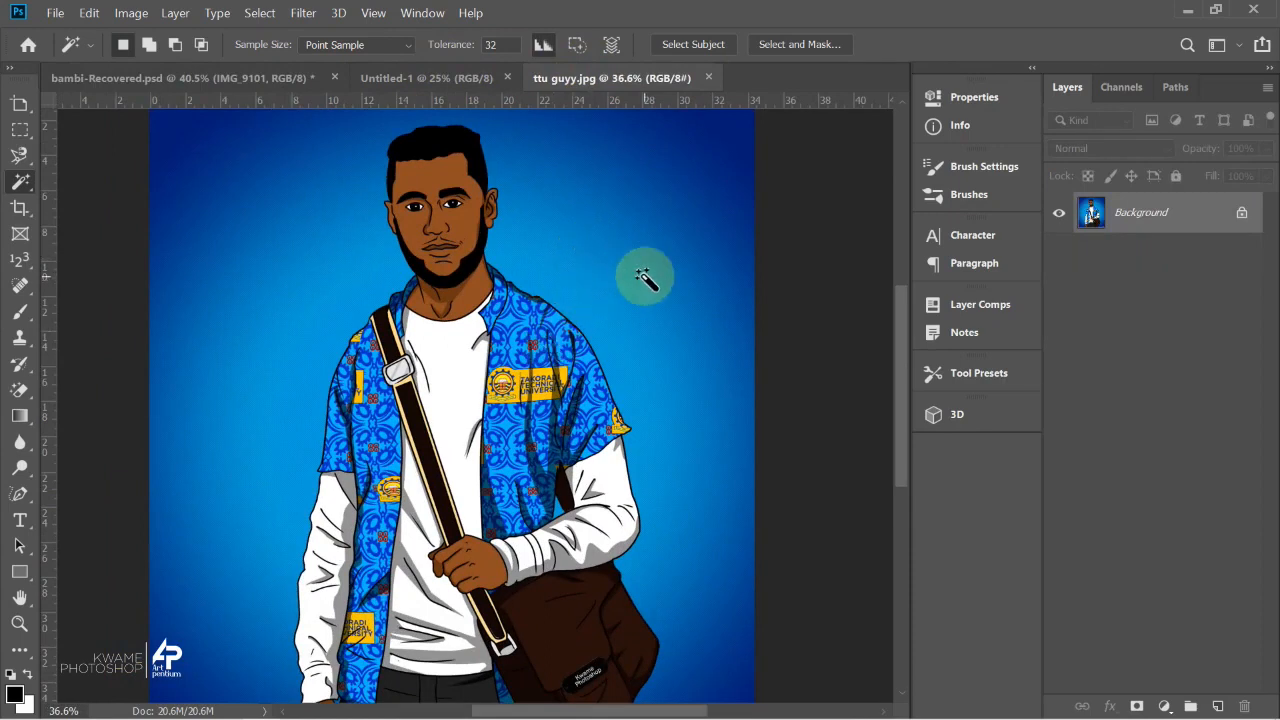
scroll(607, 240, "down", 1)
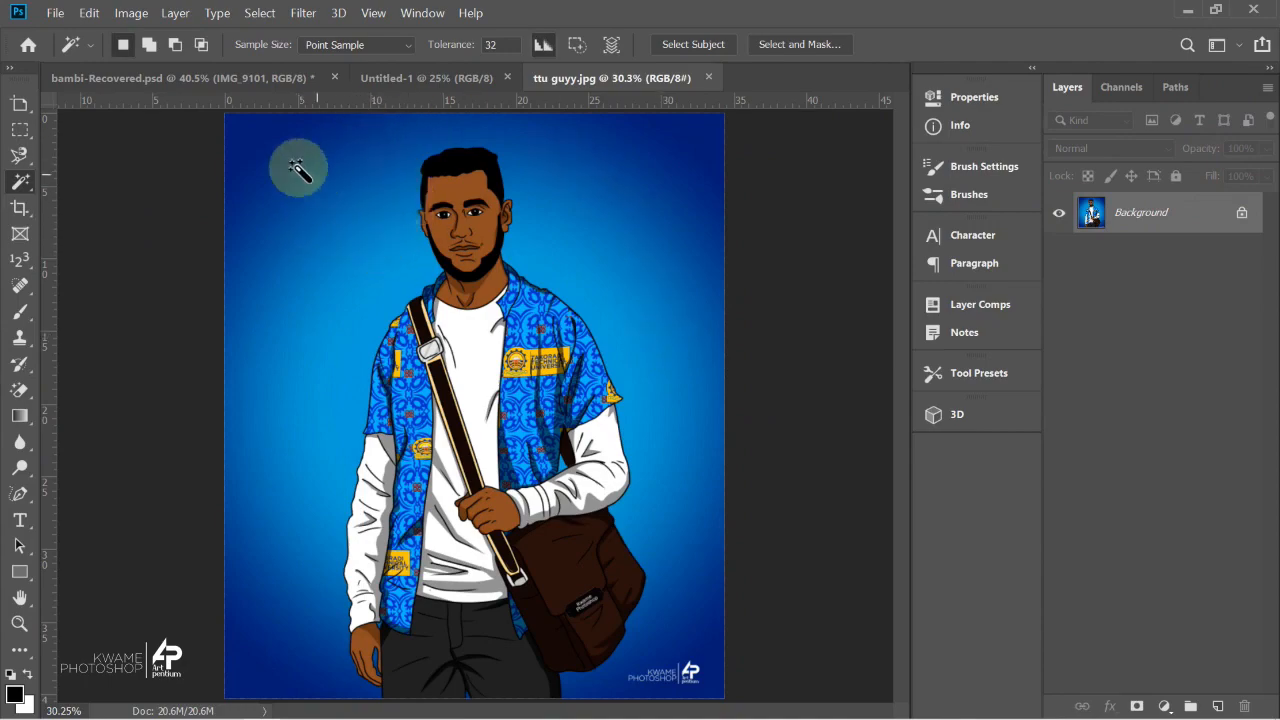
left_click(292, 207)
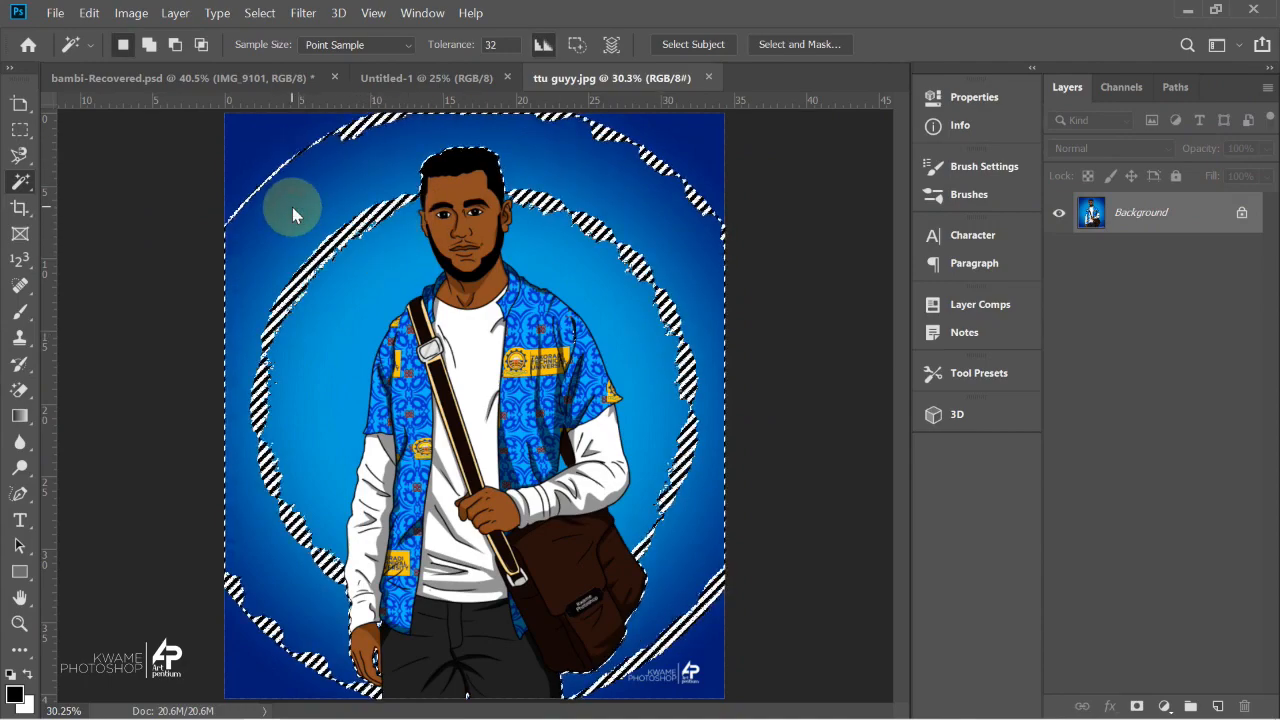
scroll(345, 225, "up", 4)
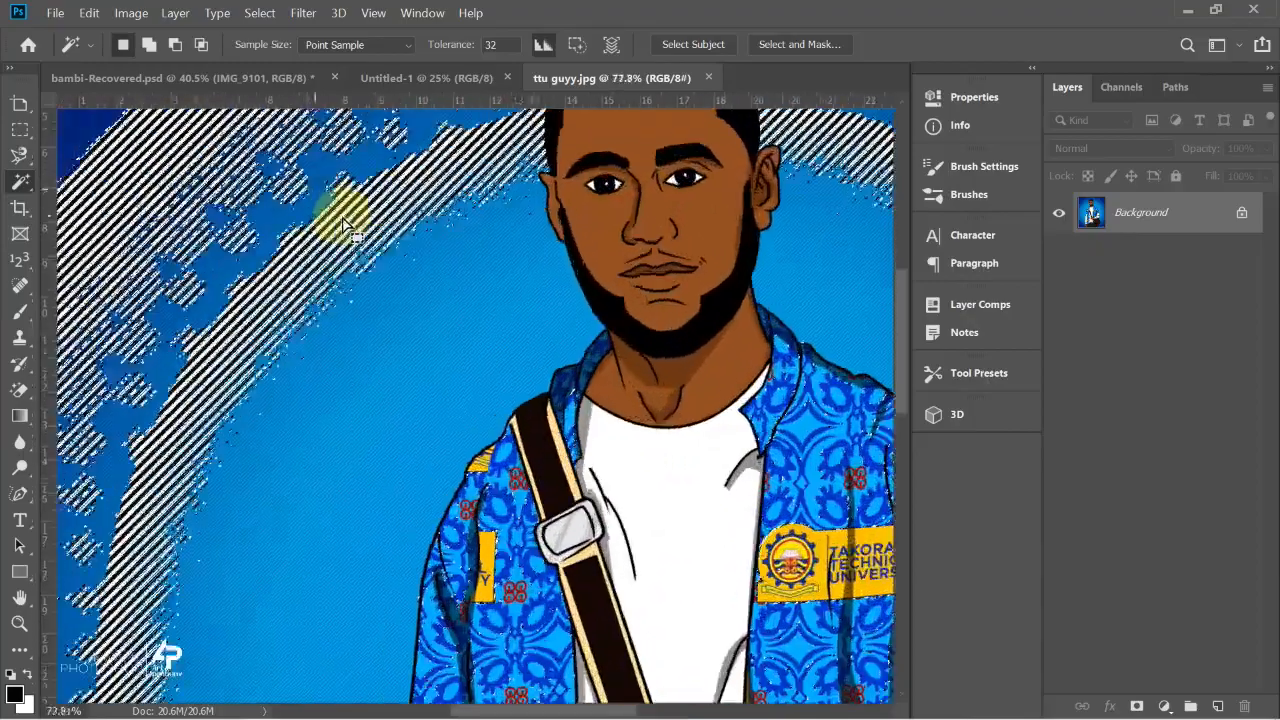
scroll(345, 225, "up", 2)
scroll(343, 220, "down", 4)
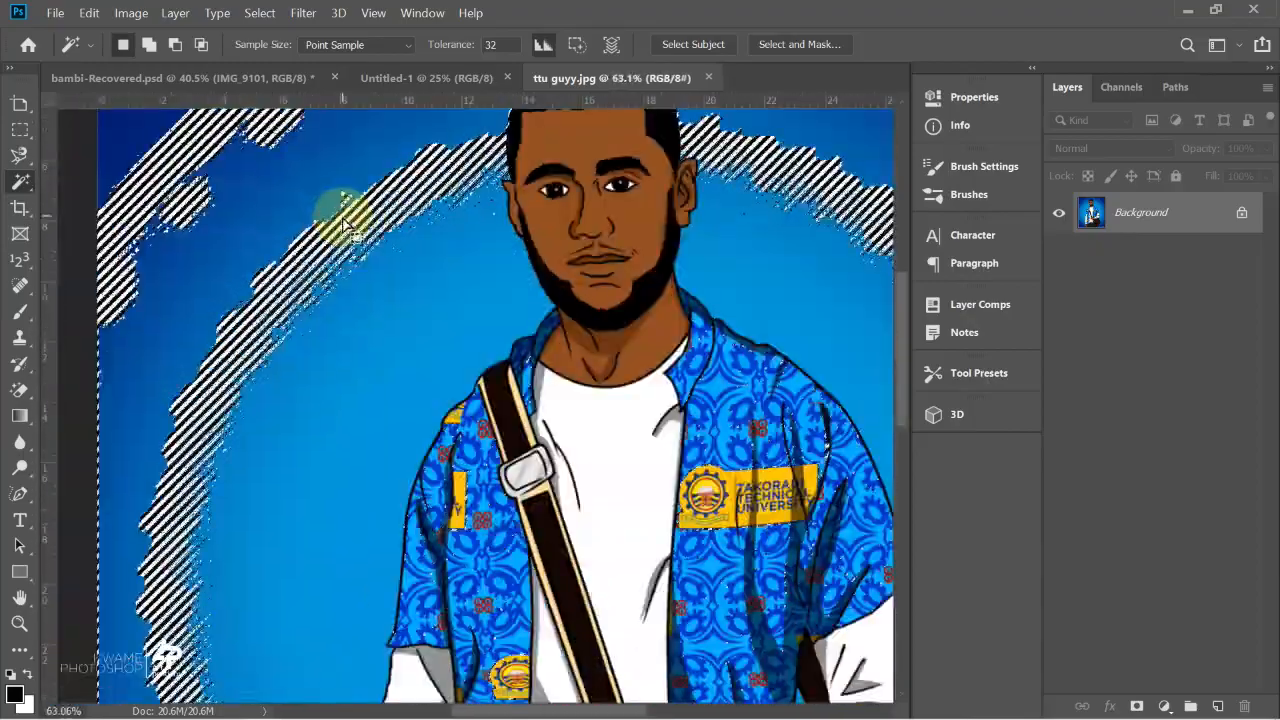
scroll(330, 250, "down", 2)
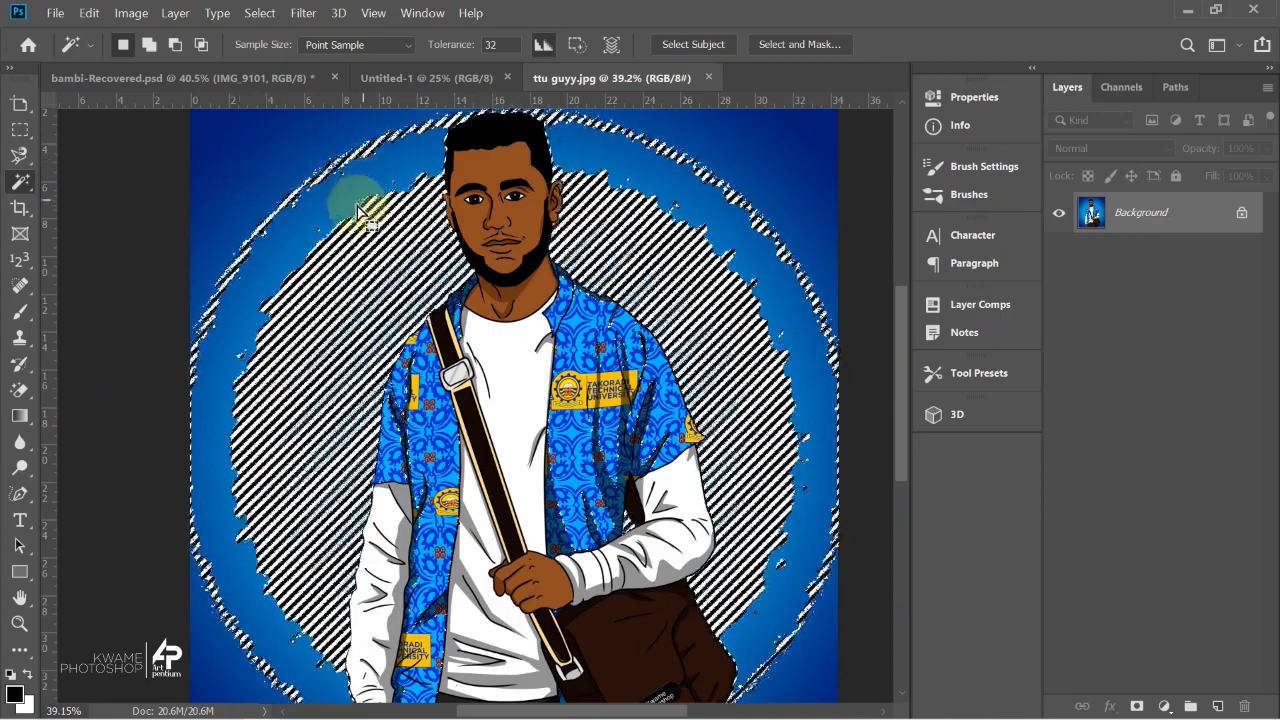
Select the brown skin of the illustrated man's face with the Magic Wand, examine the selection edges up close, and deselect.
left_click(508, 160)
scroll(508, 165, "up", 6)
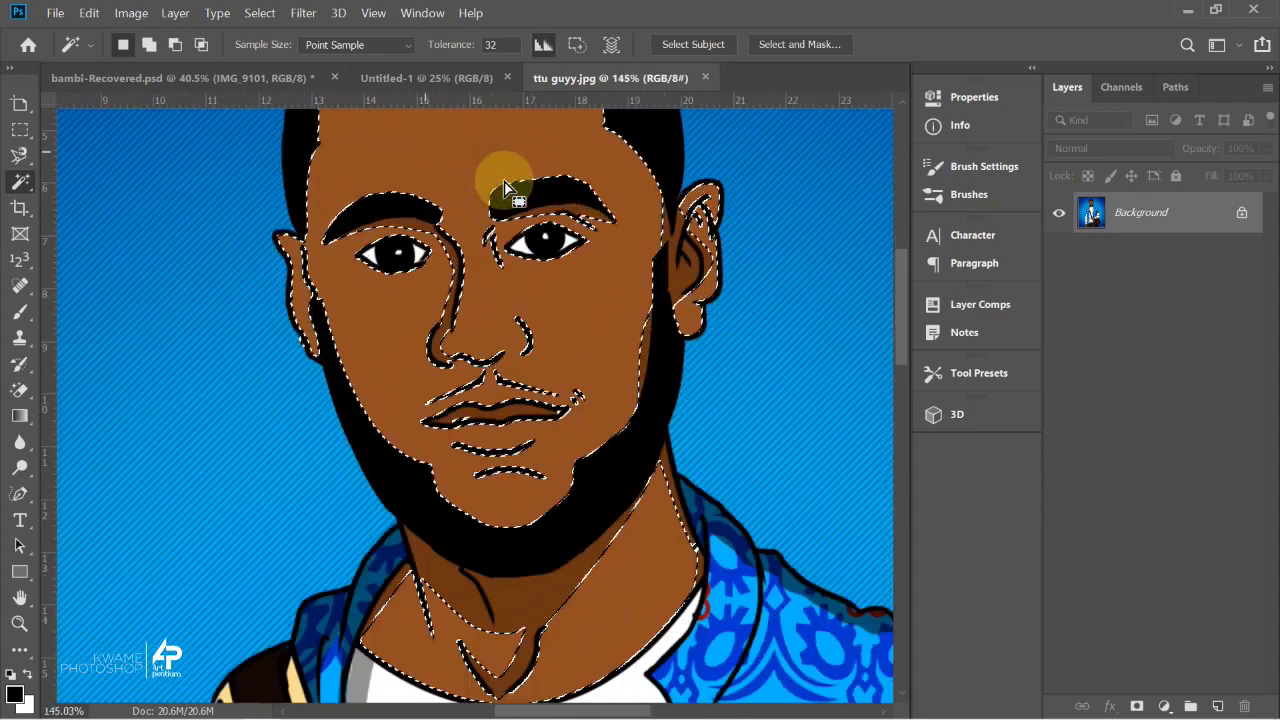
scroll(506, 190, "up", 3)
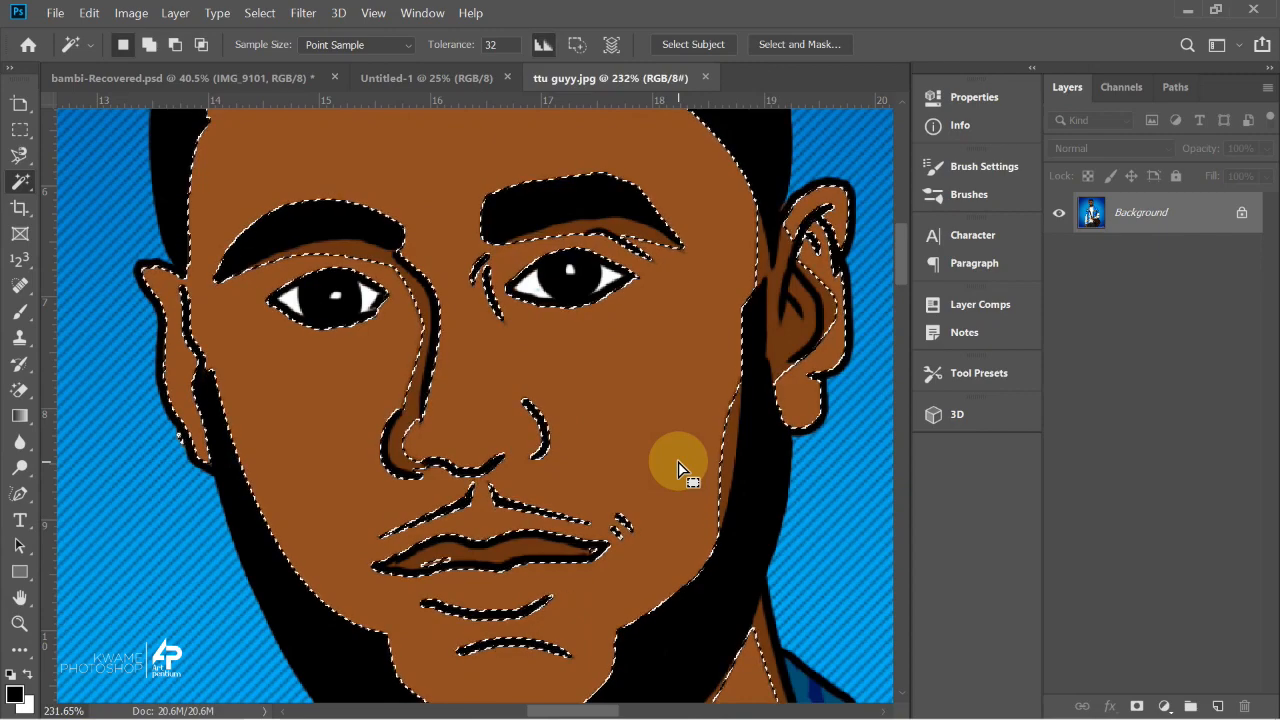
scroll(610, 343, "down", 10)
scroll(539, 383, "up", 5)
key("ctrl+d")
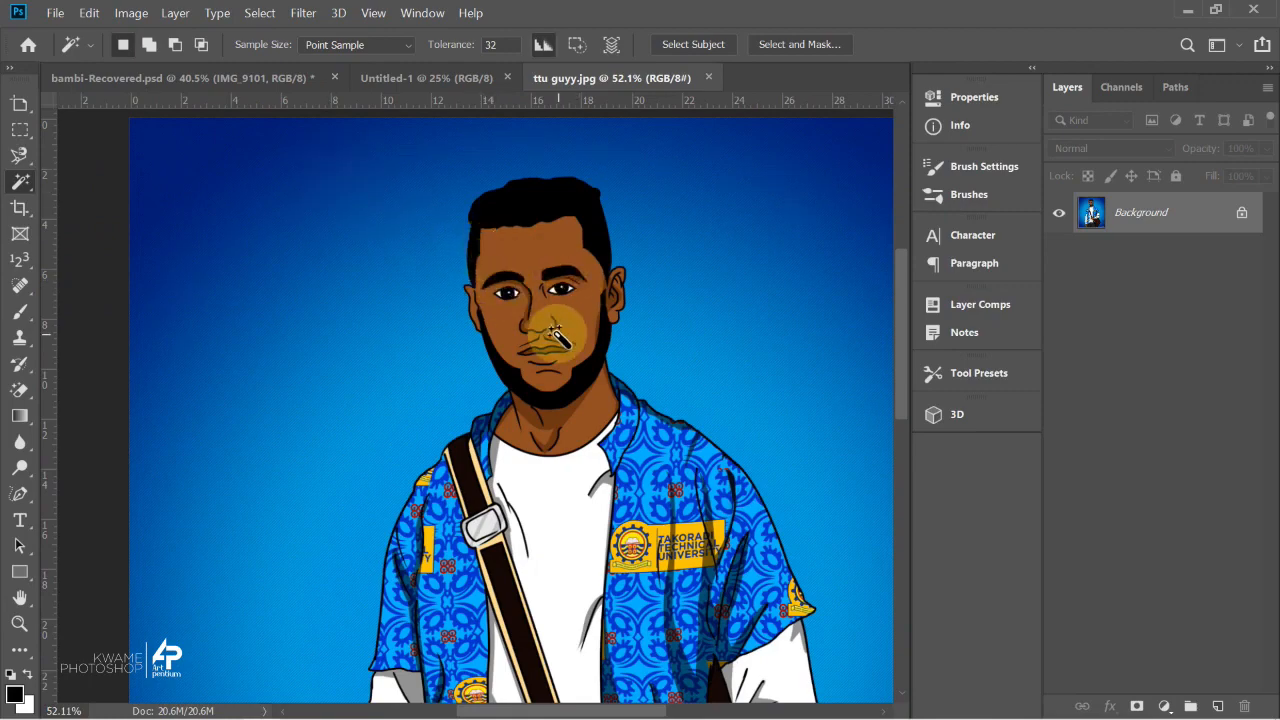
Select the white shirt areas of the illustrated man with the Magic Wand, inspect the lower body, and clear the selection.
left_click_drag(574, 418, 469, 228)
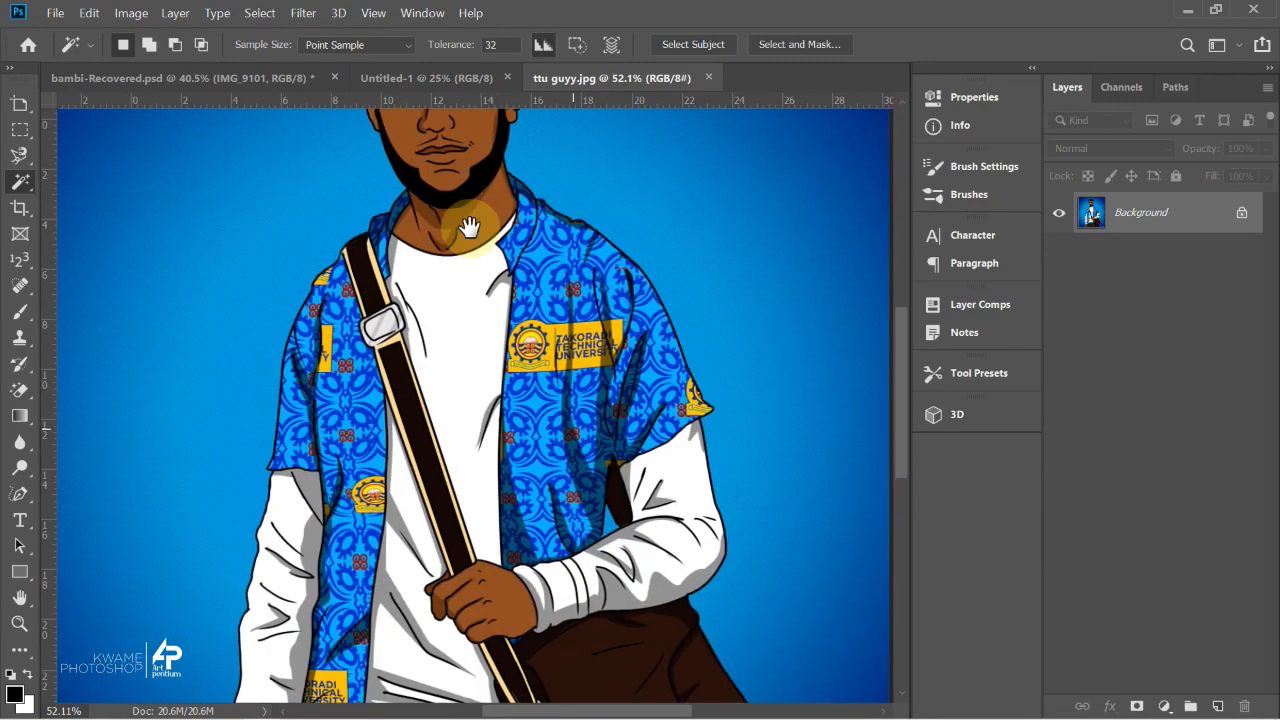
left_click(451, 356)
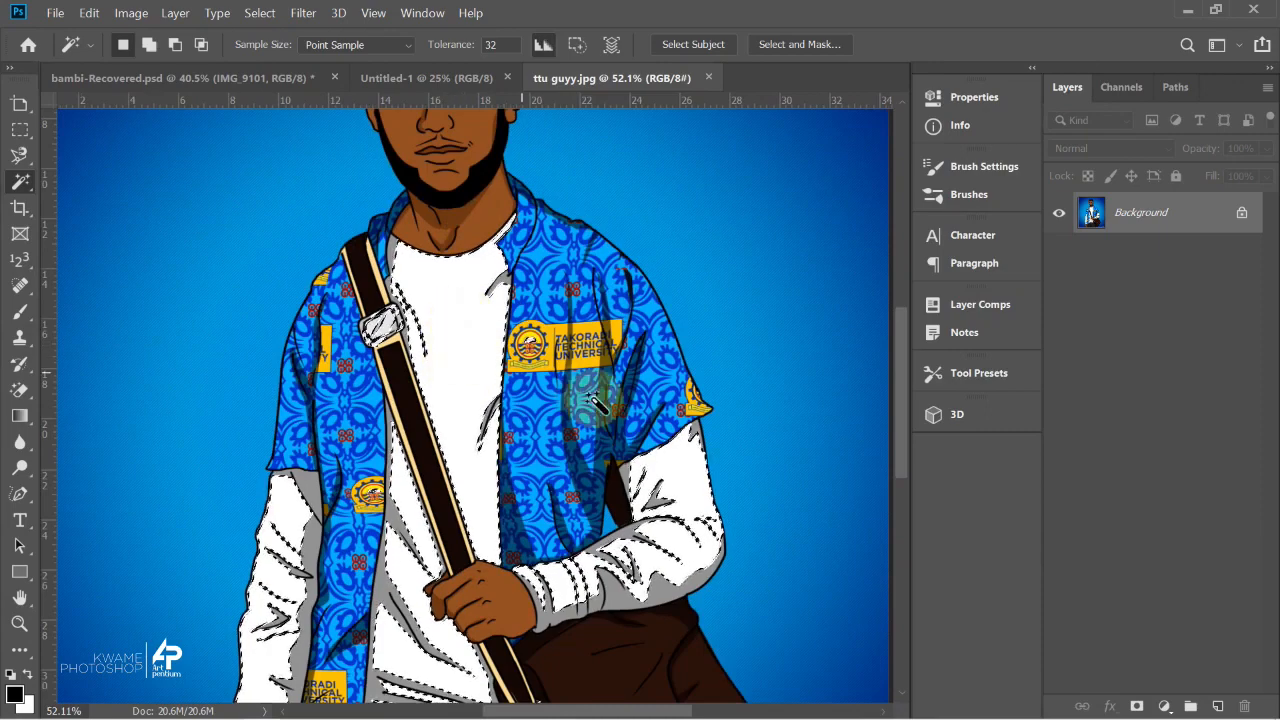
left_click_drag(531, 486, 500, 318)
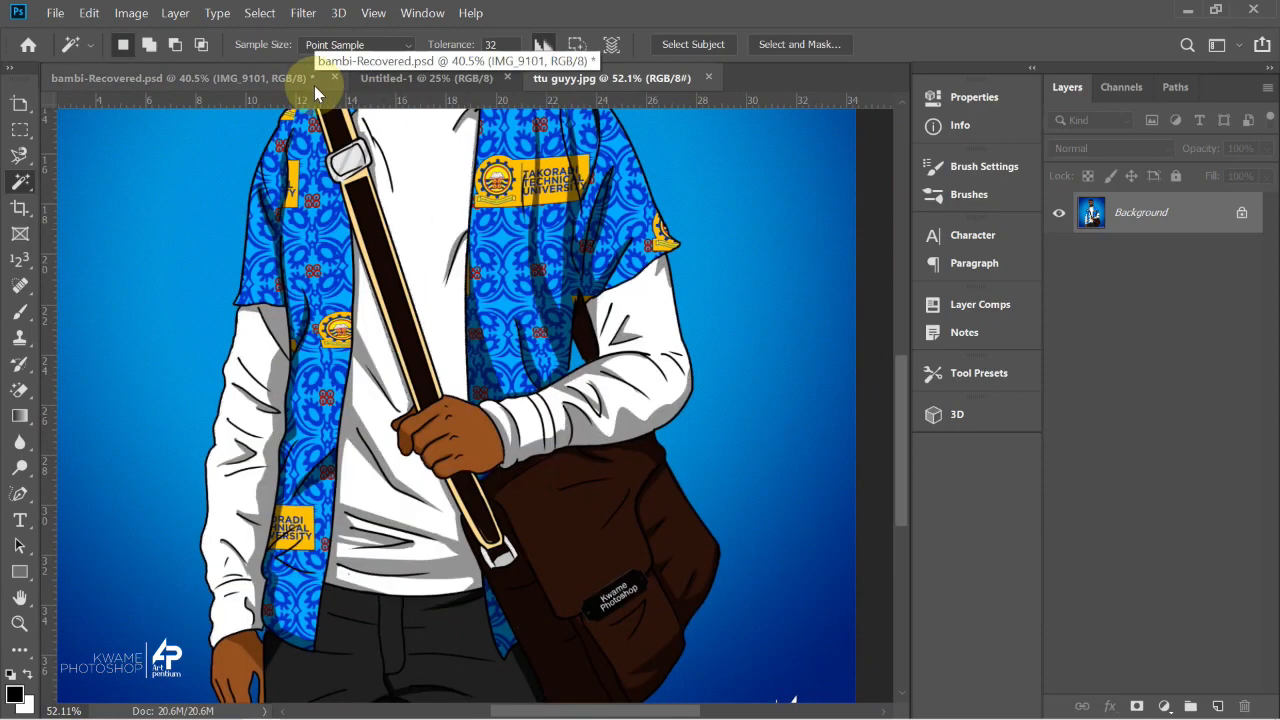
Switch to the bambi-Recovered.psd document and activate the Move tool in place of the Artboard tool.
left_click(256, 77)
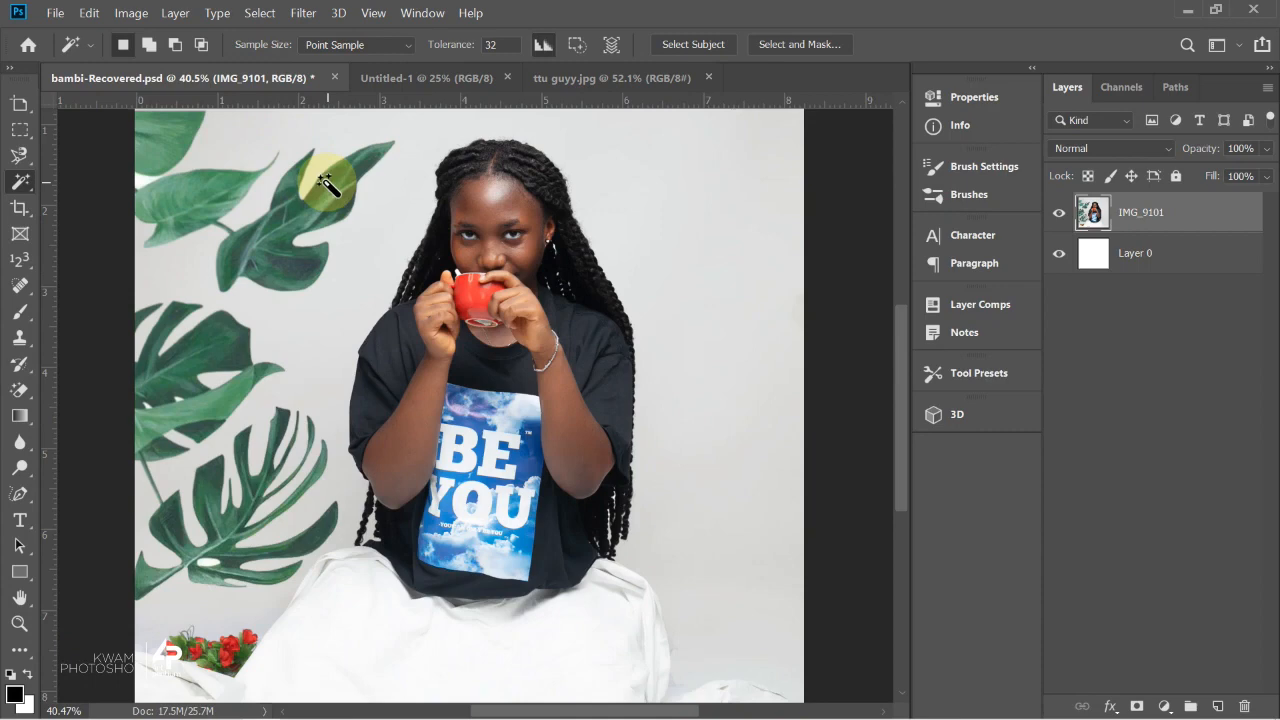
key("v")
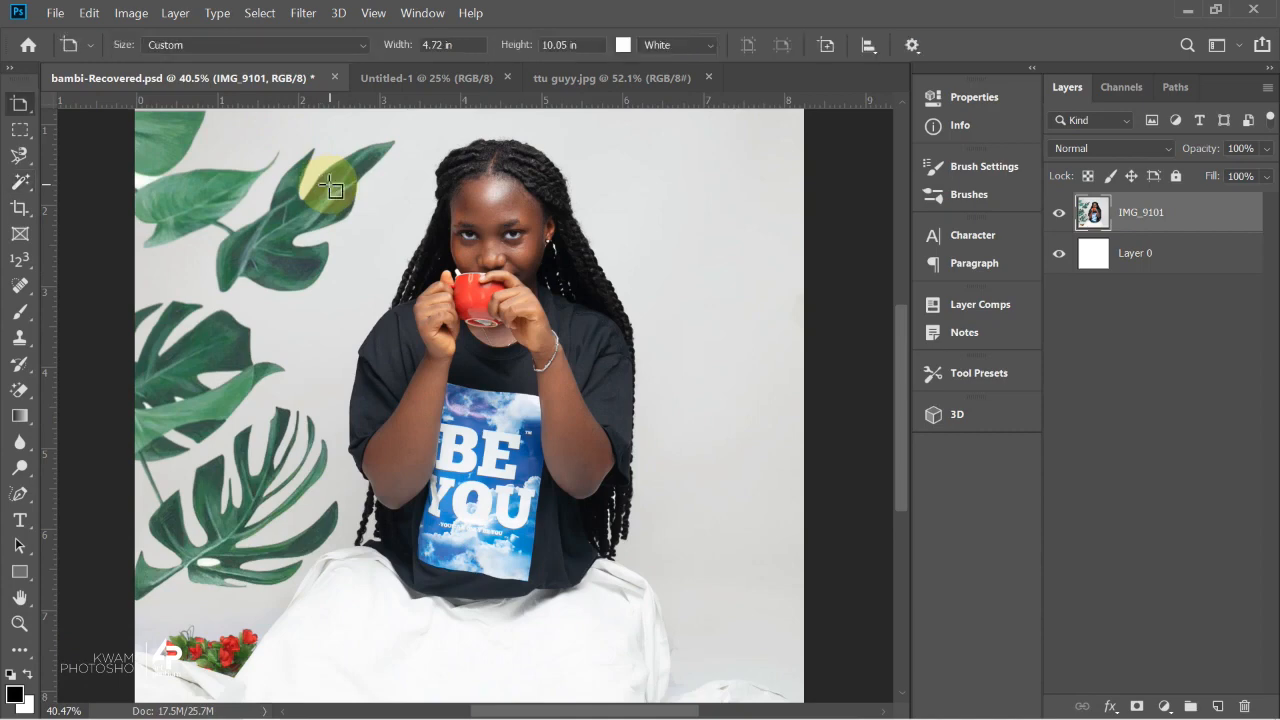
right_click(19, 103)
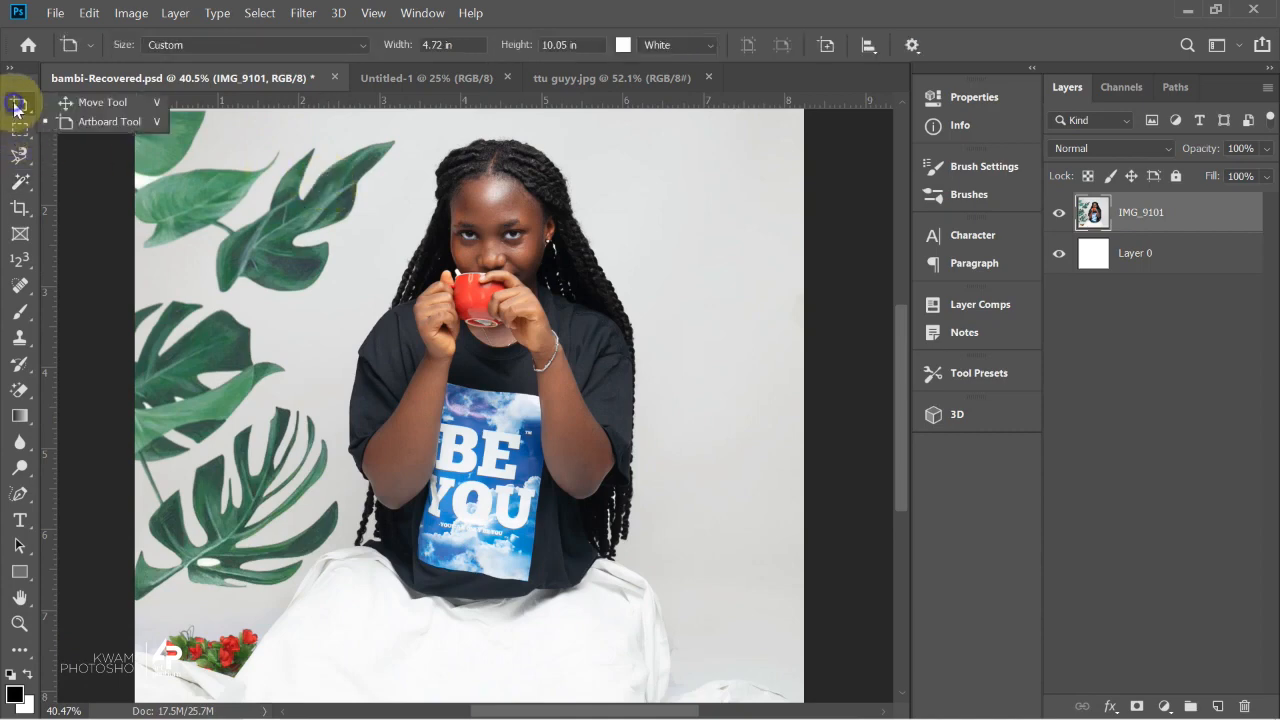
left_click(80, 102)
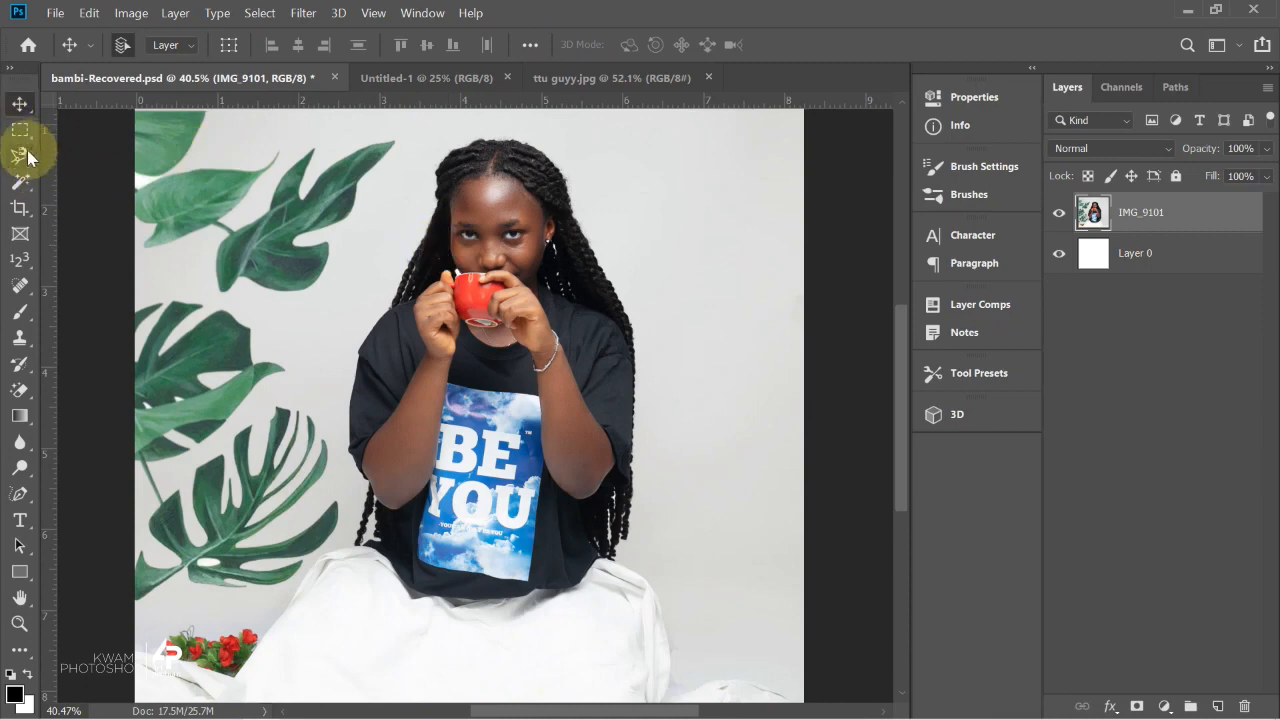
Crop the portrait on all four sides to about 5.2 by 6.4 in around the seated subject, and undo the crop.
left_click(19, 209)
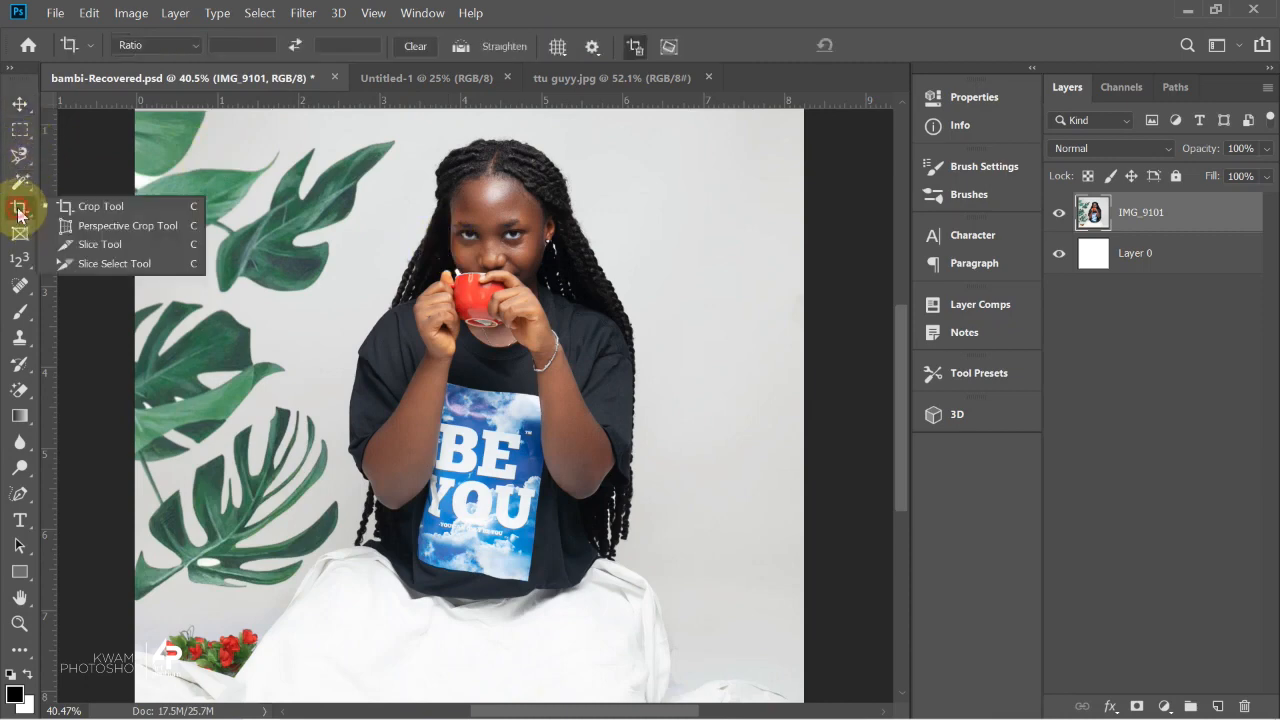
left_click(113, 208)
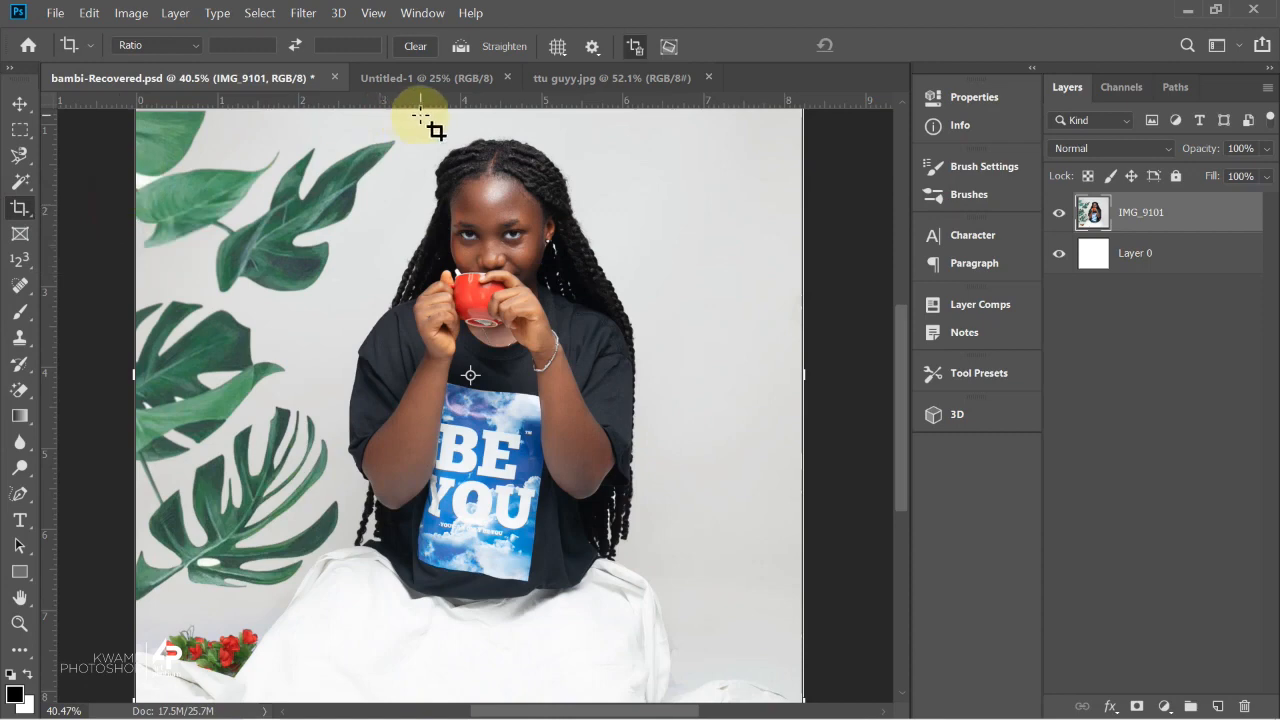
scroll(422, 168, "down", 3)
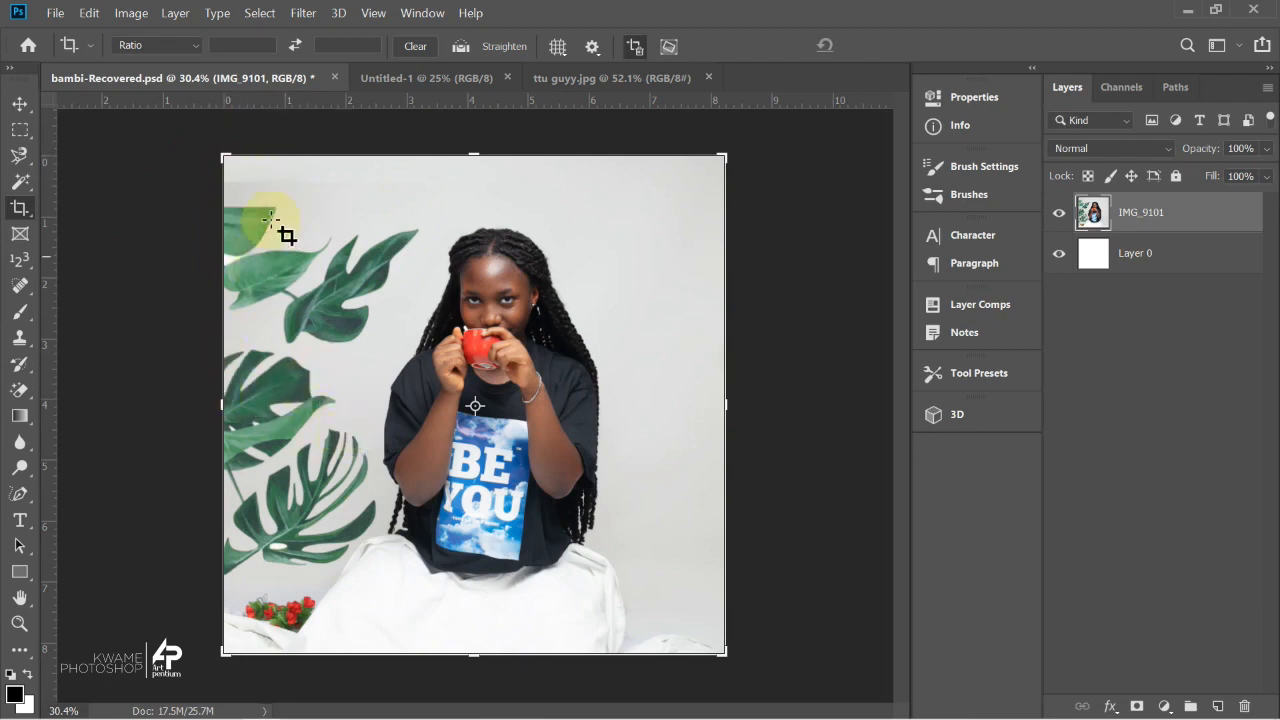
left_click_drag(218, 402, 272, 412)
left_click_drag(476, 153, 477, 185)
left_click_drag(672, 388, 643, 423)
left_click_drag(486, 617, 474, 600)
key("Return")
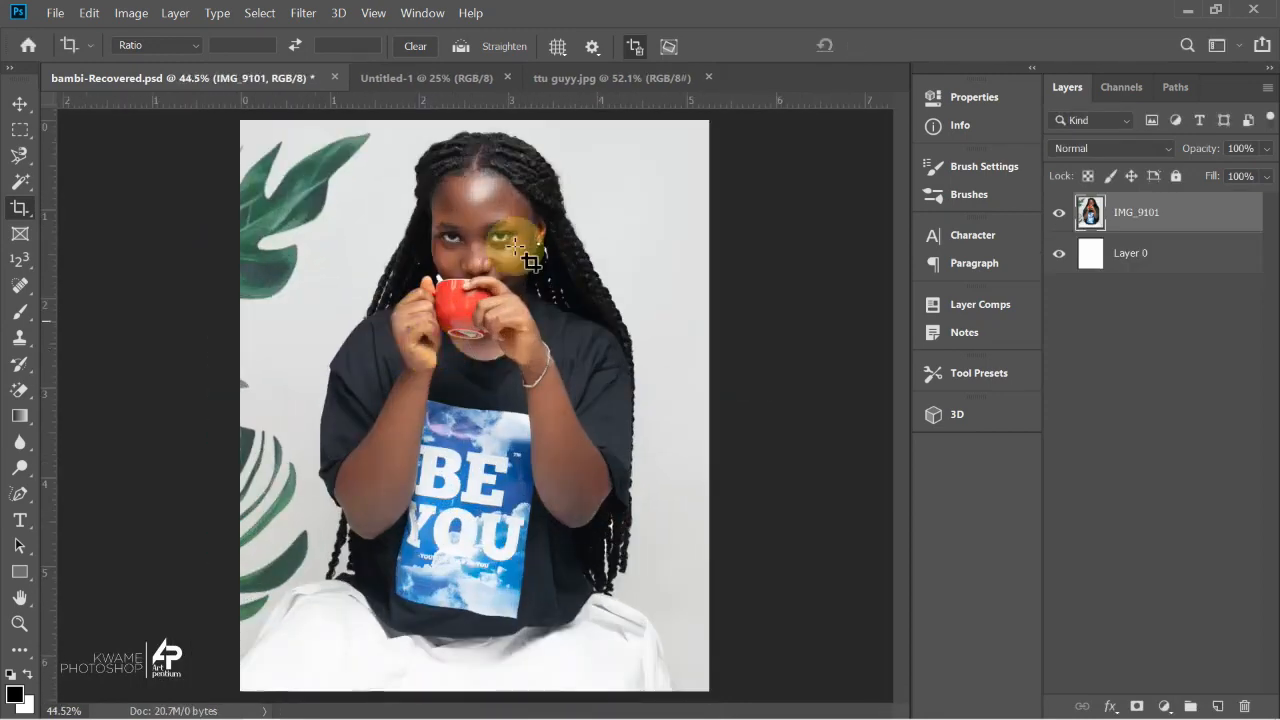
scroll(512, 175, "down", 3)
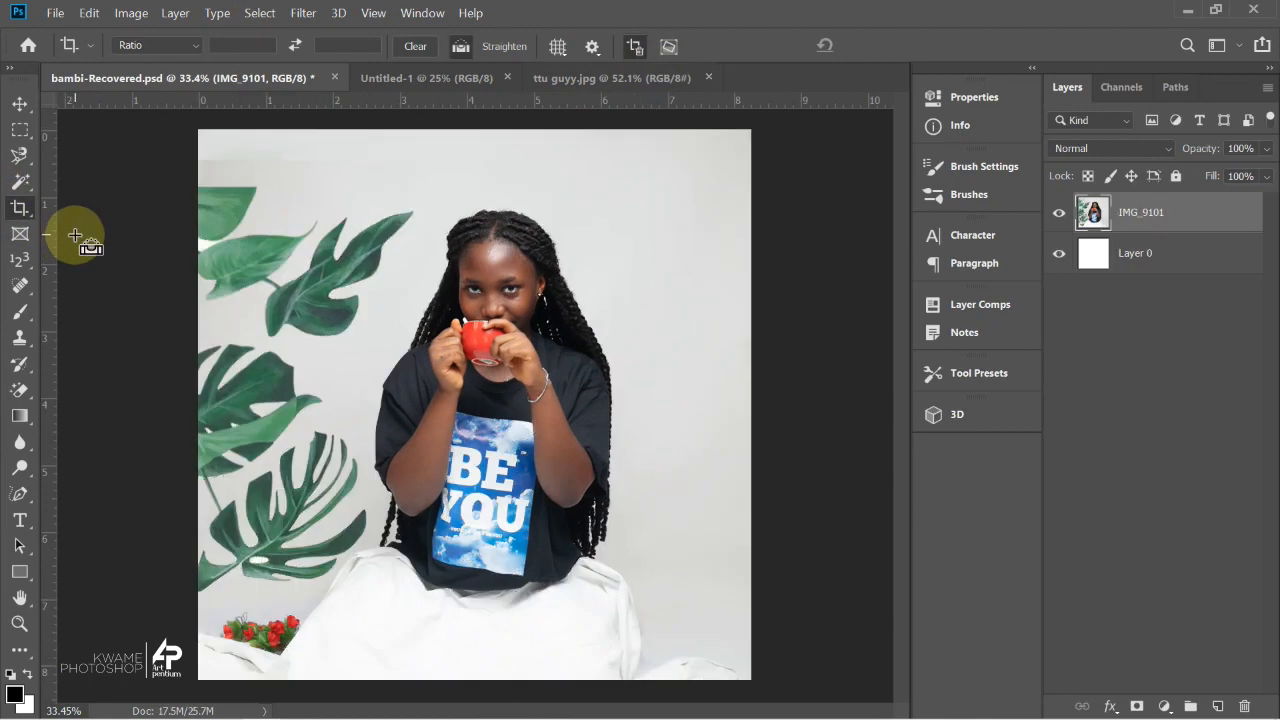
key("ctrl+d")
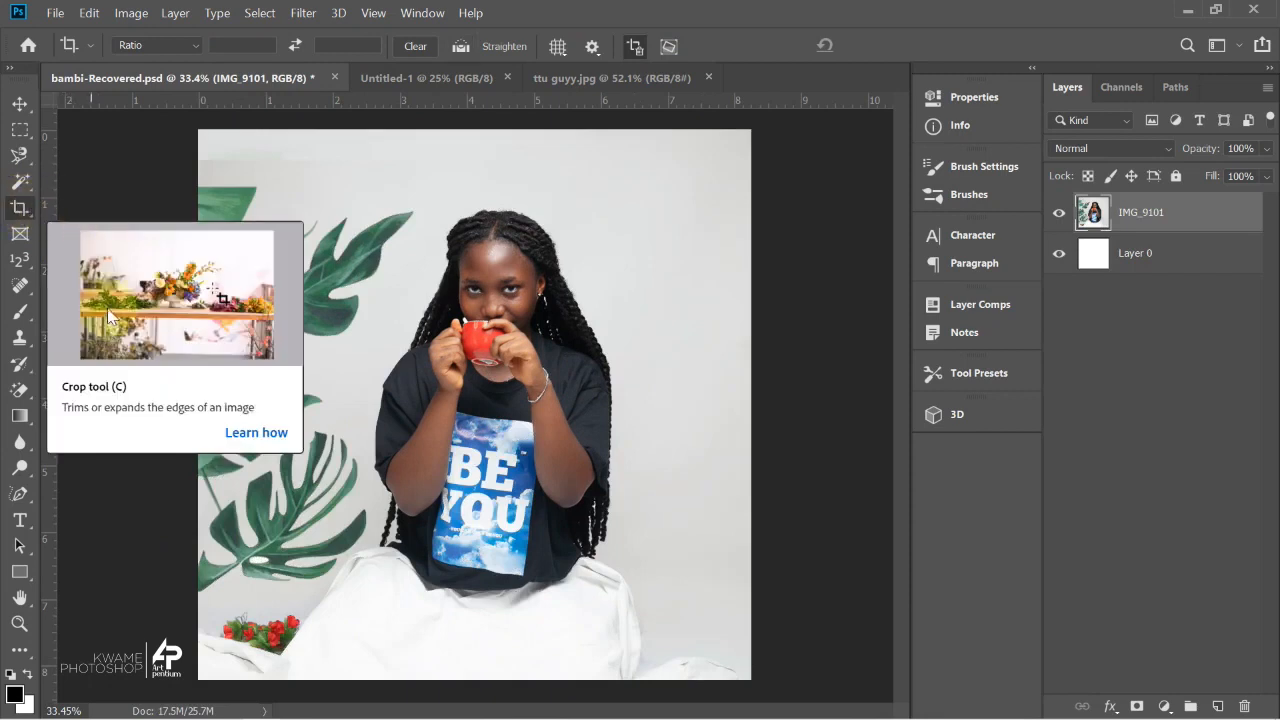
Crop the portrait again, more tightly, to about 4.2 by 6.4 in around the subject, and undo the crop.
left_click(20, 212)
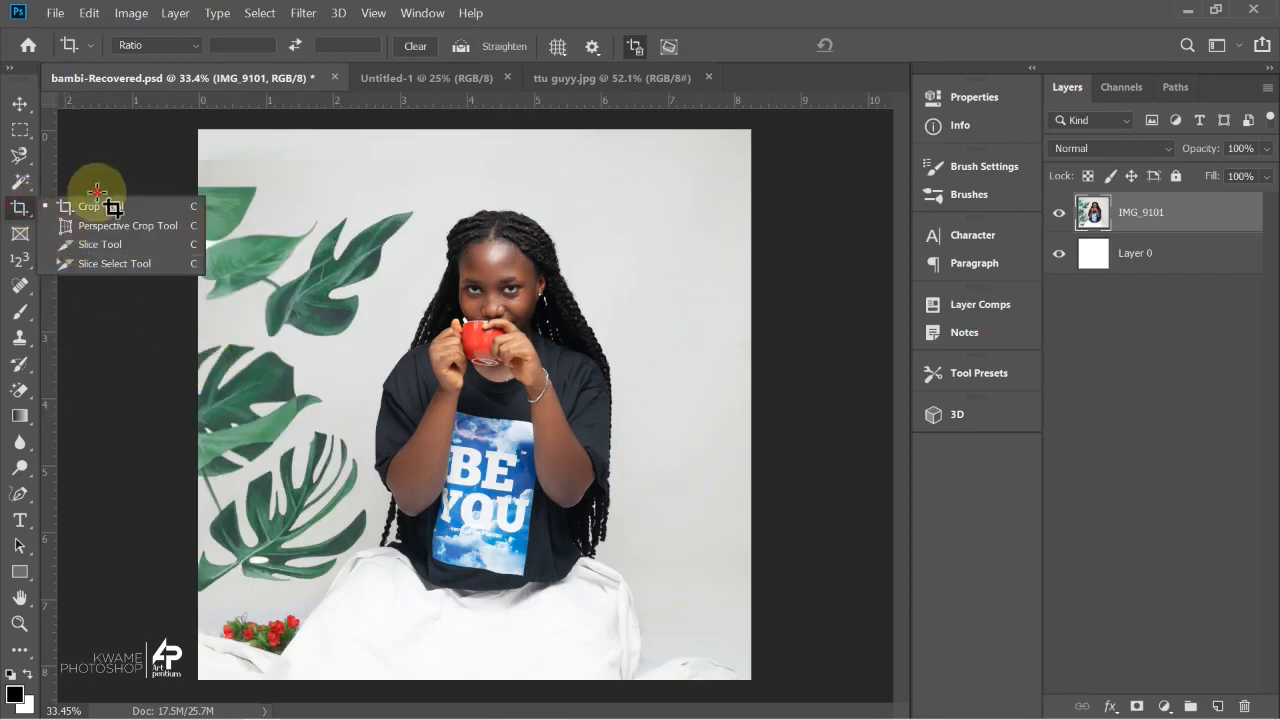
left_click(97, 206)
left_click(223, 170)
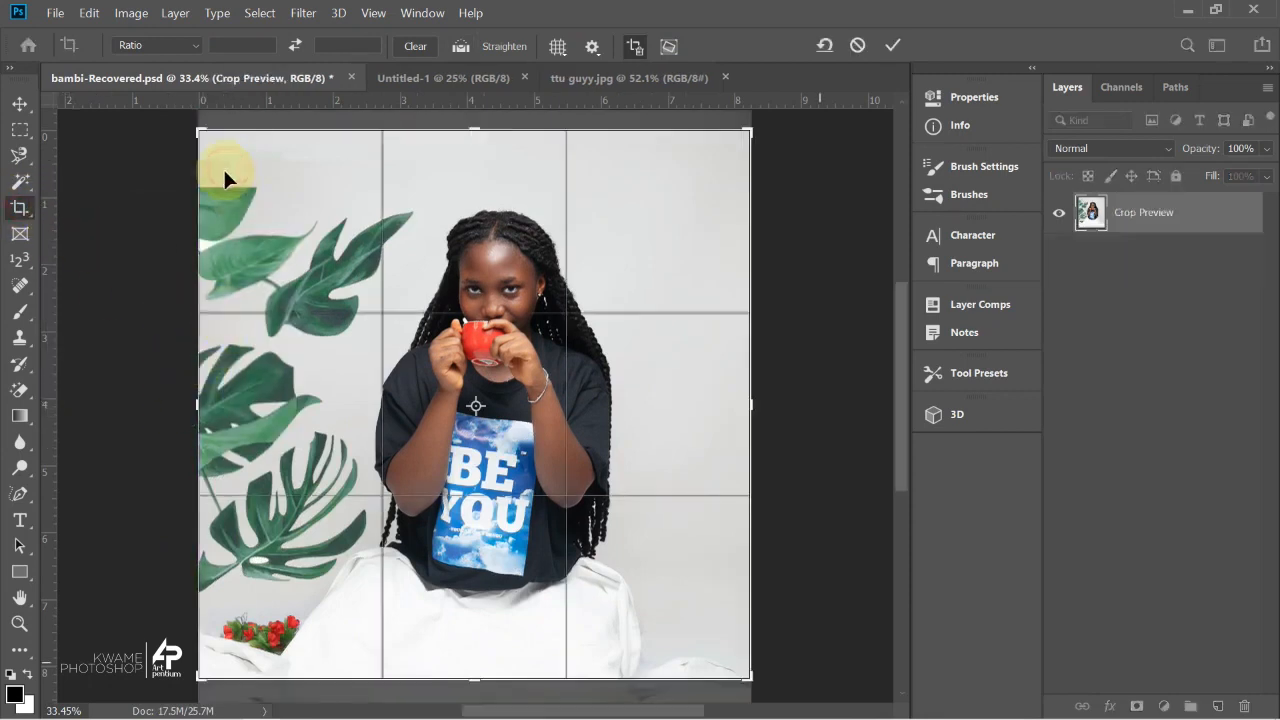
left_click_drag(199, 399, 272, 398)
left_click_drag(470, 126, 472, 161)
left_click_drag(716, 402, 662, 424)
left_click_drag(295, 404, 335, 418)
left_click_drag(500, 654, 506, 617)
key("Return")
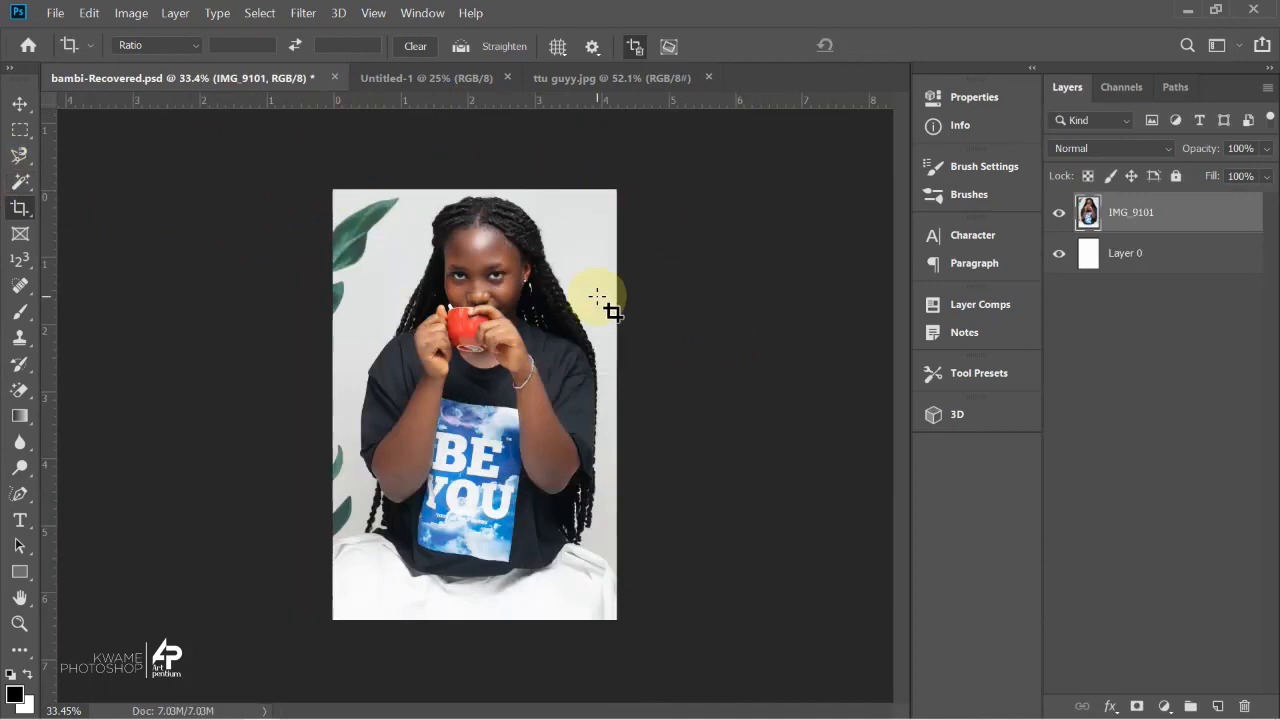
key("ctrl+z")
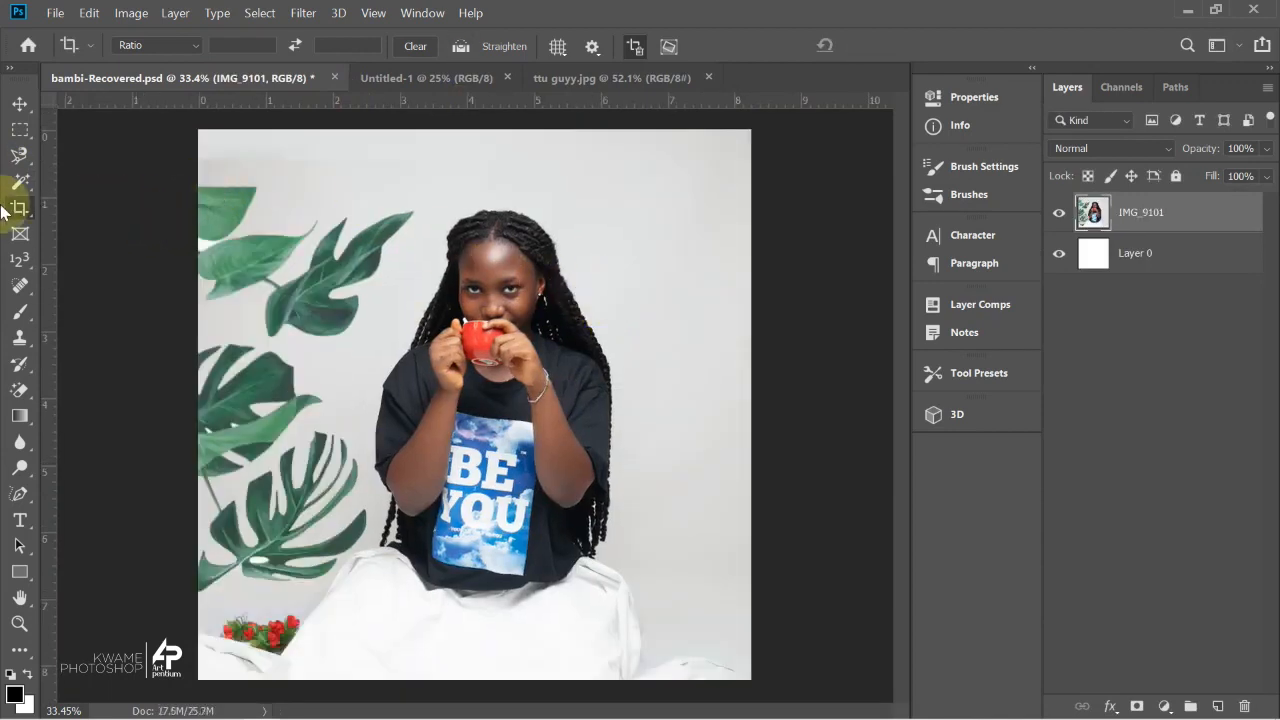
Draw a rectangular frame about 6.6 by 7.9 in on the blank Untitled-1 page with the Frame tool.
right_click(17, 208)
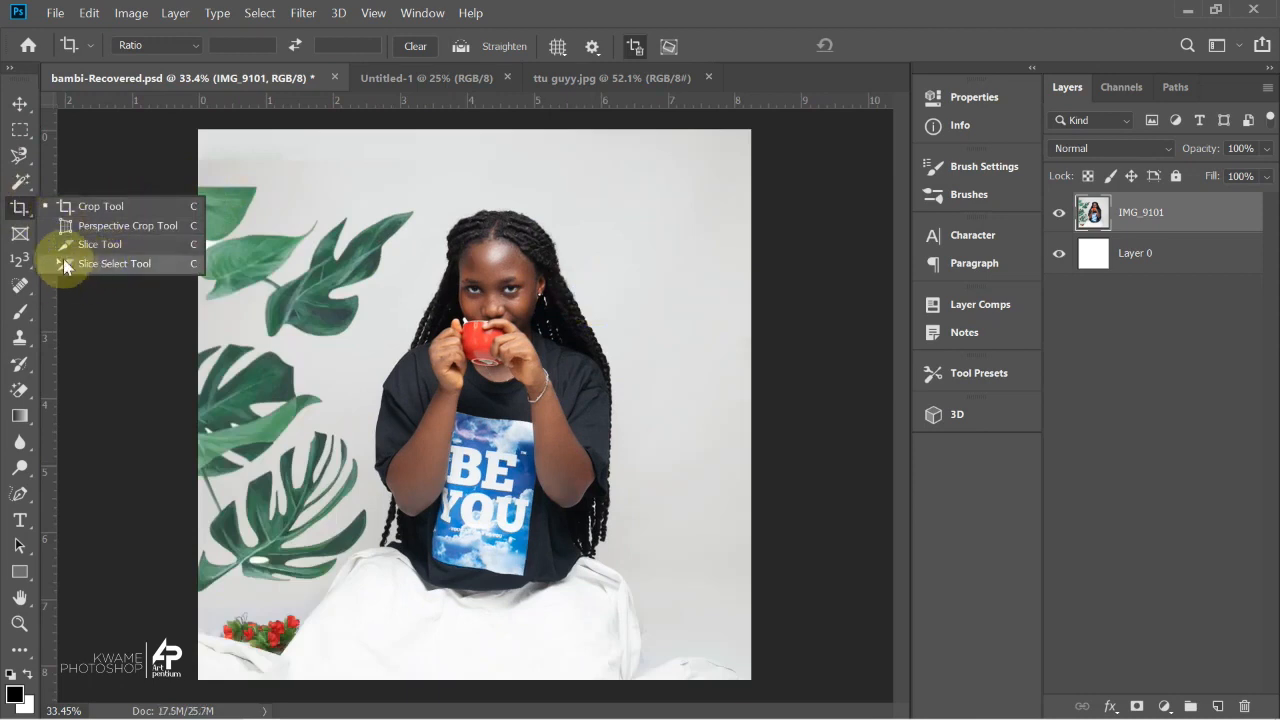
left_click(12, 234)
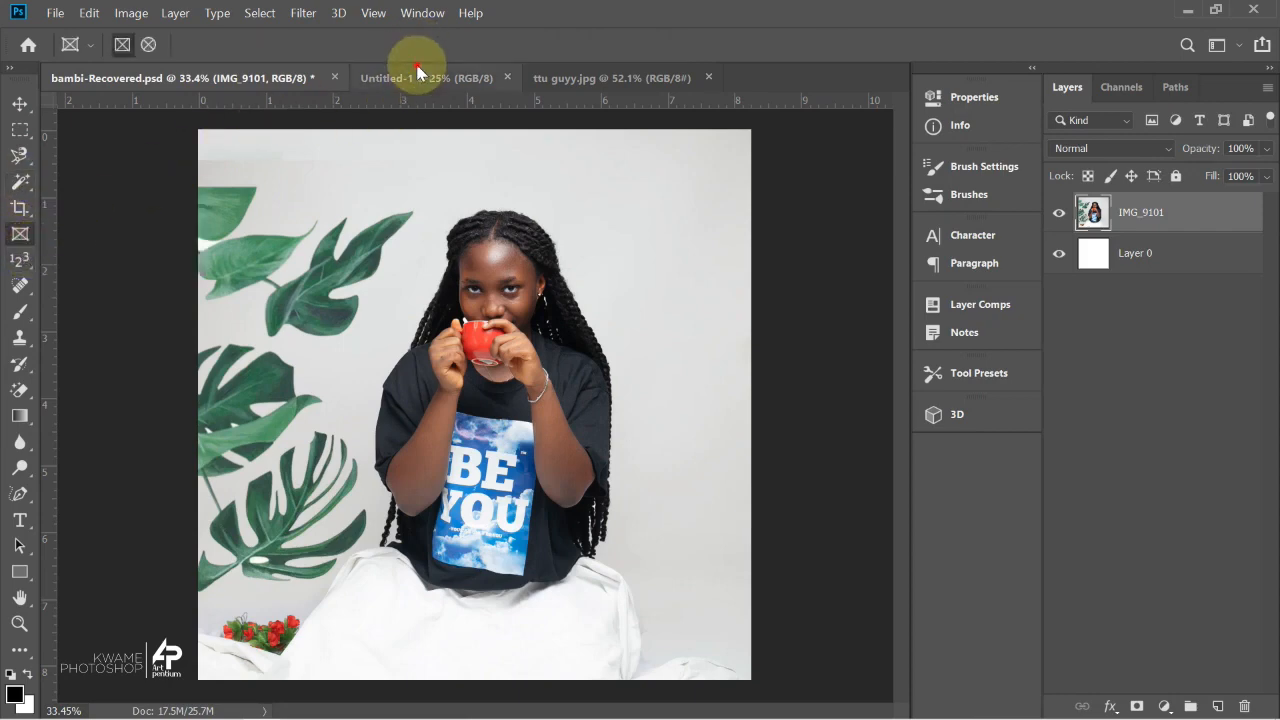
left_click(370, 80)
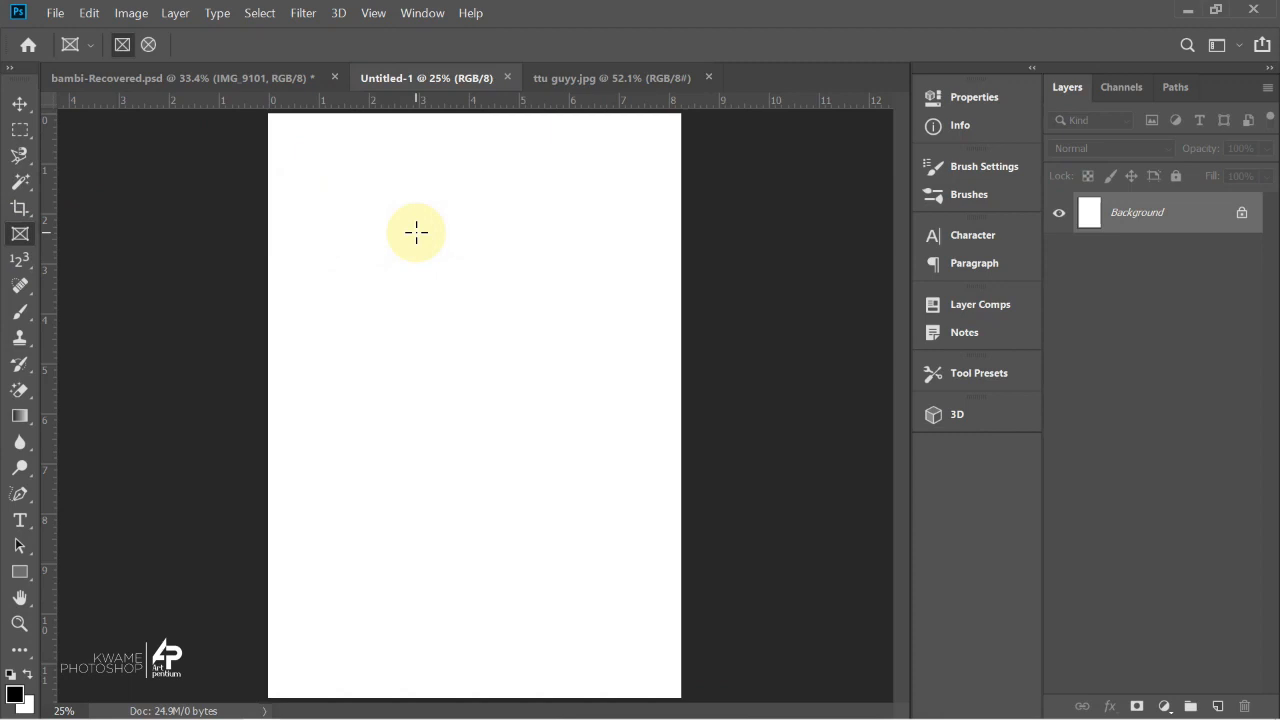
scroll(341, 228, "down", 1)
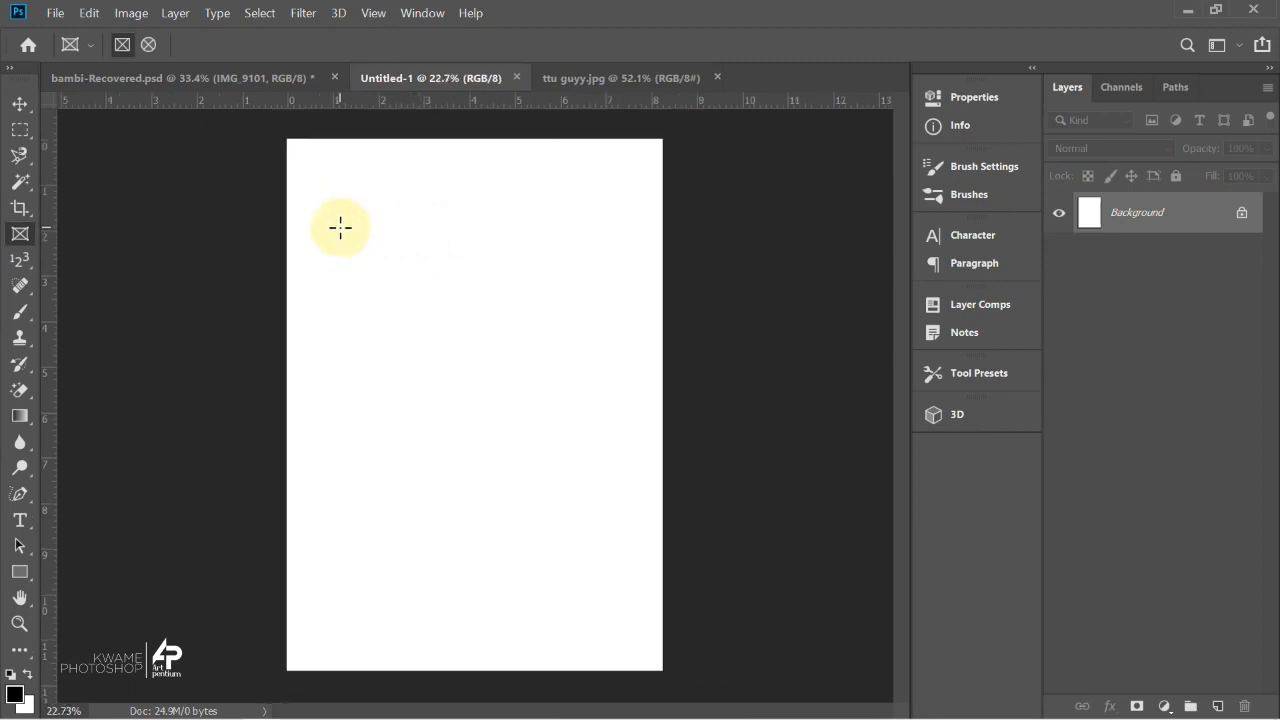
left_click_drag(325, 196, 622, 550)
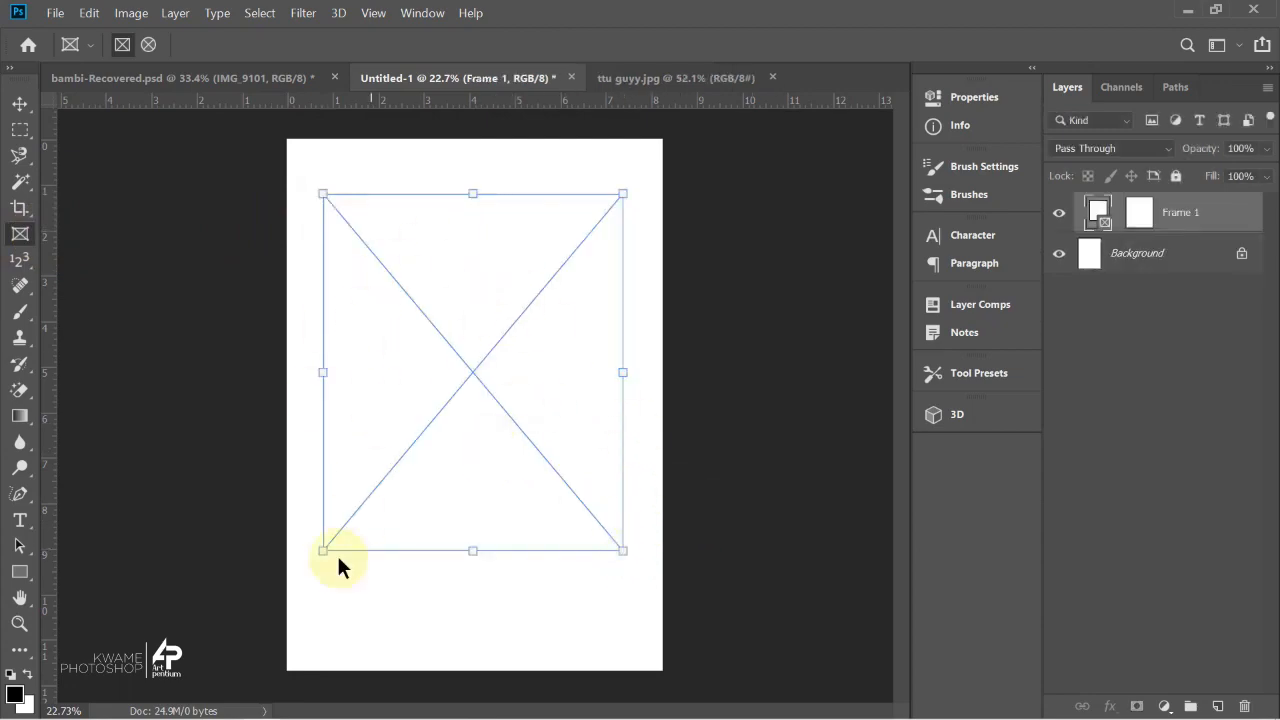
Place the ttu image of the man in the yellow patterned jacket from the Art pentium folder into the frame.
mouse_move(242, 718)
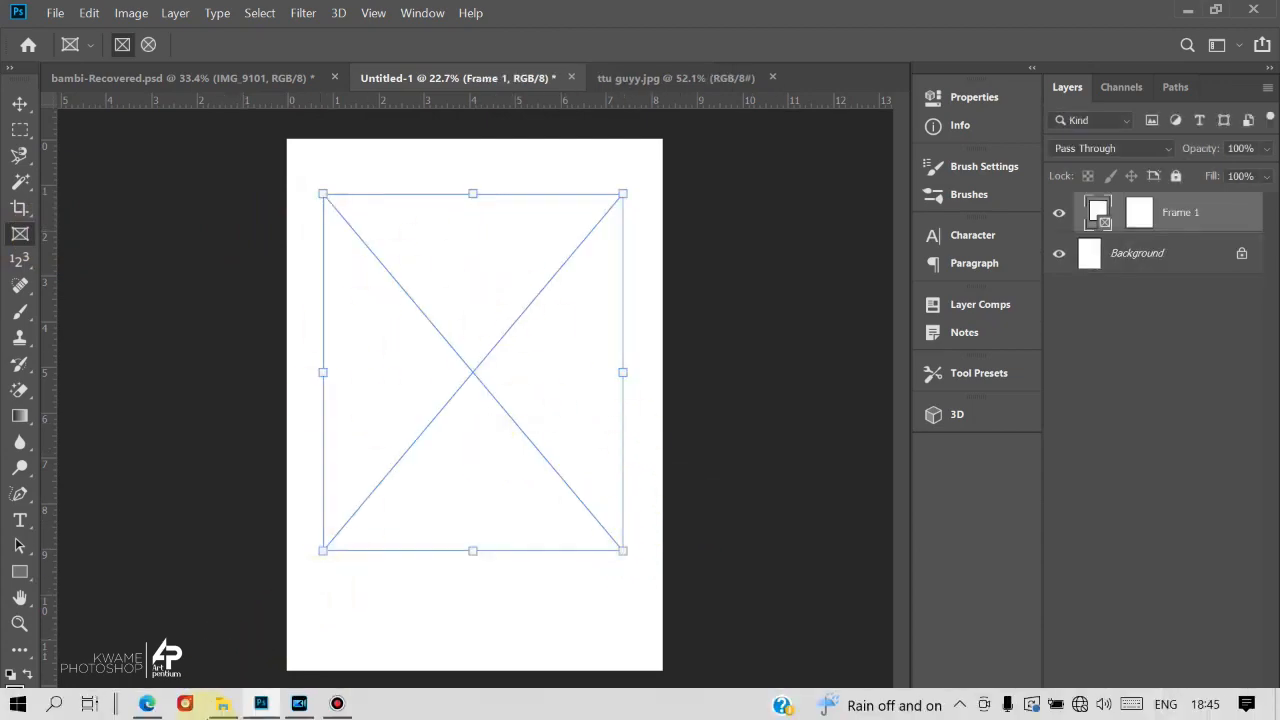
left_click(210, 706)
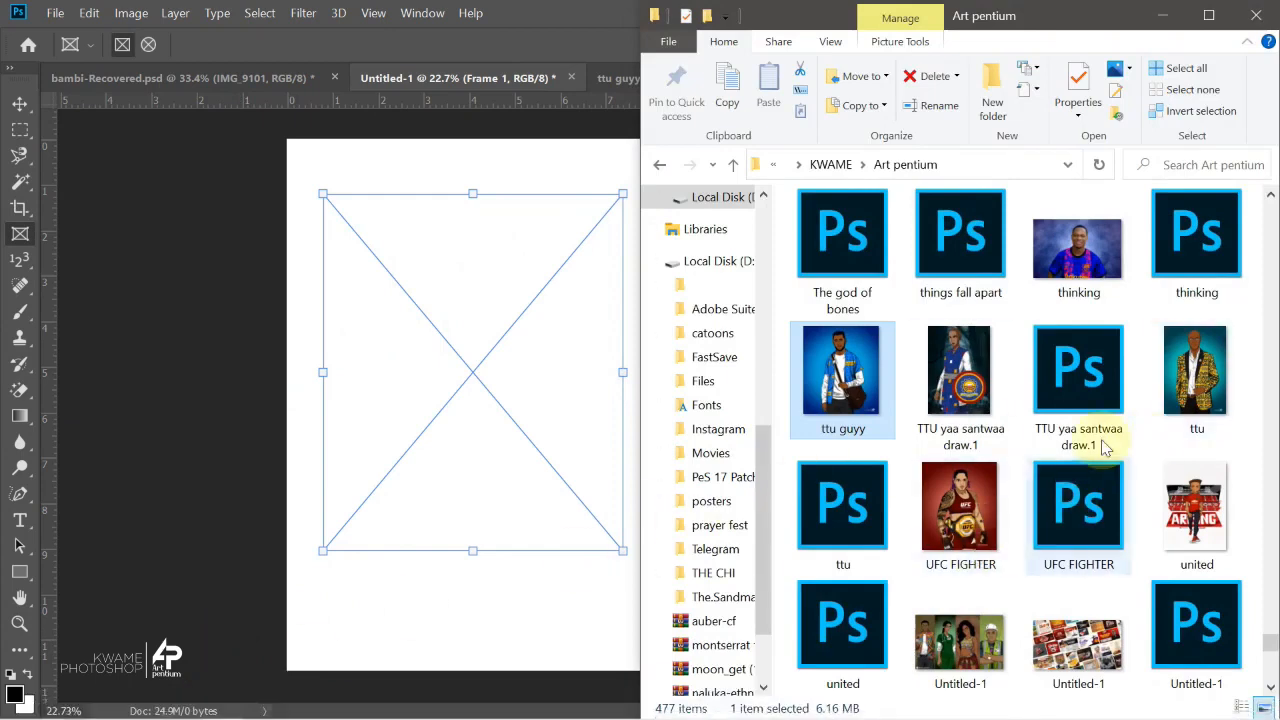
left_click_drag(1195, 370, 480, 414)
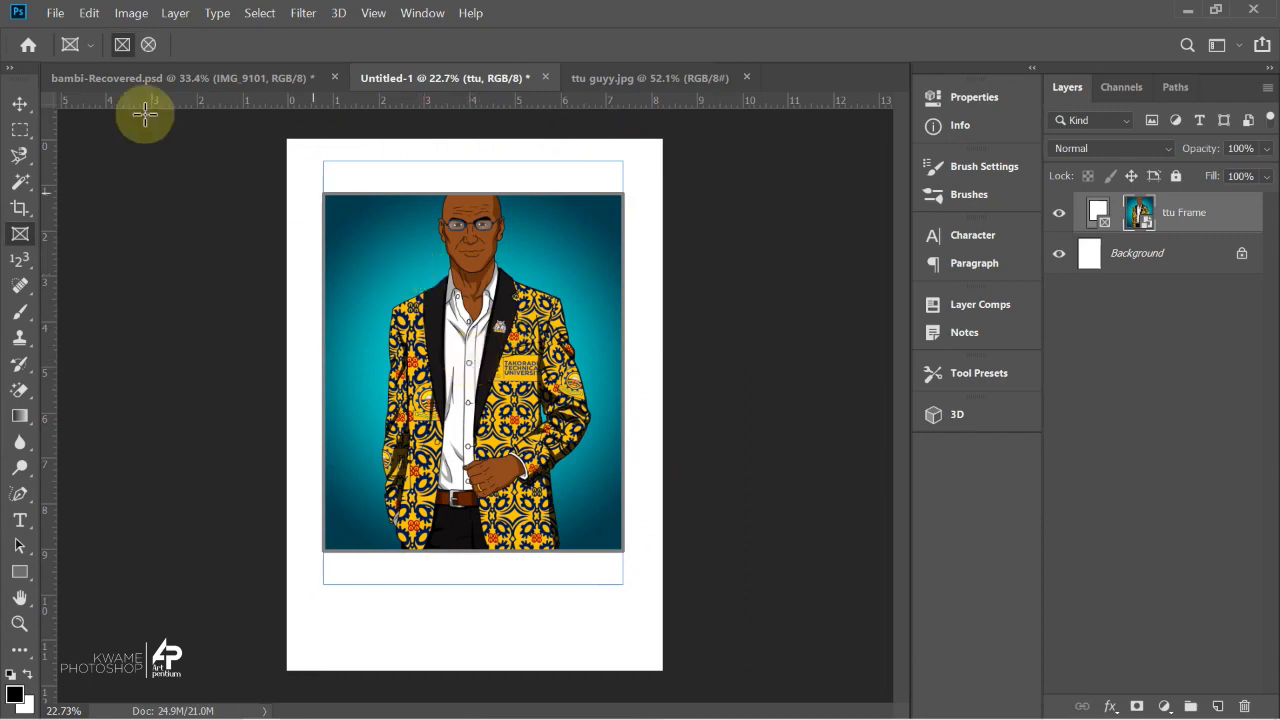
Enlarge the placed ttu image to about 29% and reposition it so the man's head and chest fill the frame.
left_click(27, 108)
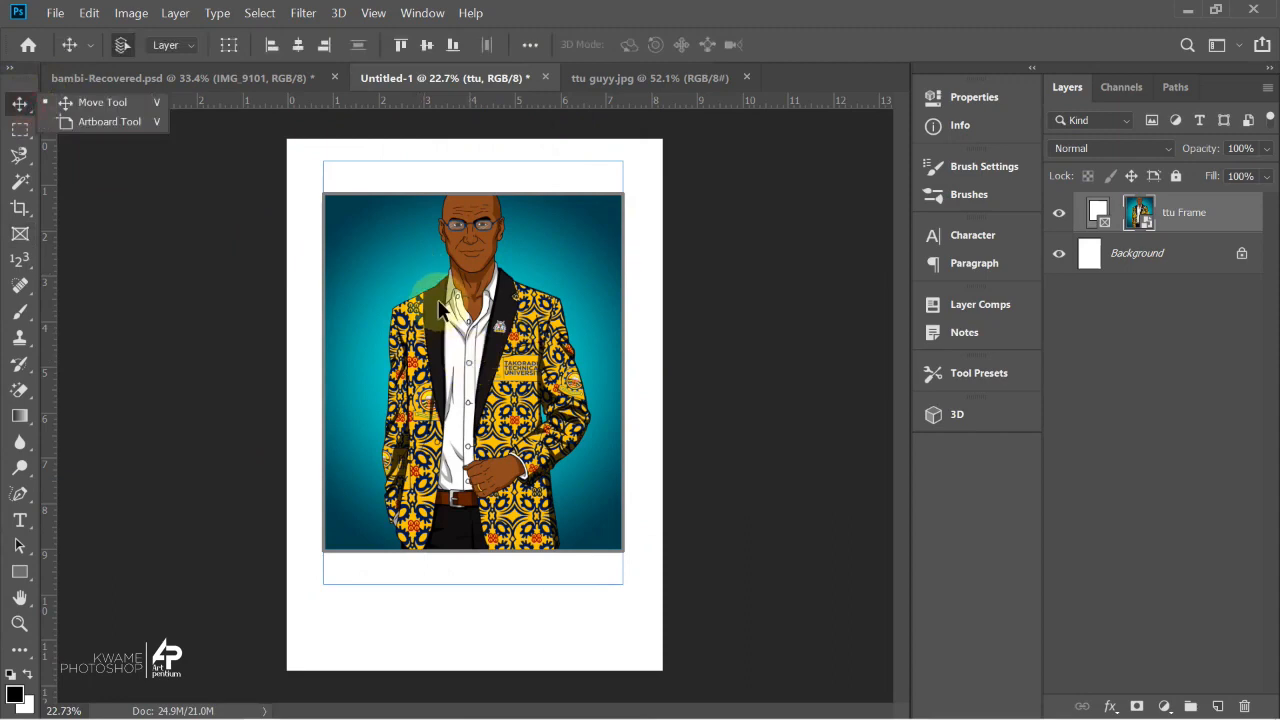
left_click_drag(440, 307, 455, 340)
key("ctrl+t")
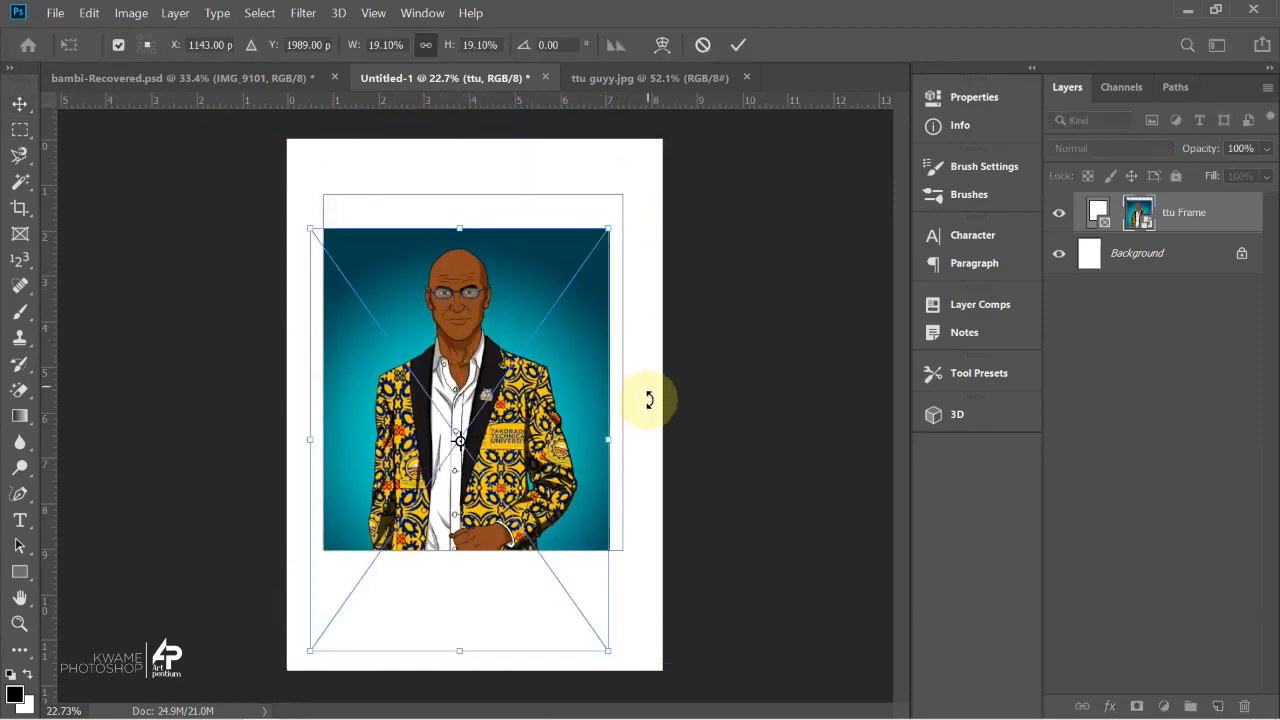
left_click_drag(616, 432, 766, 371)
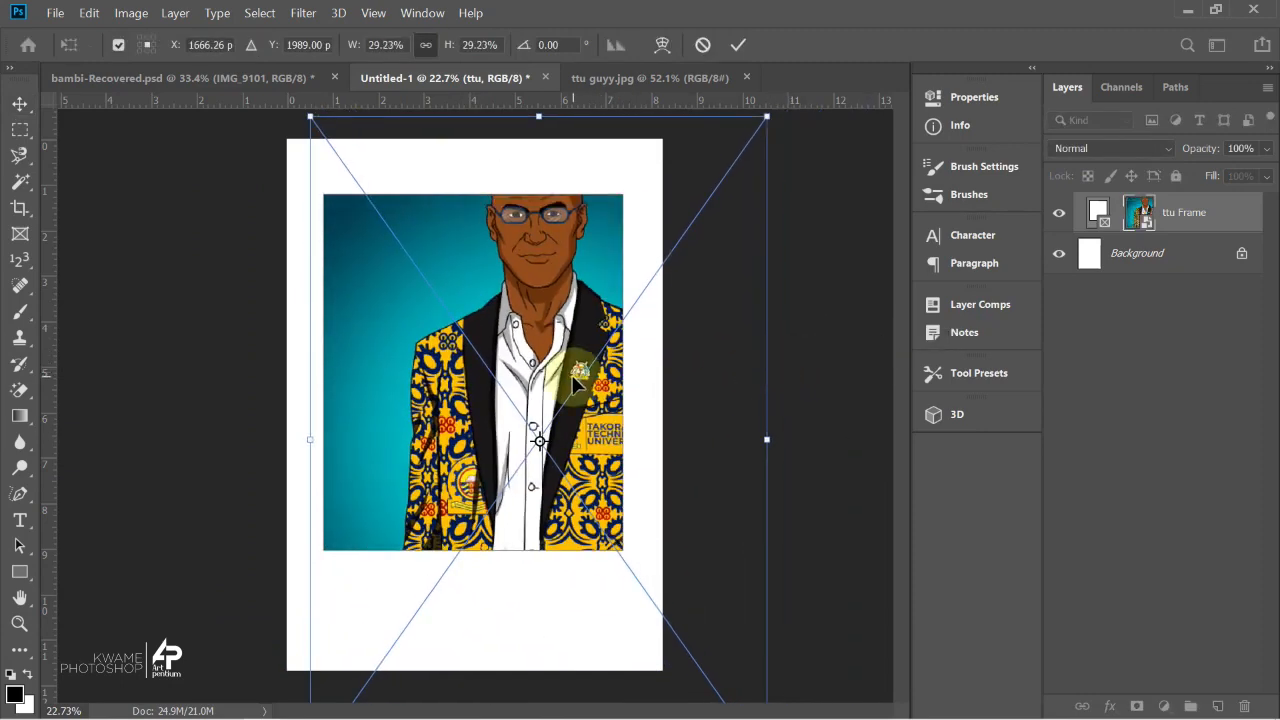
key("Return")
left_click_drag(571, 335, 483, 388)
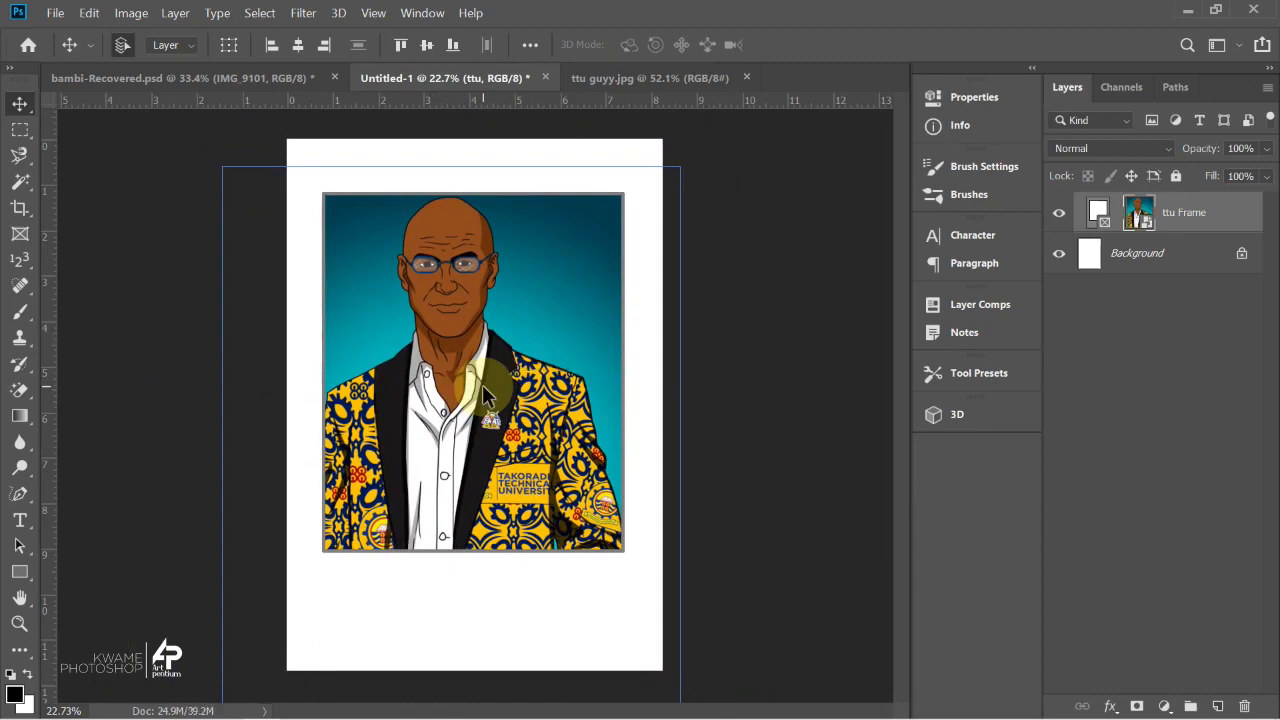
Undo the image placement and the frame, and draw a new rectangular frame about 6 by 7.6 in on the page.
key("ctrl+z")
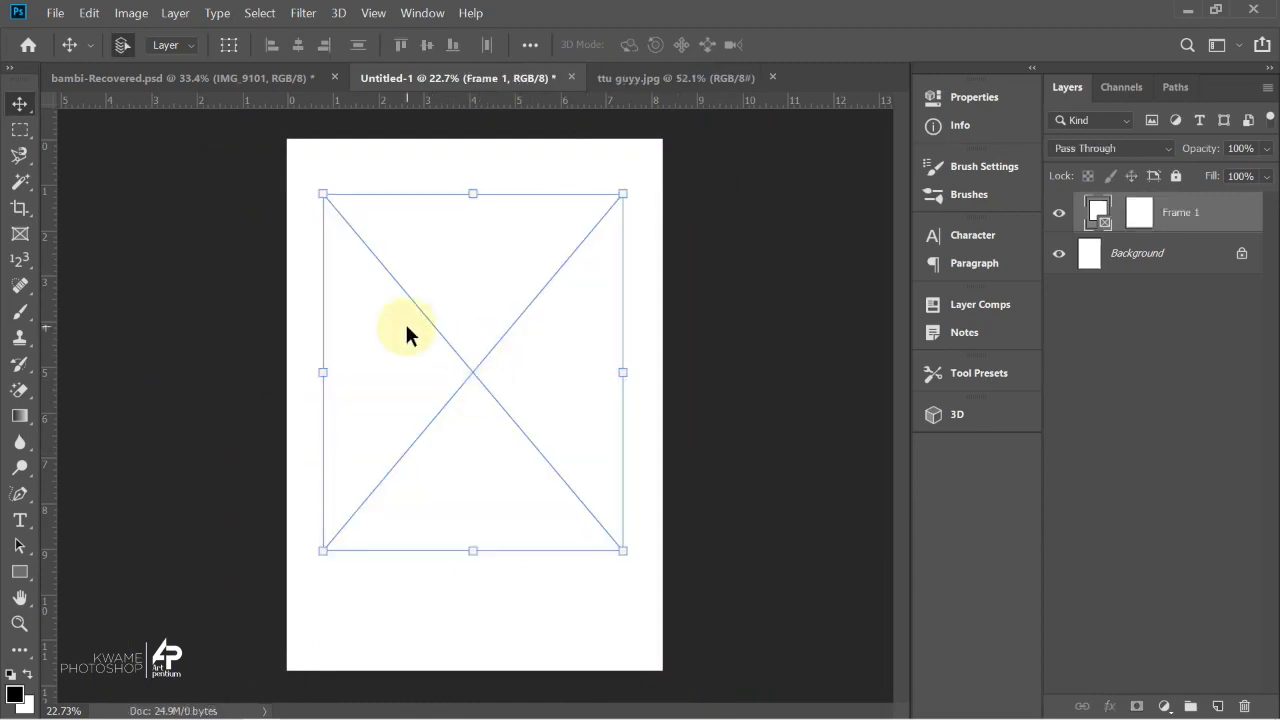
key("ctrl+z")
left_click(19, 232)
left_click_drag(353, 196, 624, 542)
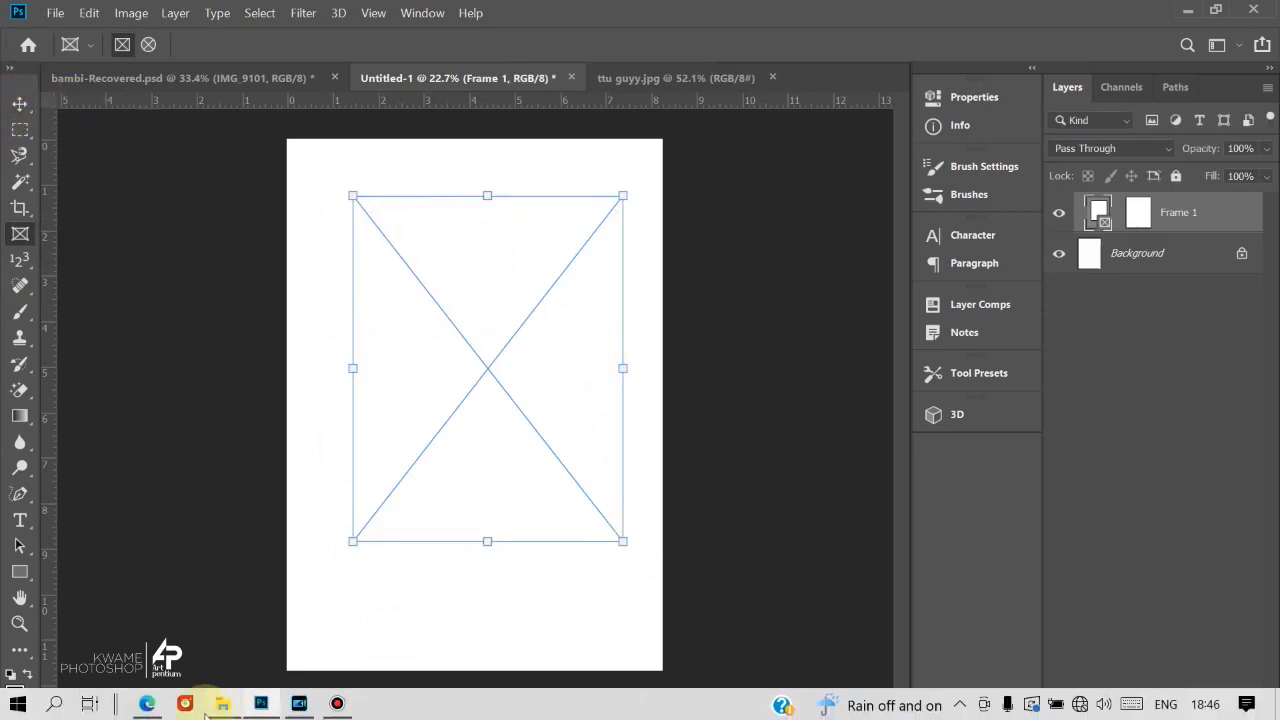
Place the TTU yaa santwaa draw.1 image from the Art pentium folder into the new frame.
left_click(220, 703)
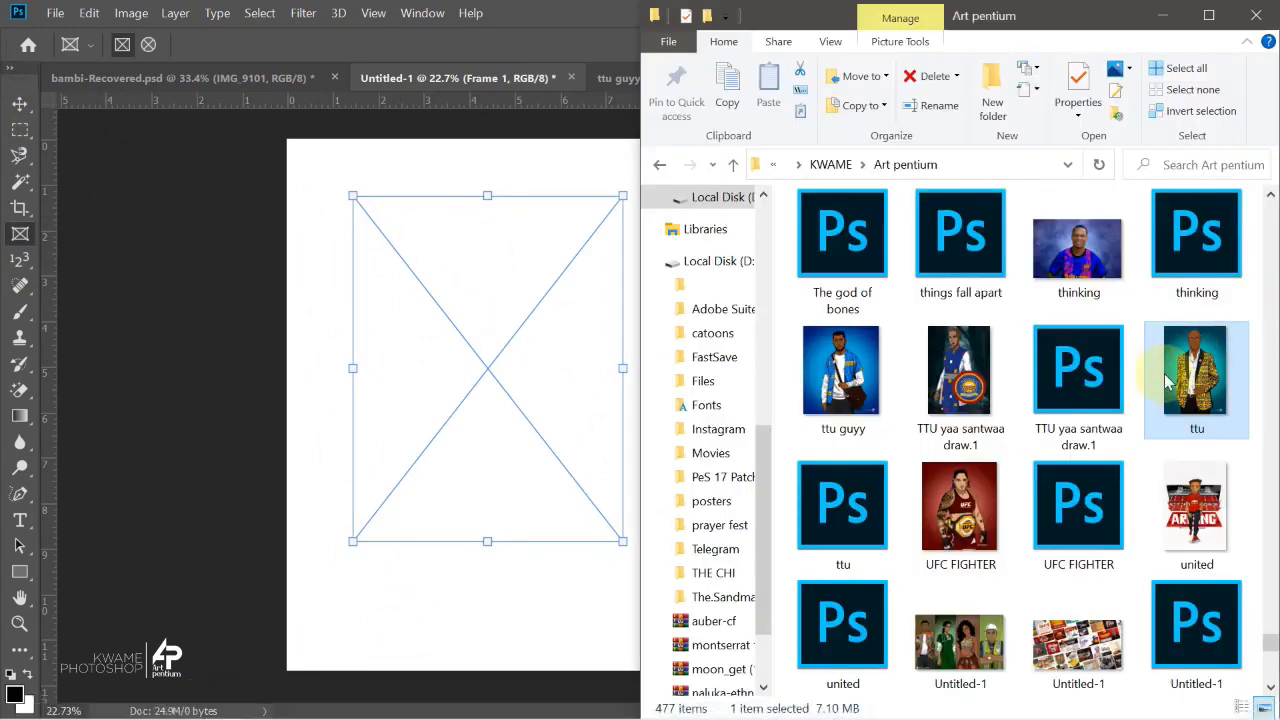
left_click_drag(982, 395, 477, 410)
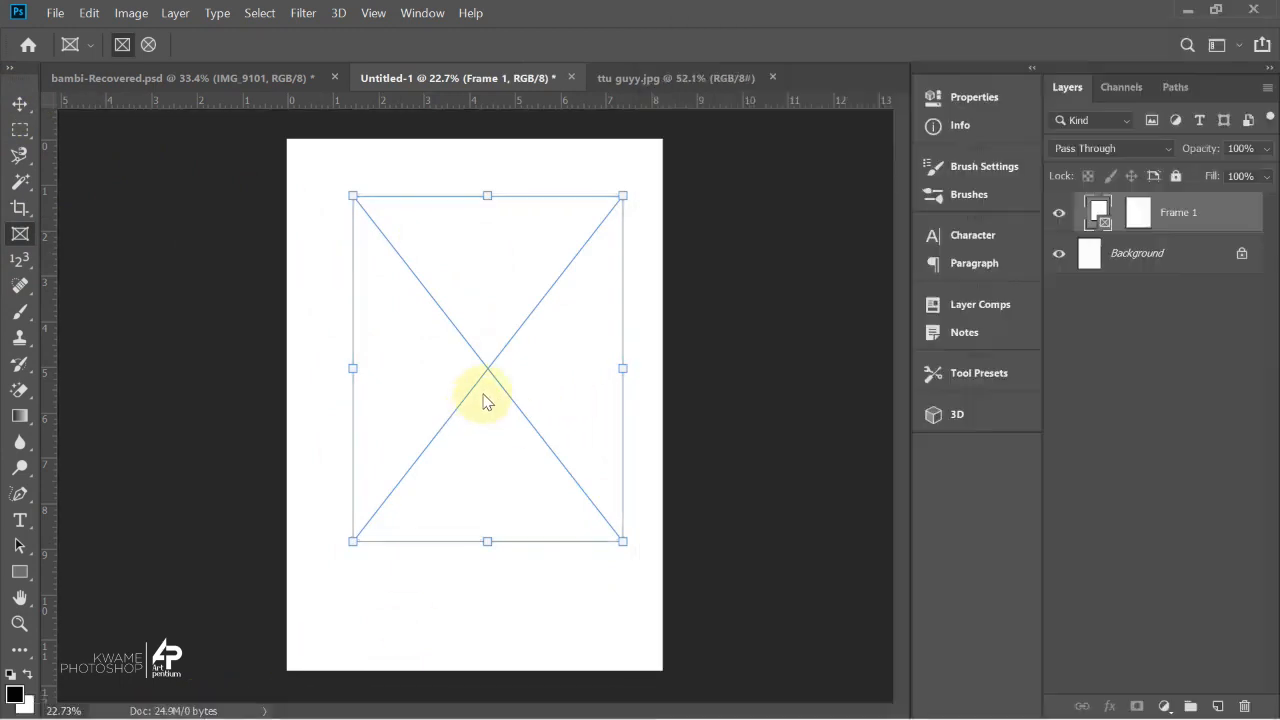
left_click(220, 704)
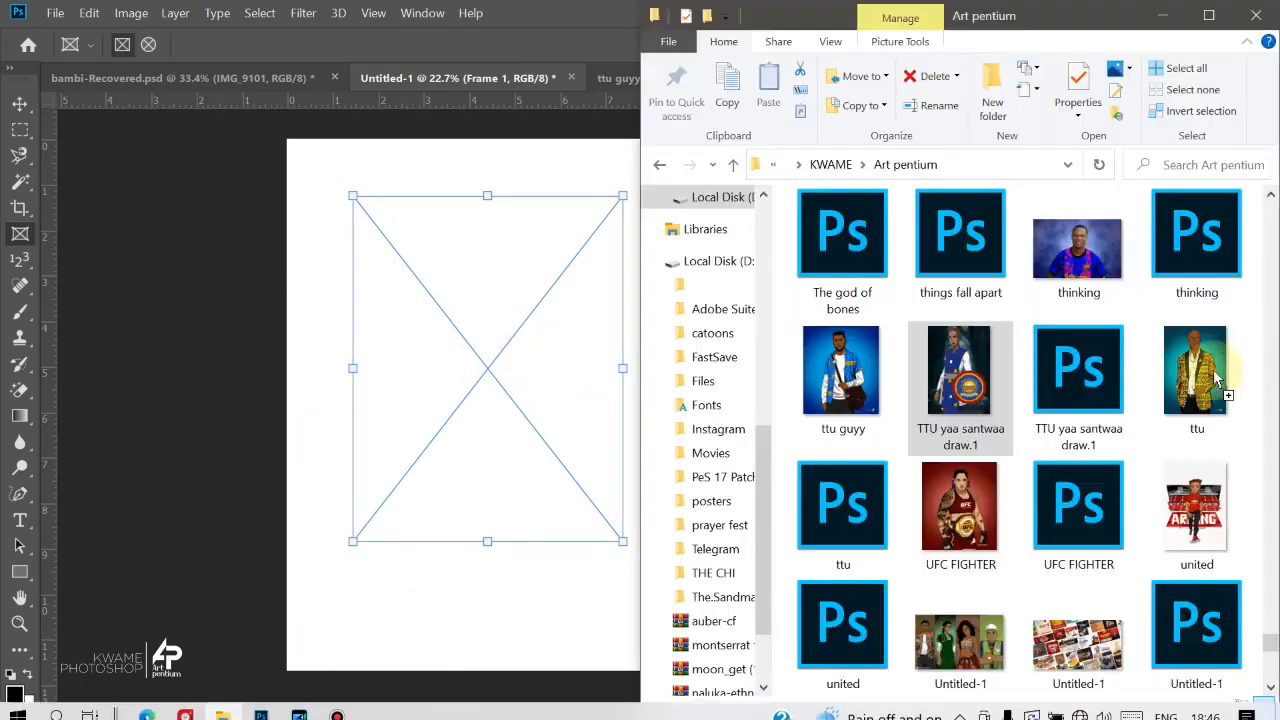
left_click(1172, 373)
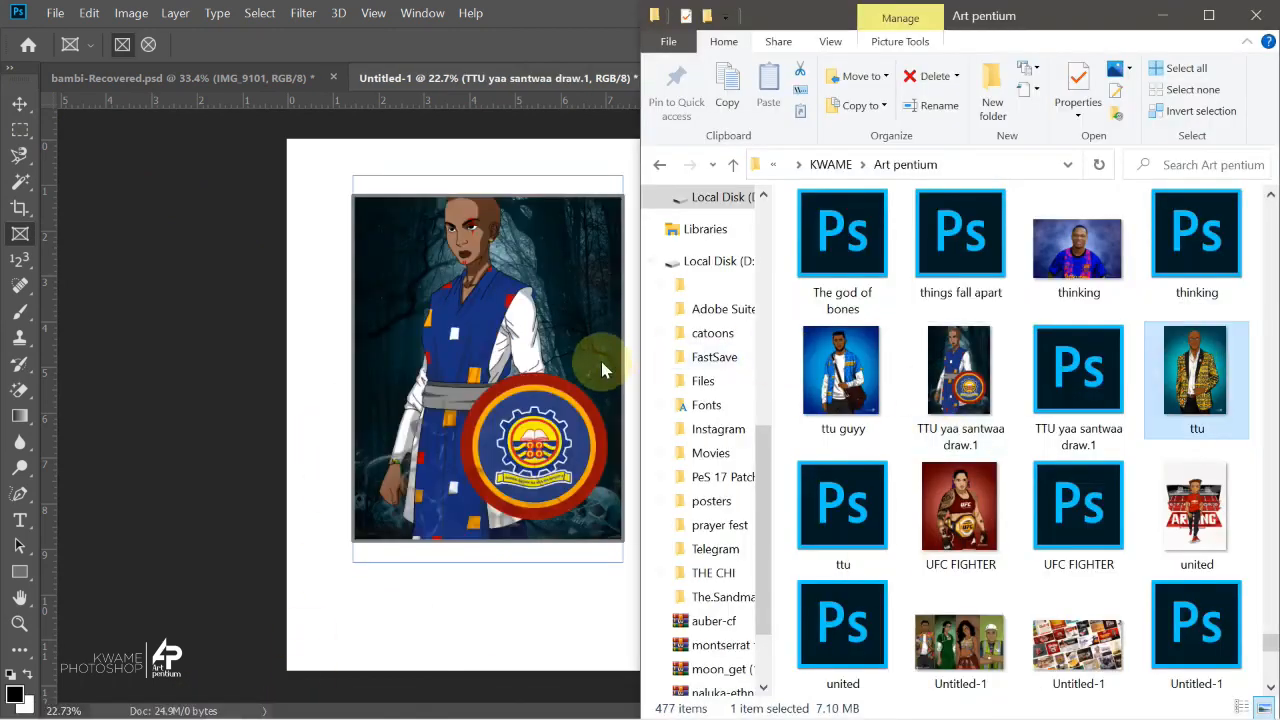
left_click(533, 13)
Shift the placed image slightly to the right inside its frame with the Move tool and Free Transform.
left_click(20, 103)
left_click_drag(380, 365, 455, 354)
key("ctrl+t")
left_click_drag(357, 366, 336, 396)
mouse_move(409, 371)
left_mouse_down()
mouse_move(445, 430)
mouse_move(449, 386)
mouse_move(427, 398)
mouse_move(422, 382)
left_mouse_up()
key("Return")
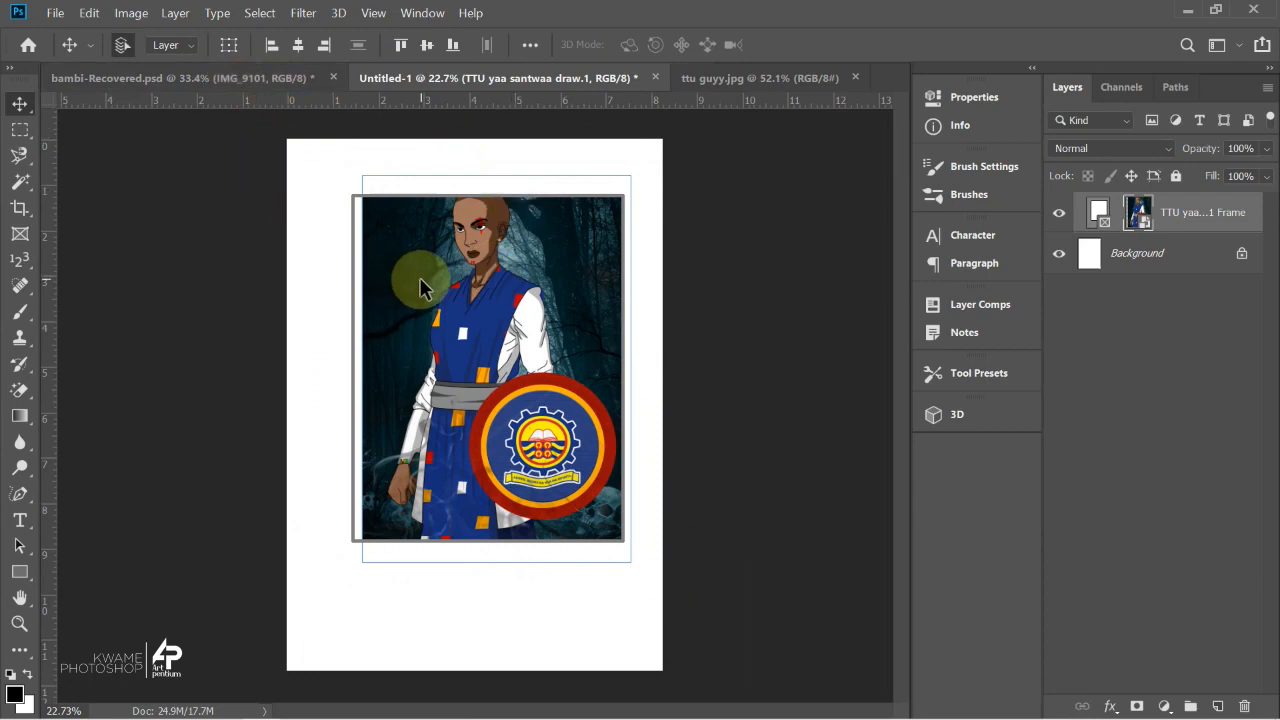
Delete the placed image together with its frame, leaving only the Background layer.
key("Delete")
left_click_drag(306, 163, 765, 576)
key("Delete")
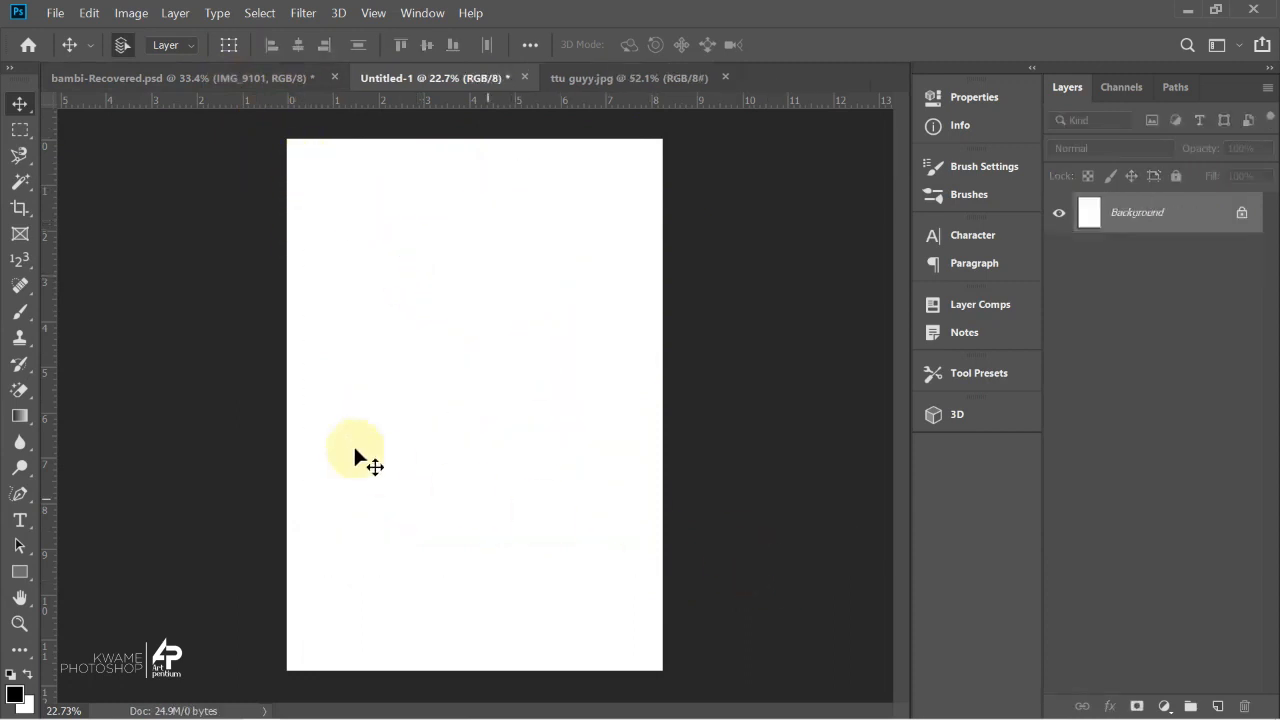
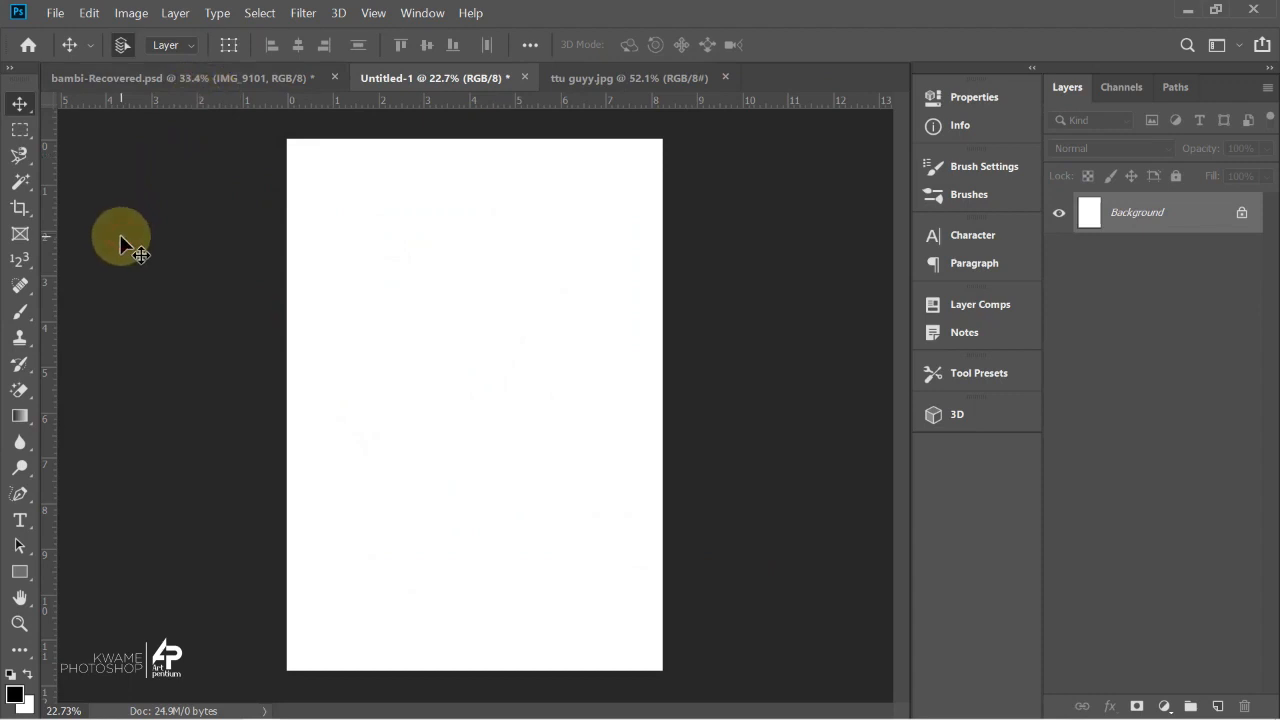
Activate the Eyedropper tool and bring up a close view of the woman's portrait in bambi-Recovered.psd.
right_click(20, 262)
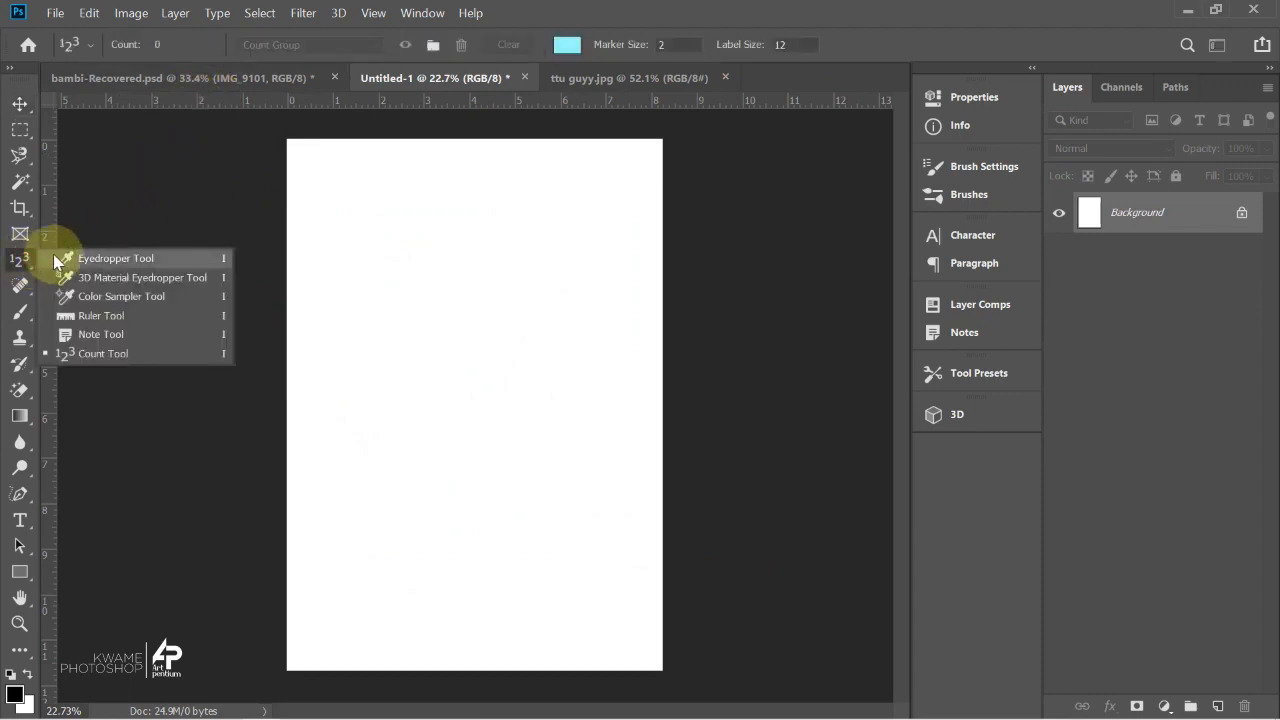
left_click(45, 256)
left_click(235, 85)
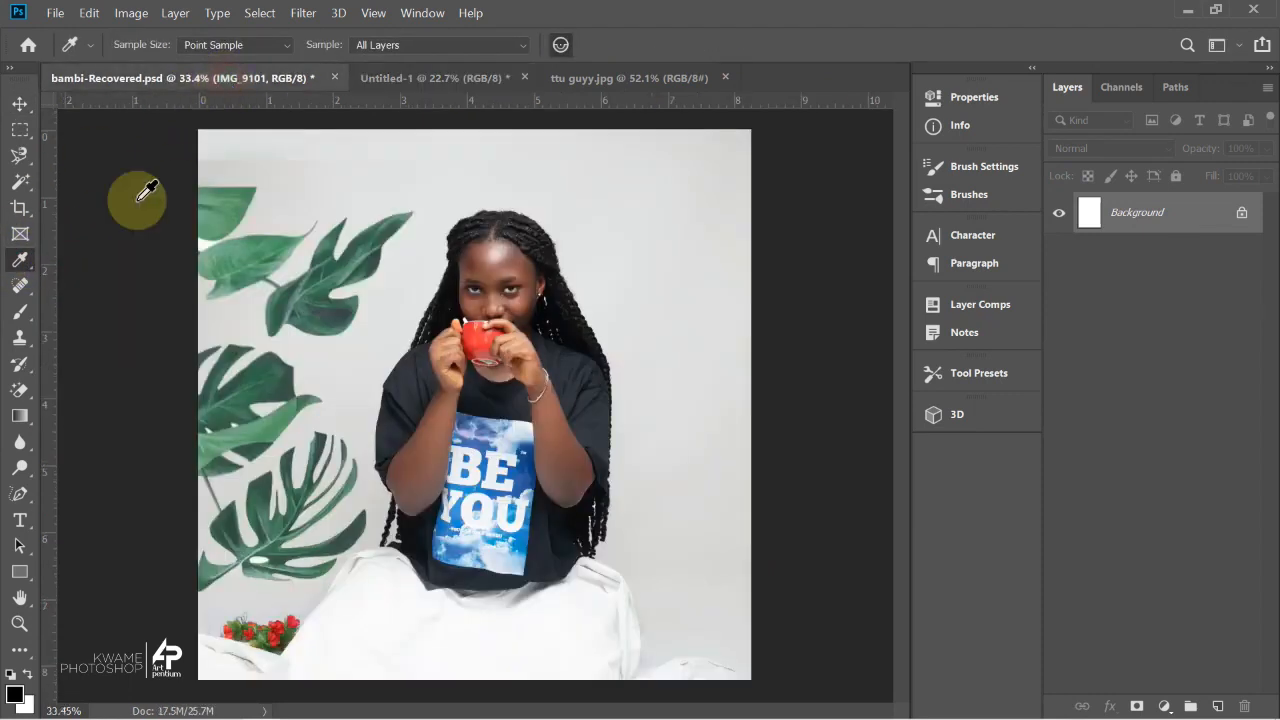
right_click(21, 261)
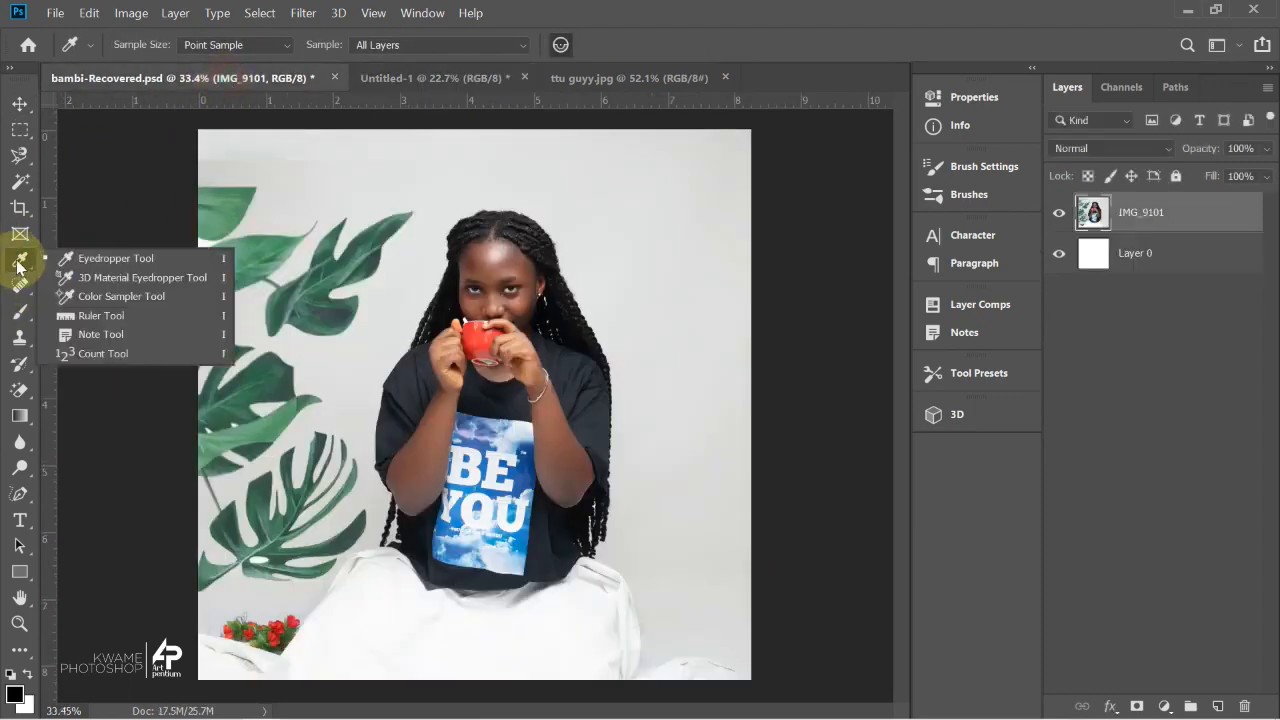
left_click(152, 260)
scroll(505, 282, "up", 2)
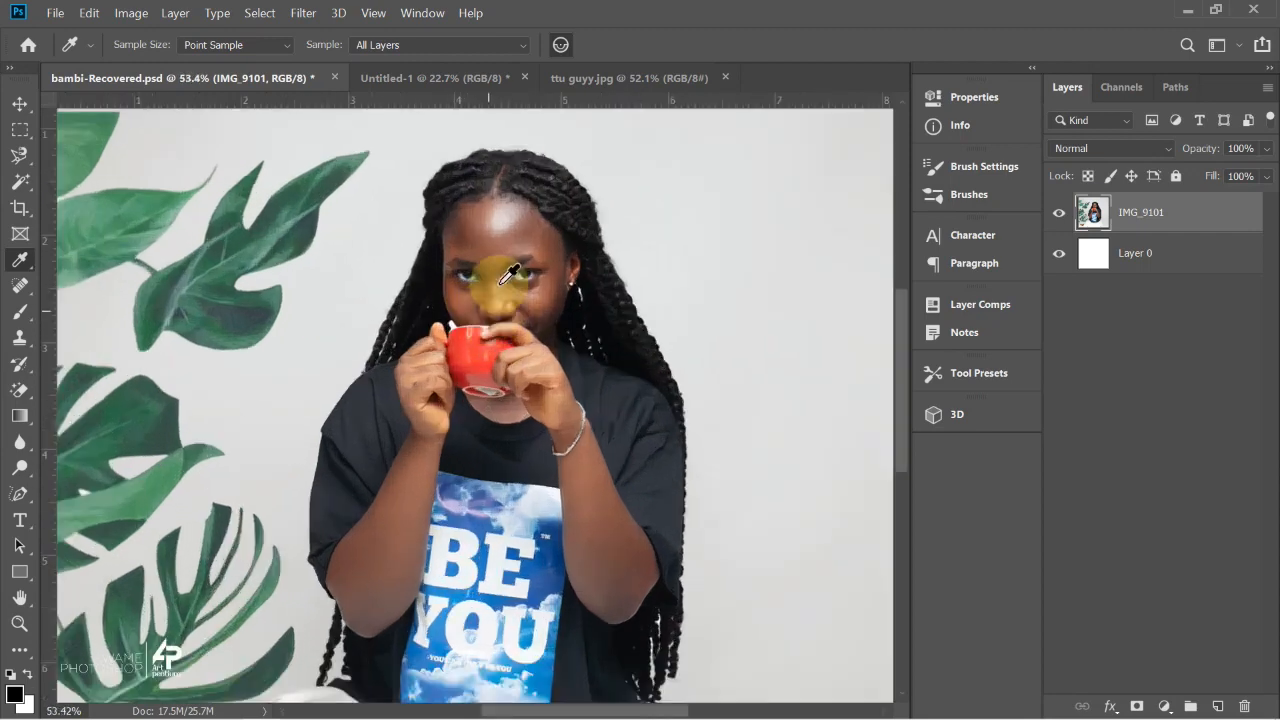
scroll(505, 282, "up", 5)
Switch to the man's face in ttu guyy.jpg and set the foreground color to orange cc6500 for the Brush tool.
left_click(566, 79)
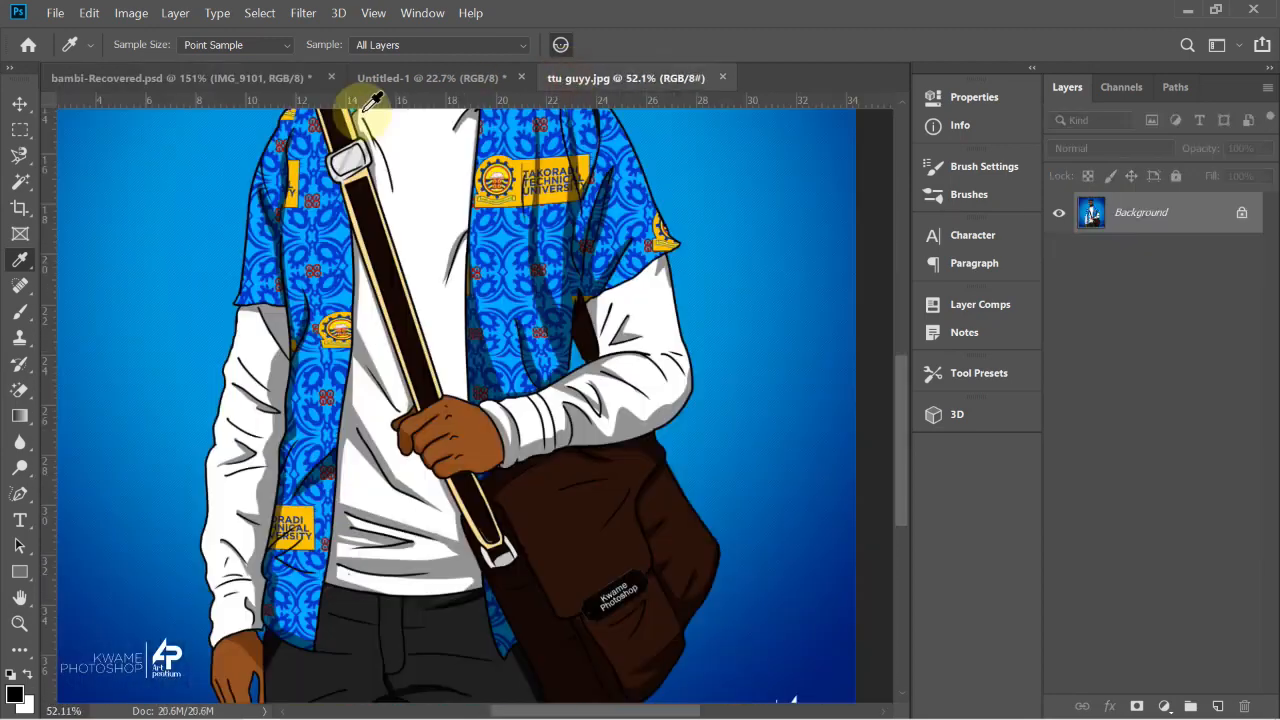
left_click_drag(457, 308, 455, 585)
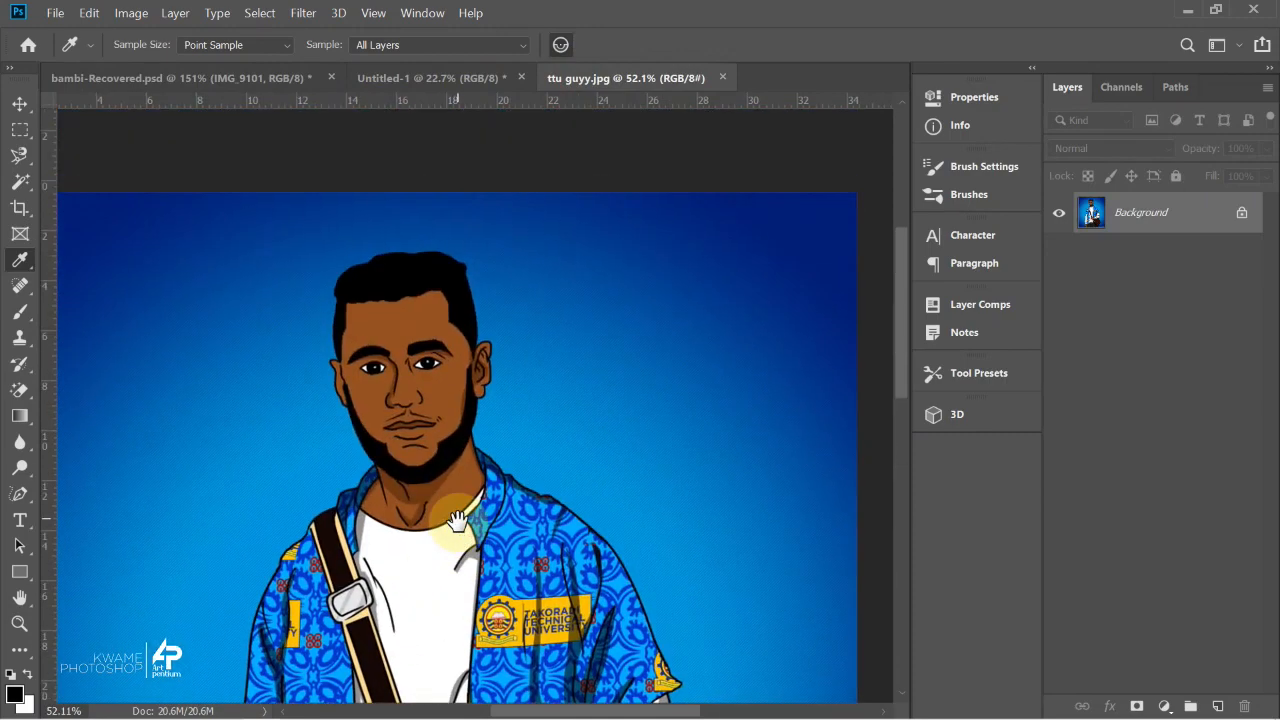
scroll(443, 334, "up", 4)
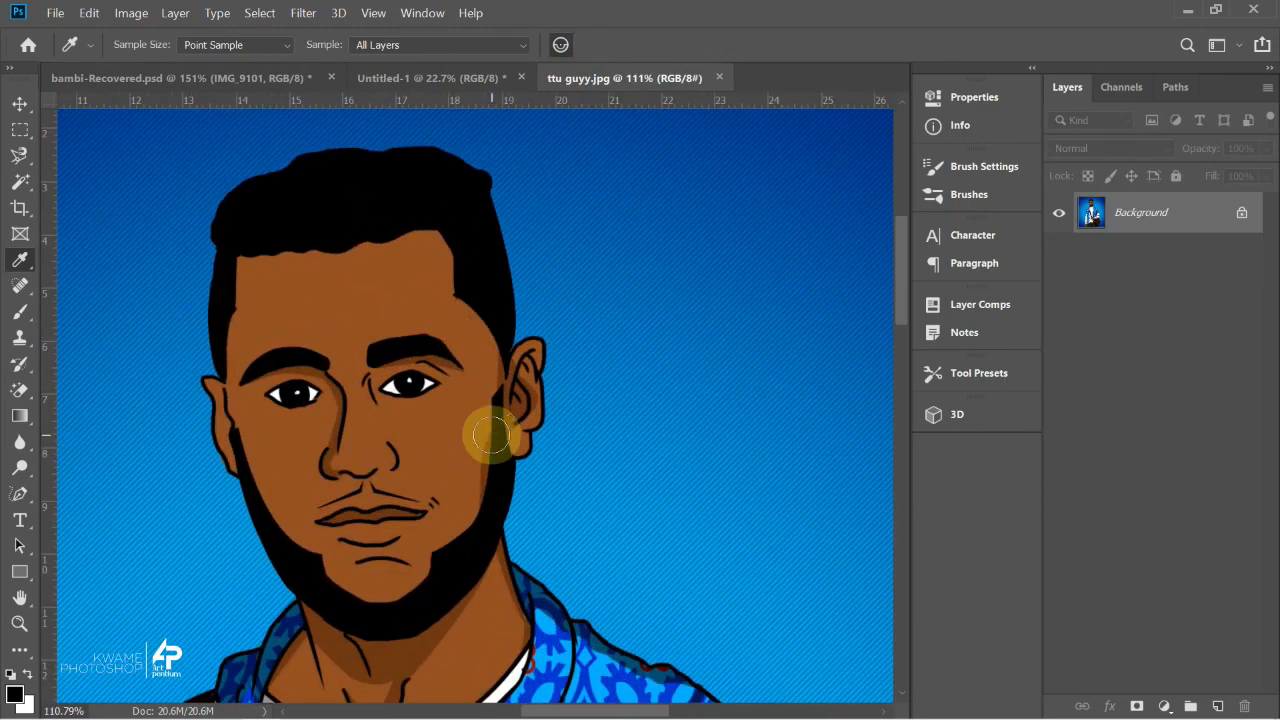
key("b")
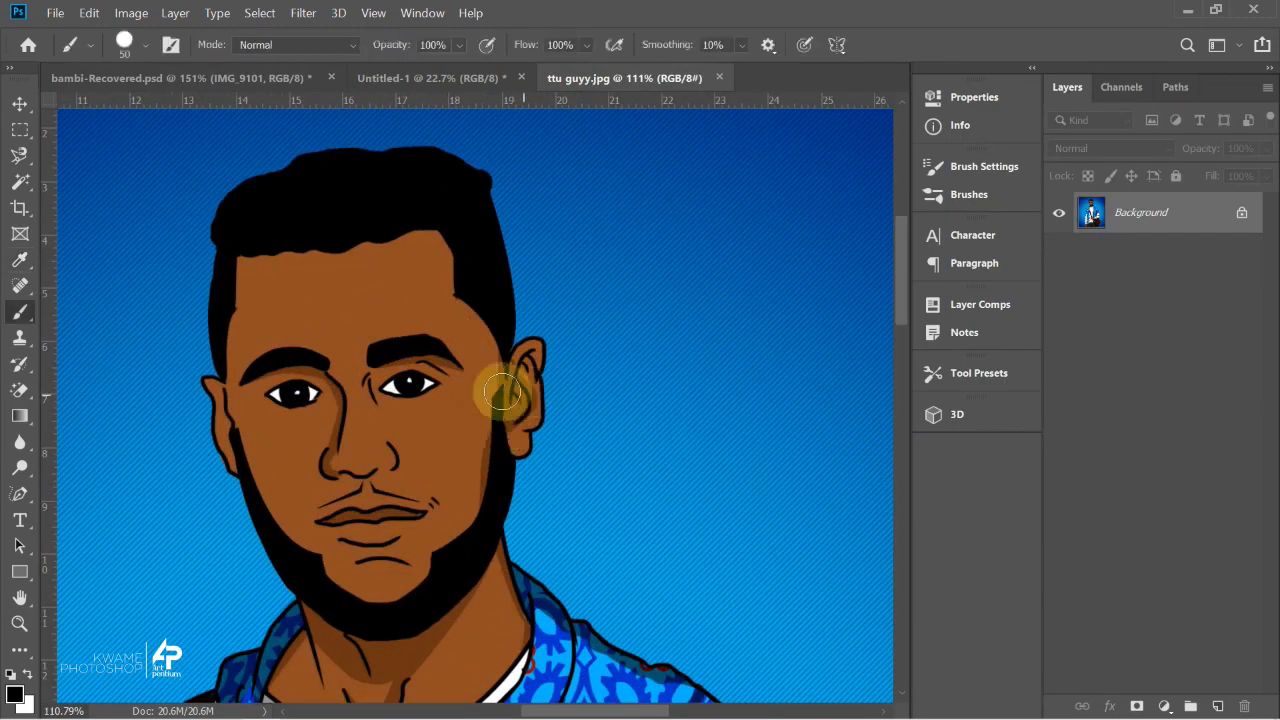
left_click(13, 690)
mouse_move(845, 298)
left_mouse_down()
mouse_move(900, 197)
mouse_move(951, 196)
left_mouse_up()
left_click(960, 384)
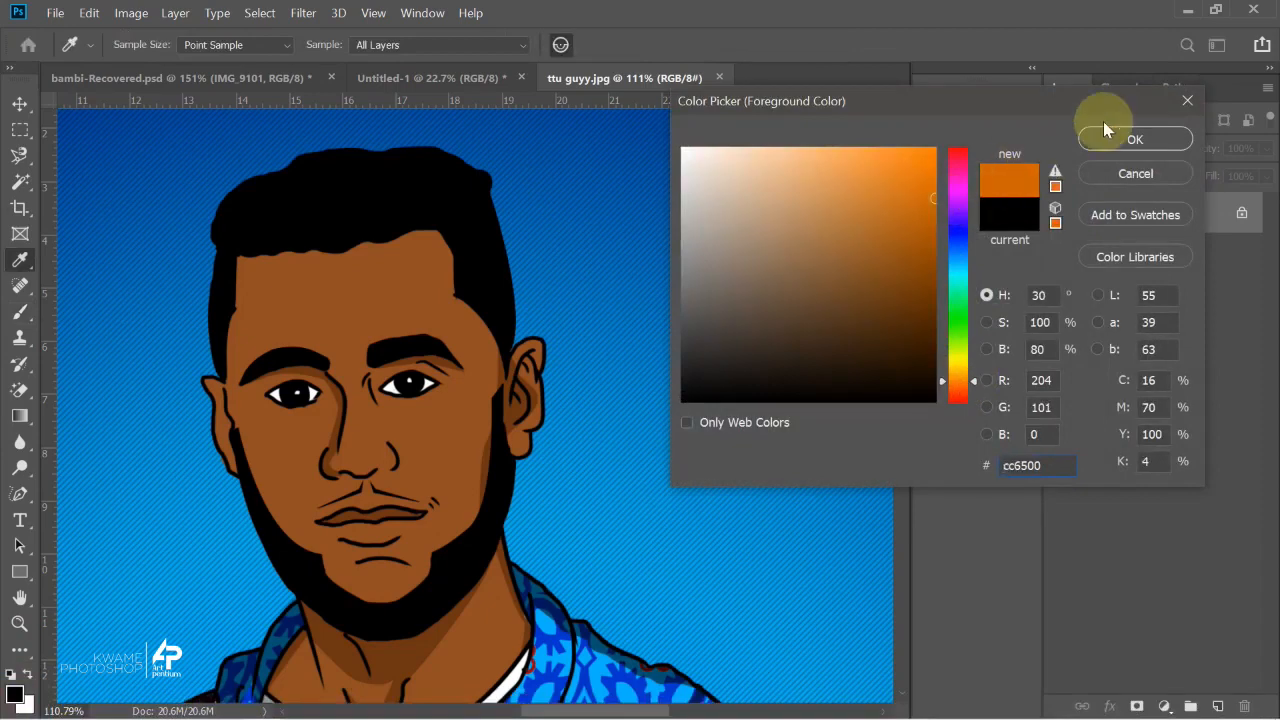
left_click(1134, 139)
Paint orange brush strokes across the man's face and the blue background, and revert the image.
key("b")
mouse_move(634, 300)
left_mouse_down()
mouse_move(632, 243)
mouse_move(615, 330)
mouse_move(642, 241)
mouse_move(632, 382)
mouse_move(643, 287)
mouse_move(629, 291)
mouse_move(628, 248)
mouse_move(599, 330)
mouse_move(345, 368)
mouse_move(655, 305)
left_mouse_up()
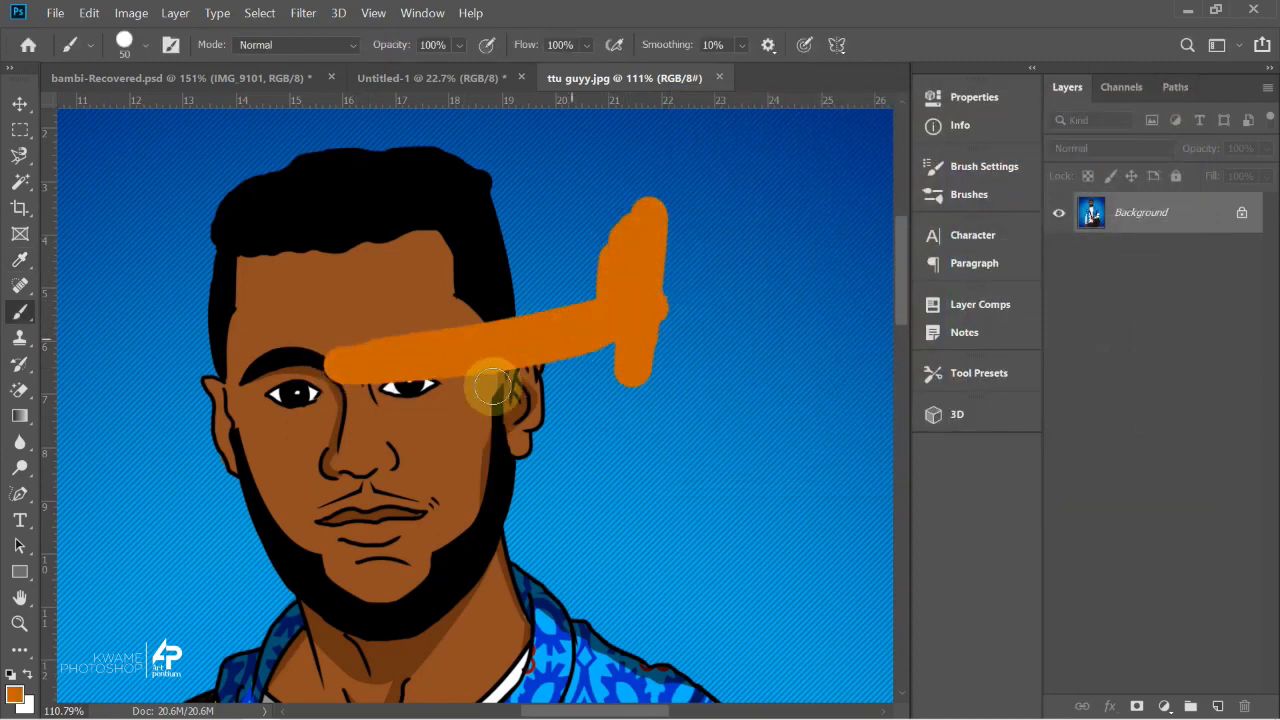
left_click_drag(445, 395, 466, 357)
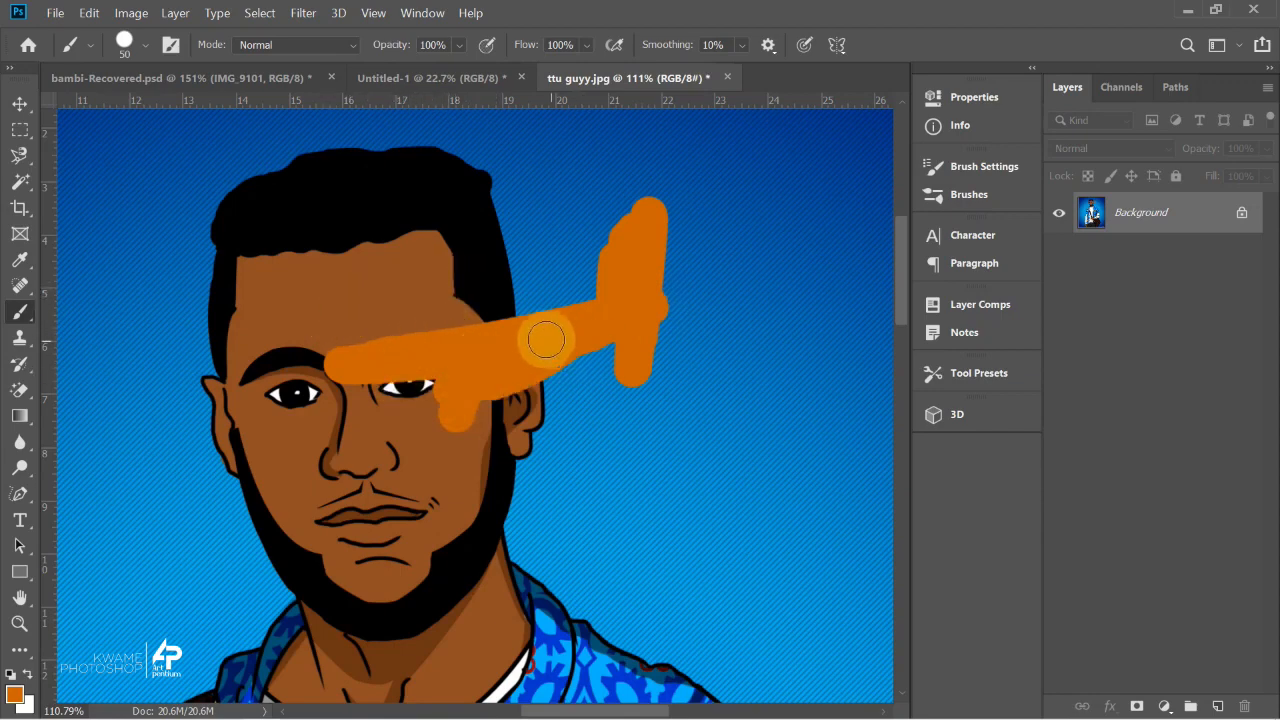
key("F12")
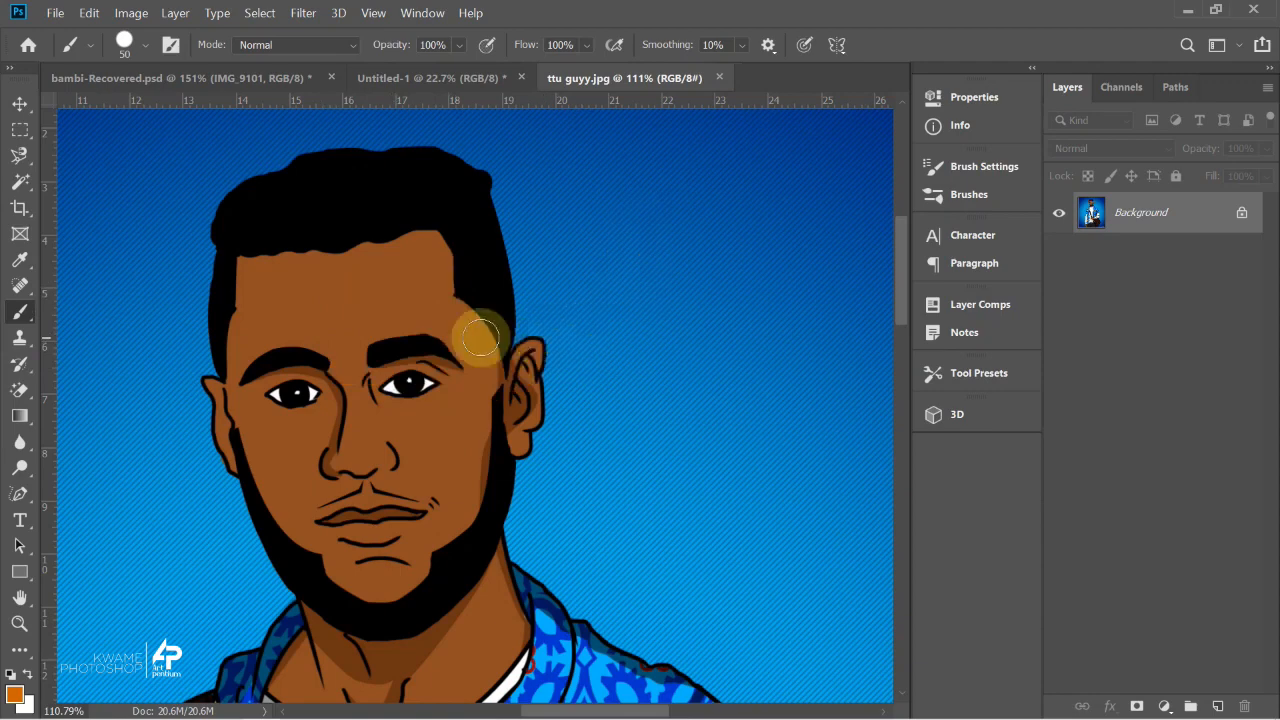
Sample the brown skin color from the man's forehead with the Eyedropper tool as the foreground color.
left_click(22, 260)
left_click(90, 264)
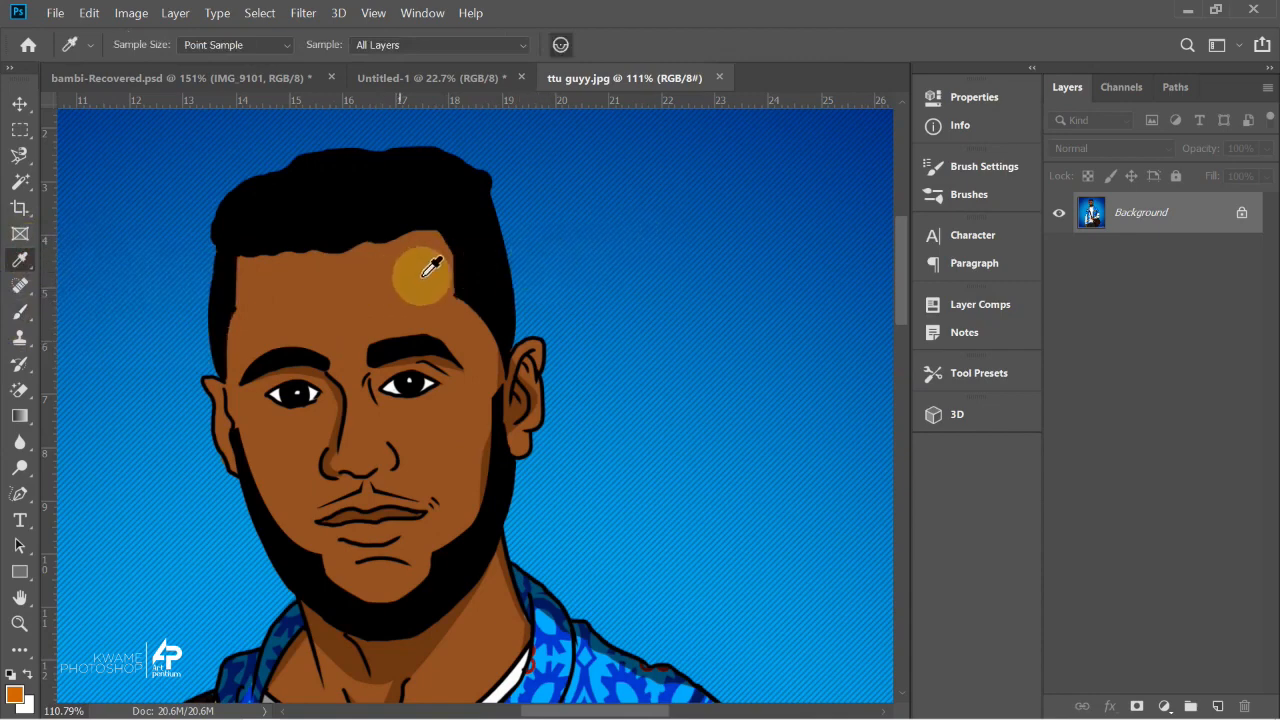
right_click(14, 265)
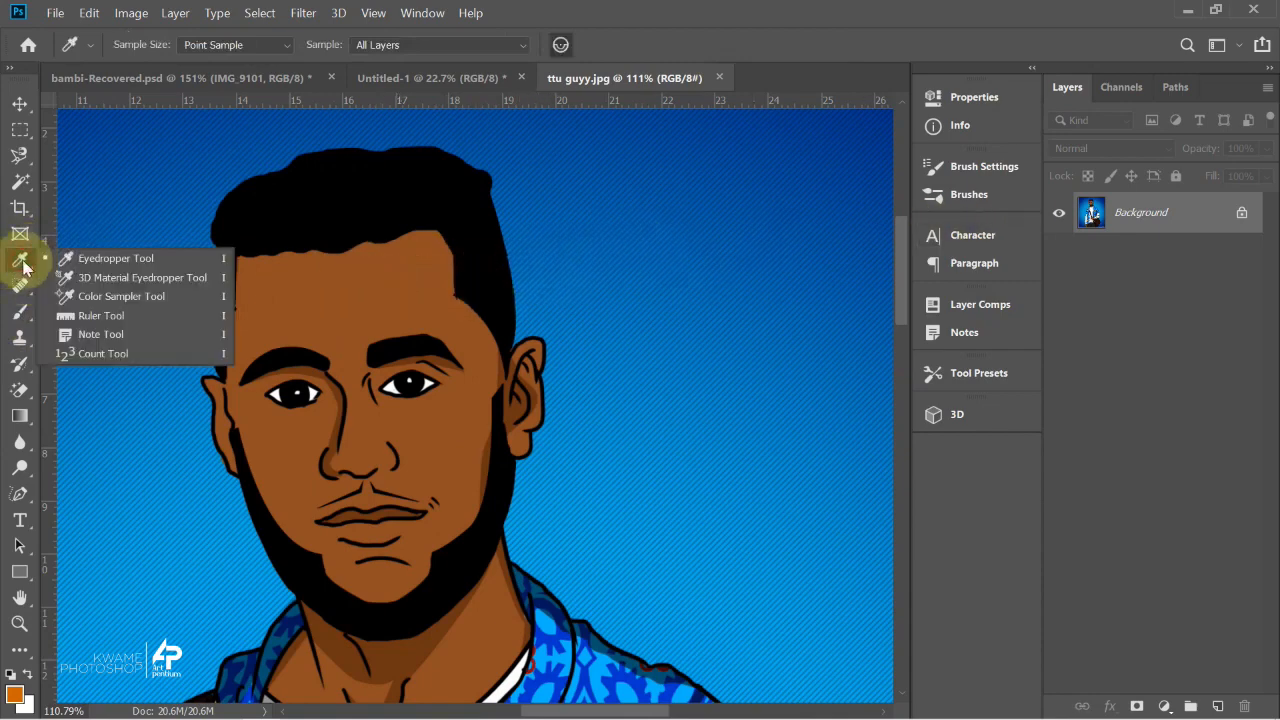
left_click(86, 254)
left_click(391, 278)
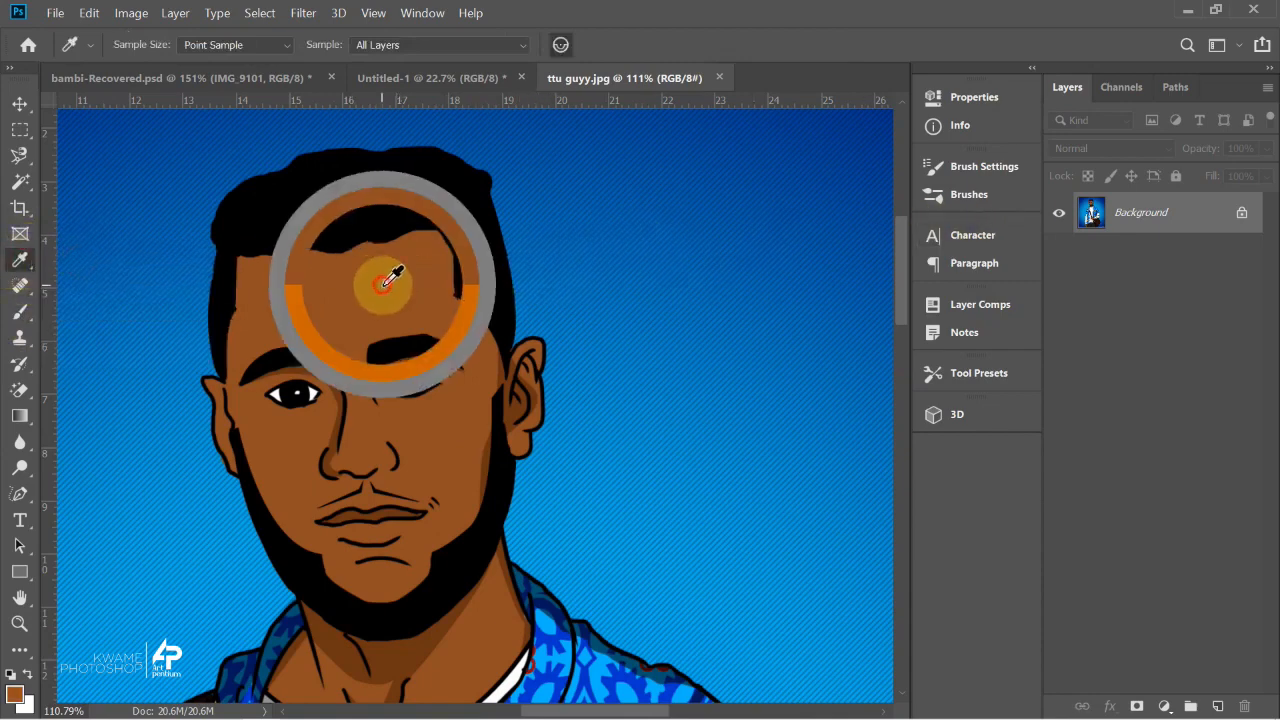
left_click(392, 279)
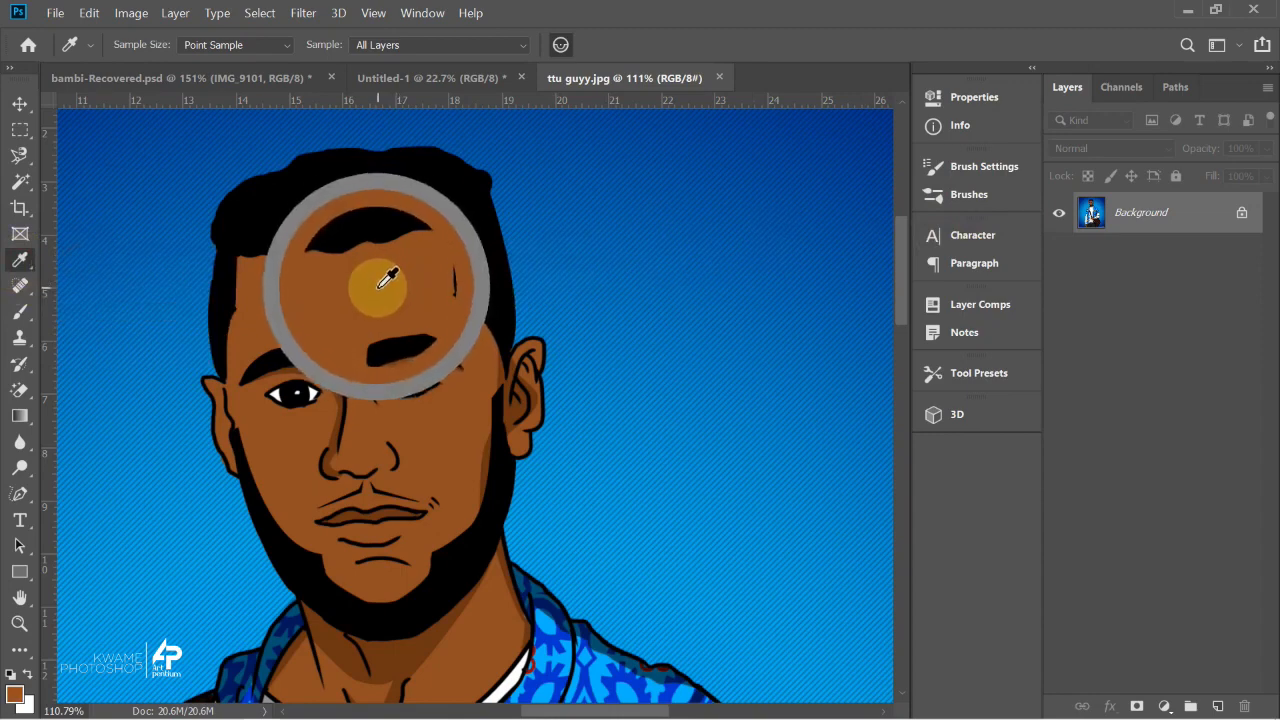
Paint the sampled brown over the hair and background beside the man's forehead, and undo the stroke.
key("b")
mouse_move(533, 228)
left_mouse_down()
mouse_move(523, 284)
mouse_move(533, 246)
mouse_move(500, 289)
mouse_move(447, 316)
mouse_move(467, 285)
mouse_move(444, 291)
mouse_move(565, 234)
mouse_move(421, 280)
mouse_move(578, 226)
mouse_move(391, 285)
mouse_move(565, 236)
mouse_move(504, 252)
mouse_move(524, 243)
mouse_move(509, 217)
mouse_move(526, 250)
left_mouse_up()
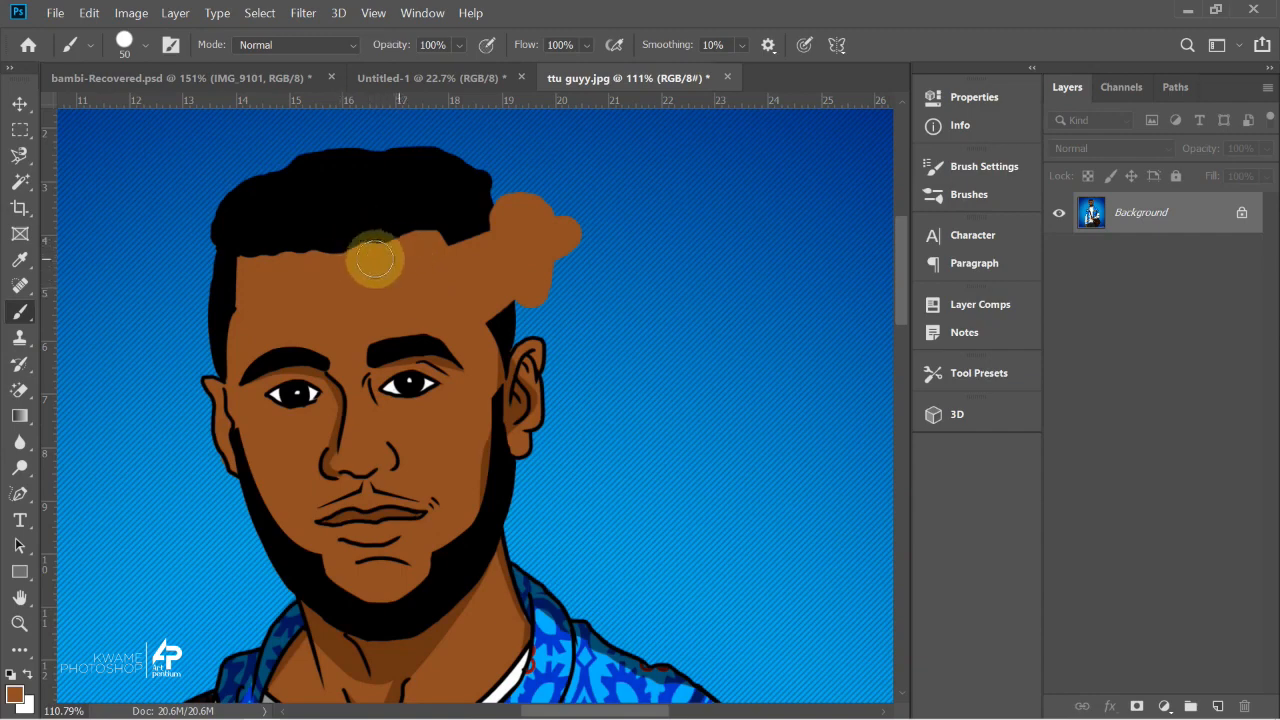
key("ctrl+z")
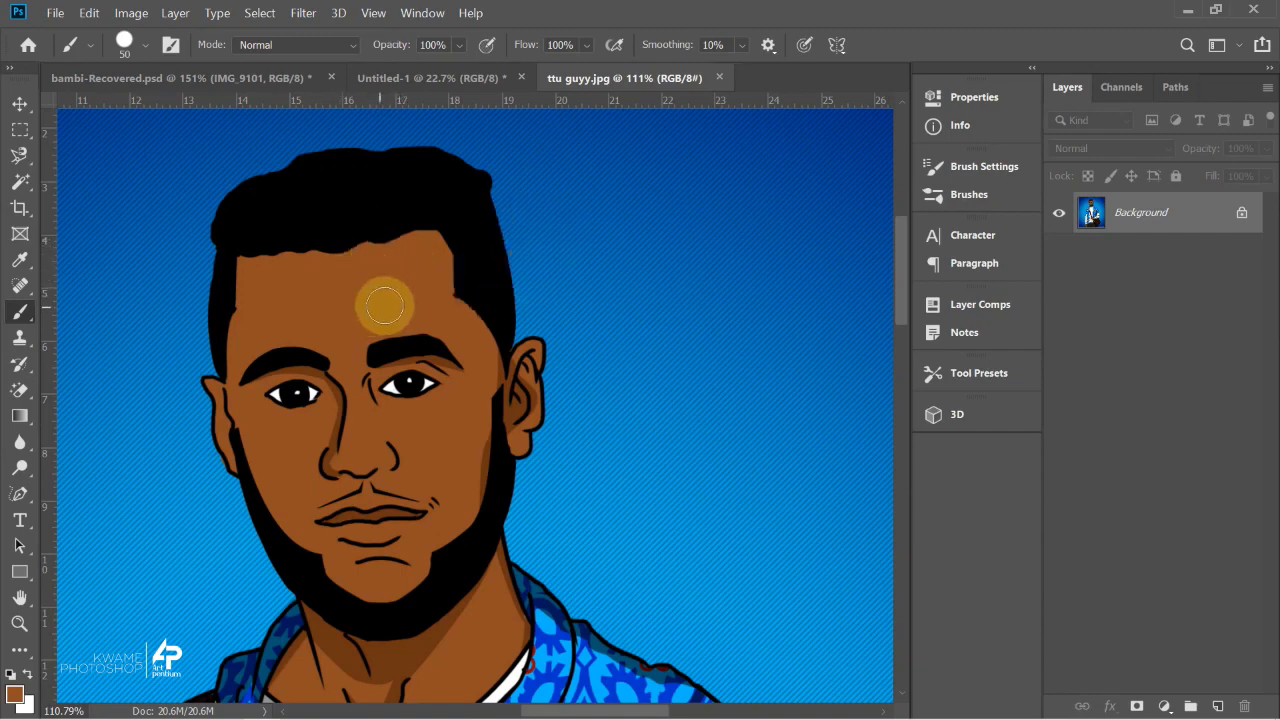
Measure a diagonal with the Ruler tool from the upper-left background across the man's forehead to the right-hand background.
left_click(22, 259)
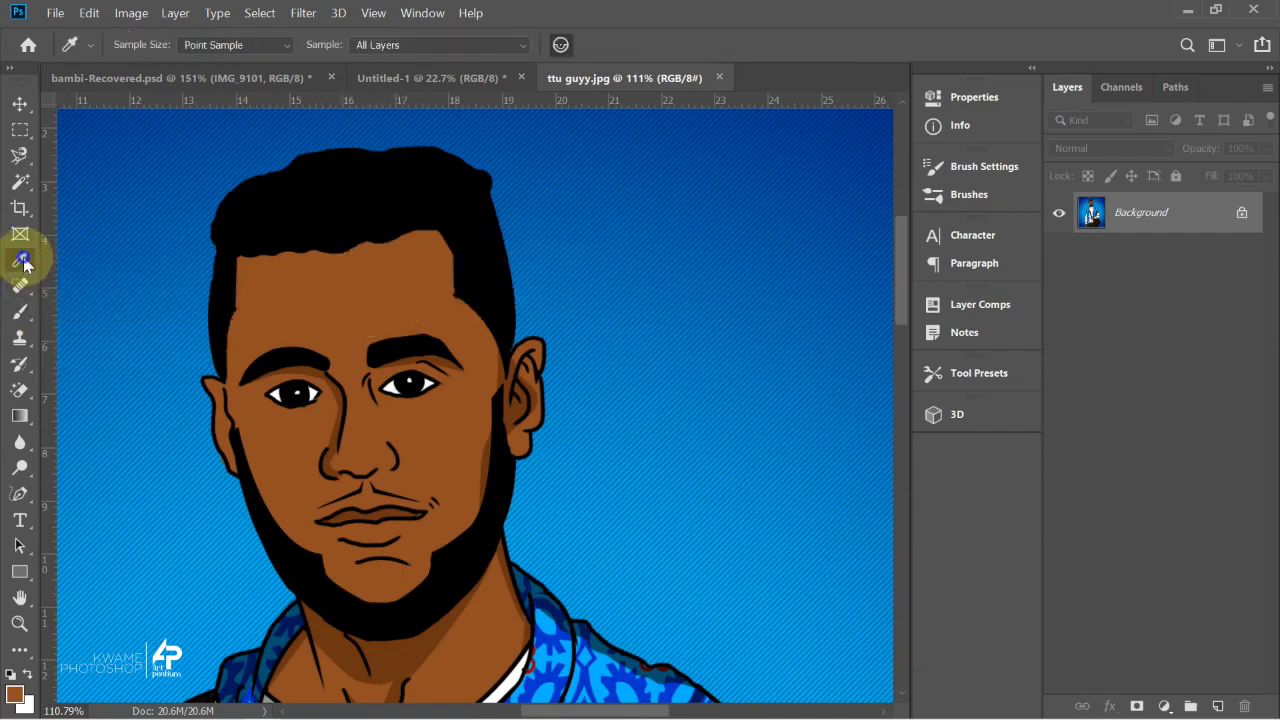
right_click(23, 261)
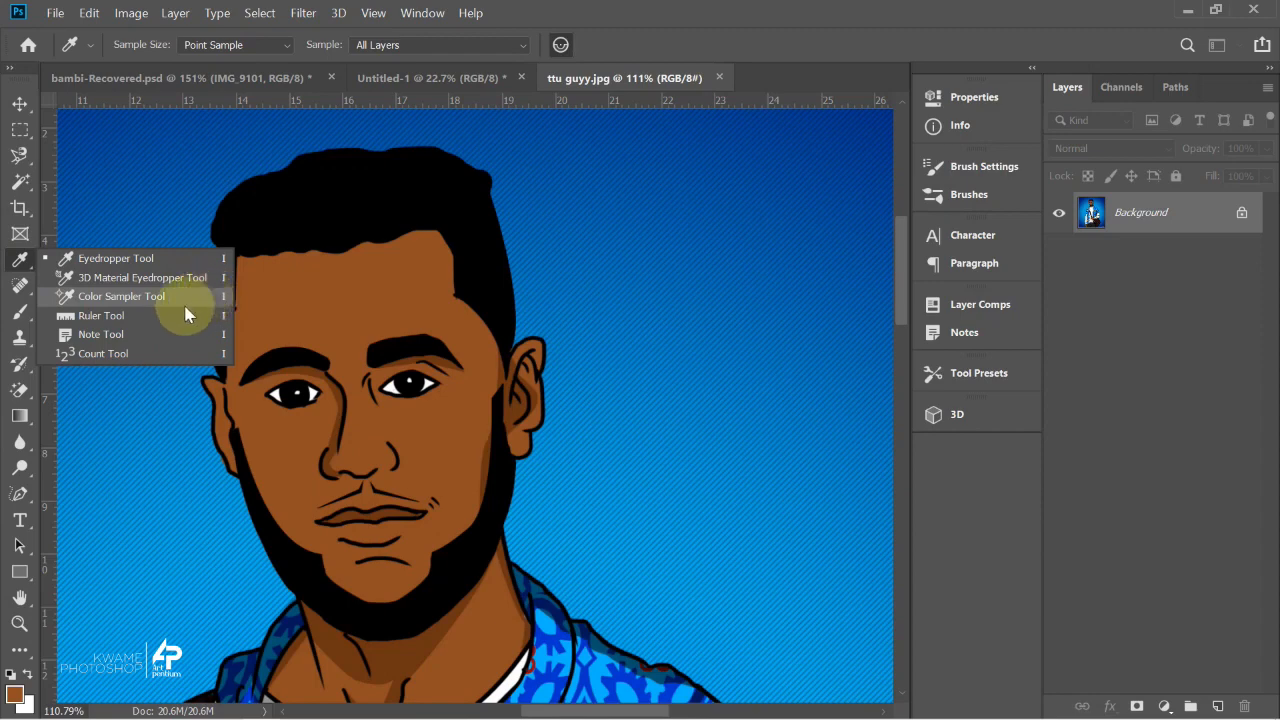
left_click(106, 318)
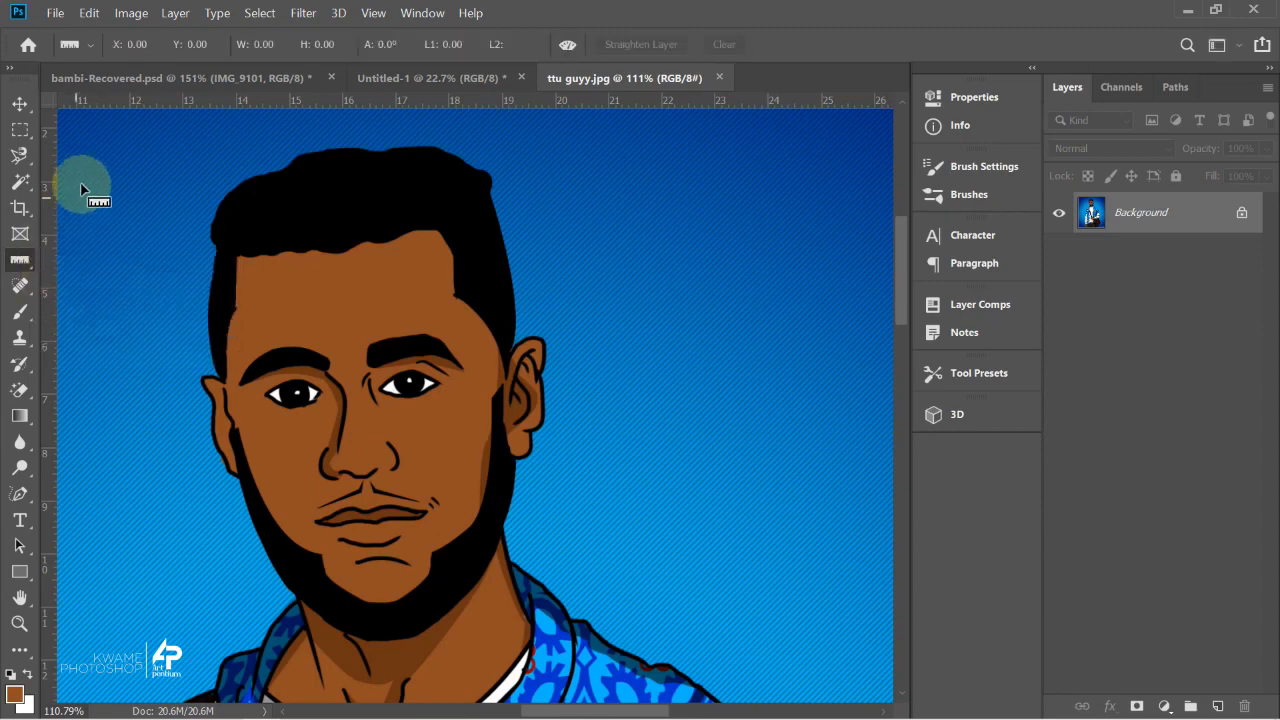
mouse_move(78, 148)
left_mouse_down()
mouse_move(478, 319)
mouse_move(887, 405)
left_mouse_up()
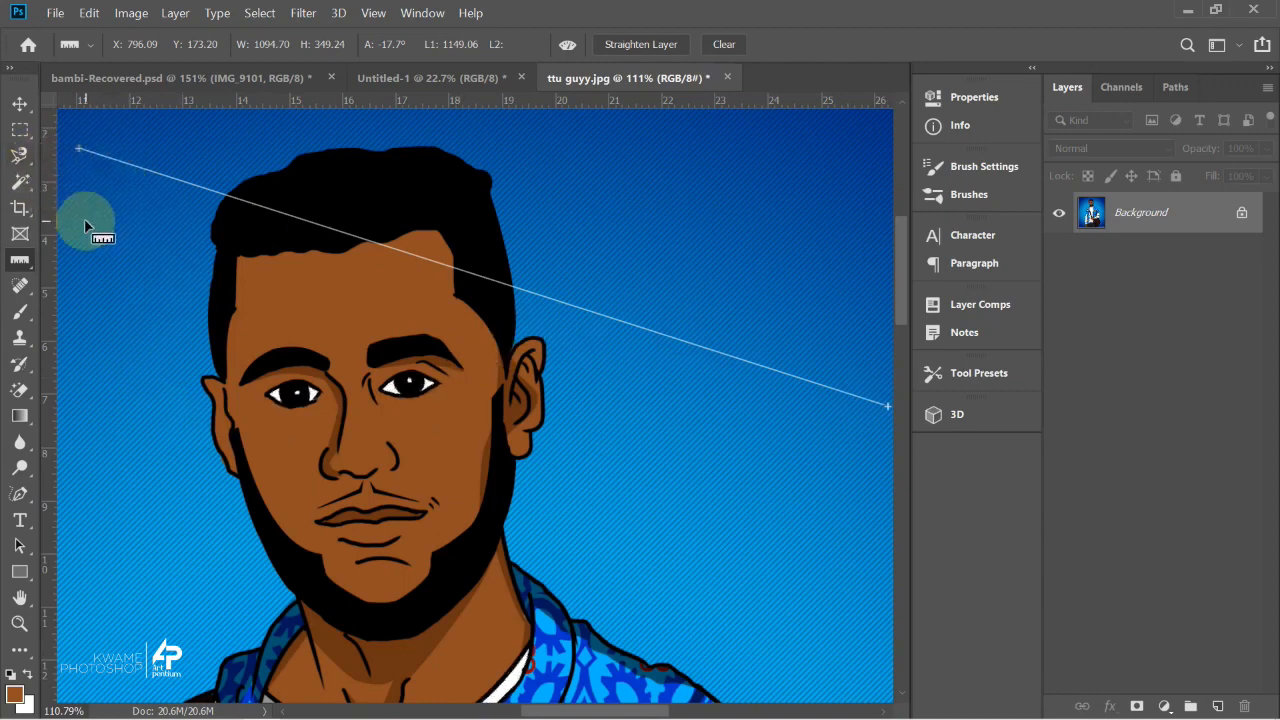
Pull a short second arm out of the ruler line to form an angle measurement, and shift it toward the right-hand background.
left_click(78, 148)
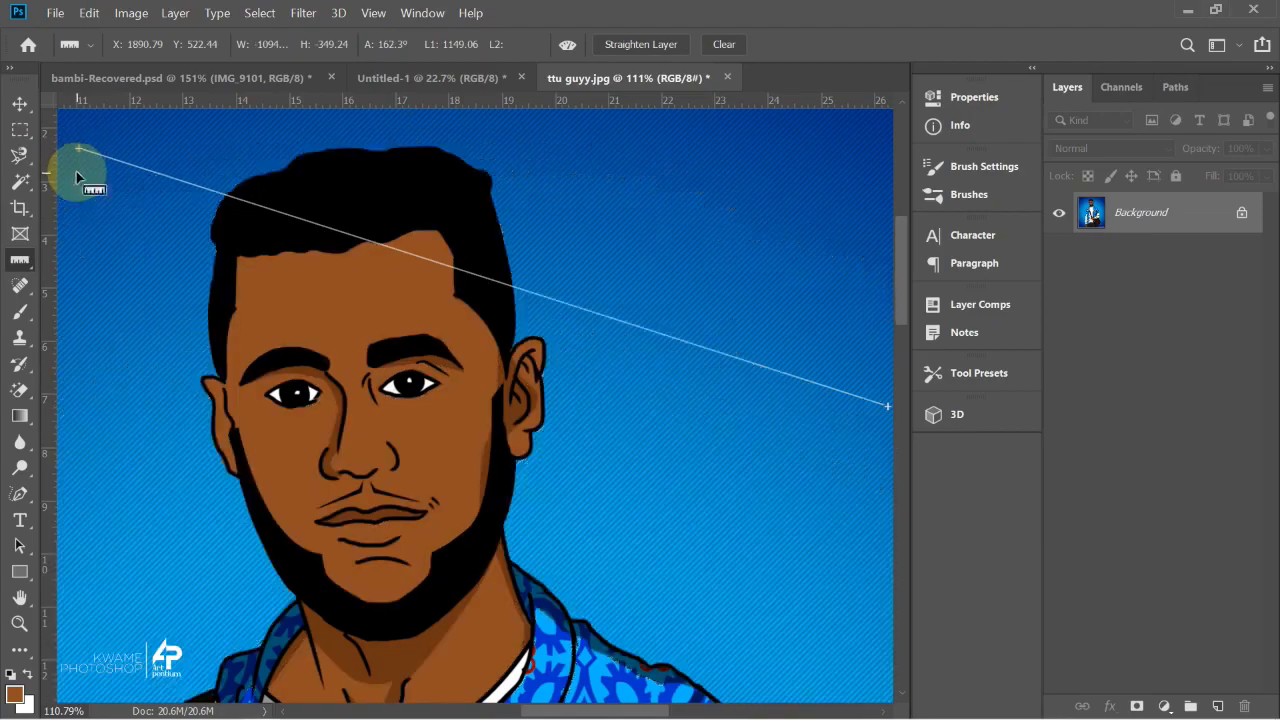
right_click(21, 261)
left_click(76, 314)
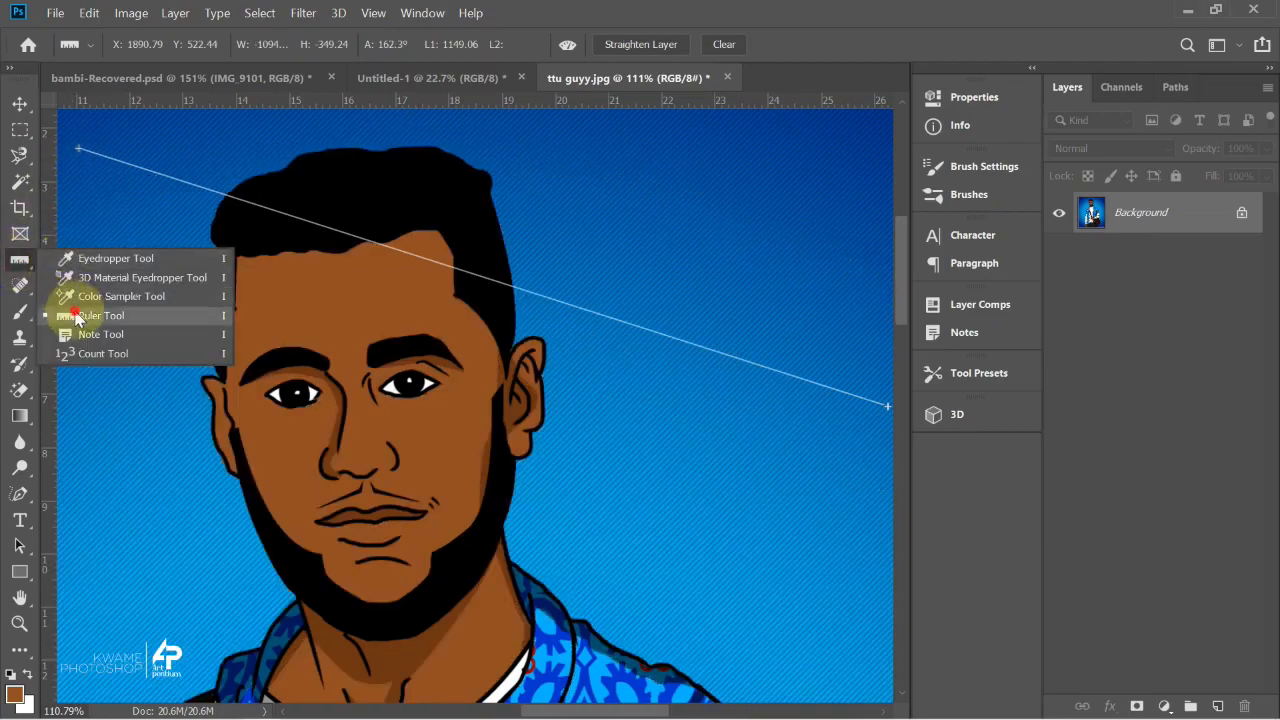
right_click(134, 162)
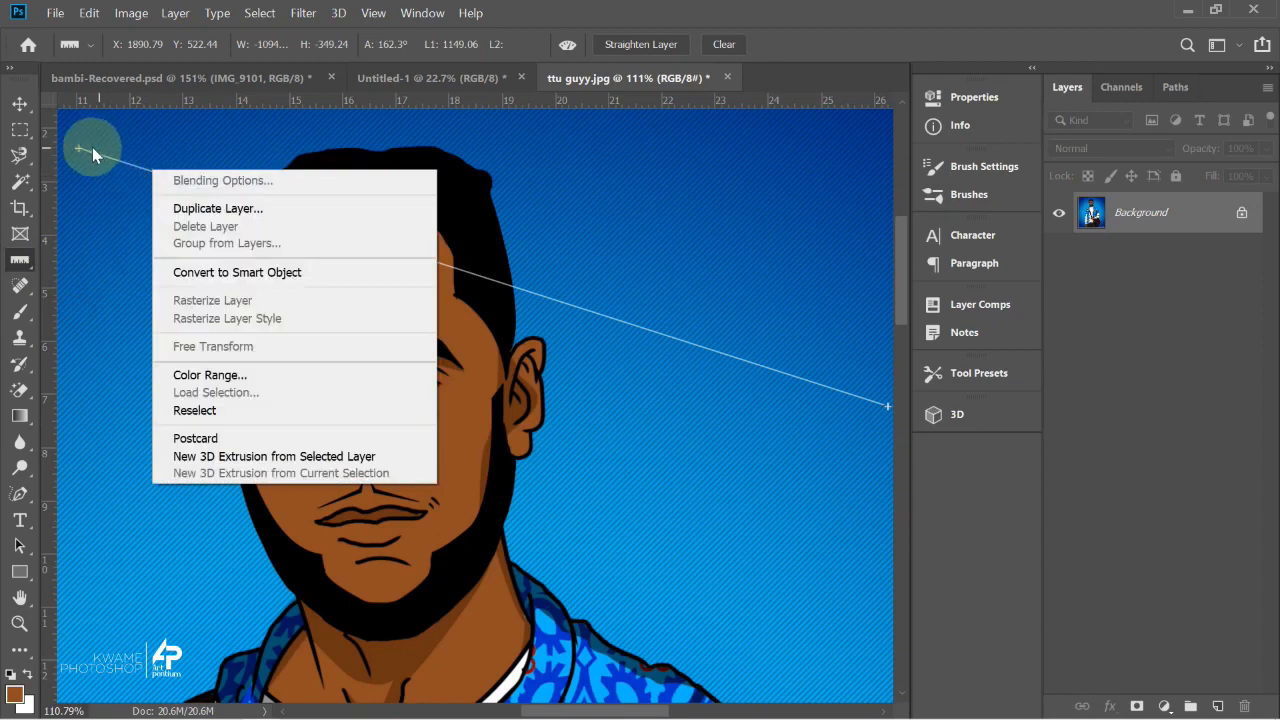
left_click(94, 148)
left_click_drag(79, 148, 764, 347)
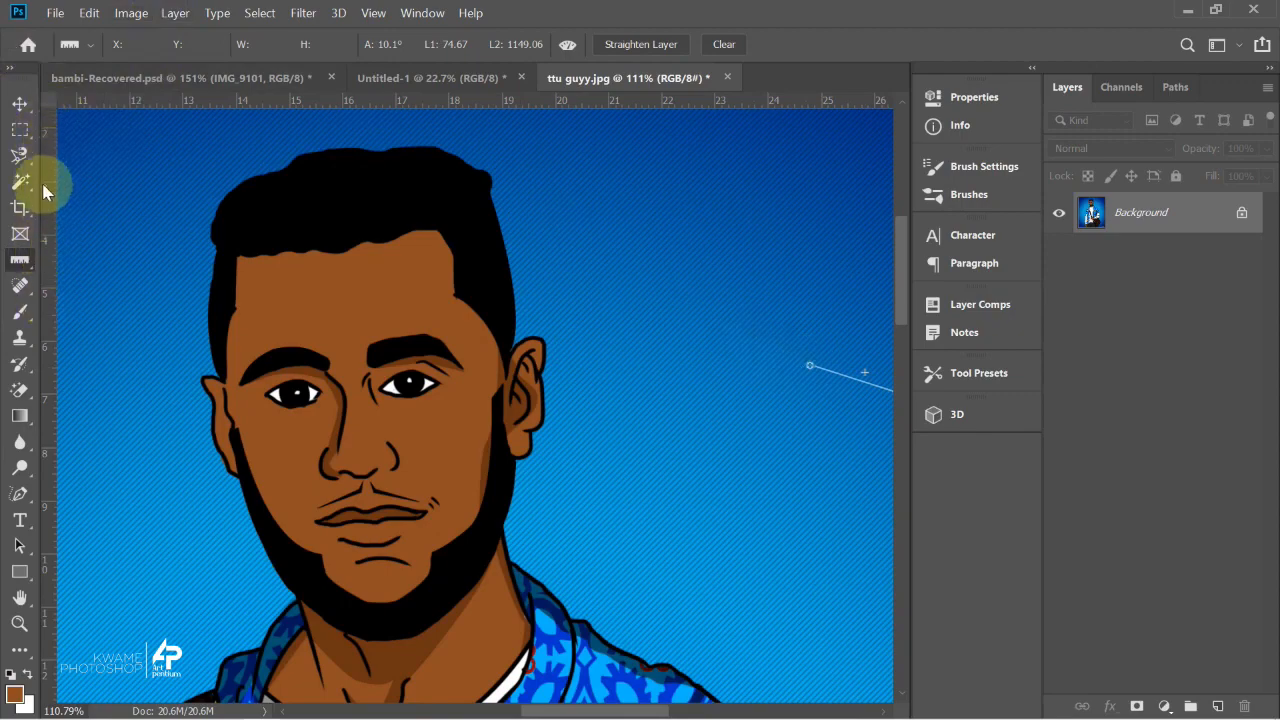
Move the far end of the ruler's long arm to the background left of the man's head, so the line crosses his eyes.
scroll(248, 138, "down", 3)
scroll(288, 200, "down", 2)
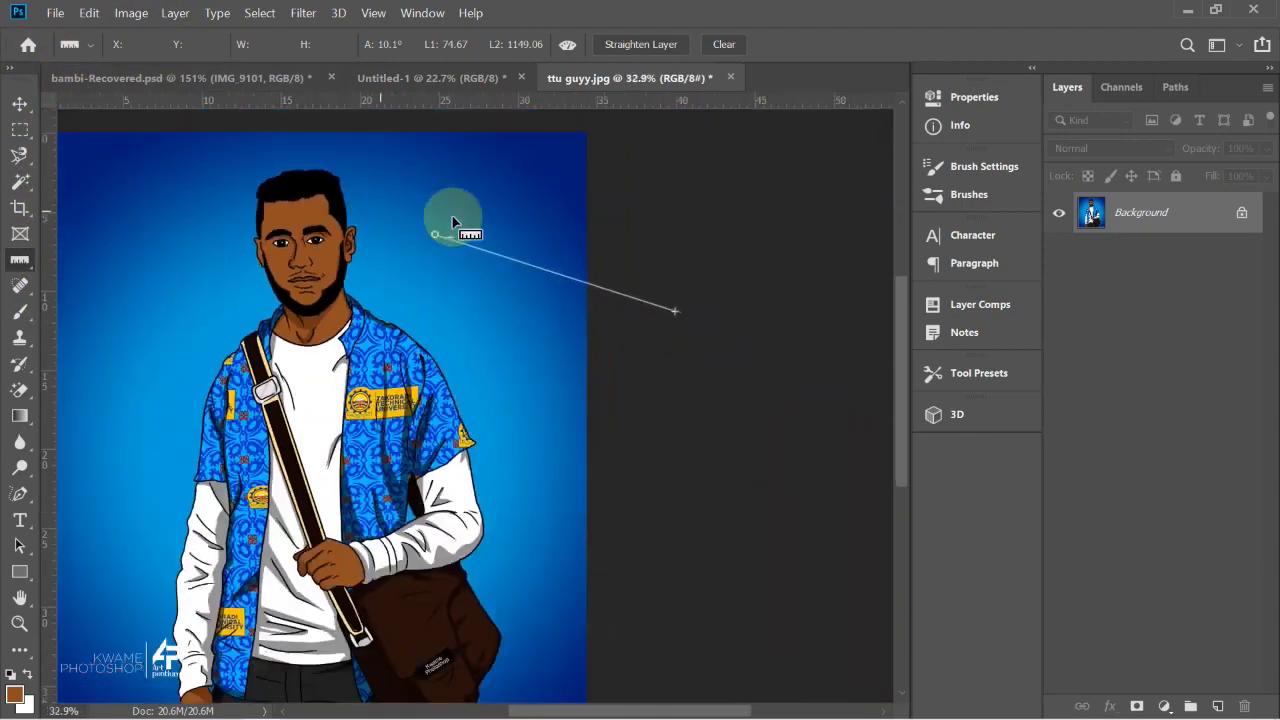
left_click_drag(673, 315, 139, 378)
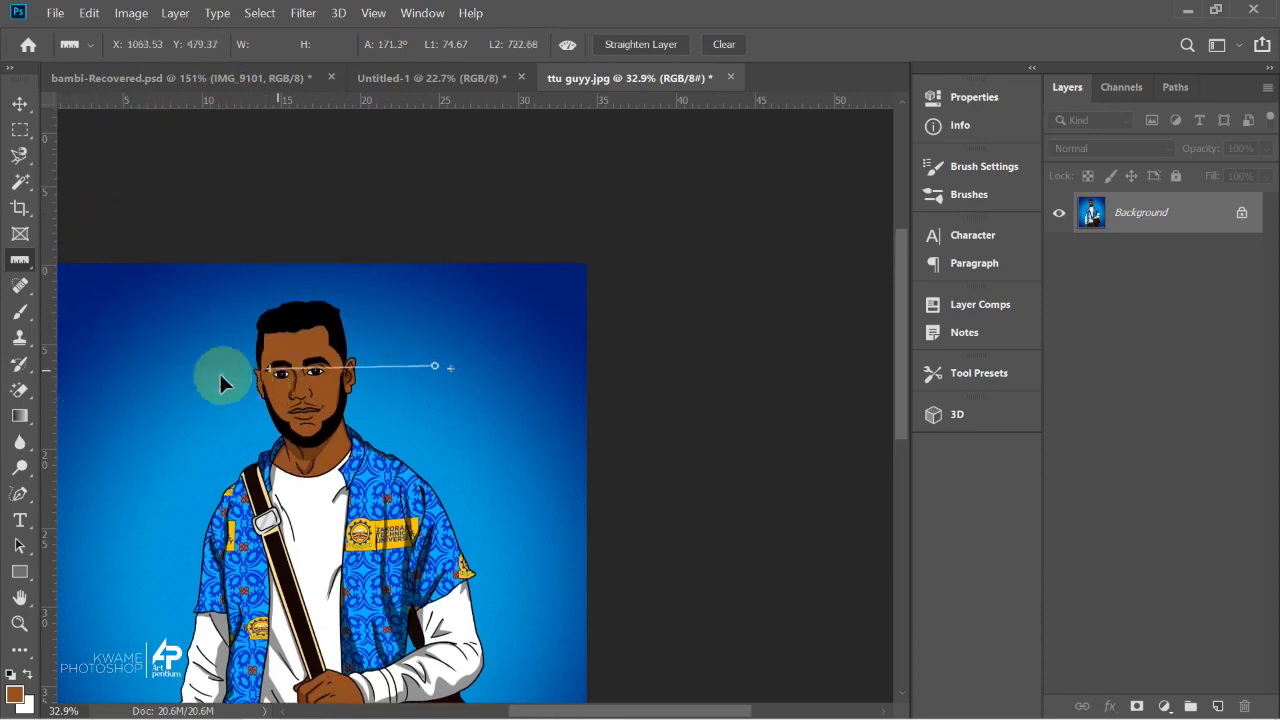
left_click_drag(287, 377, 131, 367)
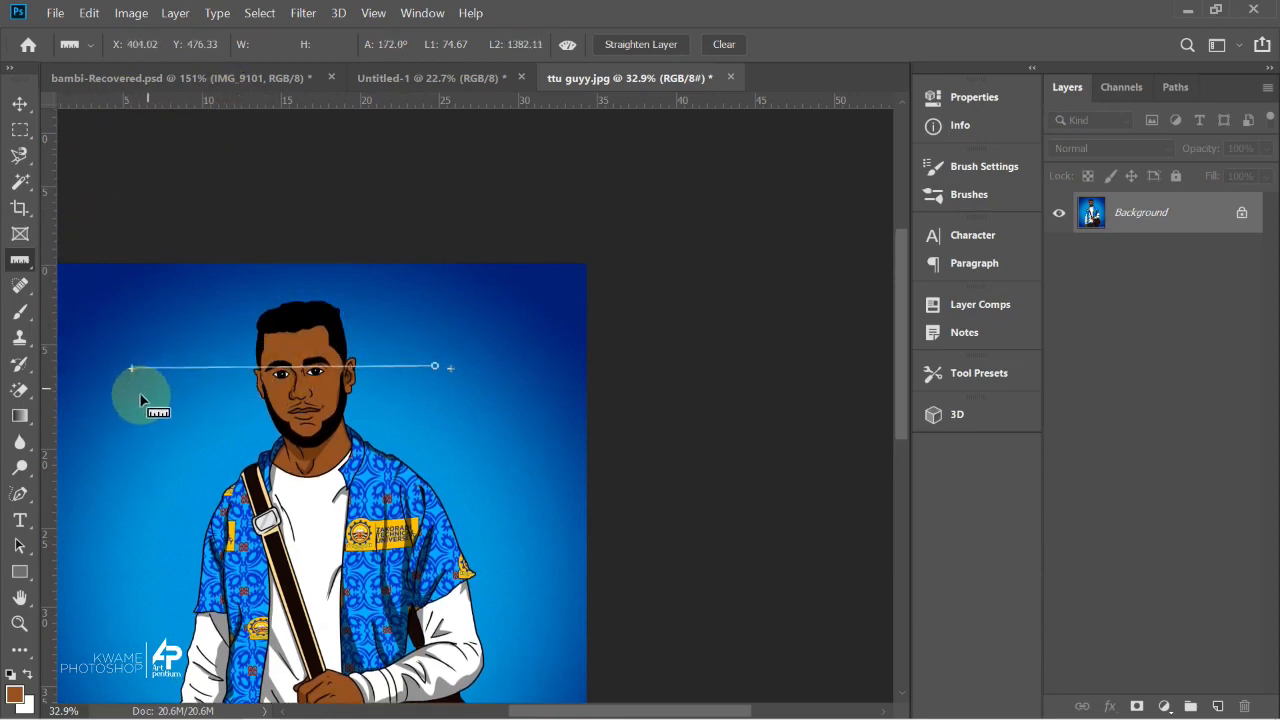
left_click_drag(228, 383, 402, 295)
scroll(429, 326, "up", 5)
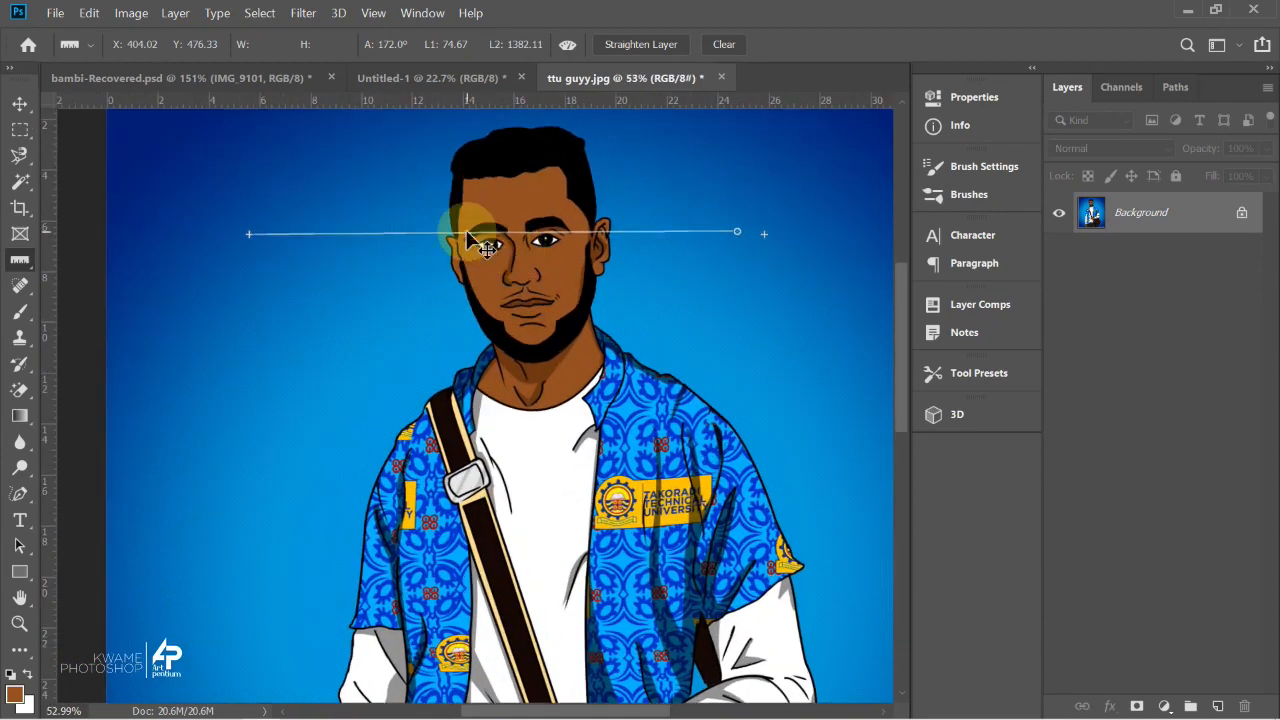
Sample the forehead's brown, the shirt's light blue and the chest badge's yellow in turn with the Eyedropper, leaving yellow as the foreground color.
right_click(22, 261)
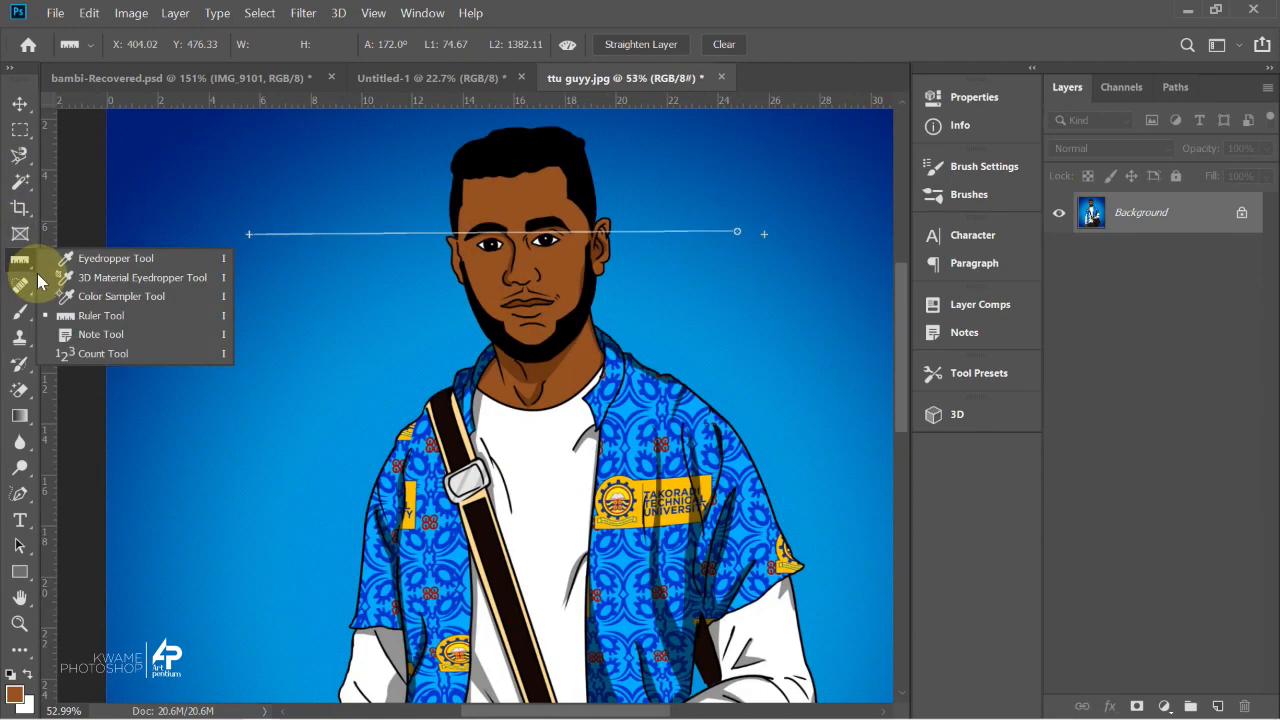
left_click(101, 334)
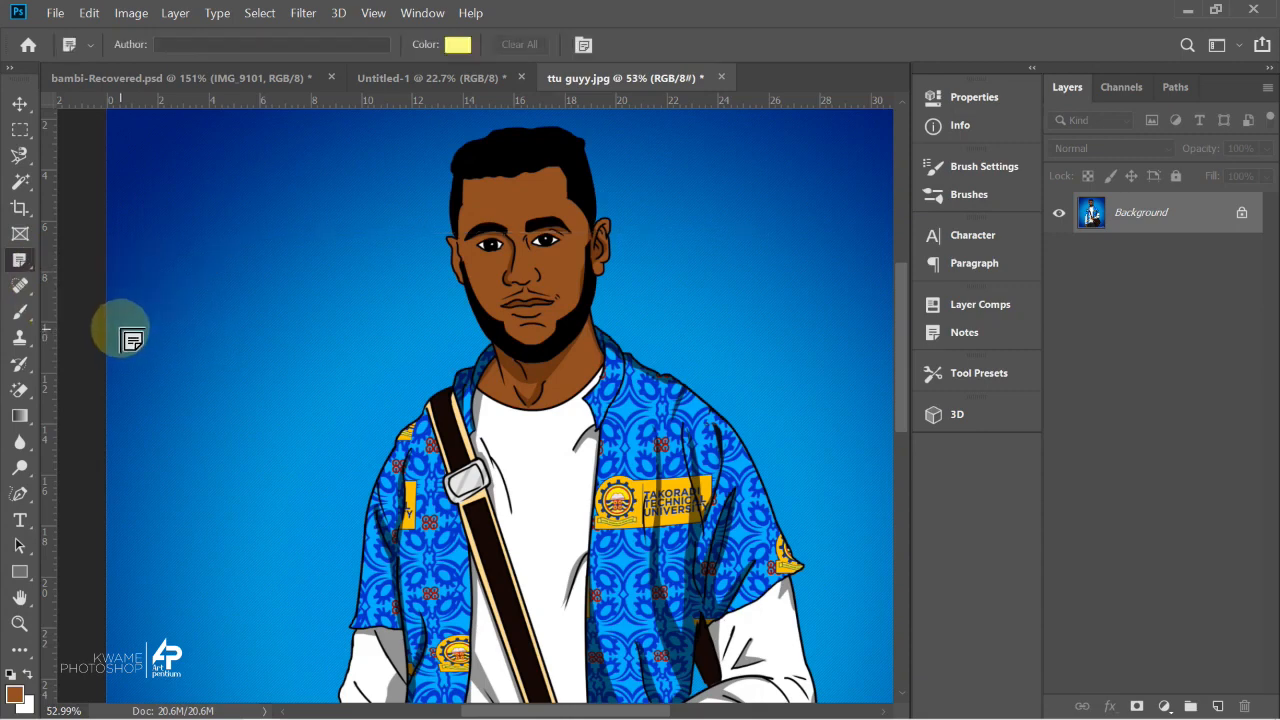
right_click(22, 262)
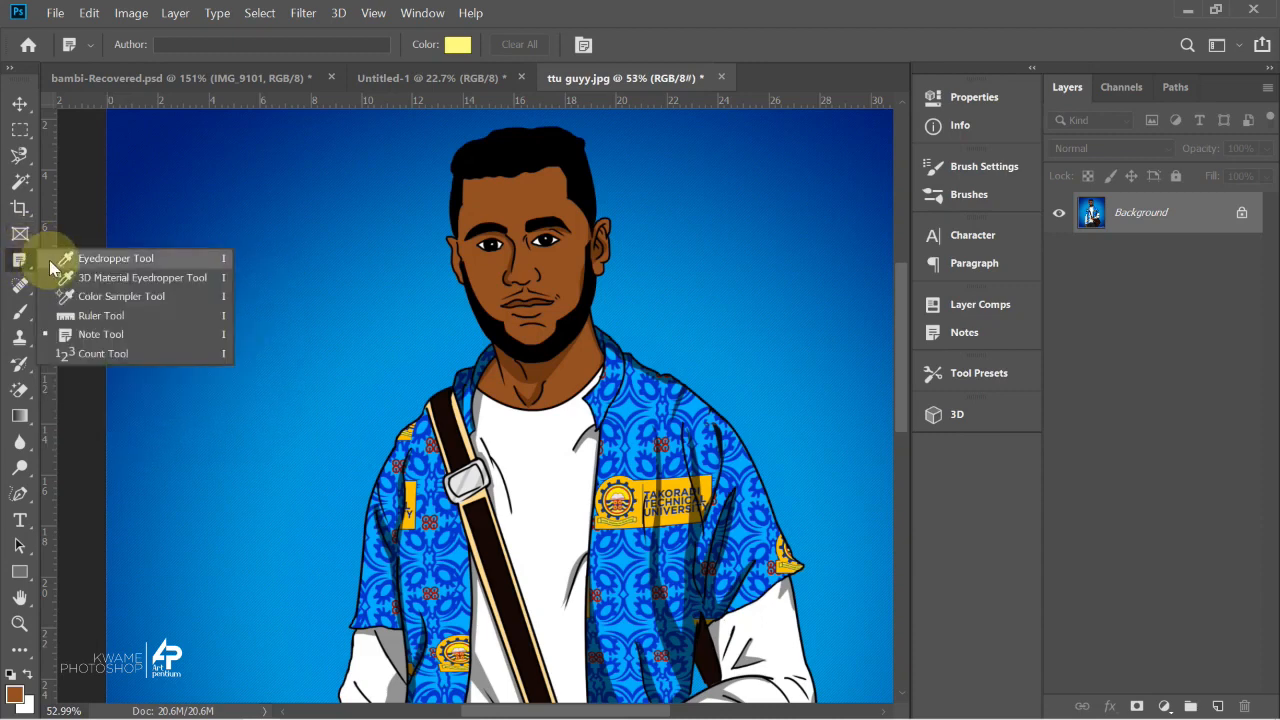
left_click(51, 260)
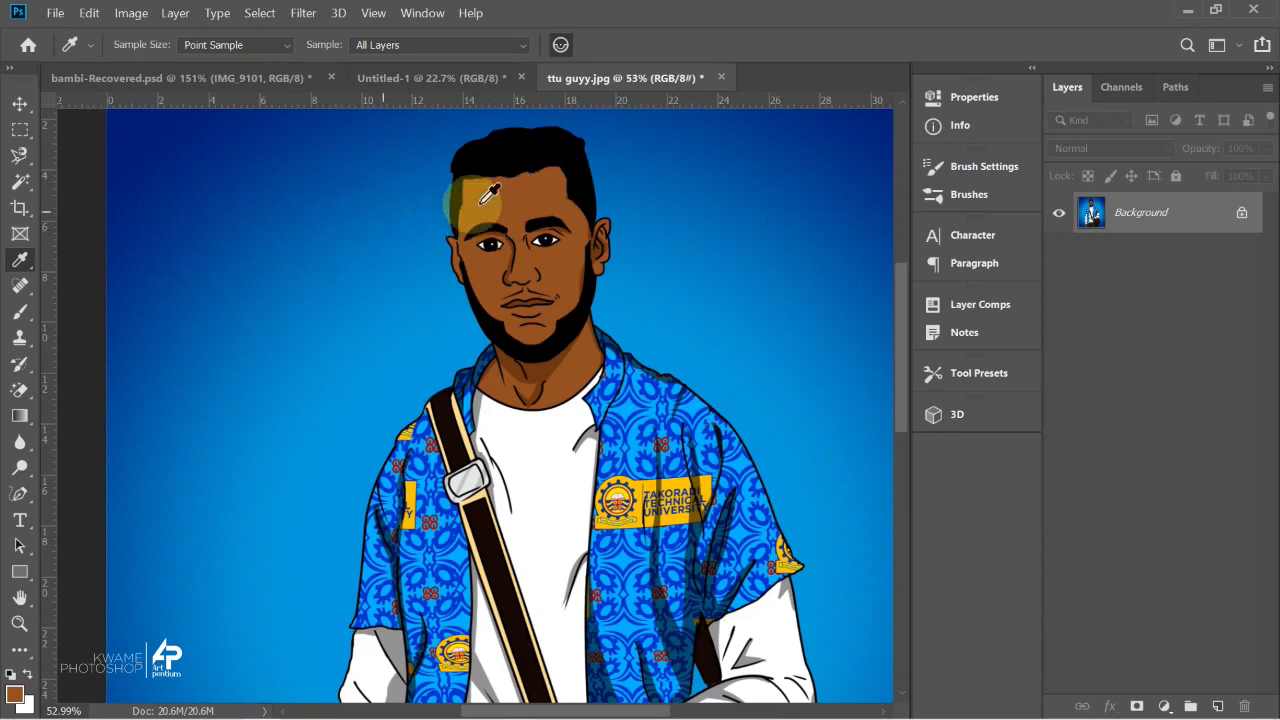
left_click(536, 189)
left_click(536, 189)
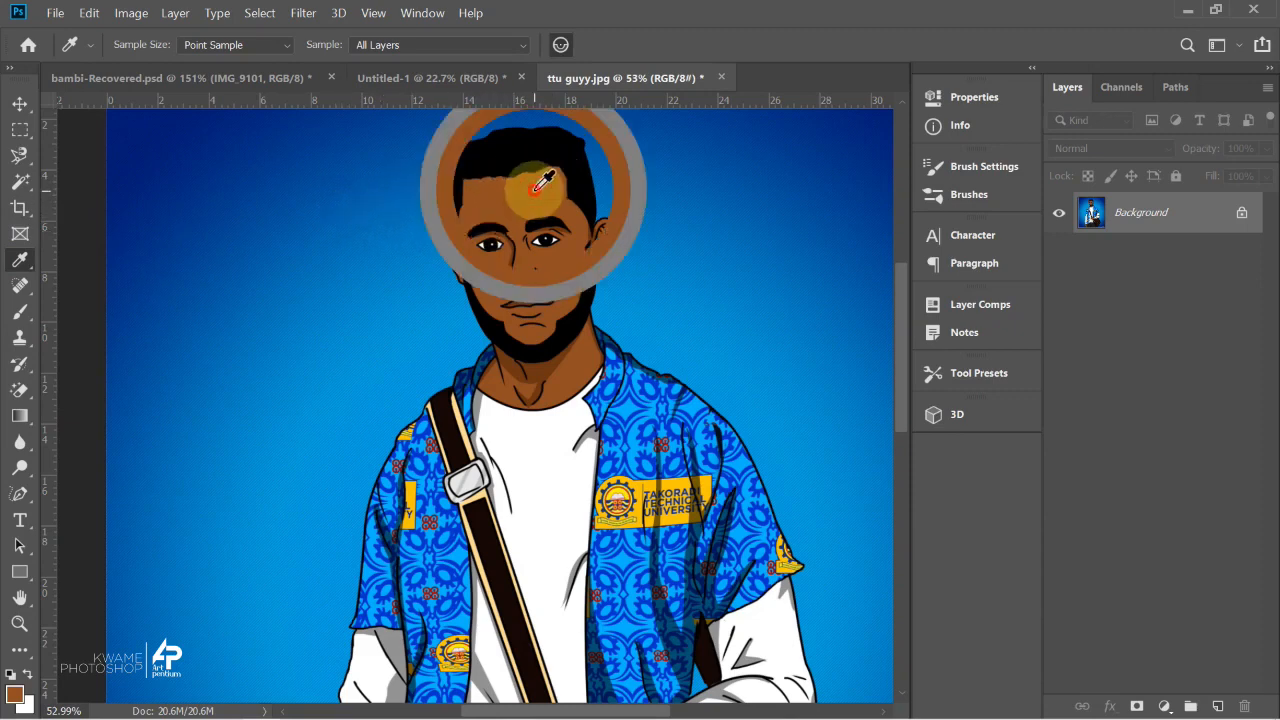
left_click(628, 398)
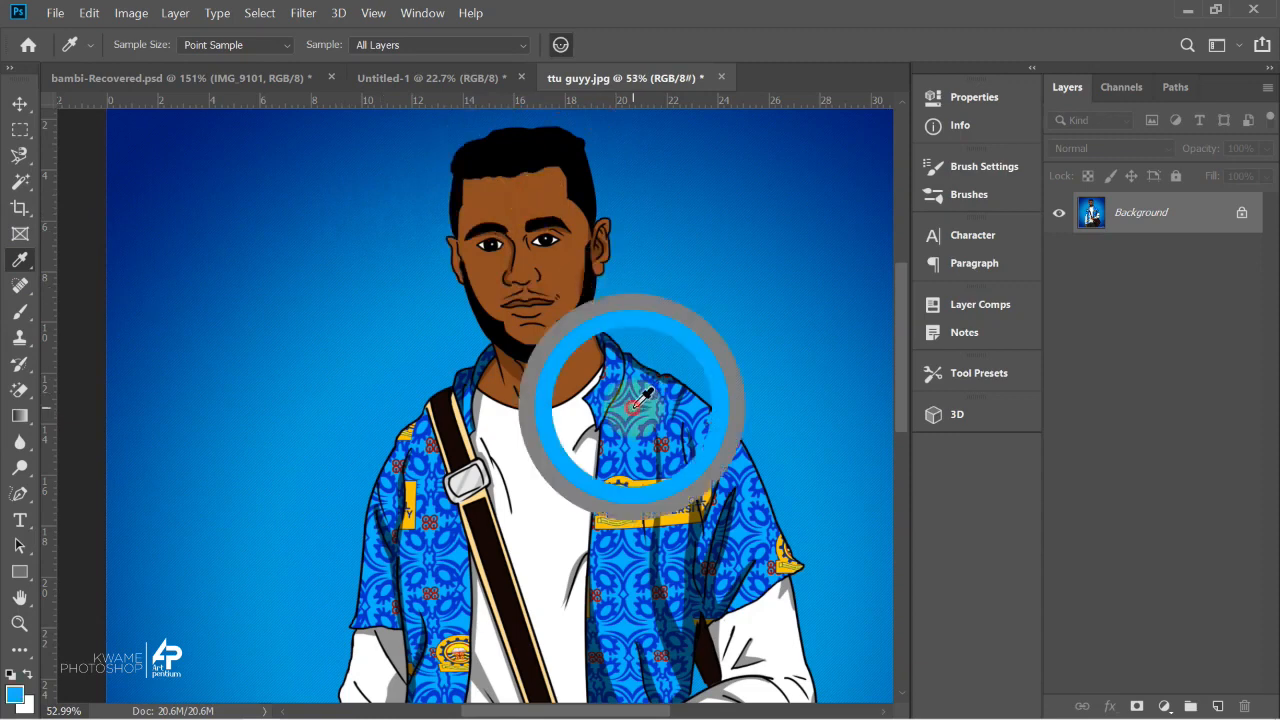
left_click(638, 494)
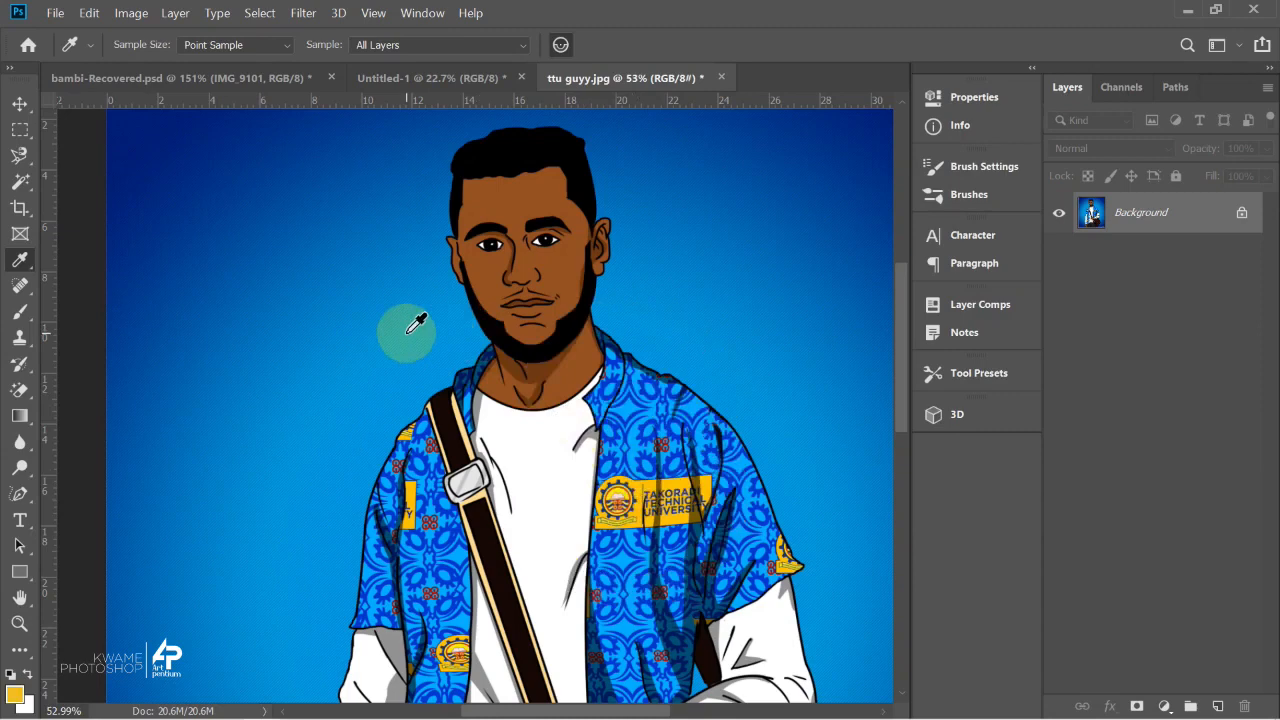
Activate the Note tool and switch to the recovered PSD photo of the girl holding the red cup.
left_click(17, 263)
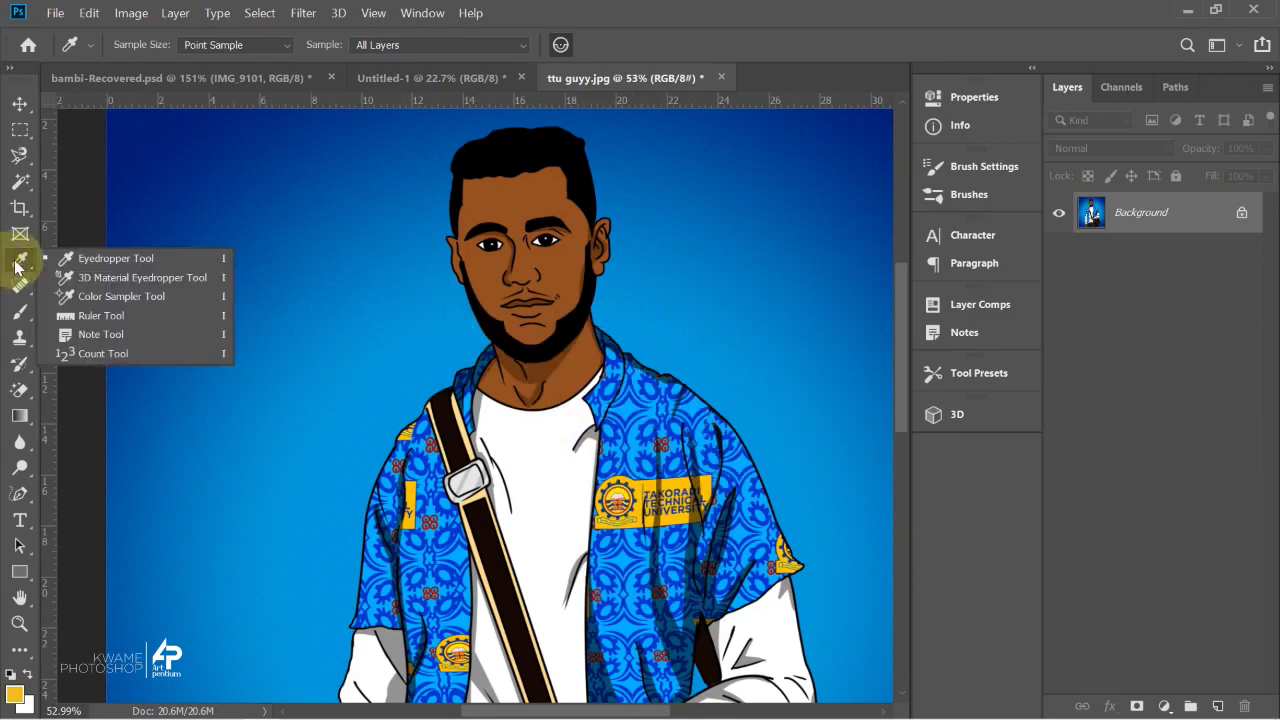
left_click(92, 315)
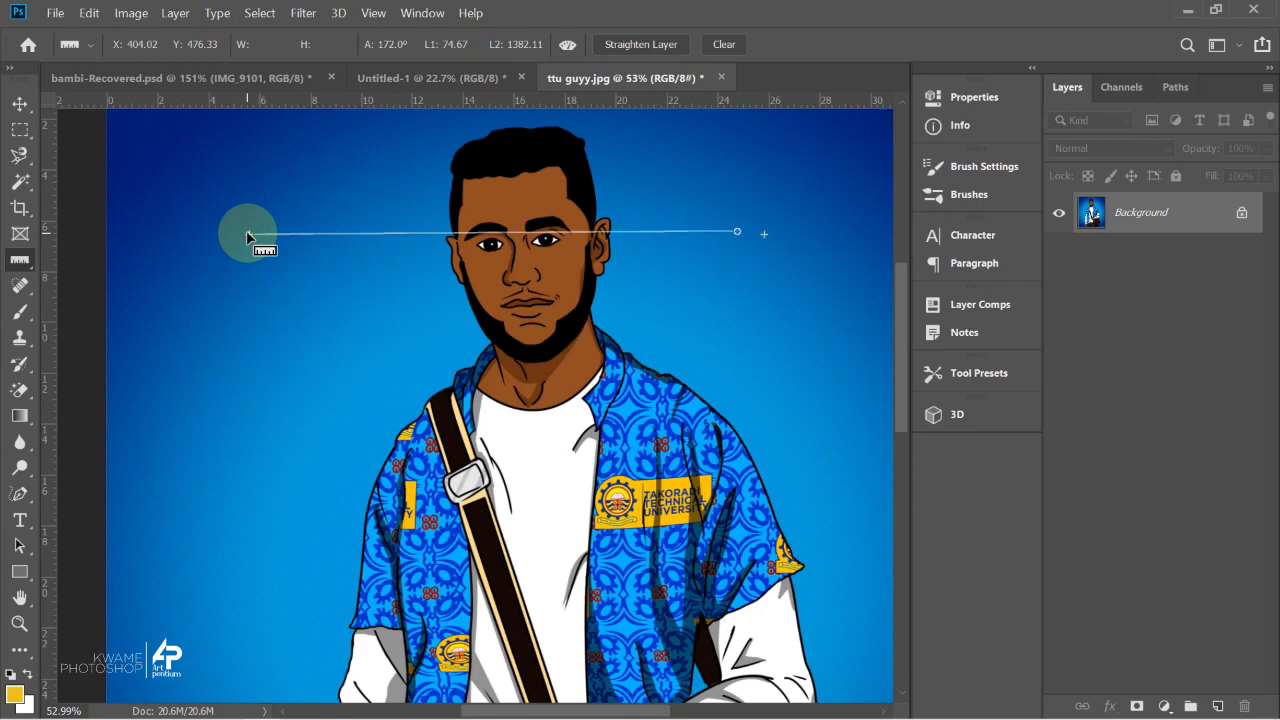
right_click(20, 260)
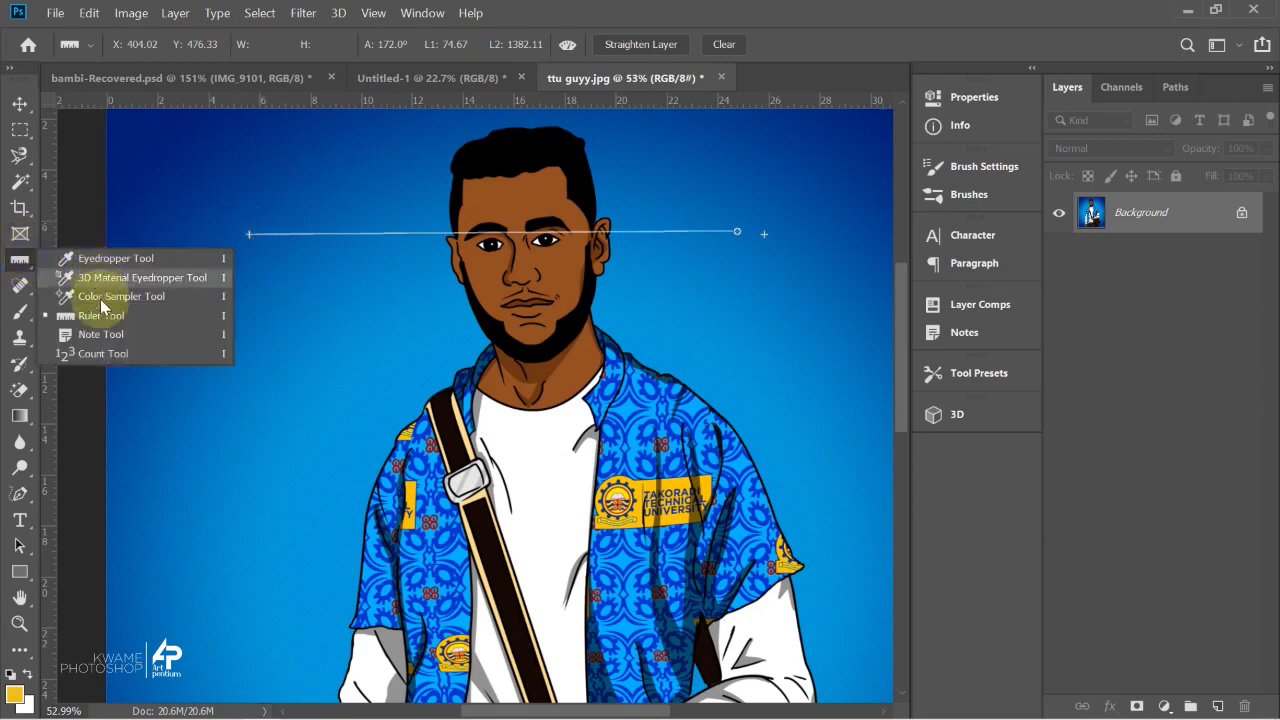
left_click(103, 336)
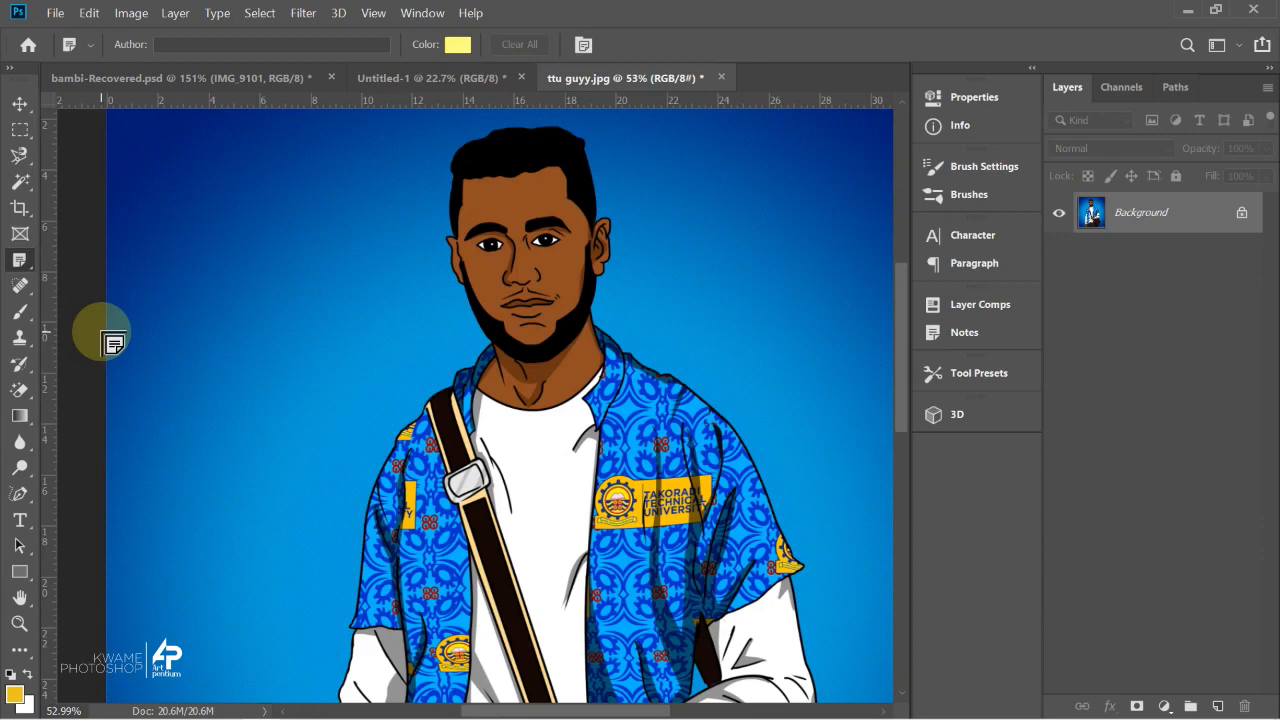
left_click(68, 78)
scroll(543, 366, "down", 5)
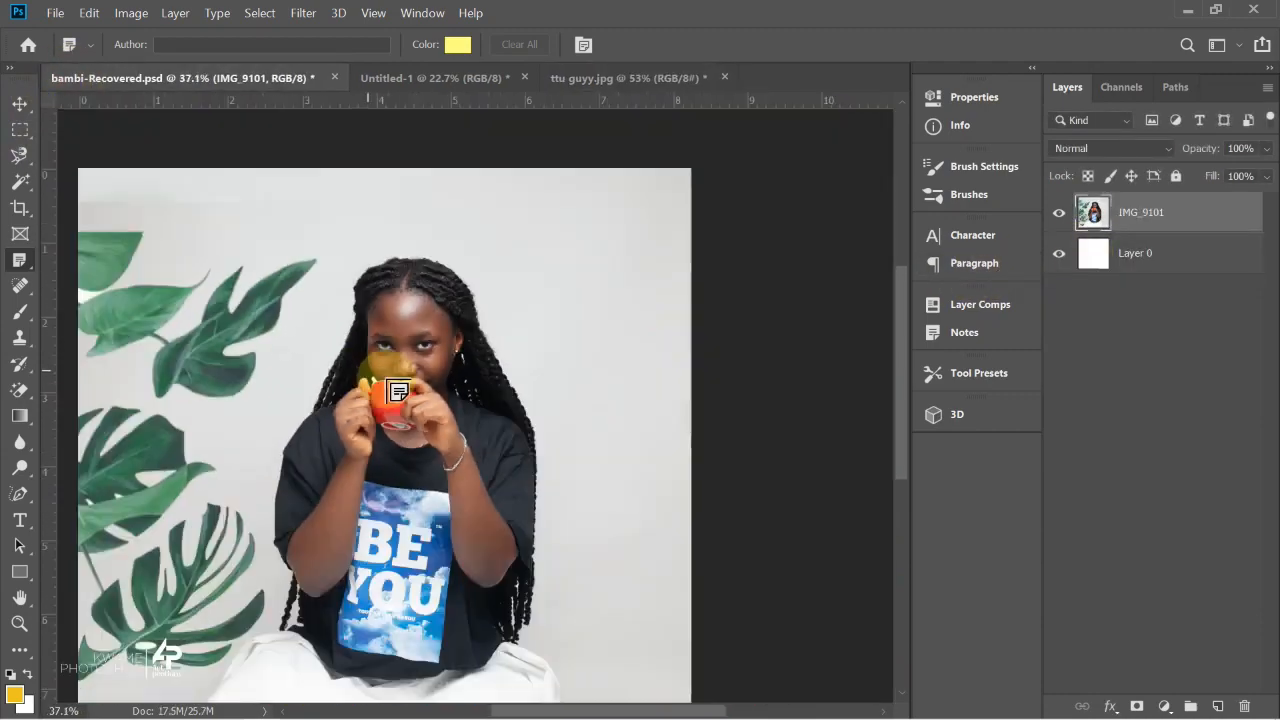
scroll(220, 326, "down", 1)
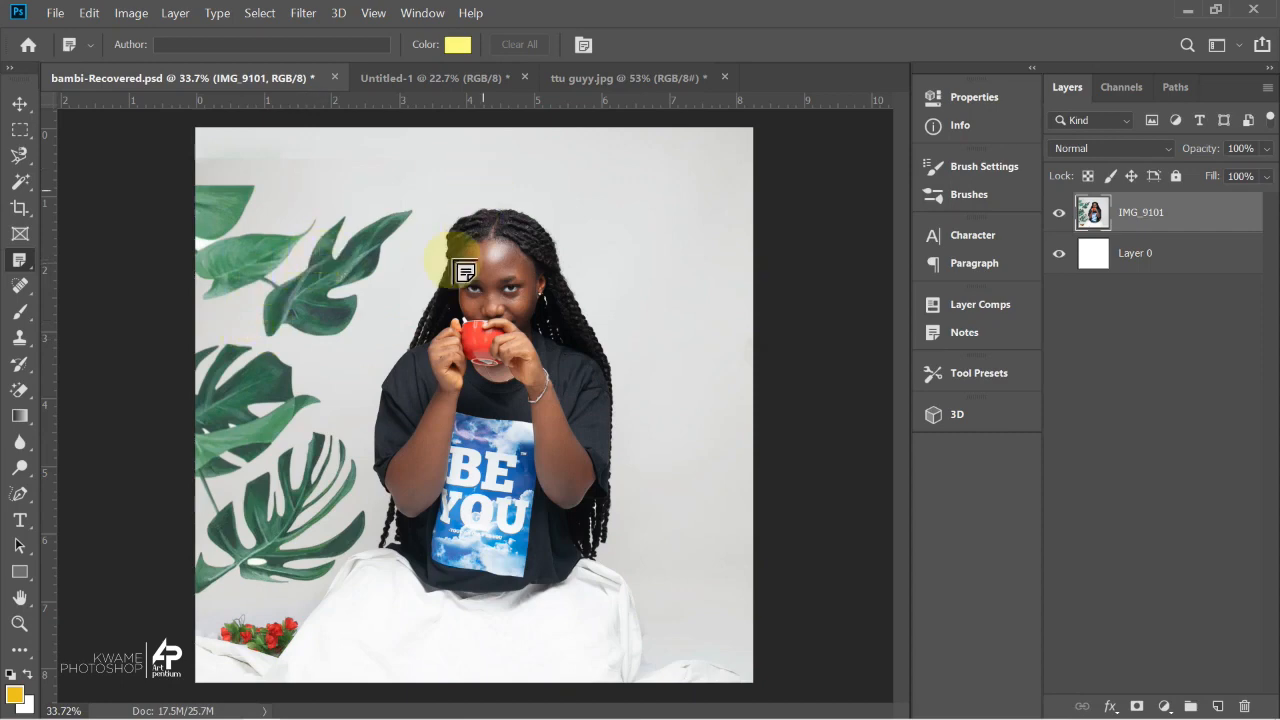
Place a note near the photo's upper-left leaf stating whose picture it is, and collapse the note.
left_click(209, 179)
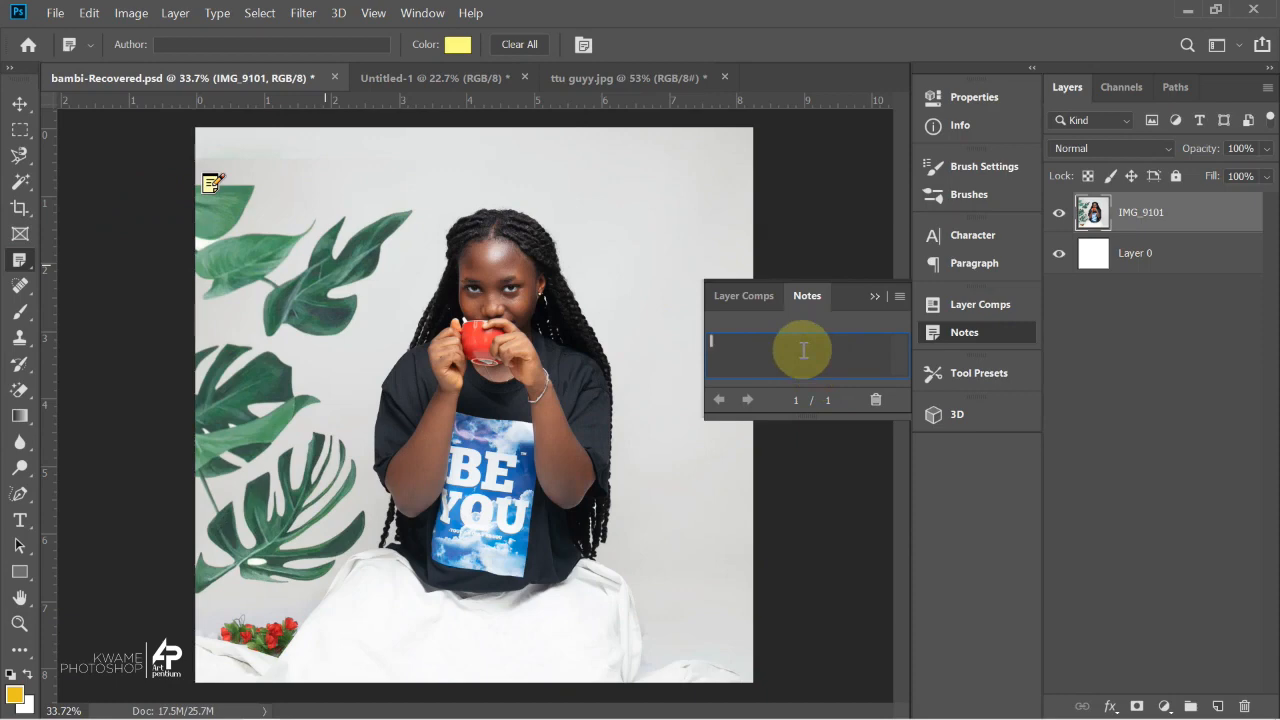
type("This is Bamni's Pic.")
left_click(873, 295)
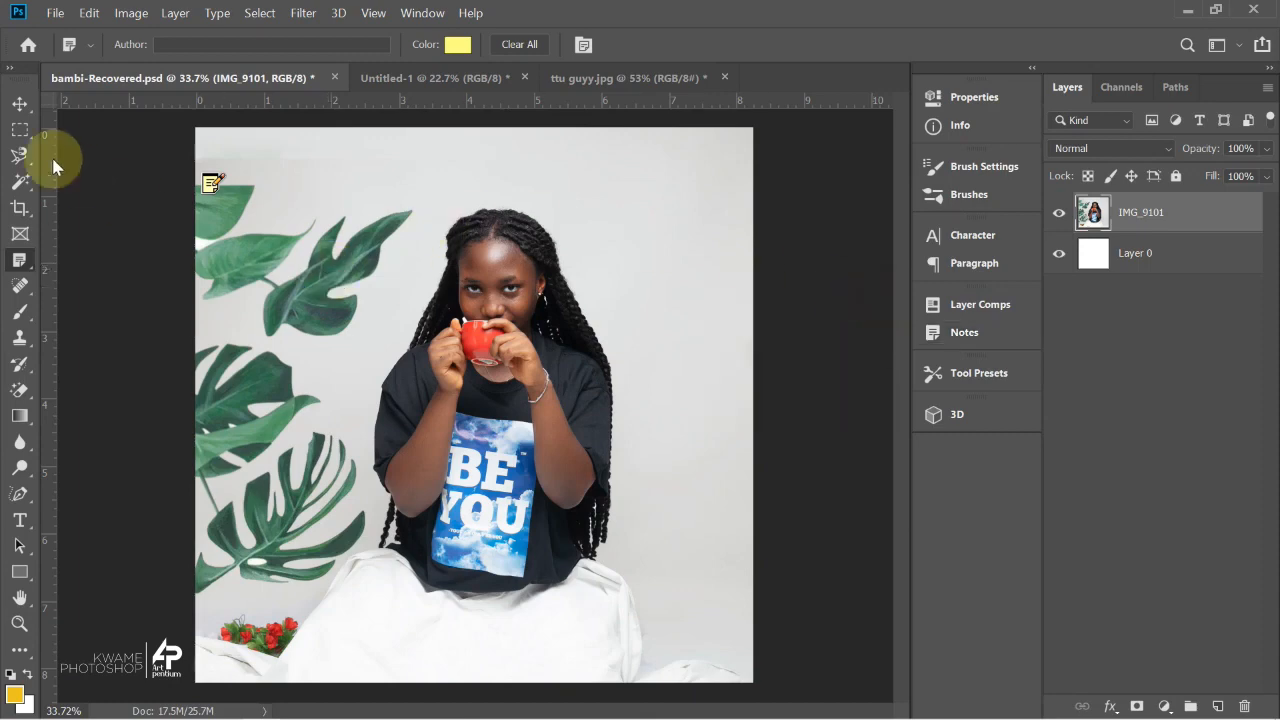
Reopen the note from its marker using the Move tool to read its text, close it, and undo the note's placement.
left_click(17, 104)
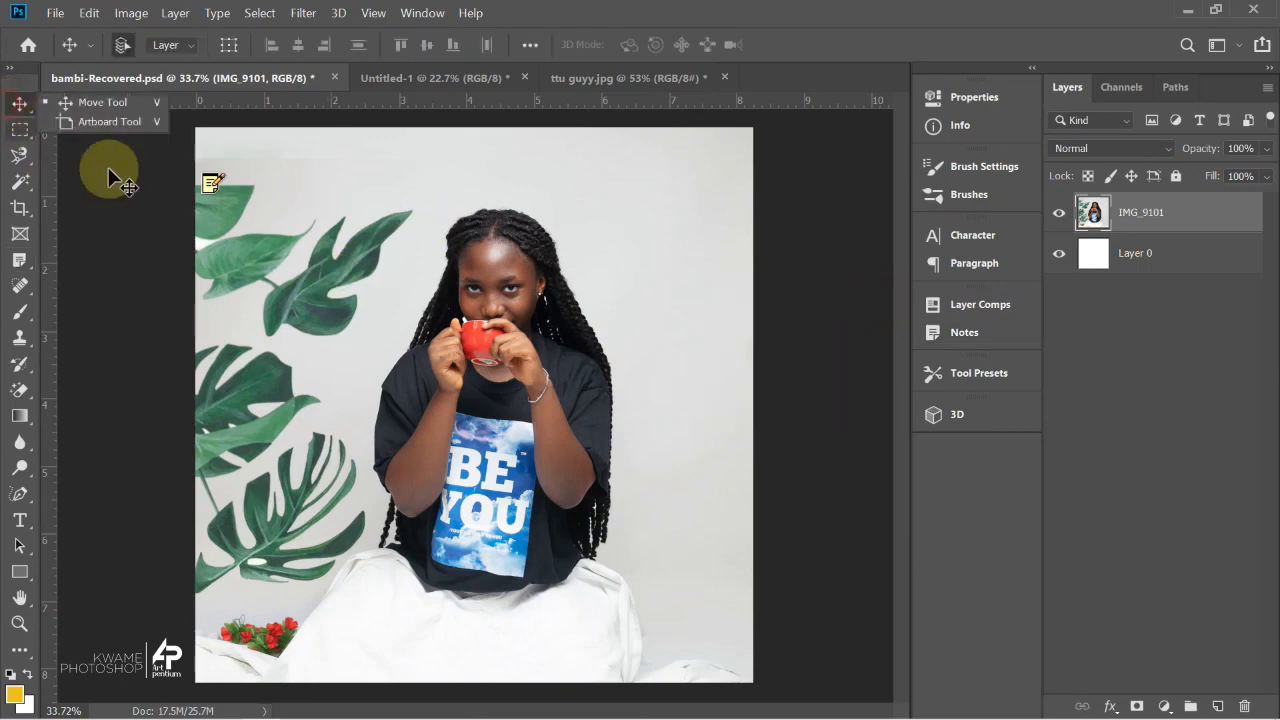
right_click(209, 186)
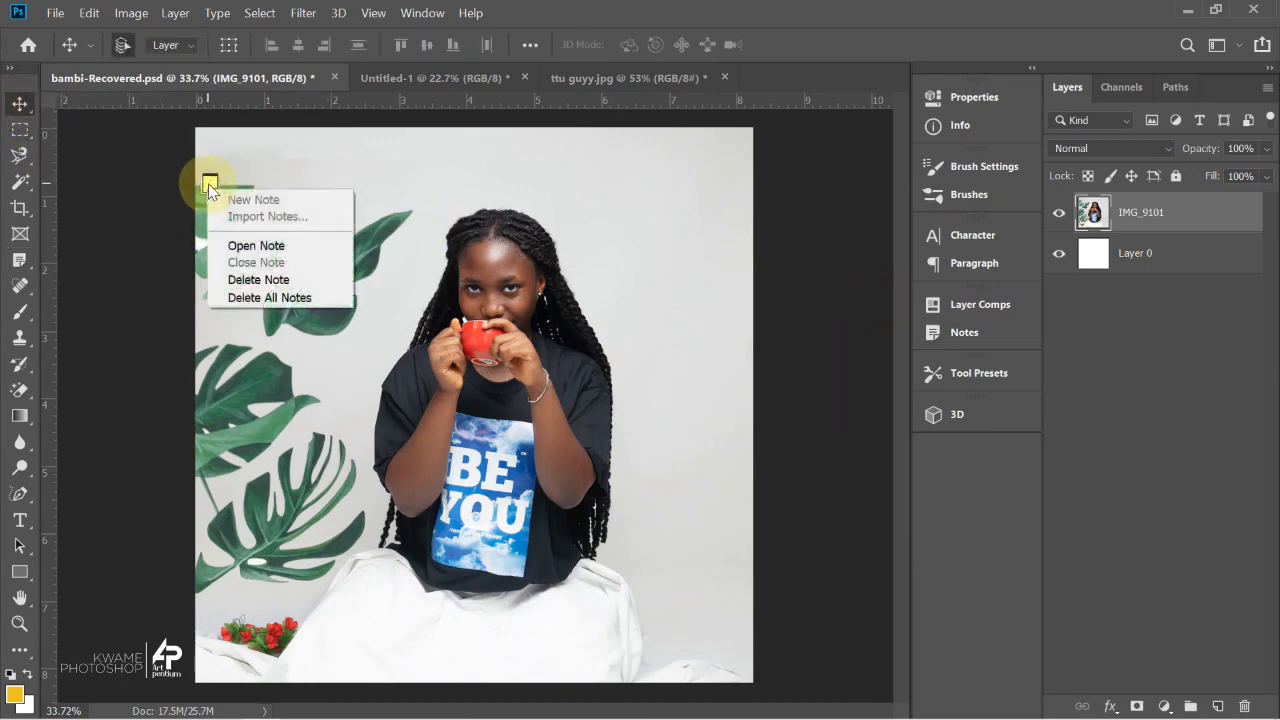
left_click(249, 247)
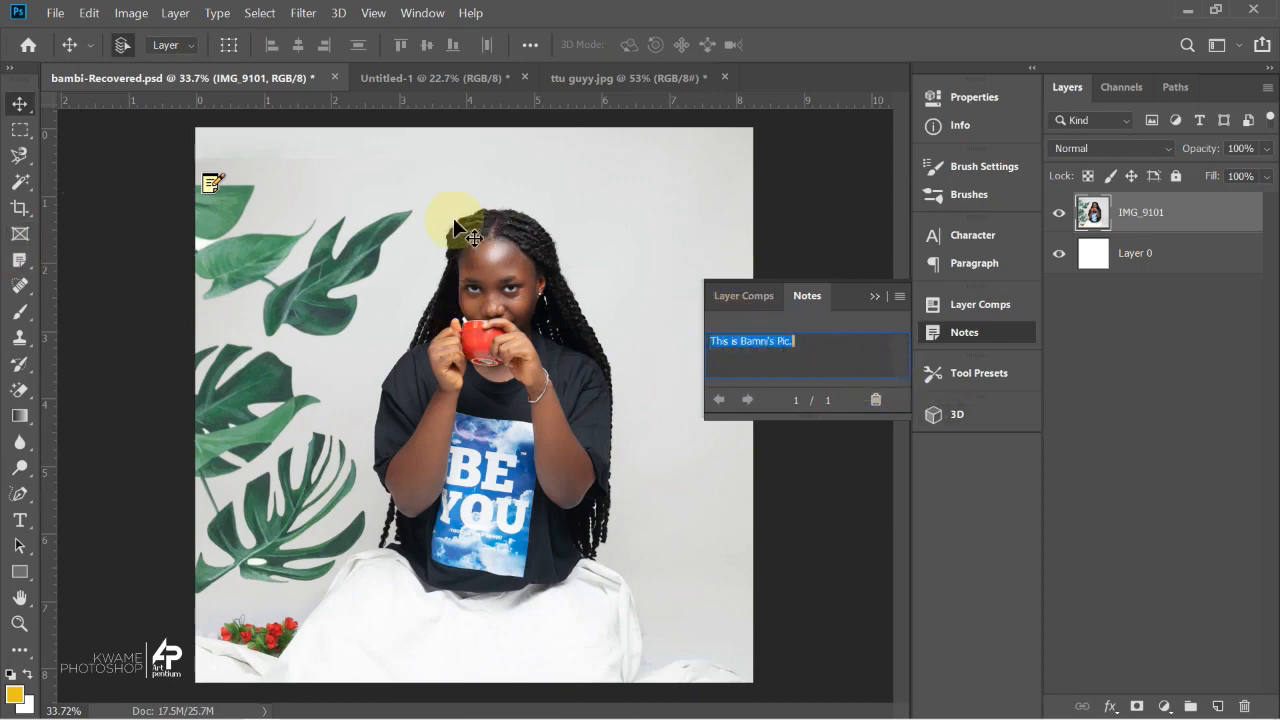
left_click(879, 297)
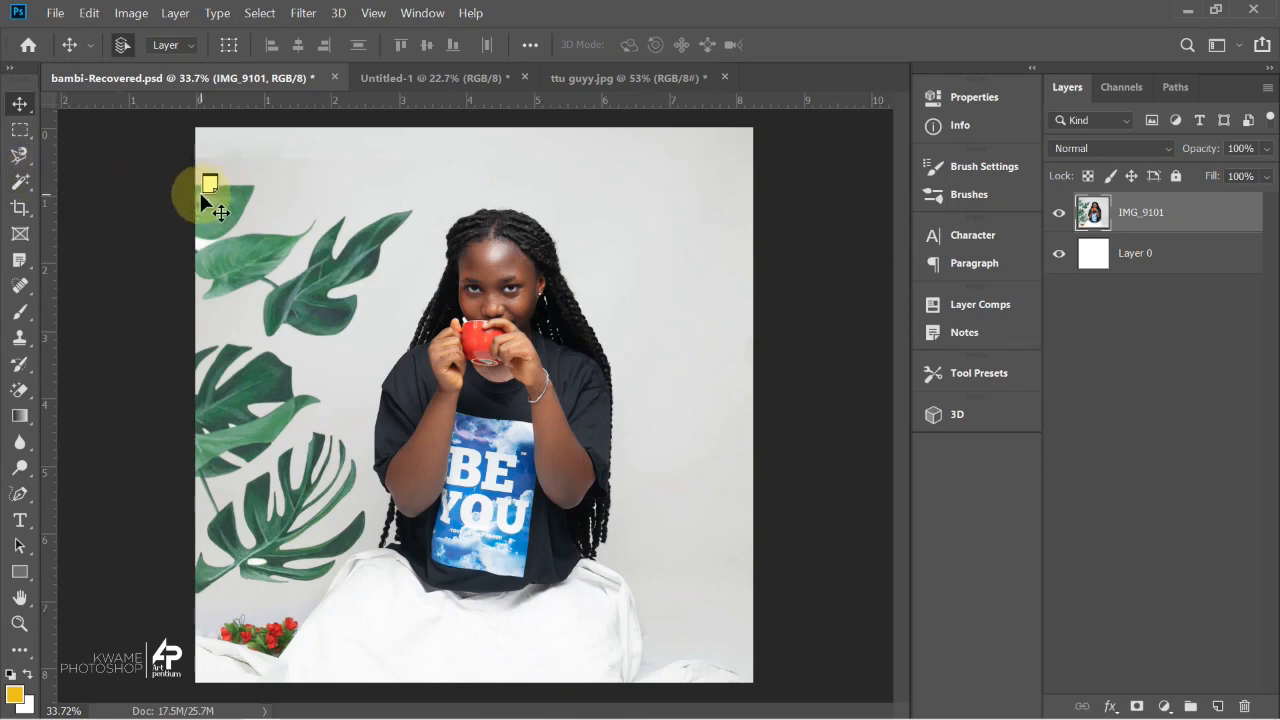
key("ctrl+z")
key("ctrl+z")
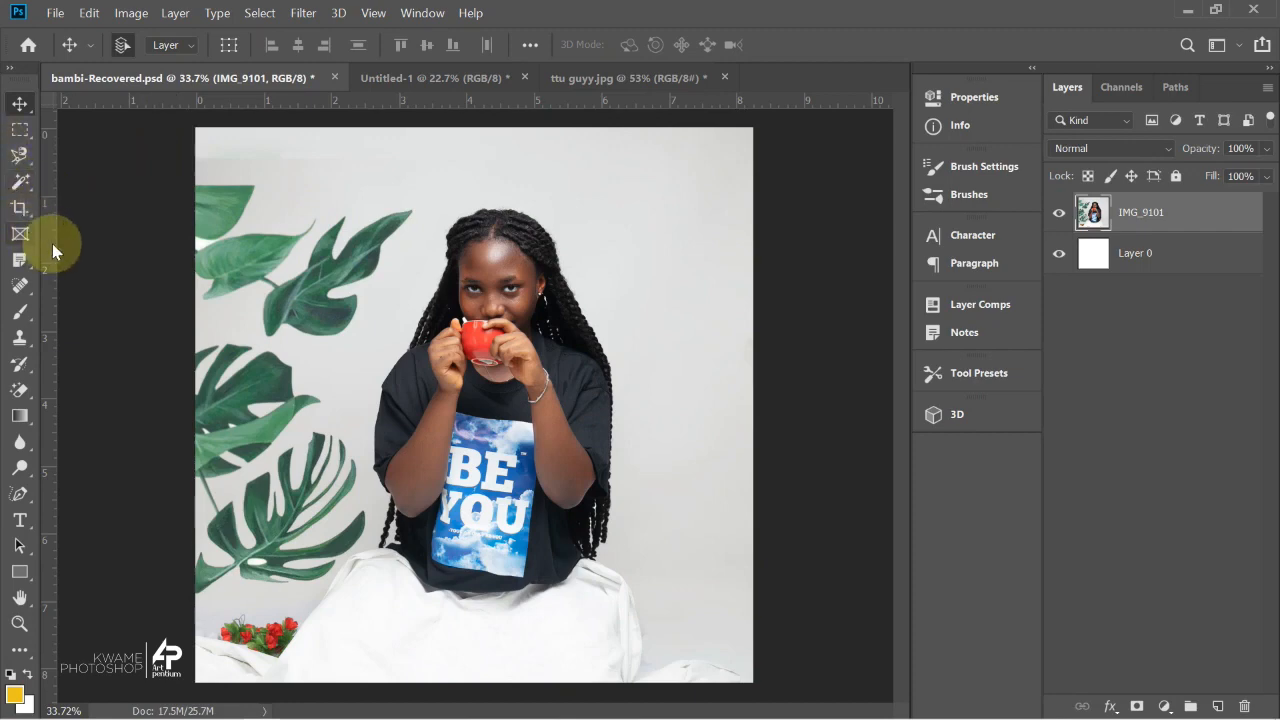
Activate the Count tool and number the three upper leaves as 1, 2 and 3.
left_click(19, 260)
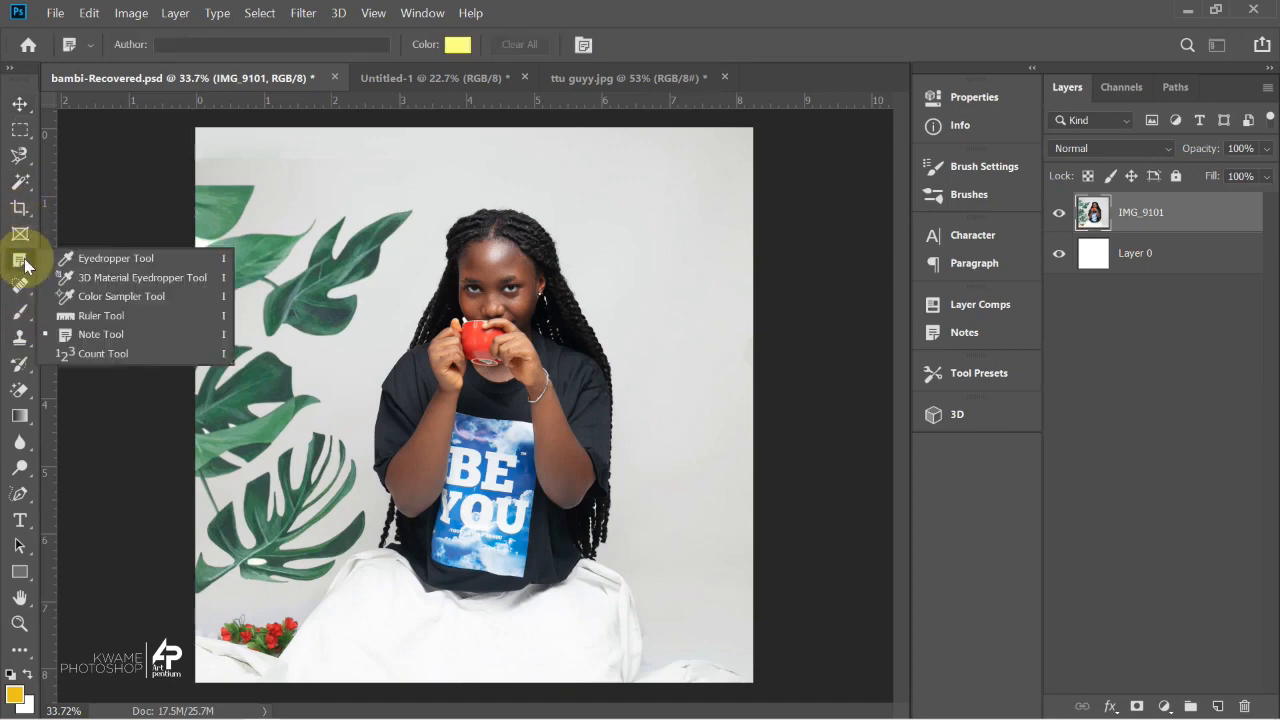
left_click(115, 356)
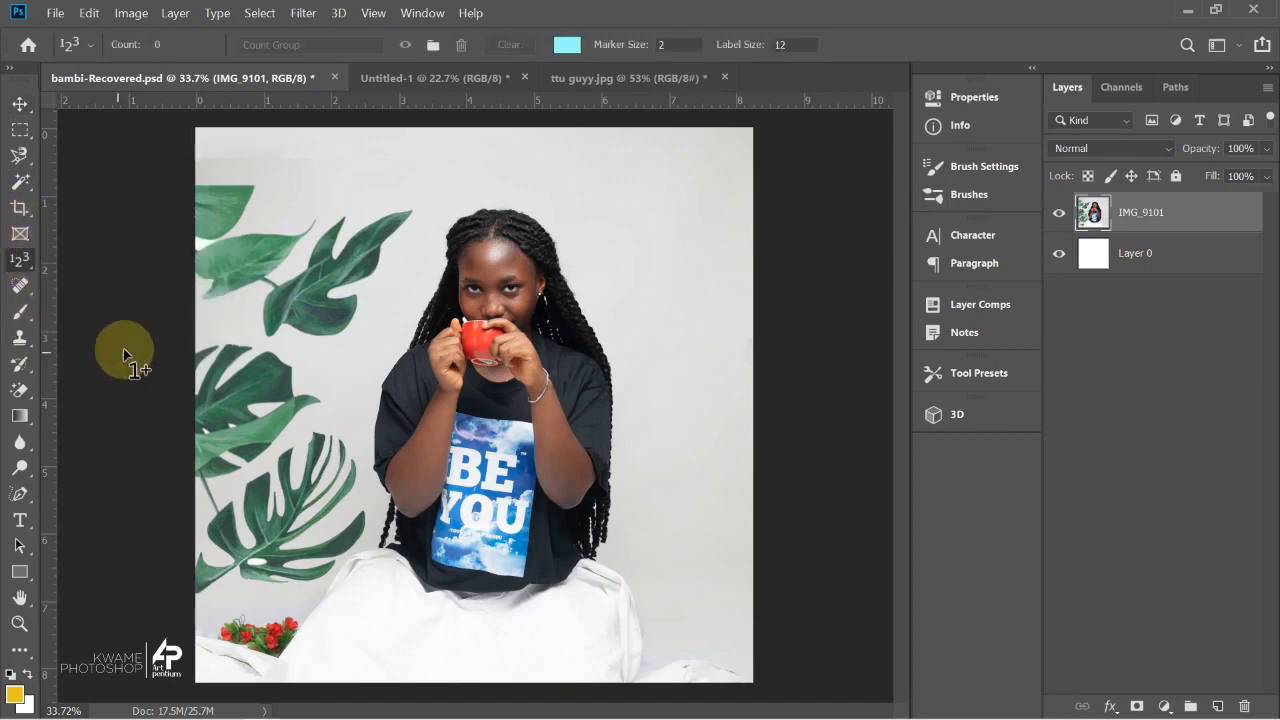
scroll(245, 302, "up", 1)
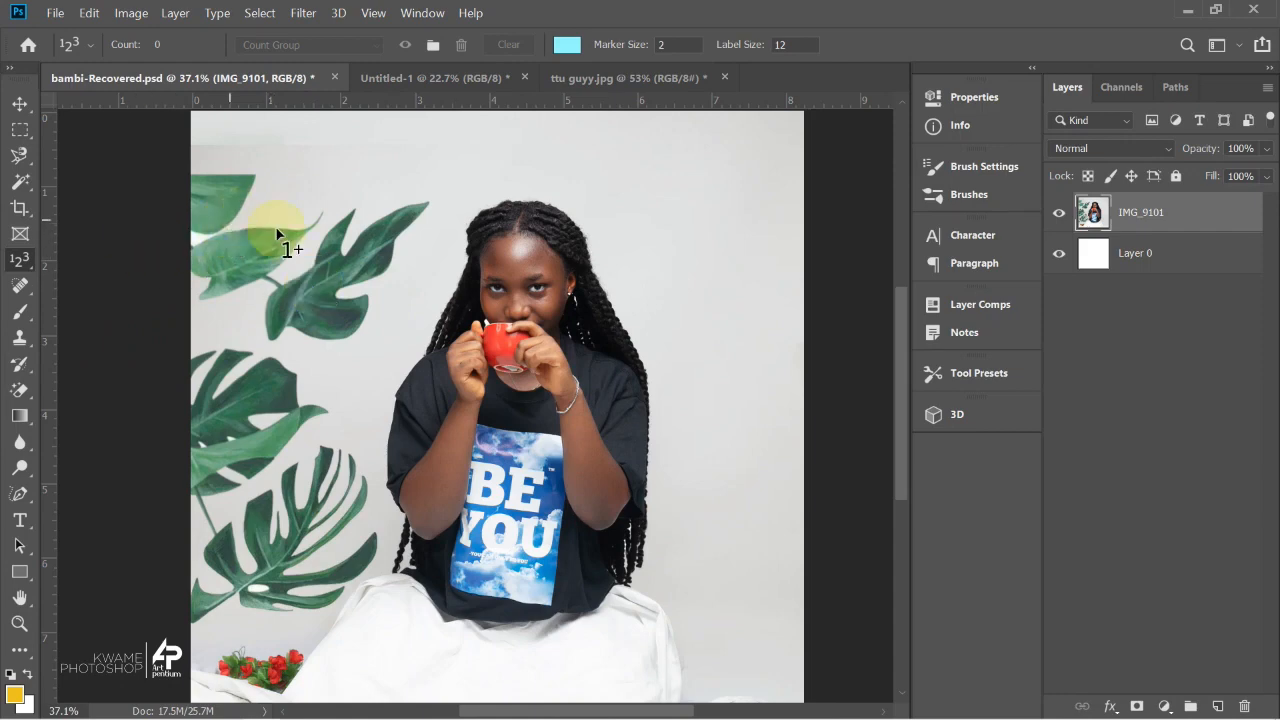
scroll(185, 175, "up", 2)
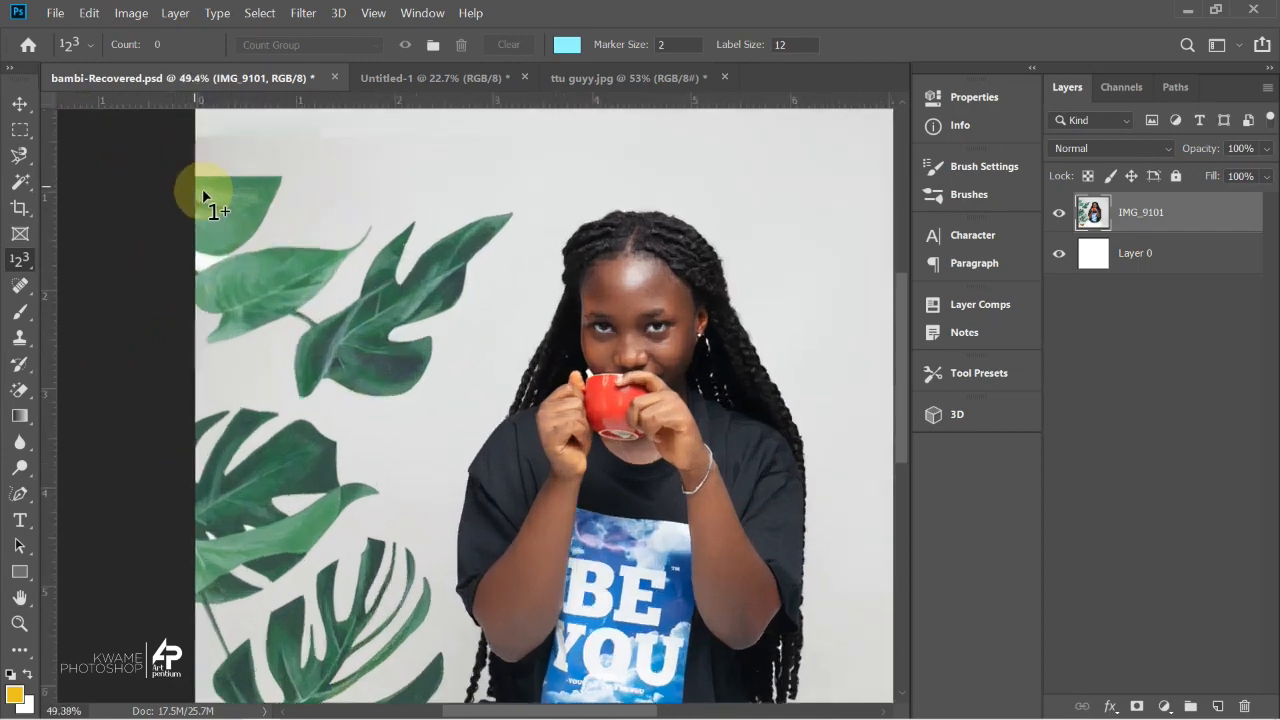
left_click(229, 218)
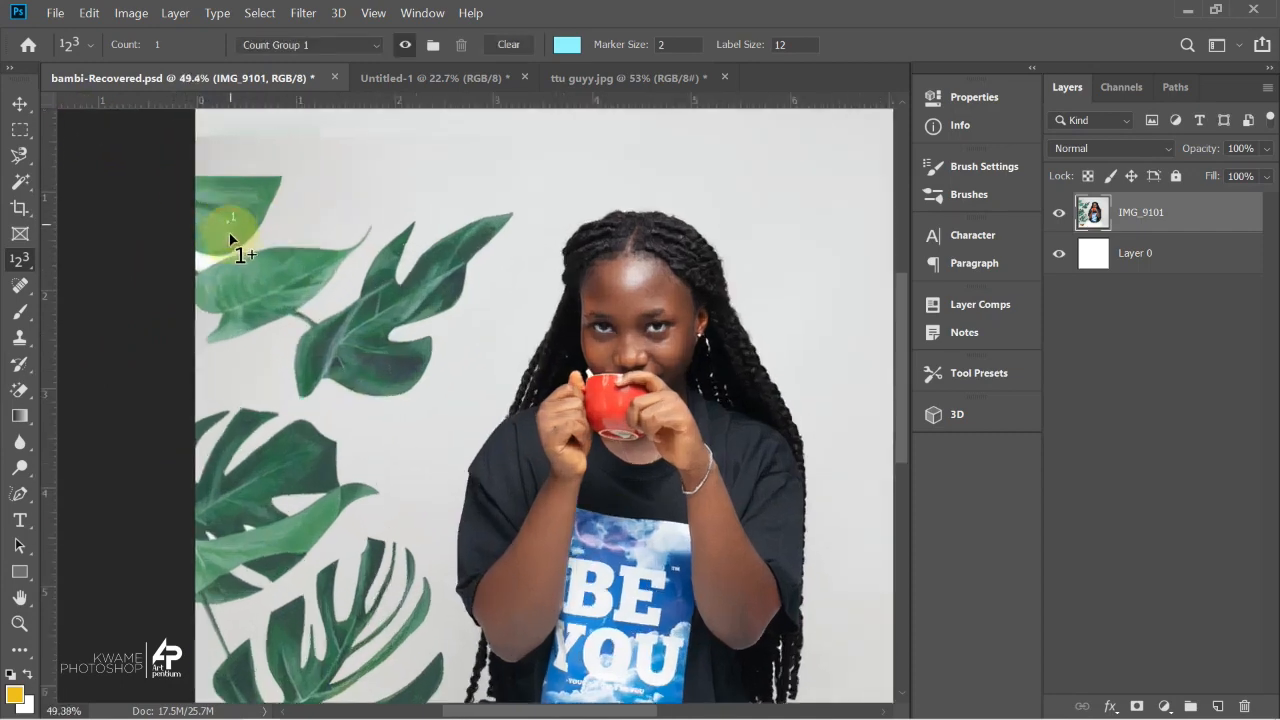
left_click(254, 289)
left_click(377, 325)
Continue the count with markers on the girl's forehead, the red cup and the three lower leaves, numbered 4 to 8.
left_click(656, 299)
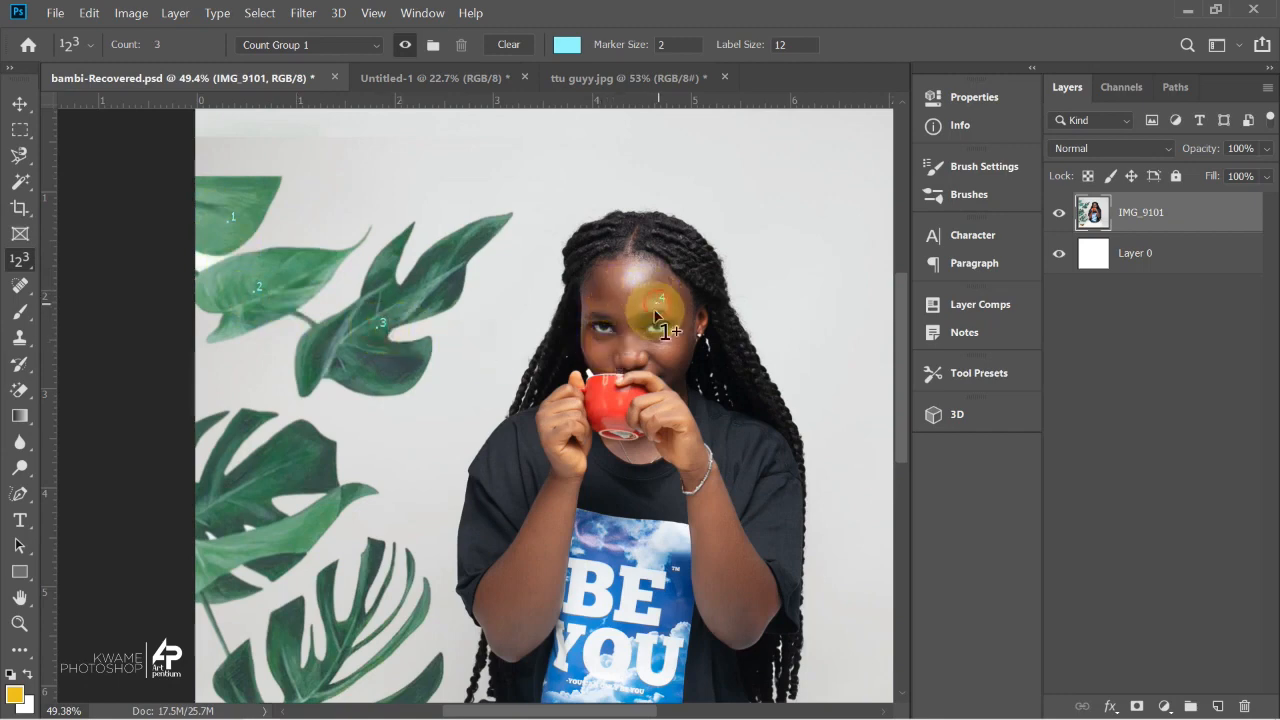
left_click(613, 401)
left_click(258, 468)
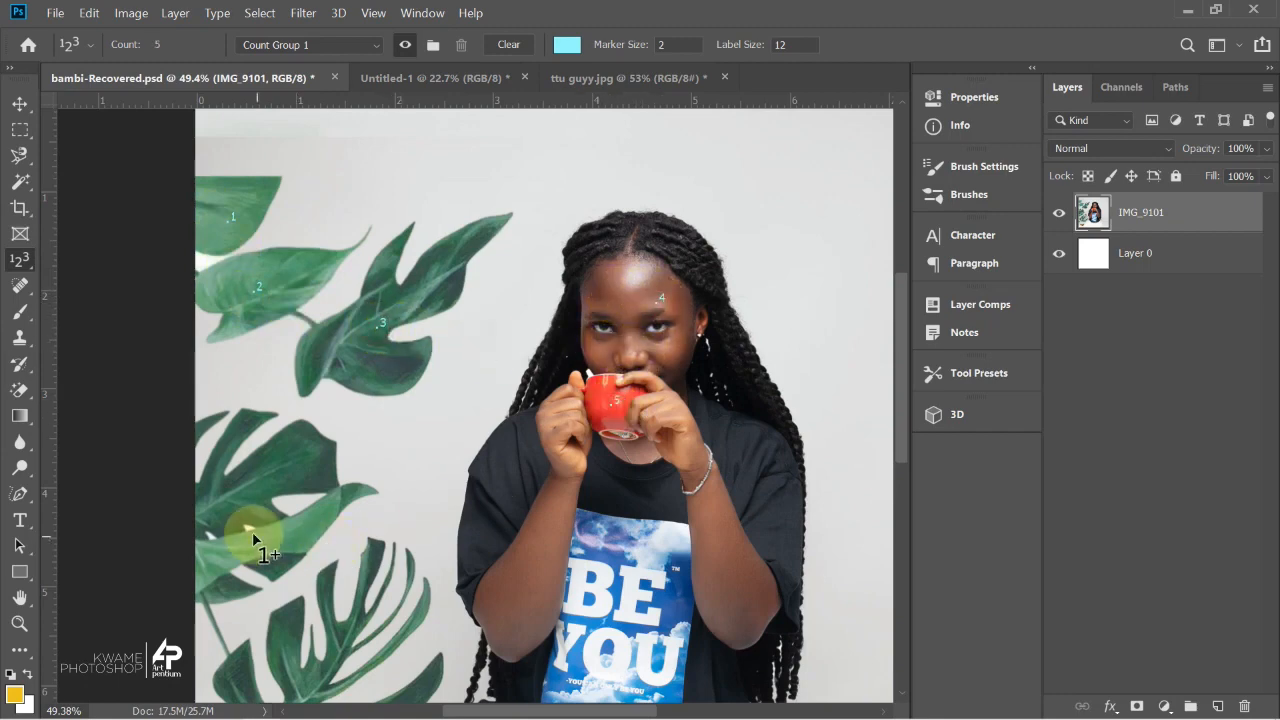
left_click(296, 533)
left_click(344, 635)
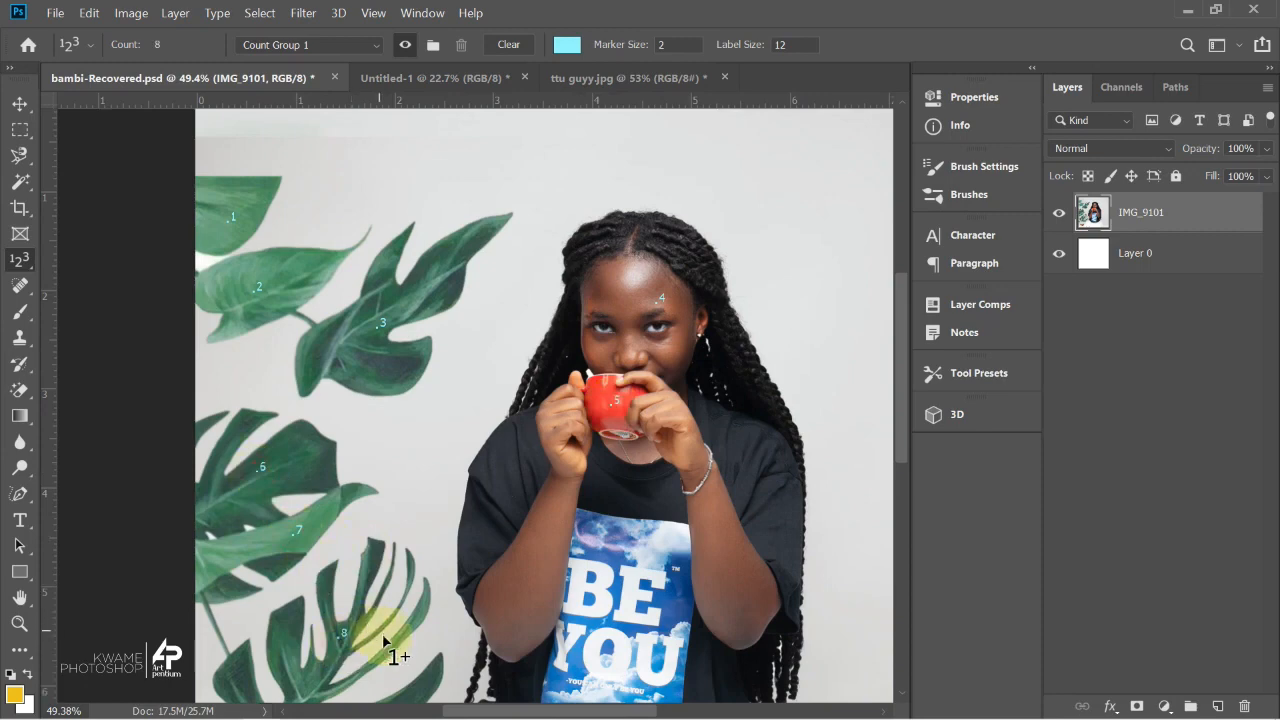
Extend the count to 11 by marking the red flowers, the white cloth and the blank wall beside the girl.
scroll(351, 640, "down", 2)
scroll(330, 632, "up", 1)
left_click(245, 635)
left_click(420, 630)
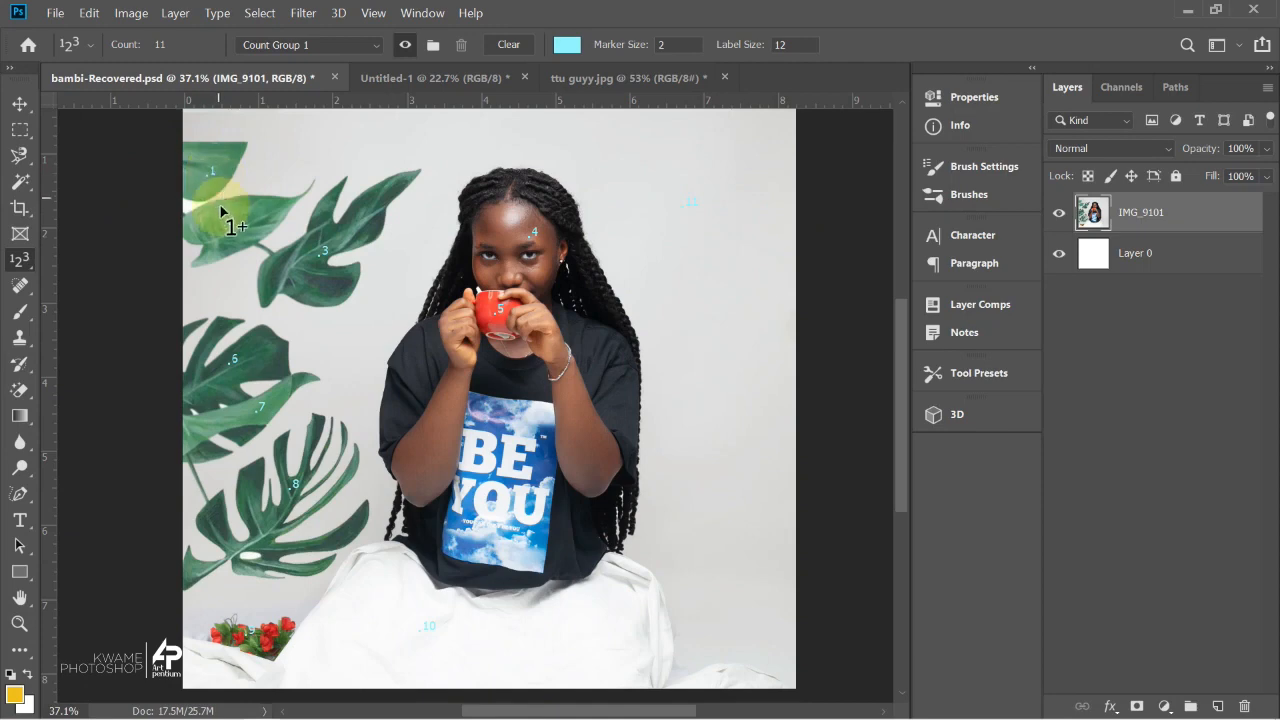
Undo all eleven count markers on the photo.
key("ctrl+z")
key("ctrl+z")
key("ctrl+z")
key("ctrl+z")
key("ctrl+z")
key("ctrl+z")
key("ctrl+z")
key("ctrl+z")
key("ctrl+z")
key("ctrl+z")
key("ctrl+z")
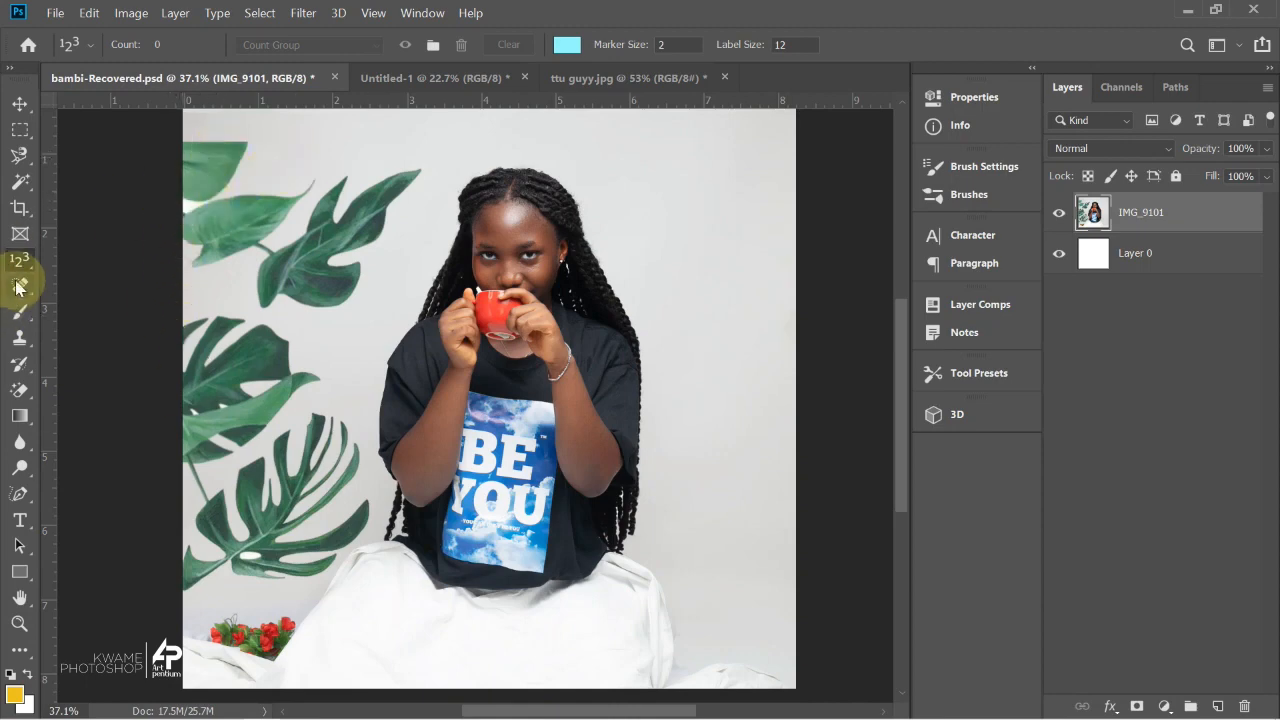
Number the six leaves again with Count tool markers 1 to 6, working from the uppermost leaf down.
left_click(199, 170)
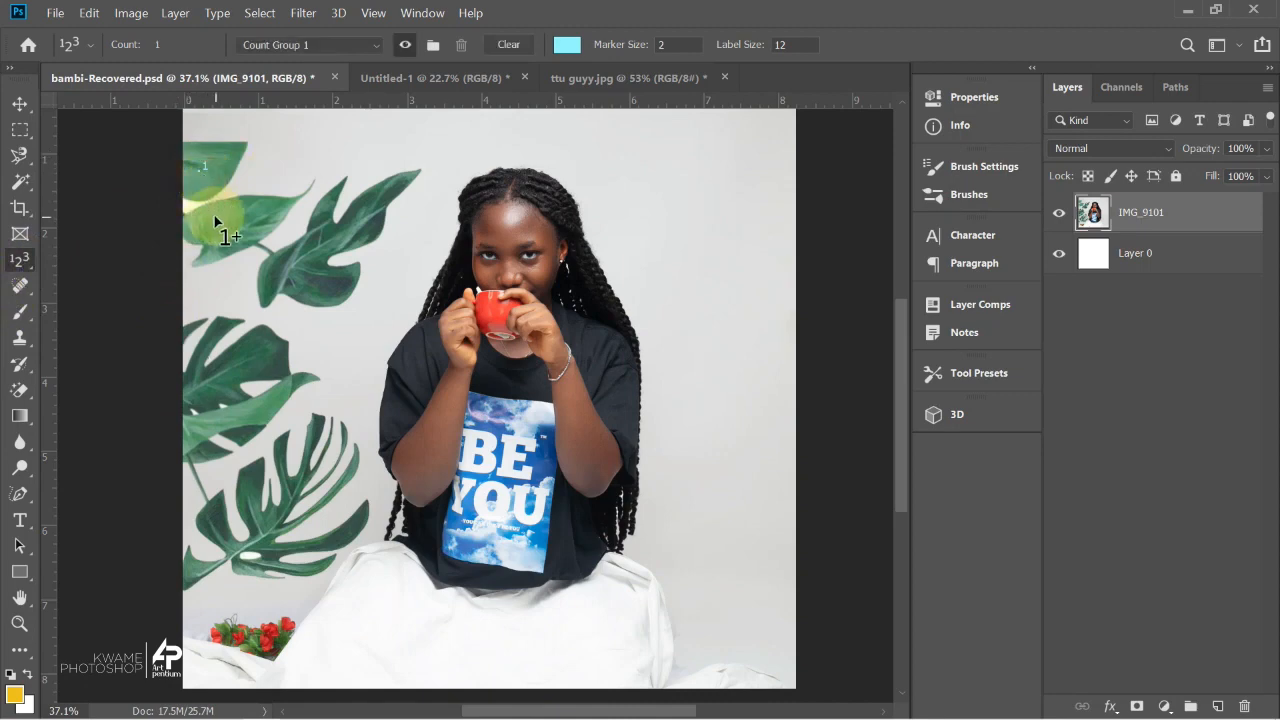
left_click(213, 211)
left_click(290, 264)
left_click(223, 372)
left_click(254, 417)
left_click(258, 494)
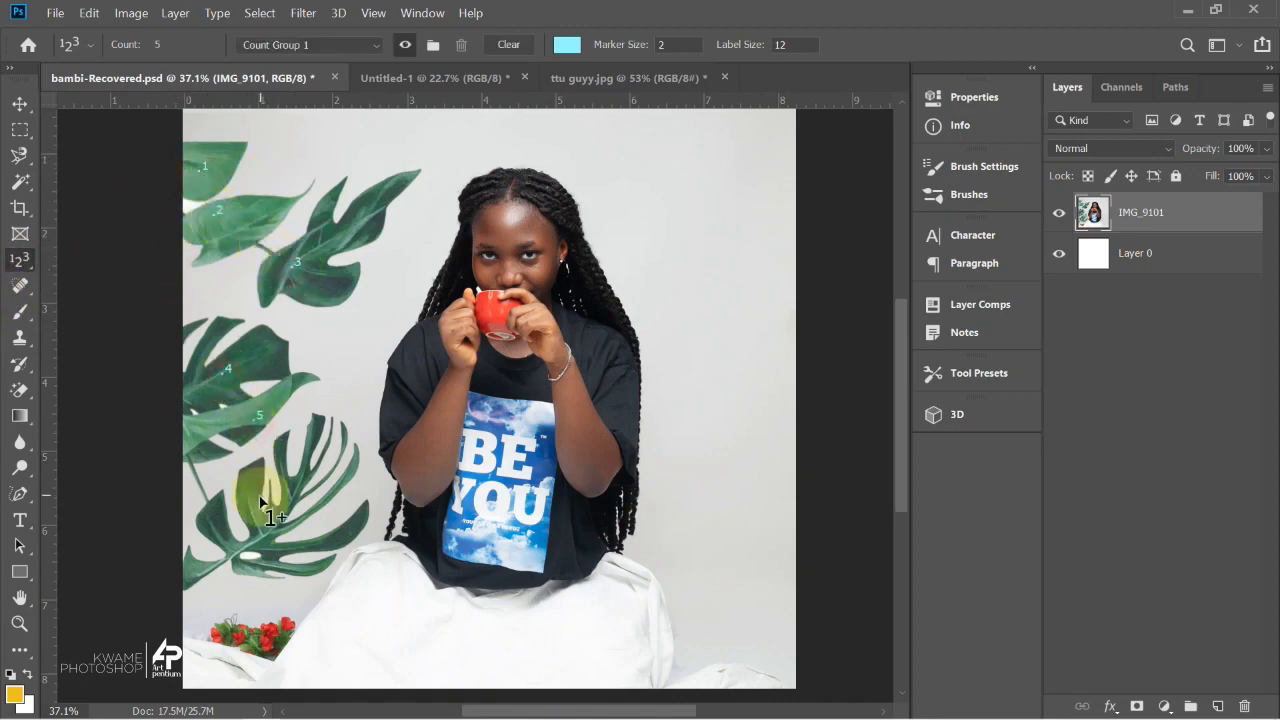
Add count markers 7 to 11 on the flowers, white cloth, forearm, blank wall and the girl's face.
left_click(258, 680)
left_click(371, 661)
left_click(446, 462)
left_click(695, 361)
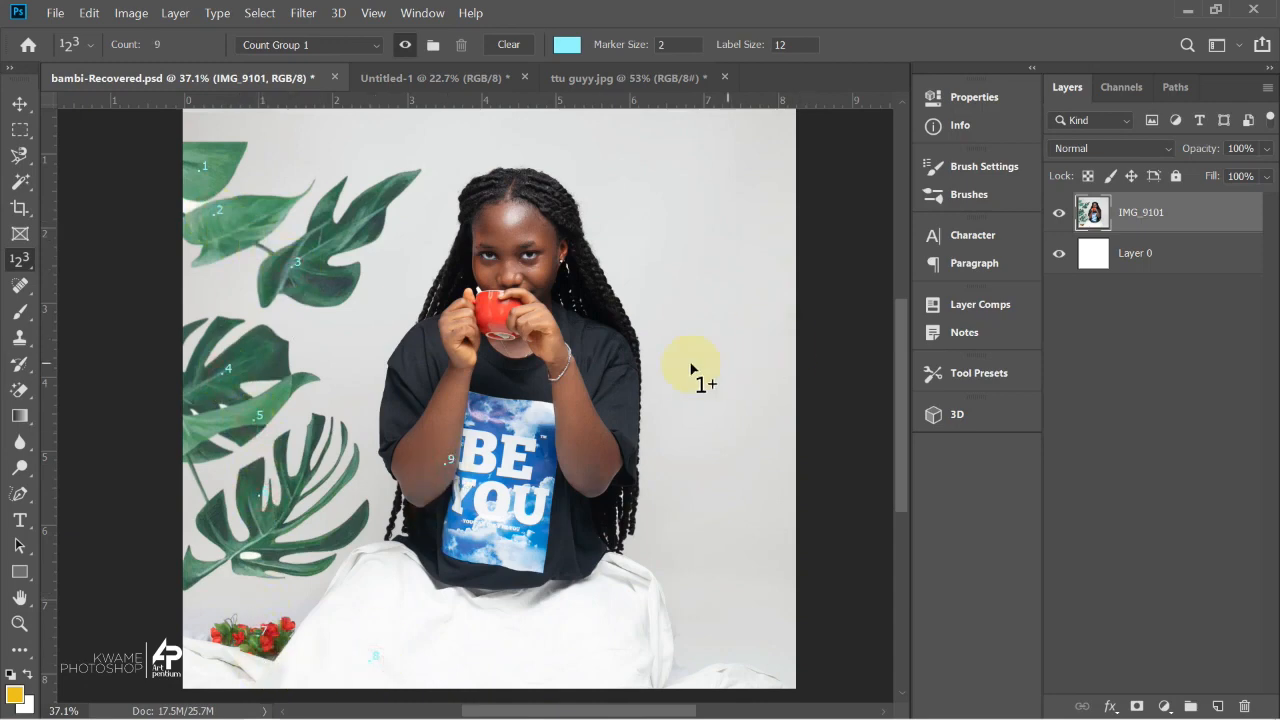
left_click(501, 264)
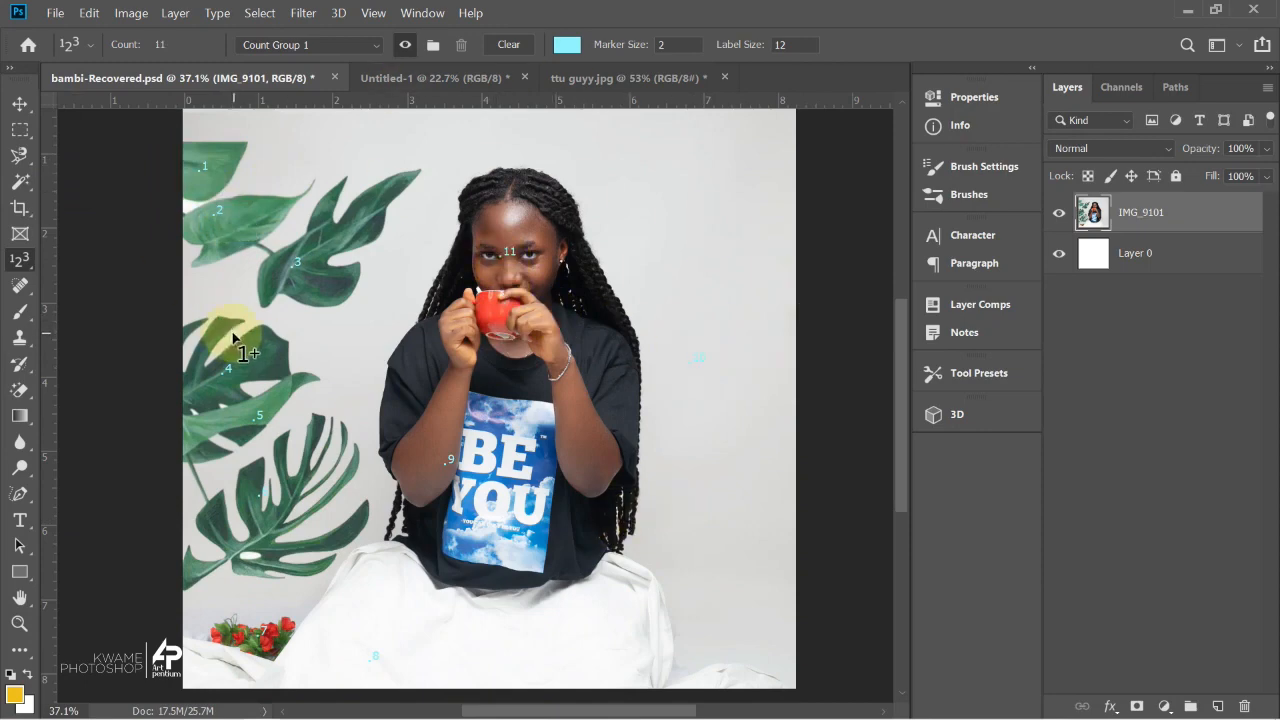
Undo the second set of count markers until the photo has none left.
key("ctrl+z")
key("ctrl+z")
key("ctrl+z")
key("ctrl+z")
key("ctrl+z")
key("ctrl+z")
key("ctrl+z")
key("ctrl+z")
key("ctrl+z")
key("ctrl+z")
key("ctrl+z")
key("ctrl+z")
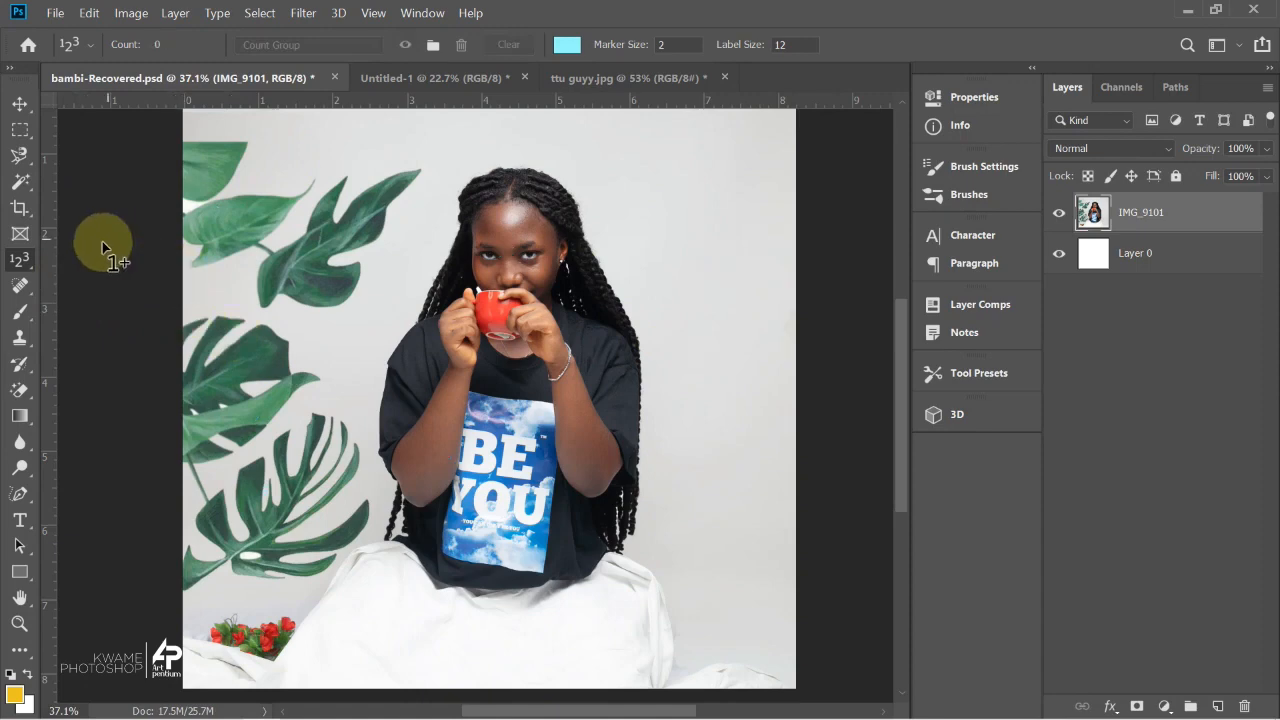
Switch back to the Eyedropper tool, and activate the Spot Healing Brush with its size at 19.
right_click(21, 264)
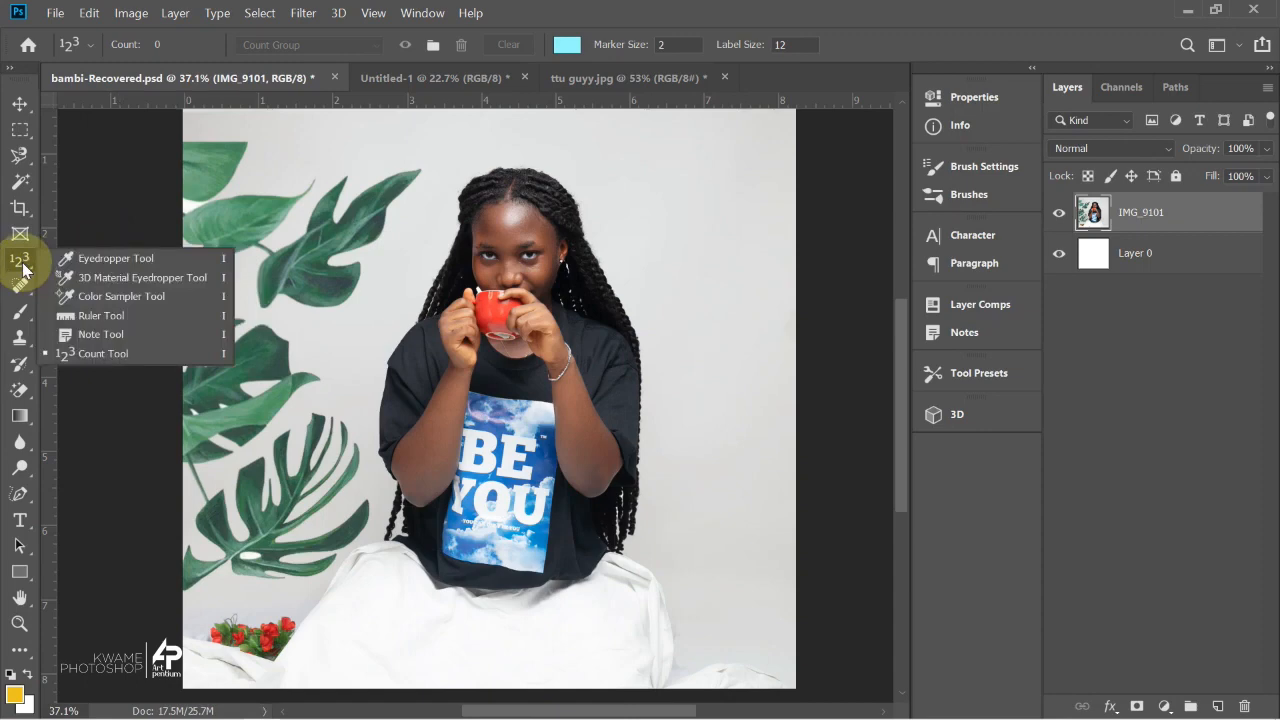
left_click(80, 258)
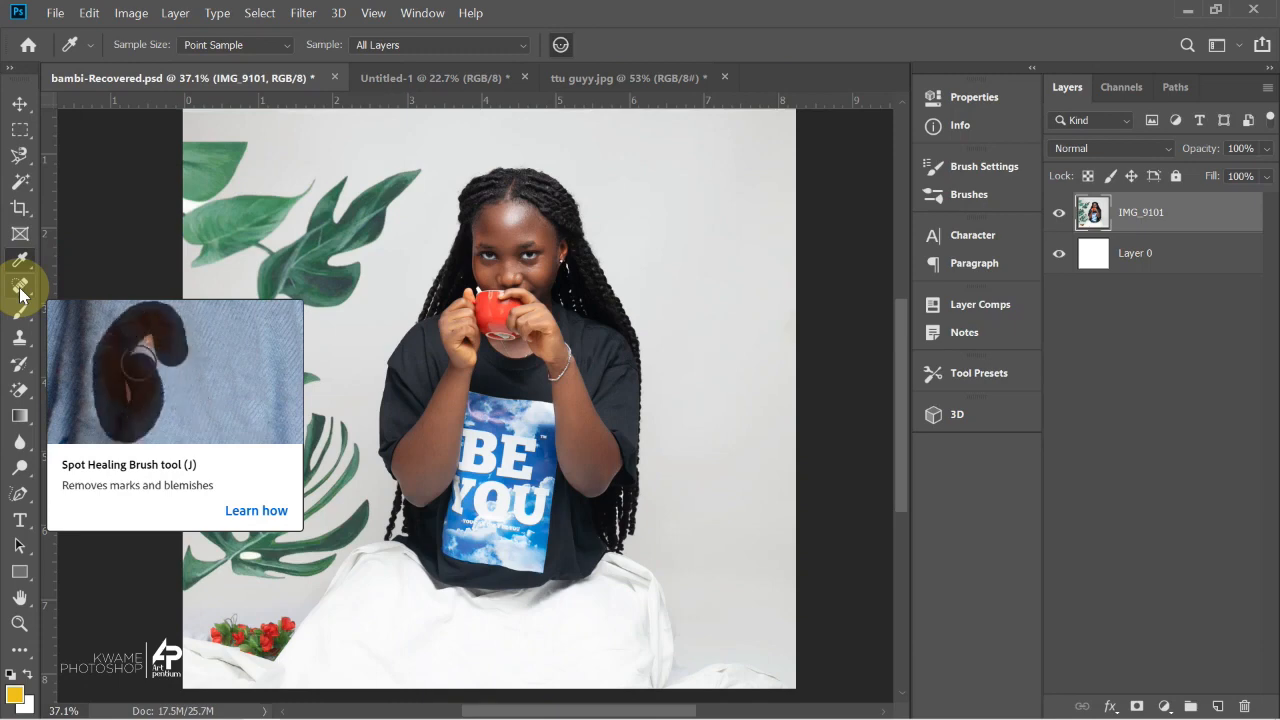
left_click(20, 290)
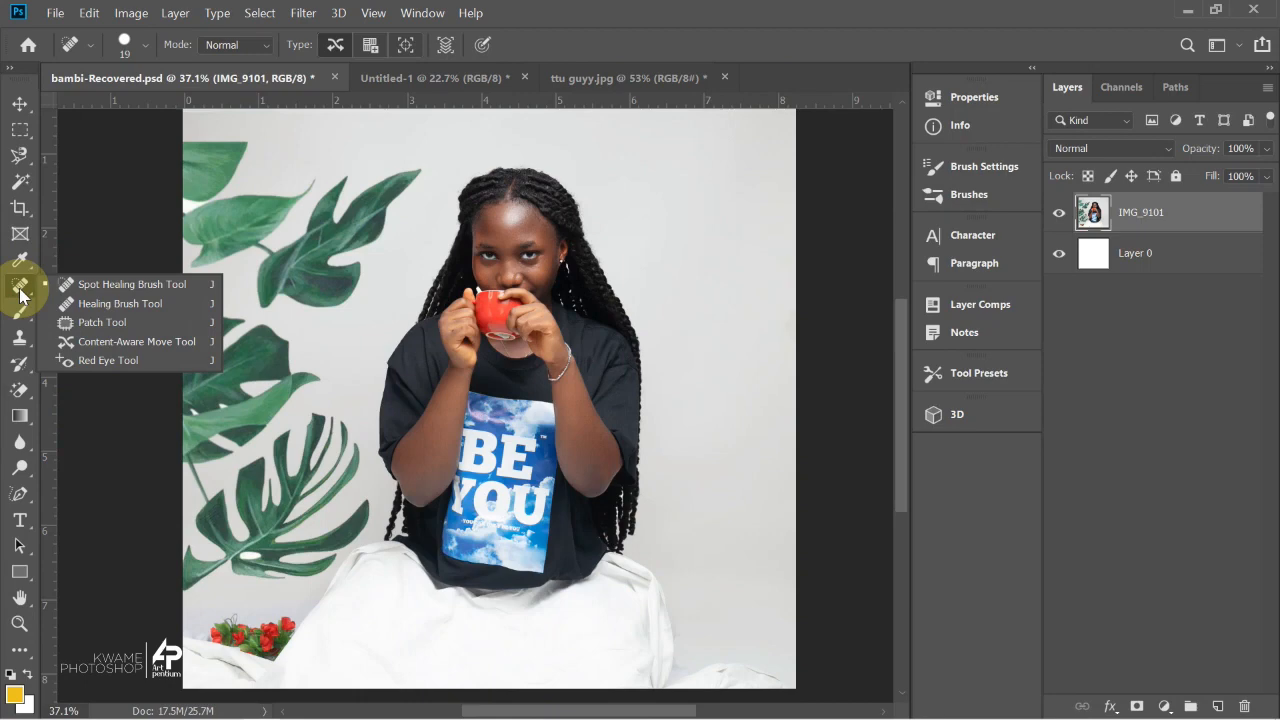
left_click(62, 285)
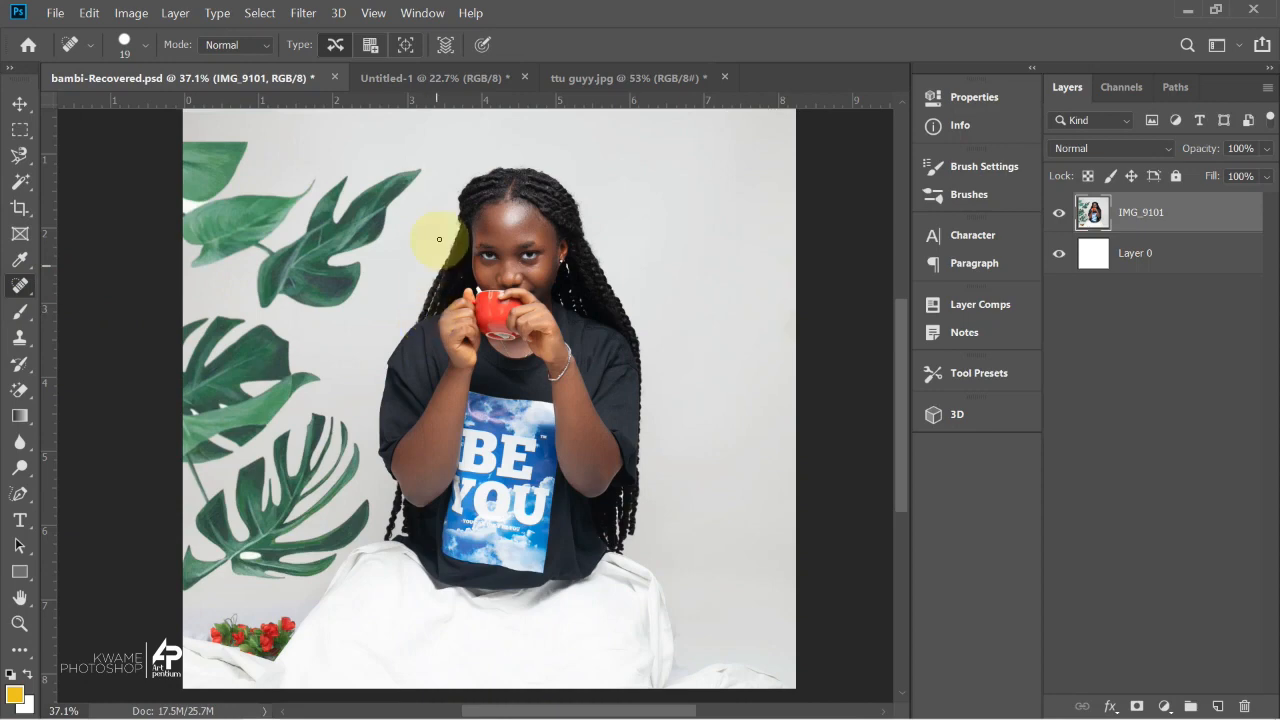
Heal small blemishes around the shiny area of the girl's forehead with the Spot Healing Brush.
scroll(440, 238, "up", 1)
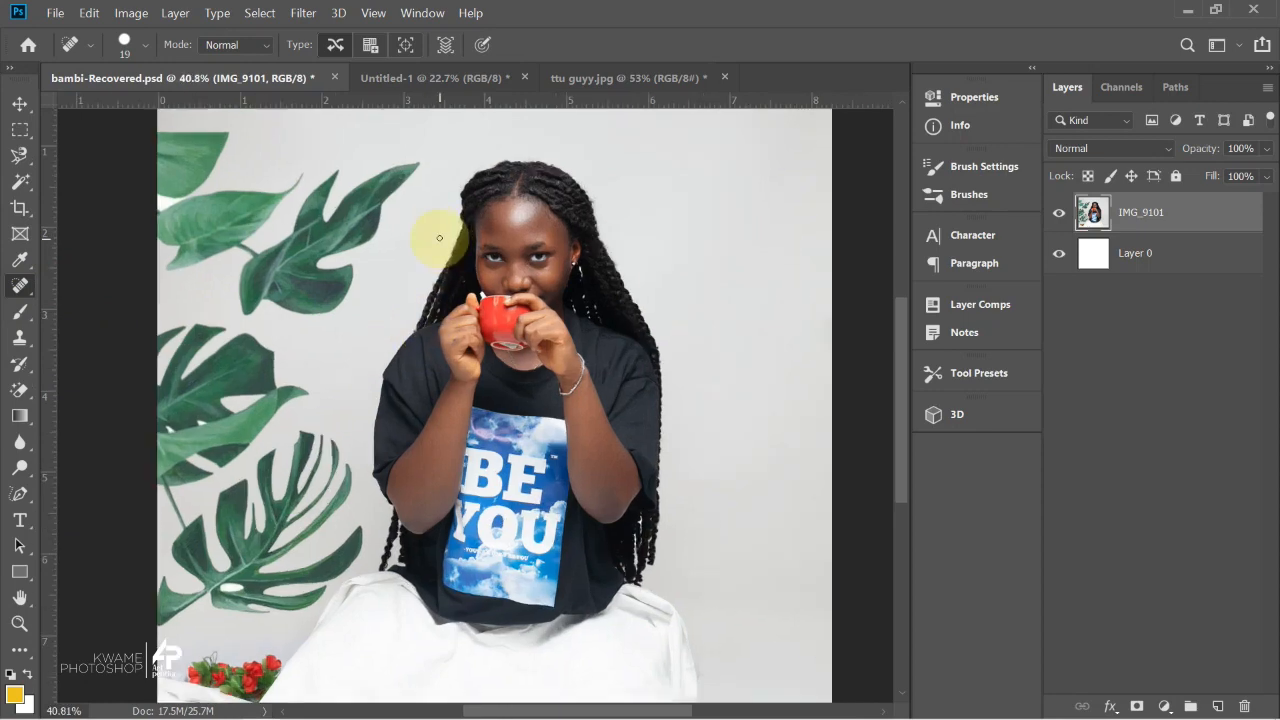
scroll(562, 171, "up", 15)
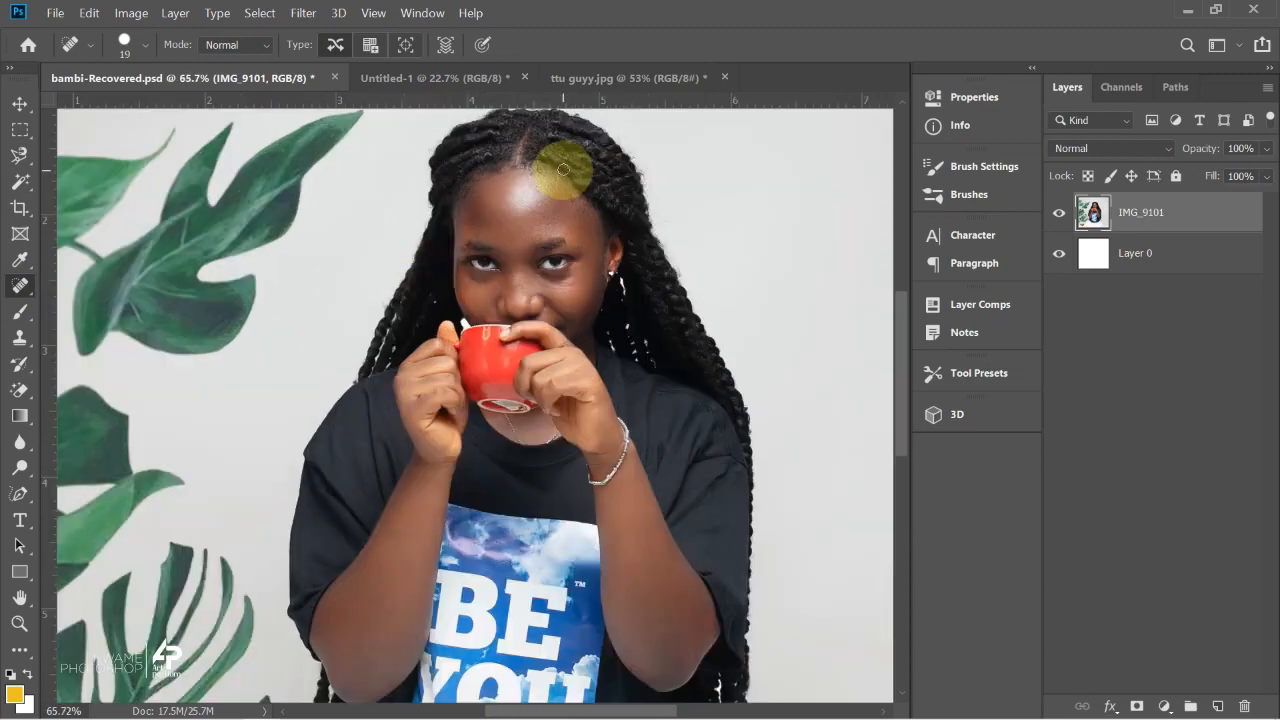
scroll(562, 171, "up", 3)
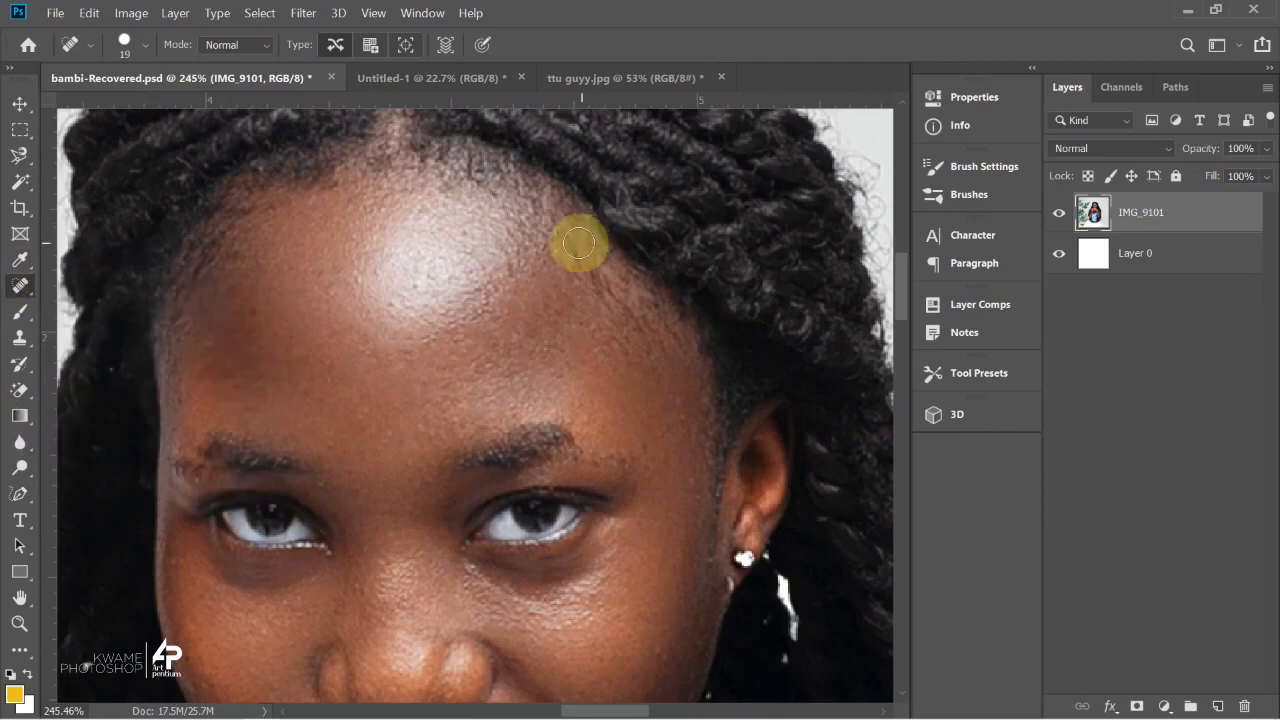
left_click(416, 290)
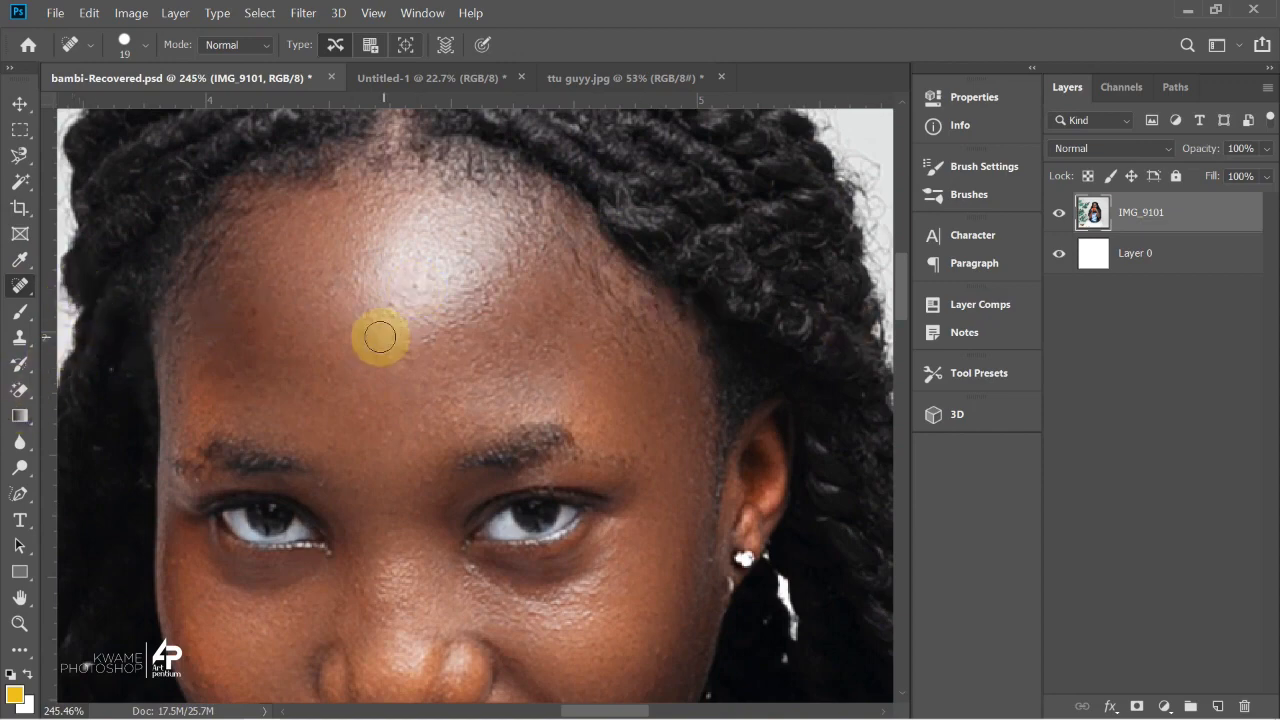
scroll(412, 286, "up", 1)
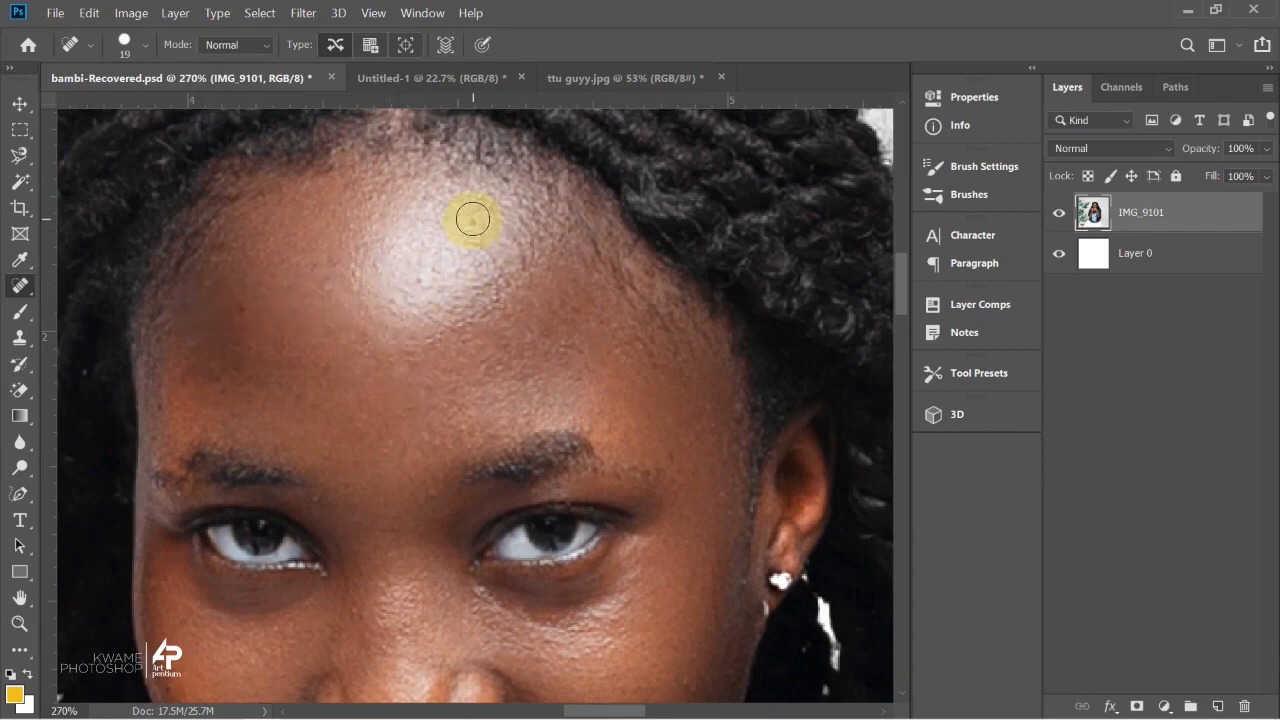
Reselect the Spot Healing Brush and heal marks on the girl's lower cheek and below the inner corners of her eyes.
left_click(21, 290)
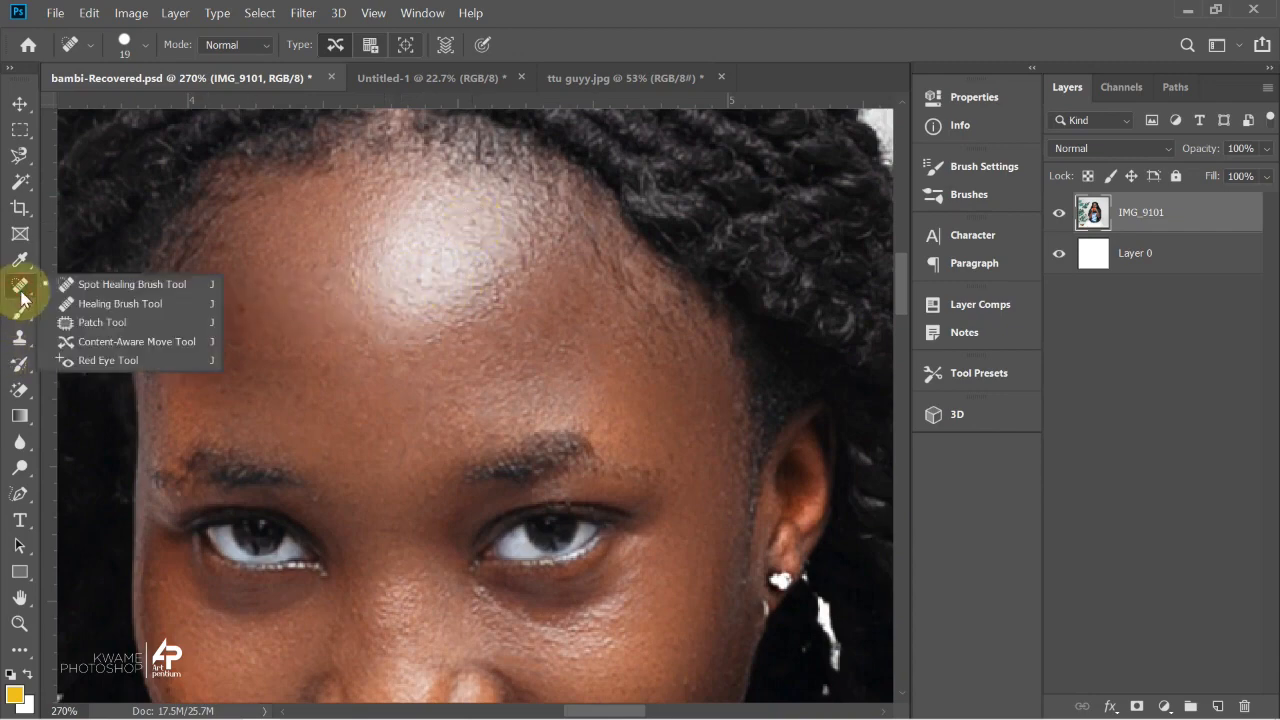
left_click(66, 285)
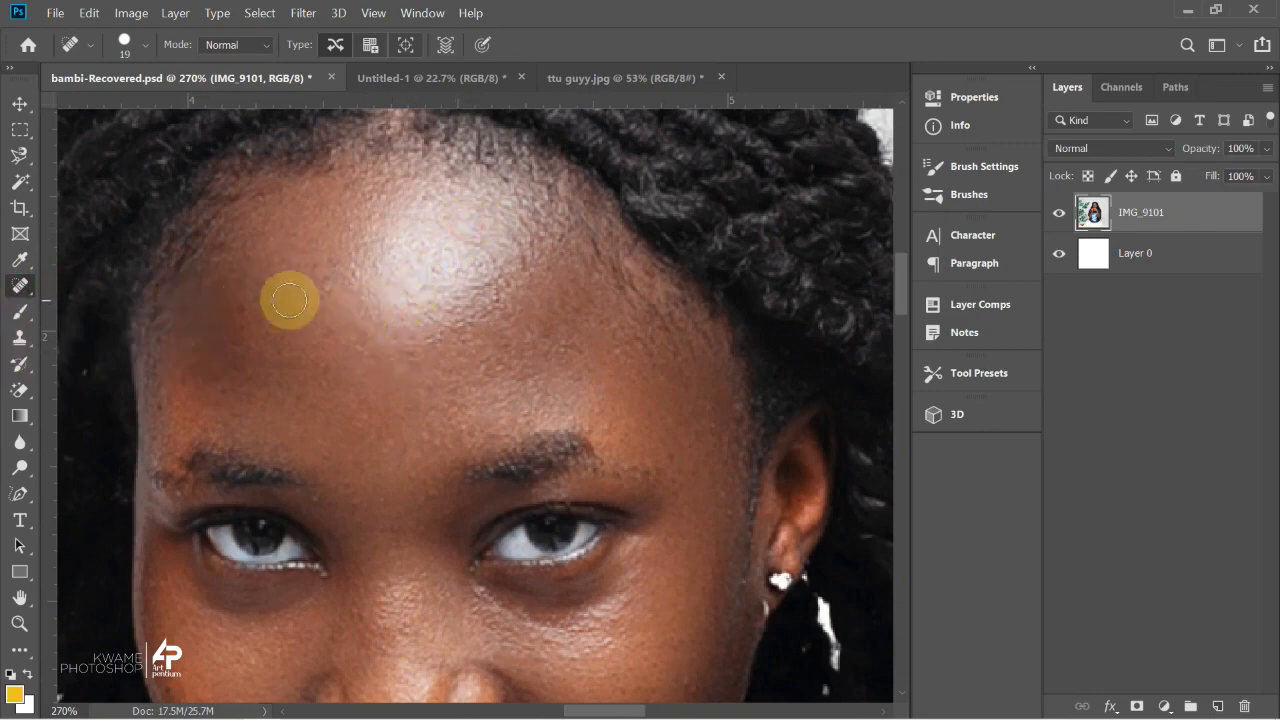
left_click_drag(355, 546, 320, 231)
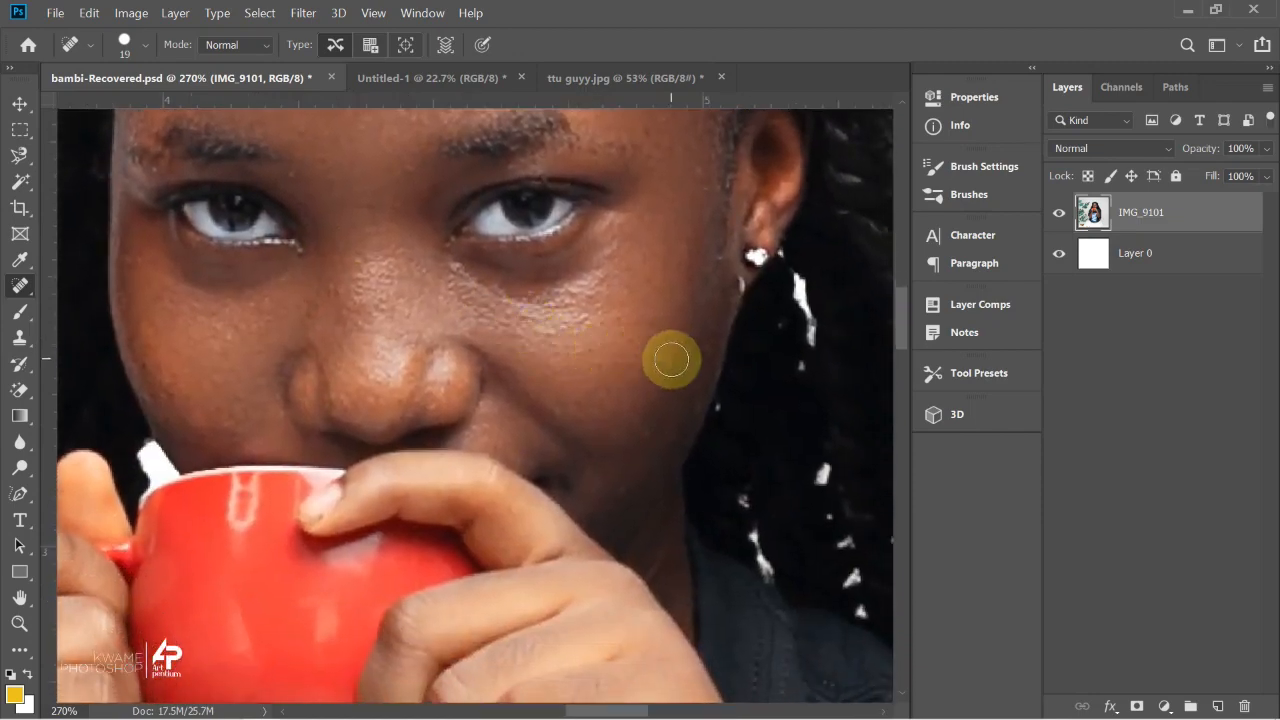
left_click(622, 488)
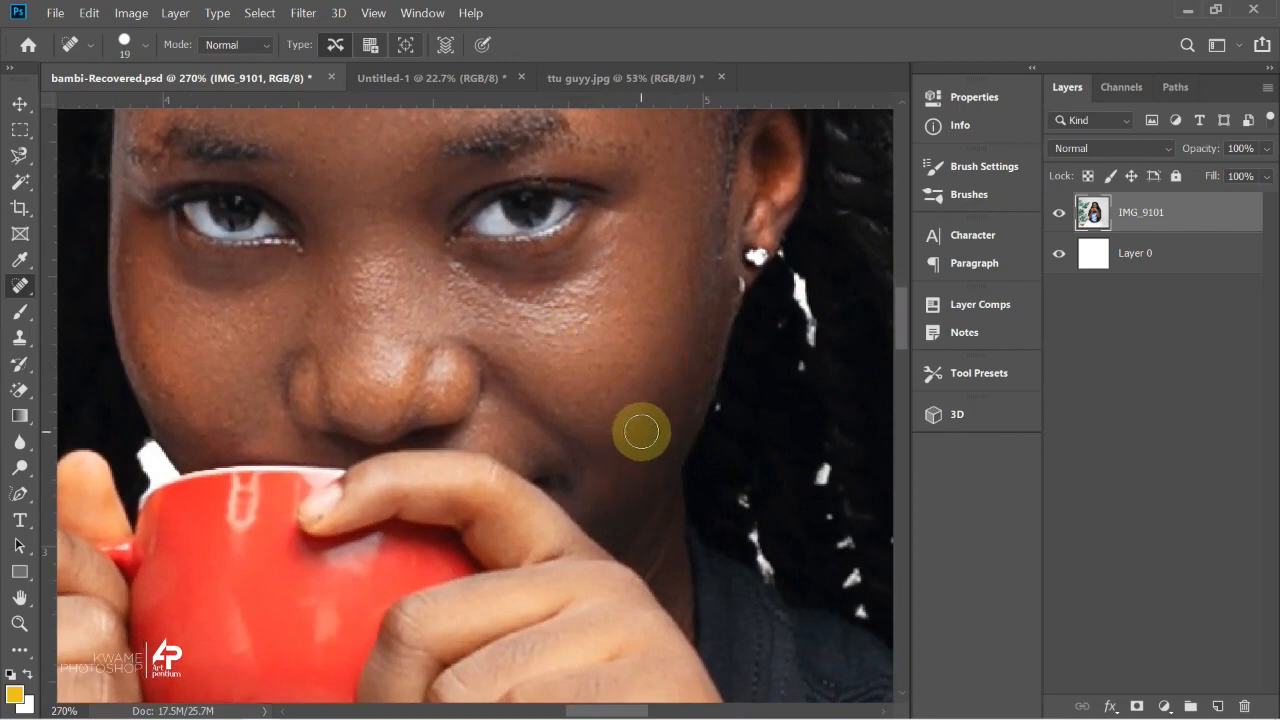
scroll(450, 255, "up", 2)
scroll(458, 268, "up", 1)
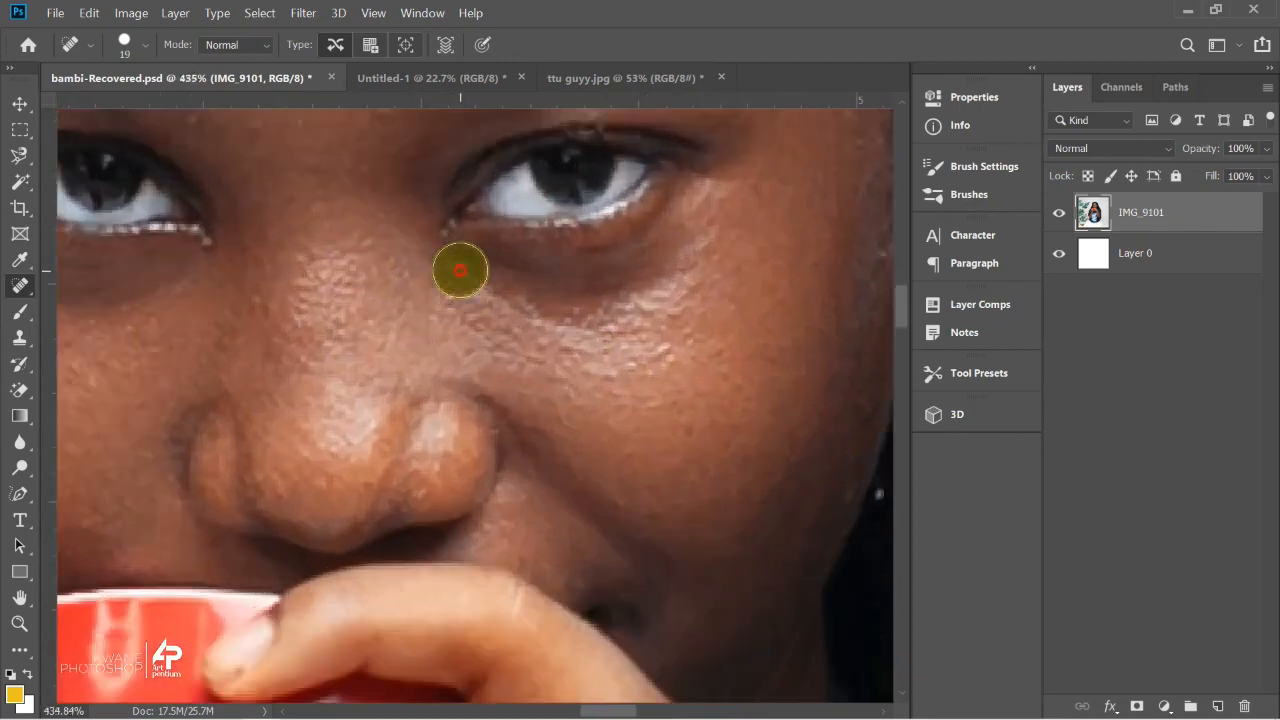
left_click(215, 250)
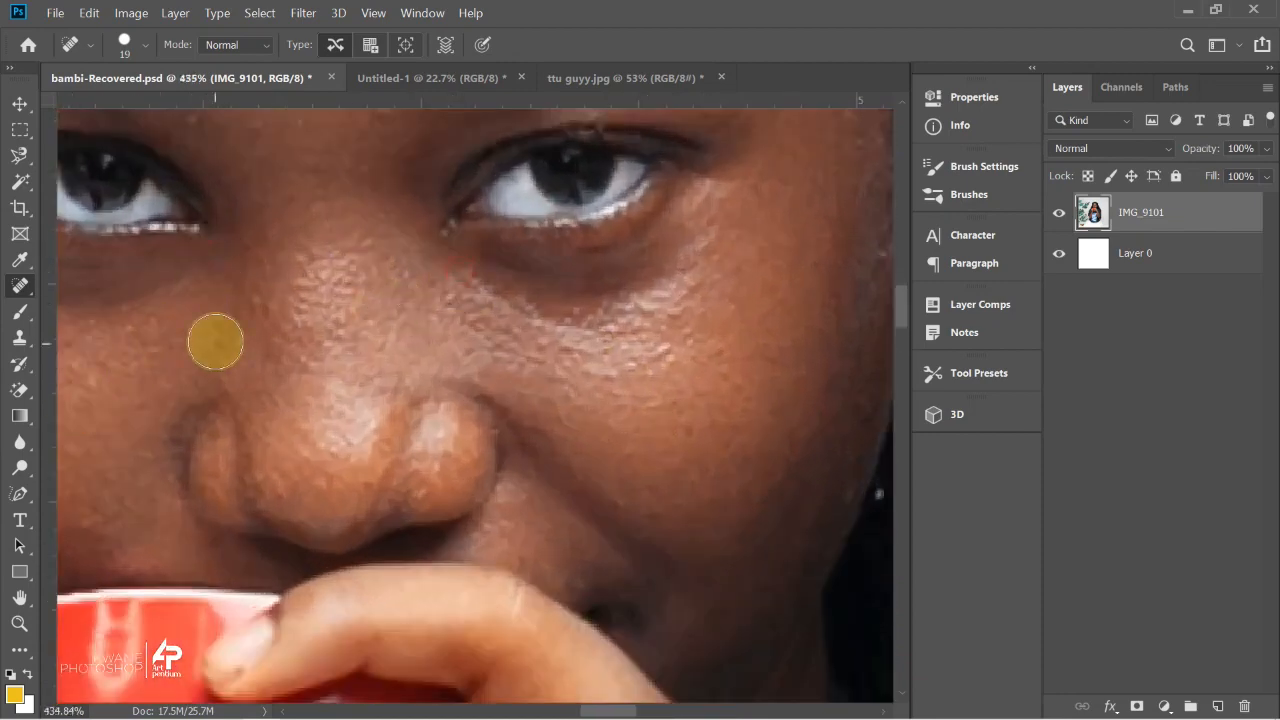
Retouch the remaining small spots on the forehead above the eyebrows and check the whole face.
scroll(214, 343, "down", 9)
left_click(217, 375)
left_click_drag(417, 346, 443, 349)
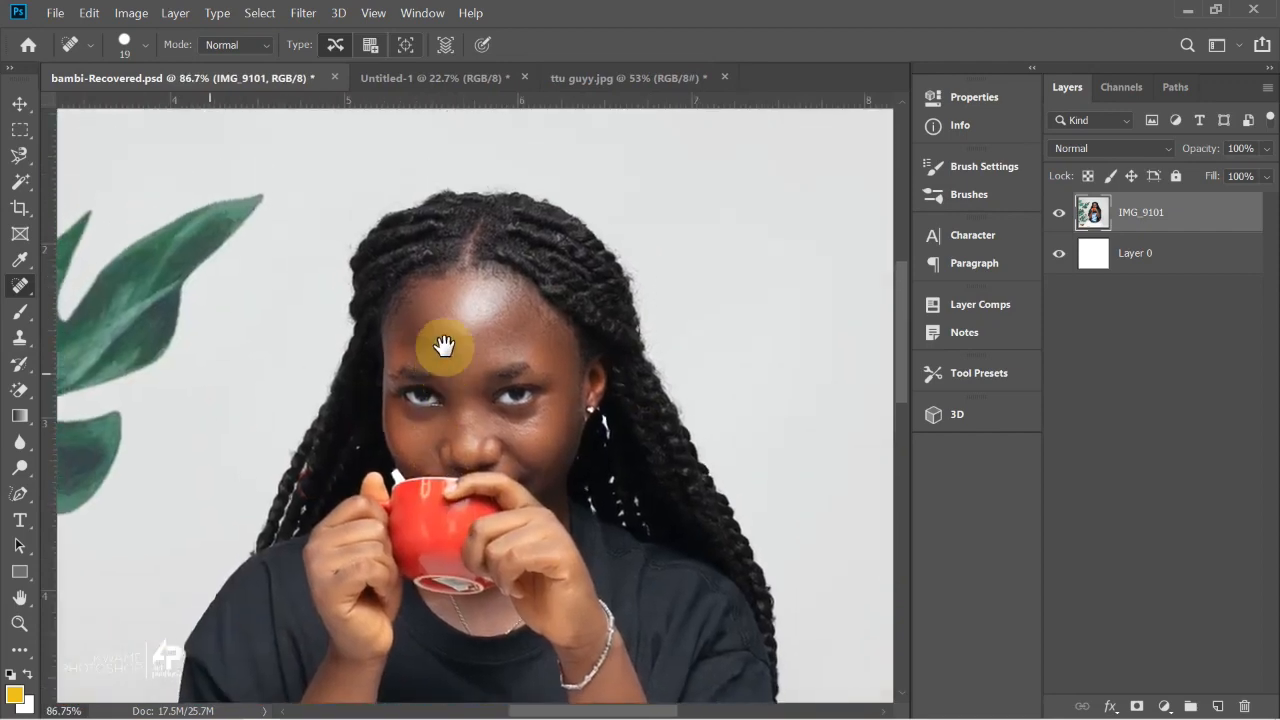
scroll(443, 337, "up", 7)
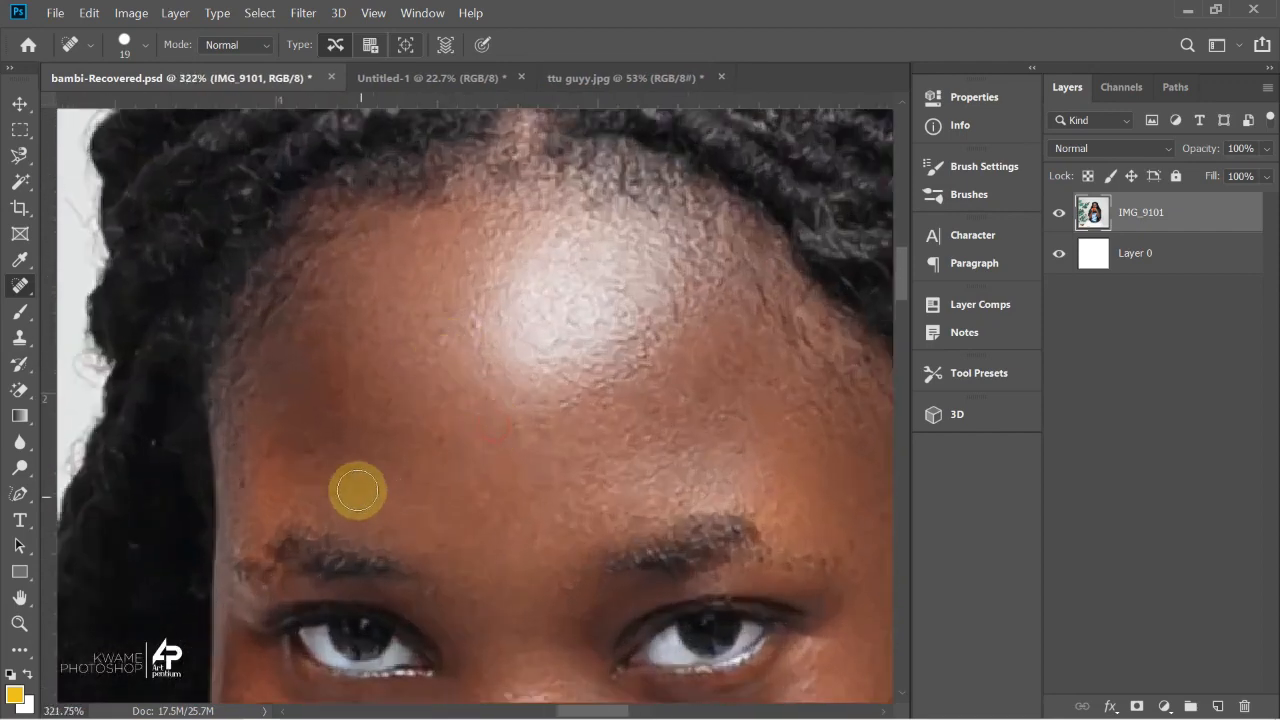
scroll(646, 422, "down", 6)
left_click_drag(646, 422, 408, 313)
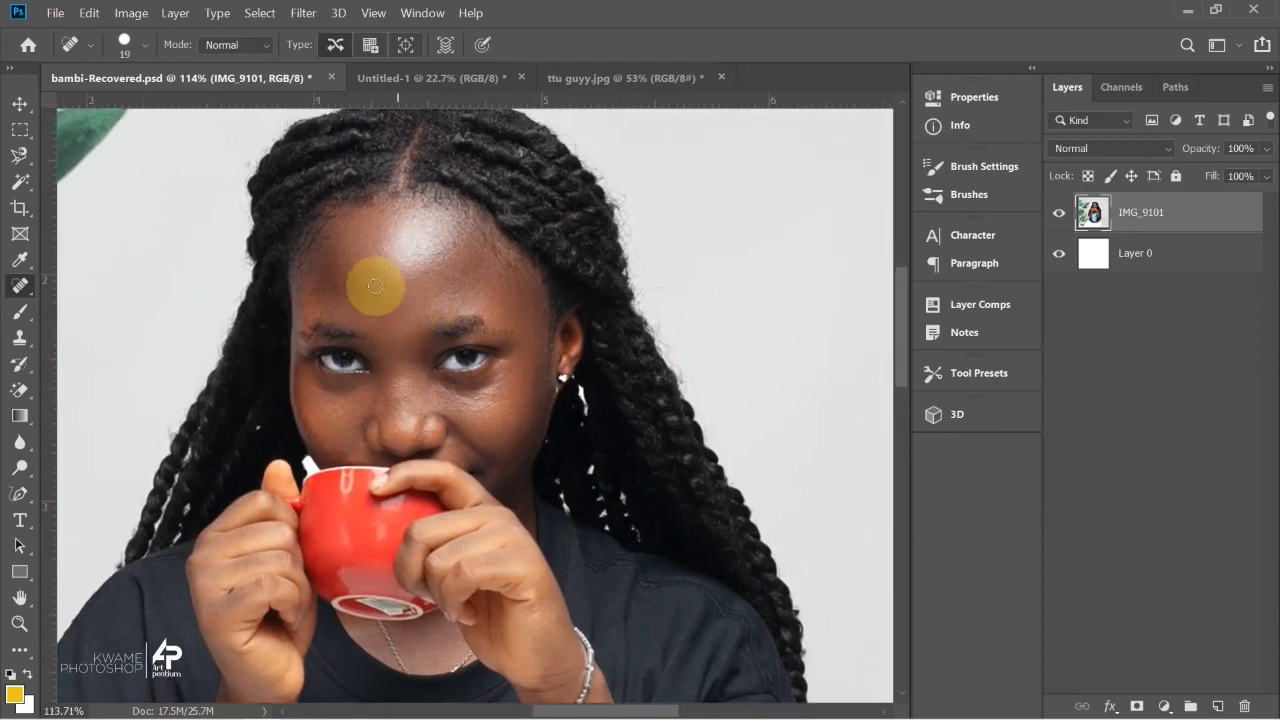
scroll(325, 216, "down", 5)
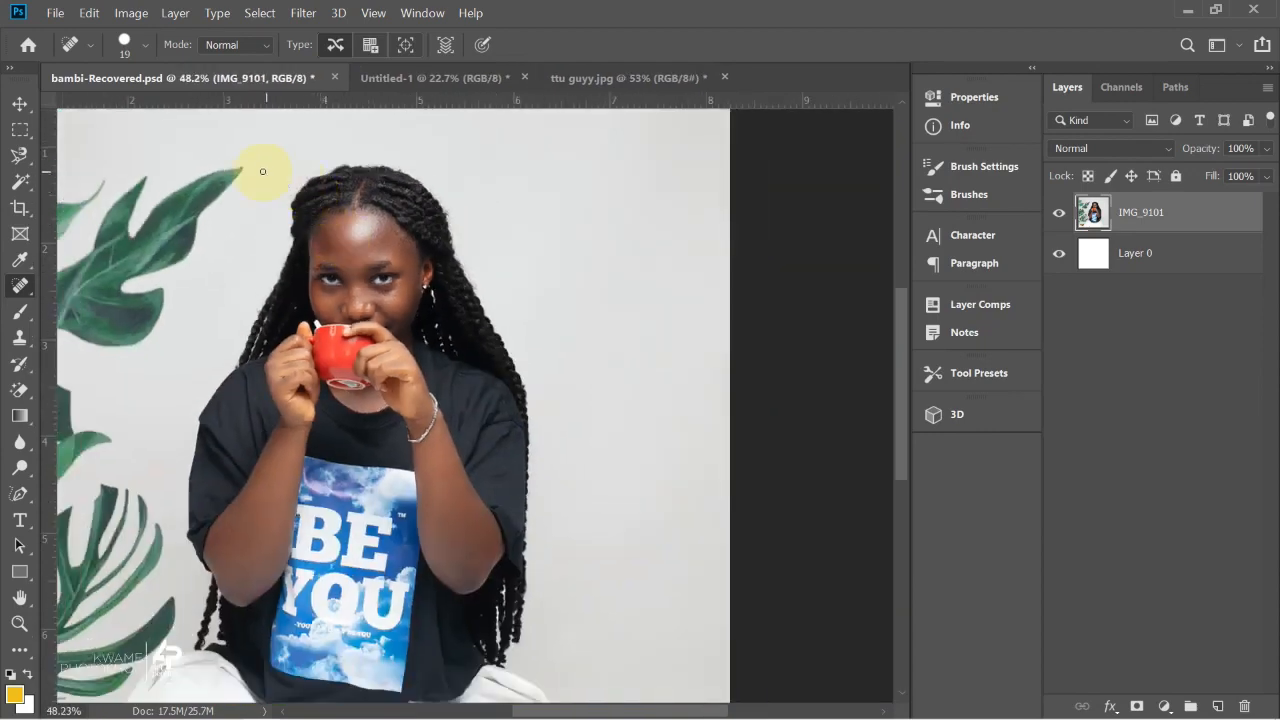
Reselect the Spot Healing Brush and set its hardness to 62%.
left_click(21, 288)
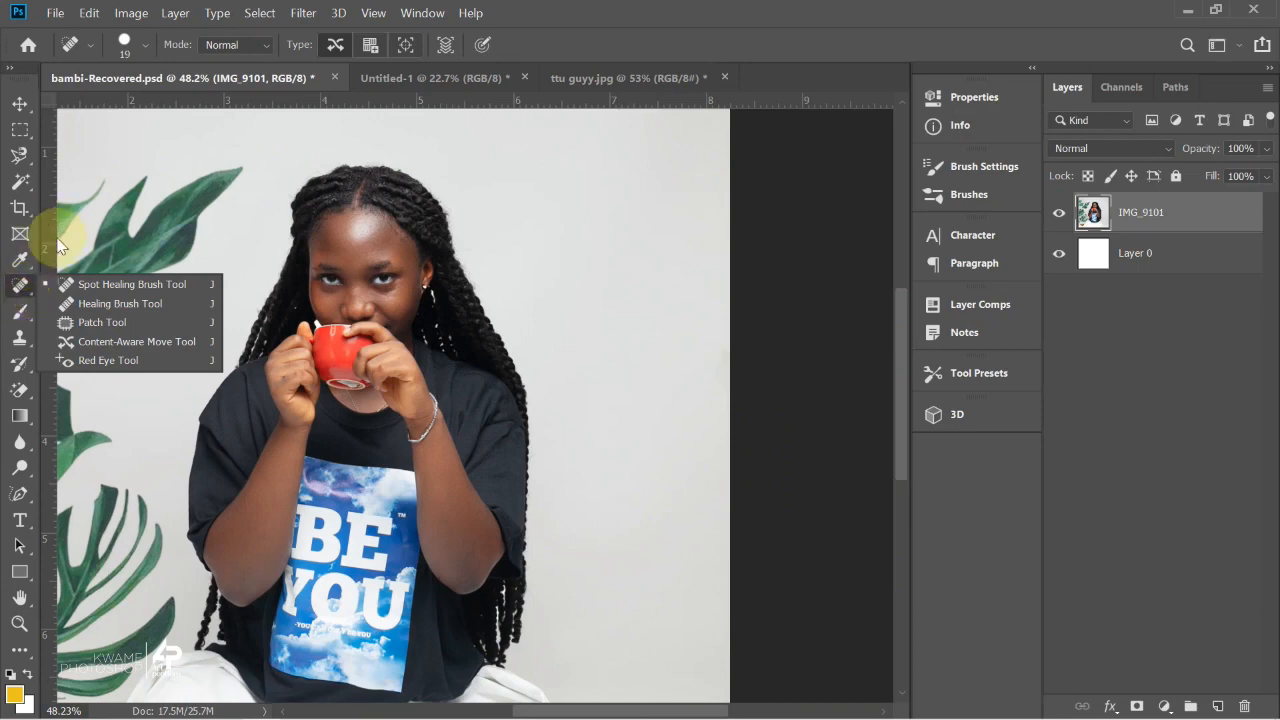
left_click(95, 285)
scroll(350, 270, "up", 5)
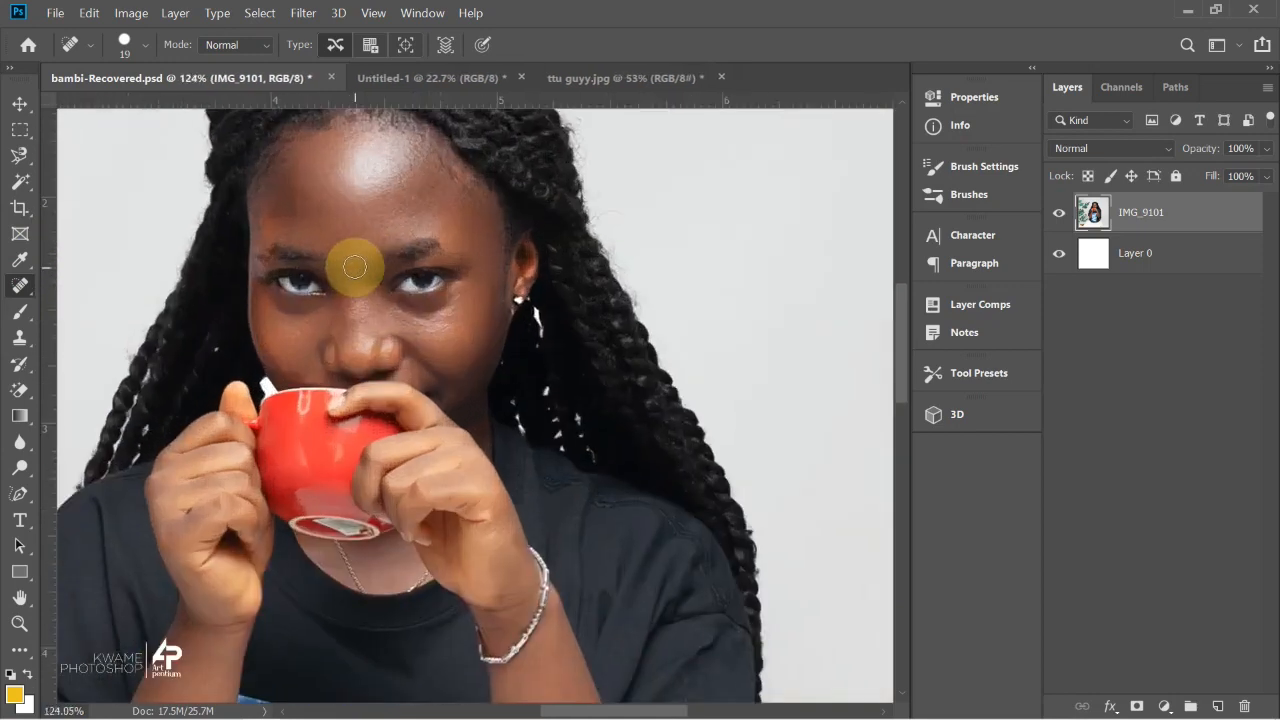
scroll(355, 266, "up", 4)
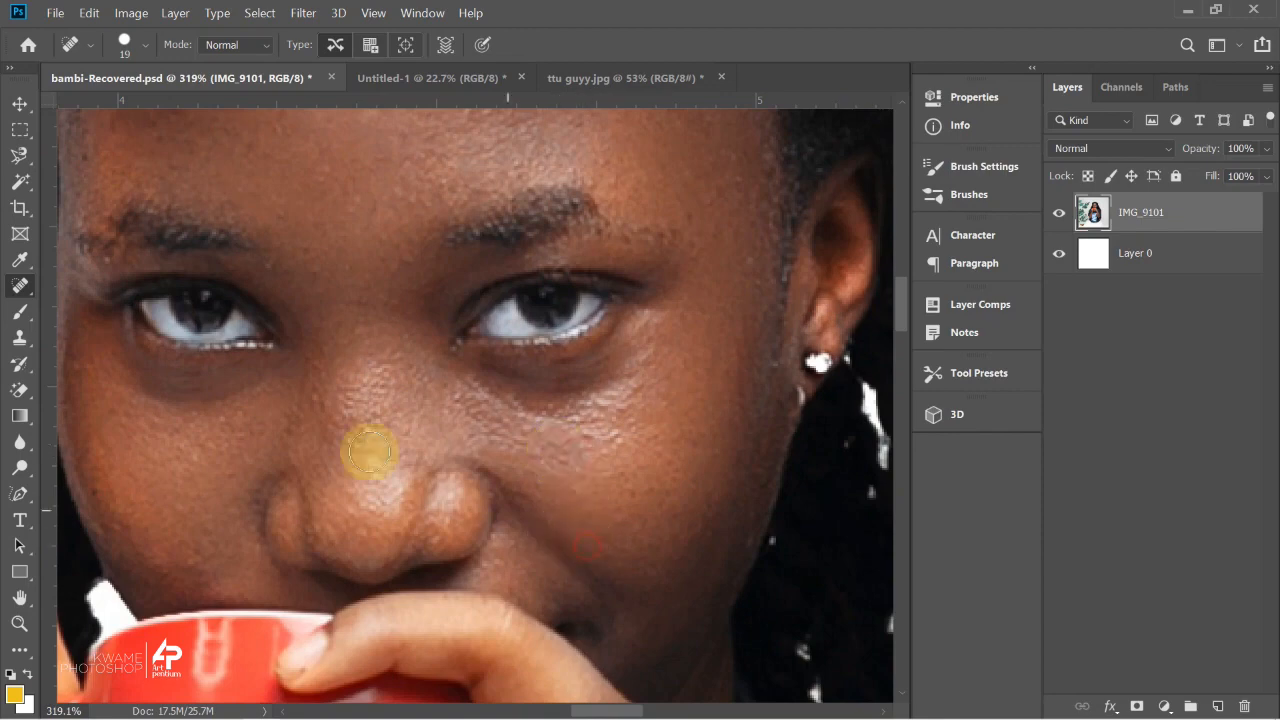
scroll(300, 414, "down", 3)
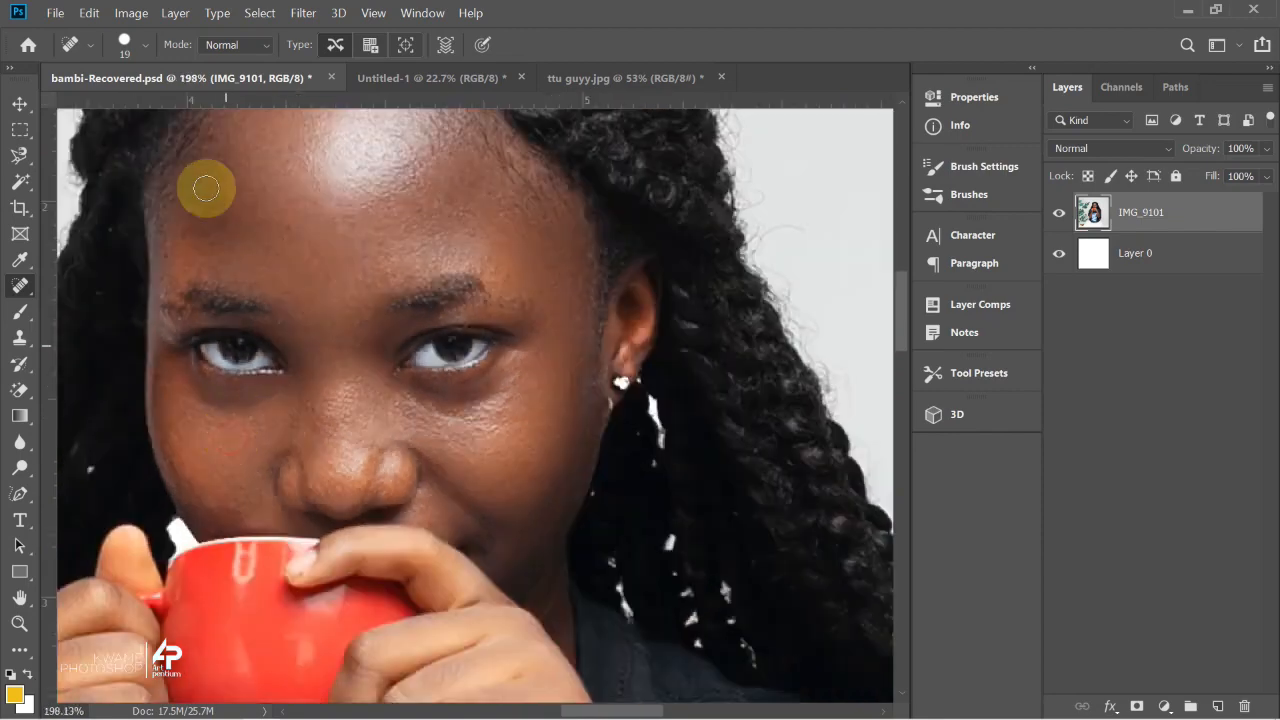
left_click(143, 47)
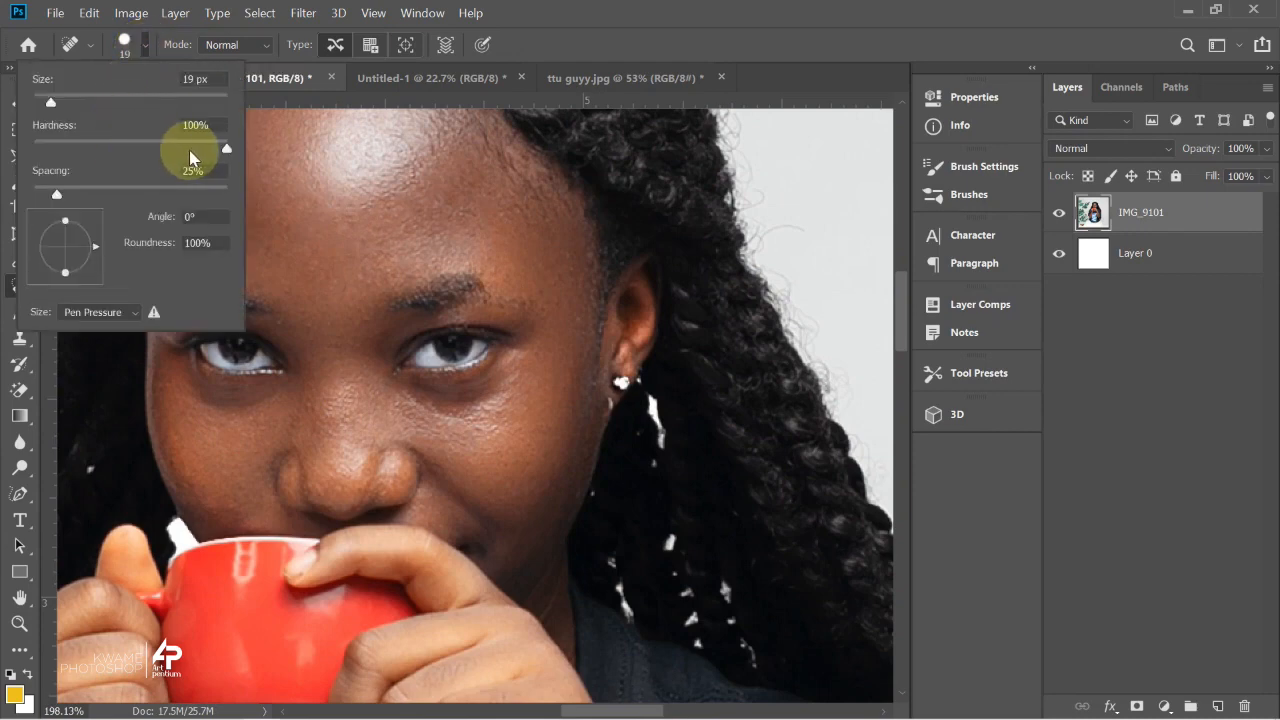
left_click_drag(224, 150, 88, 150)
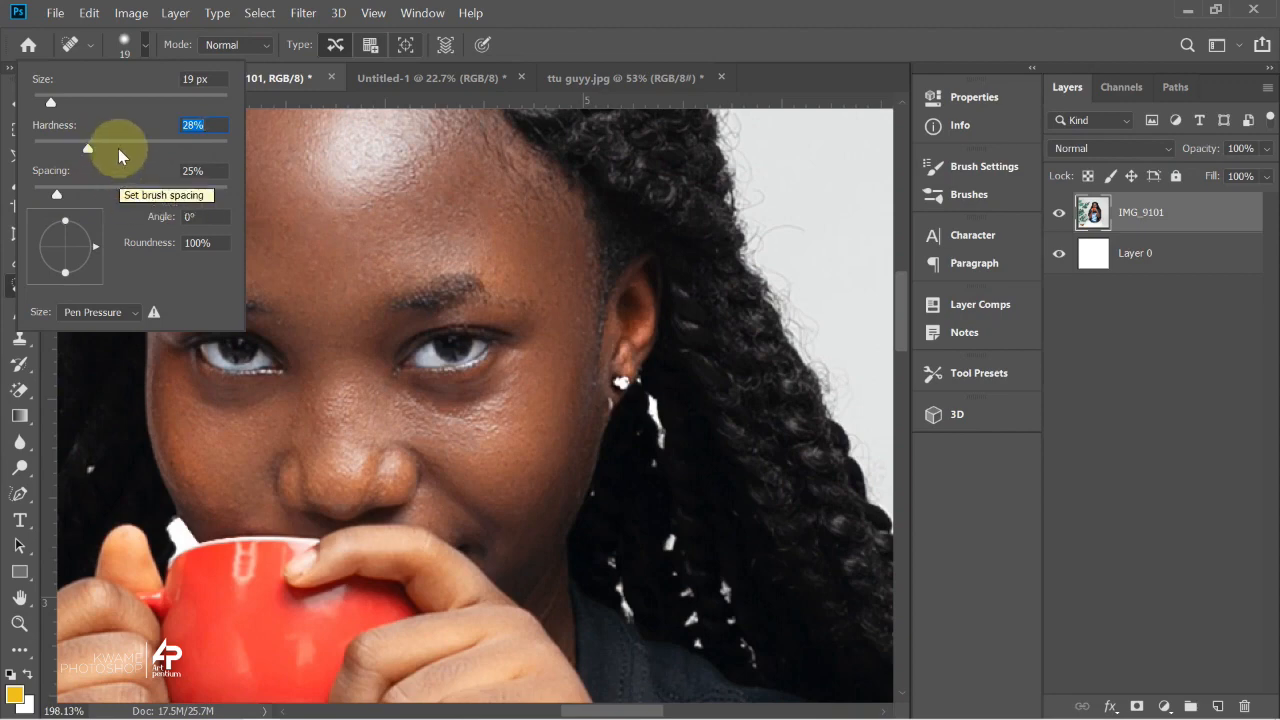
mouse_move(89, 148)
left_mouse_down()
mouse_move(23, 143)
mouse_move(257, 143)
mouse_move(117, 150)
mouse_move(109, 120)
mouse_move(186, 100)
mouse_move(146, 92)
left_mouse_up()
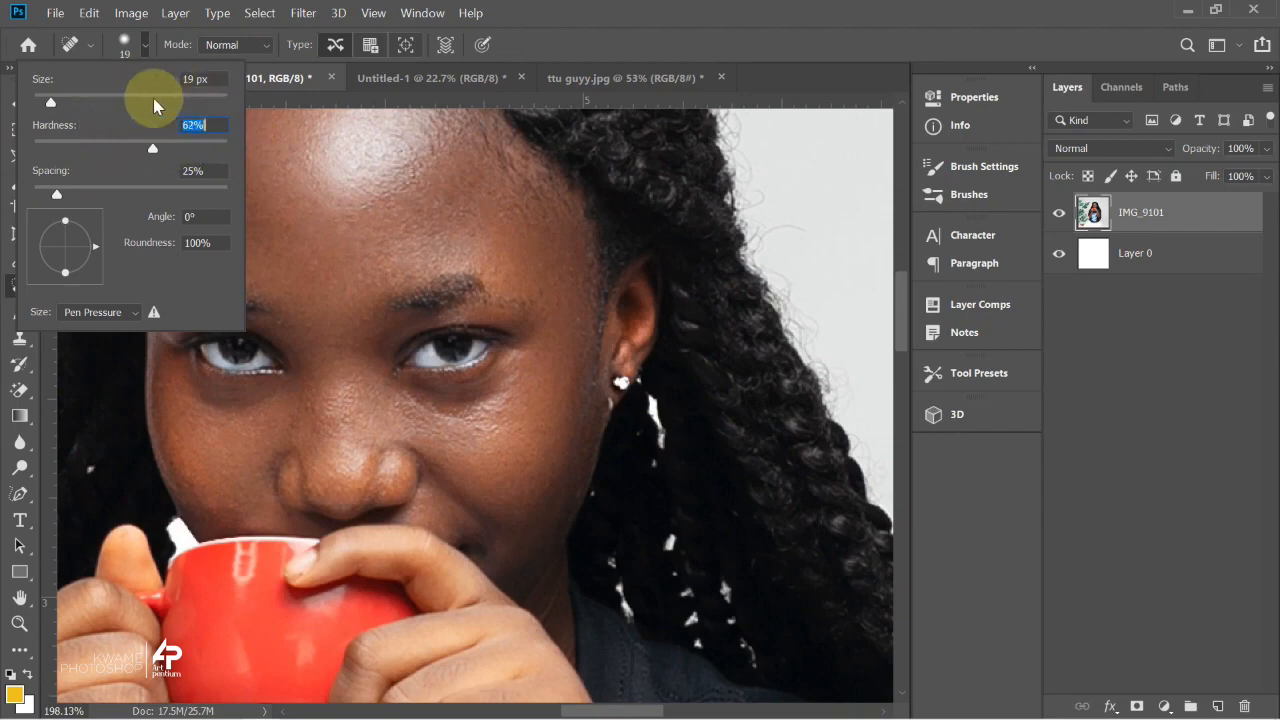
left_click(636, 9)
Heal away parts of the upper leaves beside the girl with the Spot Healing Brush, enlarging it up to 175.
right_click(20, 285)
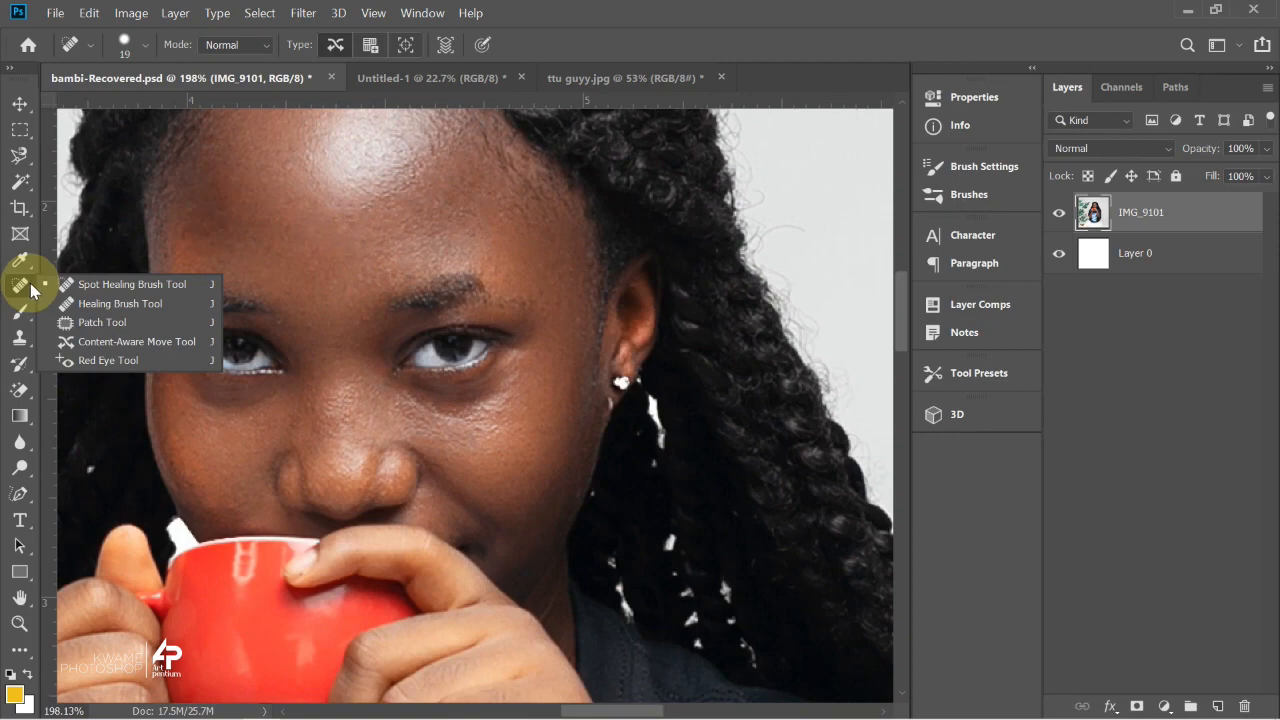
scroll(32, 289, "down", 6)
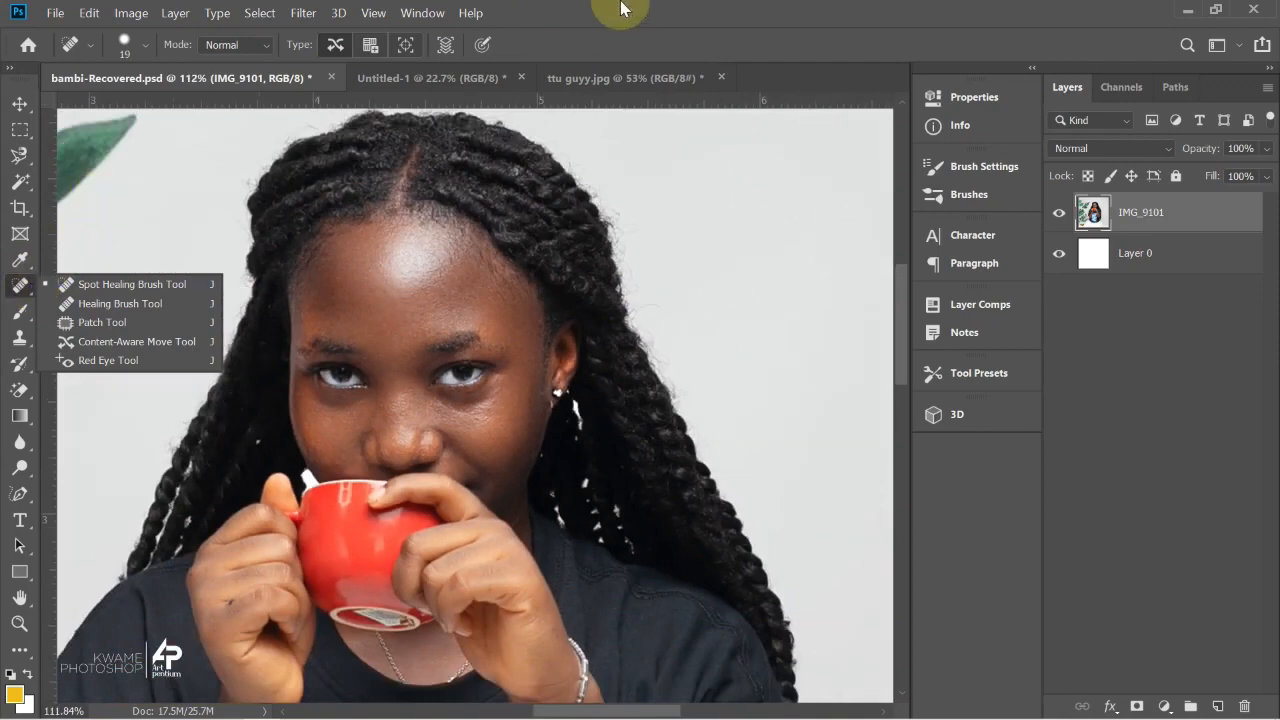
scroll(165, 121, "down", 5)
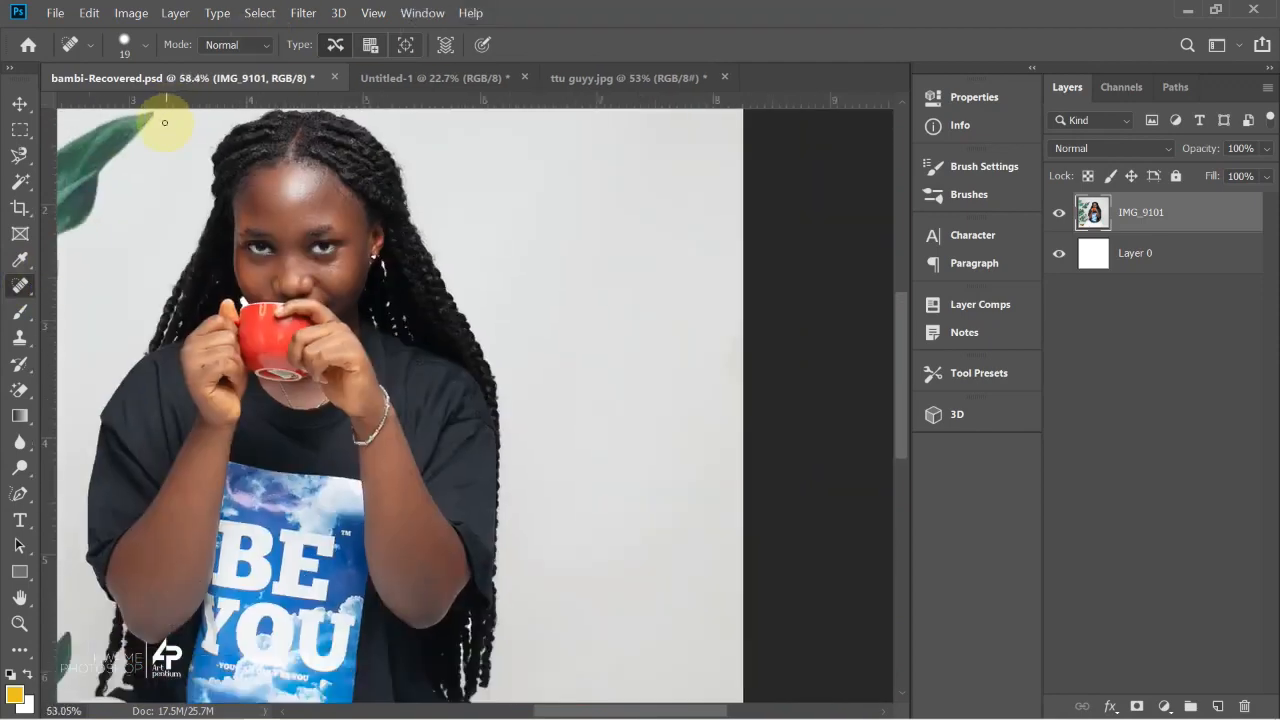
scroll(165, 121, "down", 2)
left_click_drag(117, 143, 249, 312)
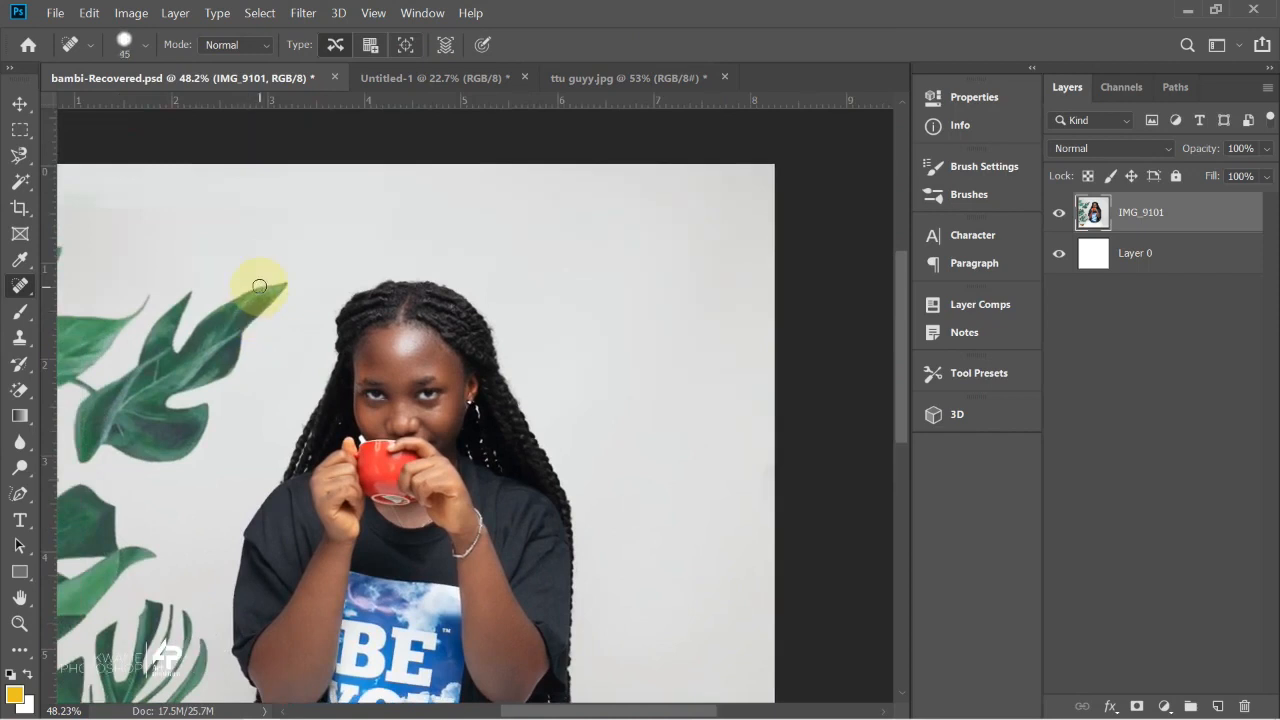
mouse_move(284, 290)
left_mouse_down()
mouse_move(243, 303)
mouse_move(300, 278)
left_mouse_up()
key("bracketright")
mouse_move(205, 375)
left_mouse_down()
mouse_move(227, 342)
mouse_move(145, 367)
mouse_move(166, 316)
left_mouse_up()
mouse_move(252, 285)
left_mouse_down()
mouse_move(152, 340)
mouse_move(200, 351)
mouse_move(141, 304)
mouse_move(37, 354)
mouse_move(75, 321)
left_mouse_up()
scroll(123, 314, "down", 2)
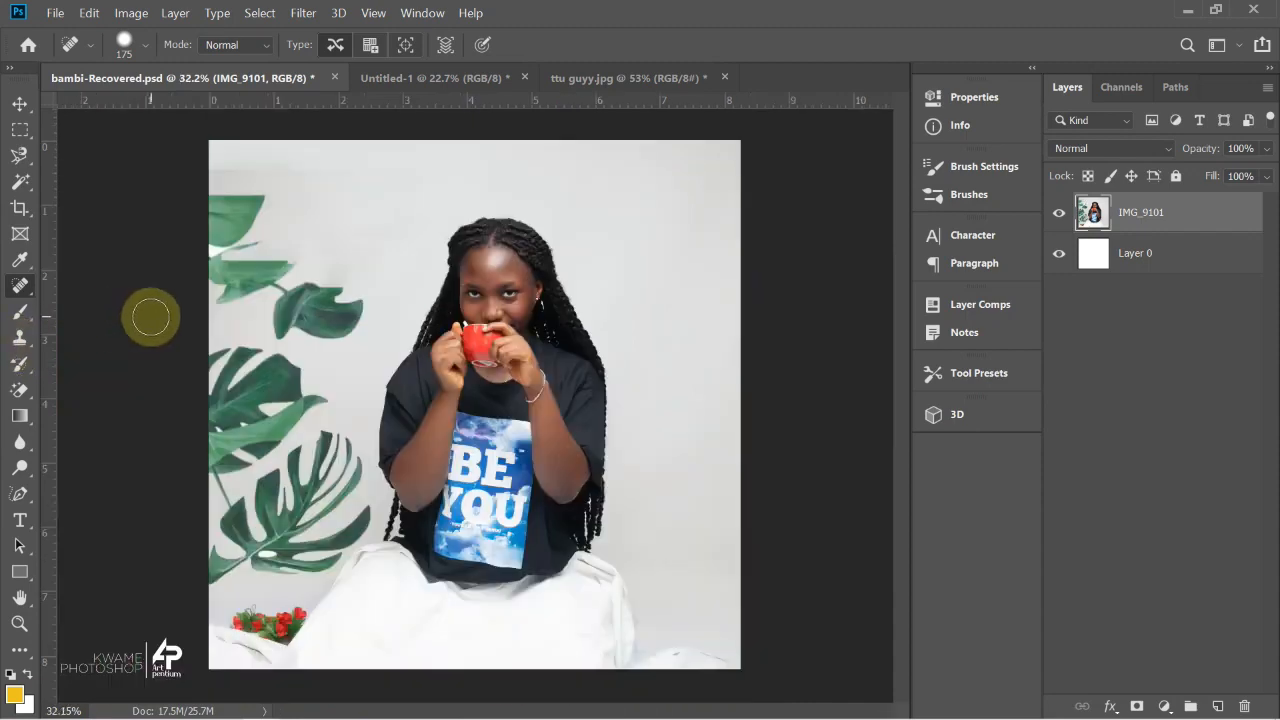
Switch to the Healing Brush tool at size 300 and try it on the top leaf and the plain backdrop.
right_click(18, 288)
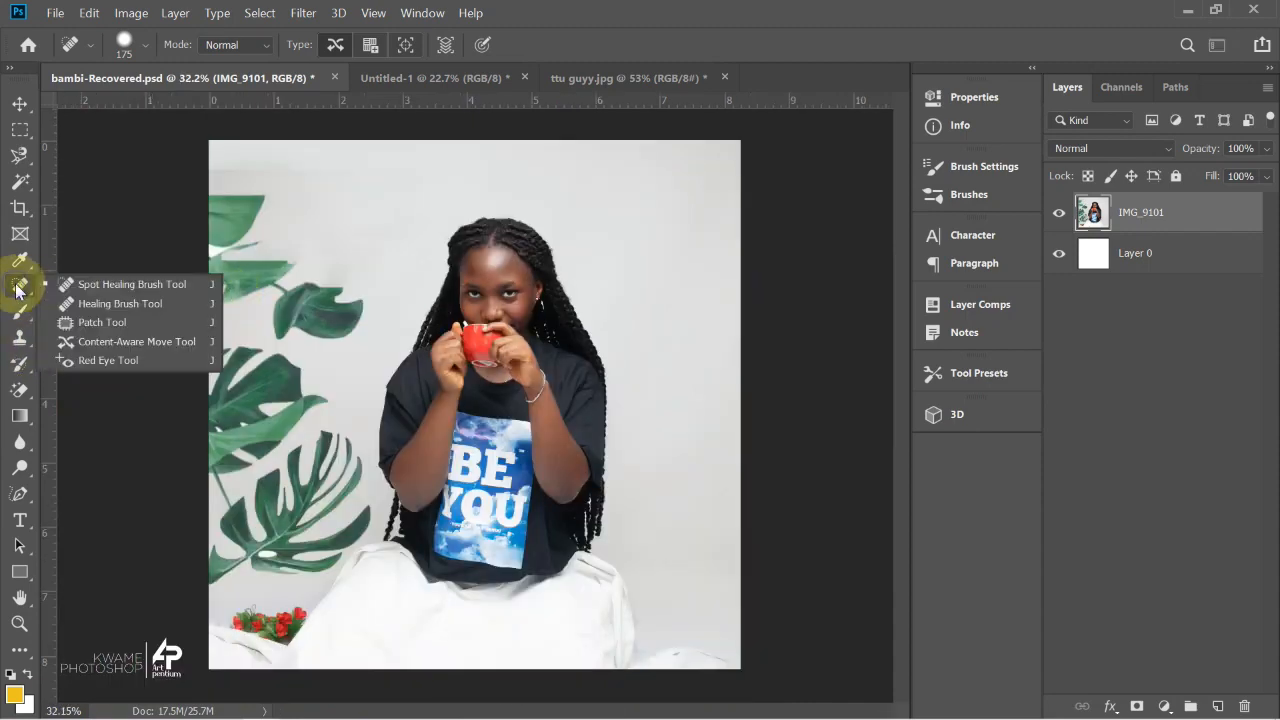
left_click(106, 306)
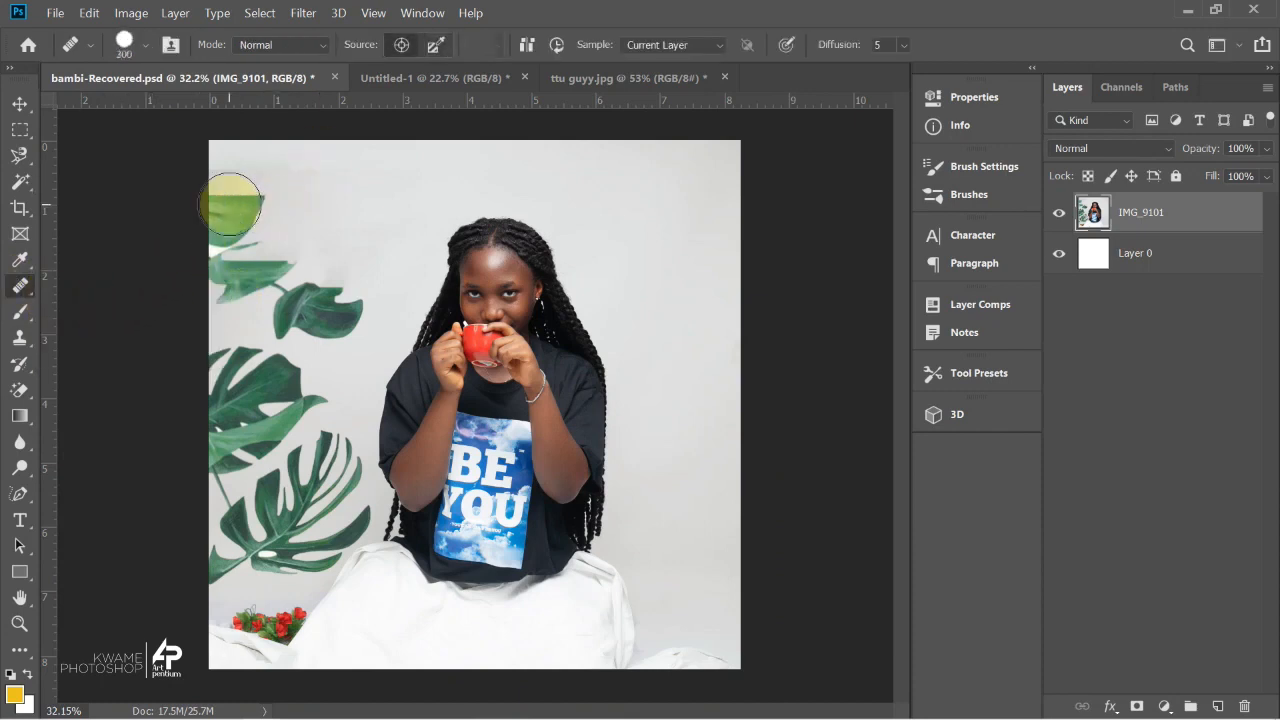
left_click(232, 201)
left_click(681, 302)
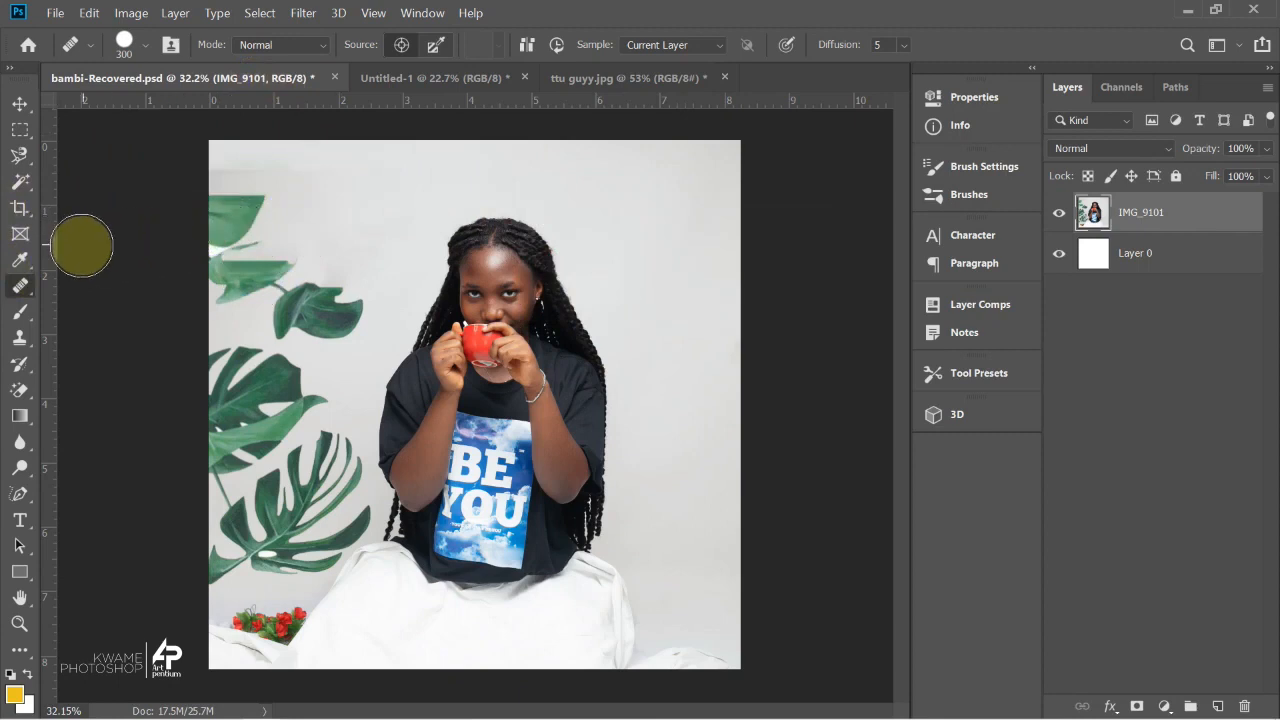
Activate the Brush tool for painting on the photo layer.
right_click(21, 287)
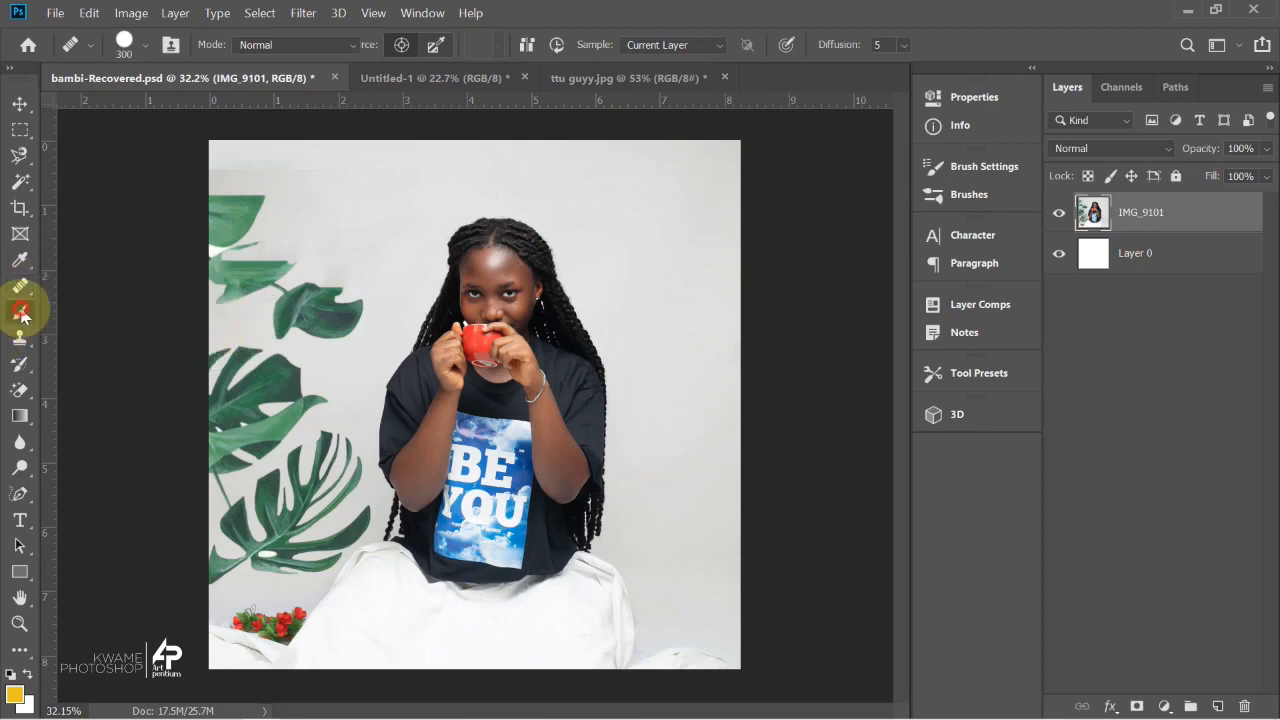
left_click(22, 313)
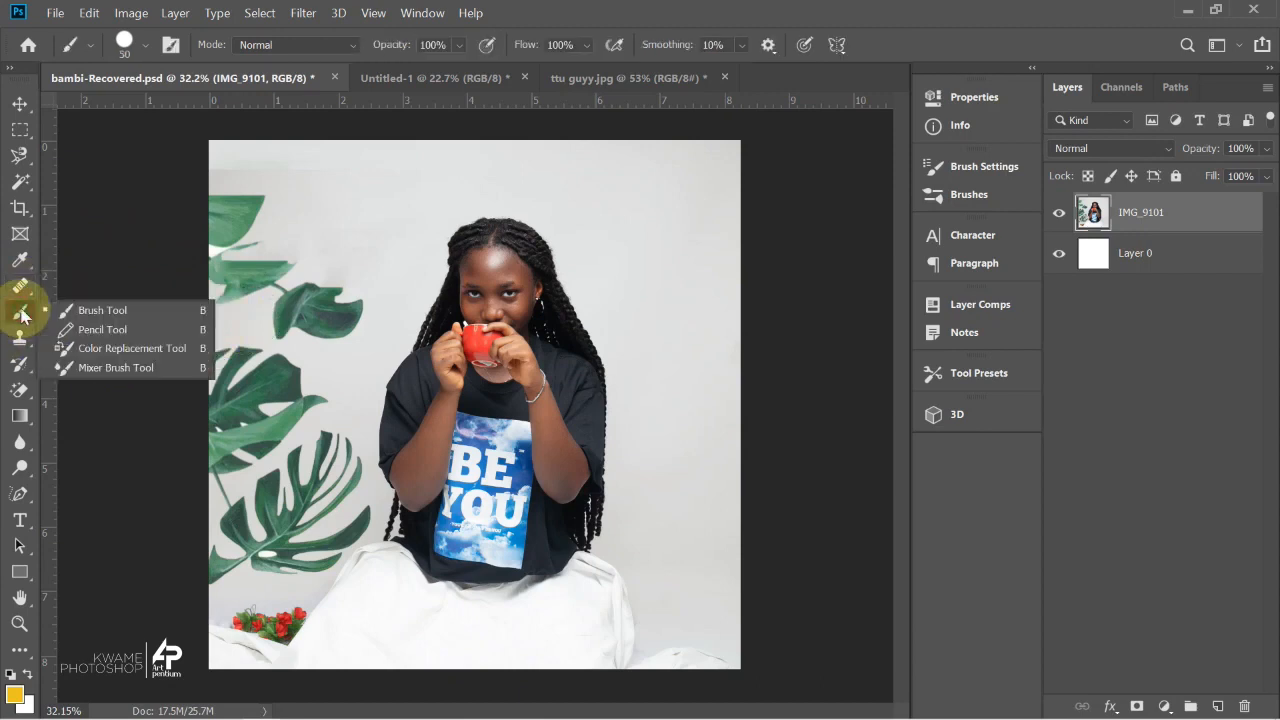
left_click(94, 310)
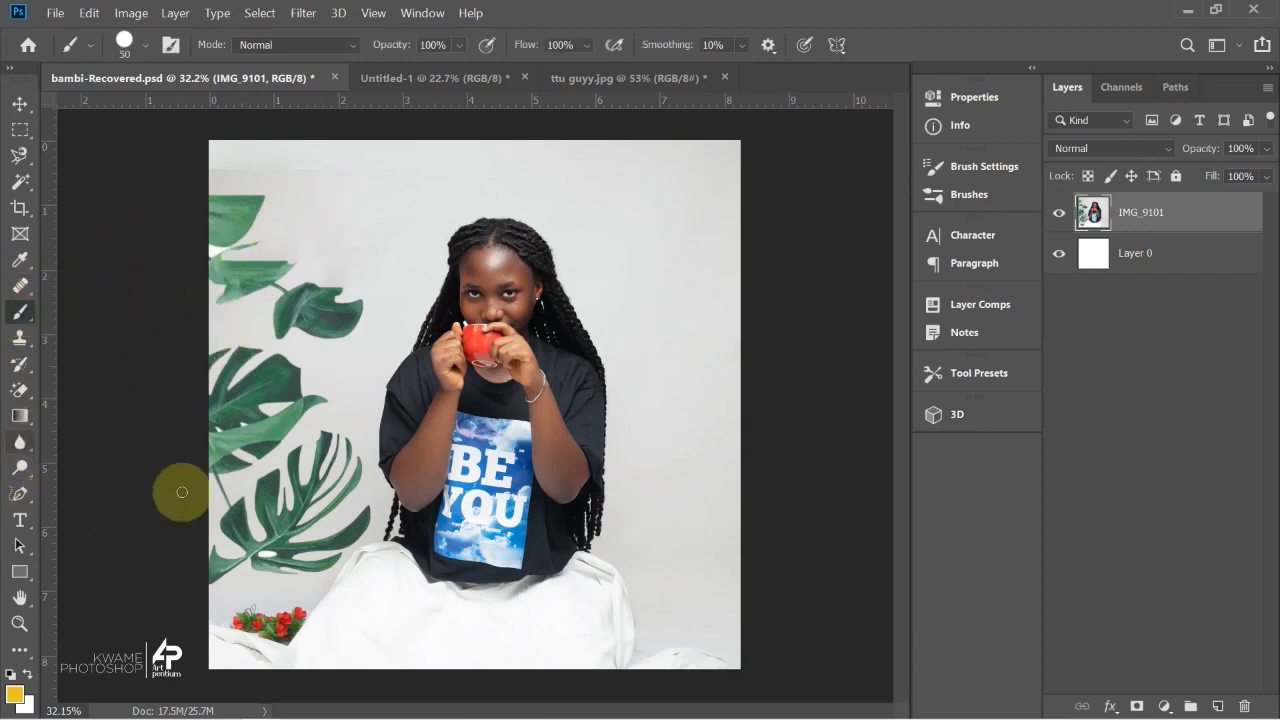
Scribble freehand yellow strokes over the leaves and across the girl with the size 50 brush.
scroll(246, 209, "up", 4)
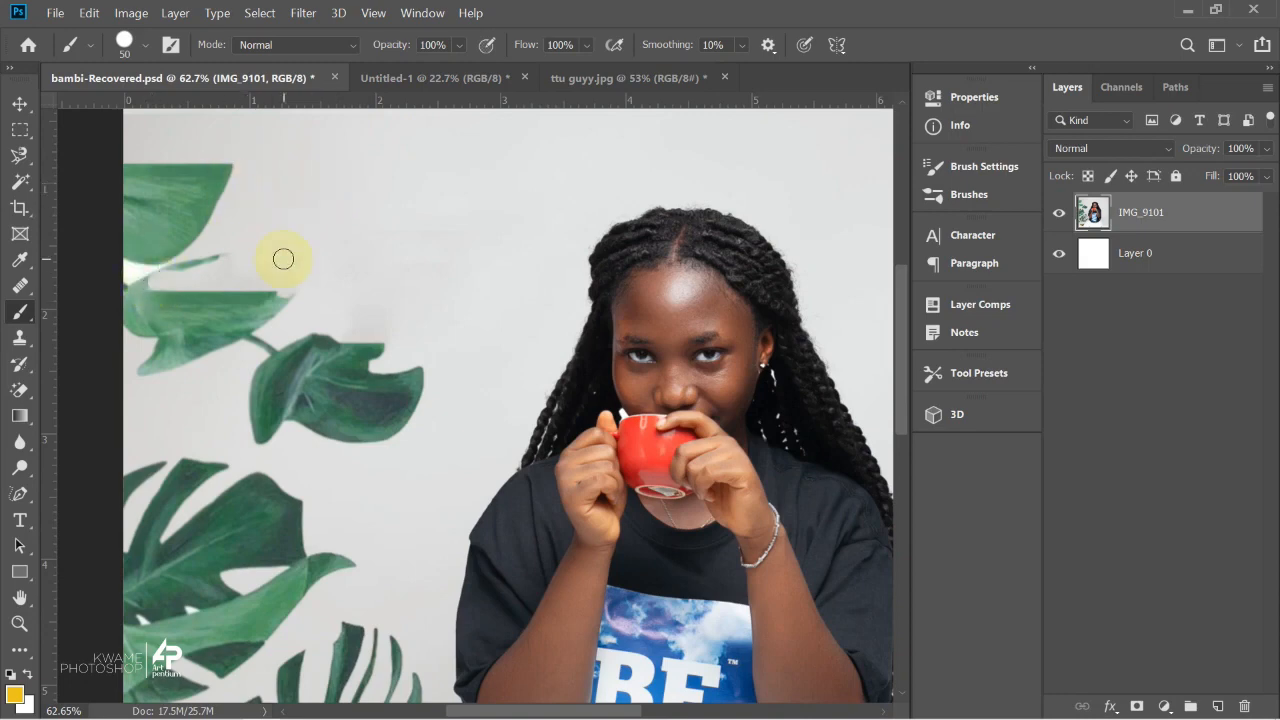
mouse_move(211, 200)
left_mouse_down()
mouse_move(255, 185)
mouse_move(390, 272)
mouse_move(300, 448)
mouse_move(262, 598)
mouse_move(370, 568)
left_mouse_up()
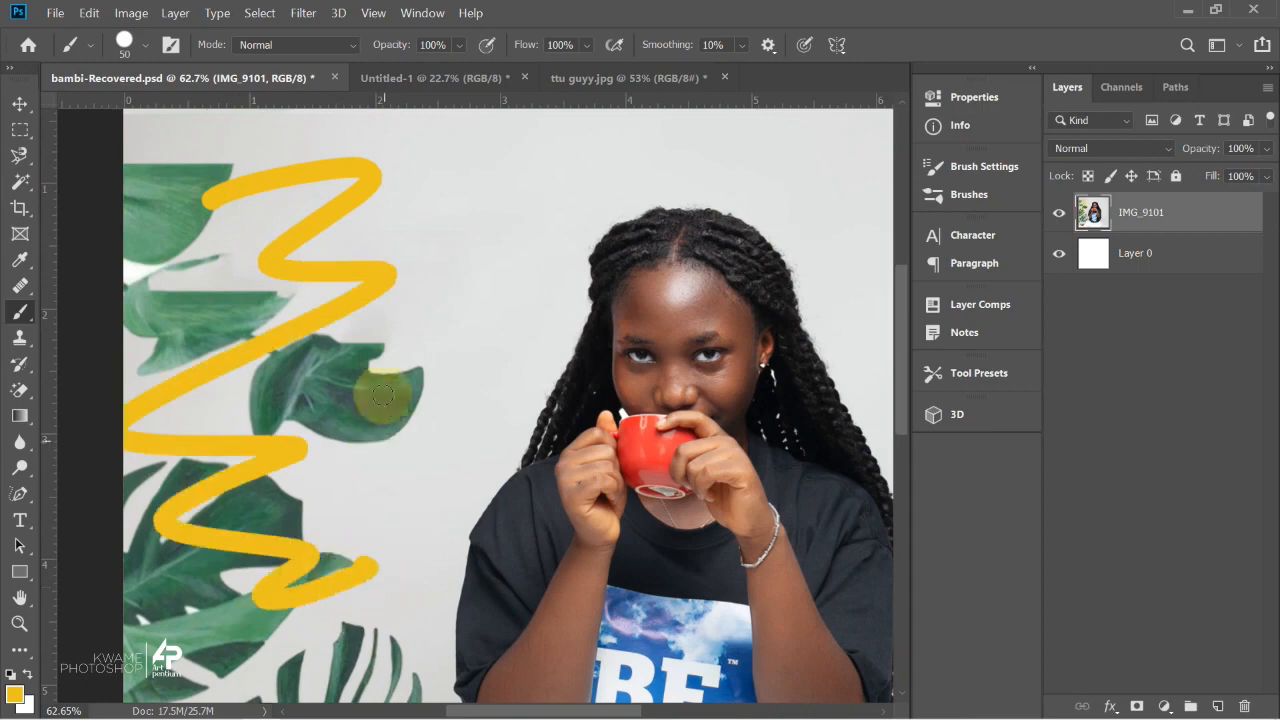
left_click_drag(370, 285, 570, 375)
mouse_move(430, 255)
left_mouse_down()
mouse_move(495, 590)
mouse_move(434, 609)
mouse_move(540, 580)
mouse_move(620, 470)
mouse_move(575, 490)
left_mouse_up()
mouse_move(320, 296)
left_mouse_down()
mouse_move(268, 305)
mouse_move(345, 408)
mouse_move(245, 299)
mouse_move(230, 262)
left_mouse_up()
mouse_move(369, 523)
left_mouse_down()
mouse_move(543, 286)
mouse_move(732, 508)
mouse_move(299, 353)
mouse_move(358, 432)
mouse_move(309, 609)
mouse_move(429, 354)
mouse_move(577, 331)
mouse_move(426, 482)
left_mouse_up()
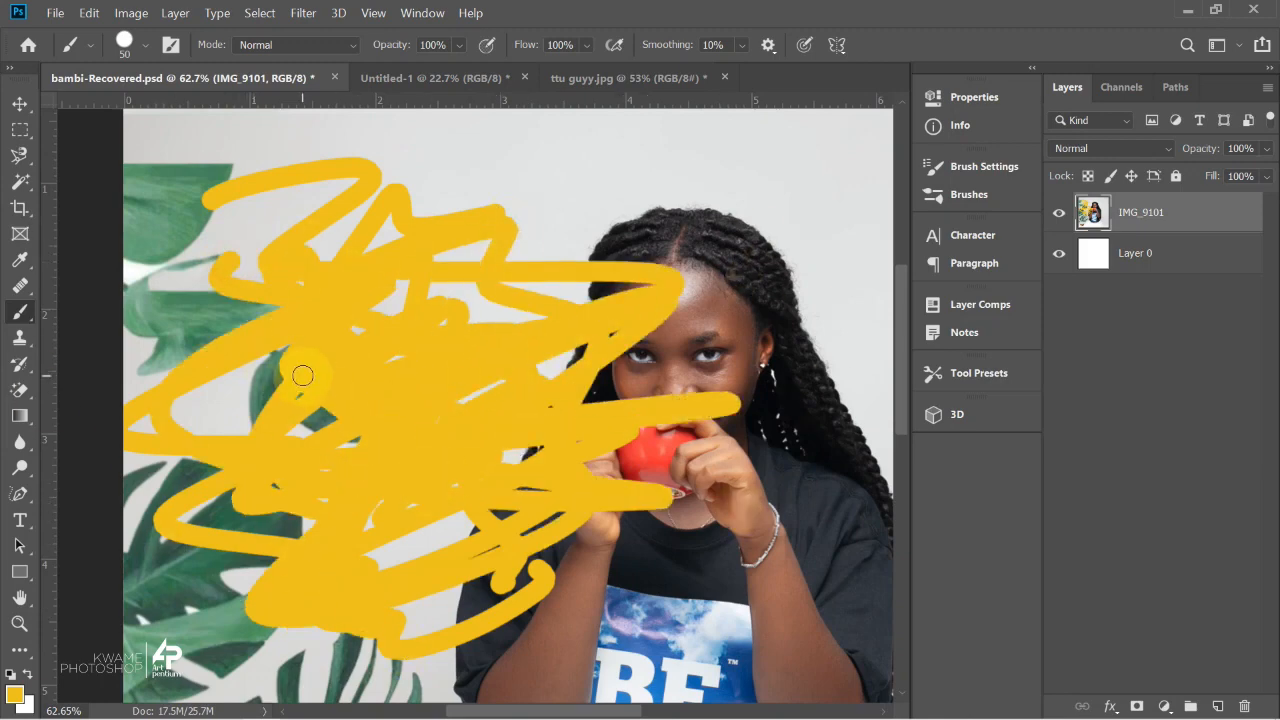
Undo all the yellow scribbles over the leaves and the girl.
key("ctrl+z")
key("ctrl+z")
key("ctrl+z")
key("ctrl+z")
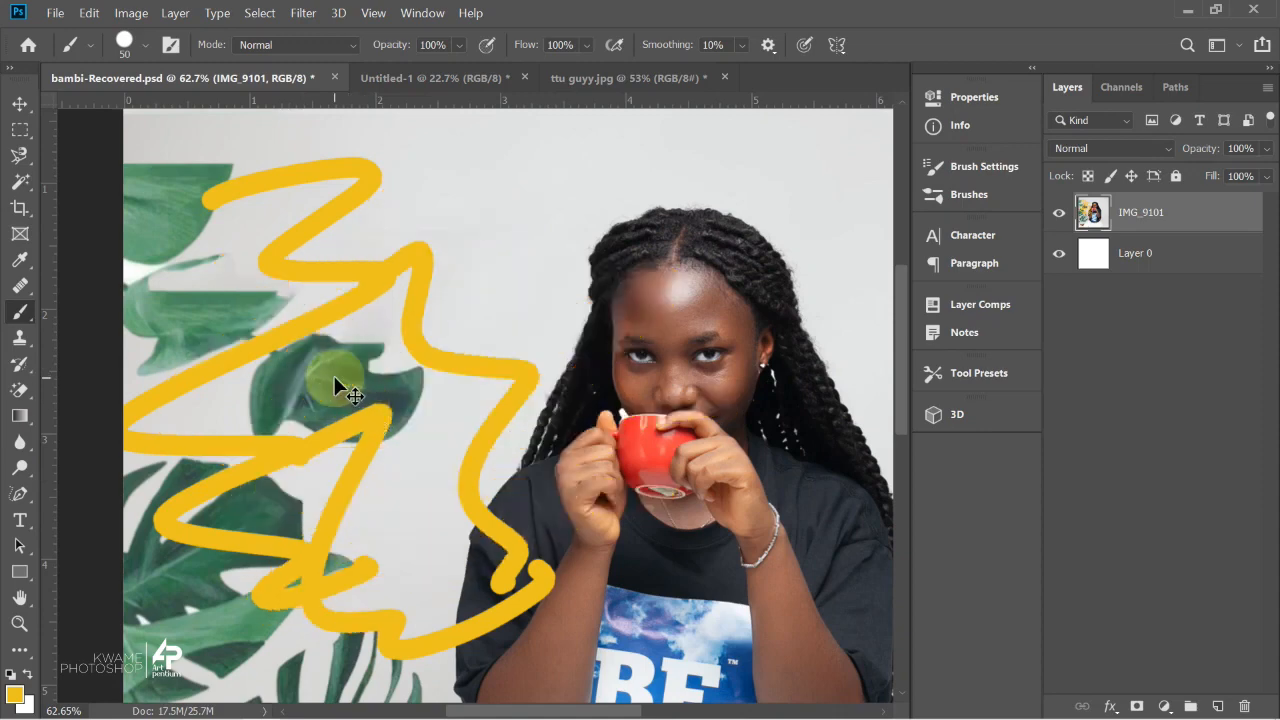
key("ctrl+z")
key("ctrl+z")
key("ctrl+z")
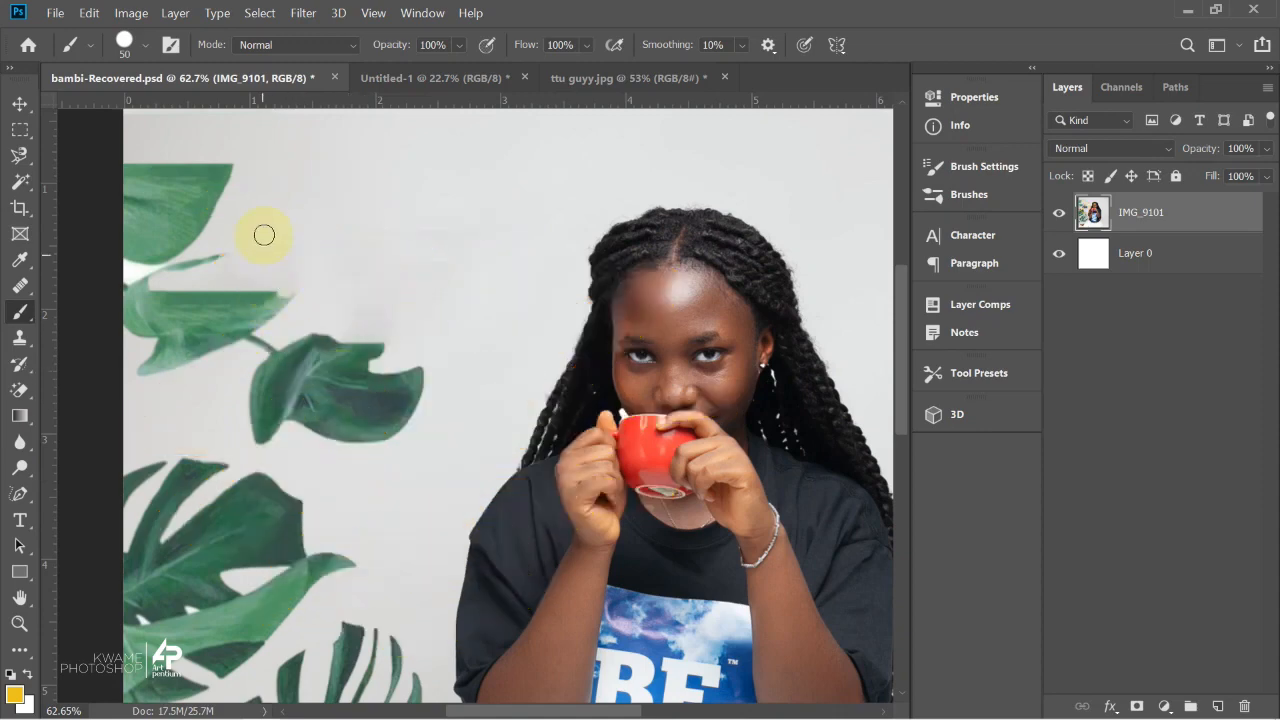
Paint one long hard-edged yellow stroke down across the leaves and inspect its edges up close.
left_click_drag(160, 172, 220, 522)
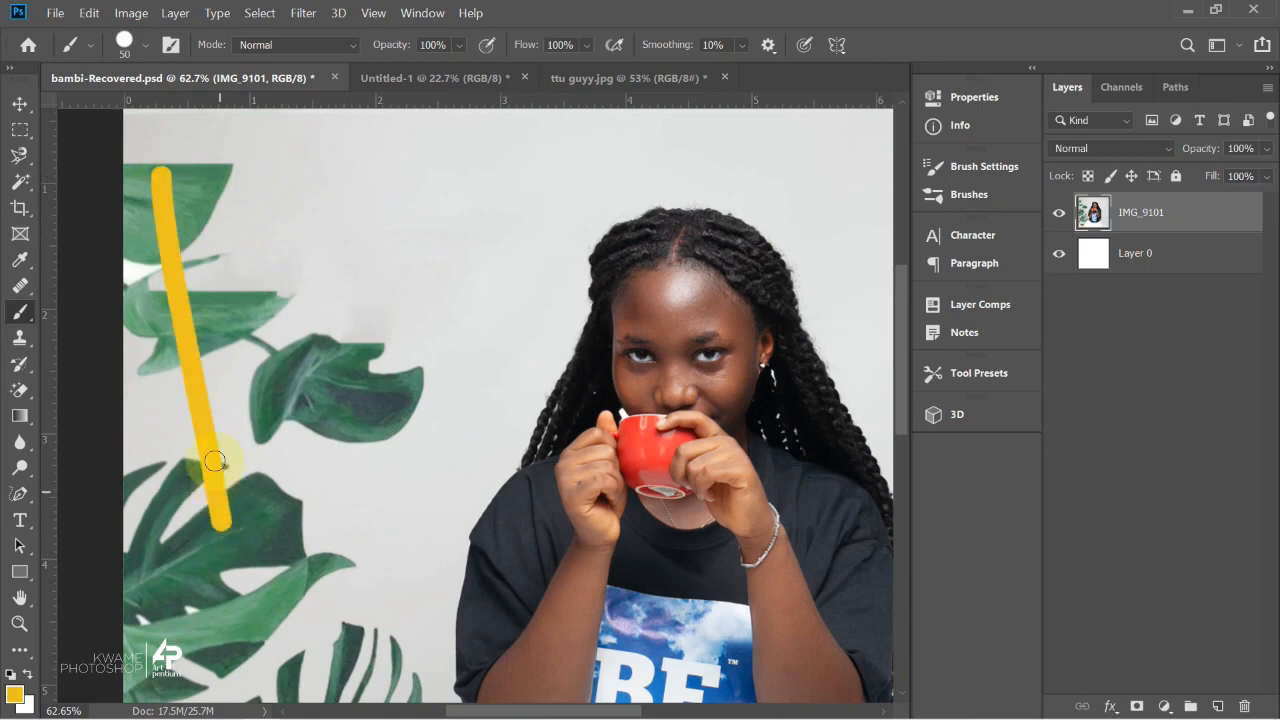
scroll(193, 375, "up", 4)
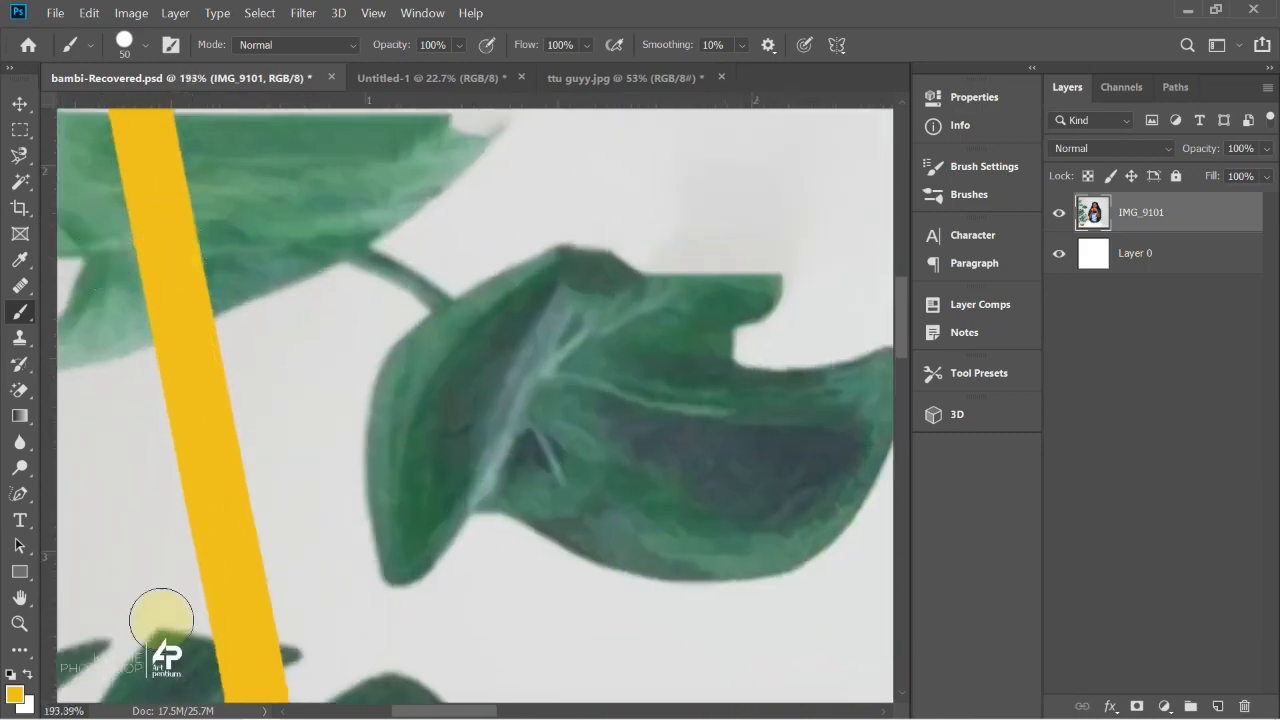
scroll(220, 399, "down", 2)
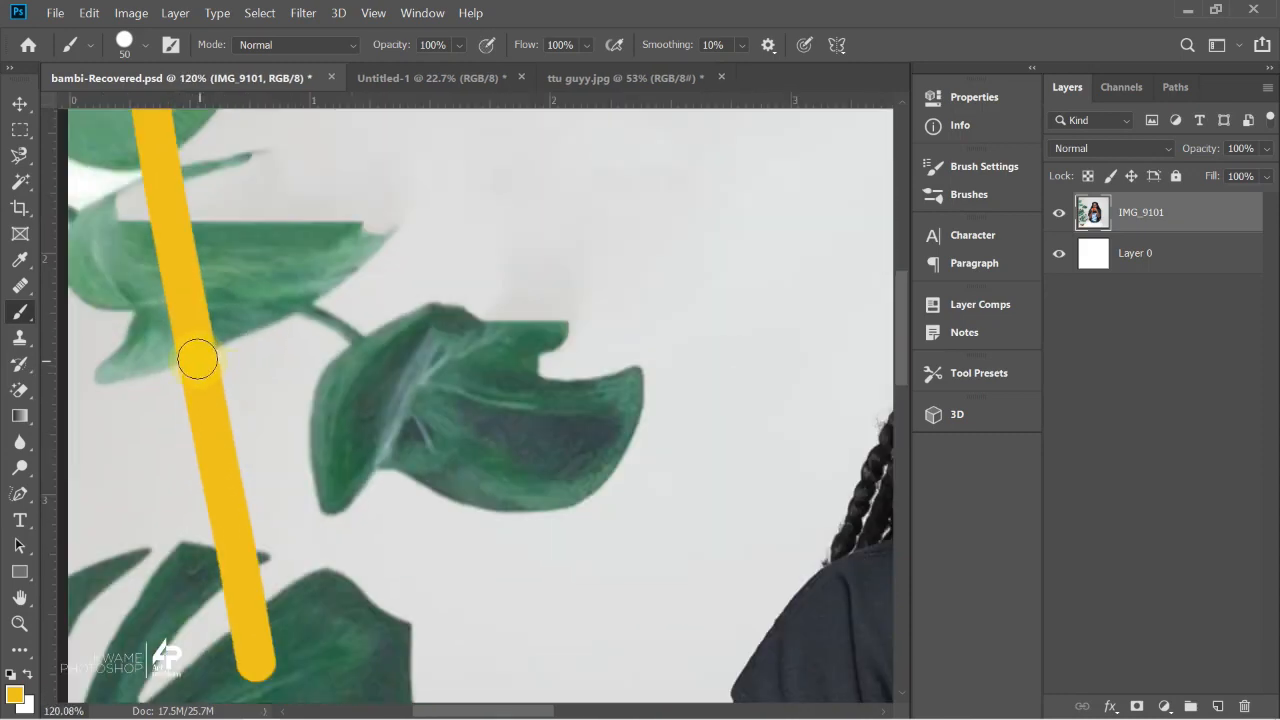
Lower the brush hardness, enlarge the brush to 125 and paint a soft yellow stroke beside the hard-edged one.
left_click(146, 45)
left_click_drag(238, 155, 51, 143)
key("Return")
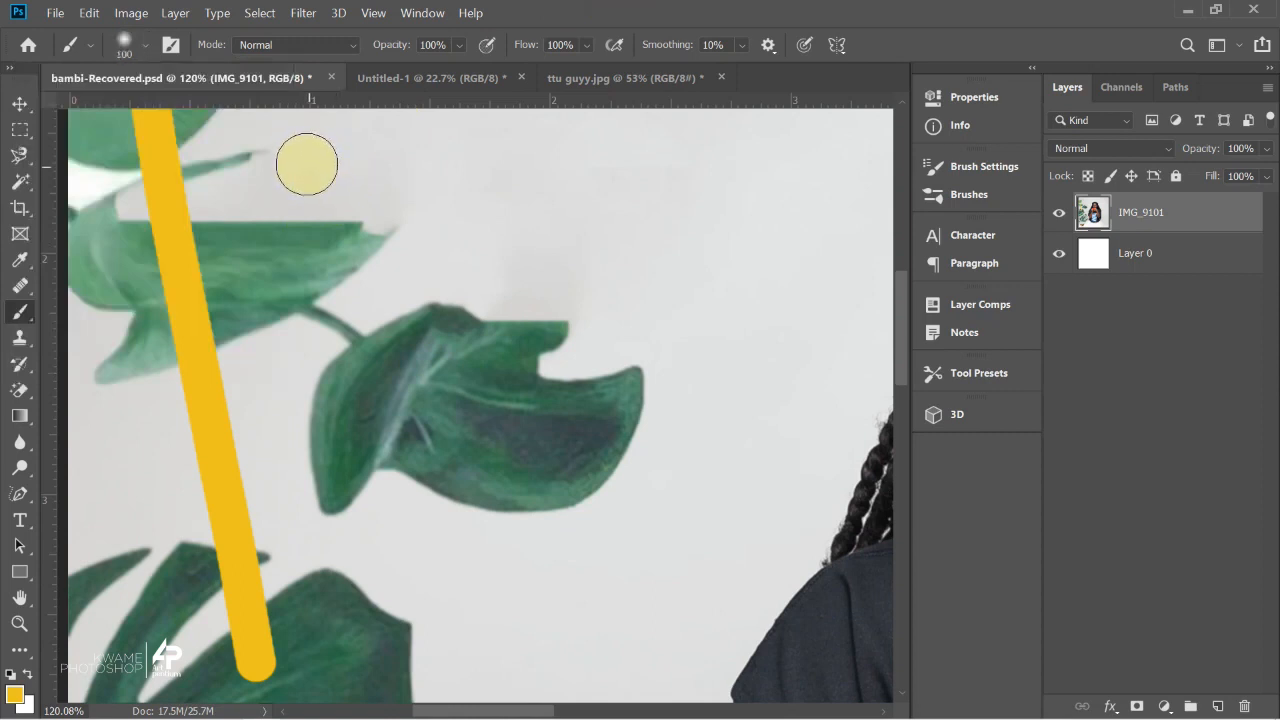
mouse_move(296, 154)
left_mouse_down()
mouse_move(323, 240)
mouse_move(363, 563)
left_mouse_up()
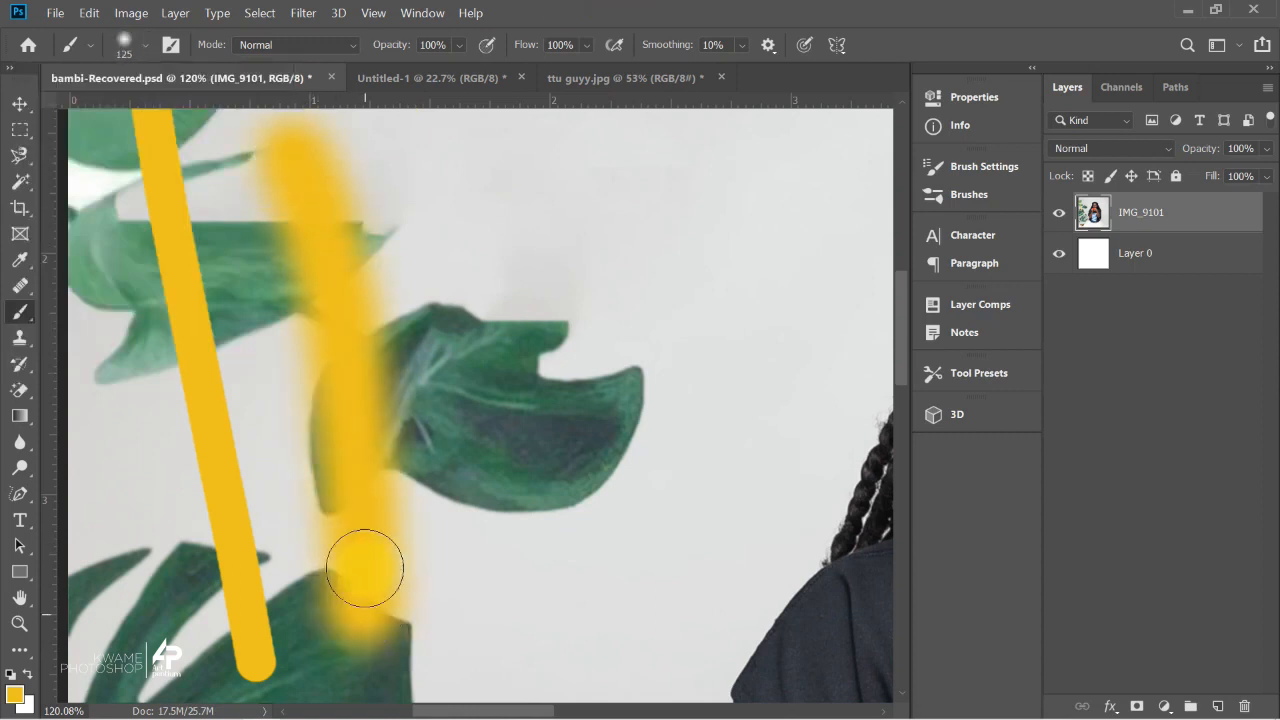
Try covering the leaves with soft yellow paint, undo it, and paint a single soft stroke beside the hard-edged one.
mouse_move(279, 191)
left_mouse_down()
mouse_move(342, 600)
mouse_move(389, 185)
mouse_move(393, 447)
mouse_move(413, 564)
mouse_move(444, 559)
mouse_move(455, 249)
mouse_move(315, 234)
mouse_move(486, 318)
mouse_move(413, 475)
mouse_move(319, 480)
mouse_move(667, 286)
mouse_move(738, 206)
mouse_move(693, 351)
mouse_move(673, 301)
mouse_move(540, 476)
mouse_move(676, 438)
mouse_move(413, 183)
mouse_move(559, 174)
mouse_move(427, 210)
mouse_move(402, 180)
mouse_move(558, 141)
mouse_move(278, 147)
mouse_move(600, 187)
mouse_move(428, 142)
mouse_move(500, 267)
mouse_move(322, 233)
mouse_move(436, 456)
mouse_move(10, 172)
mouse_move(403, 459)
mouse_move(172, 175)
mouse_move(351, 482)
mouse_move(377, 488)
mouse_move(284, 478)
mouse_move(166, 172)
mouse_move(495, 312)
mouse_move(630, 110)
mouse_move(497, 236)
mouse_move(370, 163)
mouse_move(744, 341)
mouse_move(730, 272)
mouse_move(549, 165)
mouse_move(546, 201)
mouse_move(571, 226)
left_mouse_up()
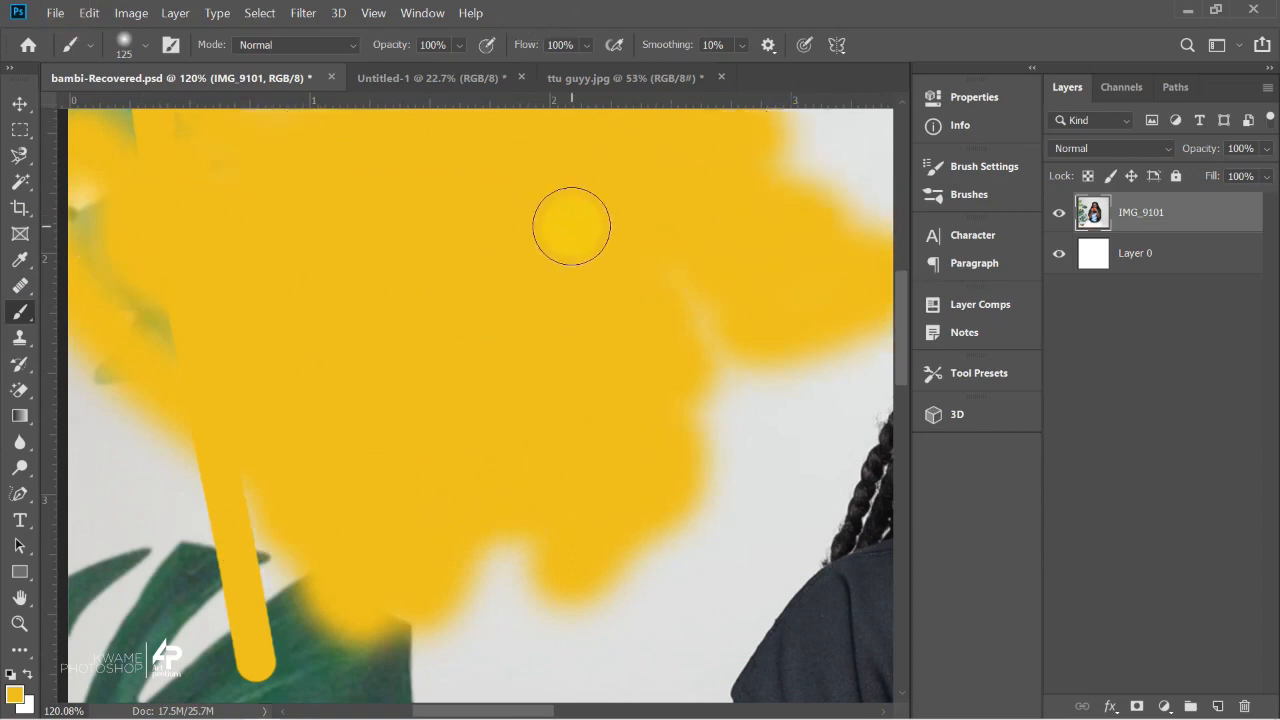
key("ctrl+z")
mouse_move(271, 114)
left_mouse_down()
mouse_move(289, 367)
mouse_move(329, 514)
left_mouse_up()
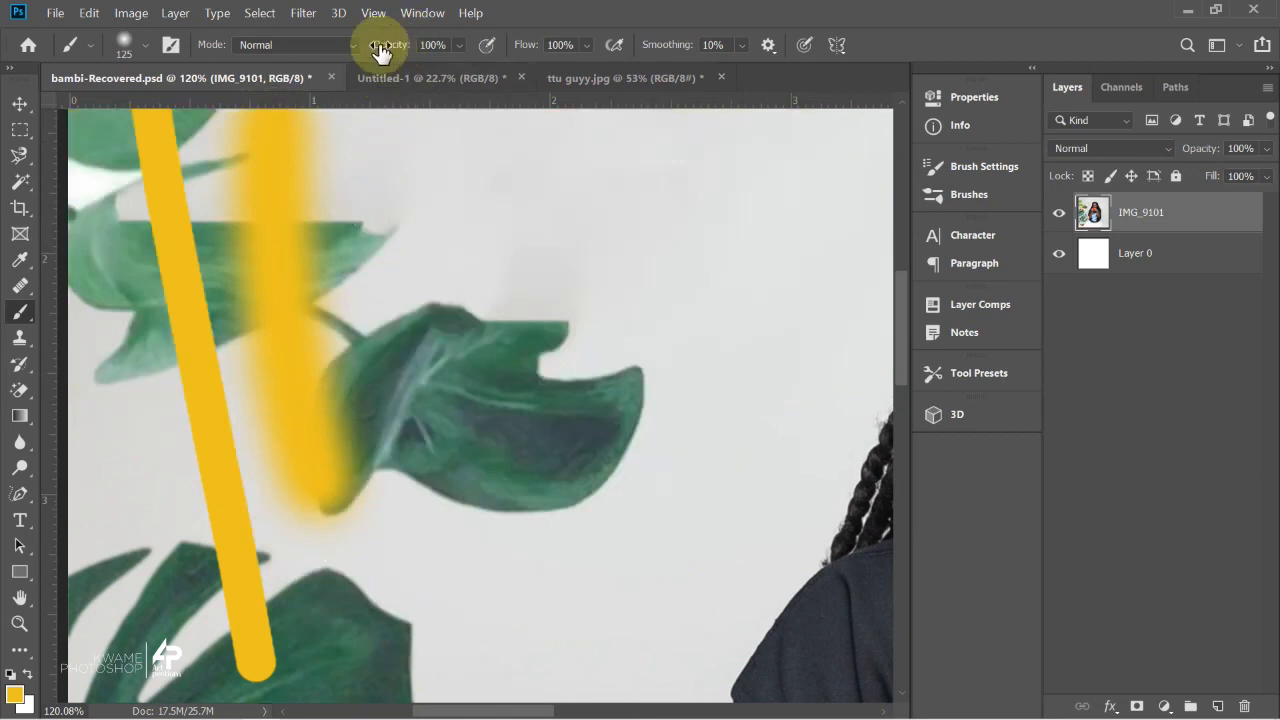
Set the brush opacity to 23% and paint a translucent yellow wash over the leaves and backdrop.
left_click_drag(388, 44, 275, 50)
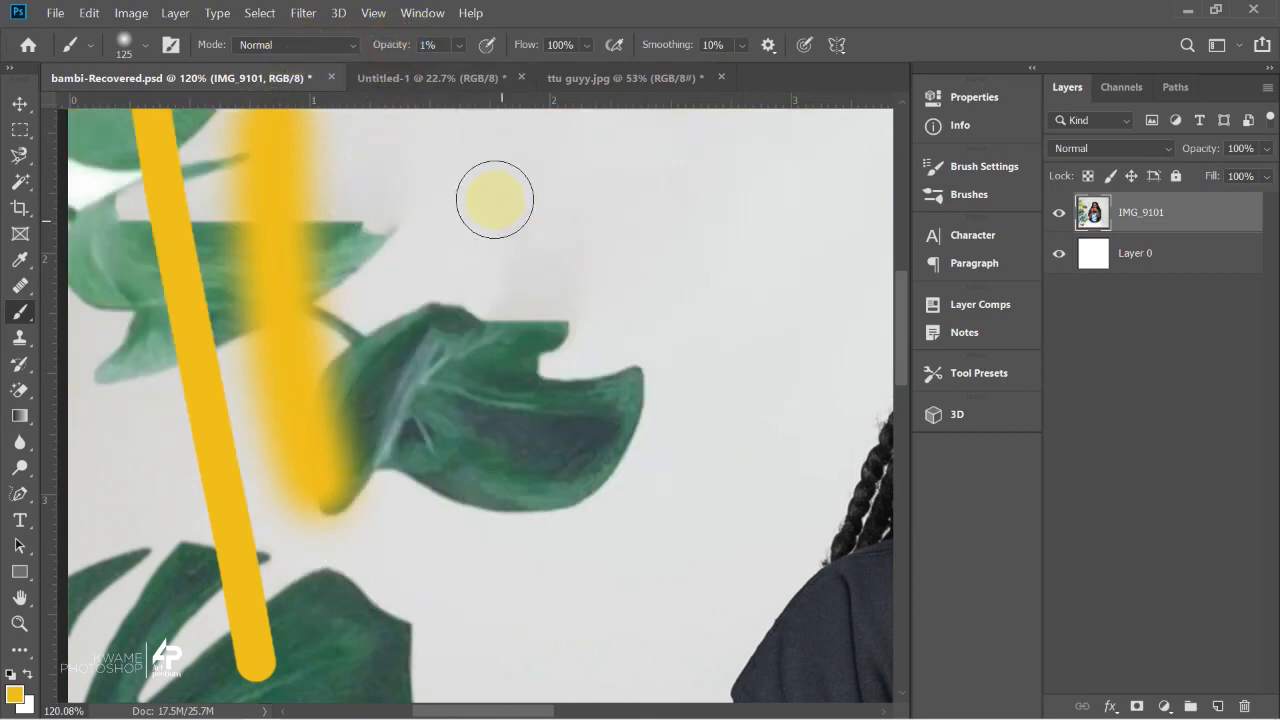
left_click_drag(391, 43, 414, 51)
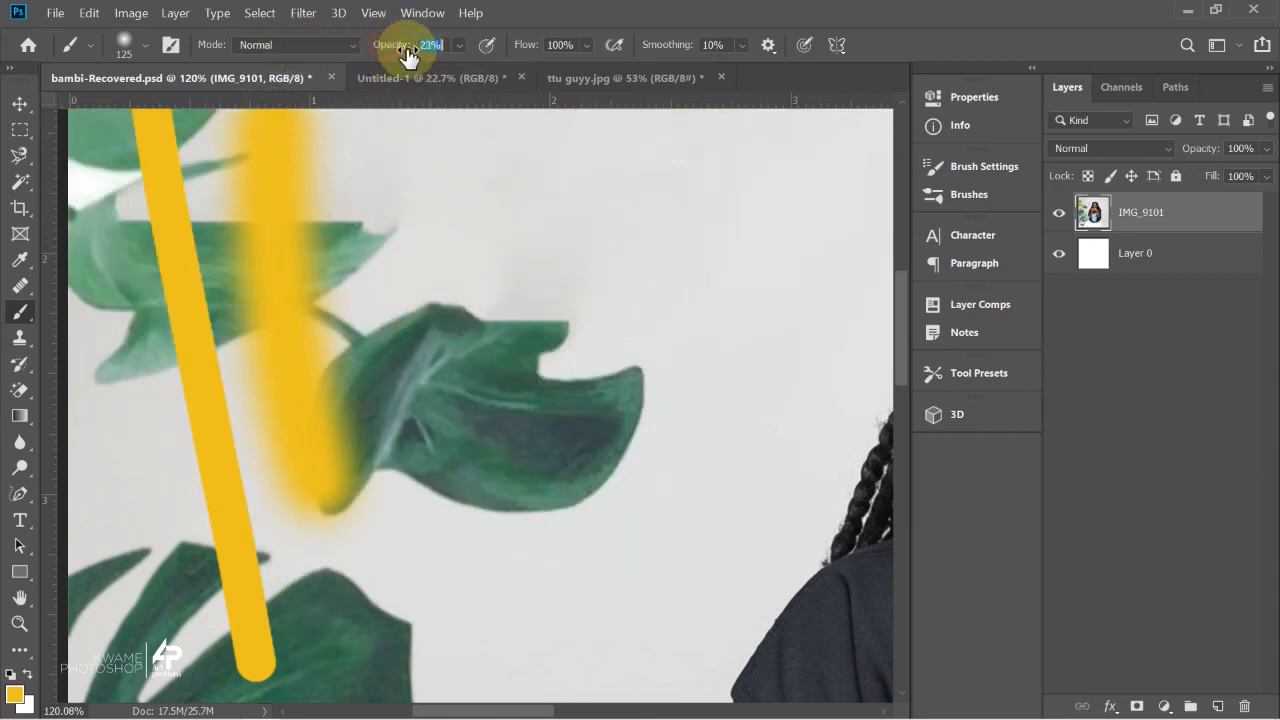
left_click(465, 178)
mouse_move(545, 142)
left_mouse_down()
mouse_move(414, 214)
mouse_move(603, 191)
mouse_move(297, 354)
mouse_move(654, 376)
mouse_move(257, 534)
mouse_move(666, 220)
mouse_move(226, 223)
mouse_move(777, 63)
mouse_move(408, 306)
mouse_move(293, 404)
left_mouse_up()
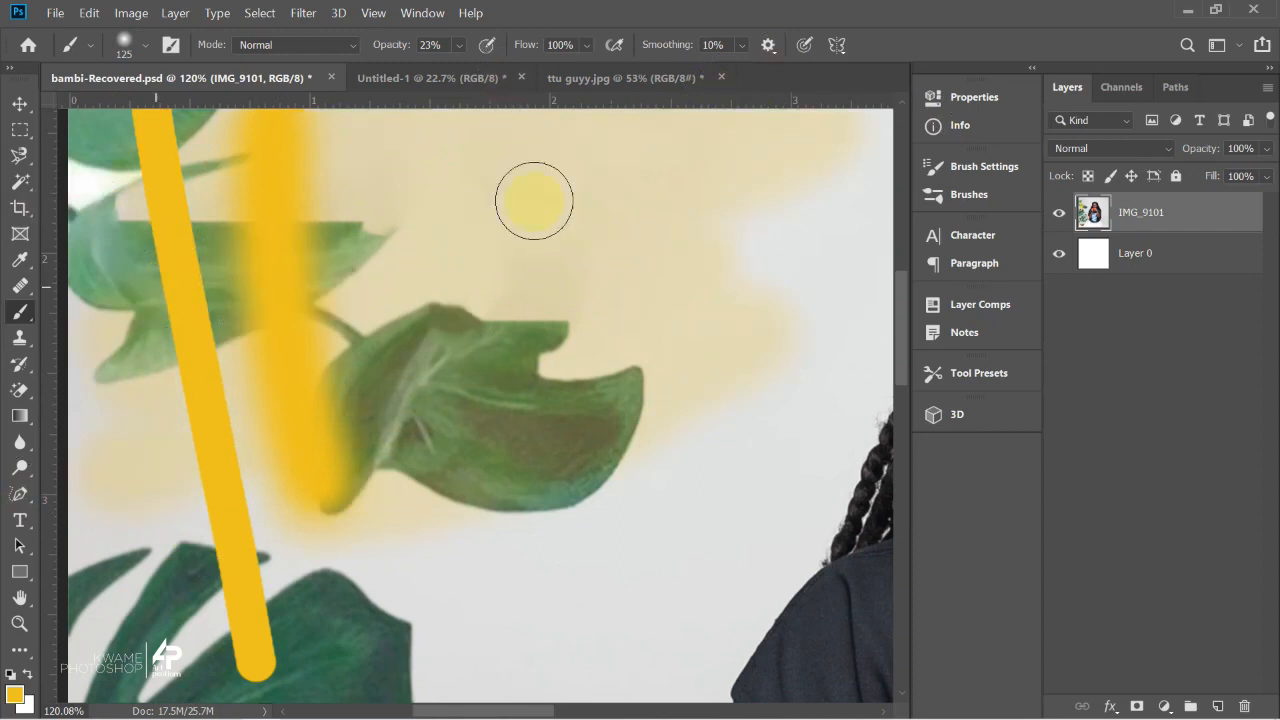
Restore the brush opacity to 100%, set the flow to 33% and paint yellow strokes over the curled leaf.
left_click_drag(380, 45, 657, 45)
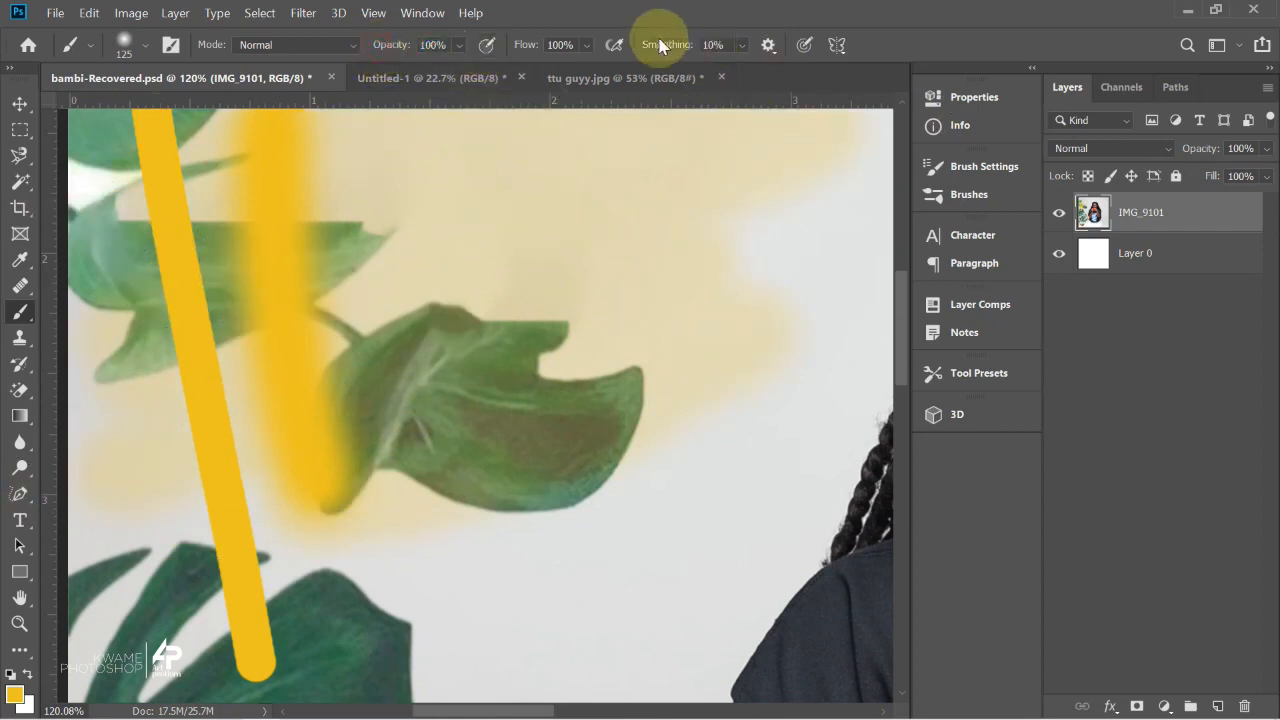
mouse_move(500, 40)
left_mouse_down()
mouse_move(503, 51)
mouse_move(409, 63)
mouse_move(438, 95)
left_mouse_up()
mouse_move(420, 390)
left_mouse_down()
mouse_move(529, 480)
mouse_move(309, 486)
mouse_move(289, 400)
mouse_move(447, 155)
mouse_move(946, 60)
mouse_move(686, 143)
mouse_move(456, 188)
left_mouse_up()
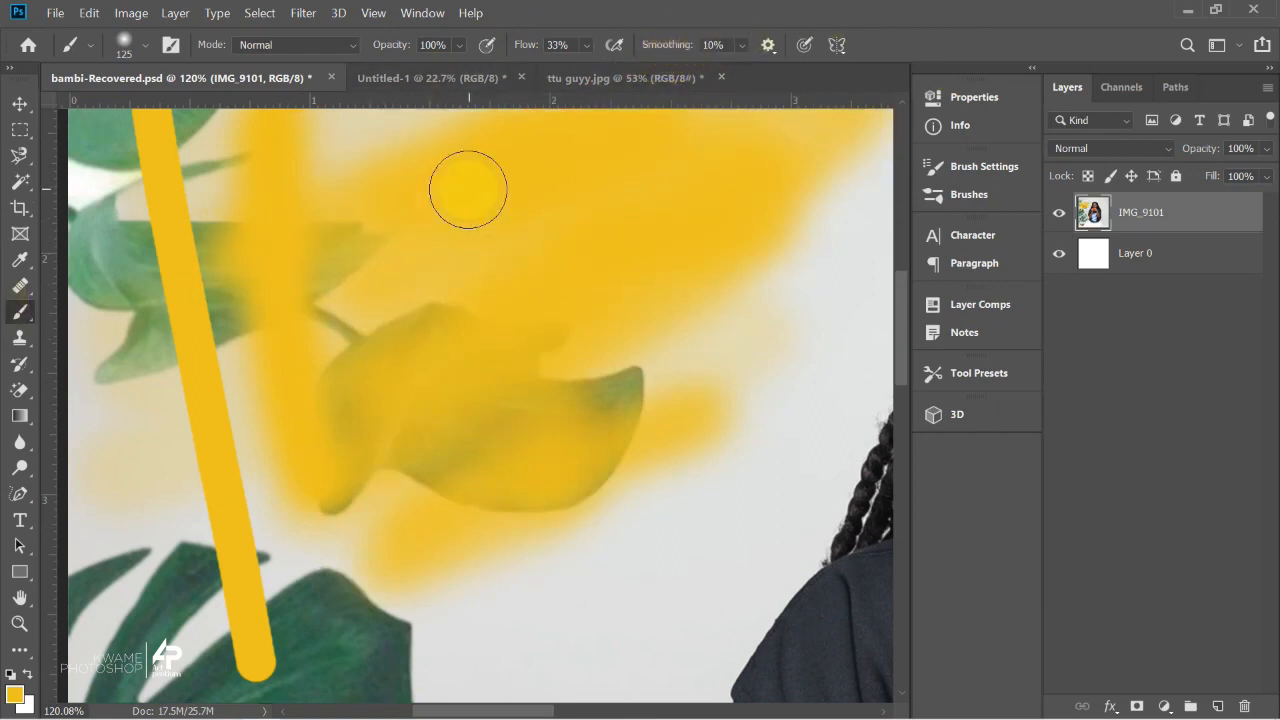
Undo the yellow strokes over the curled leaf and the soft yellow stroke beside the hard-edged one.
key("ctrl+z")
key("ctrl+z")
key("z")
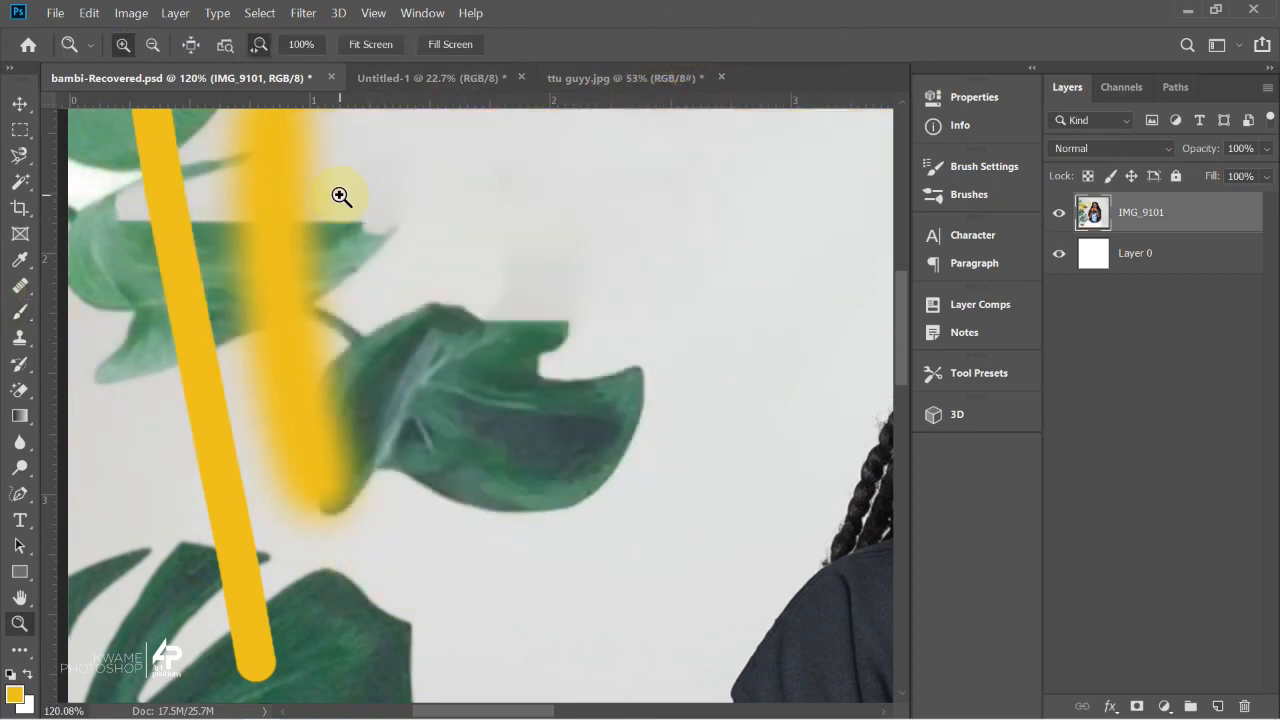
key("ctrl+z")
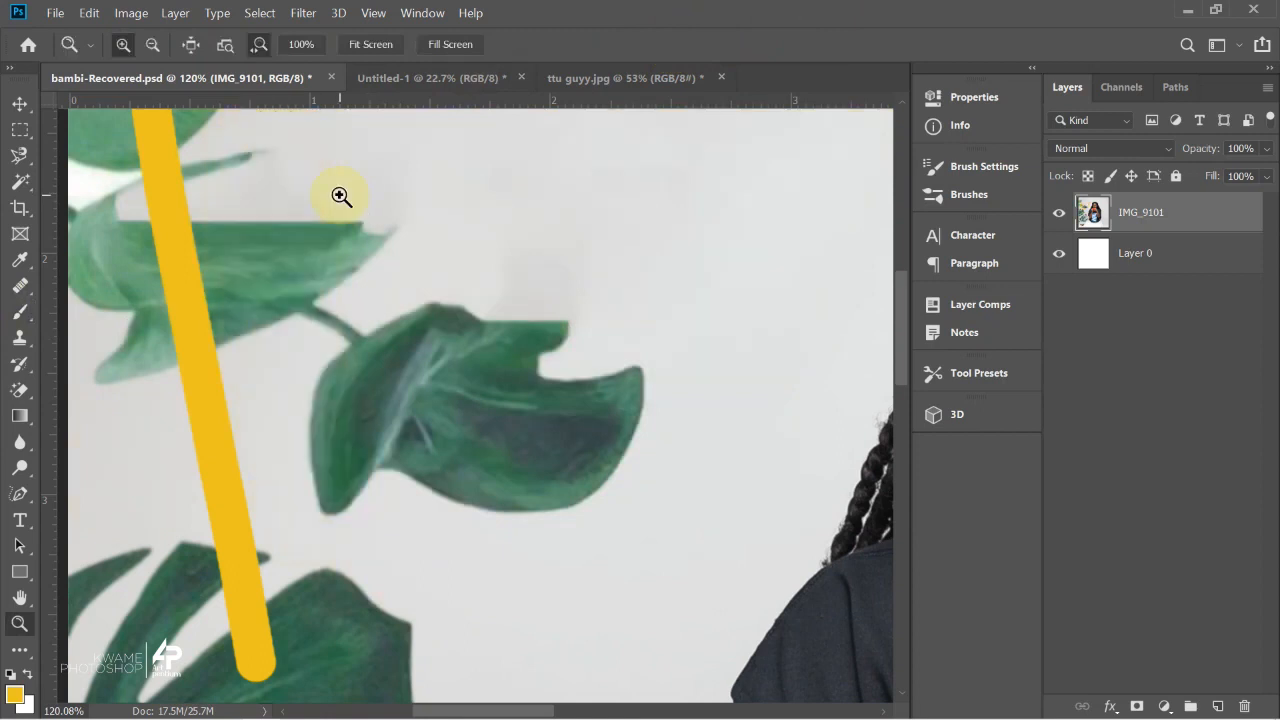
Raise the 125 px brush's hardness to the maximum and paint a hard-edged yellow stroke over the leaves at 33% flow.
key("b")
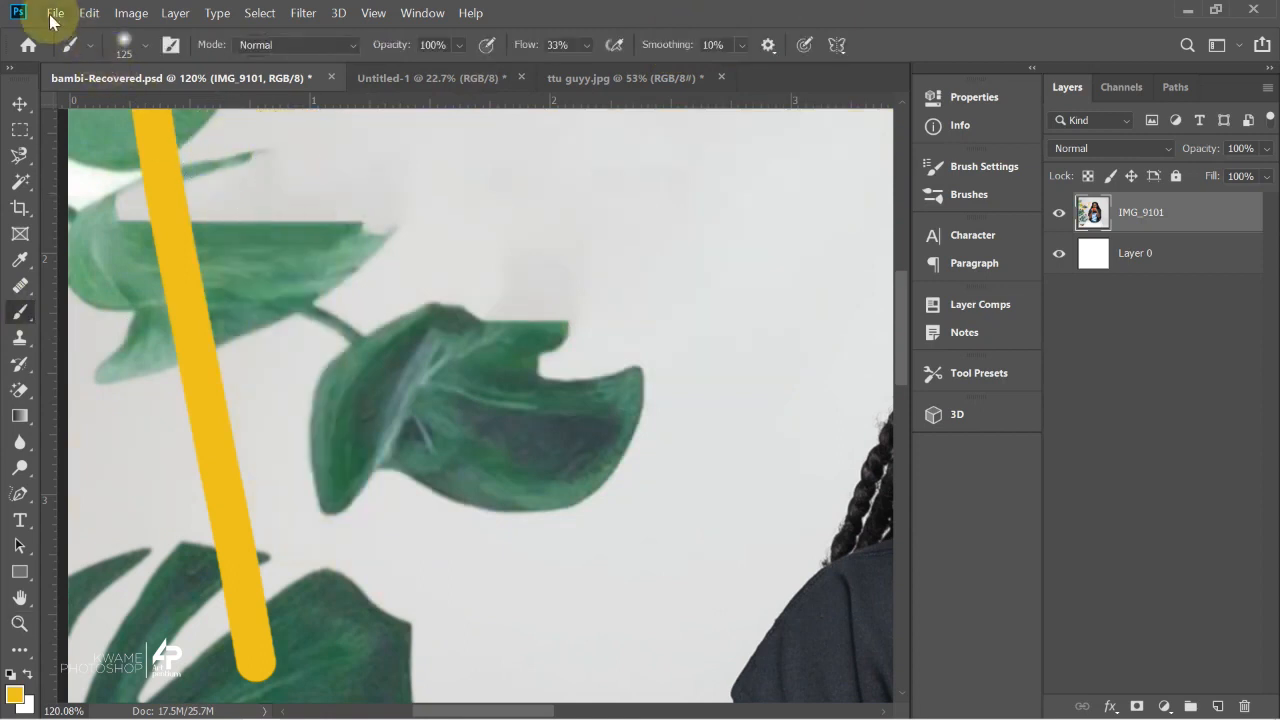
left_click(146, 44)
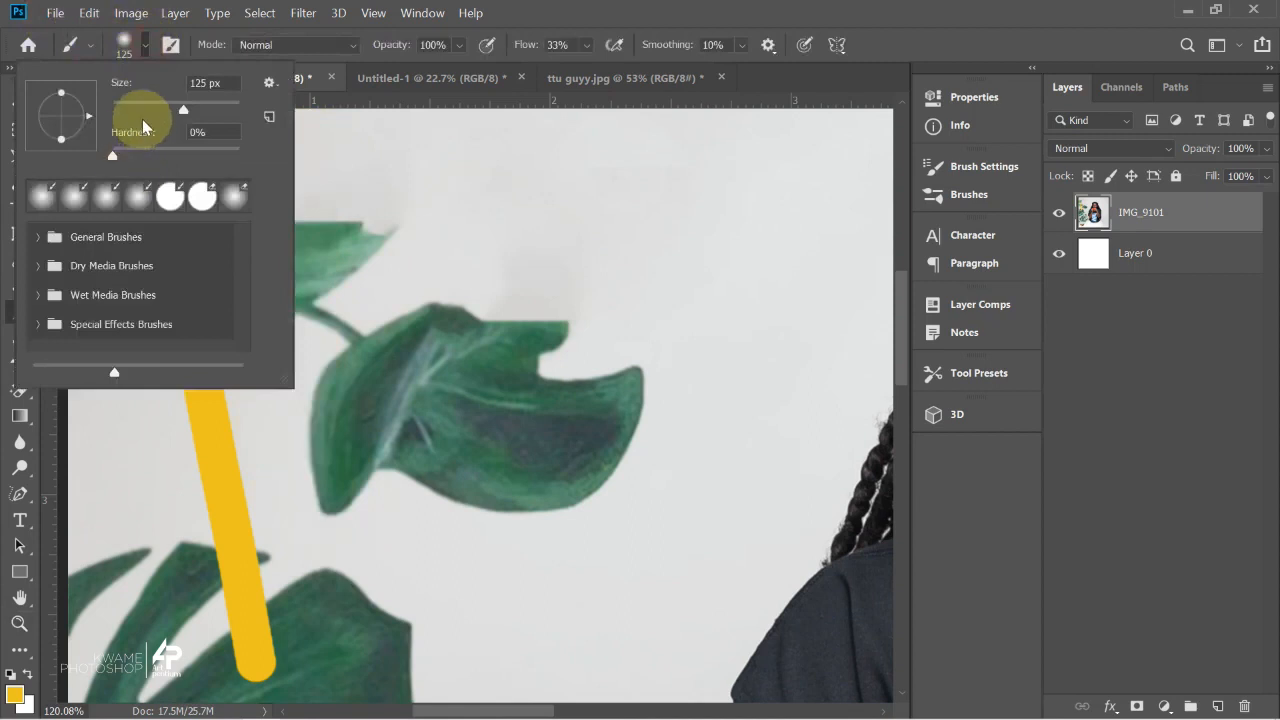
left_click_drag(112, 155, 236, 155)
left_click(395, 157)
left_click_drag(316, 425, 305, 452)
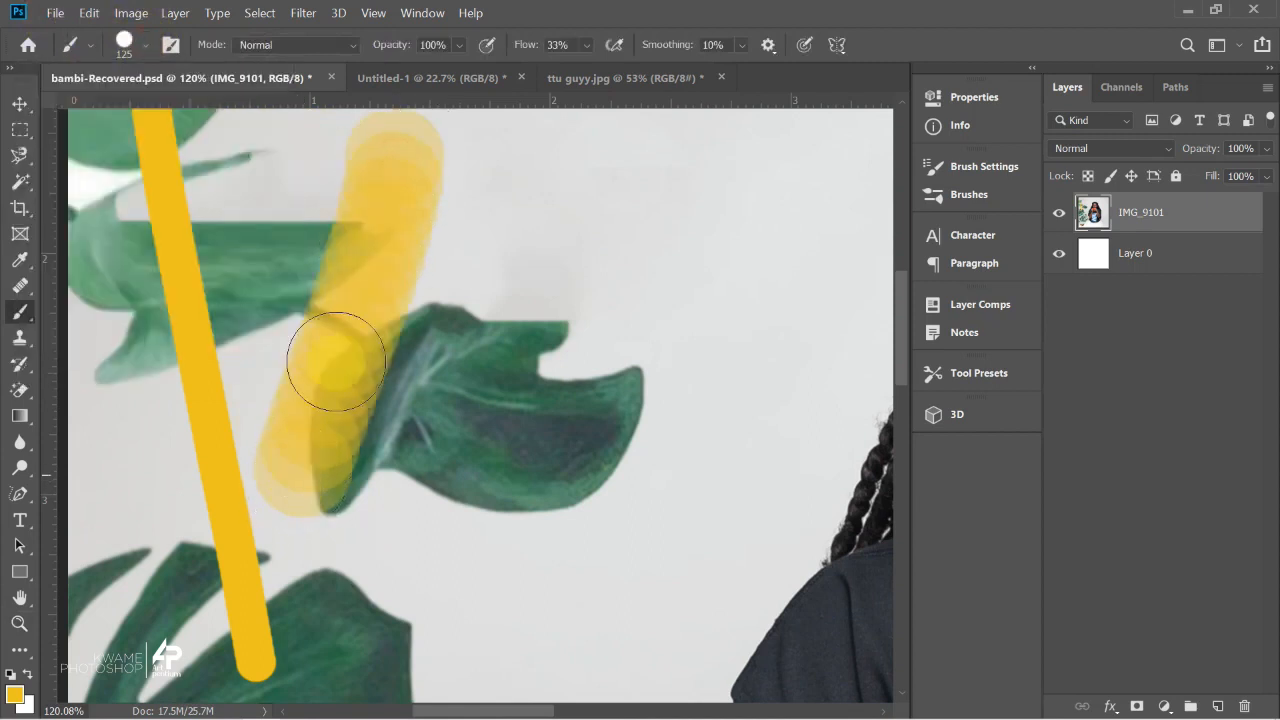
Set the brush flow to 100% and cover the upper leaves with opaque yellow, switching to a soft edge to extend the area over the curled leaf.
left_click_drag(519, 42, 709, 47)
type("100")
mouse_move(395, 160)
left_mouse_down()
mouse_move(341, 502)
mouse_move(318, 500)
mouse_move(391, 213)
mouse_move(300, 494)
mouse_move(334, 187)
mouse_move(237, 548)
mouse_move(321, 170)
mouse_move(321, 195)
mouse_move(297, 219)
mouse_move(202, 258)
mouse_move(206, 331)
mouse_move(289, 142)
mouse_move(164, 513)
mouse_move(236, 119)
mouse_move(93, 434)
mouse_move(101, 548)
mouse_move(351, 243)
mouse_move(205, 474)
mouse_move(367, 84)
mouse_move(207, 233)
mouse_move(69, 434)
mouse_move(113, 220)
mouse_move(103, 347)
mouse_move(180, 173)
mouse_move(193, 100)
mouse_move(103, 217)
mouse_move(147, 161)
mouse_move(160, 110)
mouse_move(38, 345)
mouse_move(145, 192)
mouse_move(196, 159)
mouse_move(190, 204)
mouse_move(152, 64)
mouse_move(160, 145)
mouse_move(57, 152)
left_mouse_up()
left_click(145, 44)
mouse_move(511, 340)
left_mouse_down()
mouse_move(466, 457)
mouse_move(491, 186)
mouse_move(449, 277)
mouse_move(512, 270)
mouse_move(451, 560)
mouse_move(586, 137)
mouse_move(451, 560)
mouse_move(552, 134)
left_mouse_up()
left_click_drag(465, 125, 387, 253)
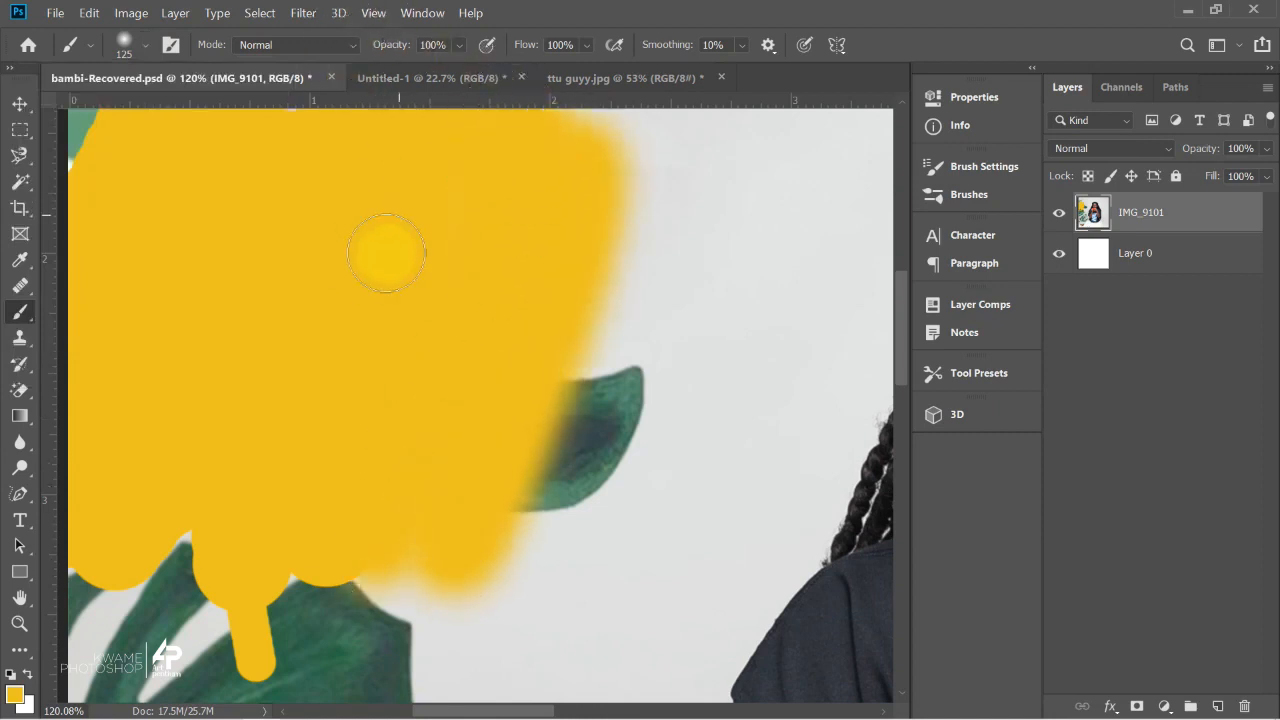
mouse_move(542, 234)
left_mouse_down()
mouse_move(589, 322)
mouse_move(532, 479)
mouse_move(662, 147)
mouse_move(532, 495)
mouse_move(492, 565)
left_mouse_up()
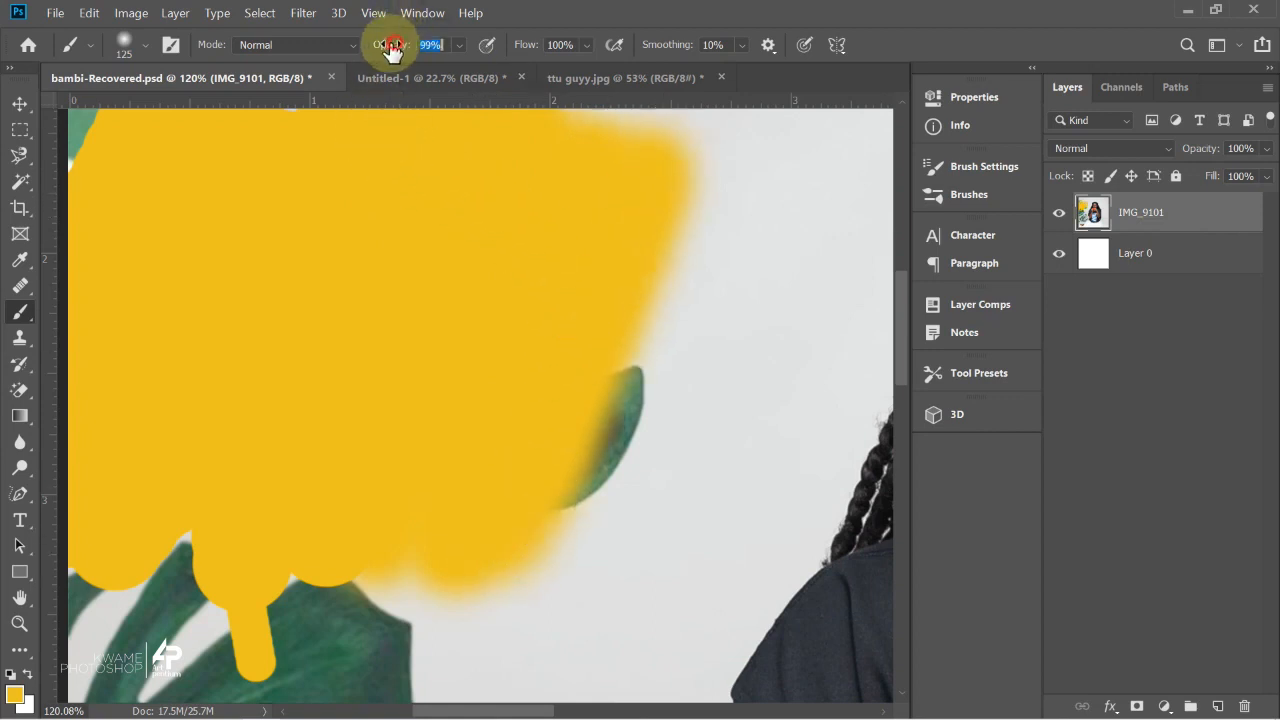
Paint translucent yellow along the edge of the painted area at 47% opacity and 58% flow, and raise them to 100% and 99%.
mouse_move(392, 48)
left_mouse_down()
mouse_move(286, 57)
mouse_move(306, 60)
left_mouse_up()
left_click_drag(700, 223, 510, 509)
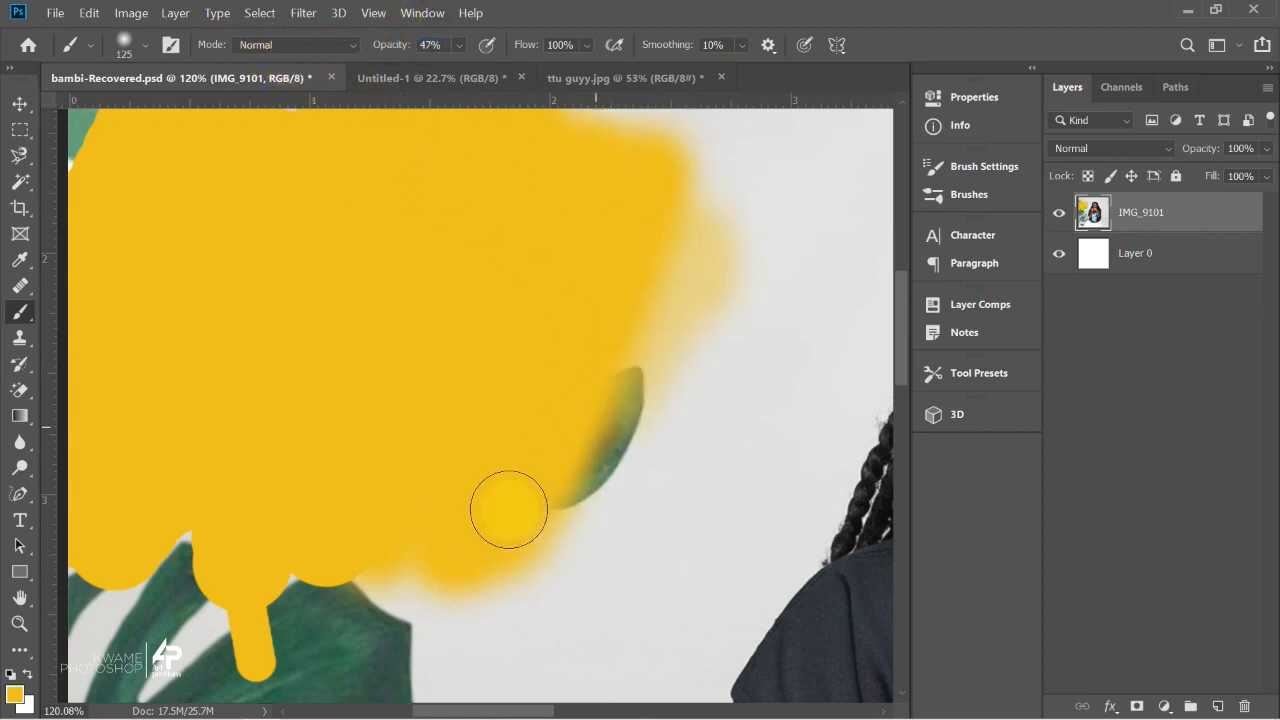
left_click(518, 50)
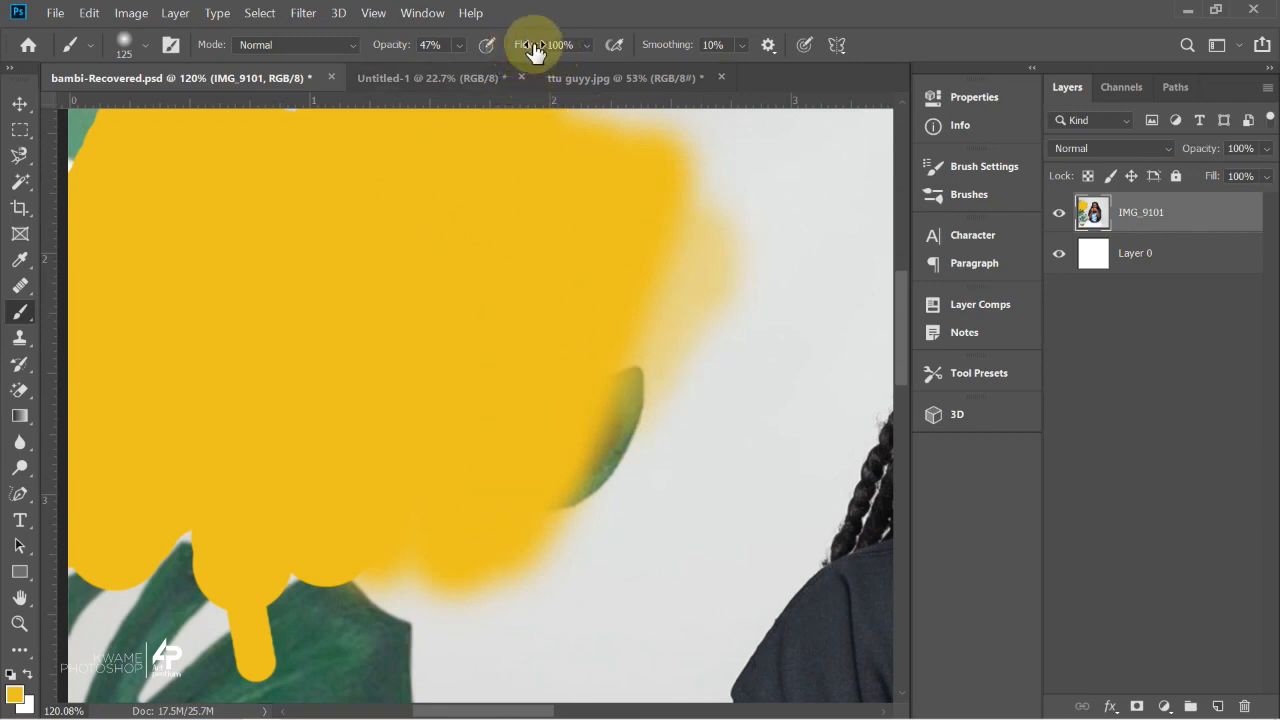
type("58")
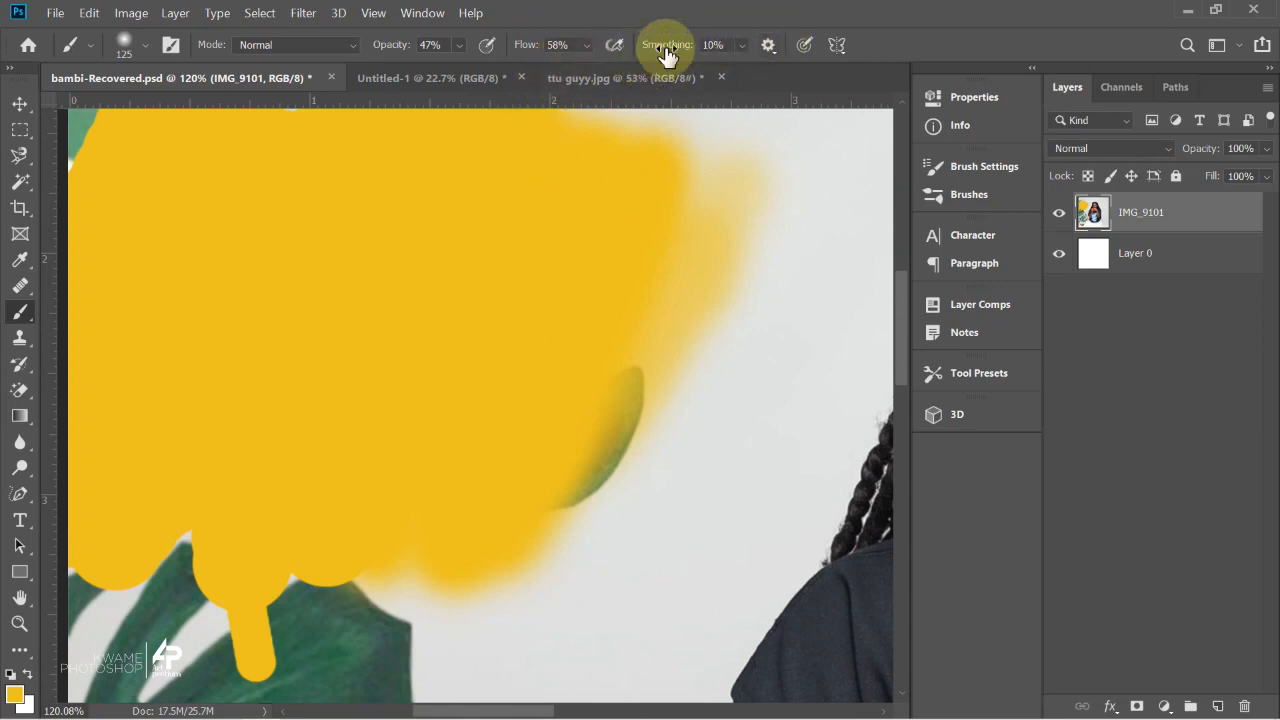
left_click_drag(522, 52, 609, 52)
left_click_drag(388, 55, 760, 55)
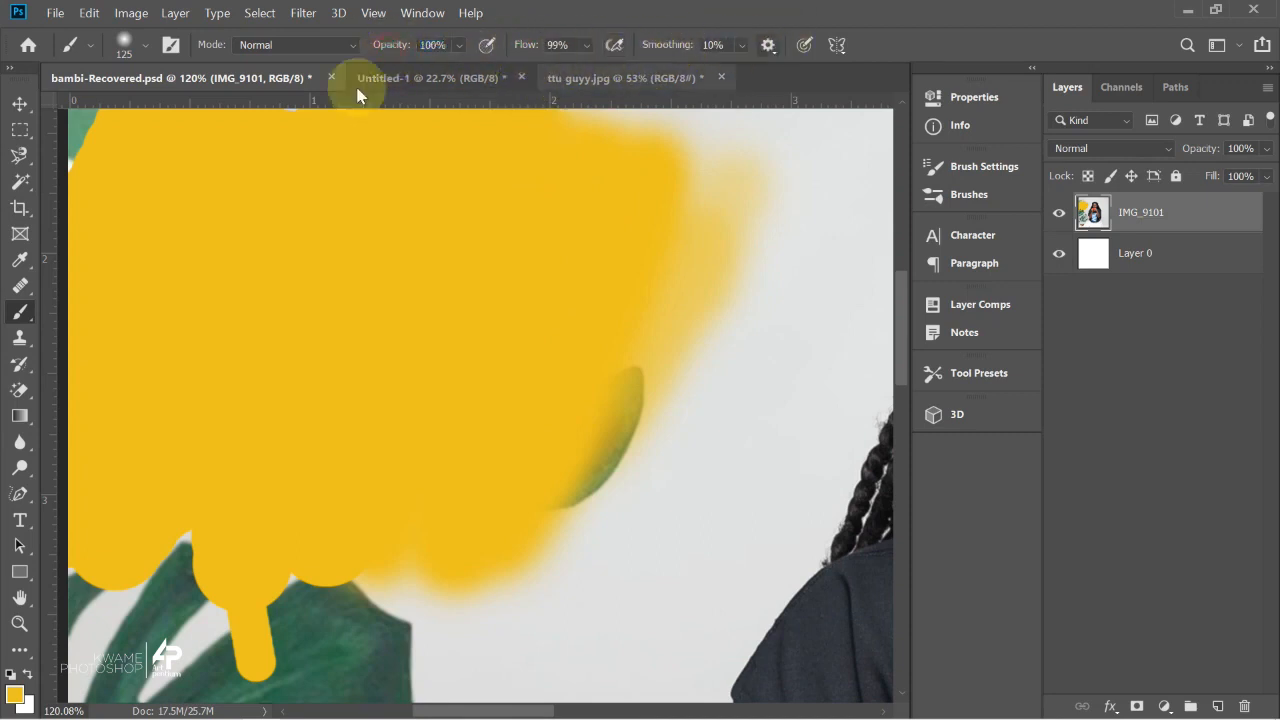
Undo the large yellow painted area so only the two single strokes on the leaves remain.
left_click(20, 103)
scroll(297, 427, "down", 5)
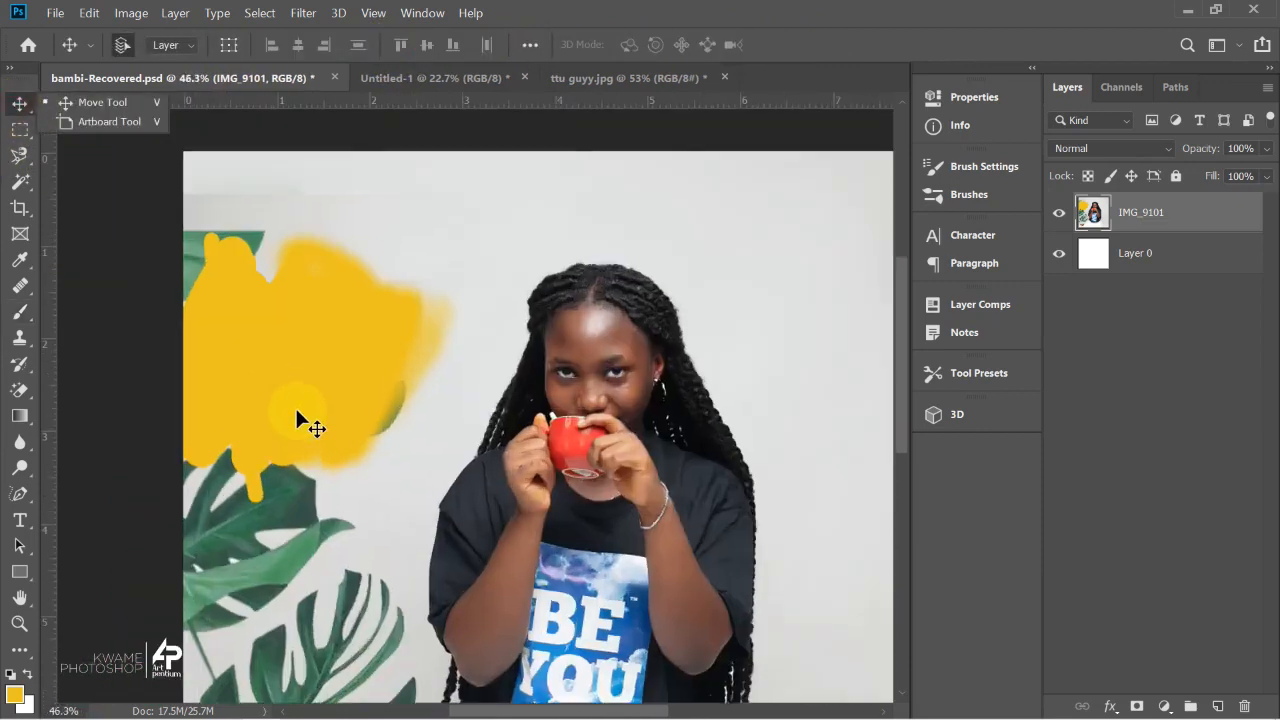
key("ctrl+z")
key("ctrl+z")
key("ctrl+z")
key("ctrl+z")
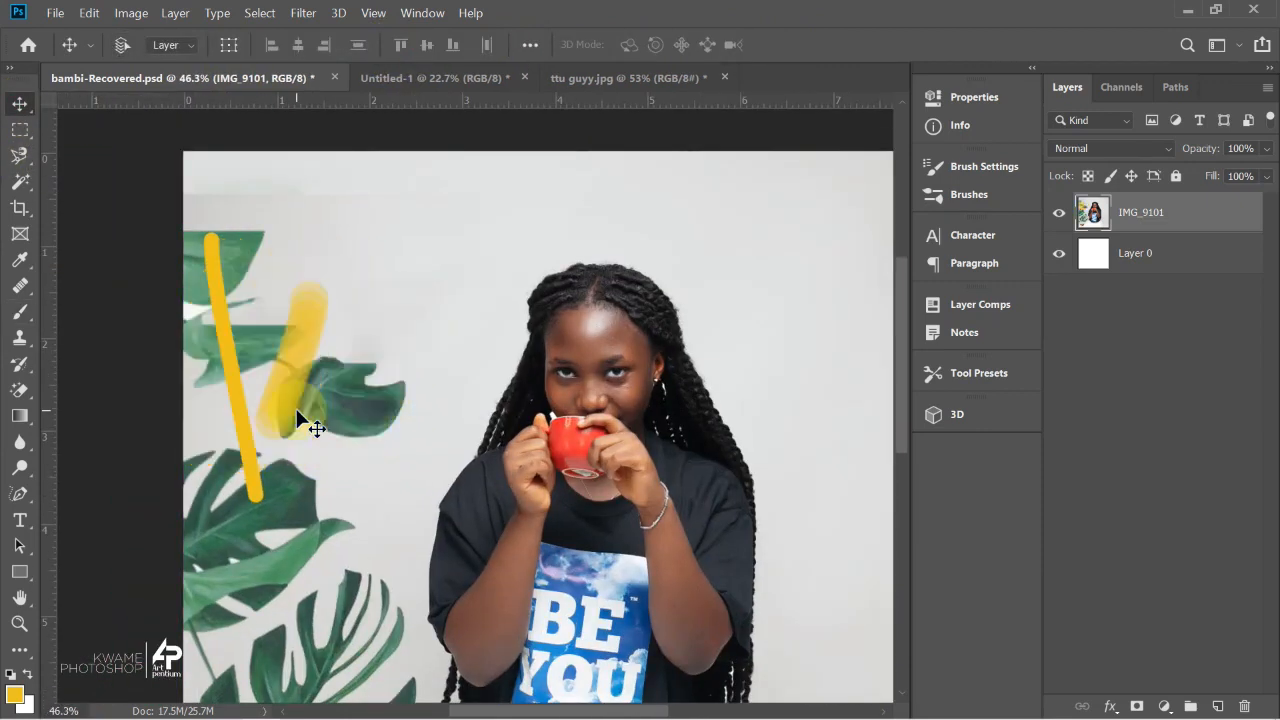
With the Mixer Brush at size 150, set the foreground colour to magenta ed1fdc and blend it over the yellow strokes and leaves.
left_click(25, 318)
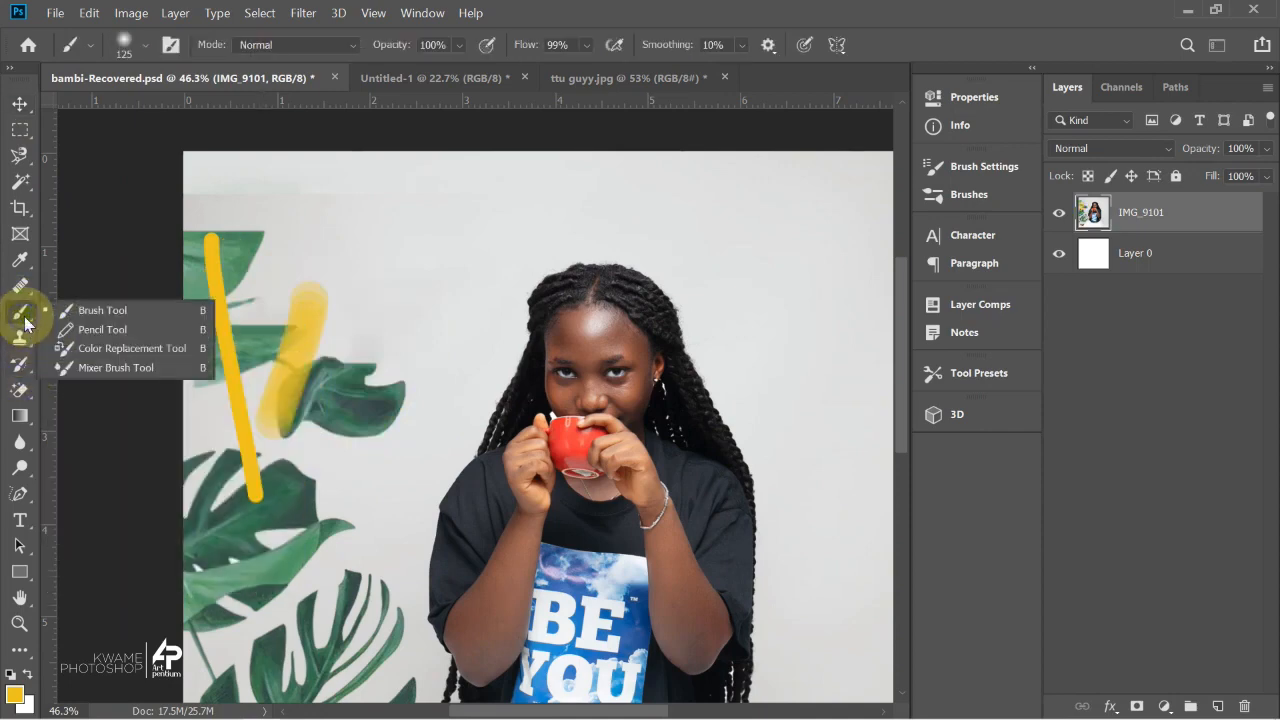
left_click(101, 377)
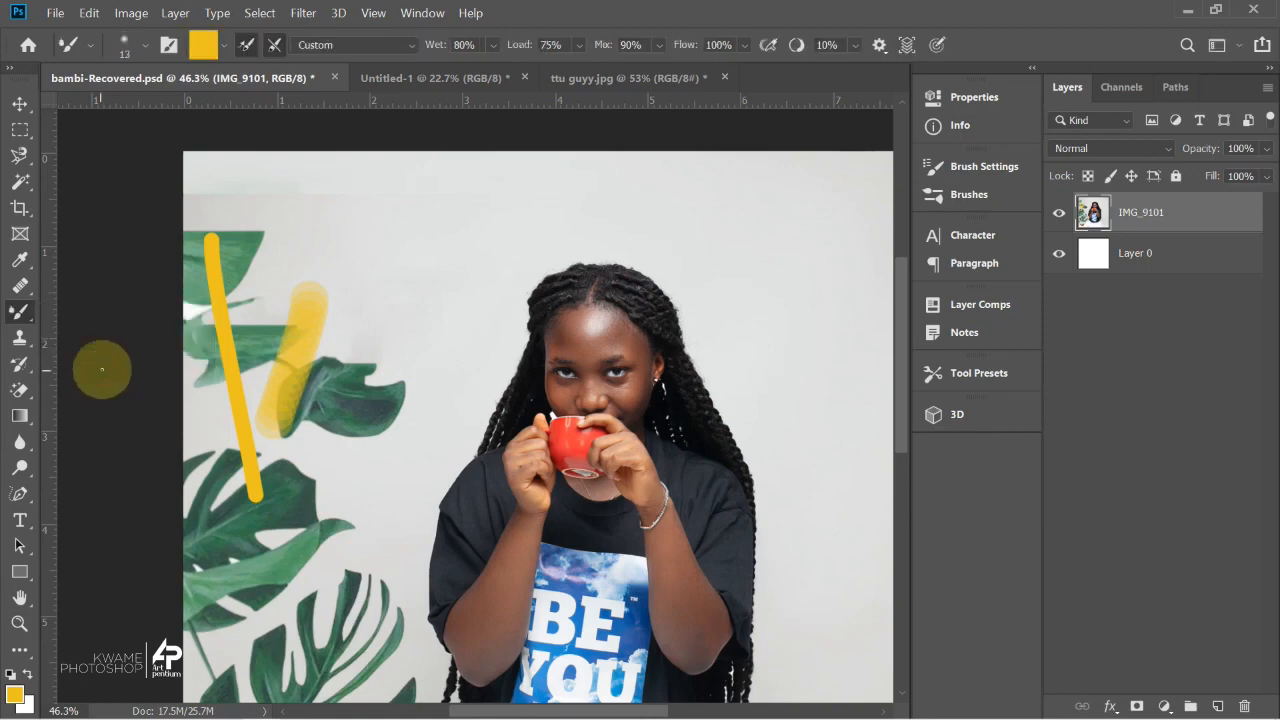
scroll(253, 387, "up", 5)
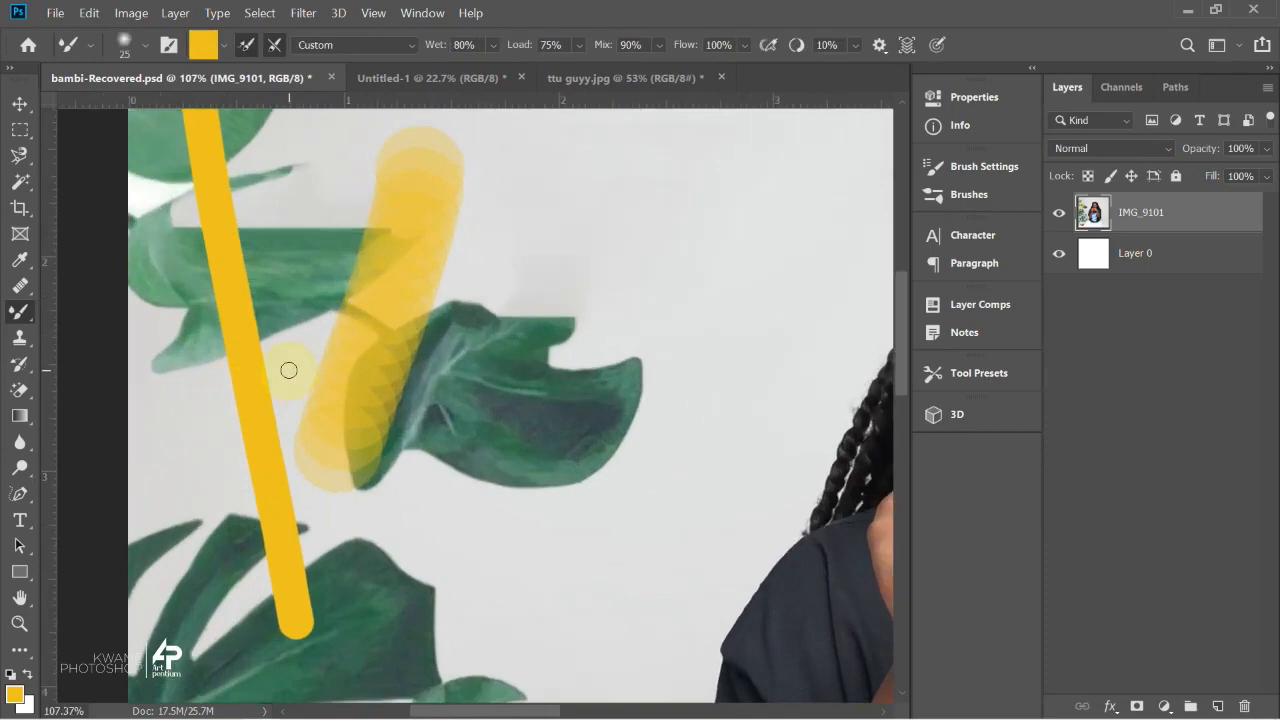
left_click(14, 694)
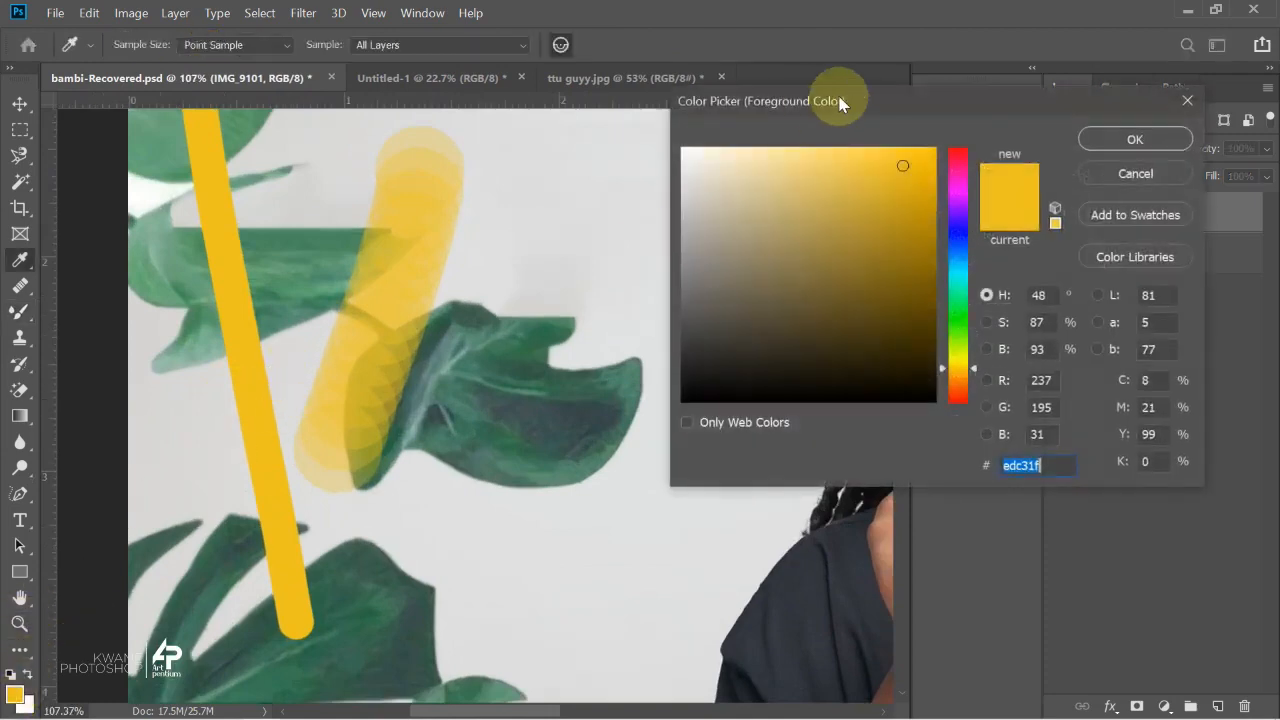
left_click(961, 186)
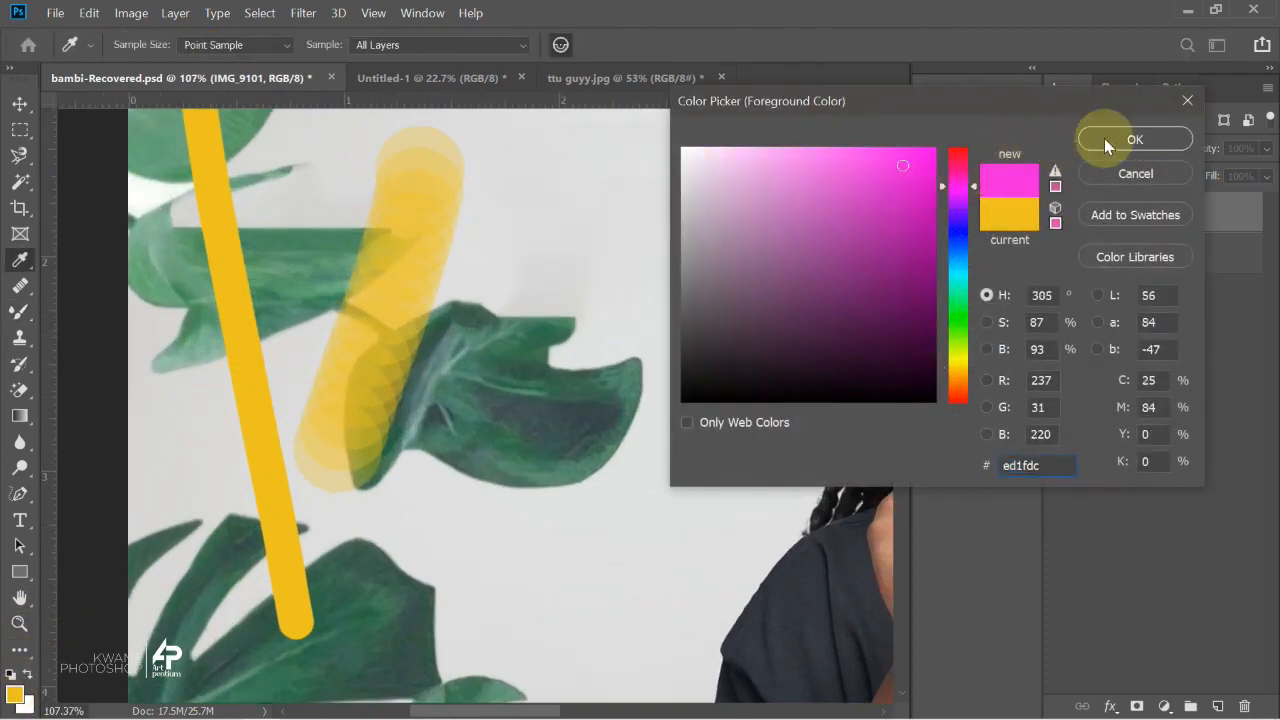
left_click(1134, 139)
mouse_move(268, 236)
left_mouse_down()
mouse_move(274, 376)
mouse_move(239, 281)
mouse_move(317, 222)
mouse_move(382, 277)
mouse_move(352, 429)
mouse_move(315, 464)
mouse_move(188, 443)
mouse_move(301, 340)
mouse_move(373, 239)
mouse_move(268, 424)
mouse_move(275, 438)
mouse_move(318, 411)
mouse_move(300, 359)
mouse_move(207, 261)
mouse_move(237, 149)
mouse_move(304, 147)
mouse_move(231, 214)
mouse_move(289, 283)
mouse_move(292, 315)
mouse_move(274, 265)
mouse_move(228, 260)
mouse_move(273, 294)
mouse_move(262, 283)
mouse_move(294, 276)
mouse_move(196, 305)
mouse_move(199, 291)
mouse_move(281, 270)
mouse_move(204, 248)
mouse_move(476, 142)
mouse_move(472, 118)
mouse_move(550, 194)
mouse_move(502, 222)
mouse_move(405, 323)
mouse_move(528, 300)
mouse_move(505, 316)
mouse_move(435, 273)
mouse_move(263, 292)
mouse_move(307, 339)
mouse_move(409, 292)
left_mouse_up()
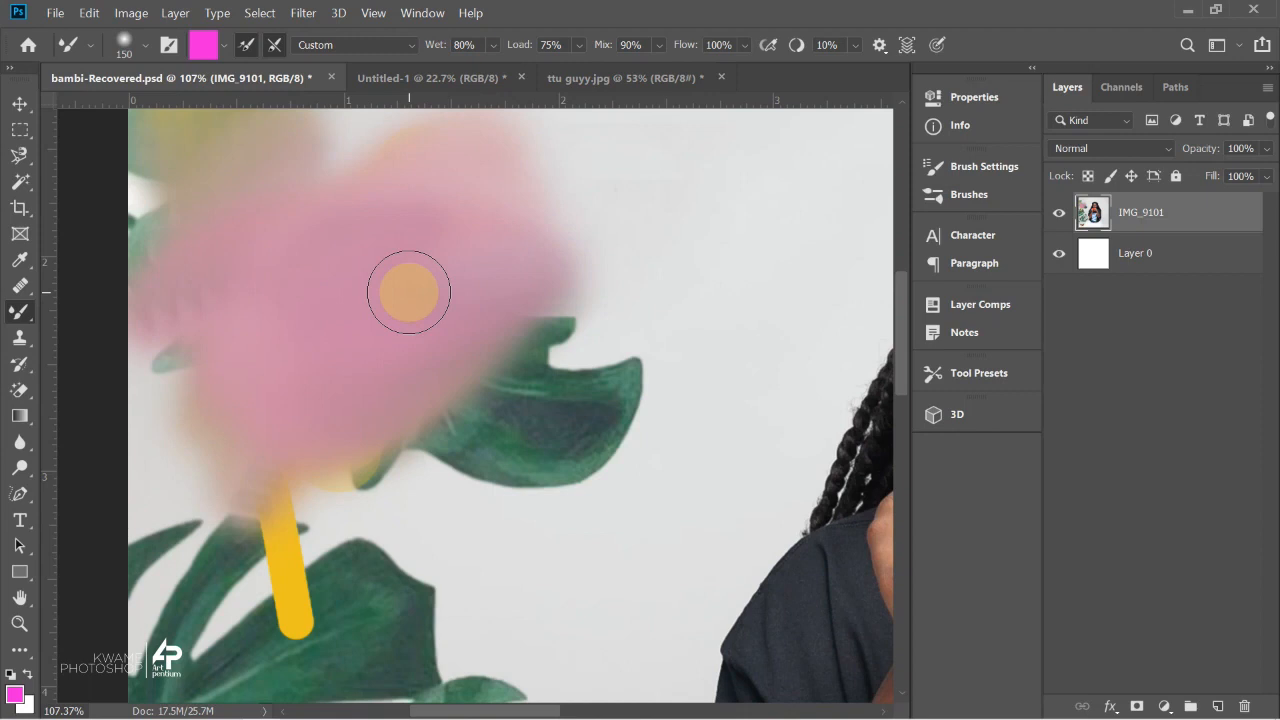
mouse_move(340, 463)
left_mouse_down()
mouse_move(337, 526)
mouse_move(473, 409)
mouse_move(317, 354)
mouse_move(343, 314)
mouse_move(20, 645)
left_mouse_up()
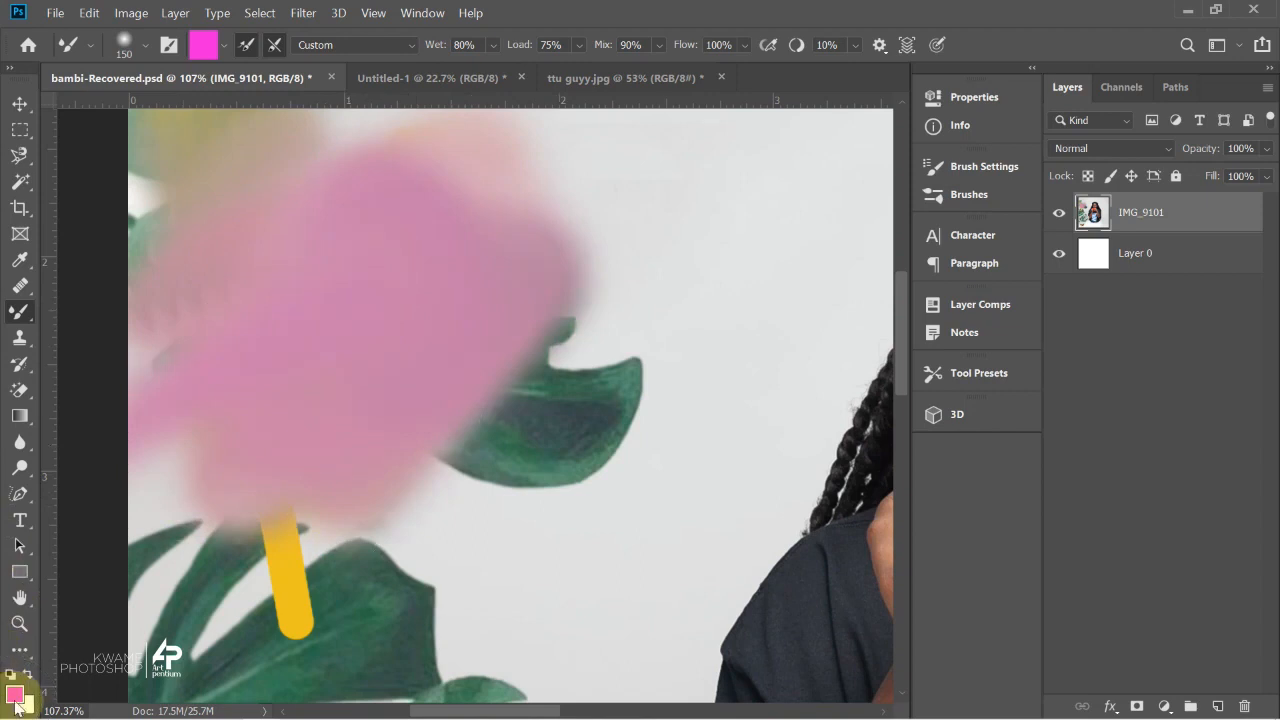
Change the foreground colour to green 1fed68 and blend it into the pink area with the Mixer Brush.
left_click(15, 697)
type("1fed68")
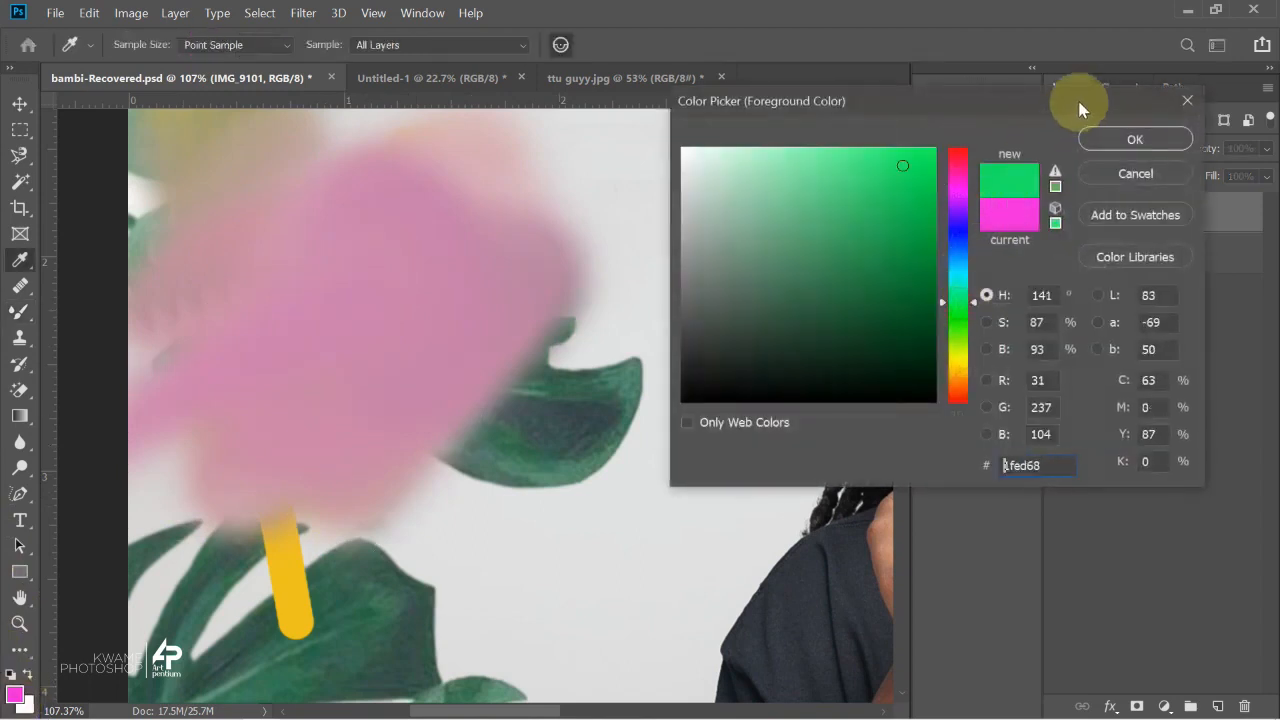
left_click(1110, 138)
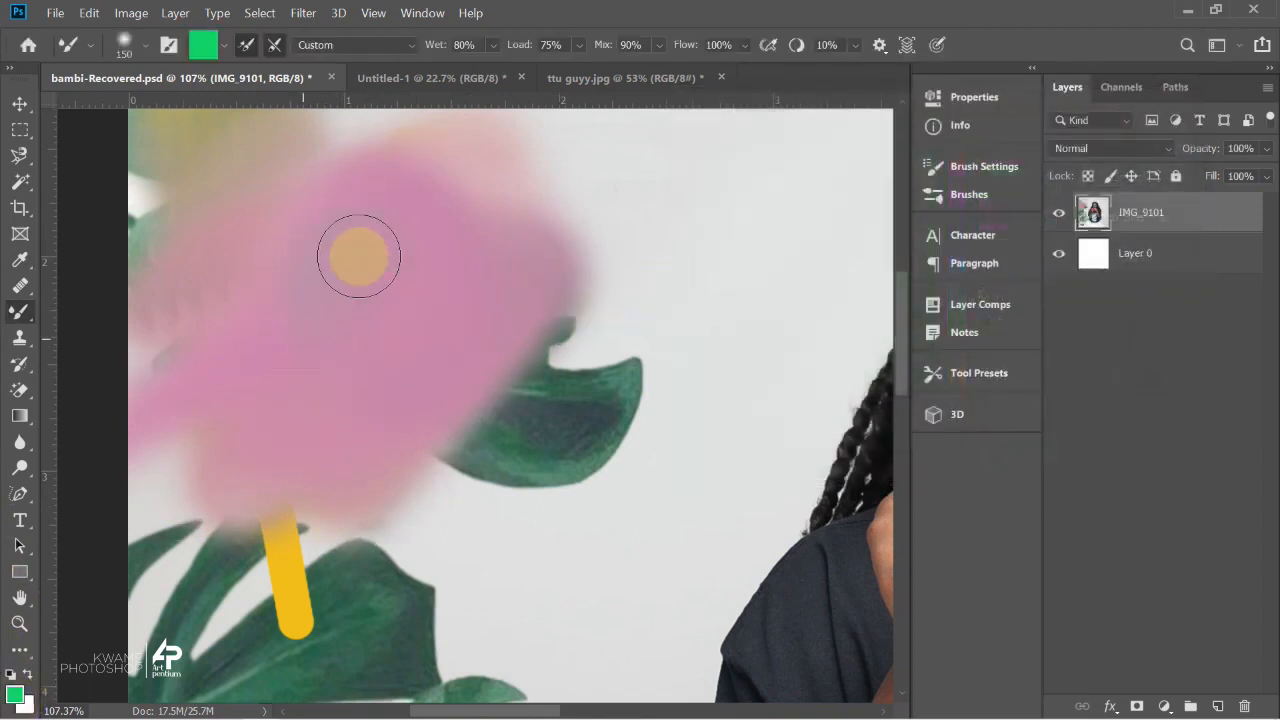
mouse_move(401, 133)
left_mouse_down()
mouse_move(329, 120)
mouse_move(277, 257)
mouse_move(308, 280)
mouse_move(303, 320)
mouse_move(306, 234)
mouse_move(394, 506)
mouse_move(185, 336)
left_mouse_up()
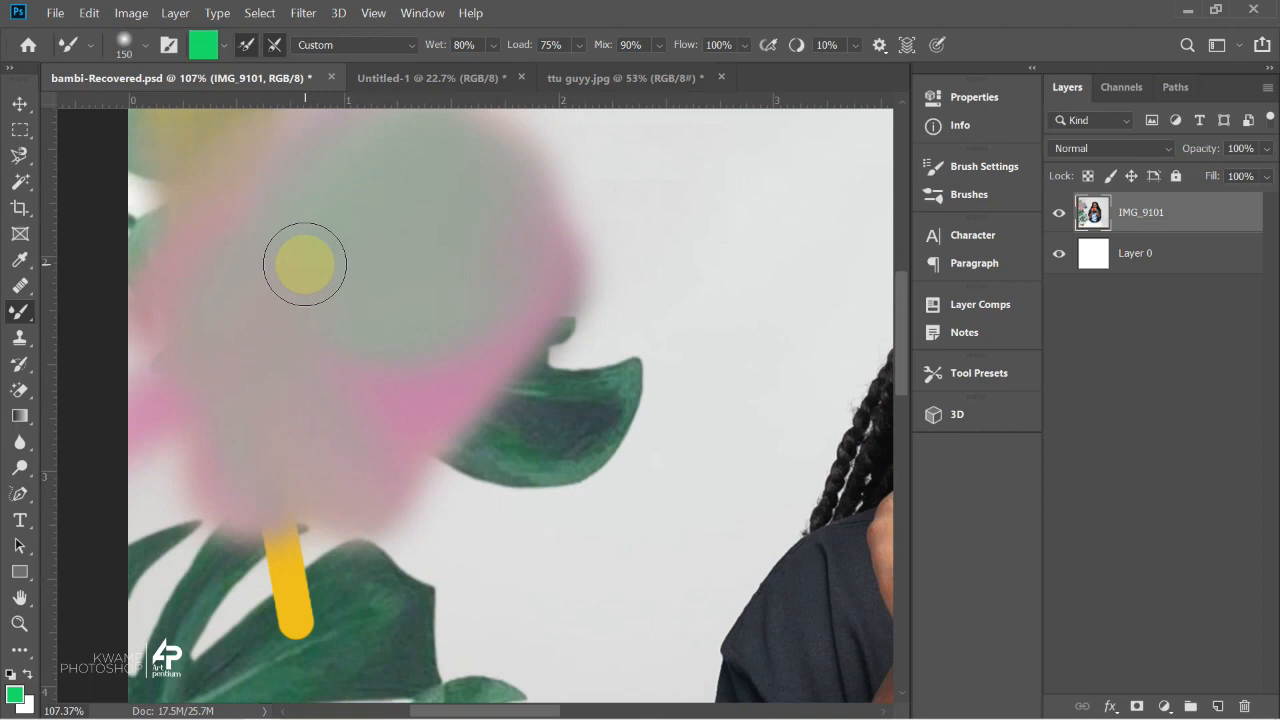
Undo all the Mixer Brush painting and the remaining yellow strokes on the leaves.
scroll(305, 264, "down", 6)
key("ctrl+z")
key("ctrl+z")
key("ctrl+z")
key("ctrl+z")
key("ctrl+z")
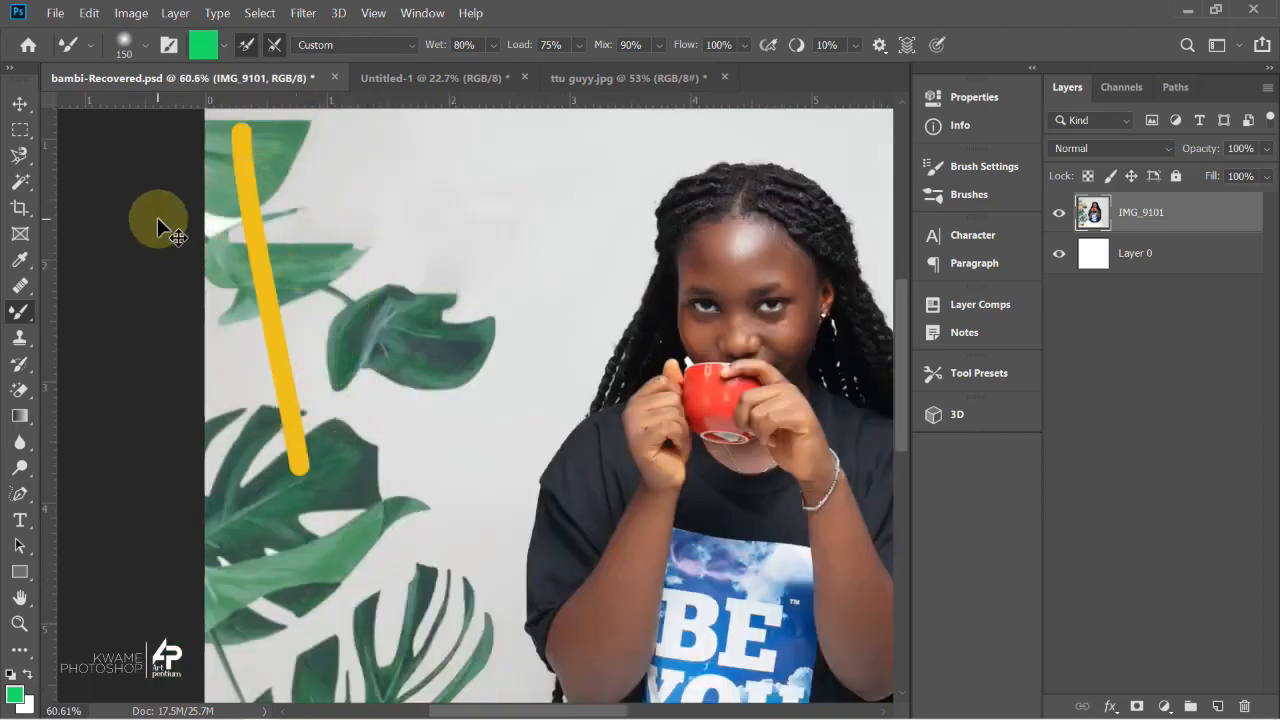
key("ctrl+z")
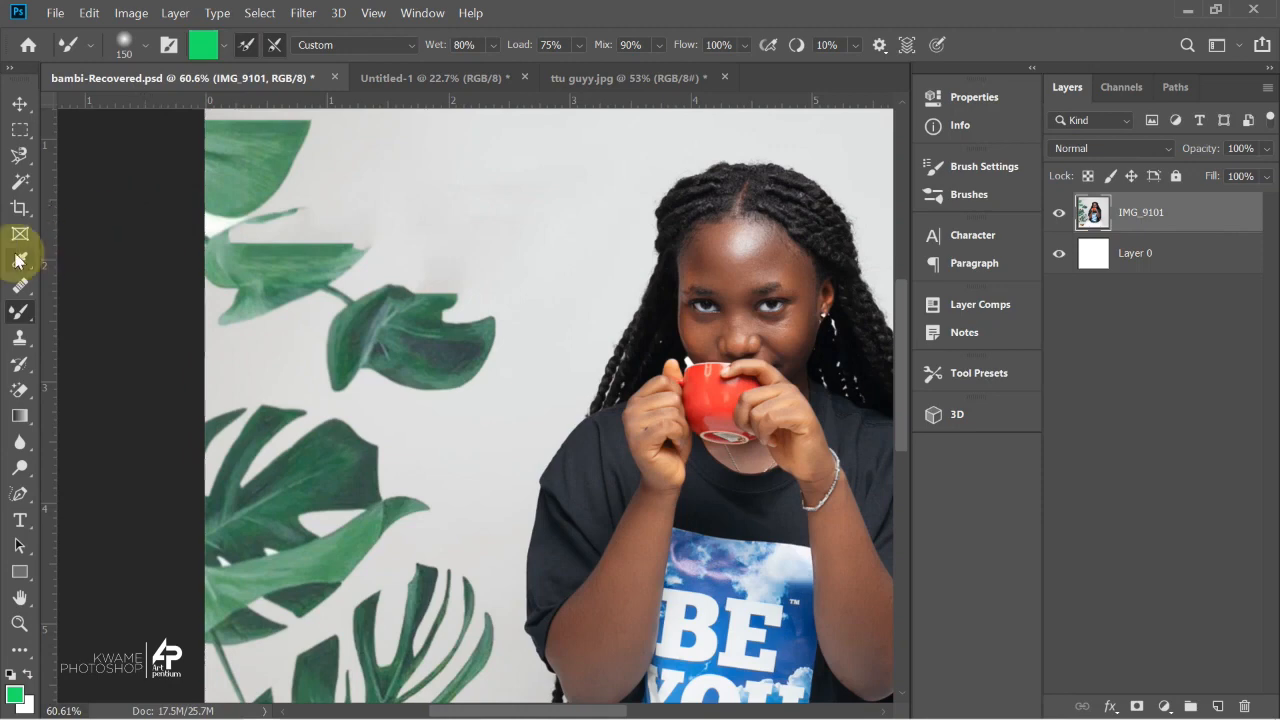
Select the Clone Stamp tool and enlarge its brush to 500 to cover the red flowers beside the white cloth.
left_click(19, 343)
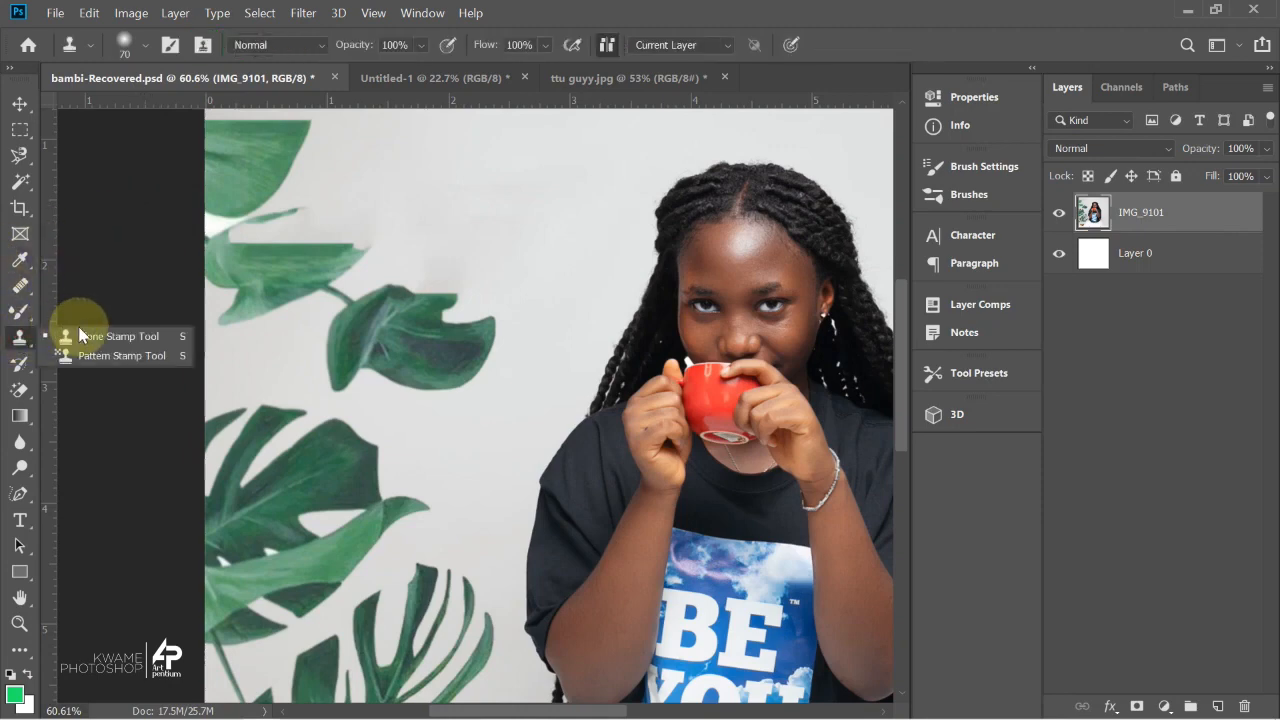
left_click(104, 338)
scroll(277, 234, "up", 2)
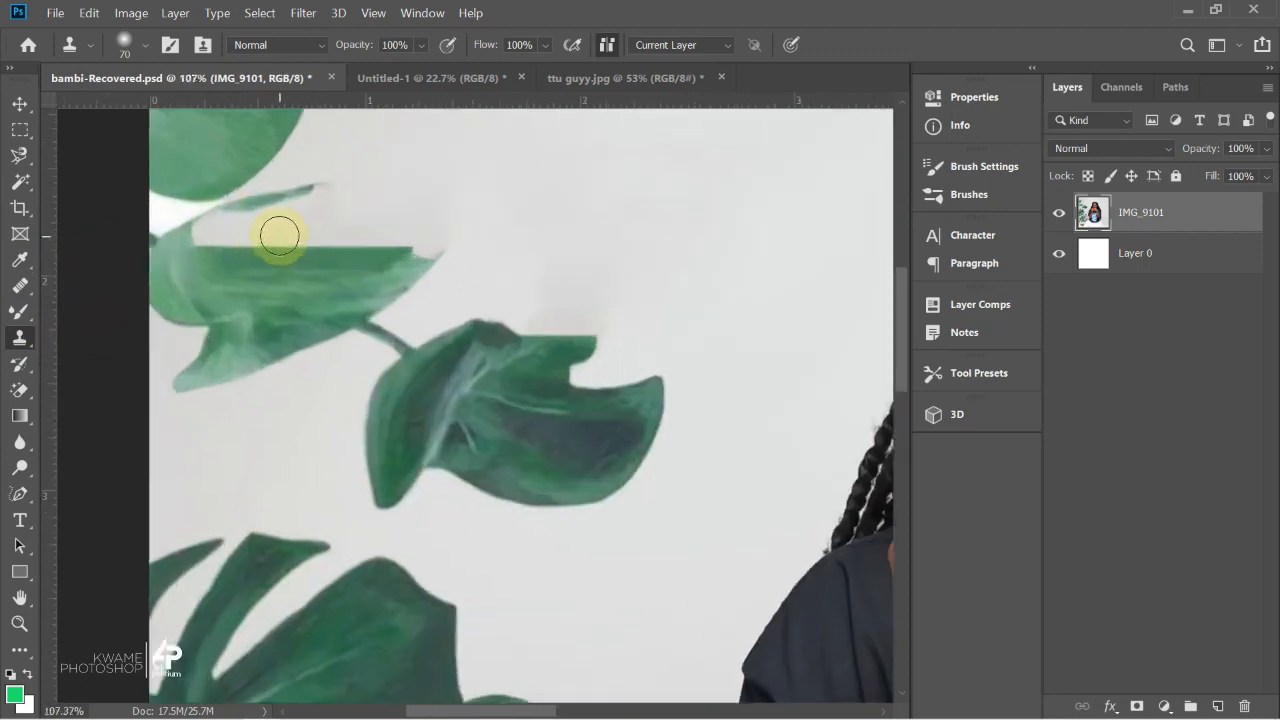
scroll(281, 235, "down", 3)
scroll(281, 235, "down", 1)
scroll(292, 577, "up", 2)
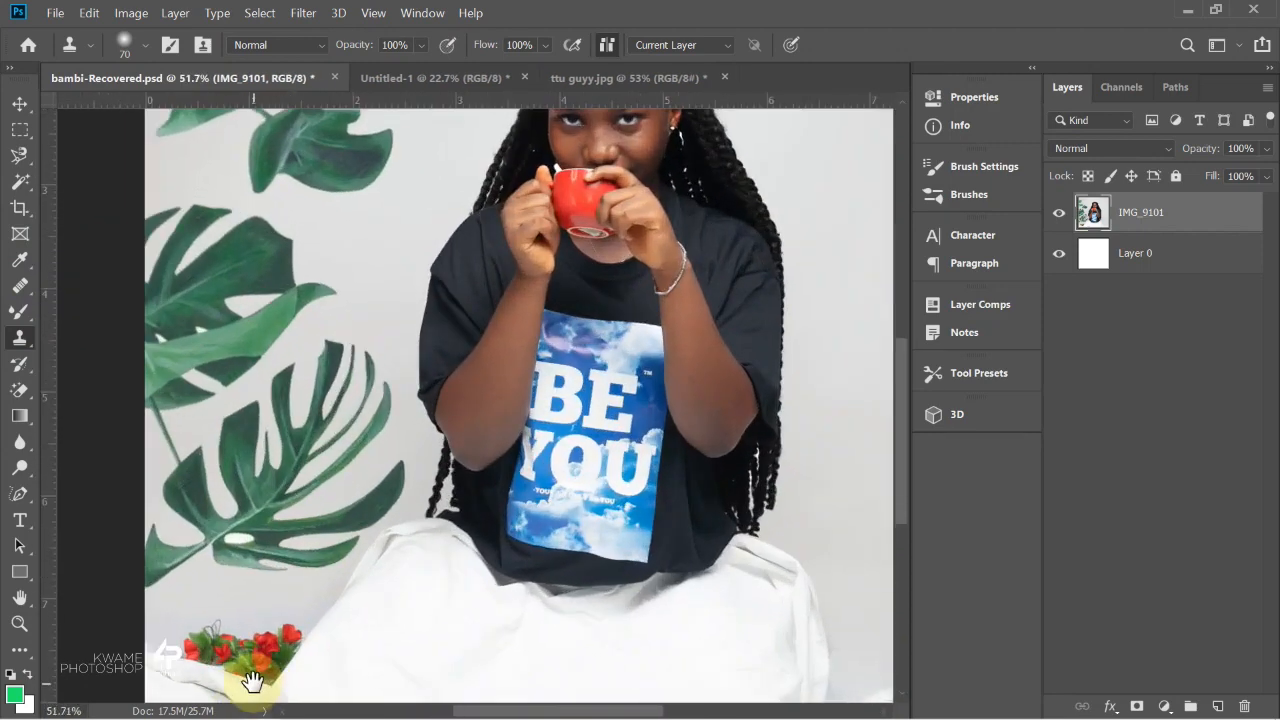
mouse_move(257, 680)
left_mouse_down()
mouse_move(261, 553)
mouse_move(291, 489)
mouse_move(198, 593)
left_mouse_up()
key("bracketright")
key("bracketright")
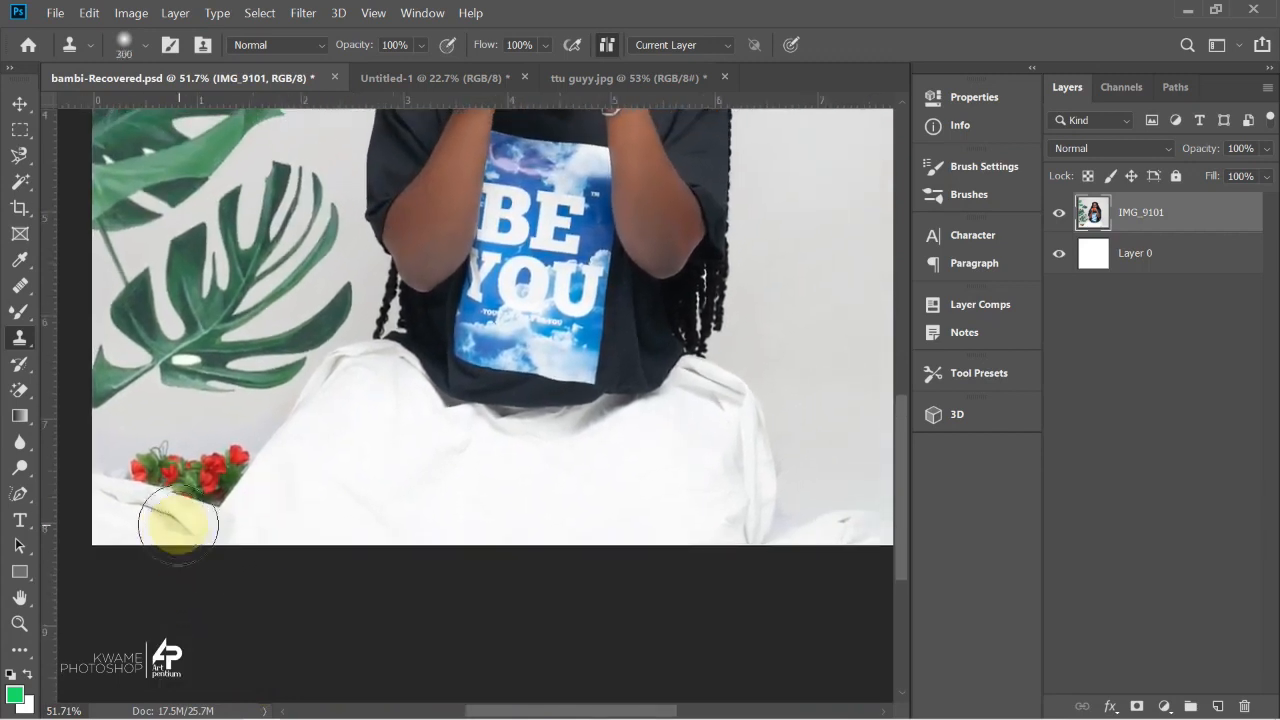
left_click_drag(178, 525, 183, 478)
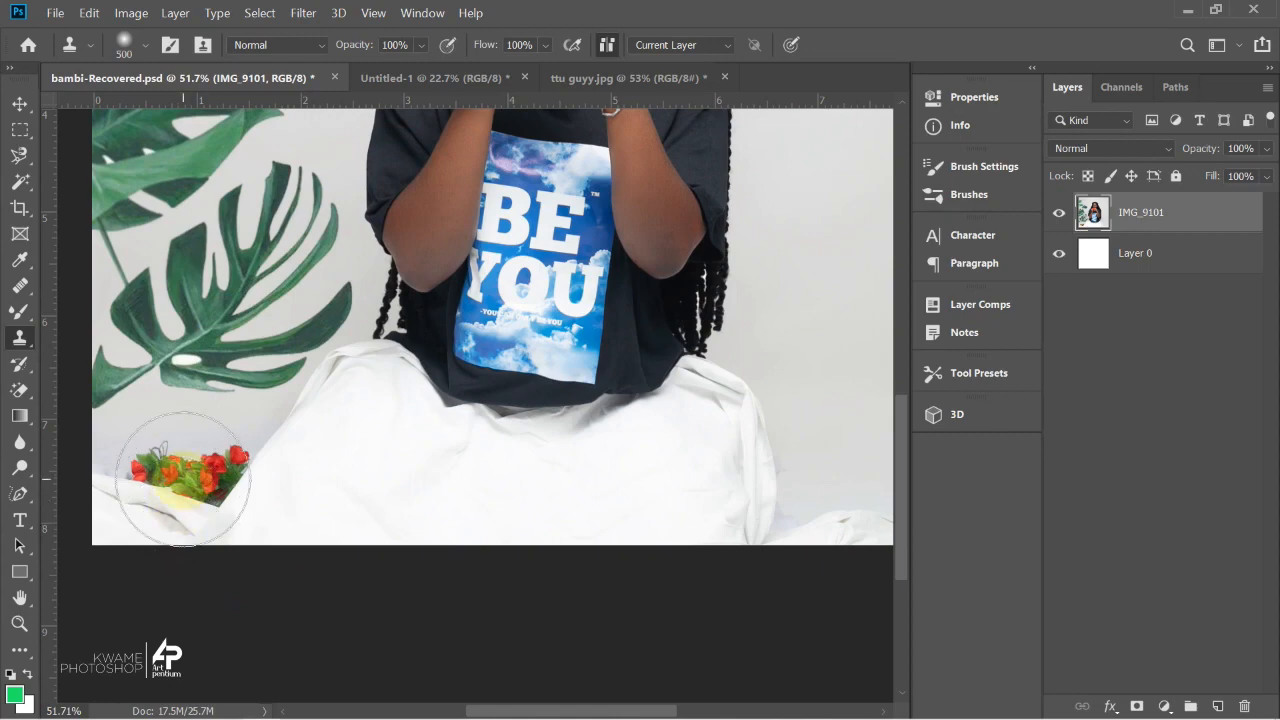
Clone the red flowers from the lower-left of the photo onto the lower-right backdrop with a 600 px Clone Stamp.
key("bracketright")
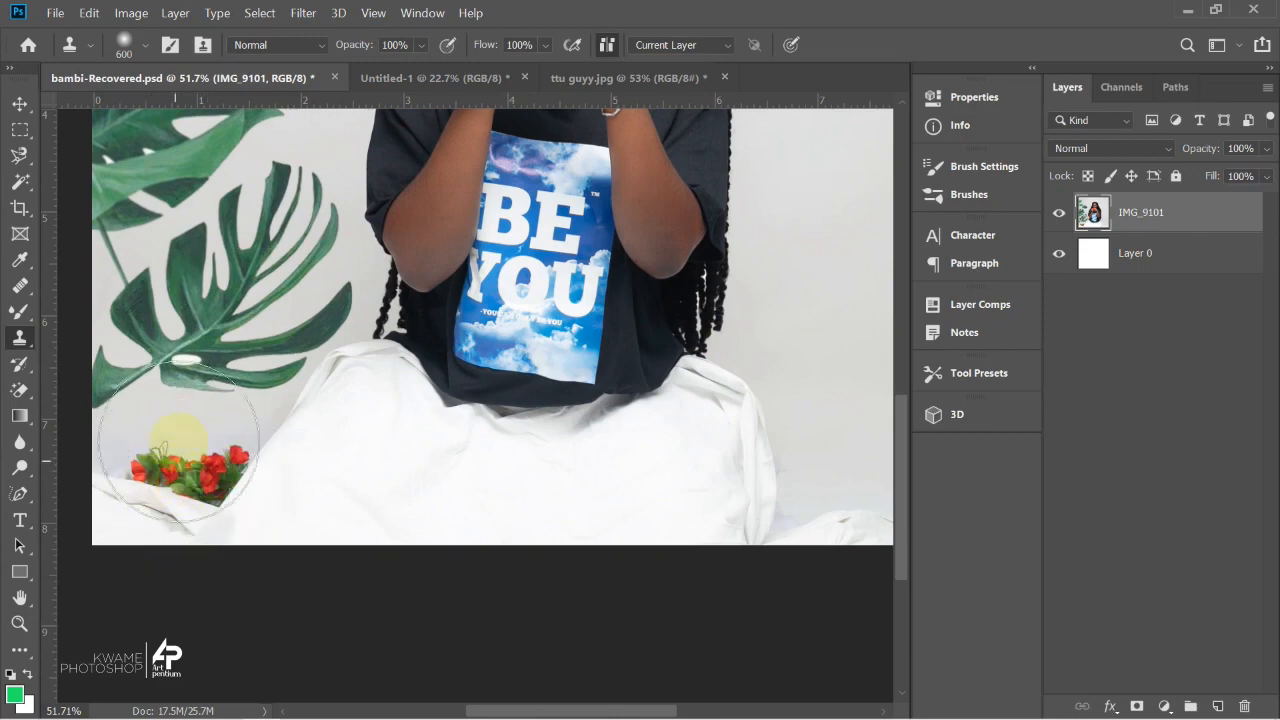
key("space")
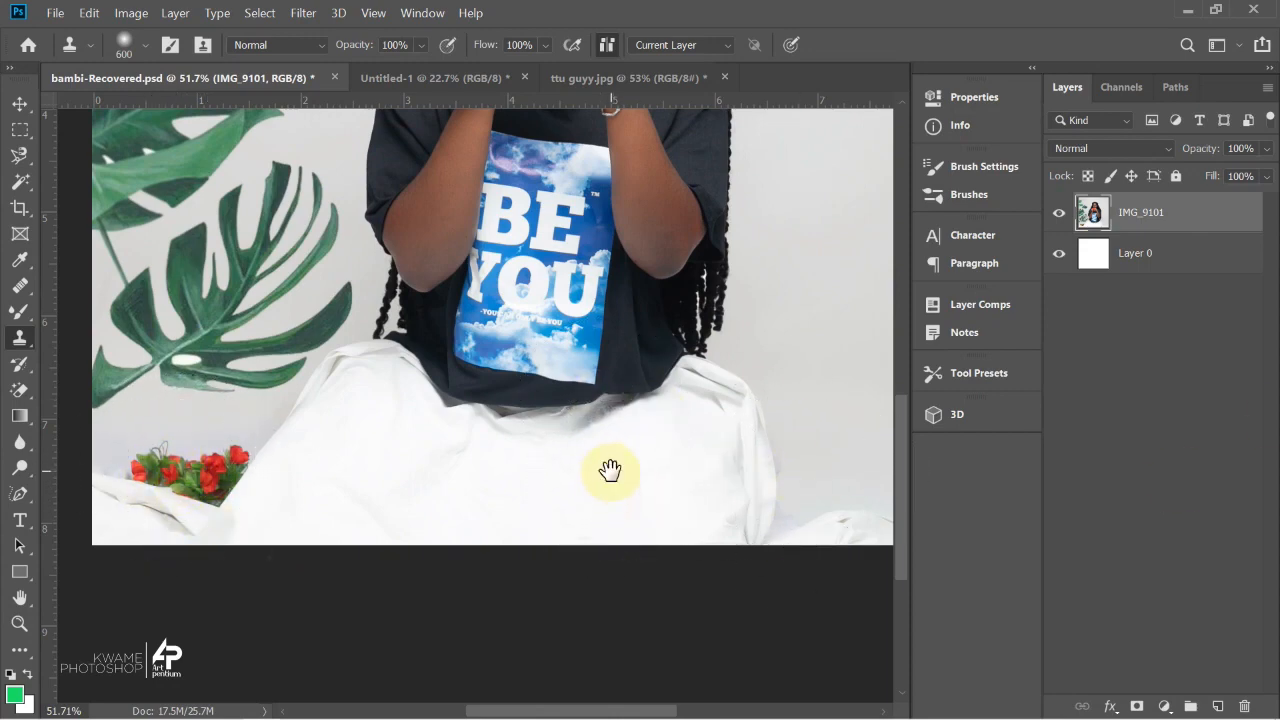
left_click_drag(610, 470, 560, 471)
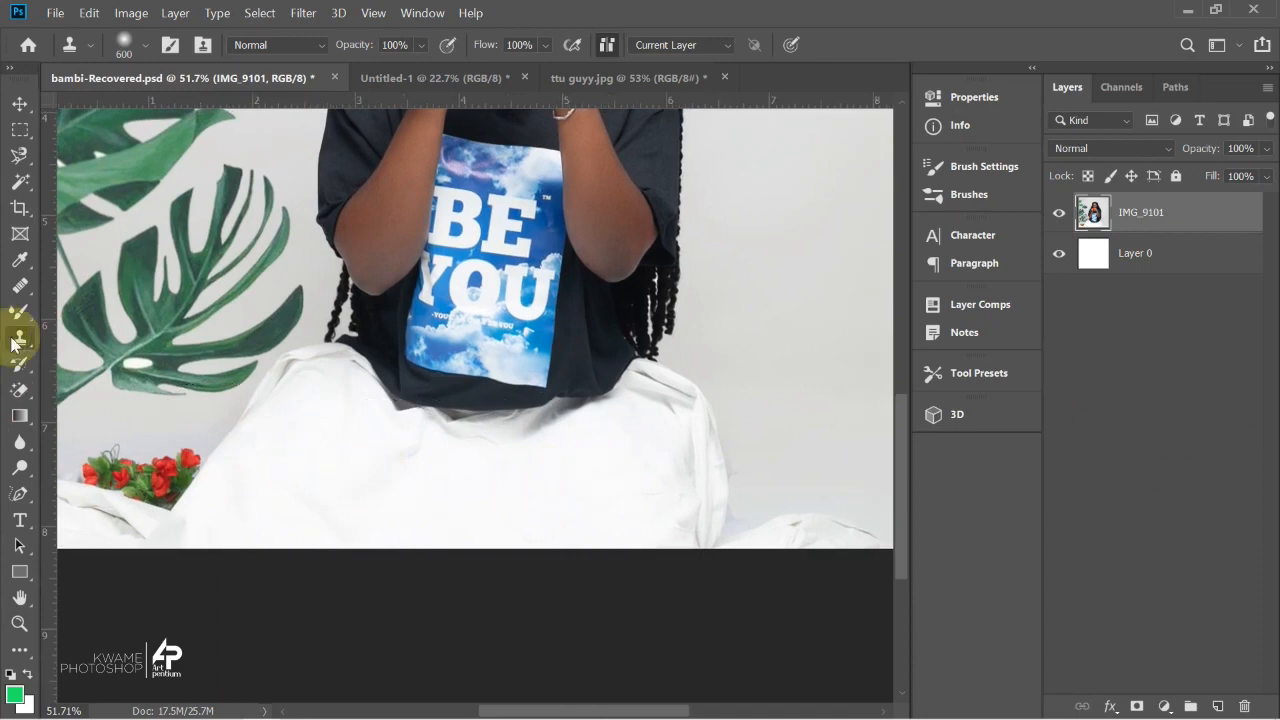
left_click(132, 490, "alt")
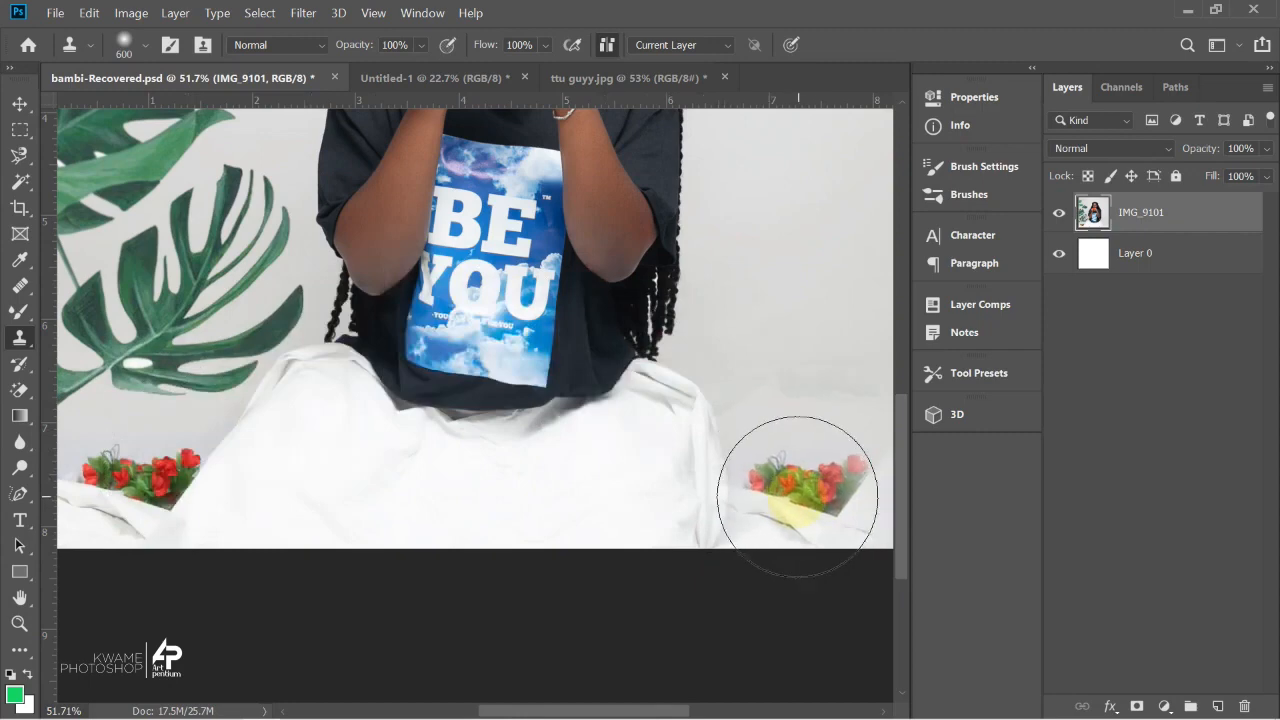
left_click(808, 502)
Clone the monstera leaves up the right side of the backdrop, and undo all the leaf and flower cloning.
scroll(684, 418, "down", 4)
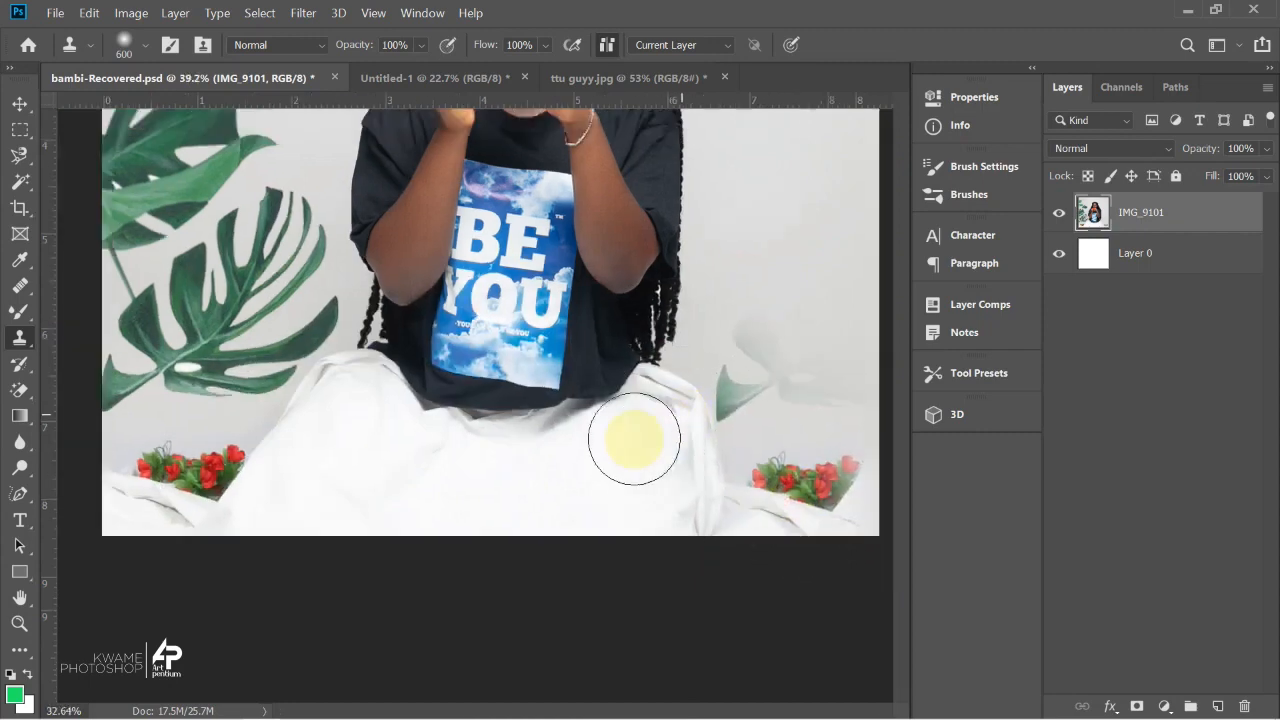
scroll(634, 440, "down", 2)
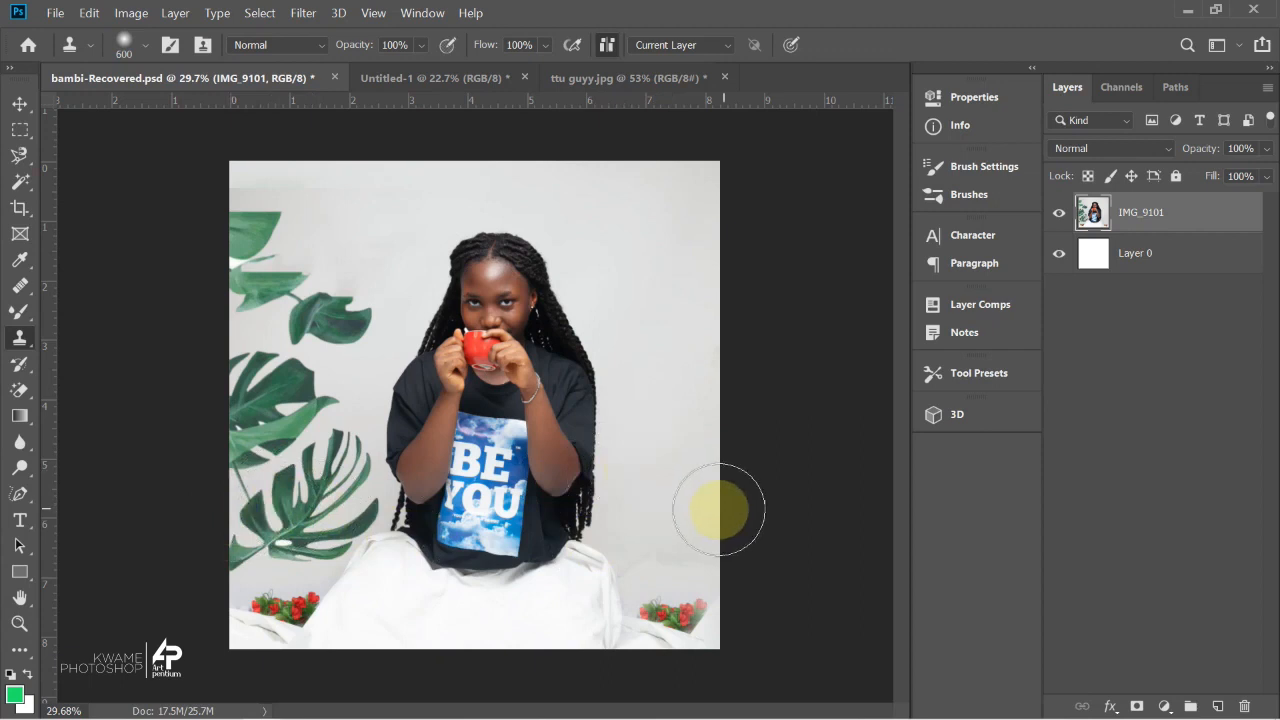
mouse_move(700, 509)
left_mouse_down()
mouse_move(675, 356)
mouse_move(659, 571)
mouse_move(636, 372)
mouse_move(656, 124)
mouse_move(700, 294)
mouse_move(694, 386)
left_mouse_up()
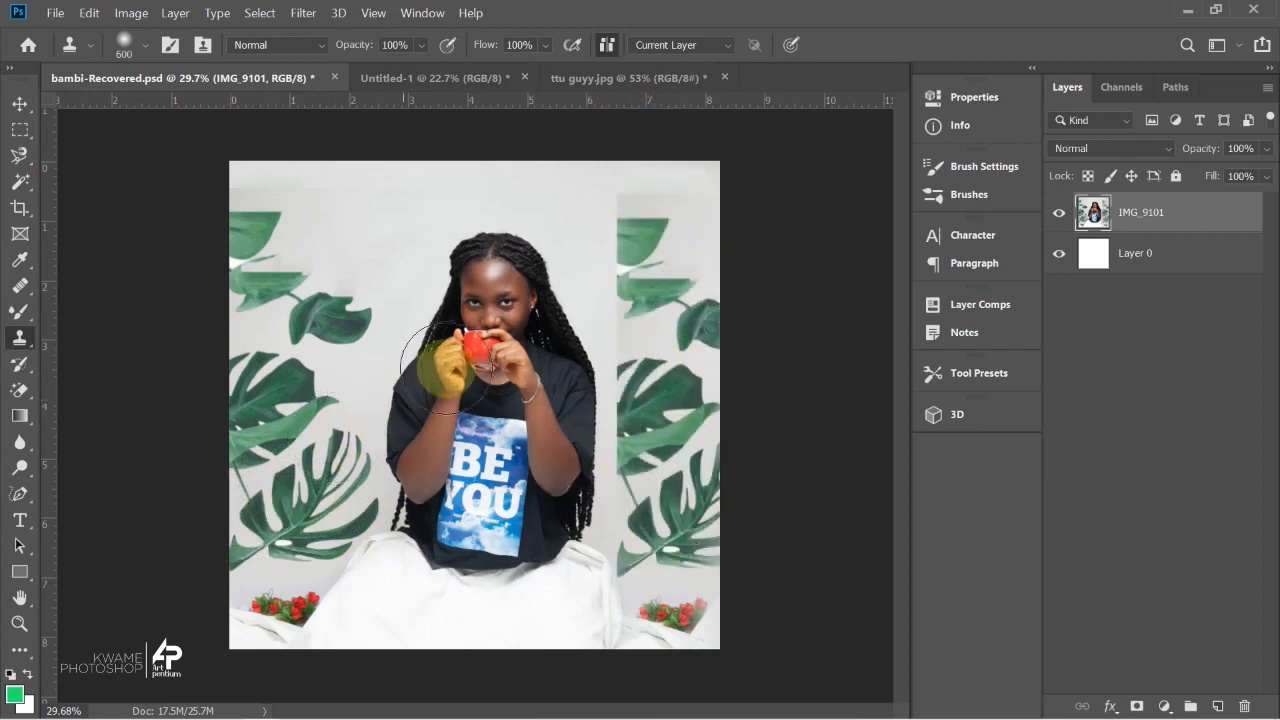
key("ctrl+z")
key("ctrl+z")
key("ctrl+z")
key("ctrl+z")
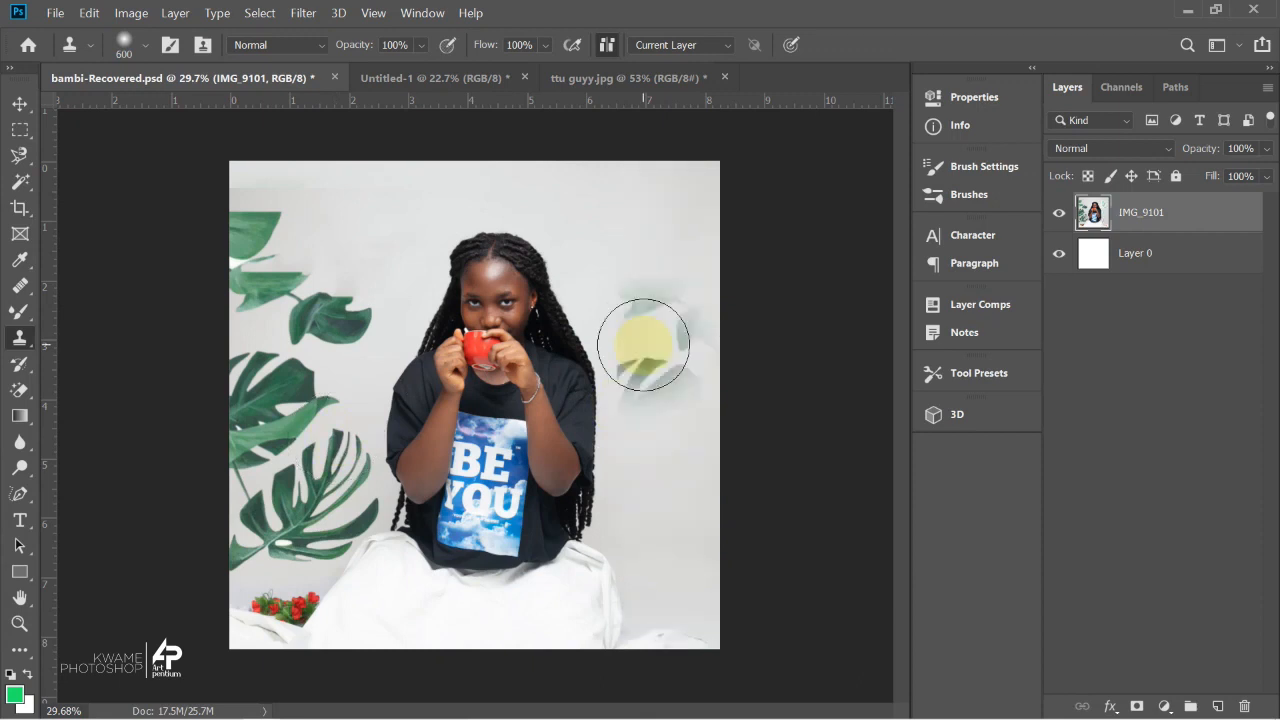
key("ctrl+z")
key("ctrl+z")
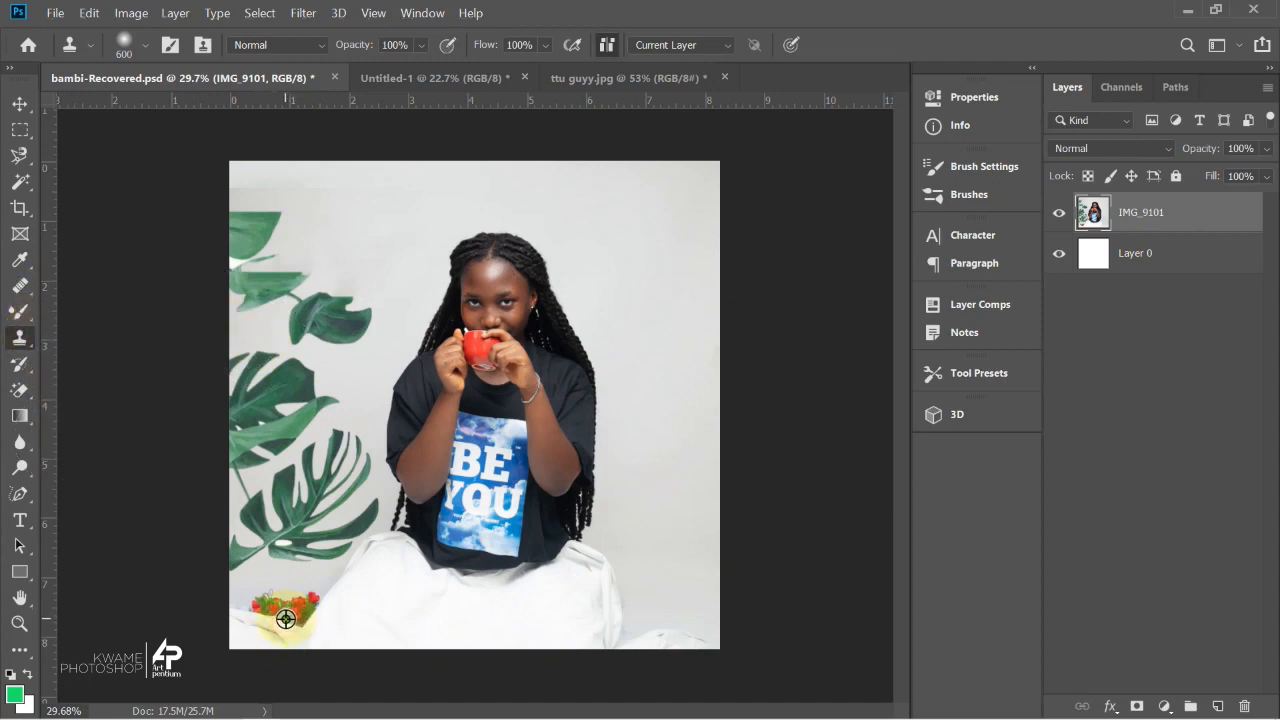
Clone the red flowers again beside the white cloth at the lower right of the photo, and undo the cloning.
mouse_move(640, 612)
left_mouse_down()
mouse_move(677, 643)
mouse_move(666, 614)
left_mouse_up()
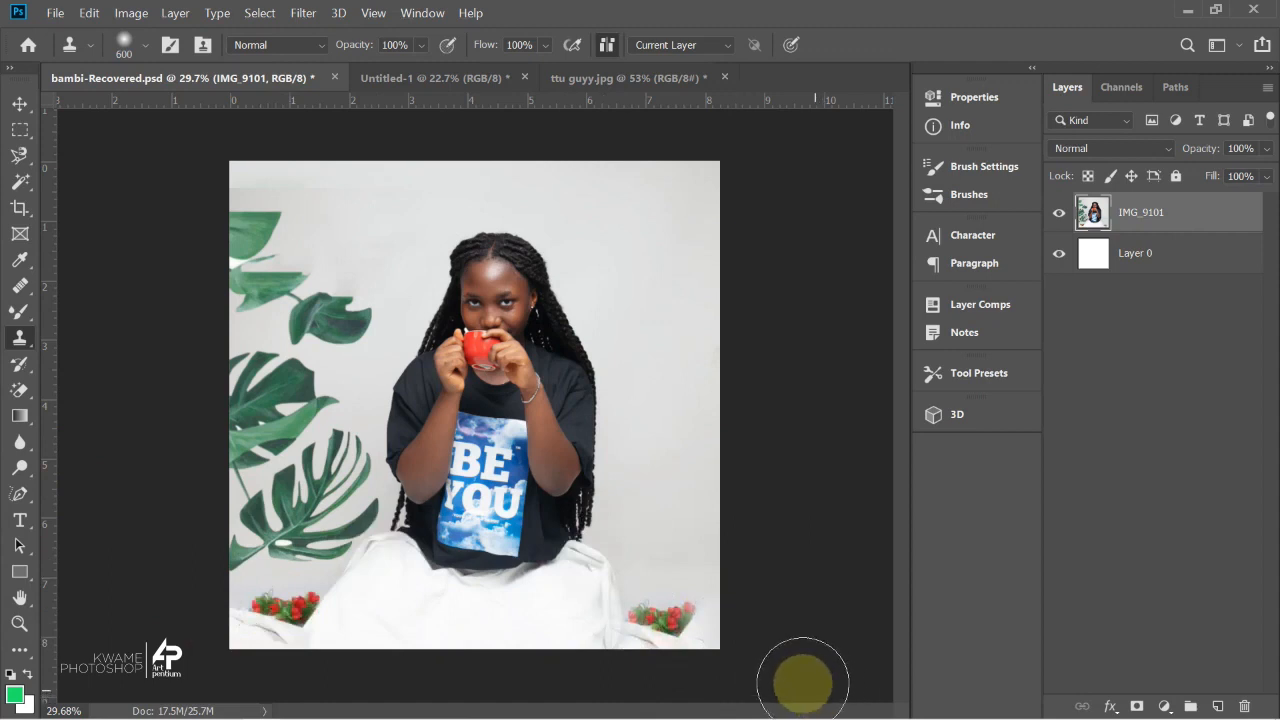
mouse_move(674, 598)
left_mouse_down()
mouse_move(703, 622)
mouse_move(641, 652)
mouse_move(659, 655)
mouse_move(680, 630)
left_mouse_up()
left_click(683, 572)
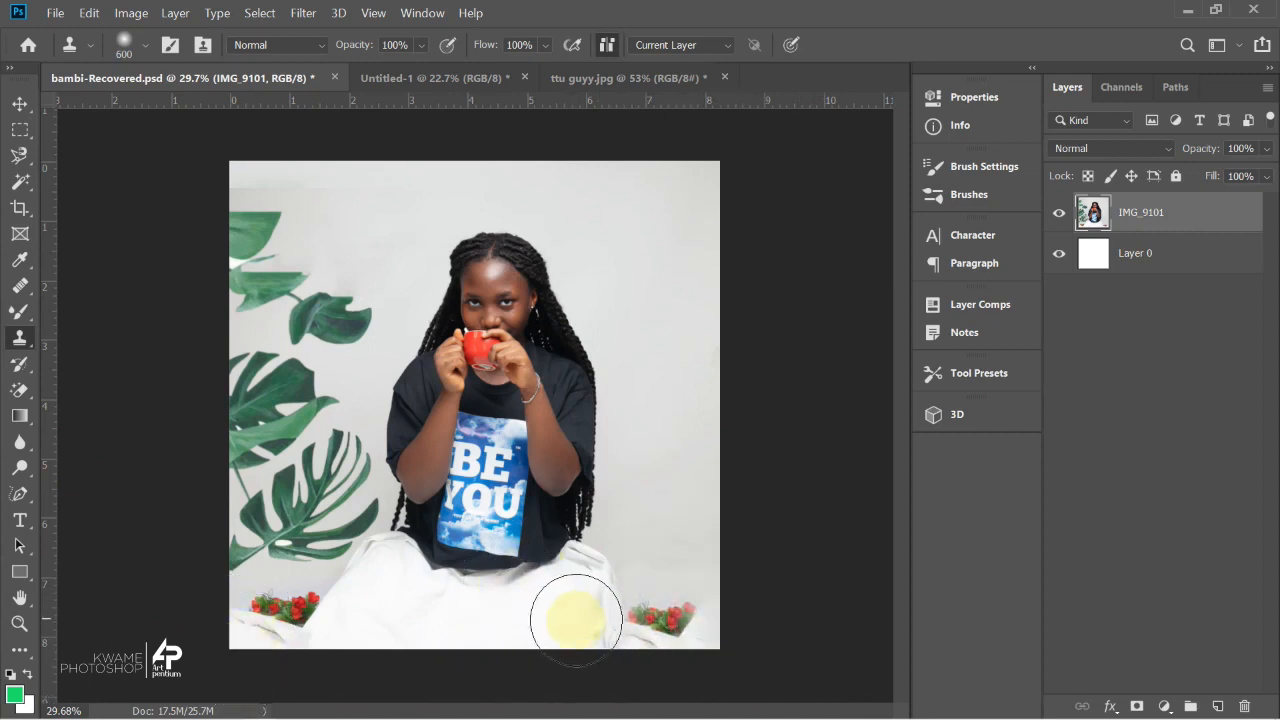
key("ctrl+z")
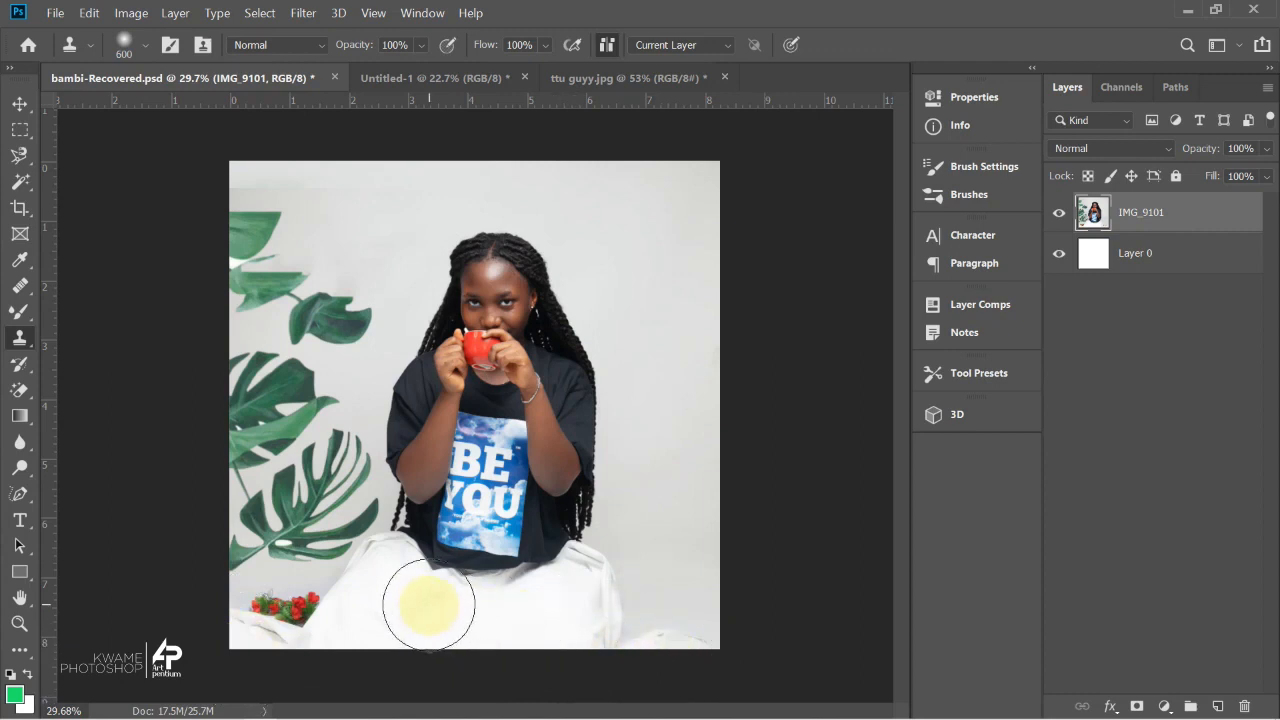
Erase a broad zigzag across the woman and backdrop with the hard-edged 200 px Eraser, and undo the erasing.
right_click(16, 345)
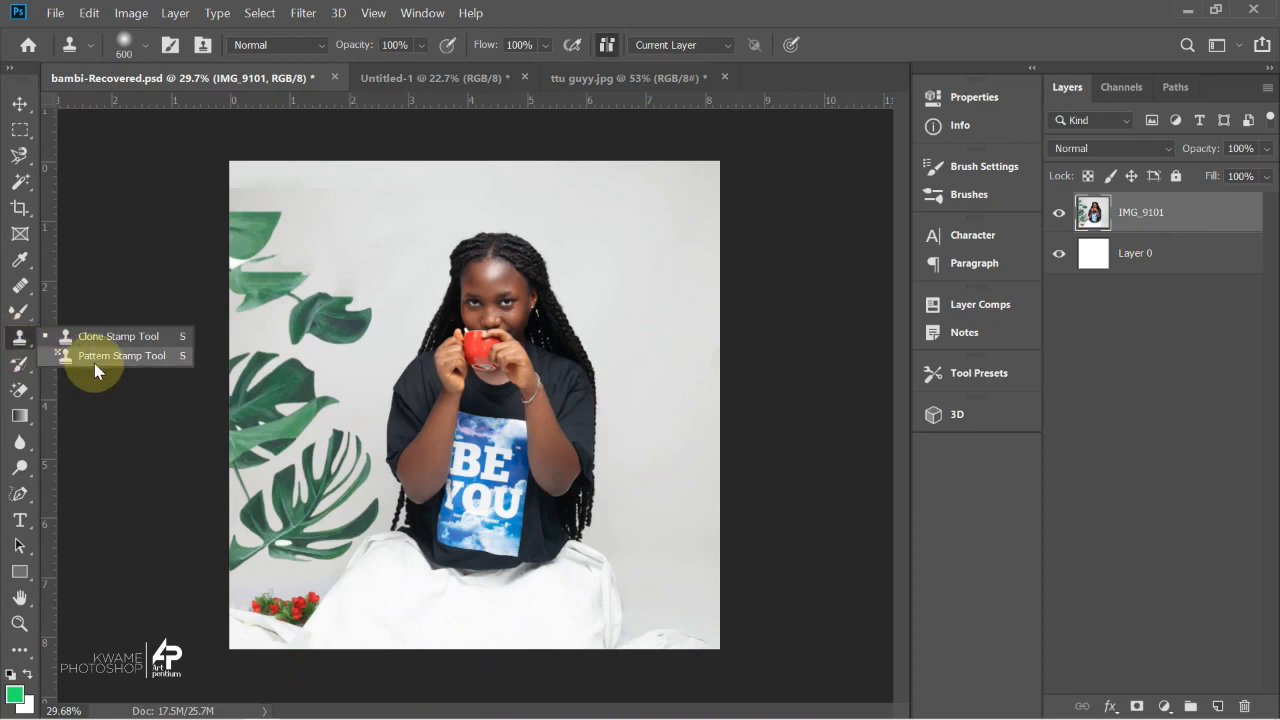
left_click(19, 388)
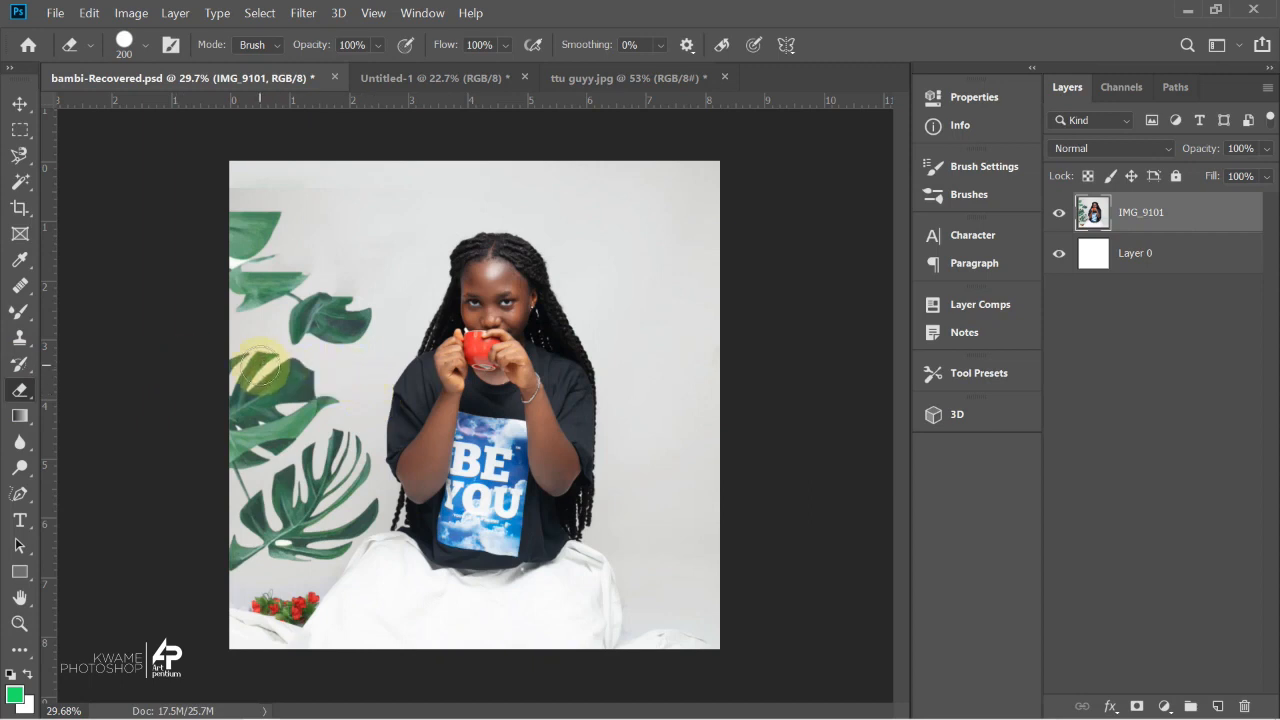
mouse_move(580, 200)
left_mouse_down()
mouse_move(292, 420)
mouse_move(449, 246)
mouse_move(506, 274)
mouse_move(540, 271)
mouse_move(565, 303)
mouse_move(479, 482)
mouse_move(600, 394)
mouse_move(486, 380)
mouse_move(590, 366)
left_mouse_up()
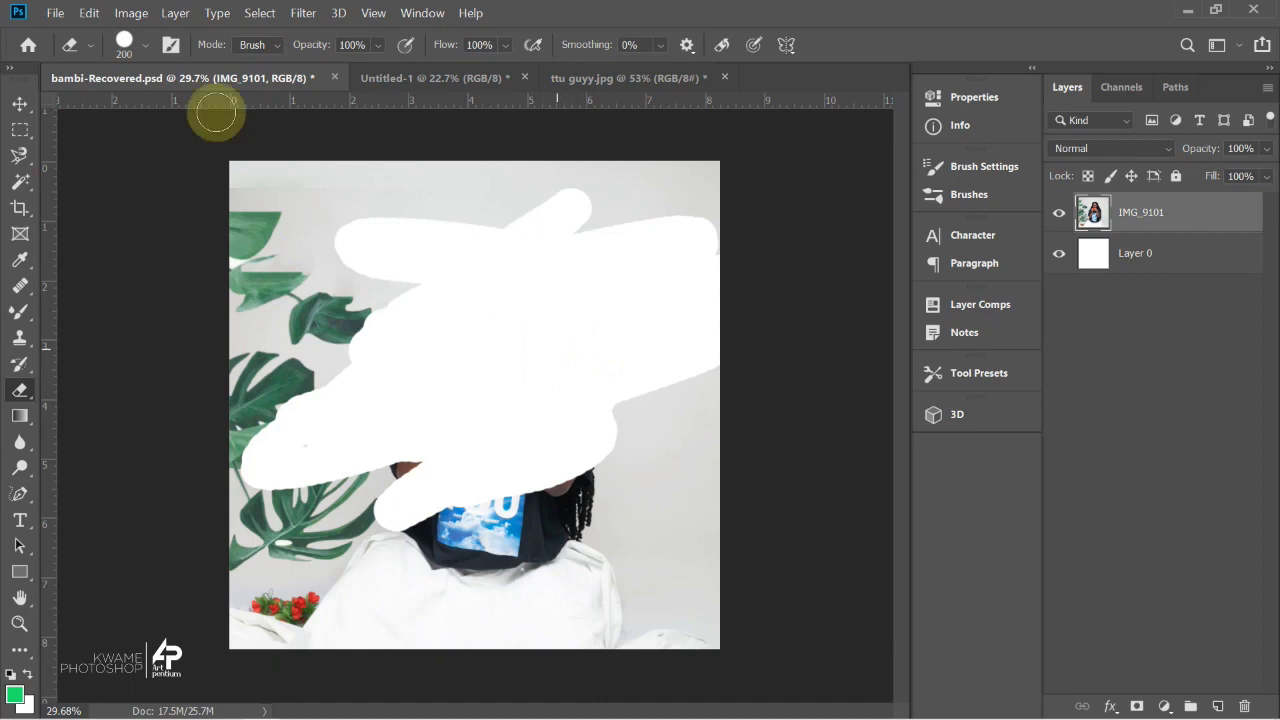
mouse_move(211, 114)
left_mouse_down()
mouse_move(189, 117)
mouse_move(375, 265)
left_mouse_up()
key("ctrl+z")
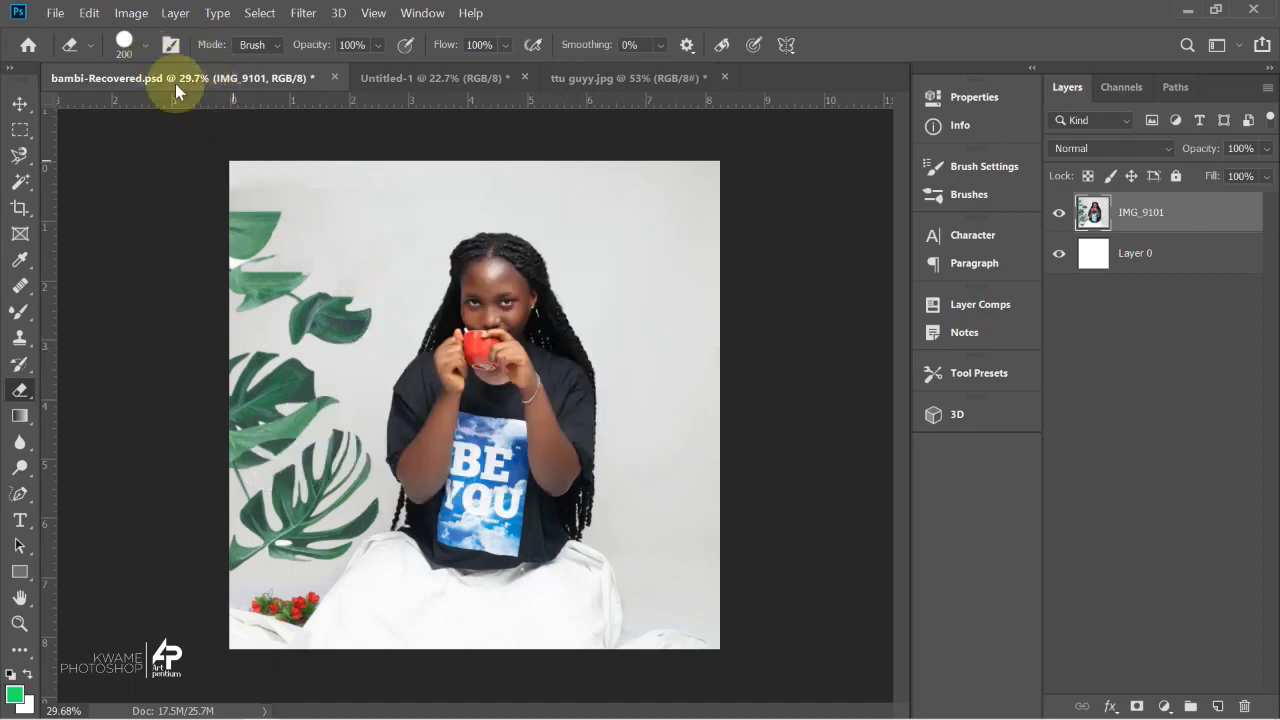
Erase the backdrop around the woman with the Eraser at 0% hardness and 700 px size, and undo the erasing.
left_click(142, 48)
left_click_drag(238, 152, 43, 180)
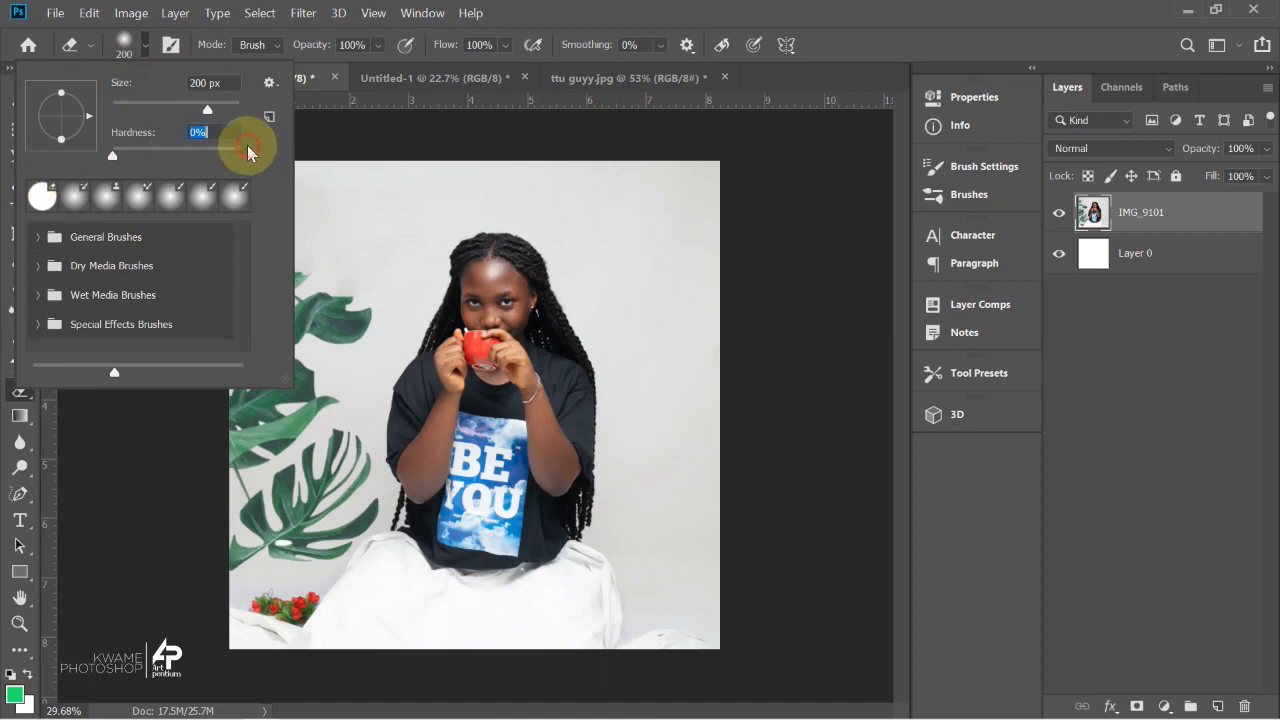
left_click(608, 224)
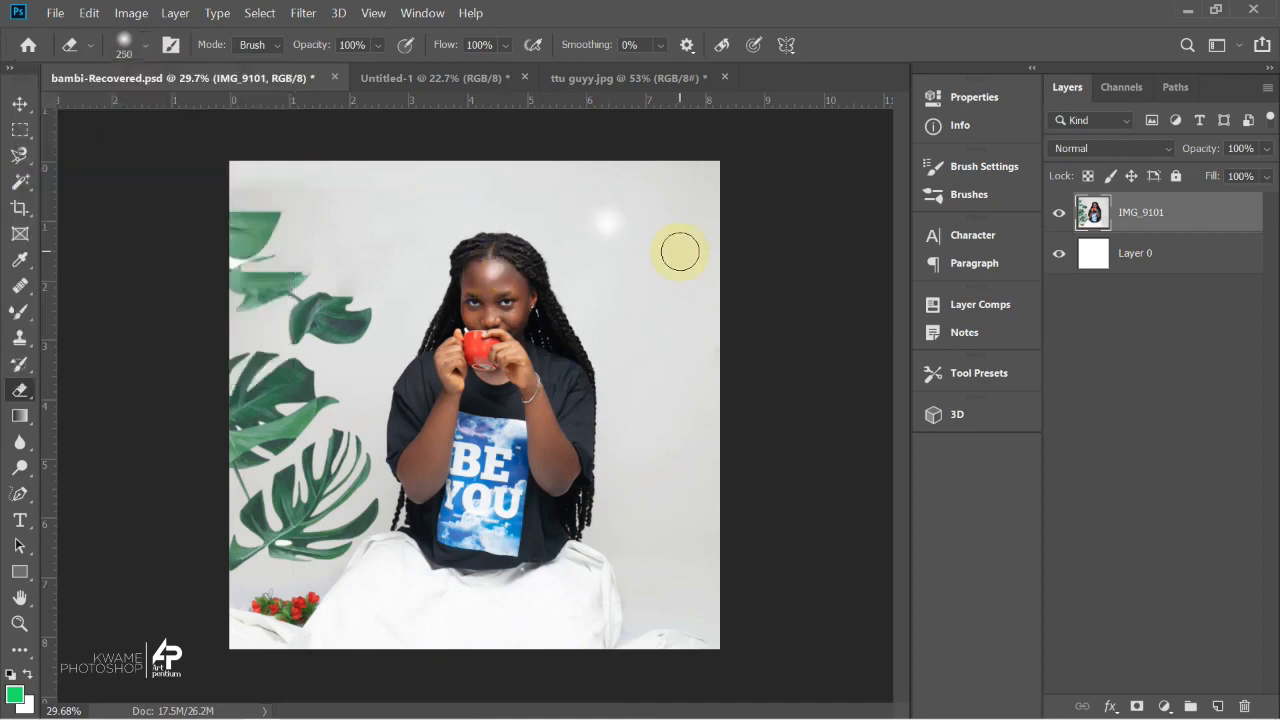
key("bracketright")
key("bracketright")
key("bracketright")
key("bracketright")
key("bracketright")
mouse_move(614, 214)
left_mouse_down()
mouse_move(607, 519)
mouse_move(616, 342)
mouse_move(576, 216)
mouse_move(604, 591)
mouse_move(677, 543)
mouse_move(713, 578)
mouse_move(481, 699)
mouse_move(203, 600)
mouse_move(132, 491)
mouse_move(567, 631)
mouse_move(246, 487)
mouse_move(330, 279)
mouse_move(286, 357)
mouse_move(258, 333)
mouse_move(377, 169)
mouse_move(252, 527)
mouse_move(276, 240)
mouse_move(376, 545)
mouse_move(365, 119)
mouse_move(518, 94)
mouse_move(509, 199)
mouse_move(366, 404)
mouse_move(387, 546)
mouse_move(426, 604)
mouse_move(591, 574)
mouse_move(234, 559)
mouse_move(577, 567)
mouse_move(630, 356)
mouse_move(620, 207)
mouse_move(554, 167)
mouse_move(633, 411)
mouse_move(597, 276)
mouse_move(430, 170)
left_mouse_up()
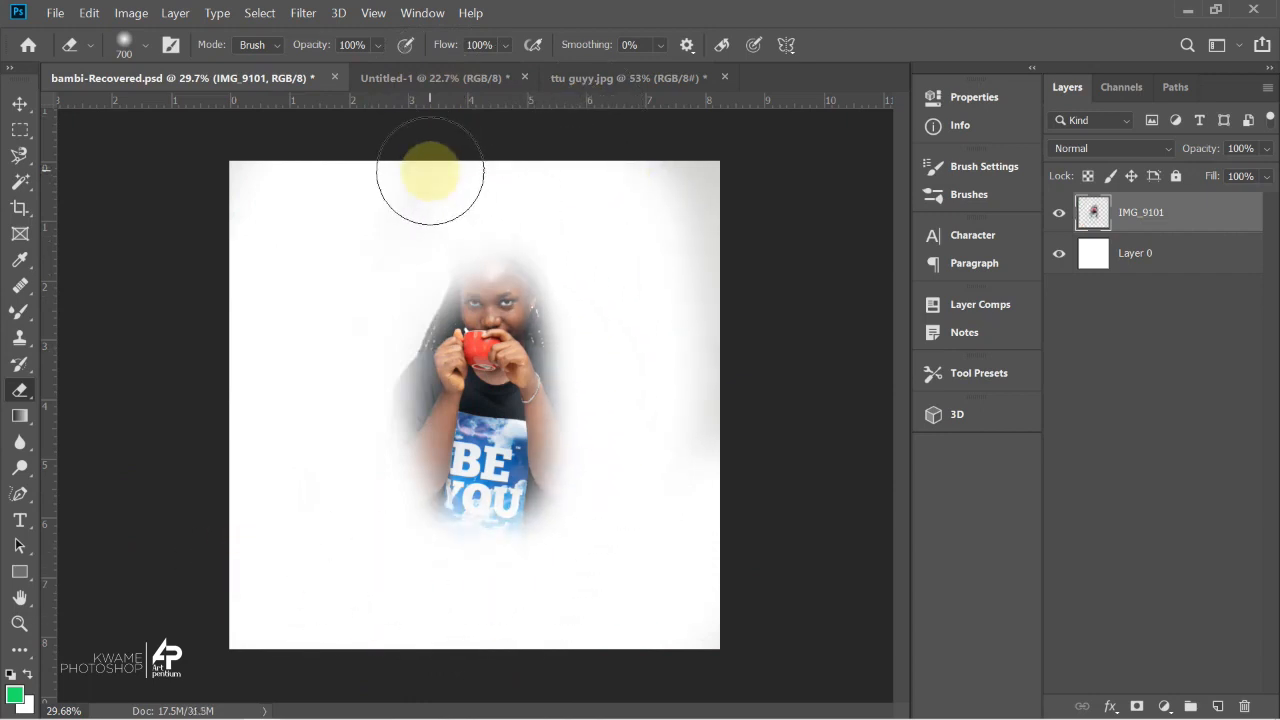
left_click_drag(430, 170, 428, 166)
key("ctrl+z")
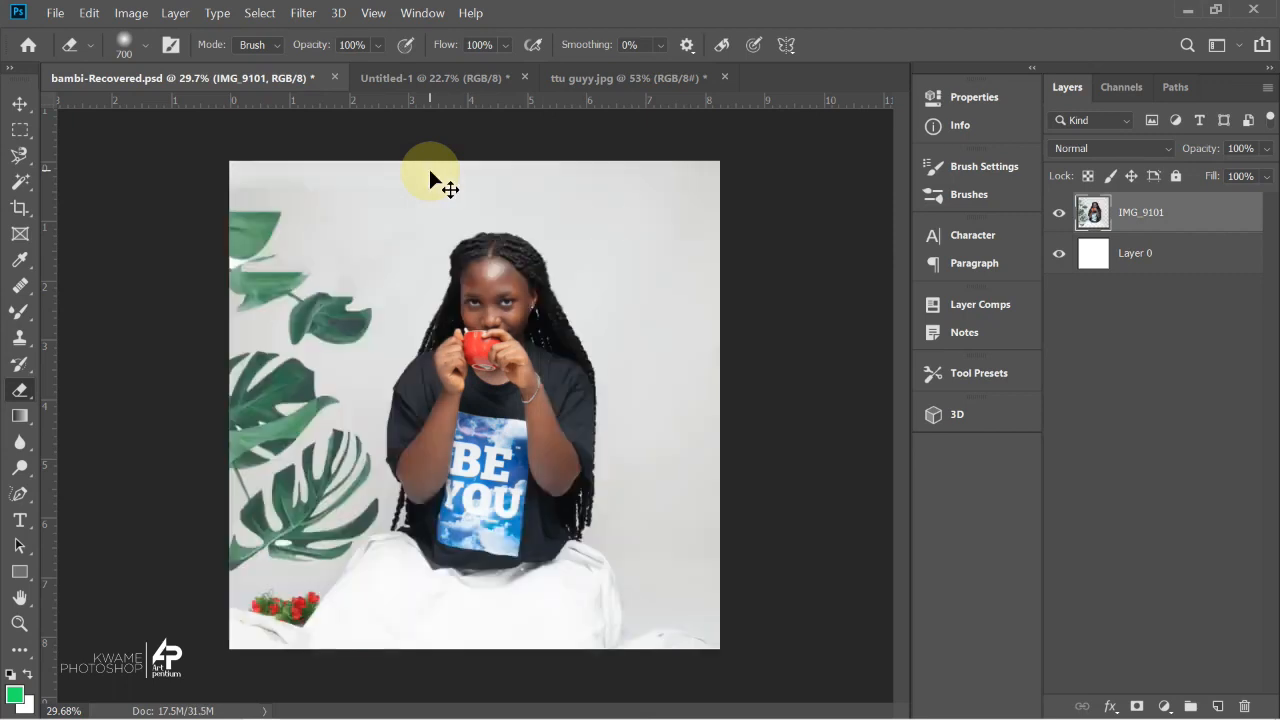
Set the Eraser tool's brush hardness to 100%.
right_click(22, 392)
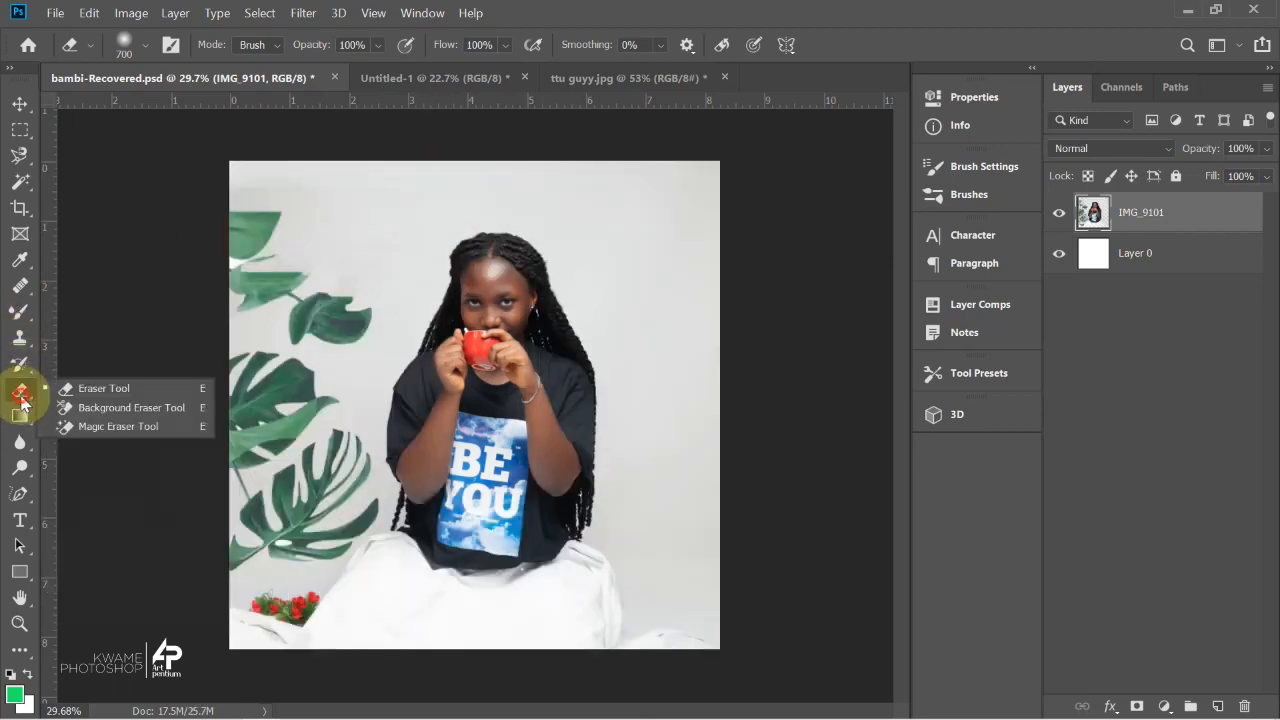
left_click(60, 386)
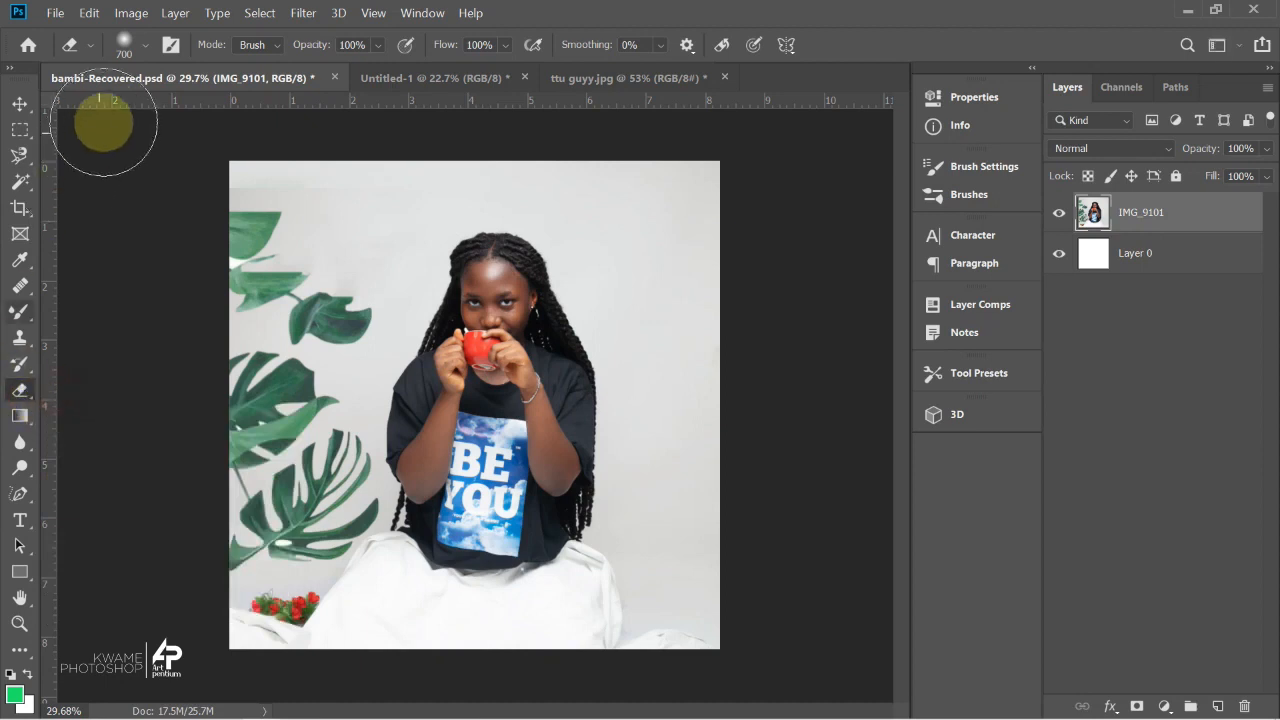
left_click(124, 44)
left_click_drag(113, 158, 268, 166)
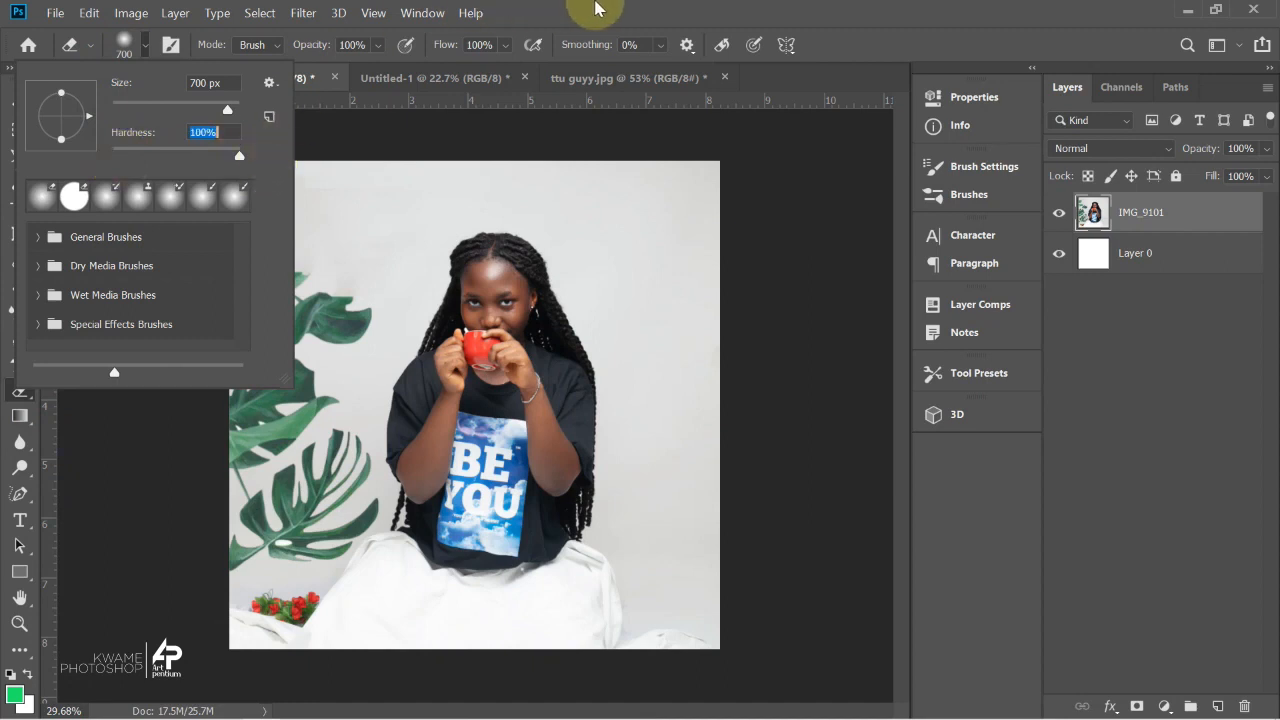
Erase the light grey backdrop above the woman and along the right side of the photo with the Magic Eraser.
right_click(13, 400)
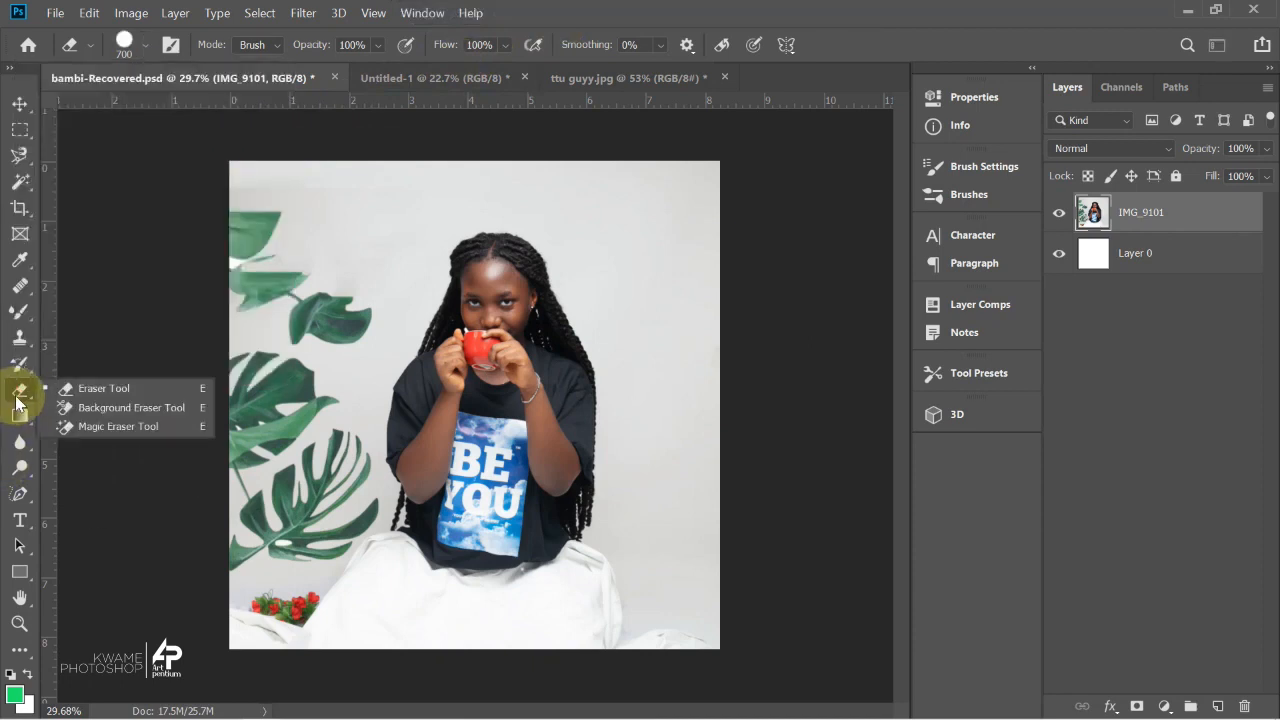
left_click(86, 428)
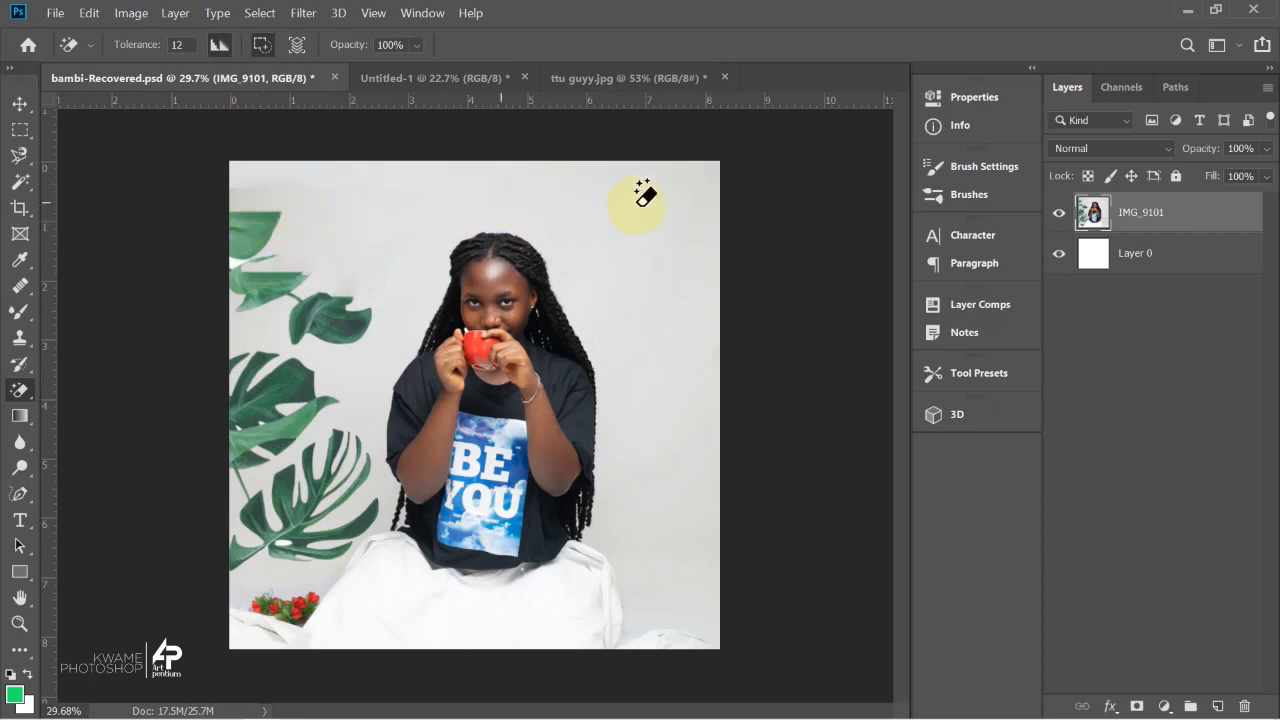
left_click(451, 193)
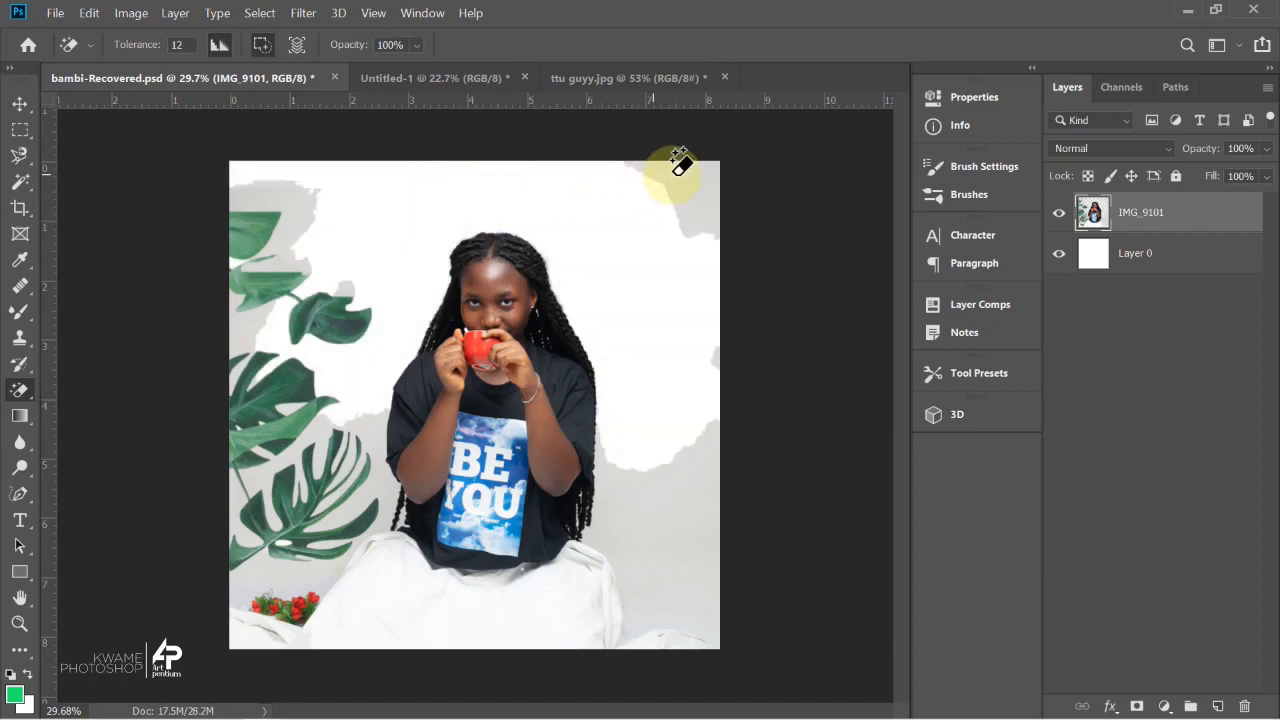
scroll(740, 569, "up", 5)
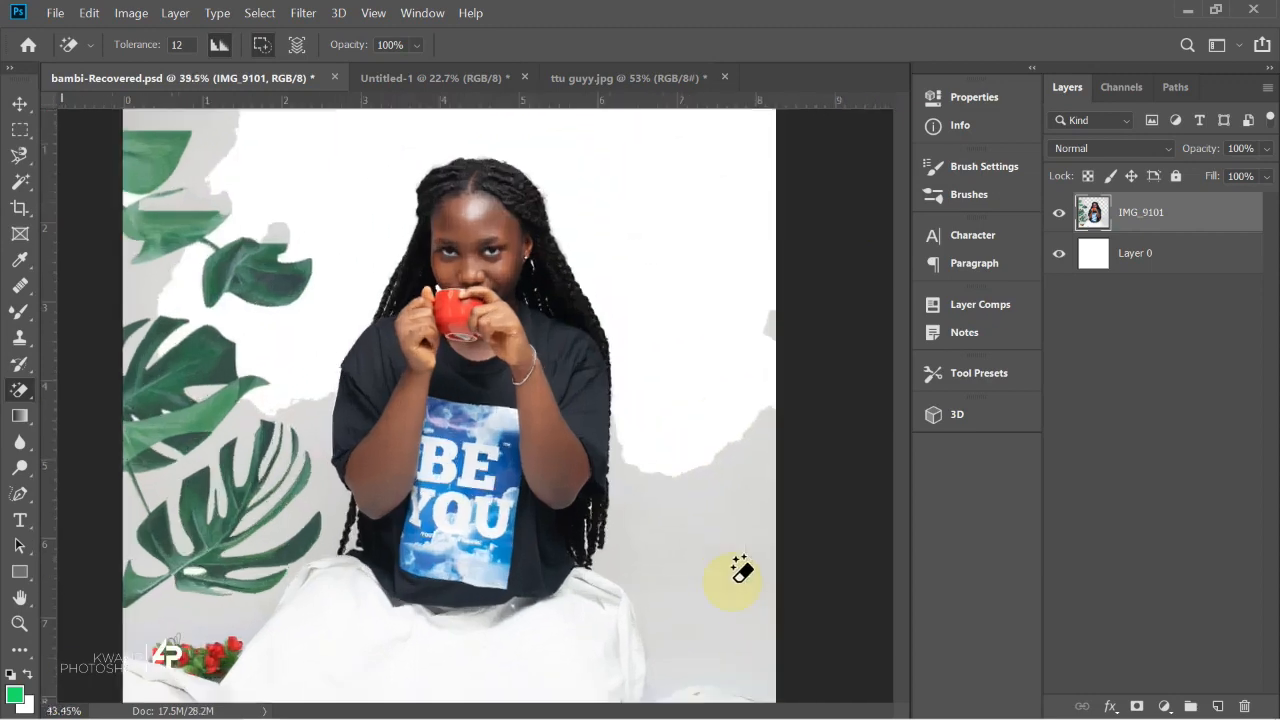
scroll(740, 569, "down", 4)
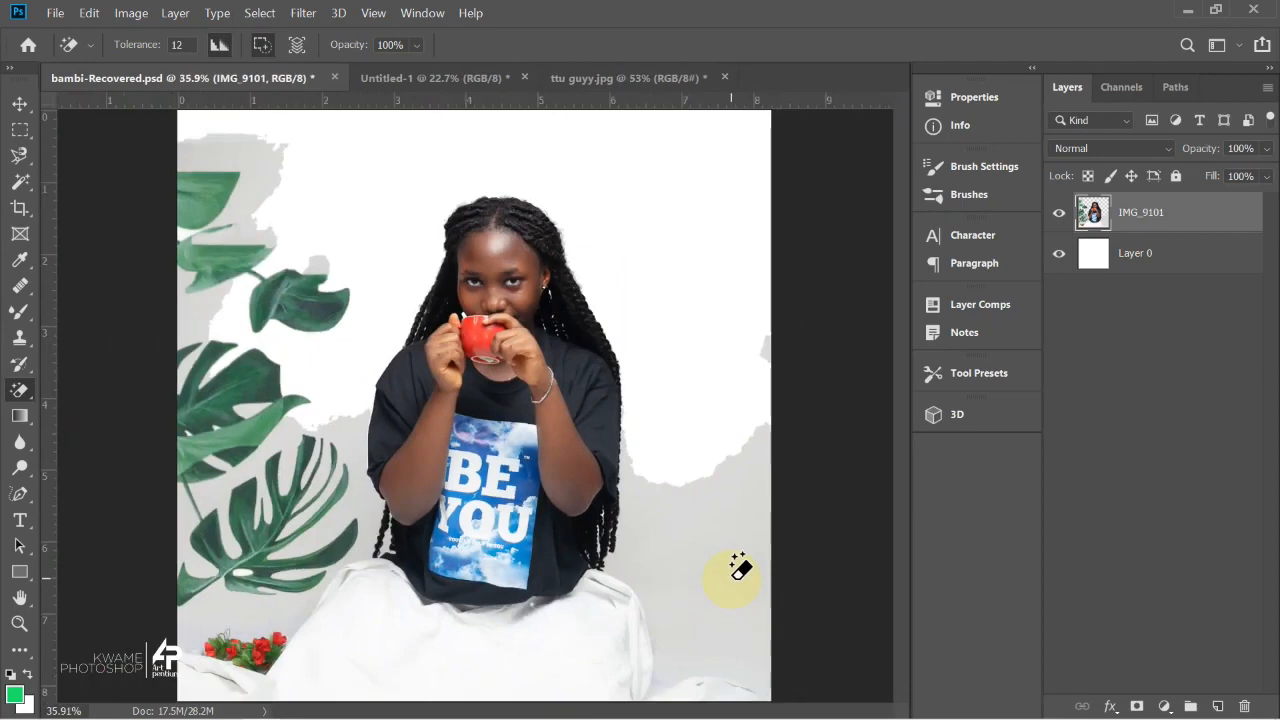
left_click(700, 529)
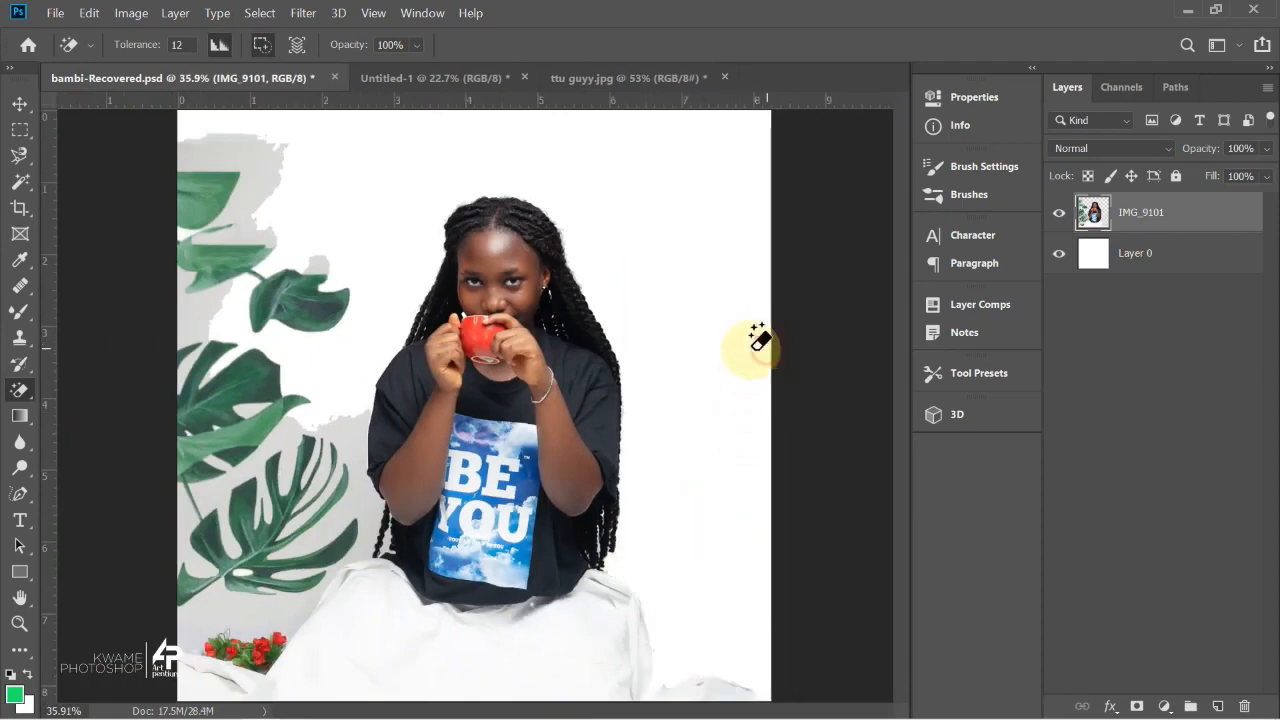
Erase the remaining grey backdrop around the green leaves and between them and the woman with the Magic Eraser.
left_click(243, 157)
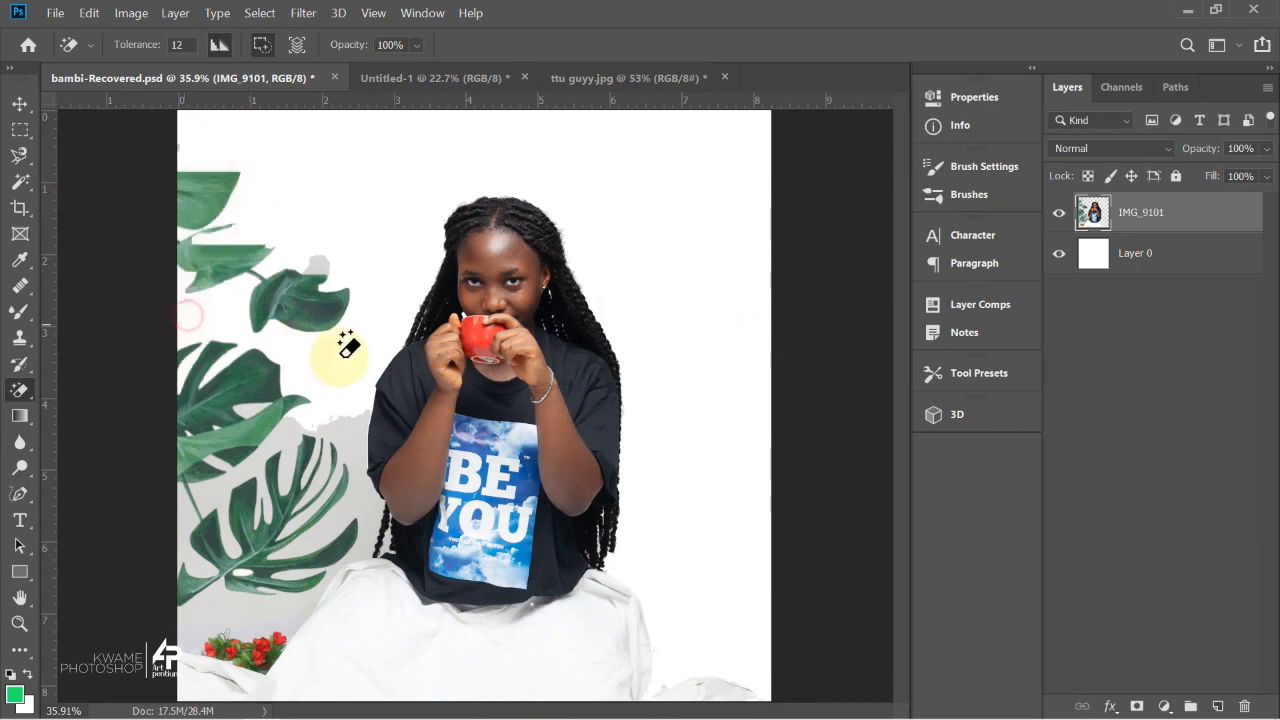
left_click(338, 462)
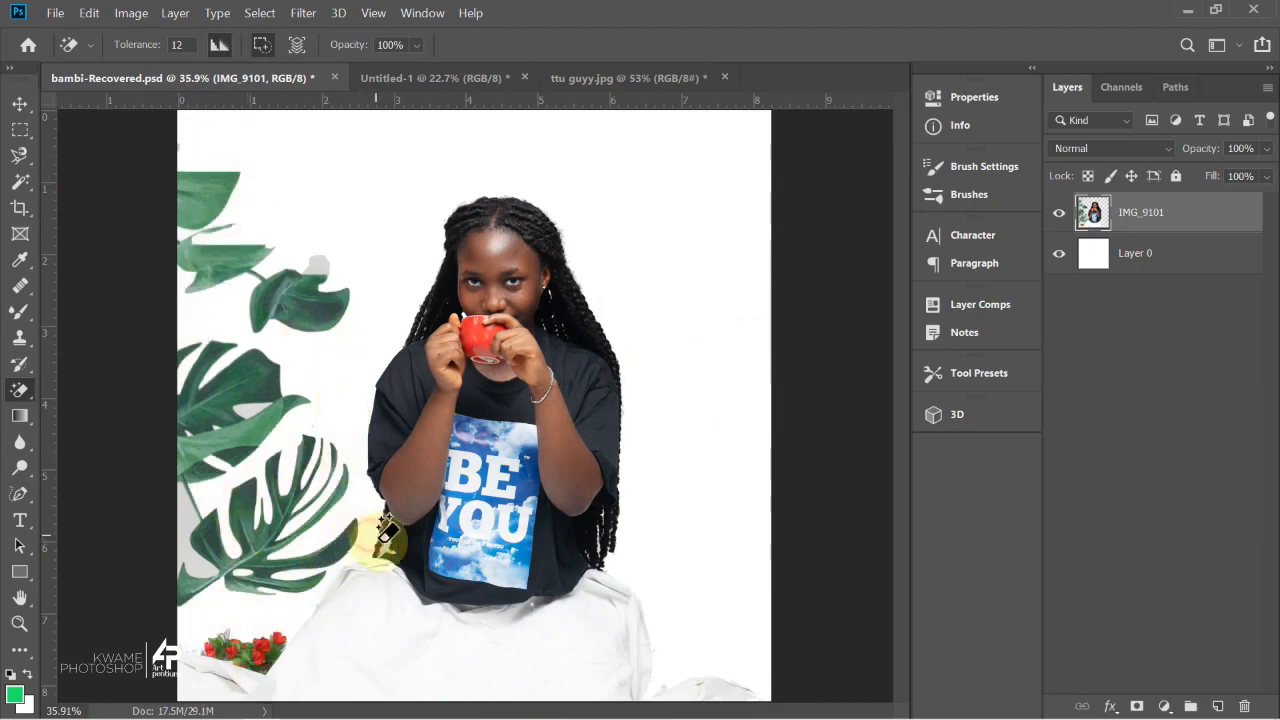
scroll(378, 524, "up", 5)
scroll(190, 300, "down", 5)
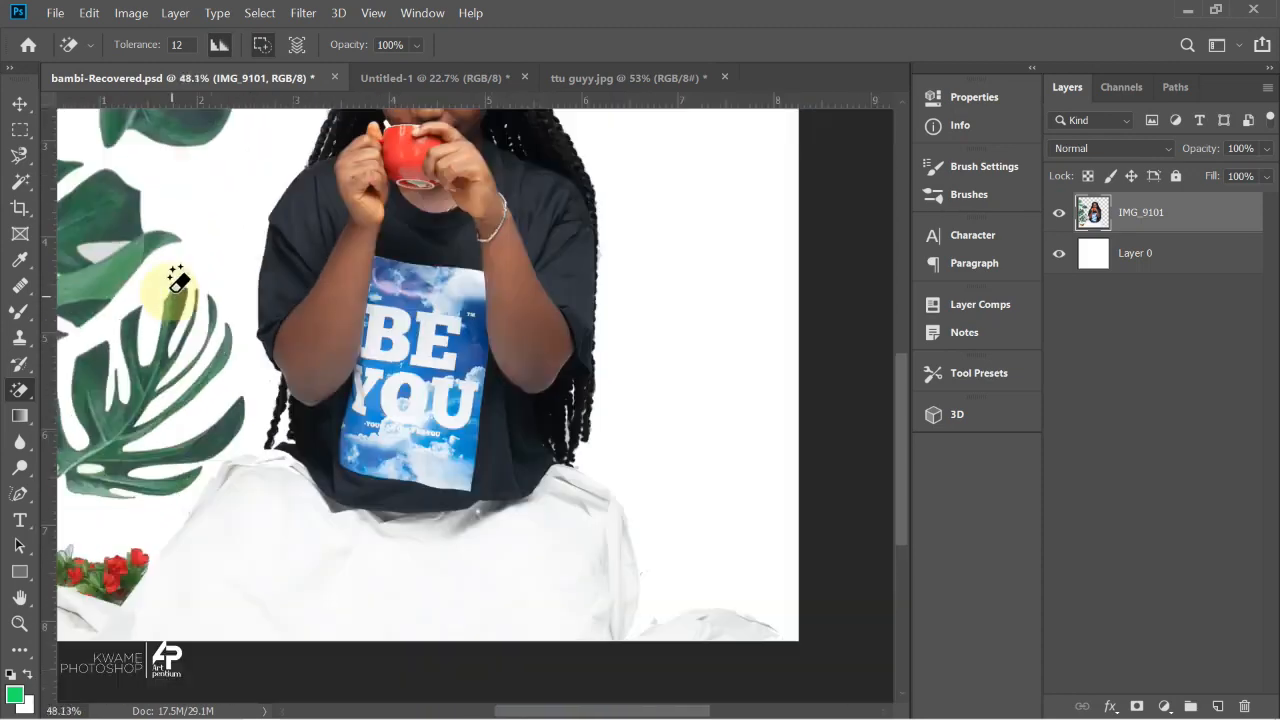
scroll(214, 229, "up", 2)
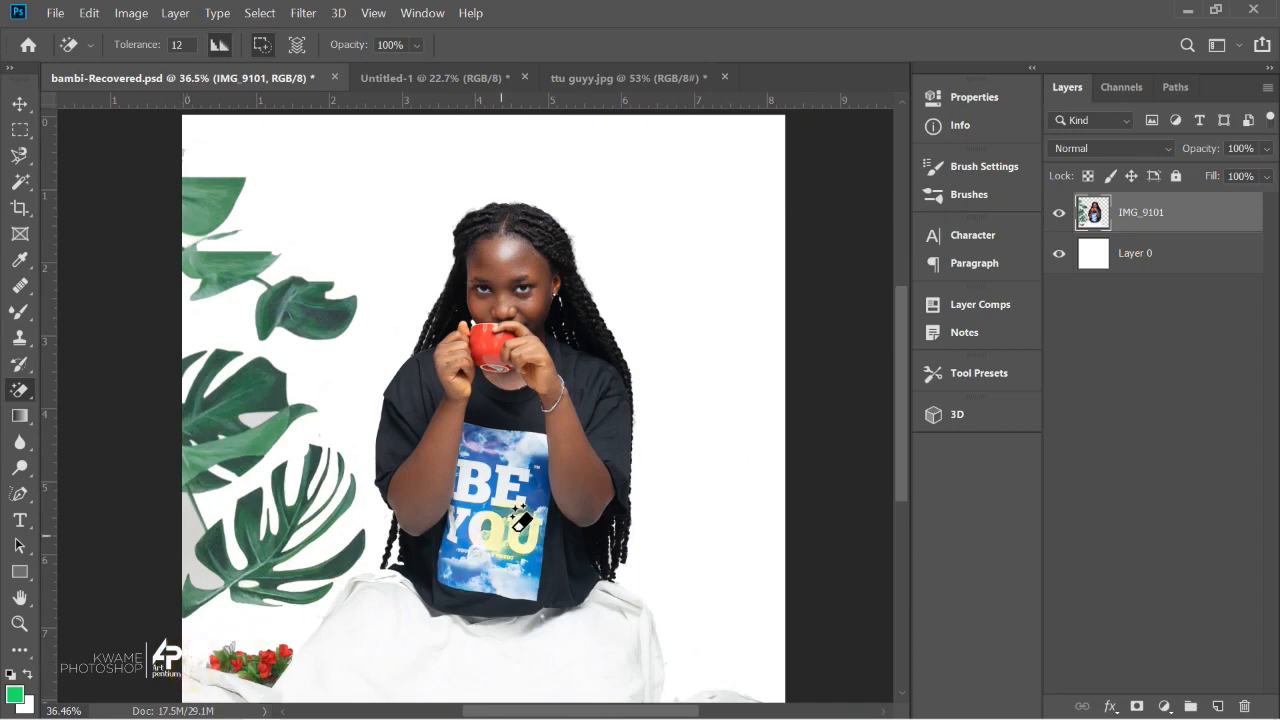
Hide the white Layer 0 and inspect the cut-out against transparency.
scroll(515, 515, "down", 3)
scroll(495, 445, "up", 5)
left_click(1059, 253)
scroll(540, 338, "down", 3)
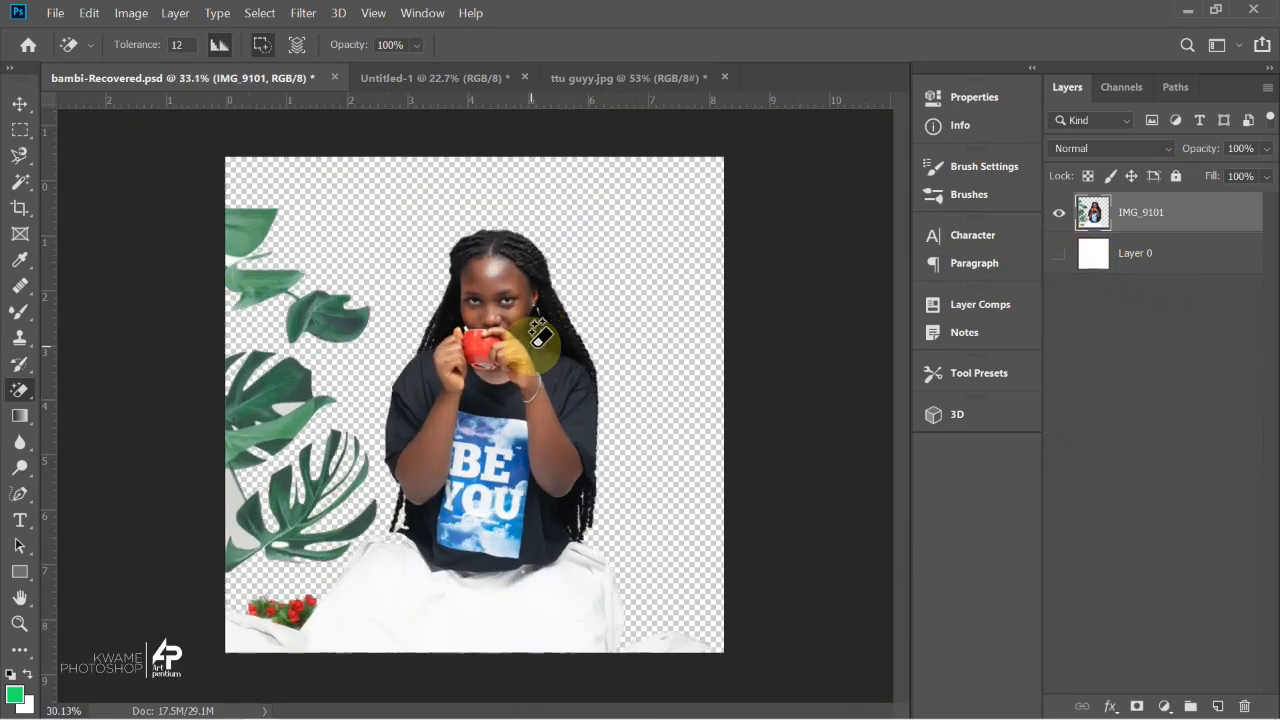
scroll(534, 334, "up", 2)
scroll(265, 465, "down", 4)
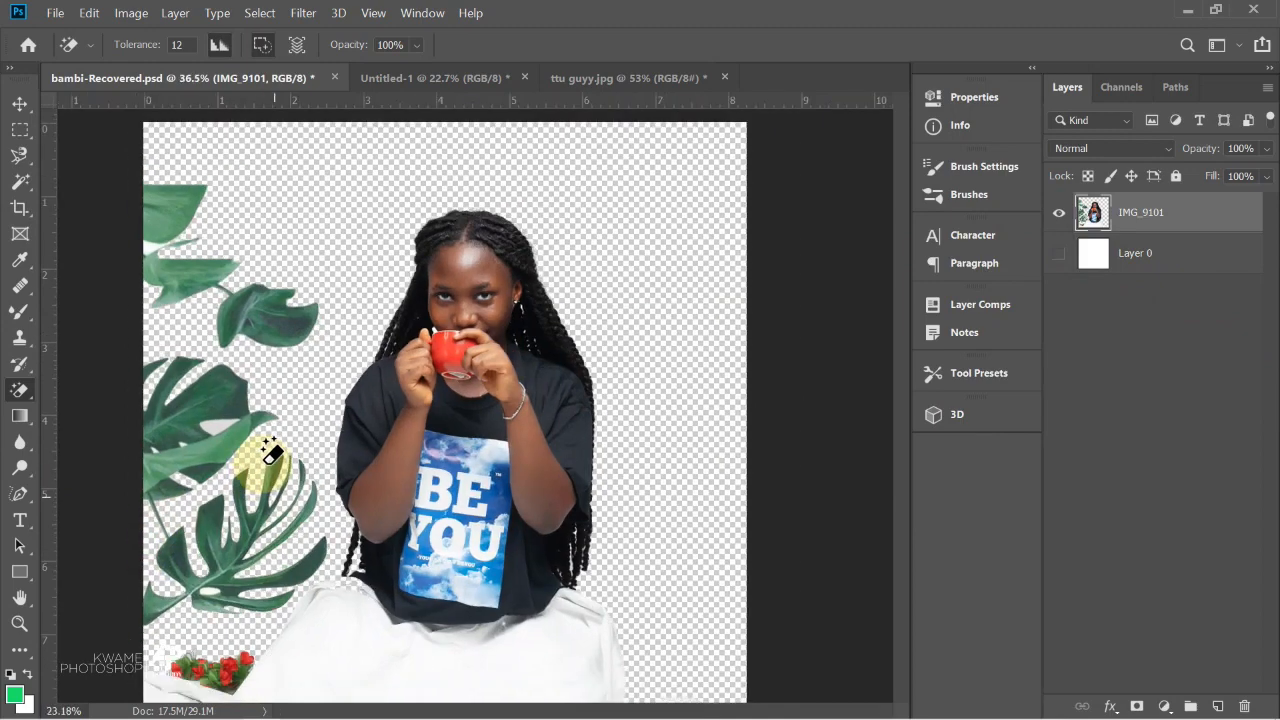
Undo the layer hiding and all Magic Eraser removals on the portrait, back to the full grey backdrop.
scroll(263, 451, "up", 3)
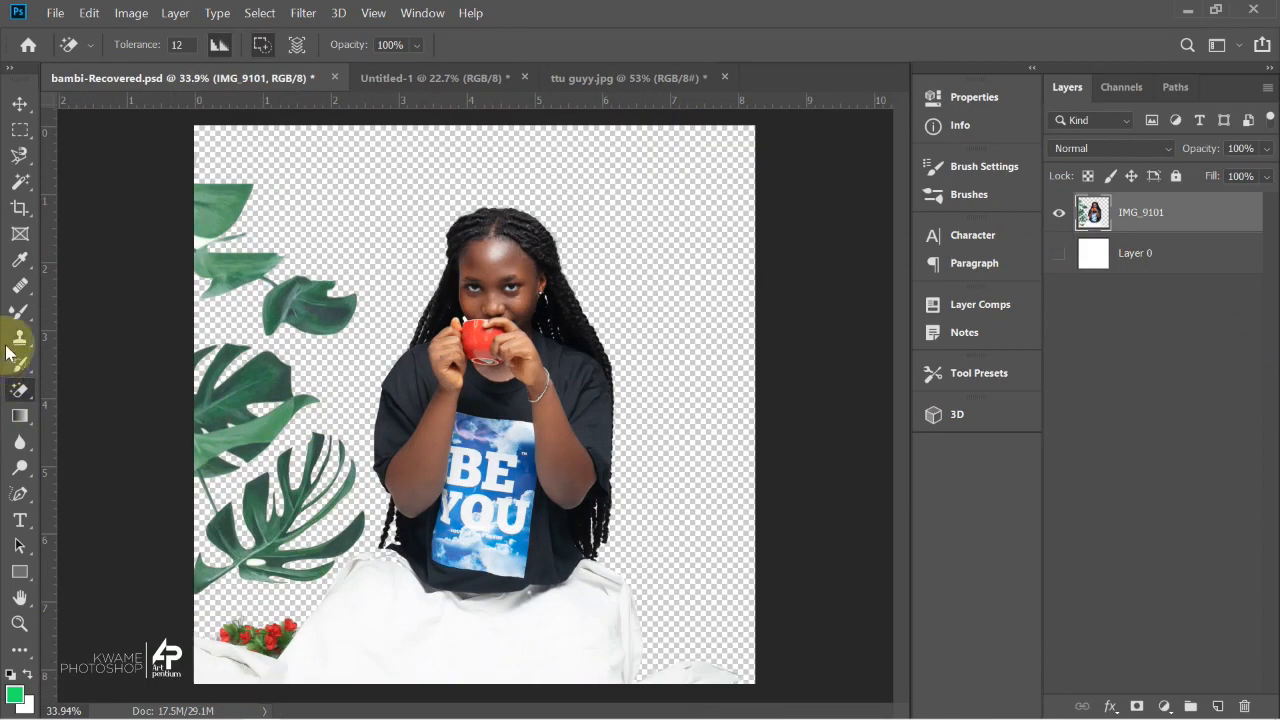
scroll(95, 285, "down", 2)
key("ctrl+z")
key("ctrl+z")
key("ctrl+z")
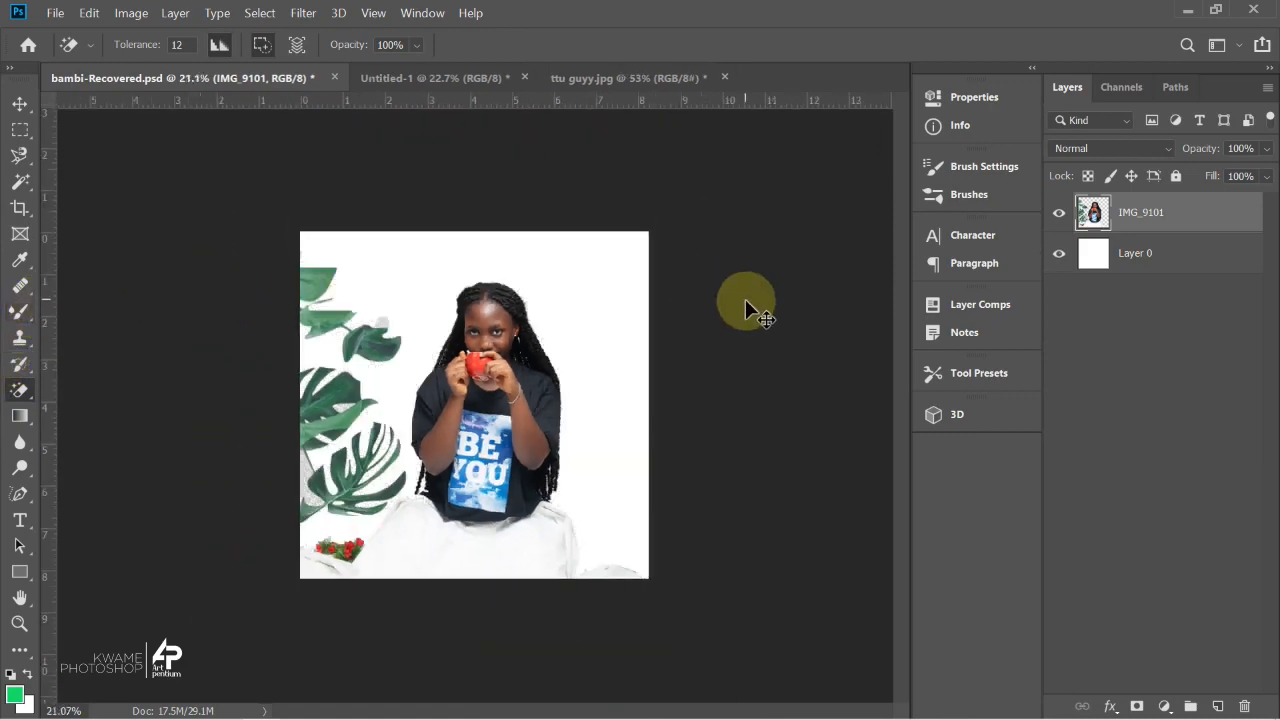
key("ctrl+z")
key("ctrl+z")
key("ctrl+z")
key("ctrl+z")
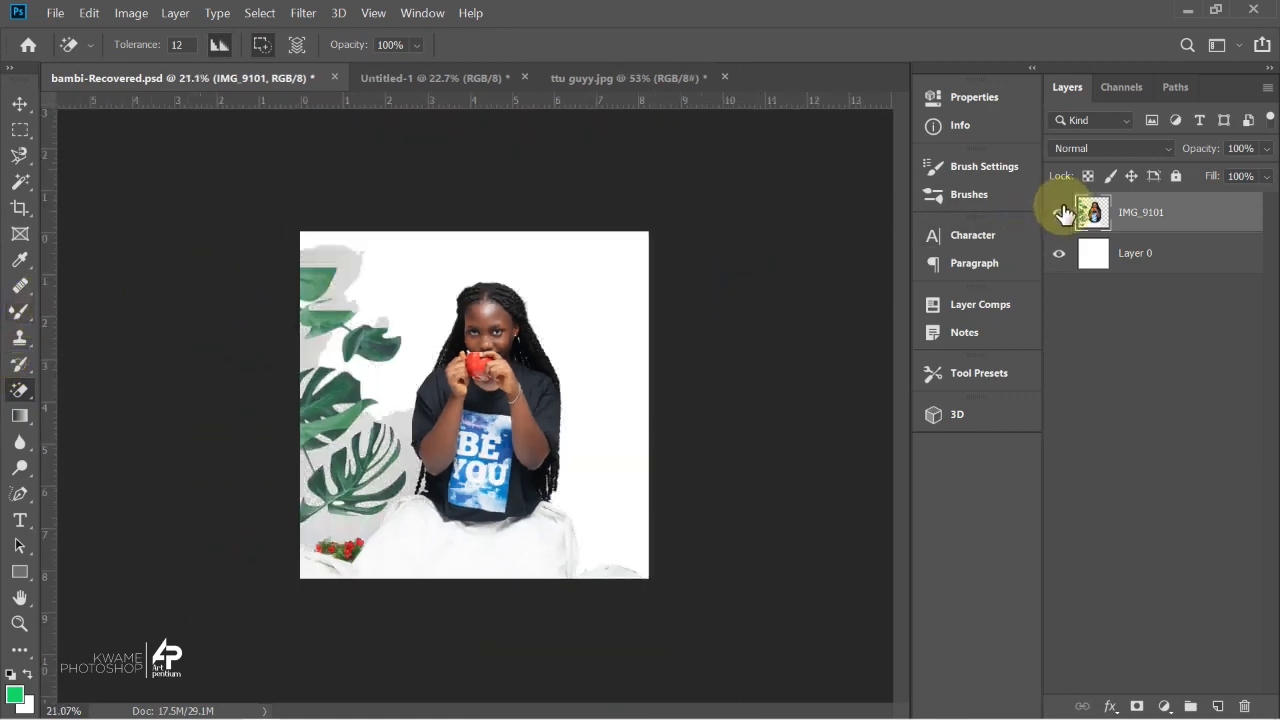
key("ctrl+z")
key("ctrl+z")
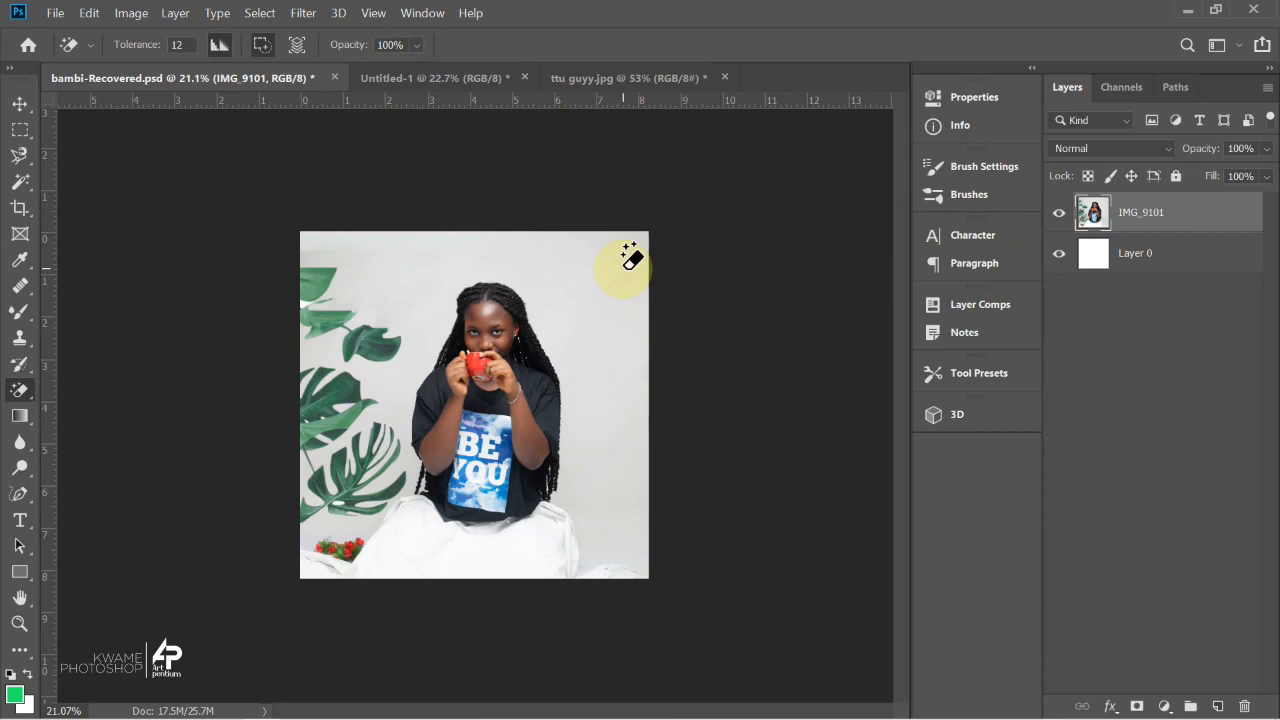
Erase the grey backdrop above the woman, around the leaves and flowers, and beside her hair with the Magic Eraser at tolerance 12.
scroll(580, 245, "up", 3)
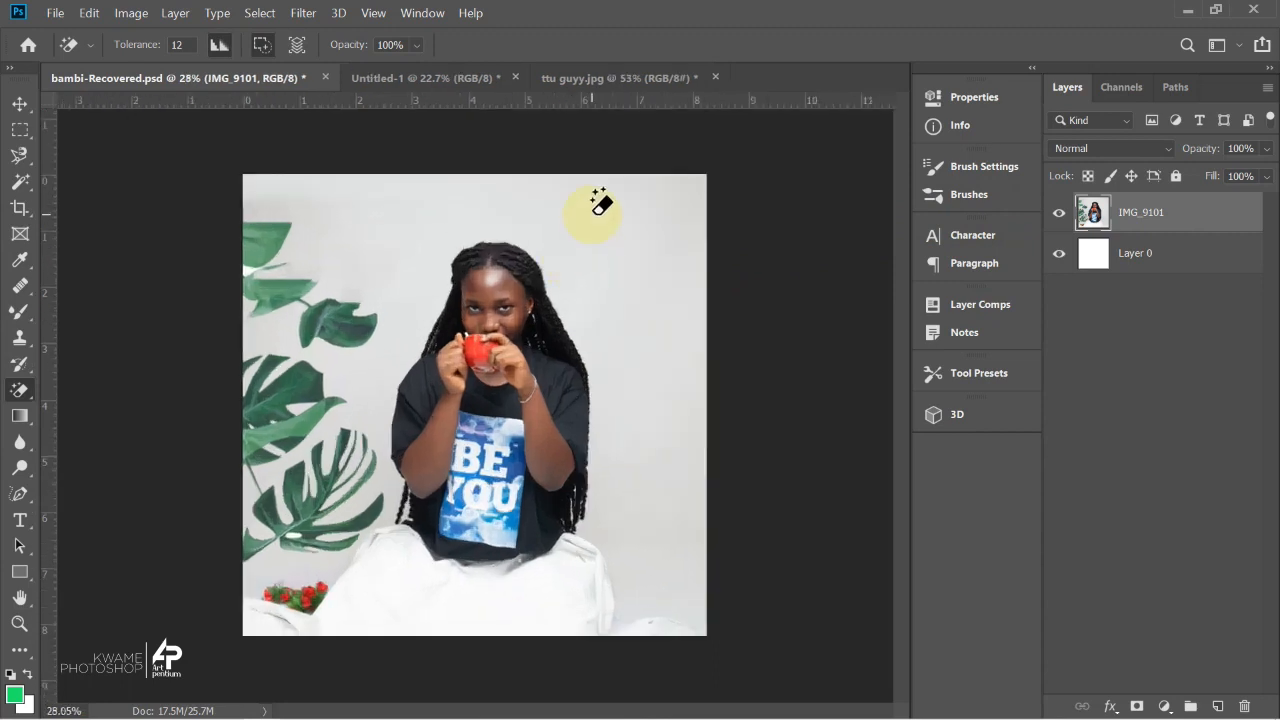
left_click(600, 203)
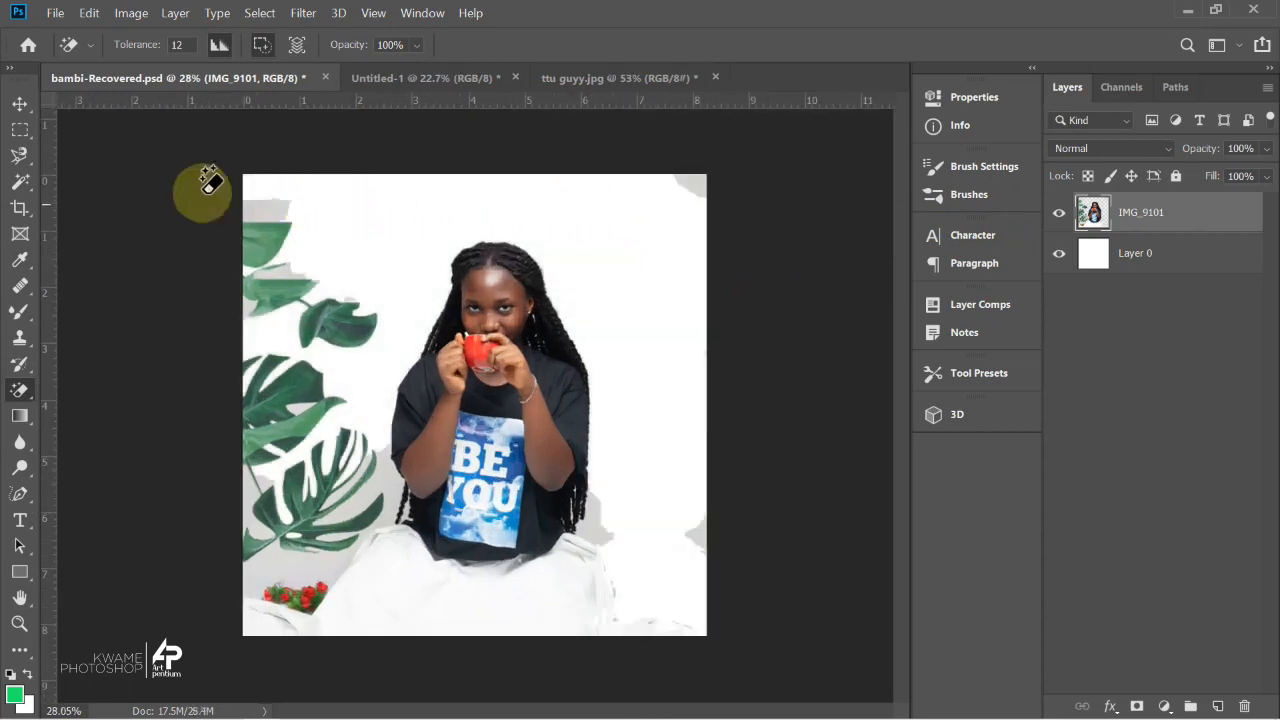
left_click(272, 206)
left_click(720, 190)
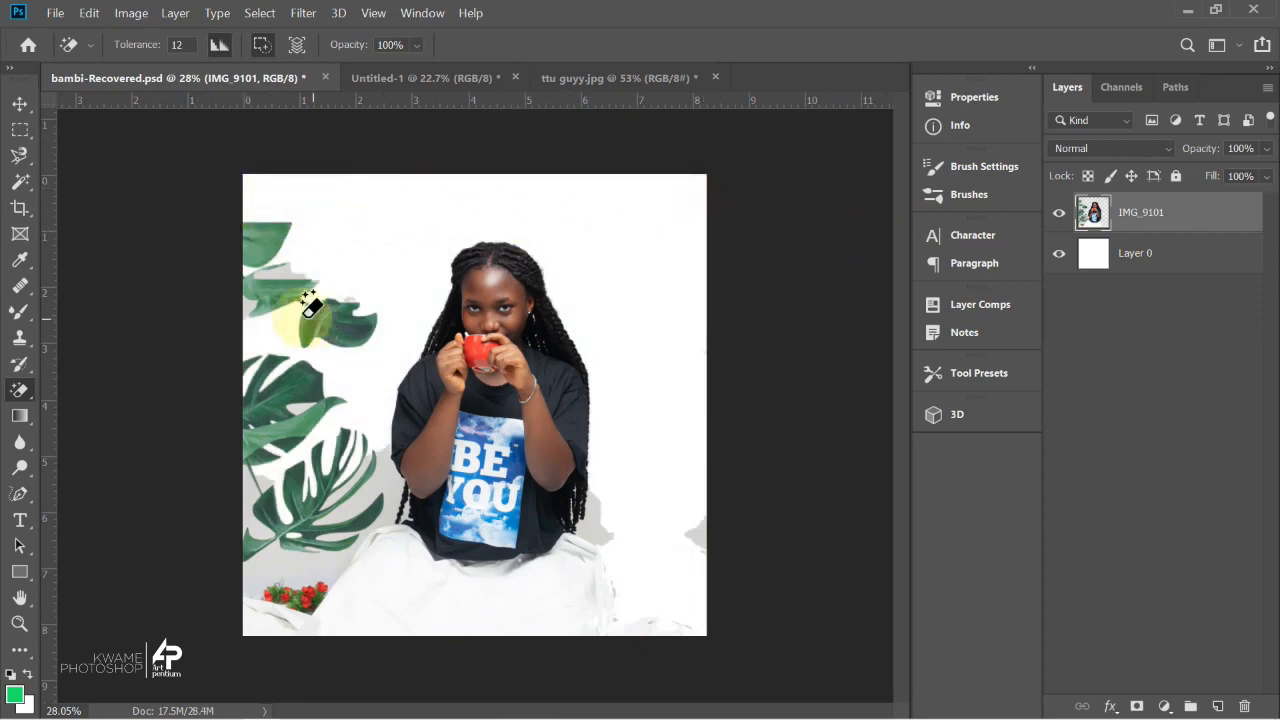
left_click(240, 285)
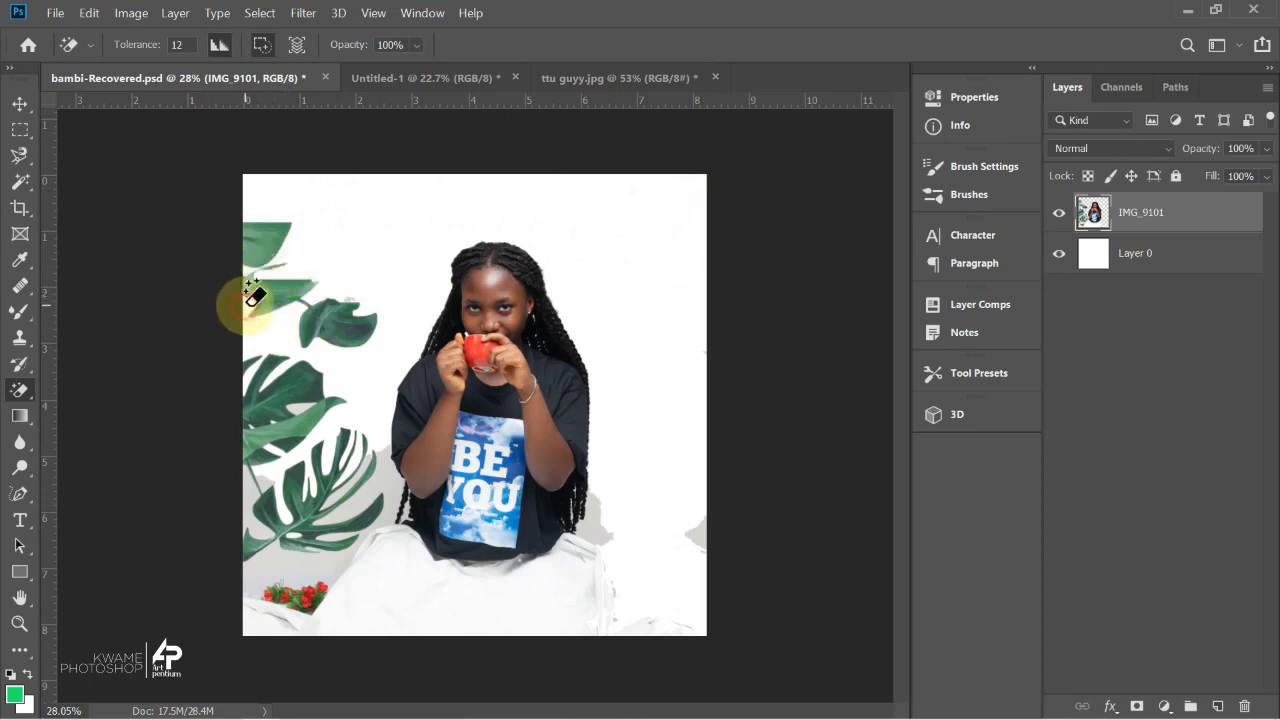
left_click(697, 539)
left_click(593, 530)
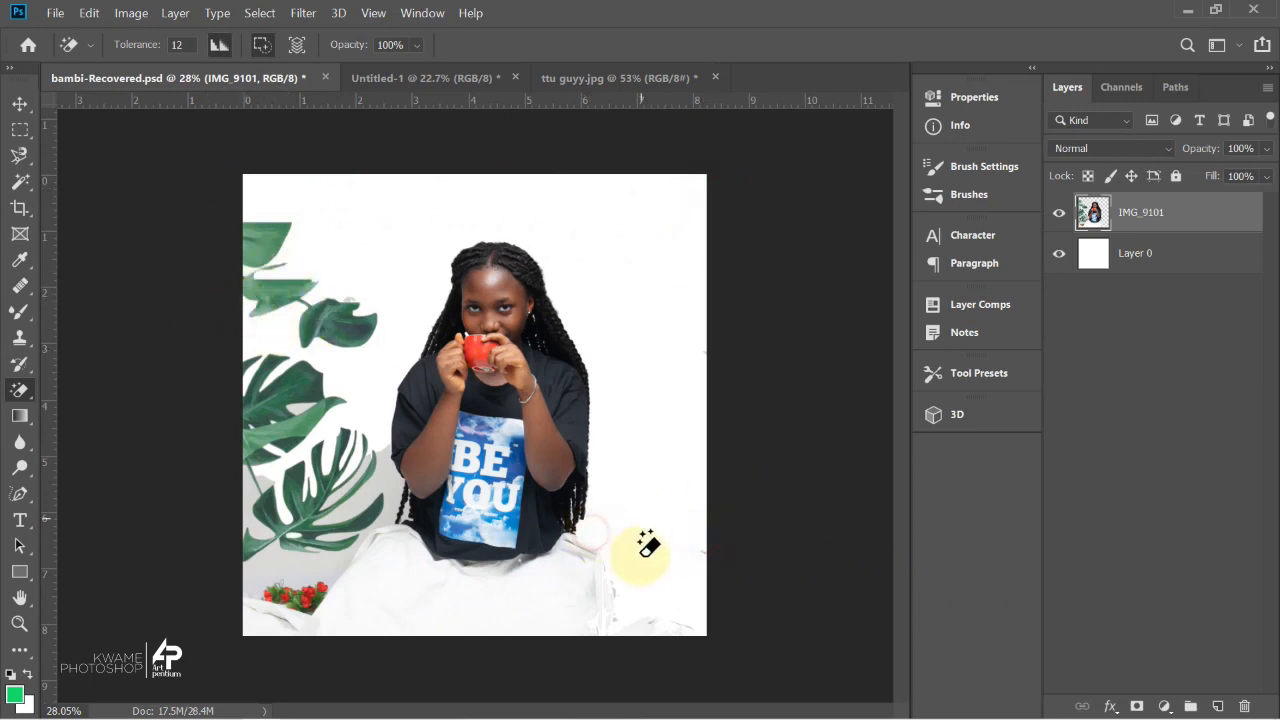
left_click(269, 571)
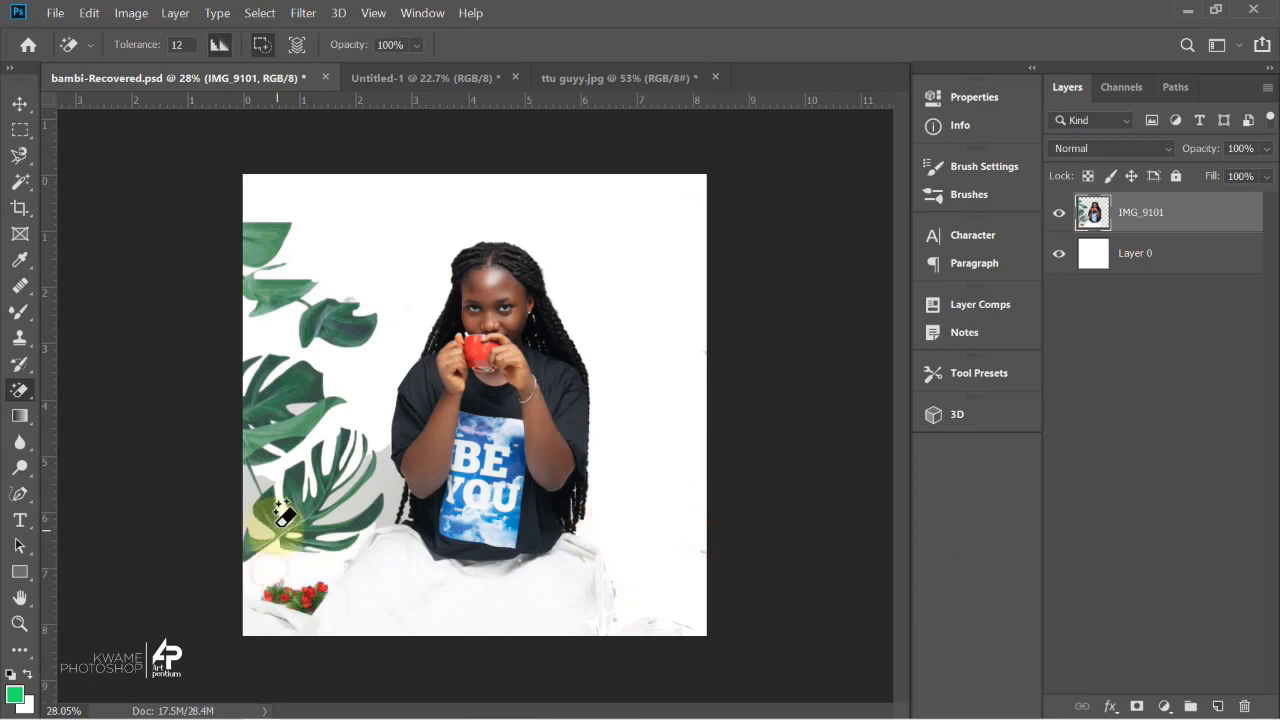
left_click(366, 468)
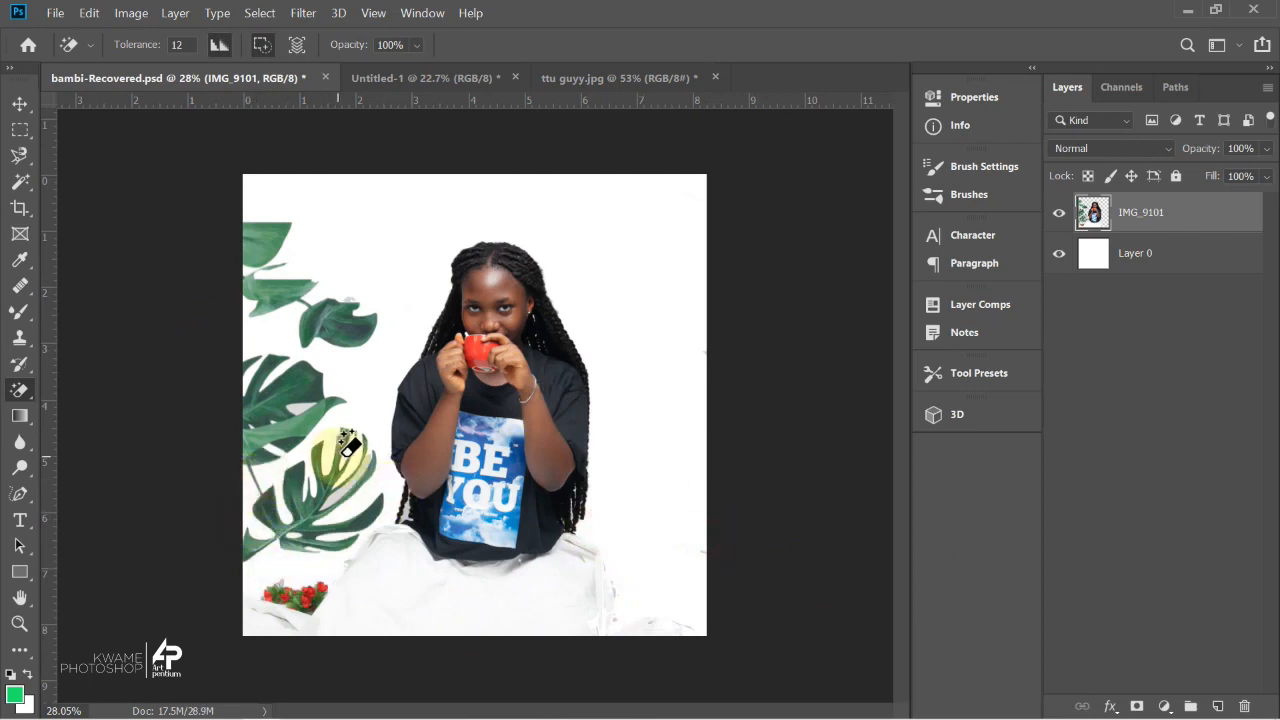
Undo the repeated Magic Eraser removals to bring back the whole grey backdrop.
key("ctrl+z")
key("ctrl+z")
key("ctrl+z")
key("ctrl+z")
key("ctrl+z")
key("ctrl+z")
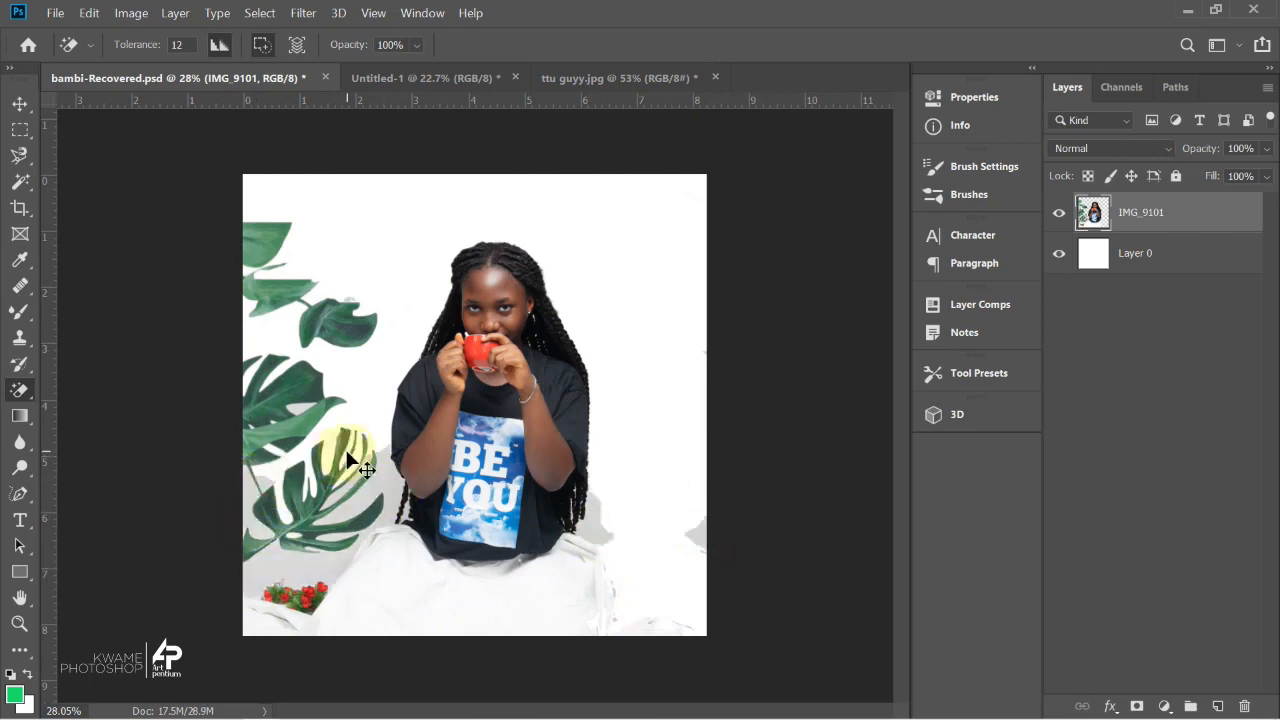
key("ctrl+z")
key("ctrl+z")
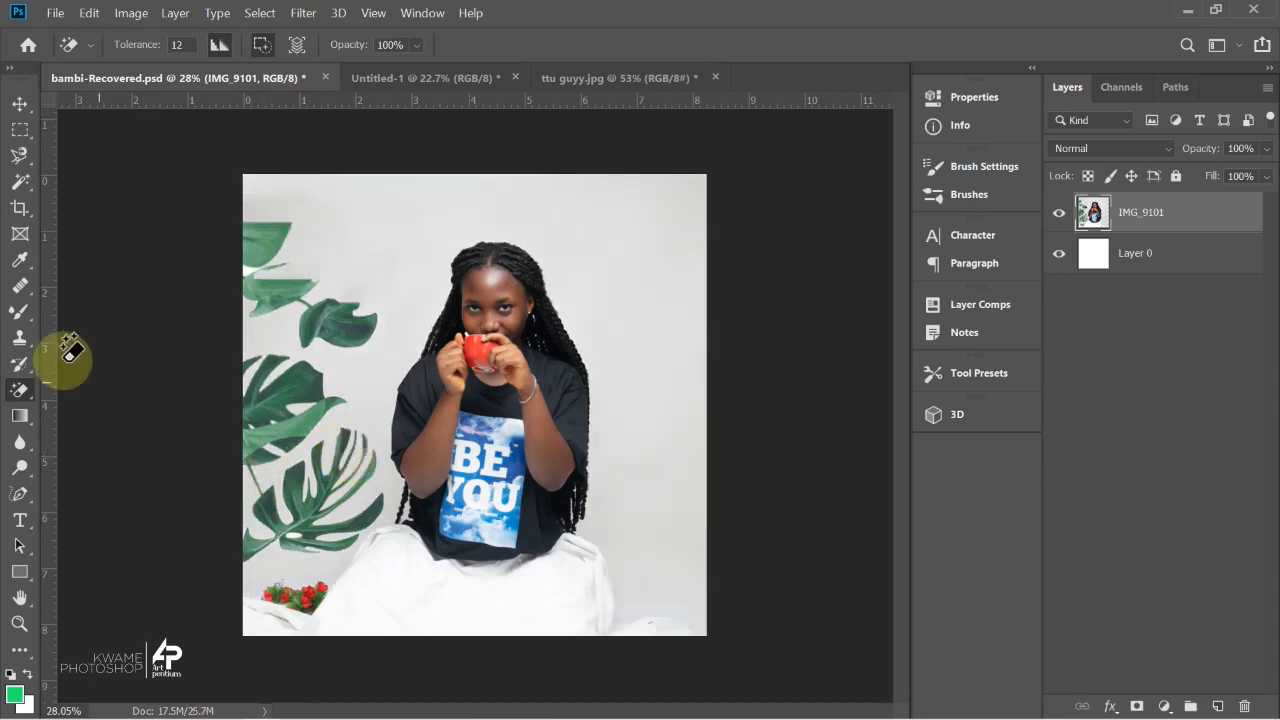
Add a new layer above IMG_9101 and fill it with a horizontal green-to-white Foreground to Background gradient.
left_click(21, 416)
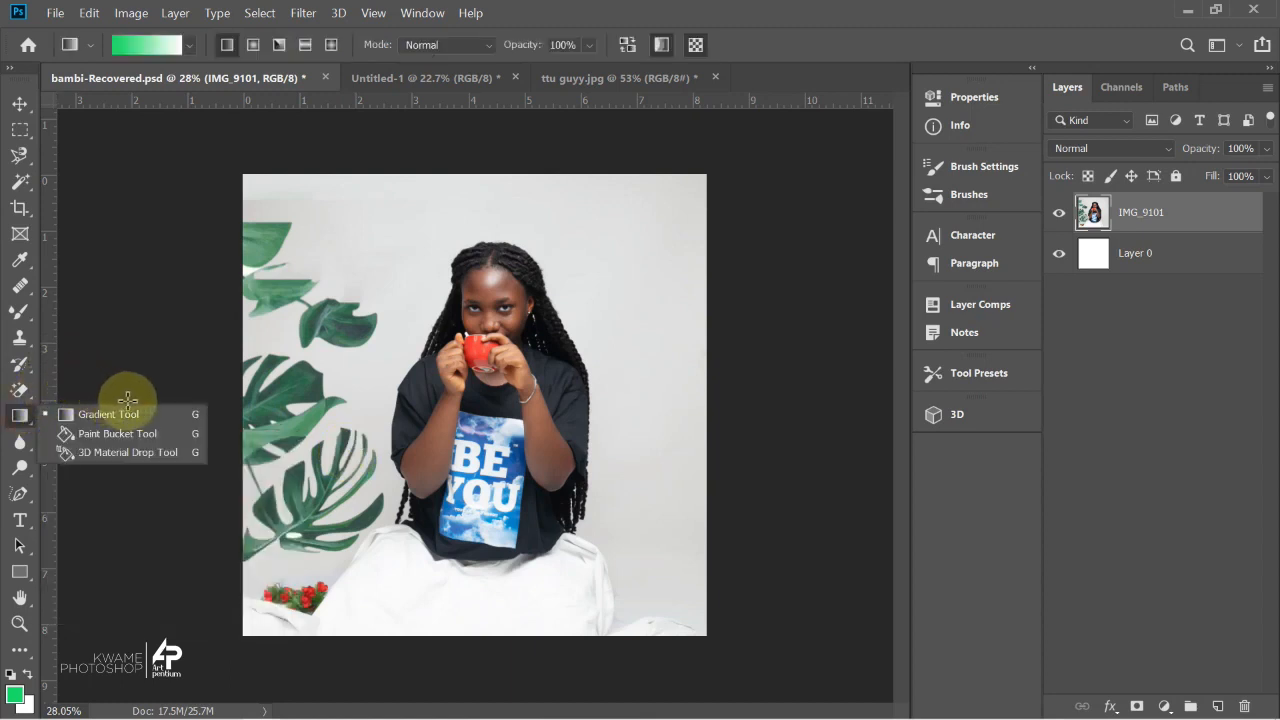
left_click(796, 9)
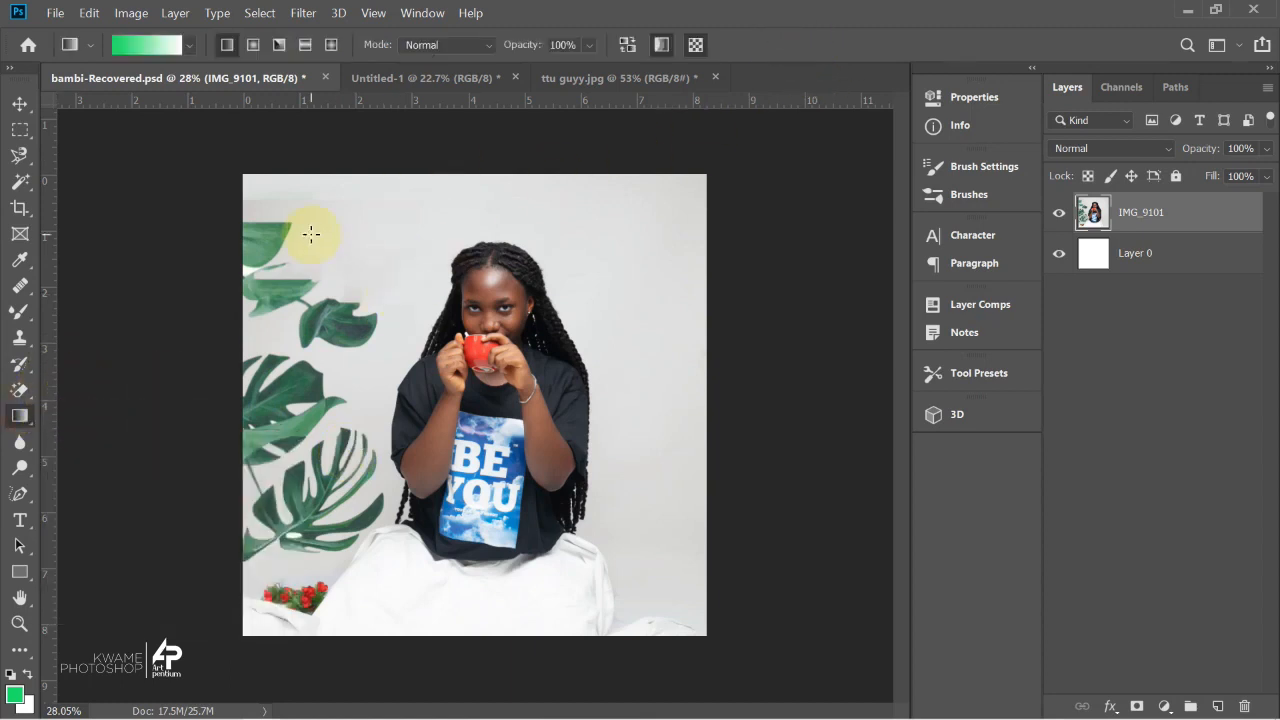
left_click(1218, 706)
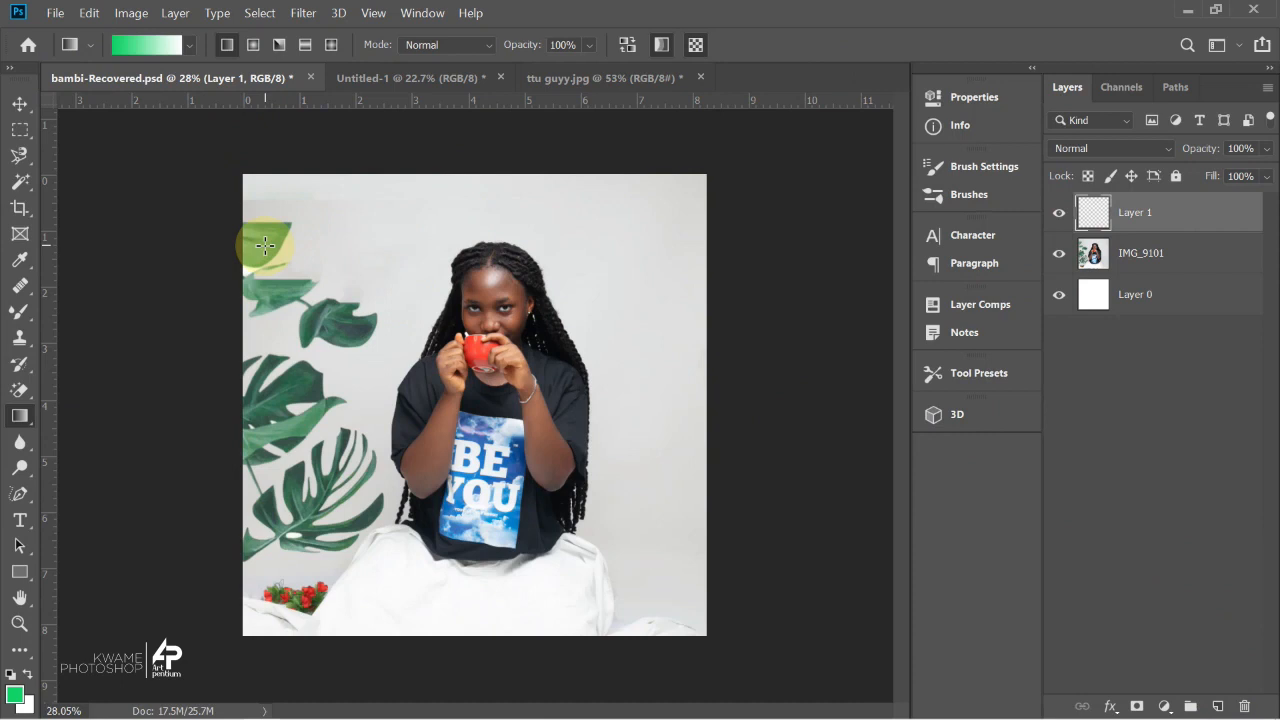
left_click(140, 43)
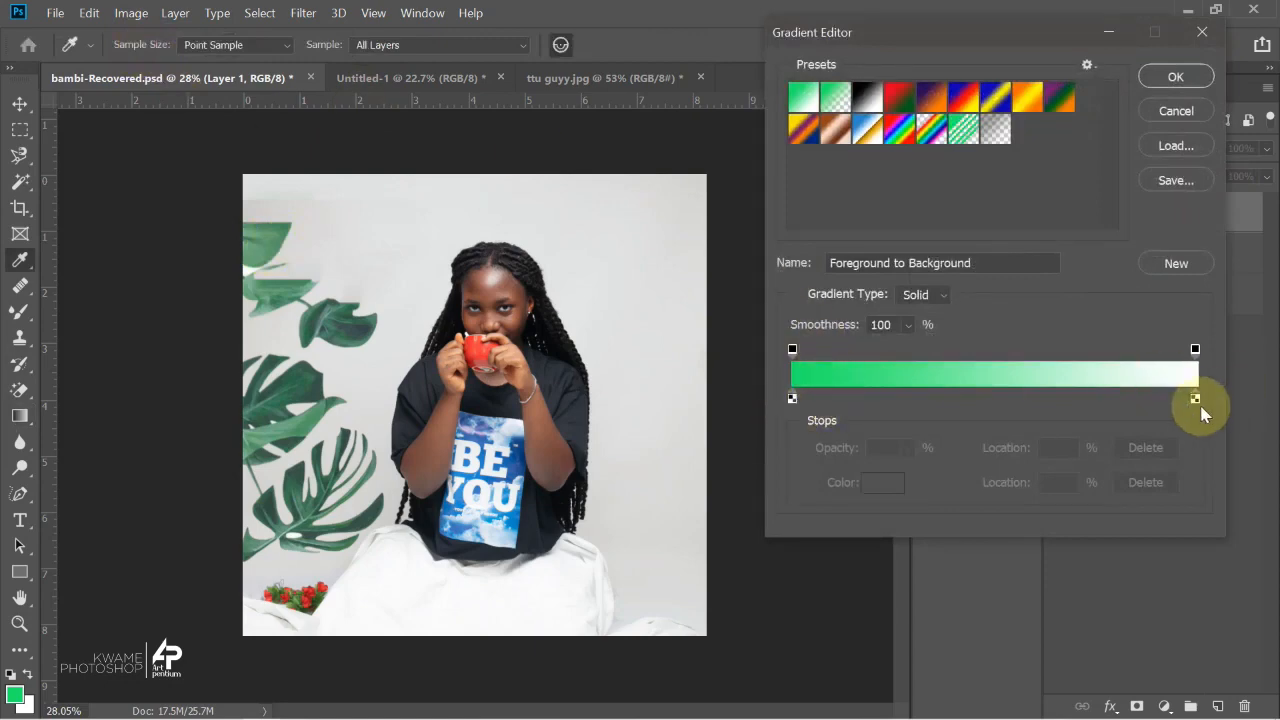
left_click(1175, 77)
left_click_drag(228, 324, 676, 330)
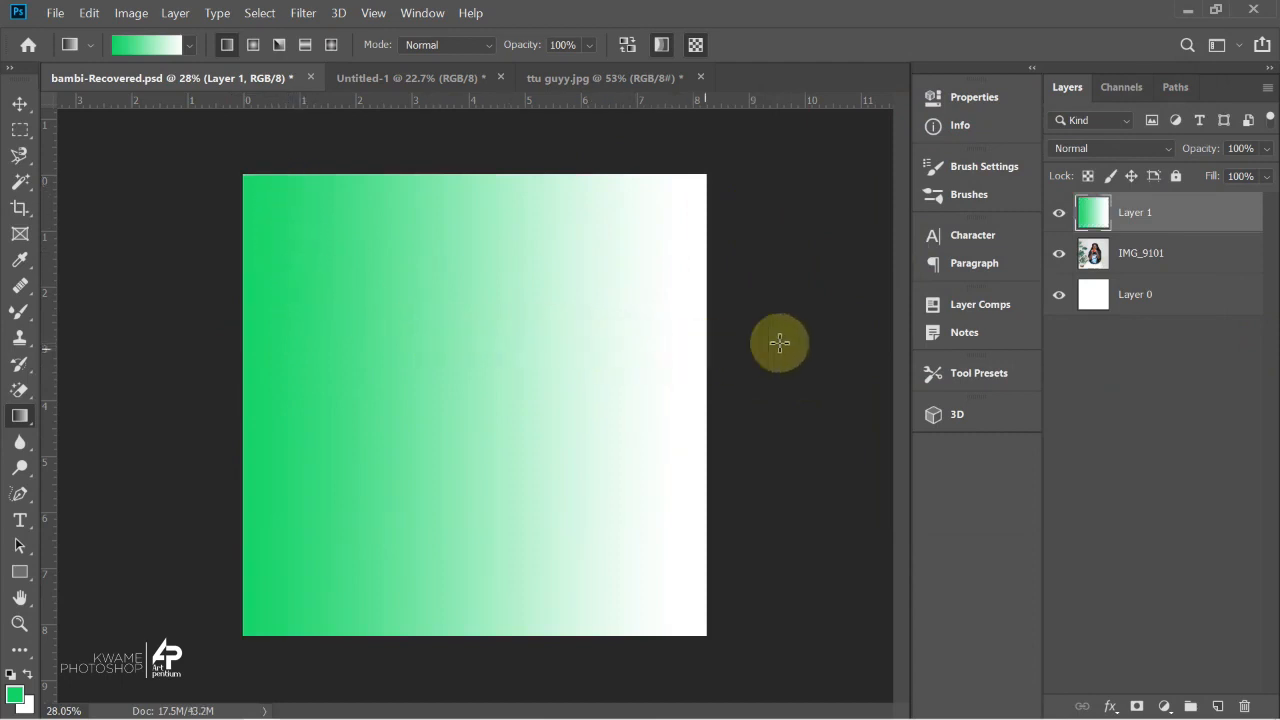
Preview blend modes such as Lighten on the green-to-white gradient layer, leaving it at Normal.
left_click(1059, 254)
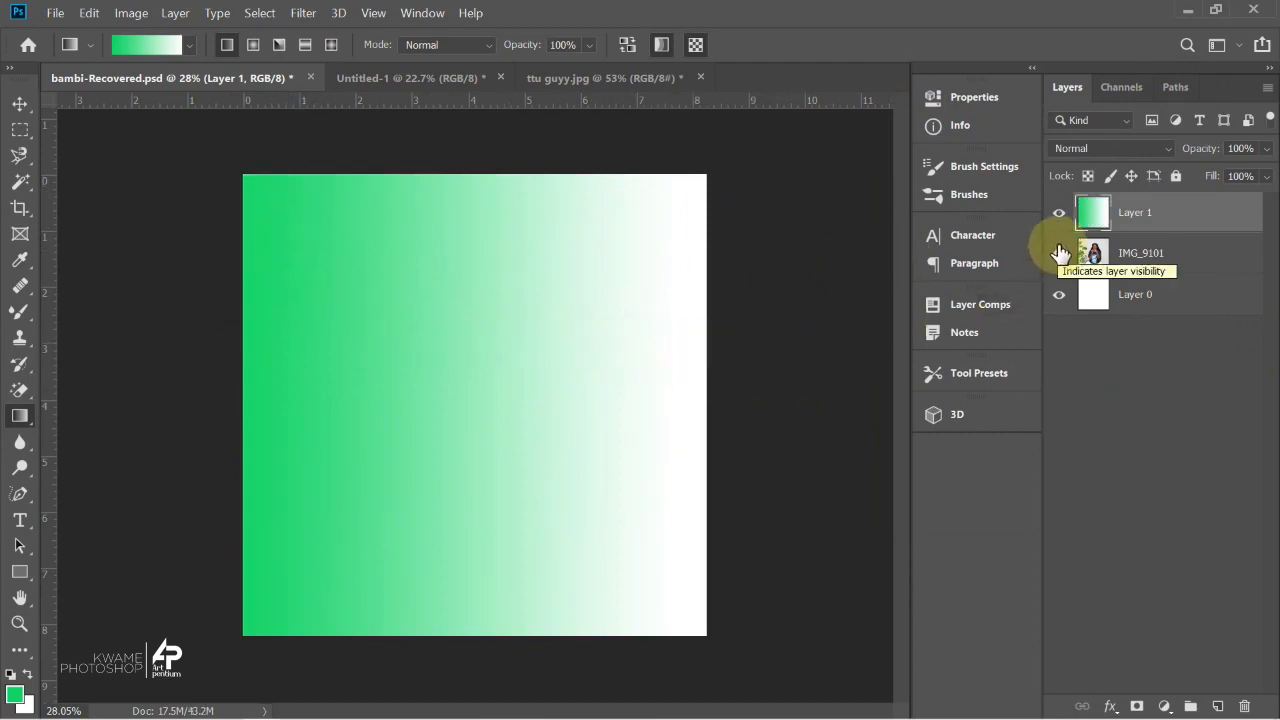
left_click(1102, 149)
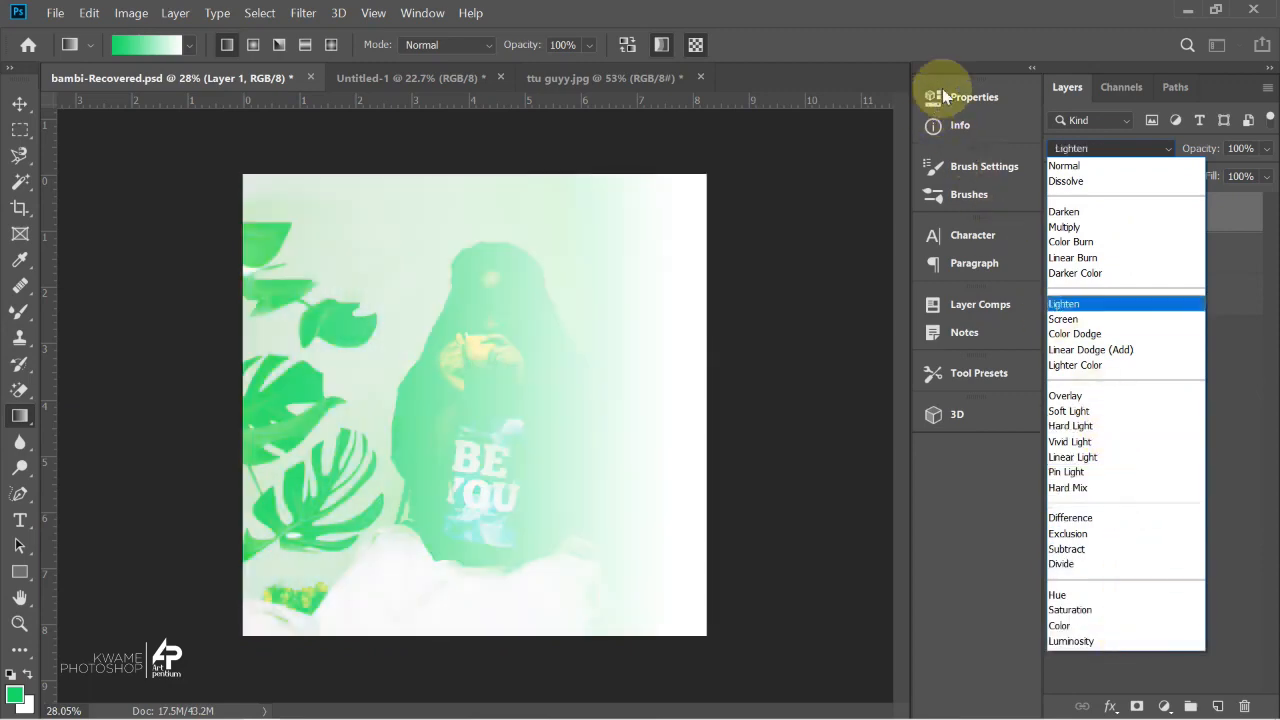
left_click(883, 48)
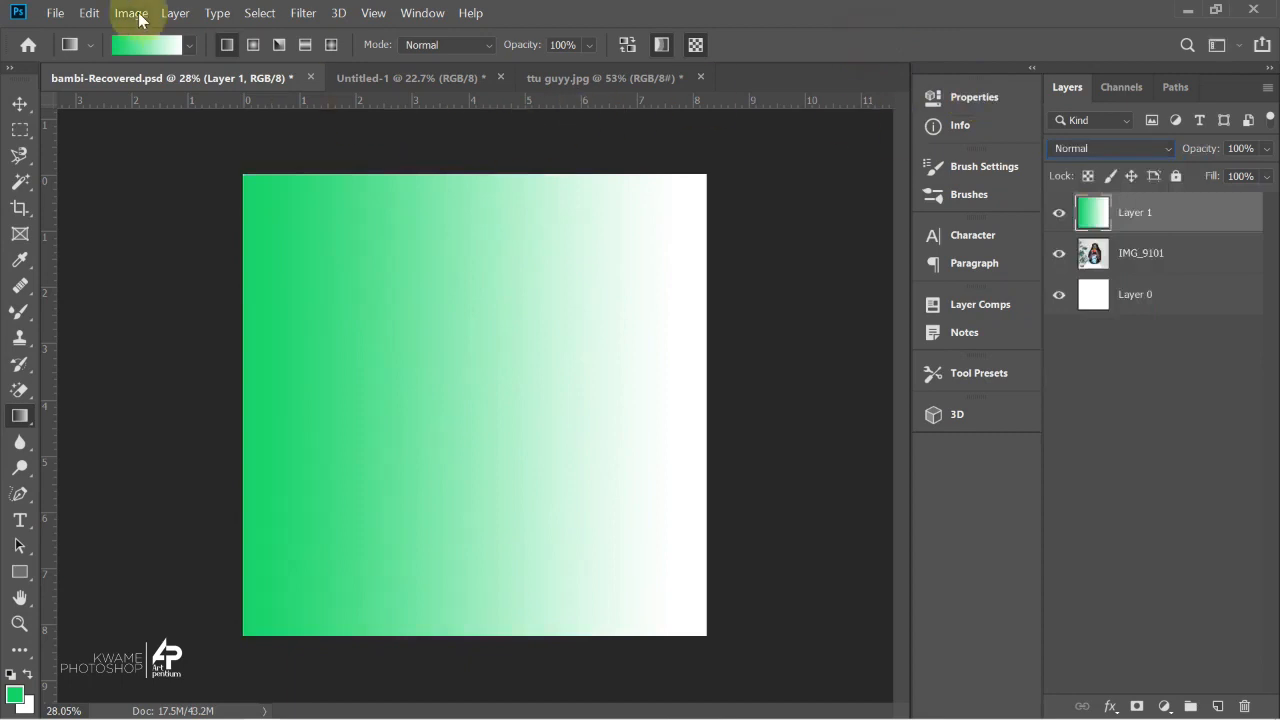
Redraw the layer's gradient from left to right with the Violet, Orange preset and set its blend mode to Color.
left_click(137, 43)
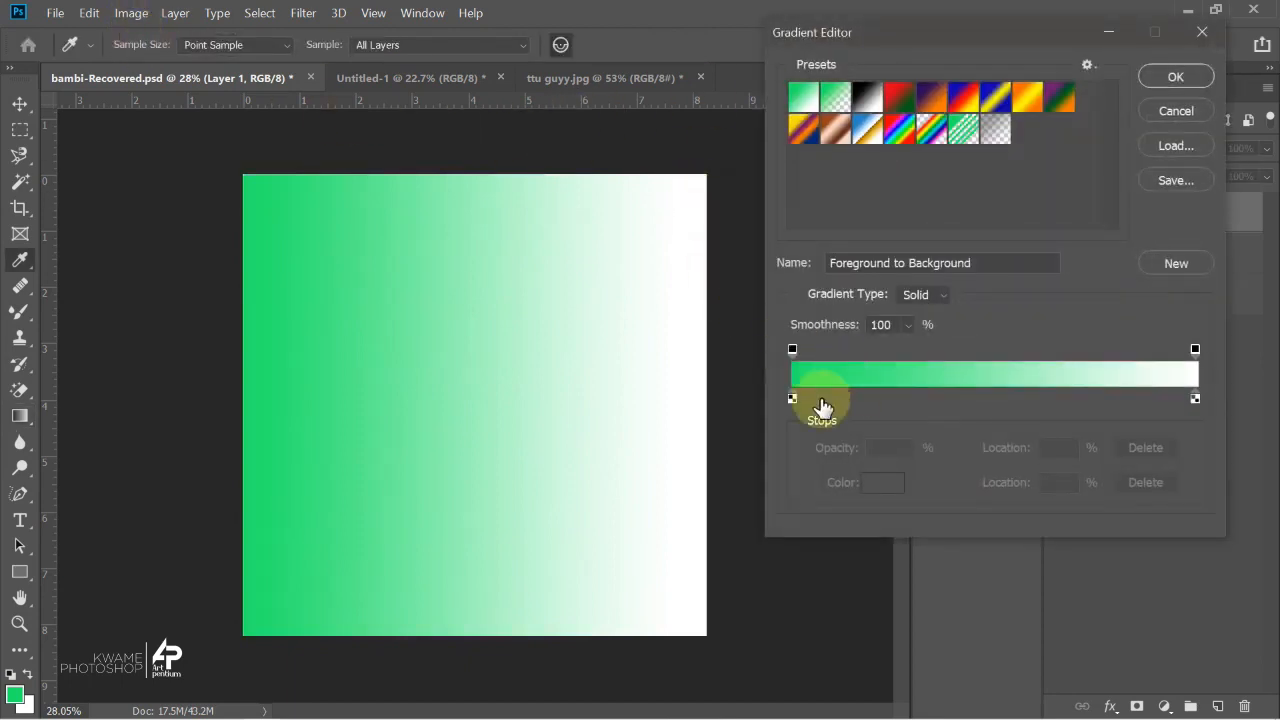
left_click(899, 97)
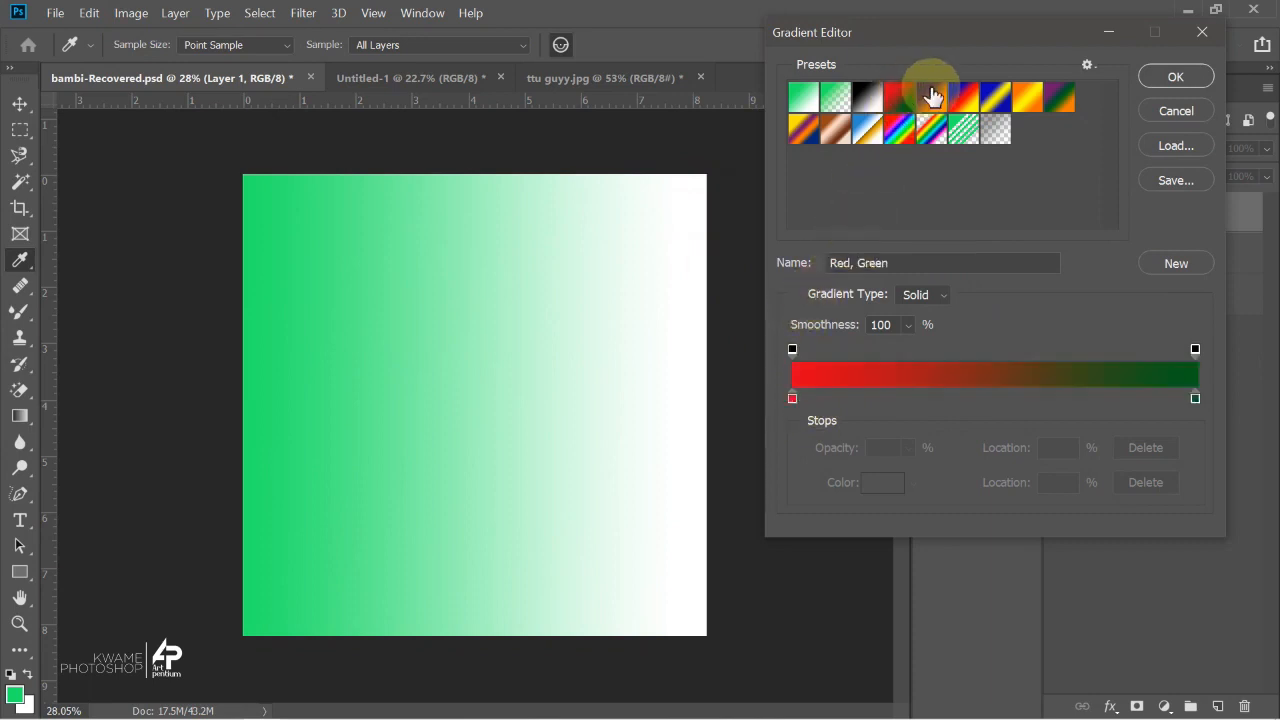
left_click(931, 96)
left_click(960, 95)
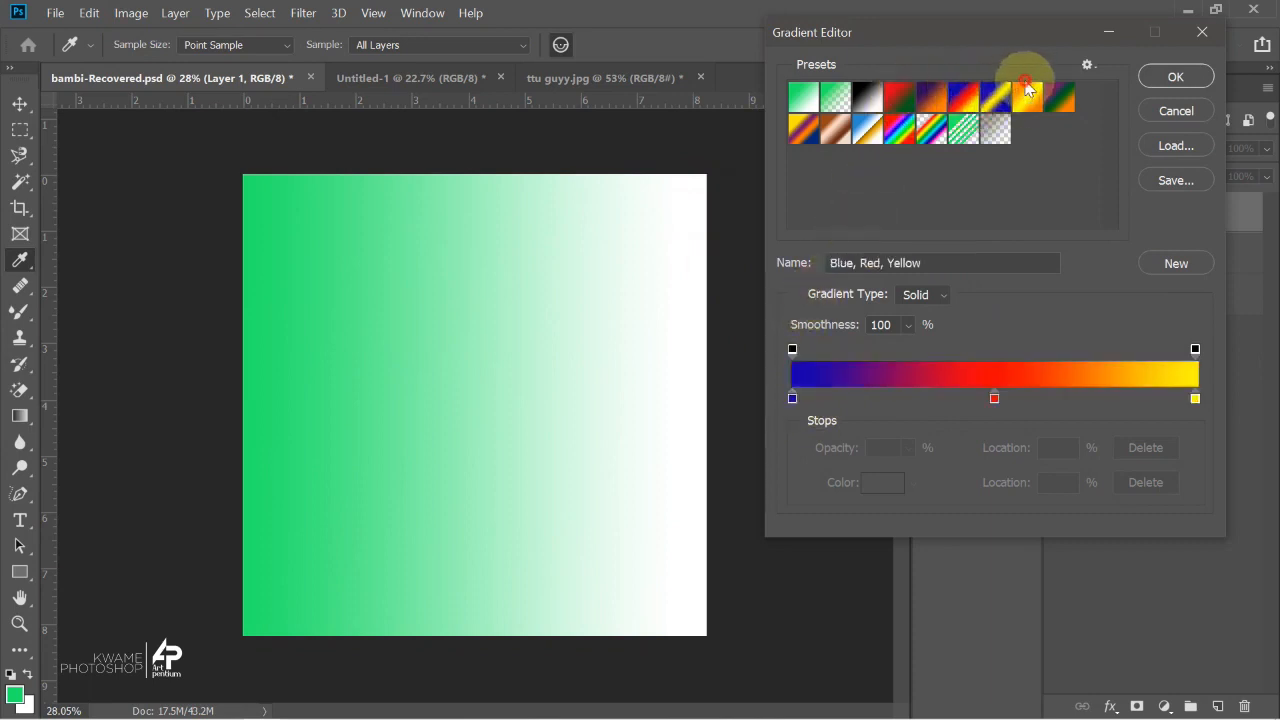
left_click(930, 104)
left_click(1150, 76)
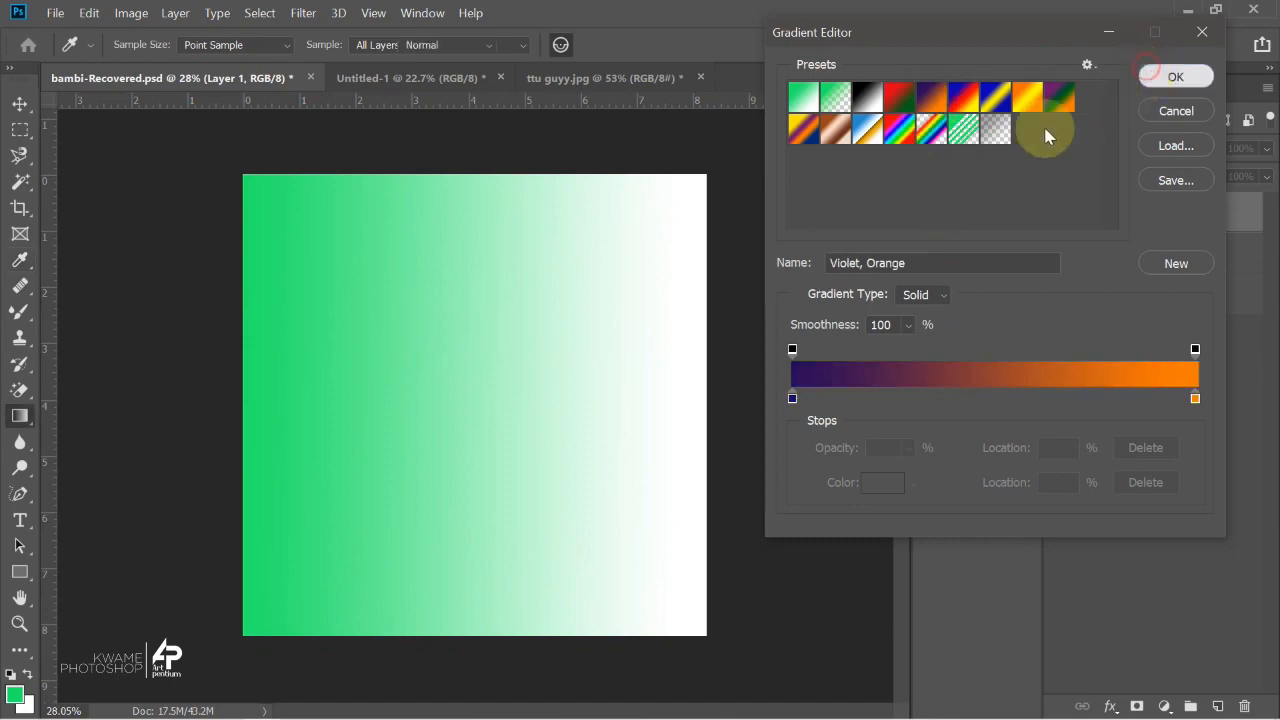
left_click_drag(183, 374, 539, 352)
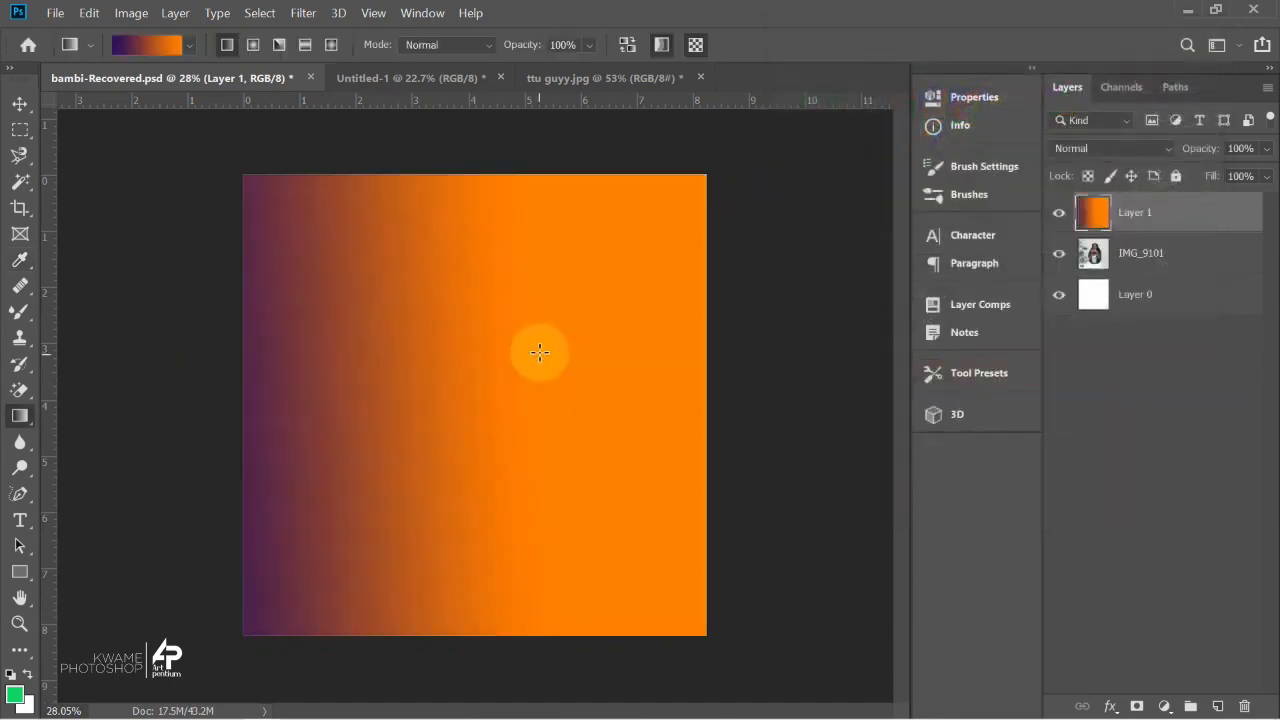
left_click(1134, 148)
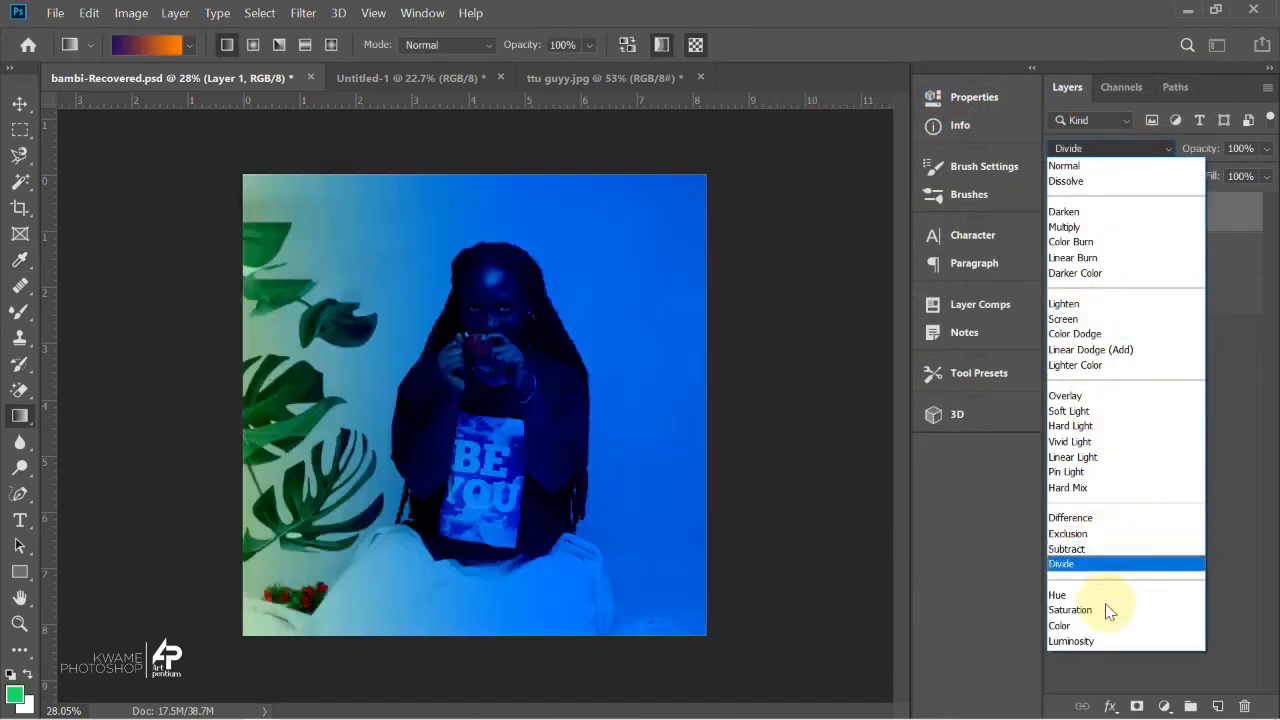
left_click(1090, 625)
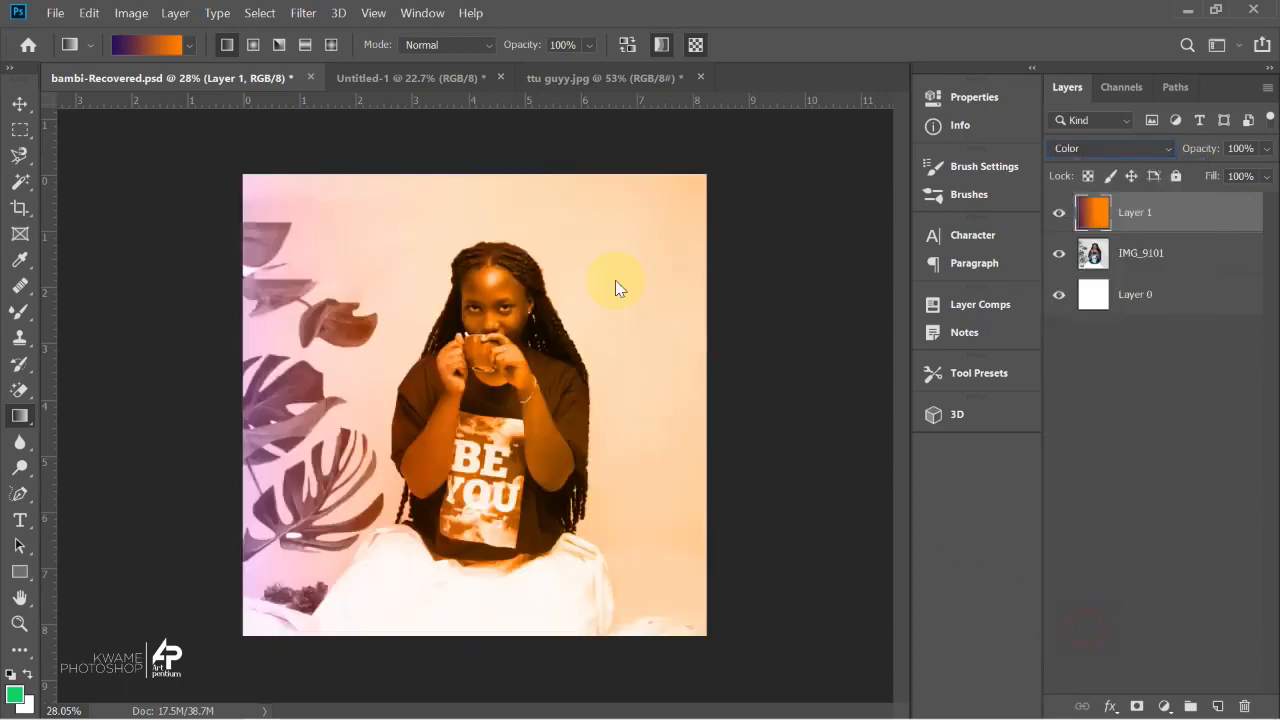
Recolour the violet starting stop of the Violet, Orange gradient to a brighter blue-violet.
left_click(130, 46)
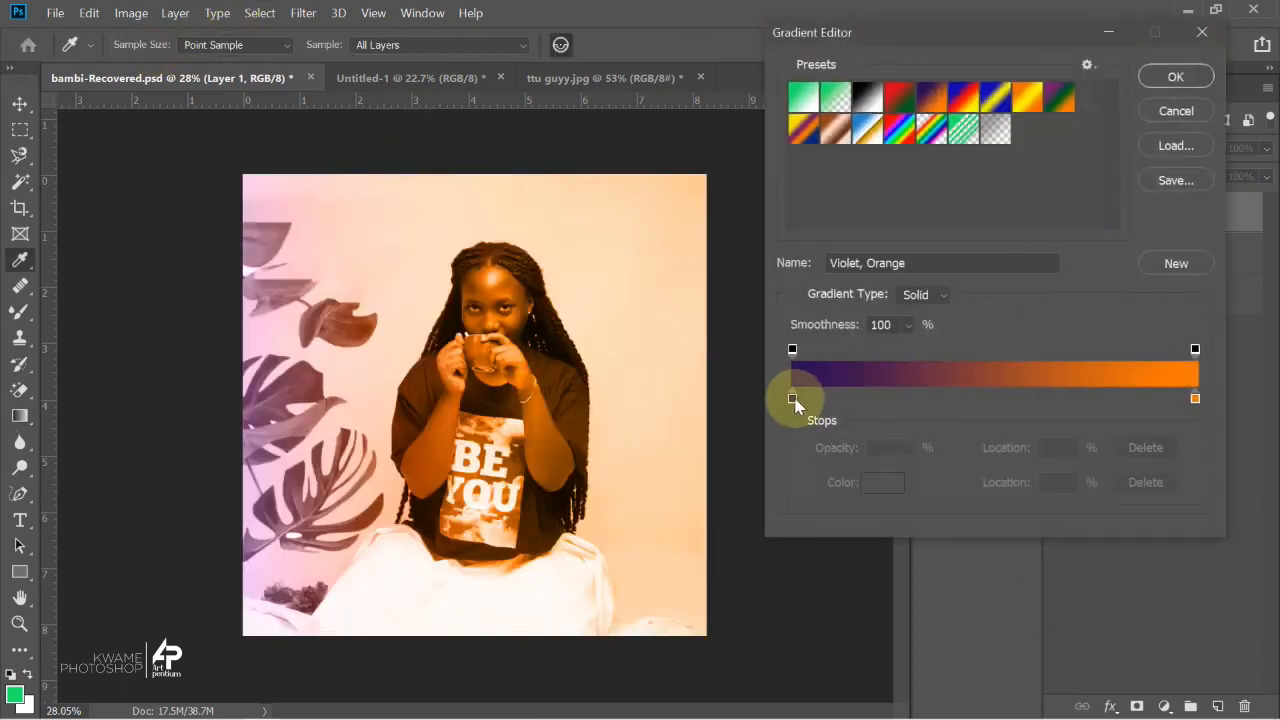
left_click(793, 398)
left_click(880, 484)
left_click(899, 212)
left_click_drag(899, 212, 938, 176)
left_click(1142, 130)
Change the gradient's orange end stop at 100% to dark green.
left_click(1194, 398)
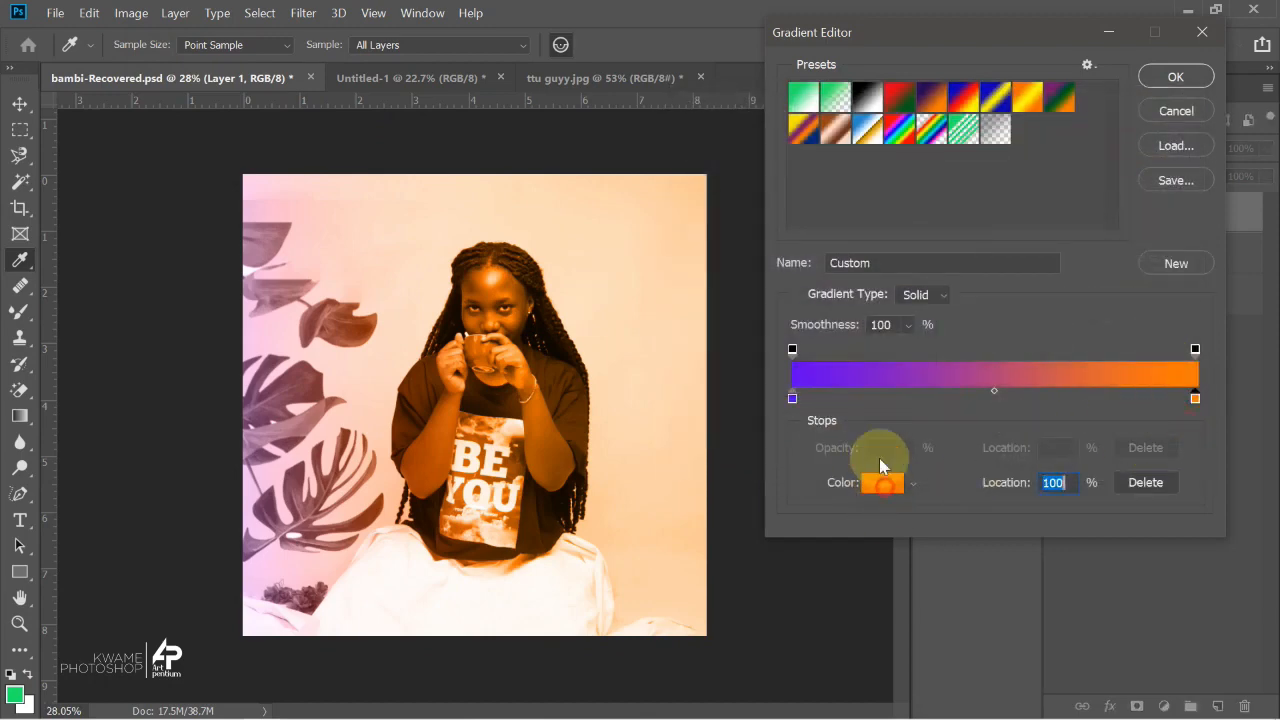
left_click(882, 483)
left_click(935, 292)
left_click(957, 250)
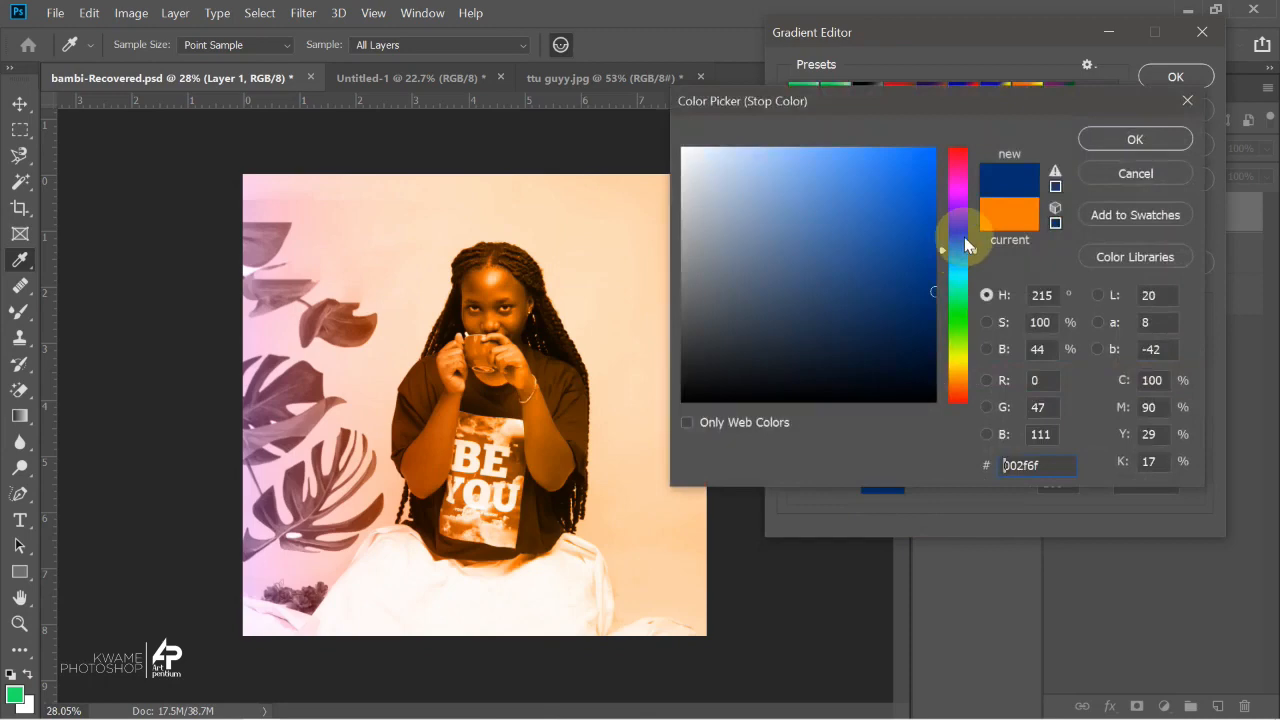
left_click(957, 325)
left_click(1130, 139)
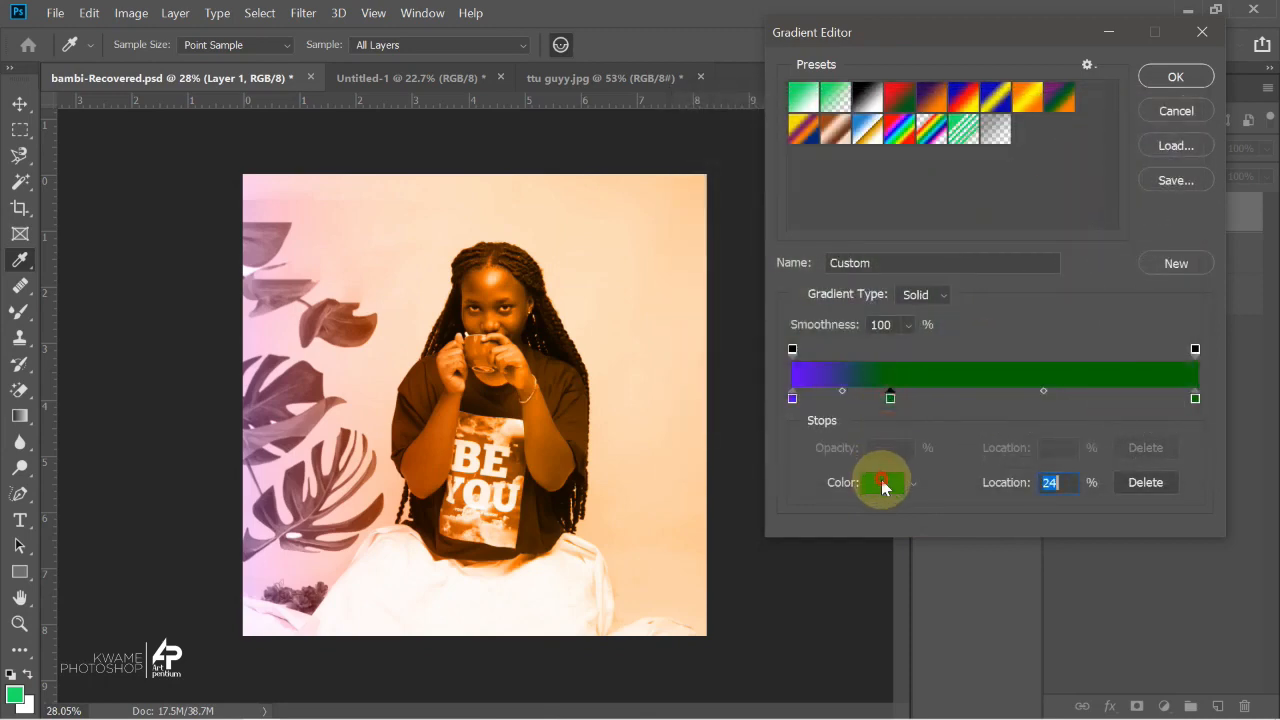
Set the gradient's colour stop at 24% to dark purple, 6e006f.
left_click(882, 484)
left_click(957, 196)
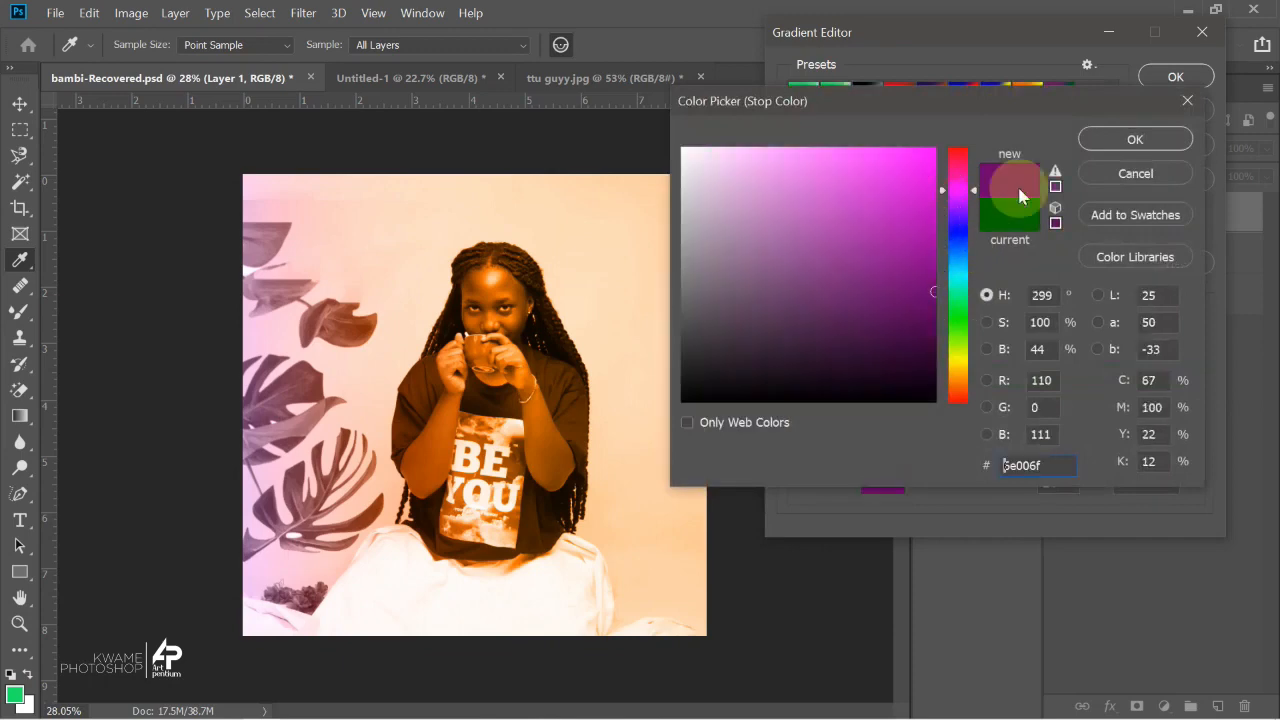
left_click(1133, 139)
Add a yellow colour stop at 74% and accept the custom gradient.
left_click(1091, 398)
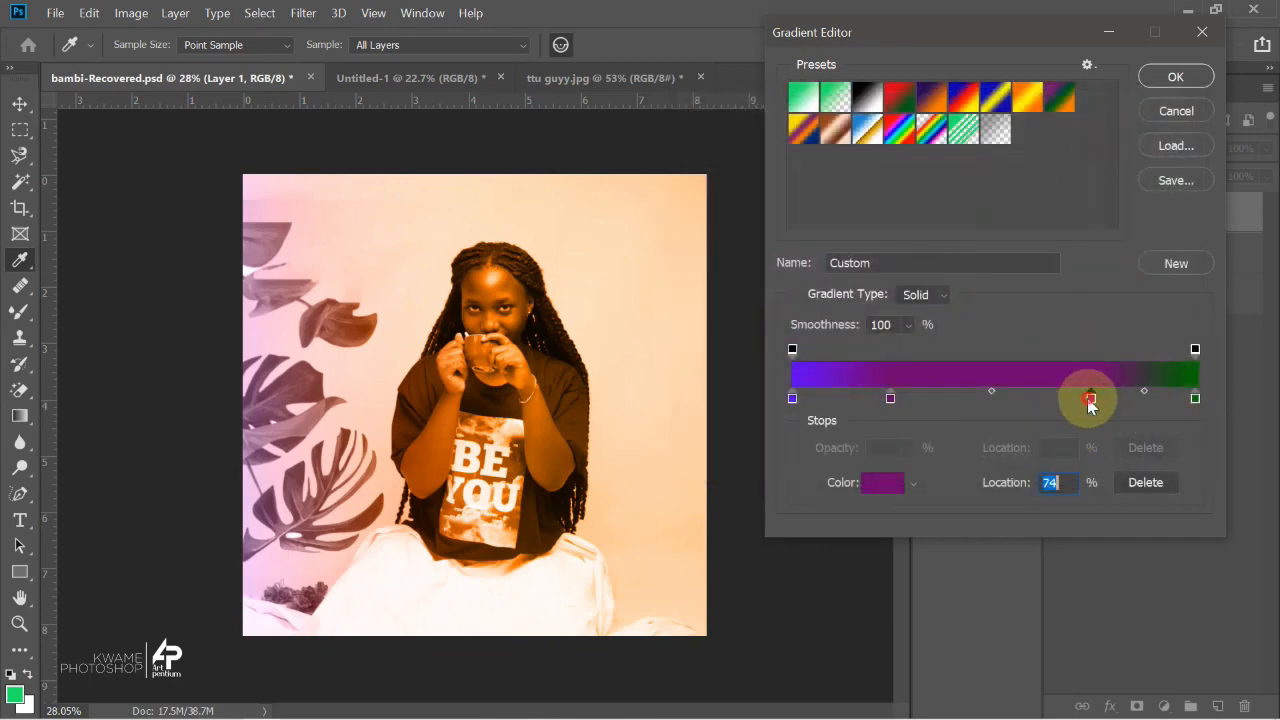
left_click(888, 484)
left_click(957, 364)
left_click(912, 240)
left_click(1134, 136)
left_click(1175, 77)
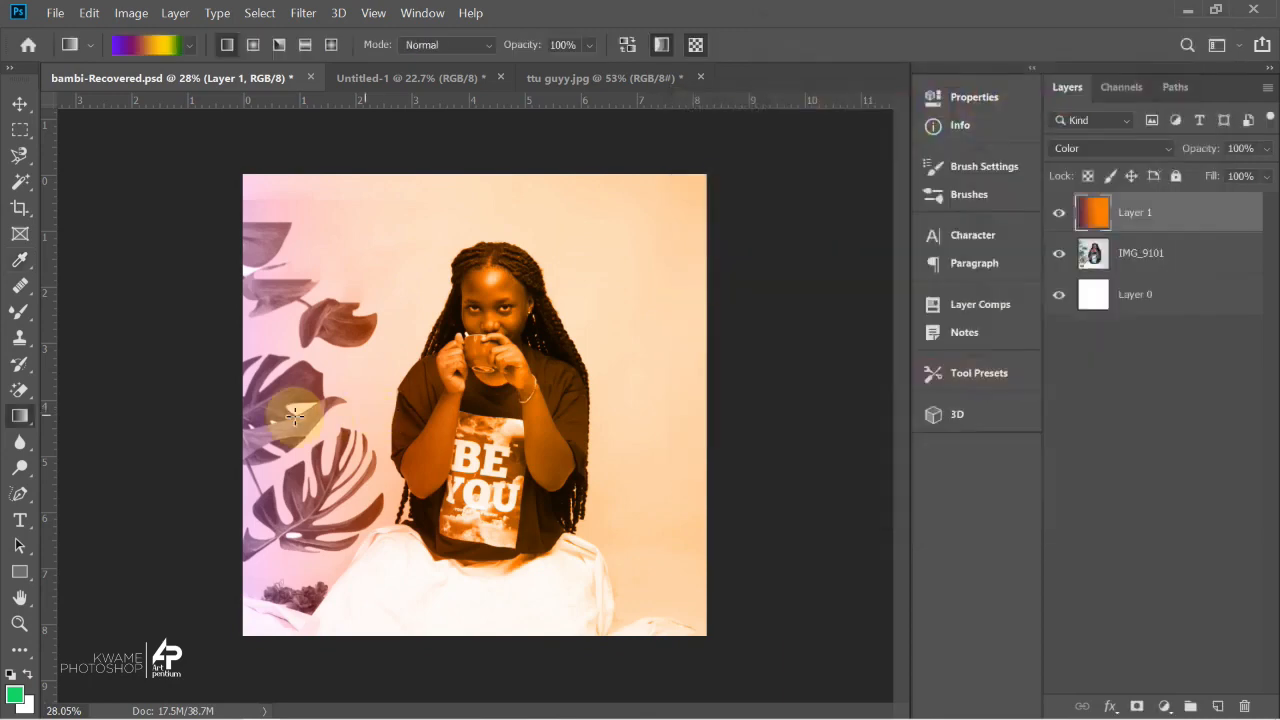
Draw the custom gradient diagonally across Layer 1 and set the layer's blend mode to Luminosity.
left_click_drag(191, 412, 565, 322)
left_click(1140, 150)
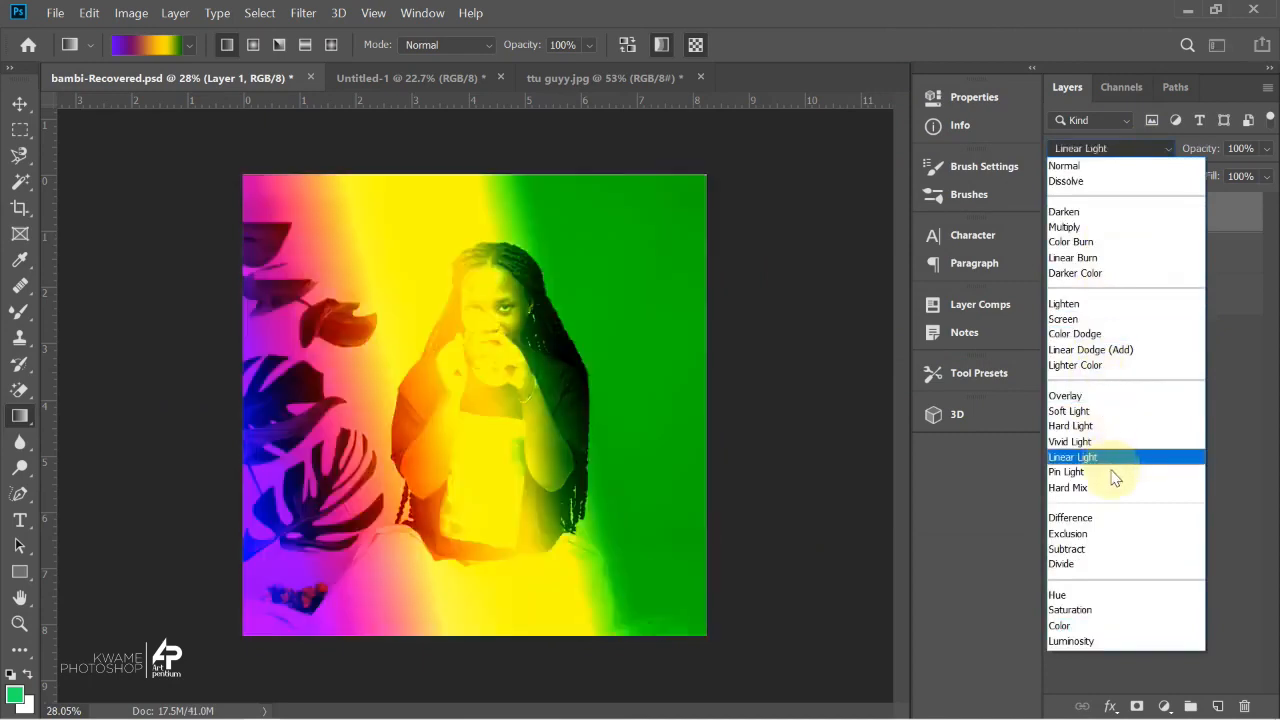
left_click(1083, 640)
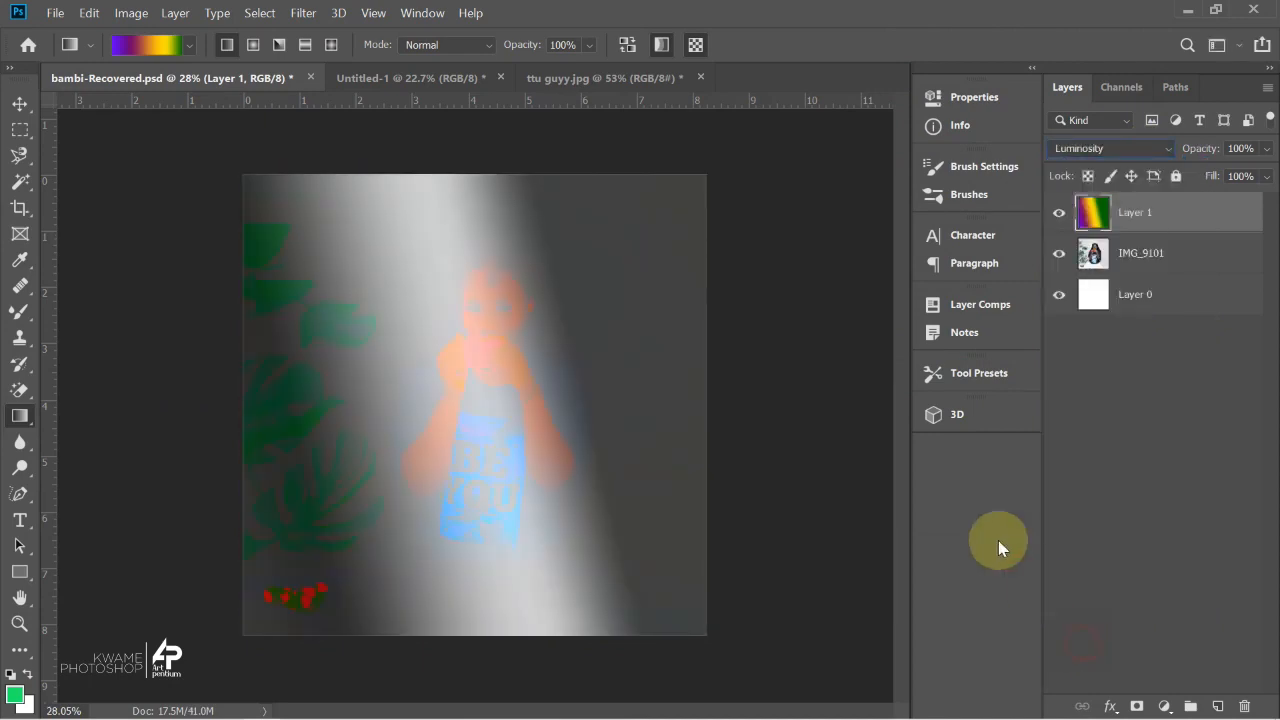
Delete the Luminosity gradient layer and fill the IMG_9101 layer with the Red, Green preset gradient.
left_click(21, 108)
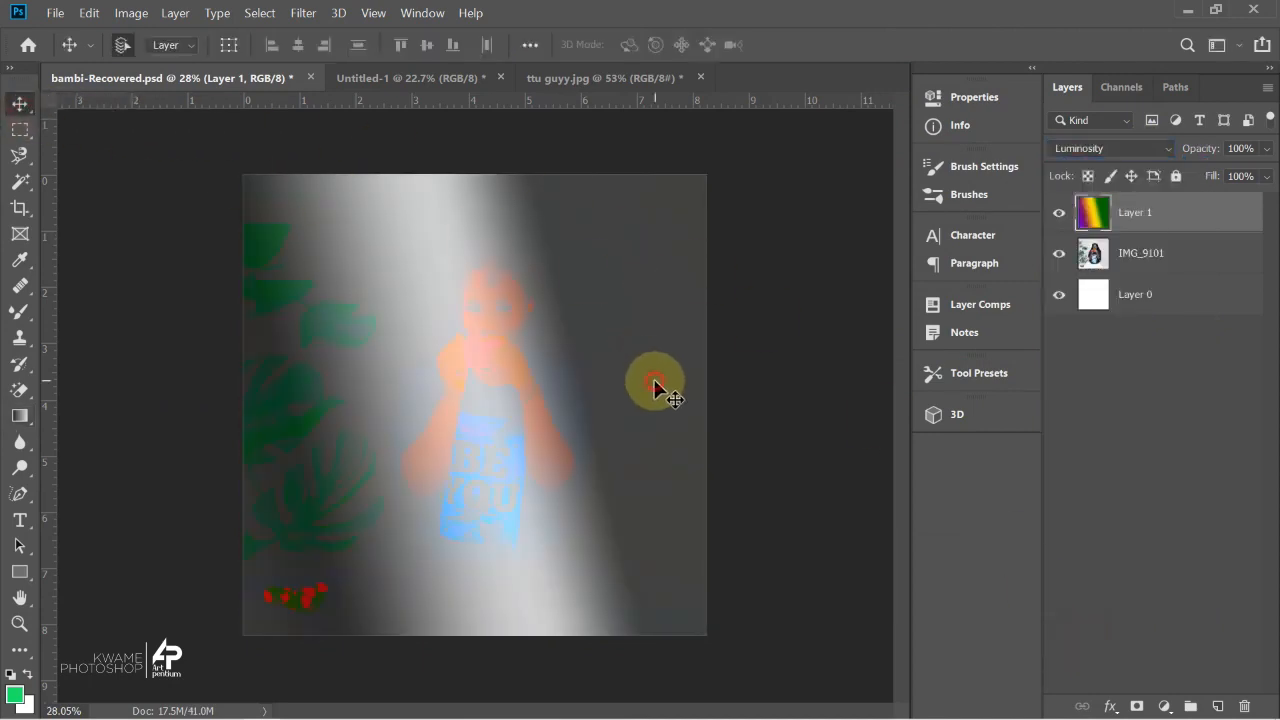
key("Delete")
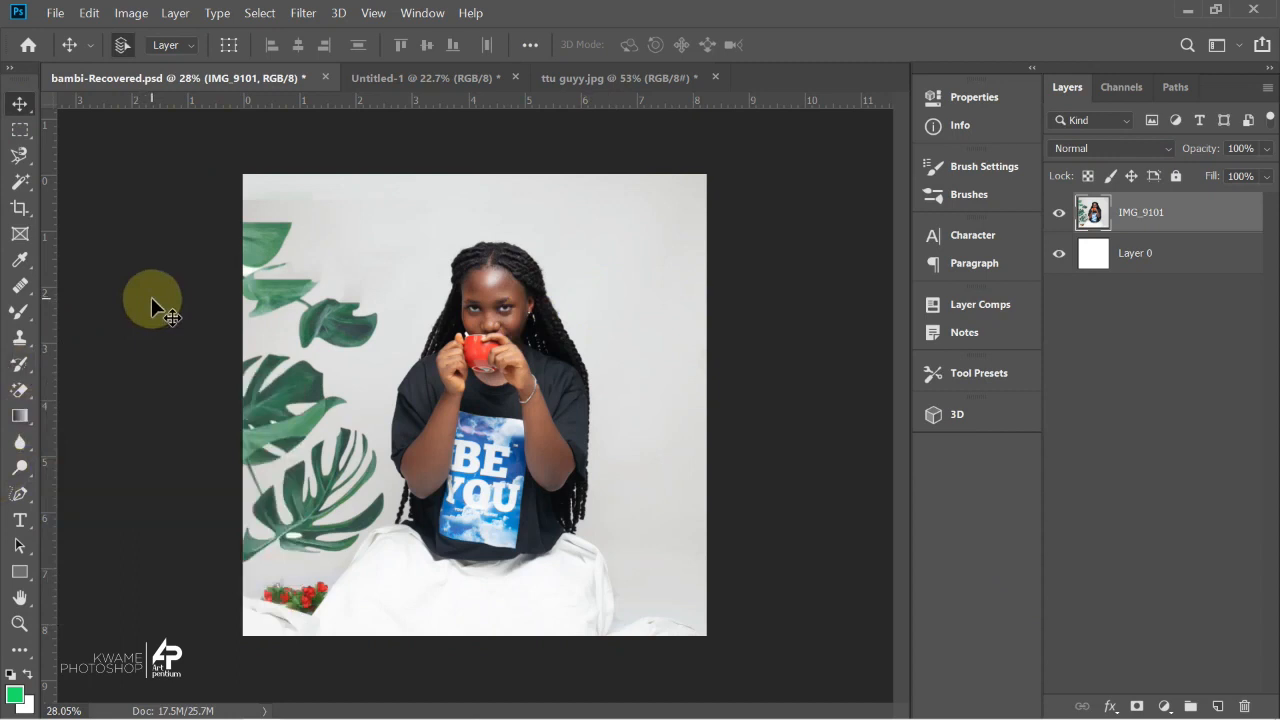
left_click(19, 416)
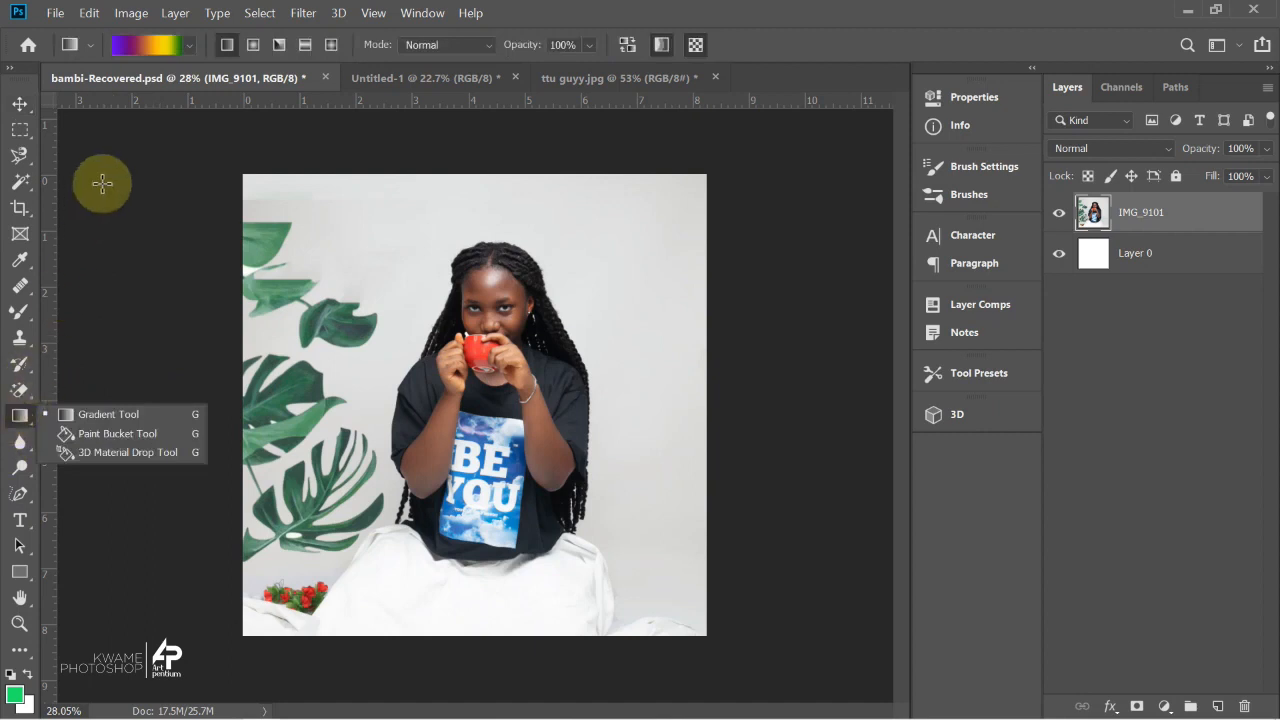
left_click(142, 45)
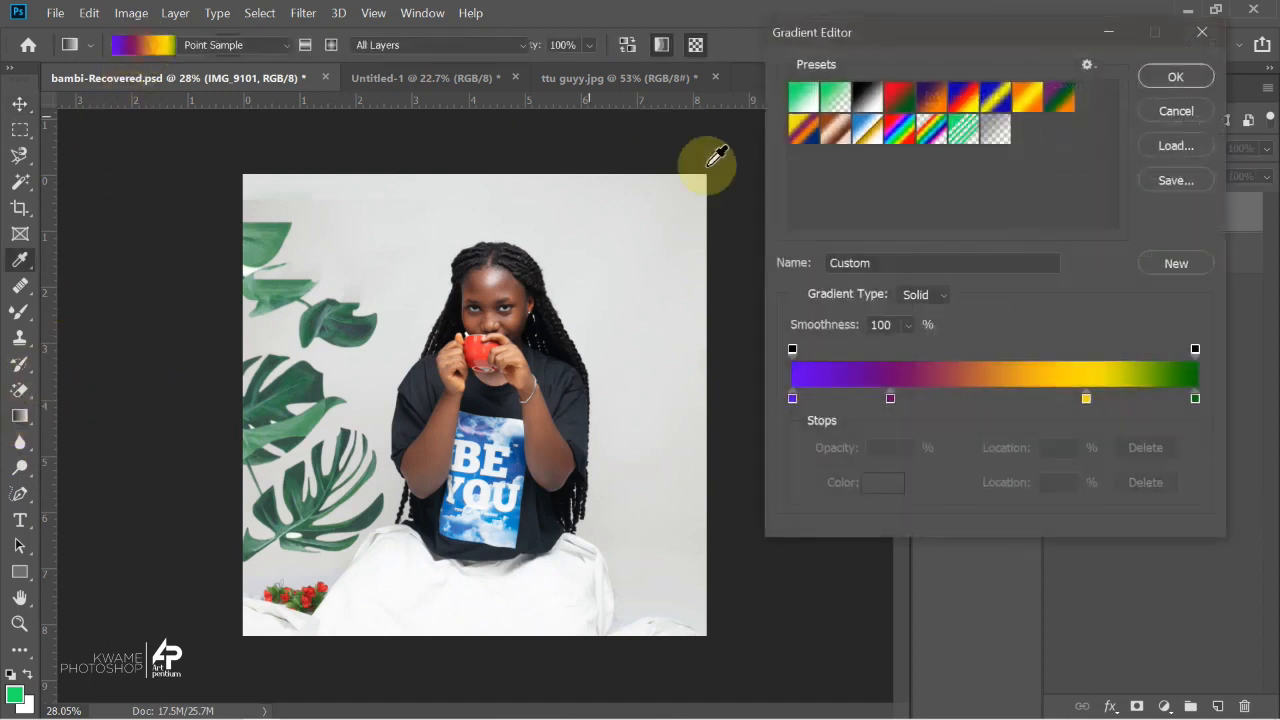
left_click(893, 97)
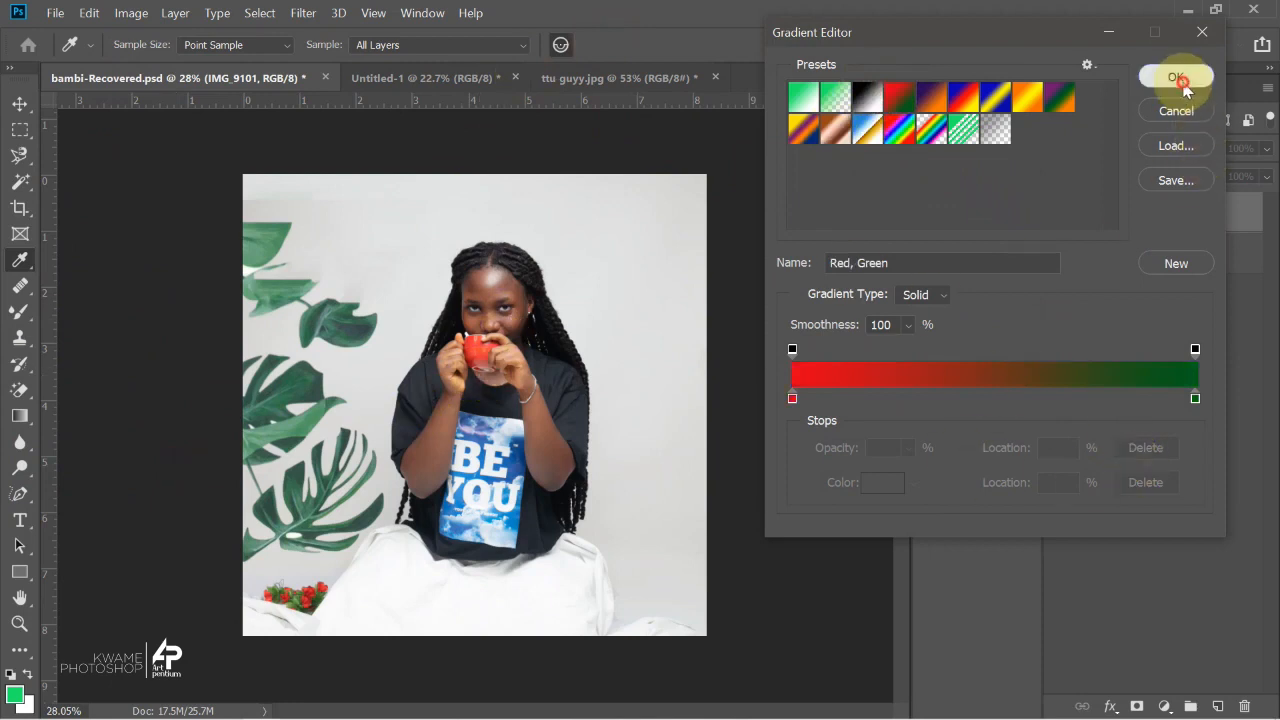
left_click(1176, 77)
left_click_drag(191, 478, 729, 260)
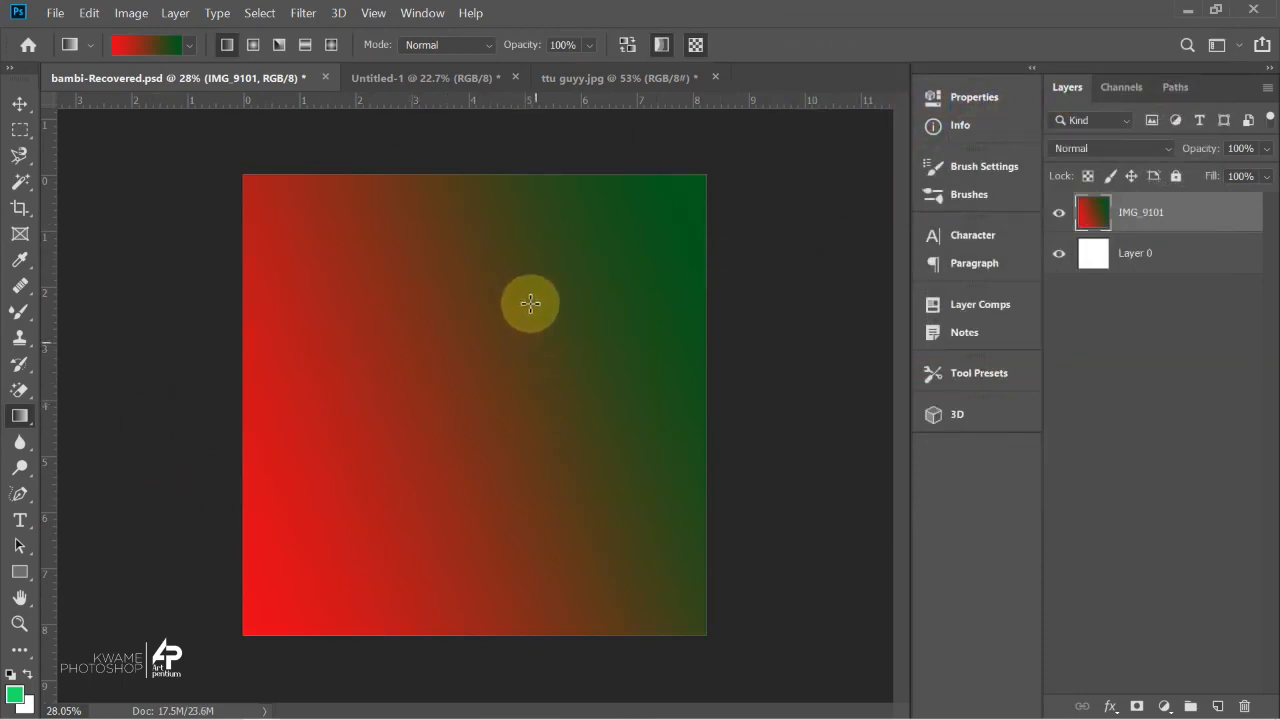
Try the Darken blend mode on the gradient-filled photo layer, and undo back to the state with the Luminosity gradient layer.
left_click(1150, 146)
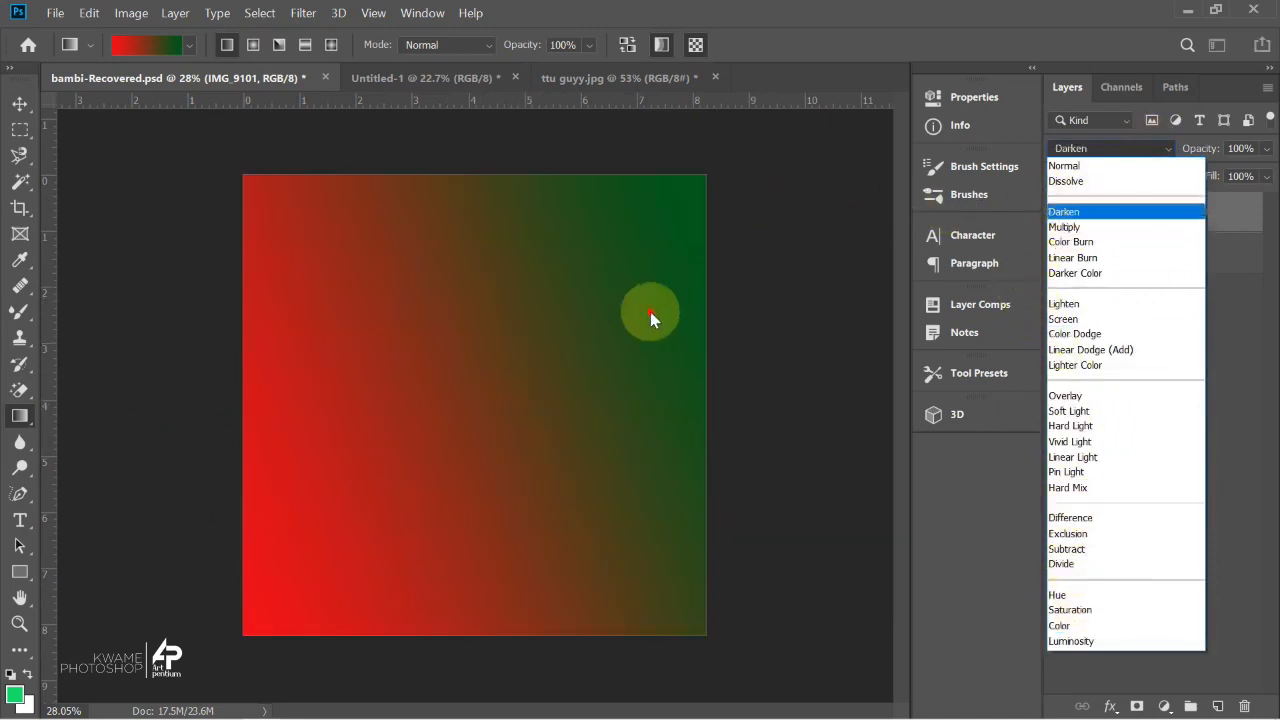
left_click(651, 318)
key("ctrl+z")
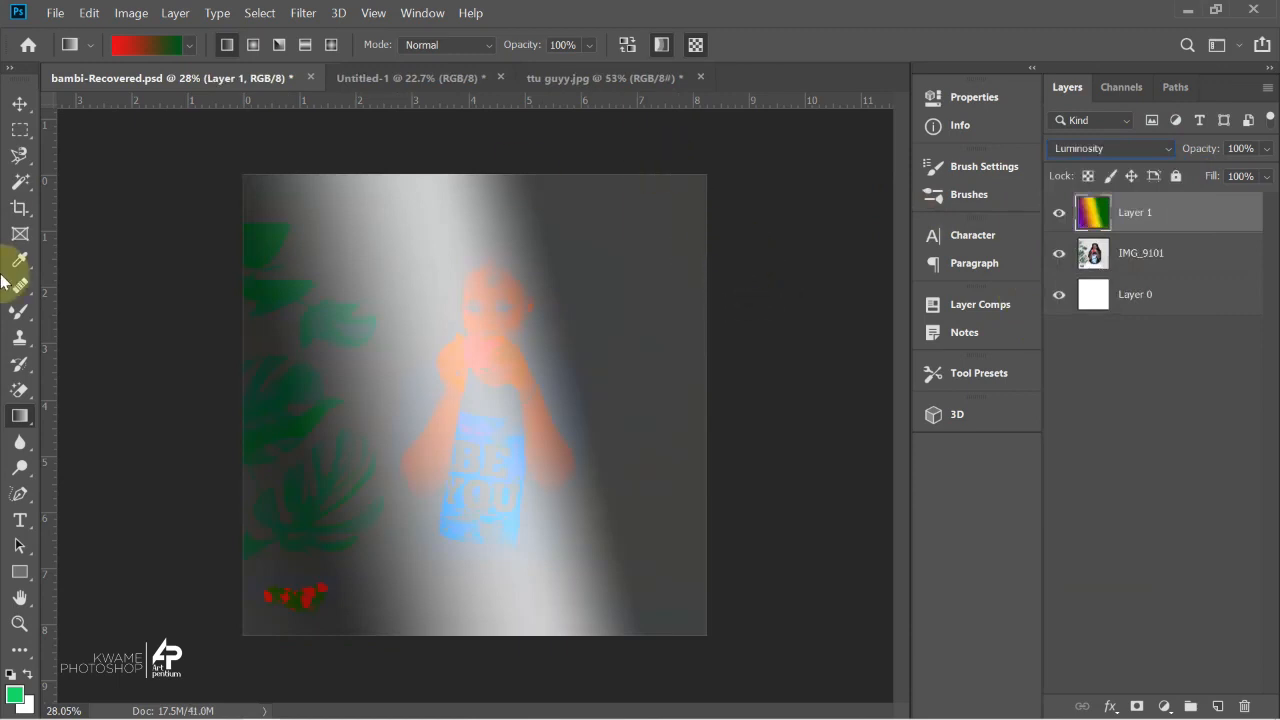
Delete the Luminosity gradient layer above the portrait.
left_click(17, 104)
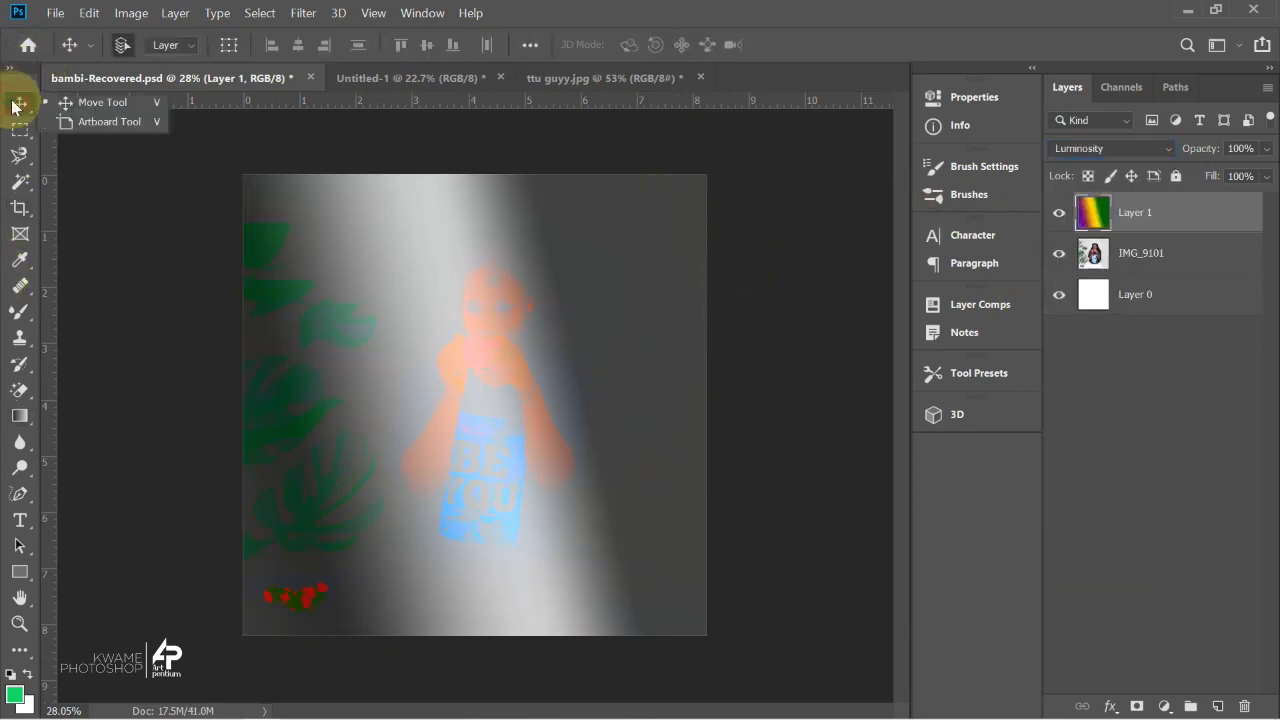
left_click(595, 325)
key("Delete")
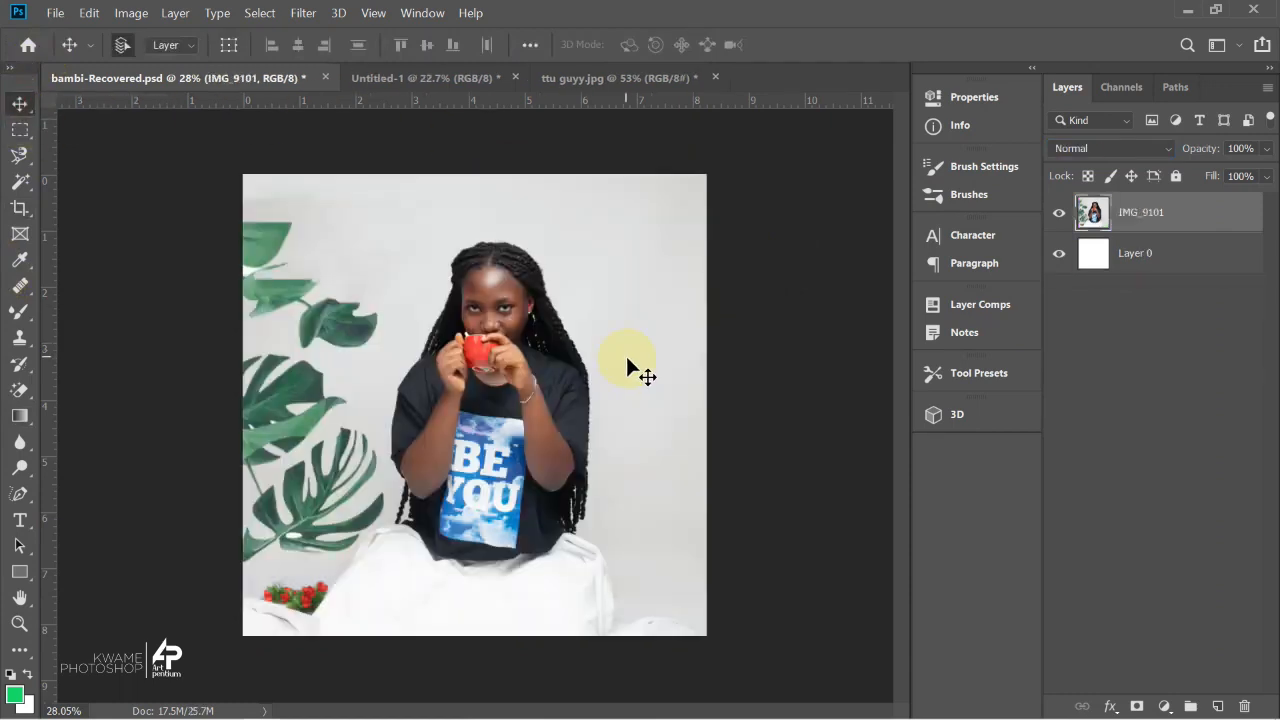
Add a new layer above the portrait and fill it with the green foreground colour using the Paint Bucket tool.
left_click(20, 415)
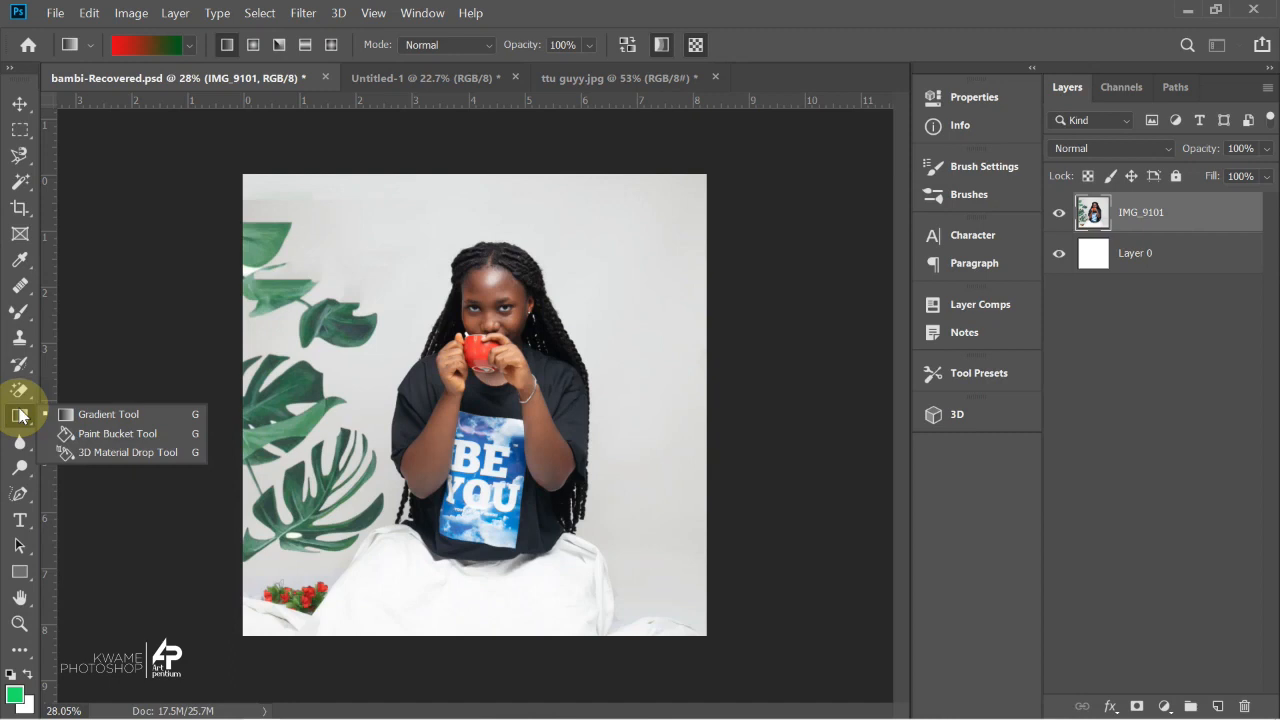
left_click(100, 436)
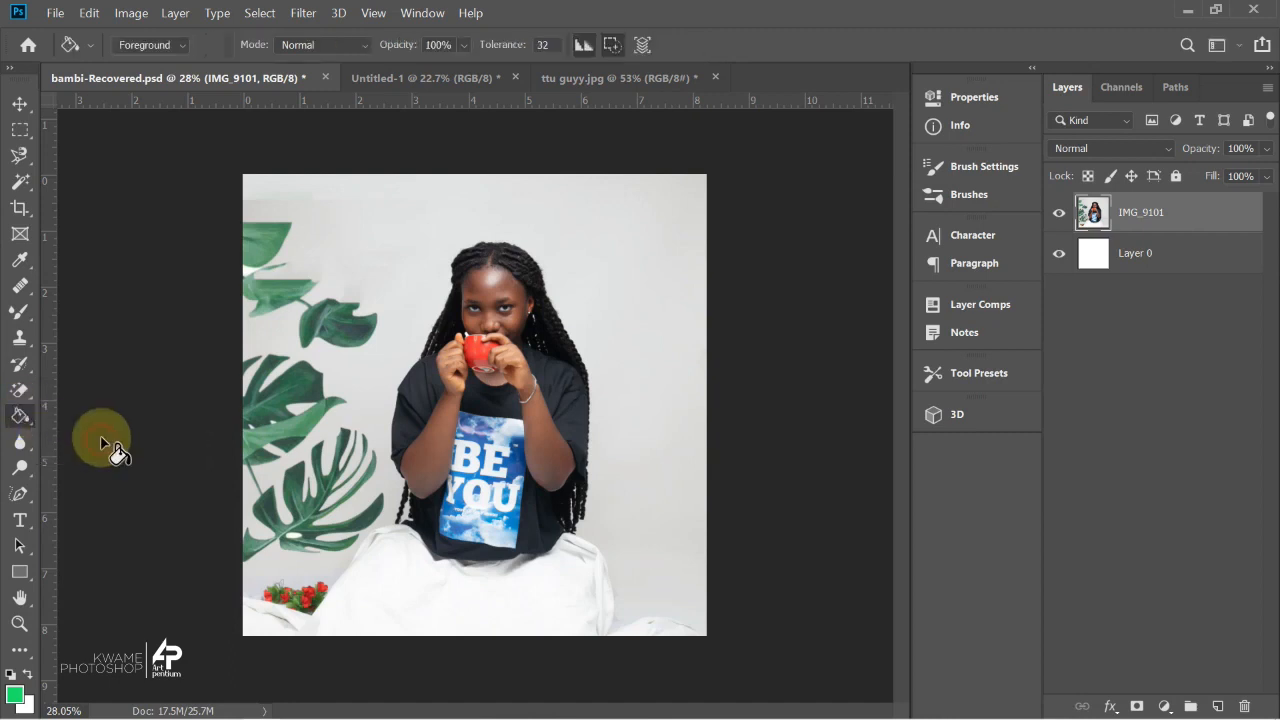
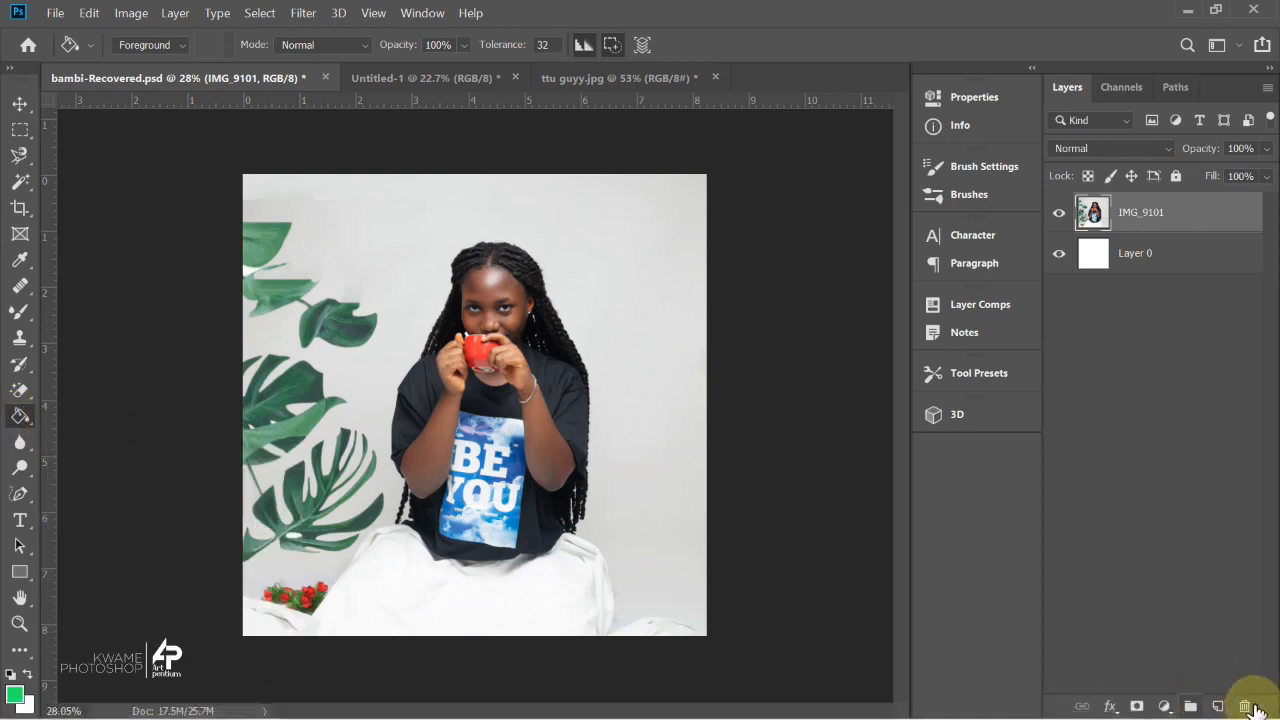
left_click(1217, 706)
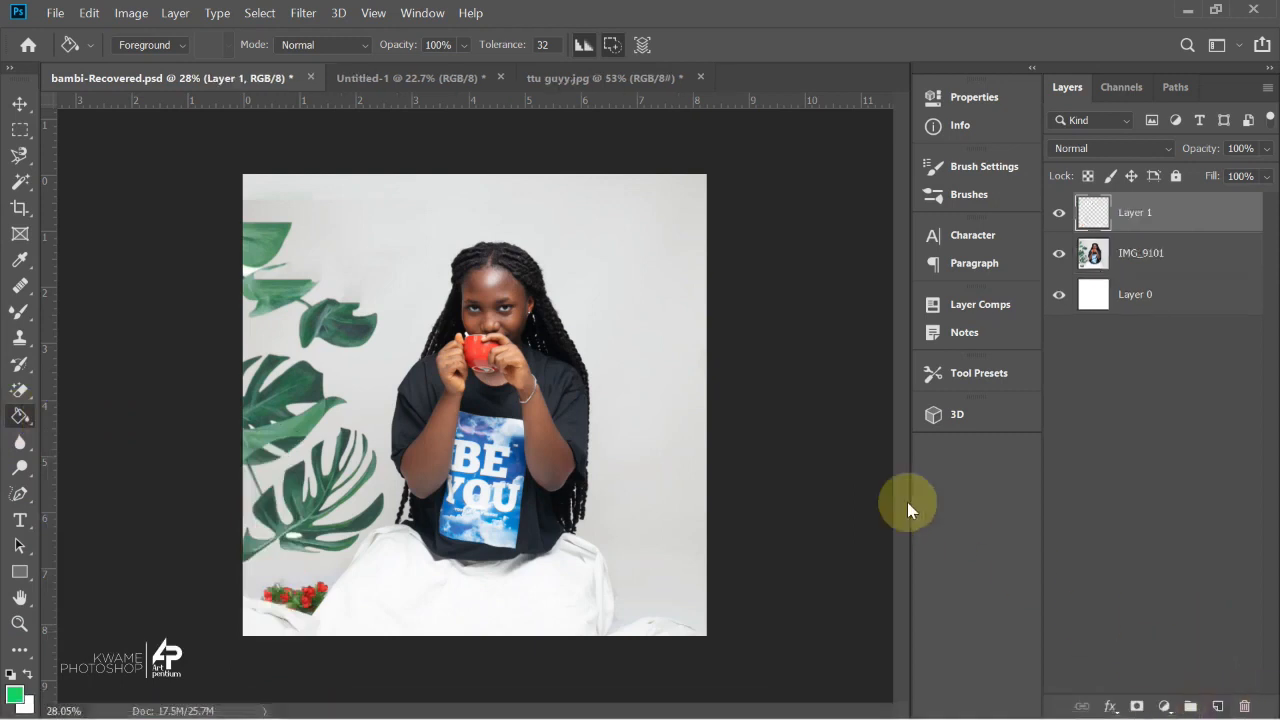
left_click(392, 422)
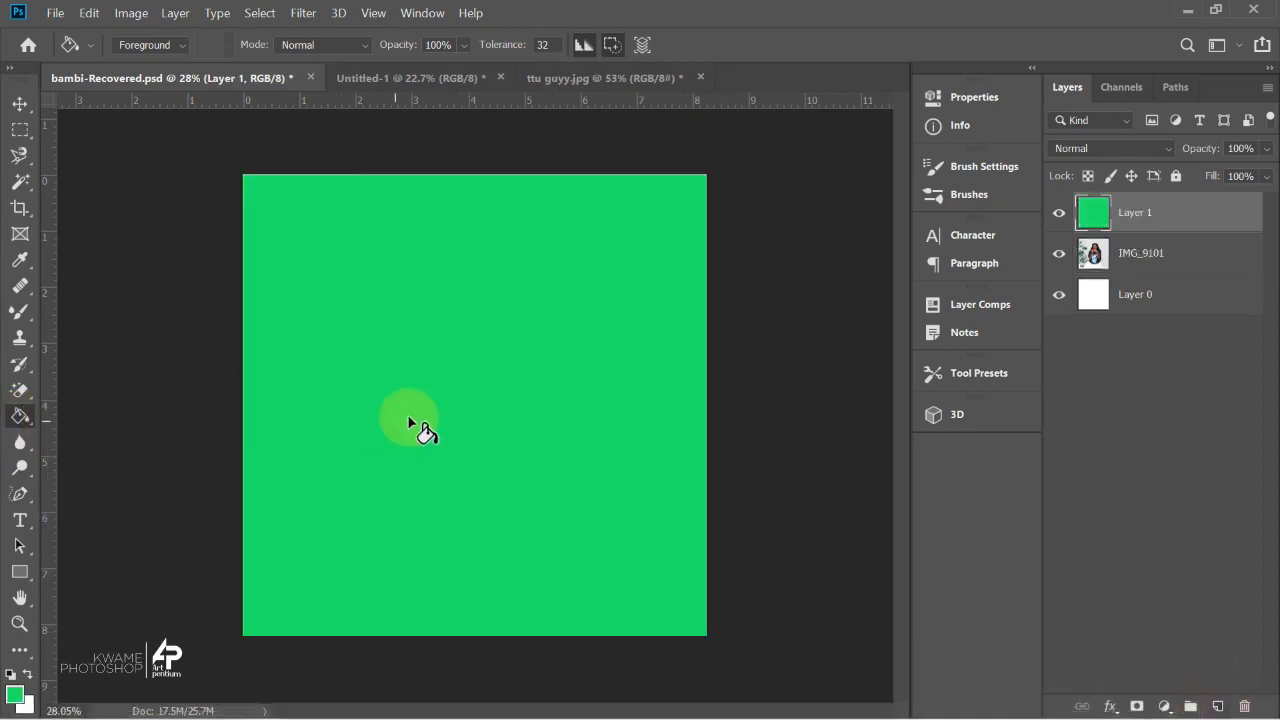
Set the foreground colour to a darker green, 00ad3d, and refill Layer 1 with it.
left_click(15, 693)
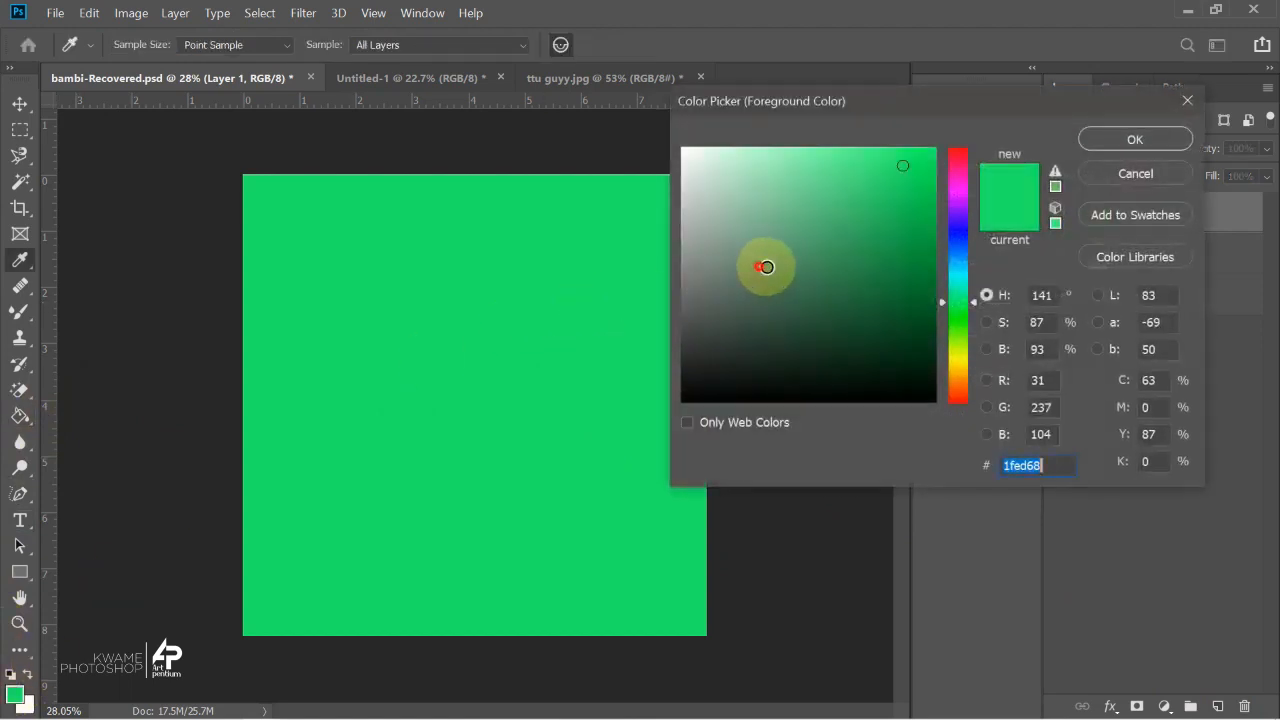
left_click(933, 229)
left_click(1120, 139)
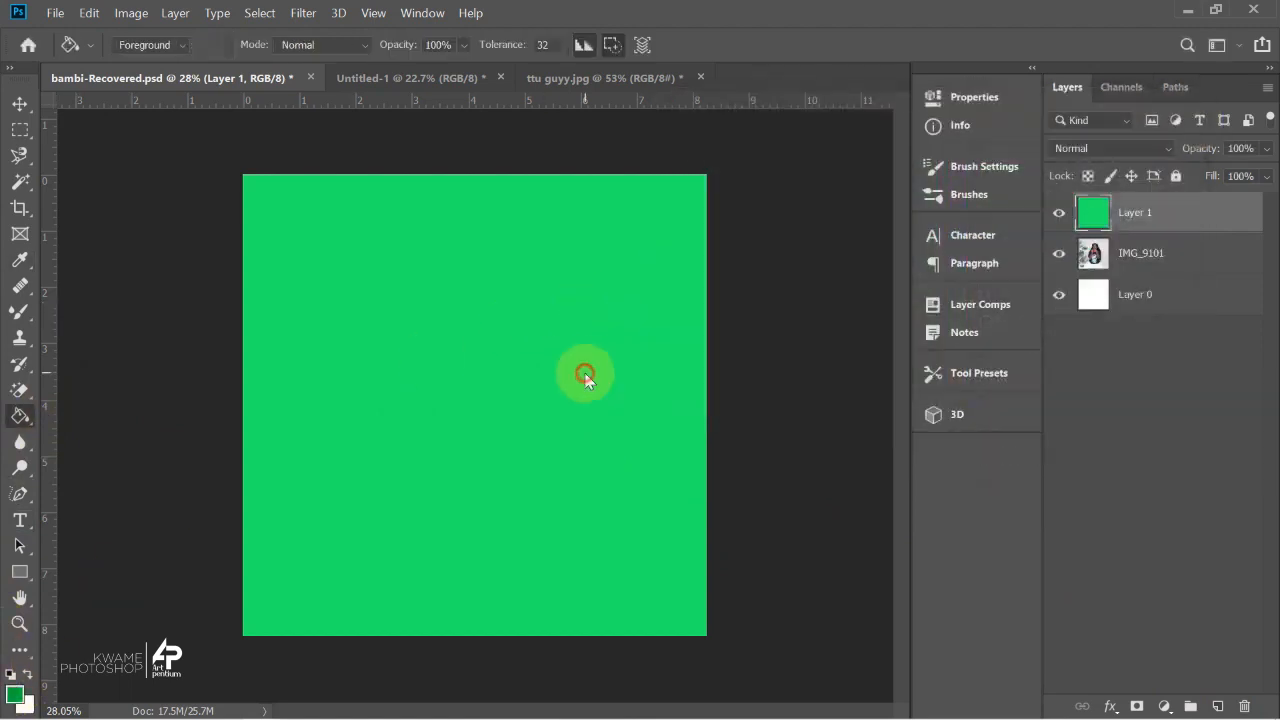
left_click(586, 371)
Change the foreground colour to deep blue and refill Layer 1 with it.
left_click(15, 695)
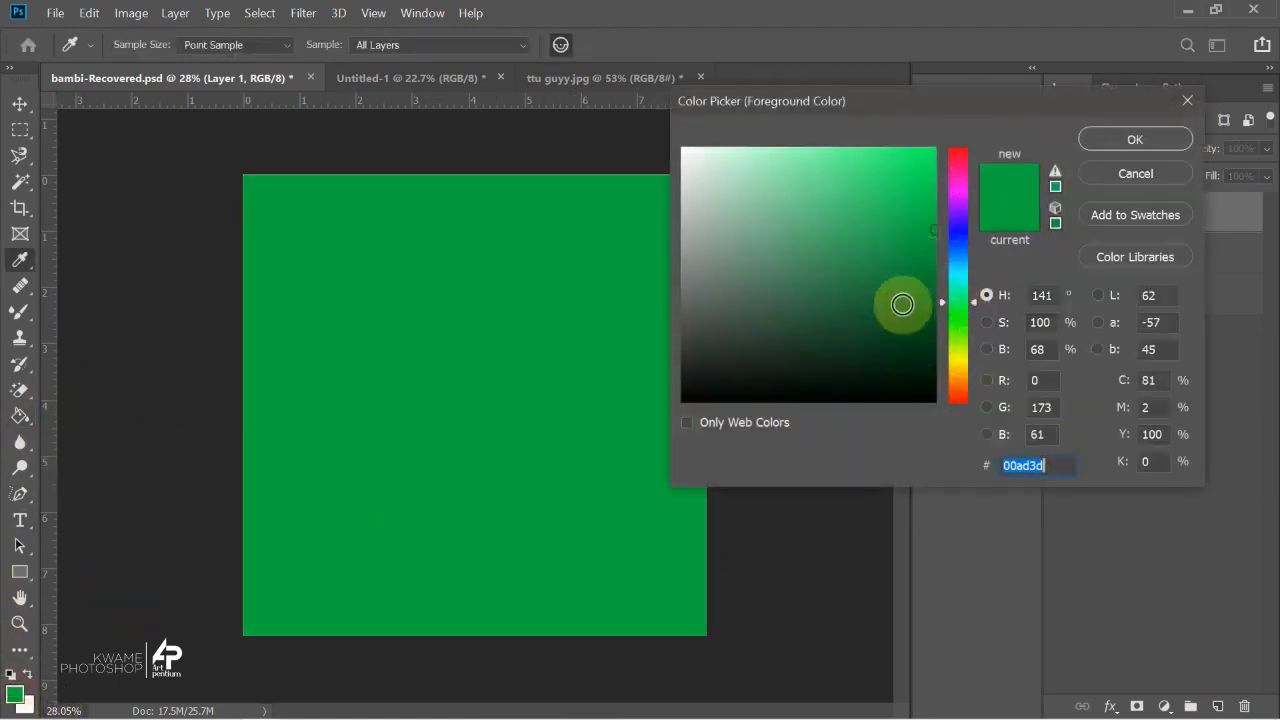
left_click_drag(957, 266, 964, 220)
left_click(1118, 139)
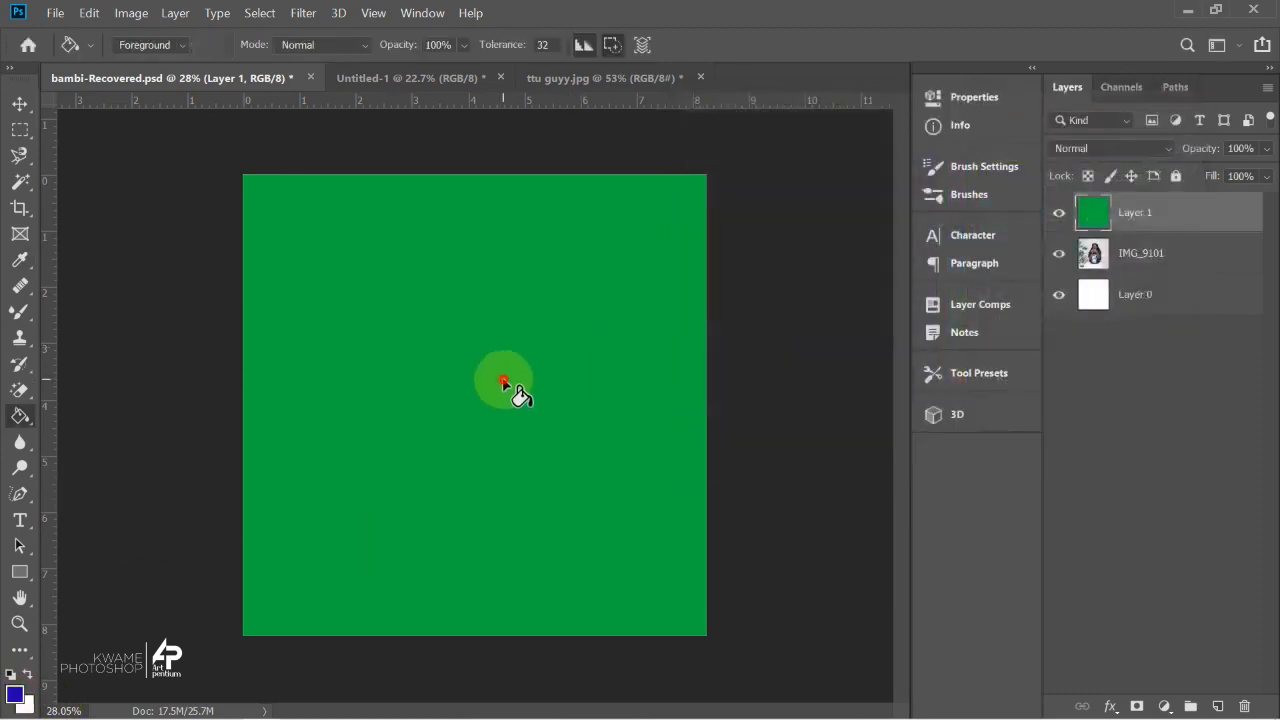
left_click(514, 391)
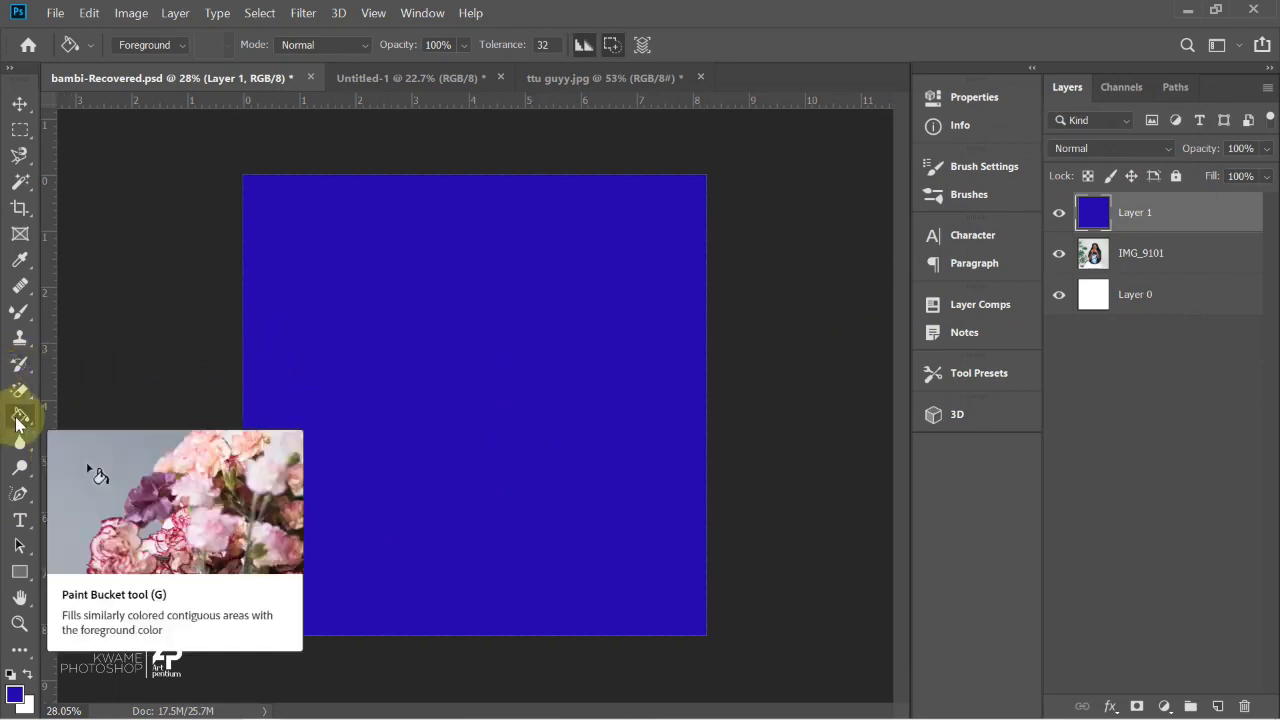
Set the foreground colour to a yellowish green, 35ad00, and refill Layer 1 with it.
left_click(14, 693)
left_click(958, 330)
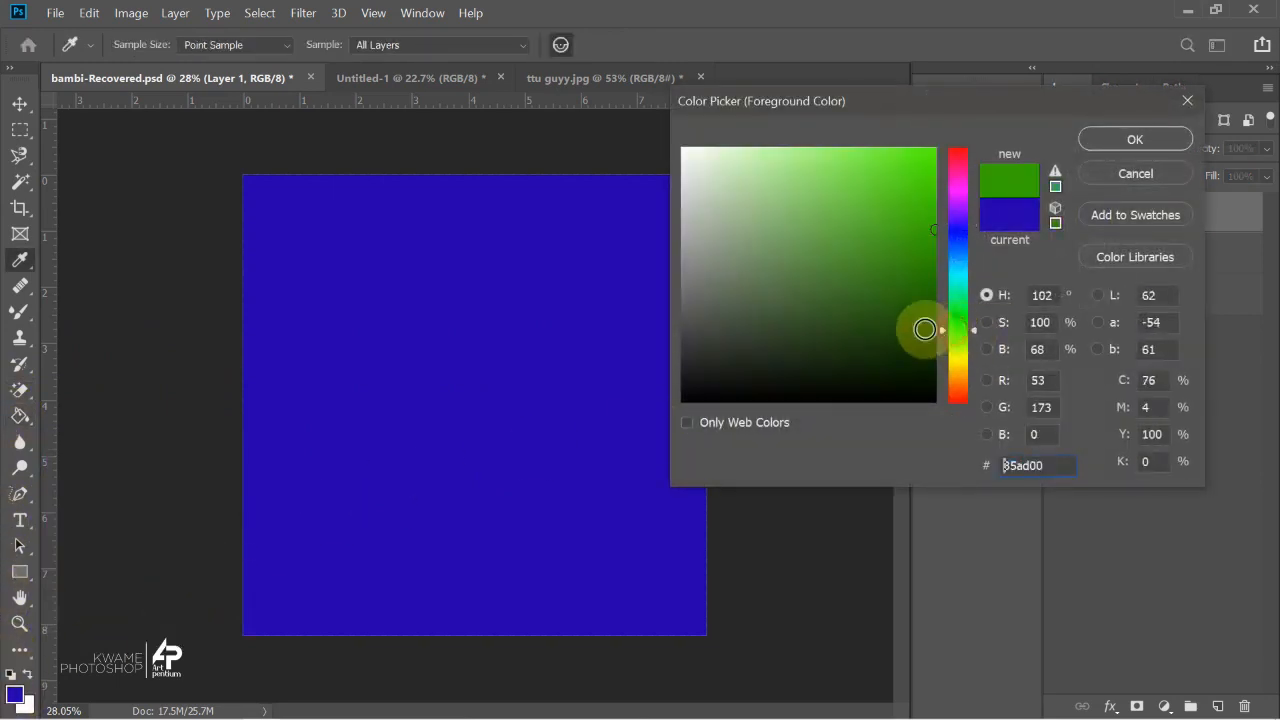
left_click(1133, 139)
left_click(414, 356)
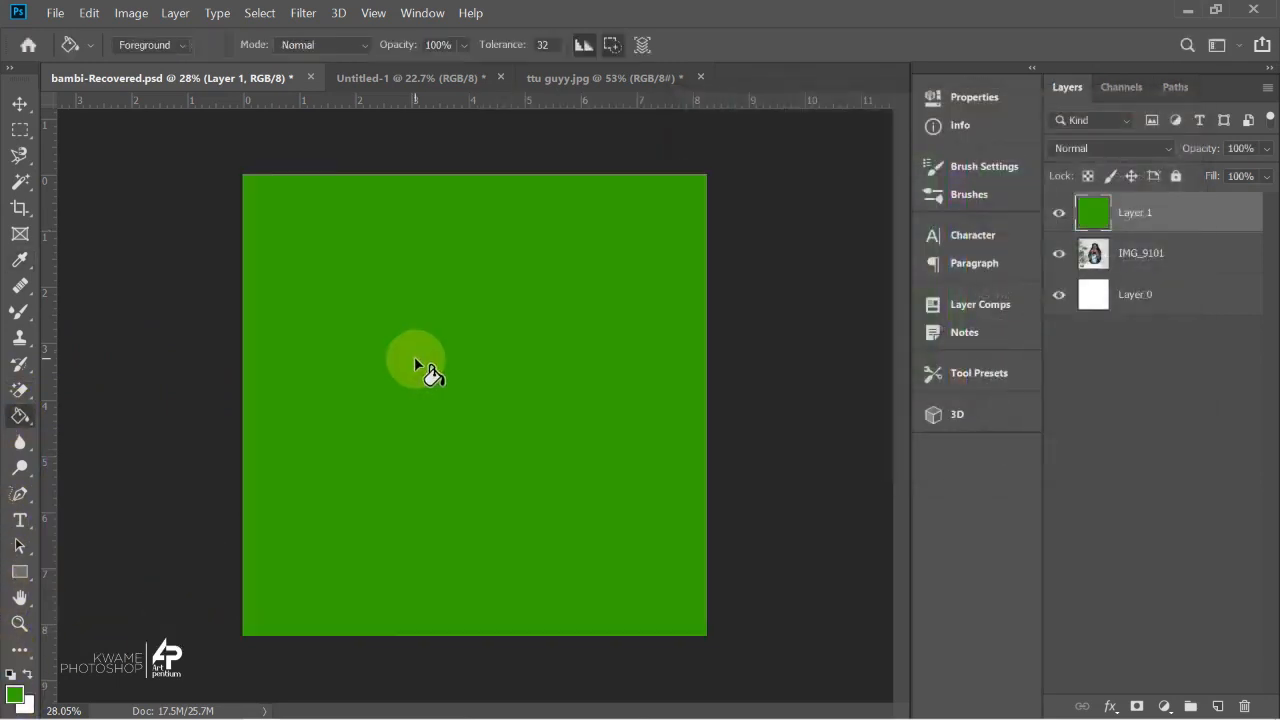
Refill Layer 1 with dark green, 1d6000, and delete the filled layer.
left_click(14, 693)
left_click_drag(866, 346, 985, 313)
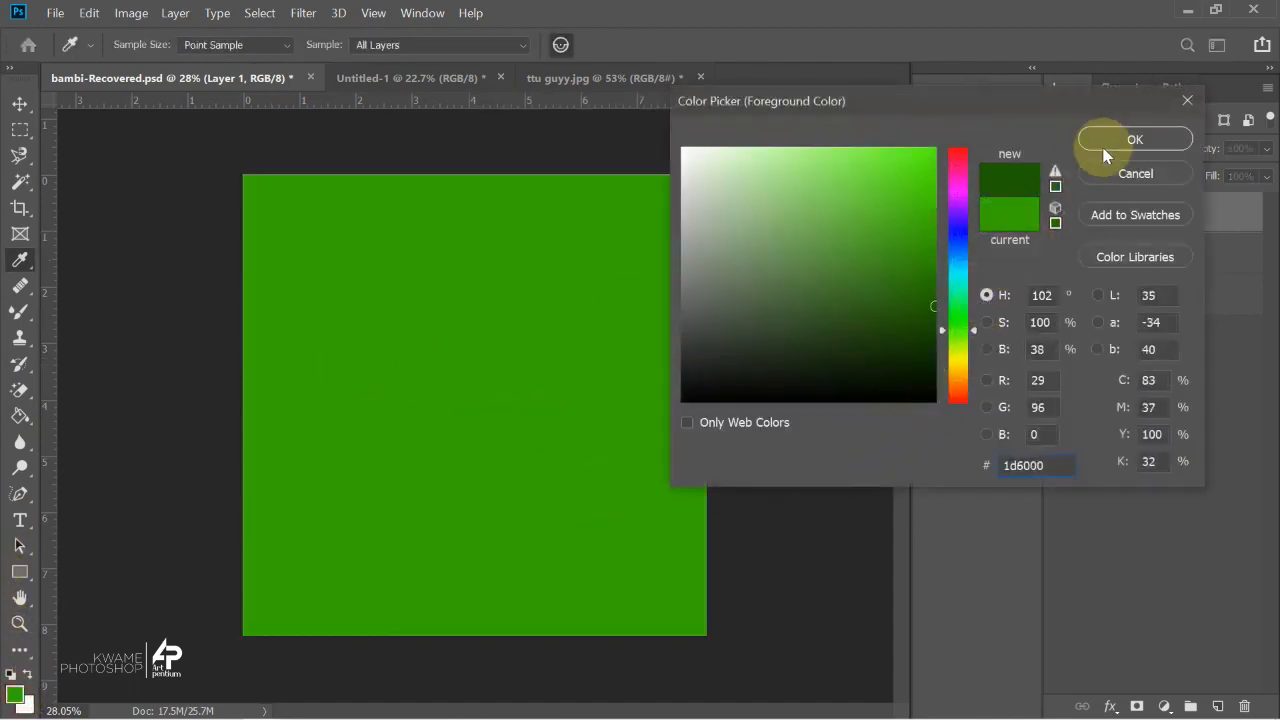
left_click(1102, 140)
left_click(418, 315)
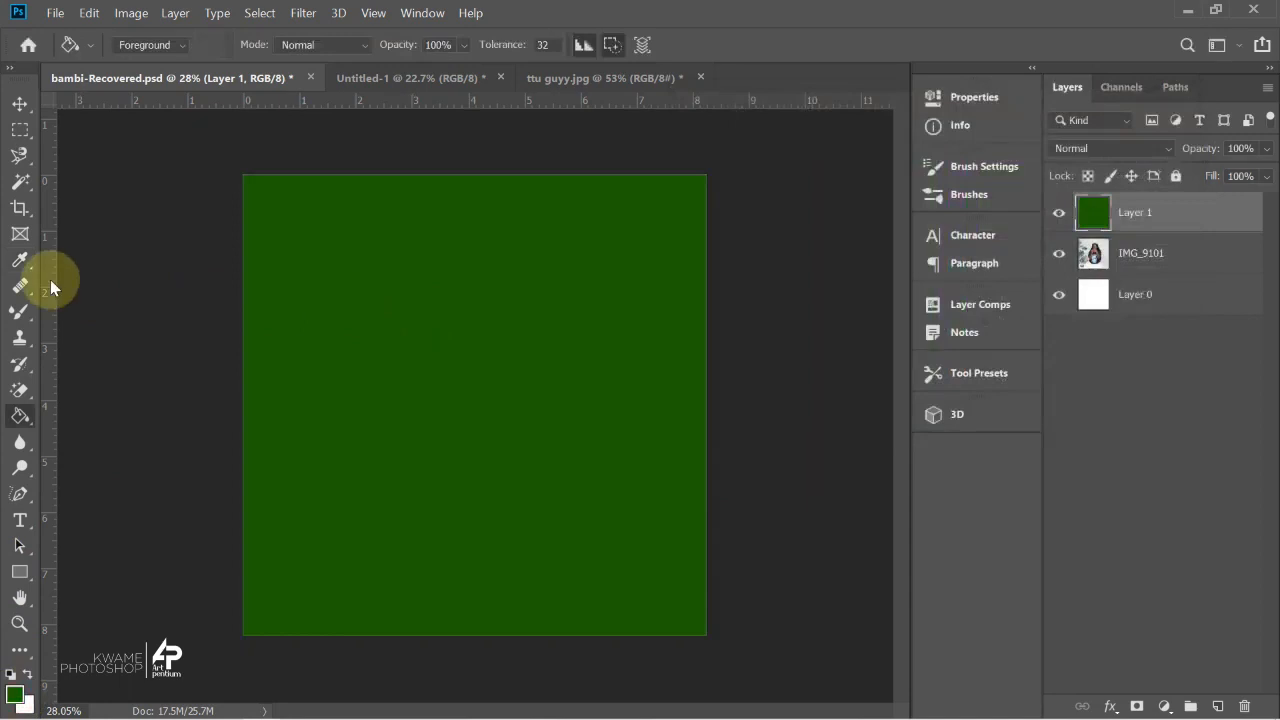
key("Delete")
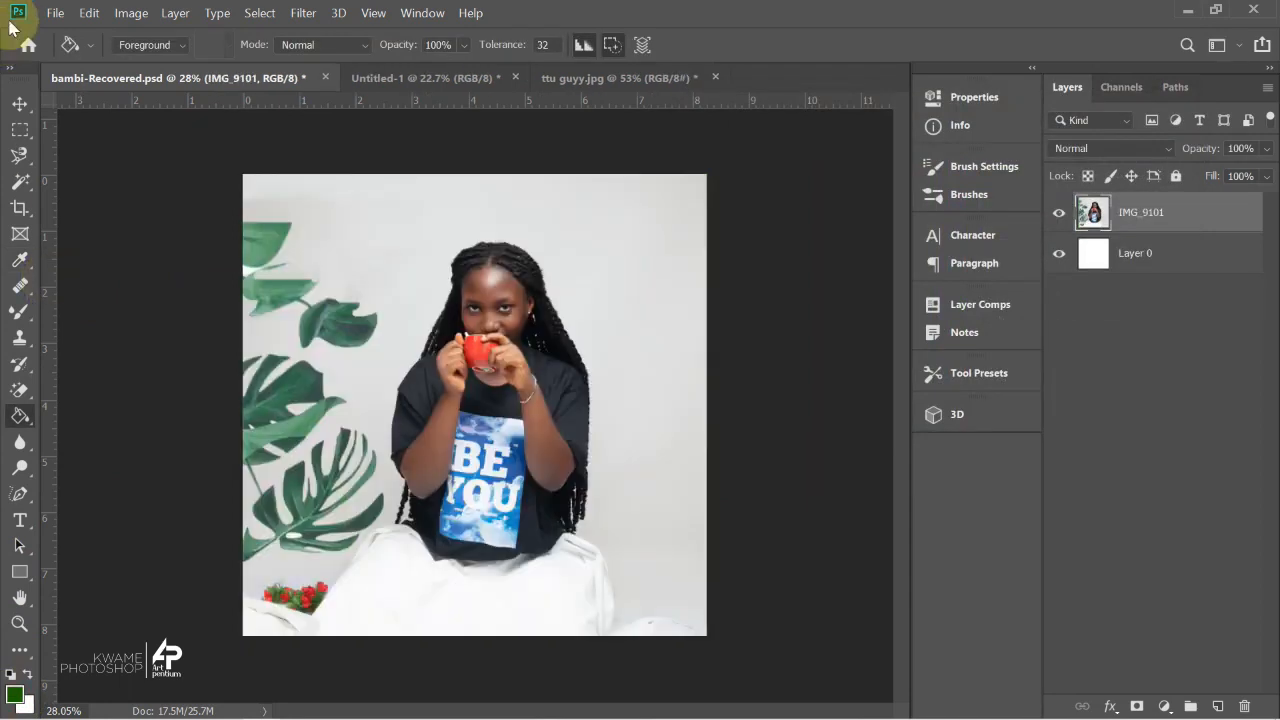
right_click(23, 425)
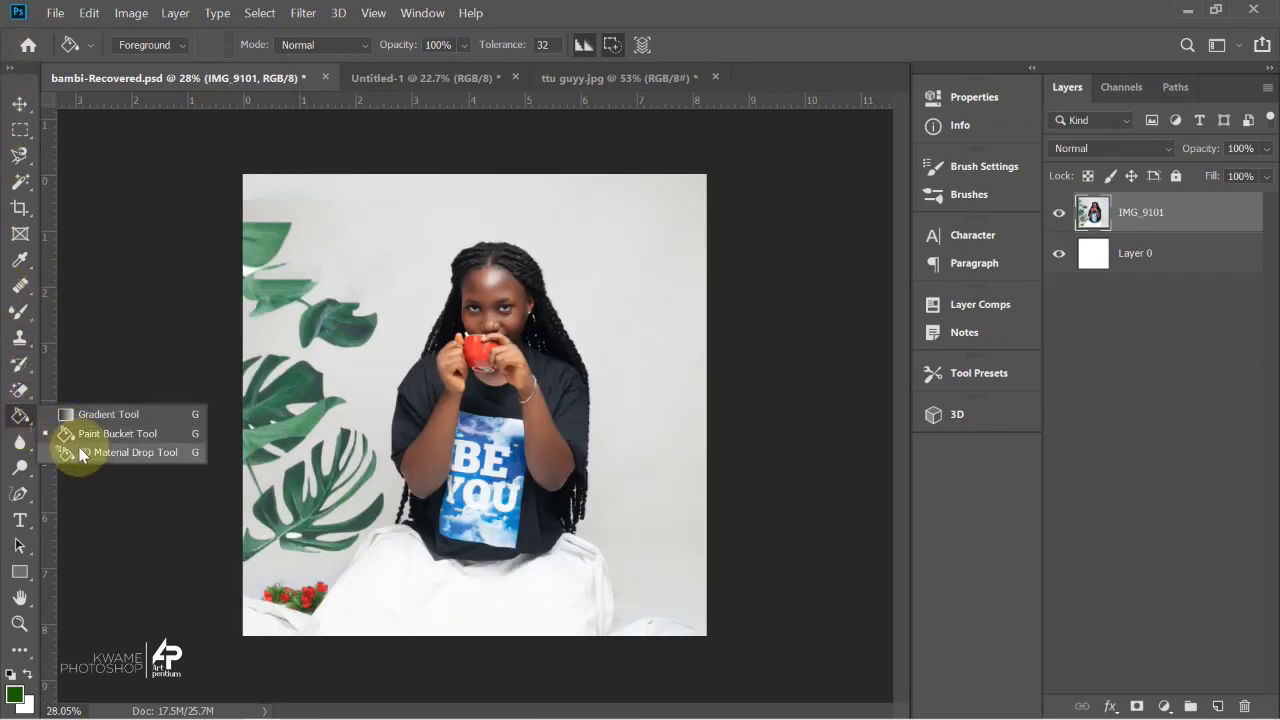
left_click(21, 416)
right_click(20, 417)
Activate the Blur tool and duplicate the IMG_9101 portrait layer.
left_click(19, 445)
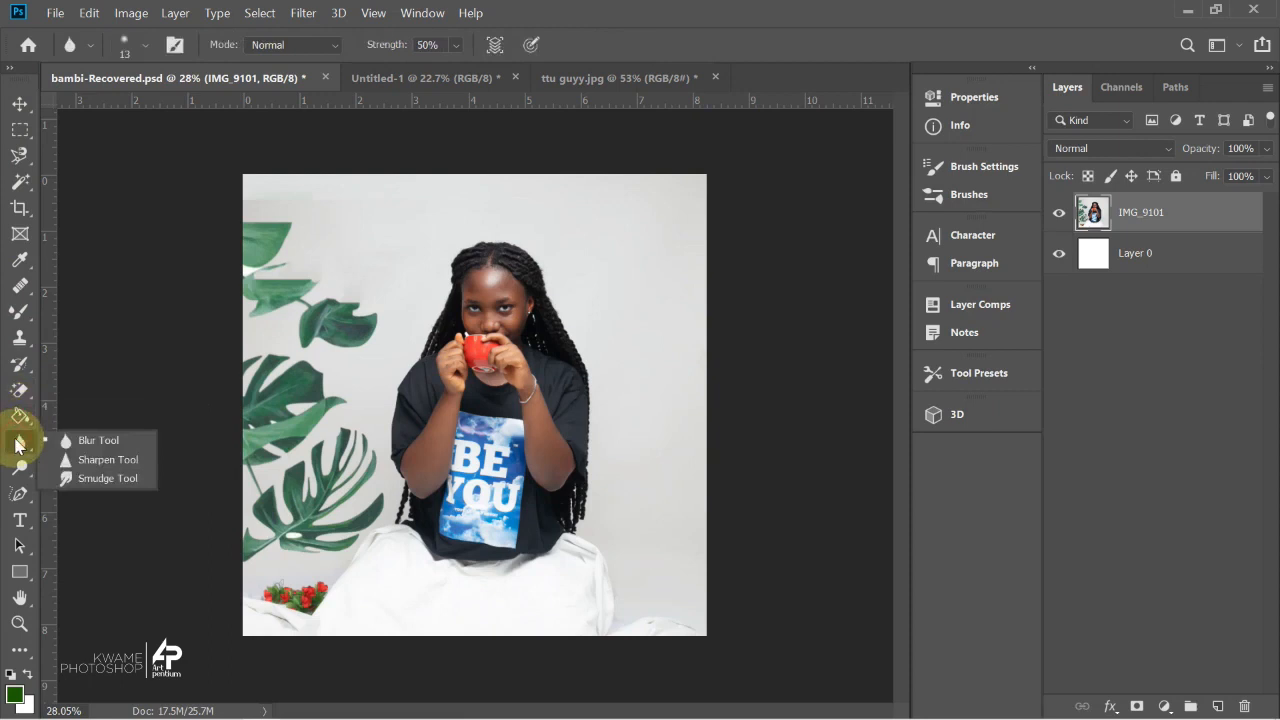
left_click(644, 17)
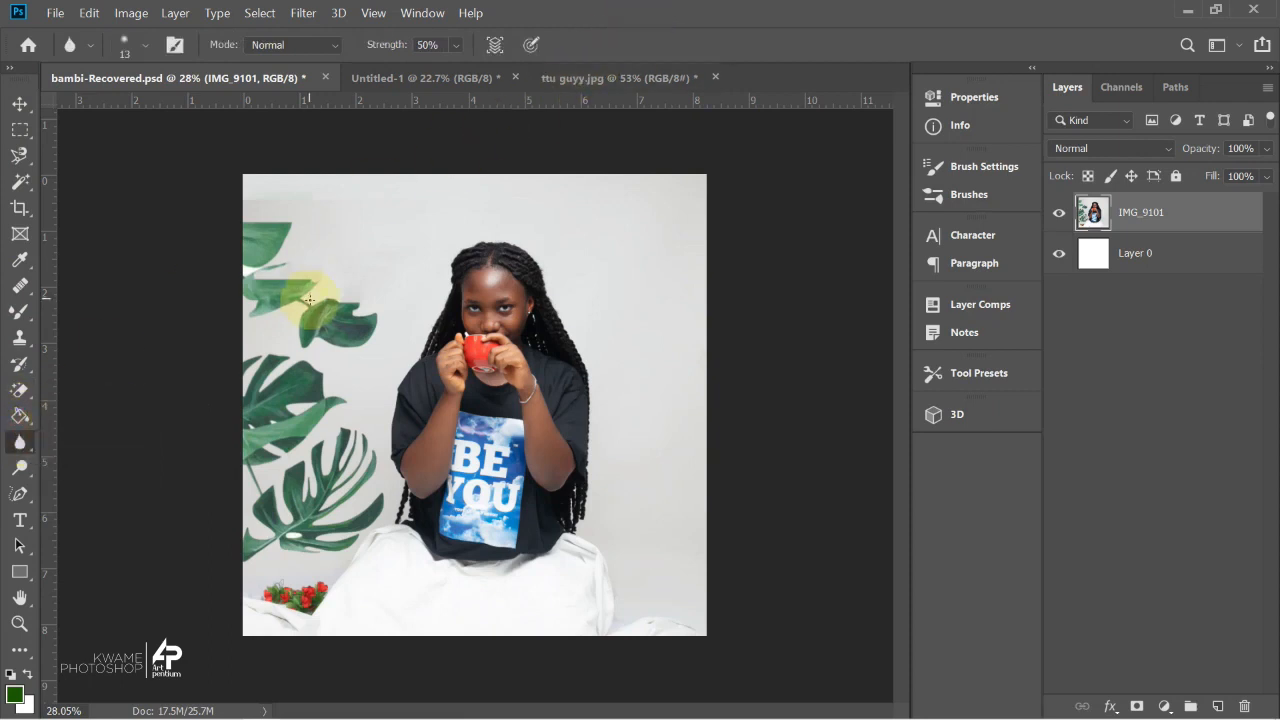
scroll(420, 308, "up", 4)
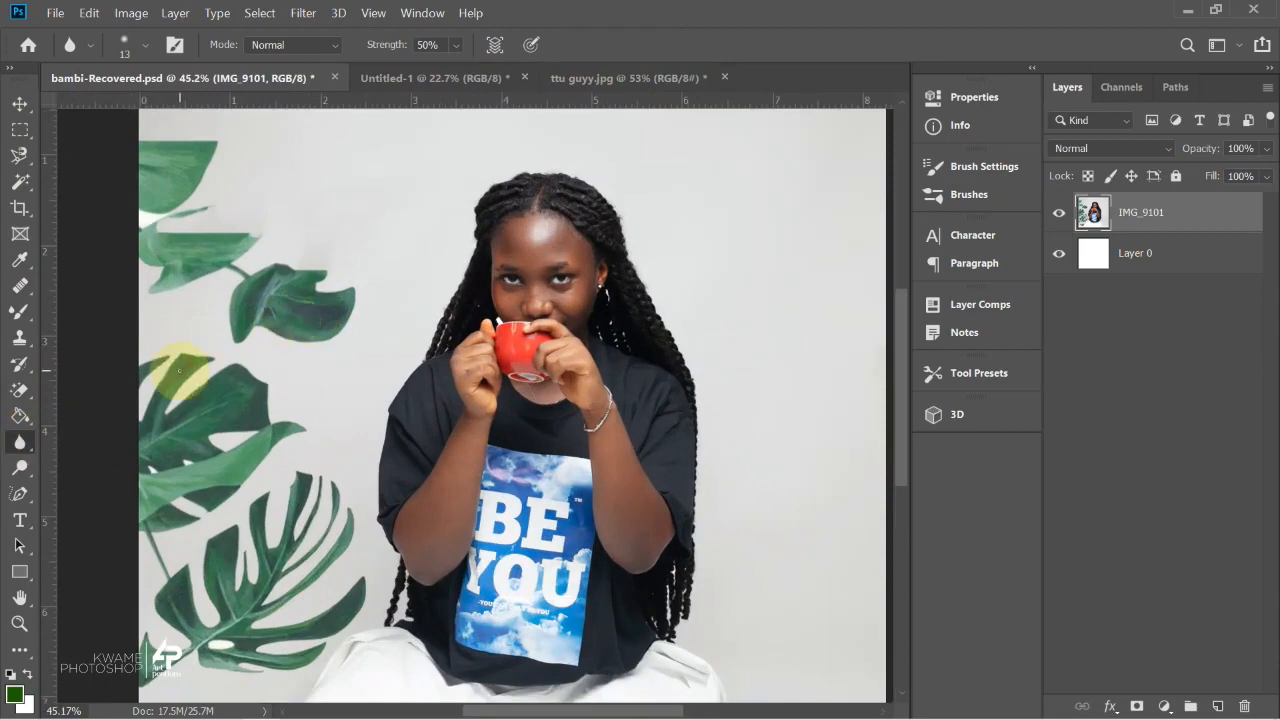
scroll(179, 370, "down", 3)
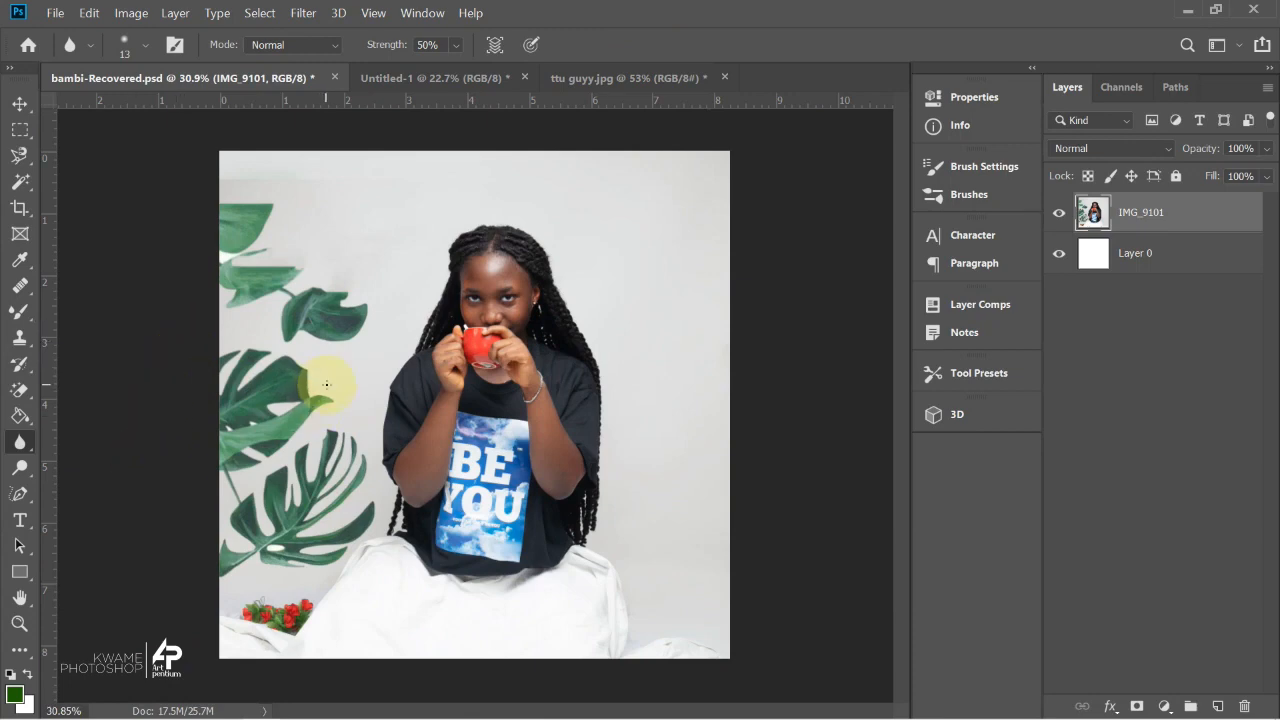
scroll(326, 384, "up", 5)
key("ctrl+j")
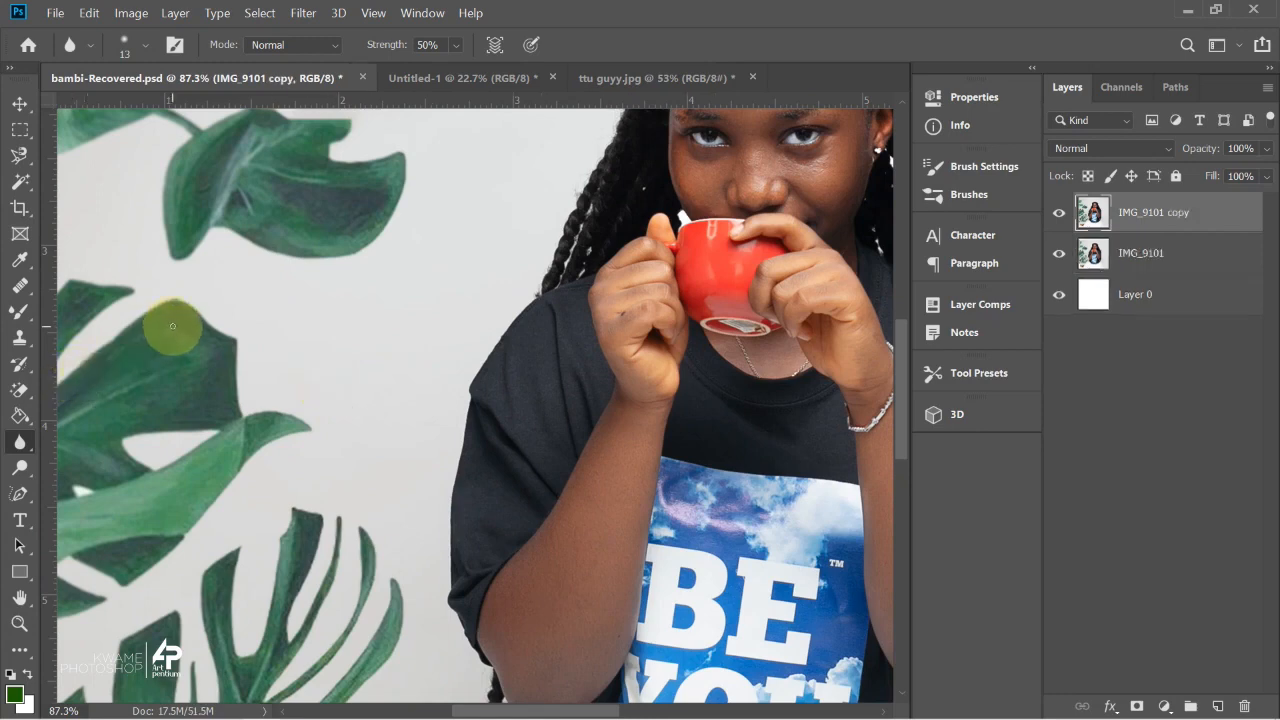
Blur the red flowers on the IMG_9101 copy with a 300 px brush at 62% strength.
key("bracketright")
key("bracketright")
key("bracketright")
key("bracketright")
scroll(157, 360, "down", 1)
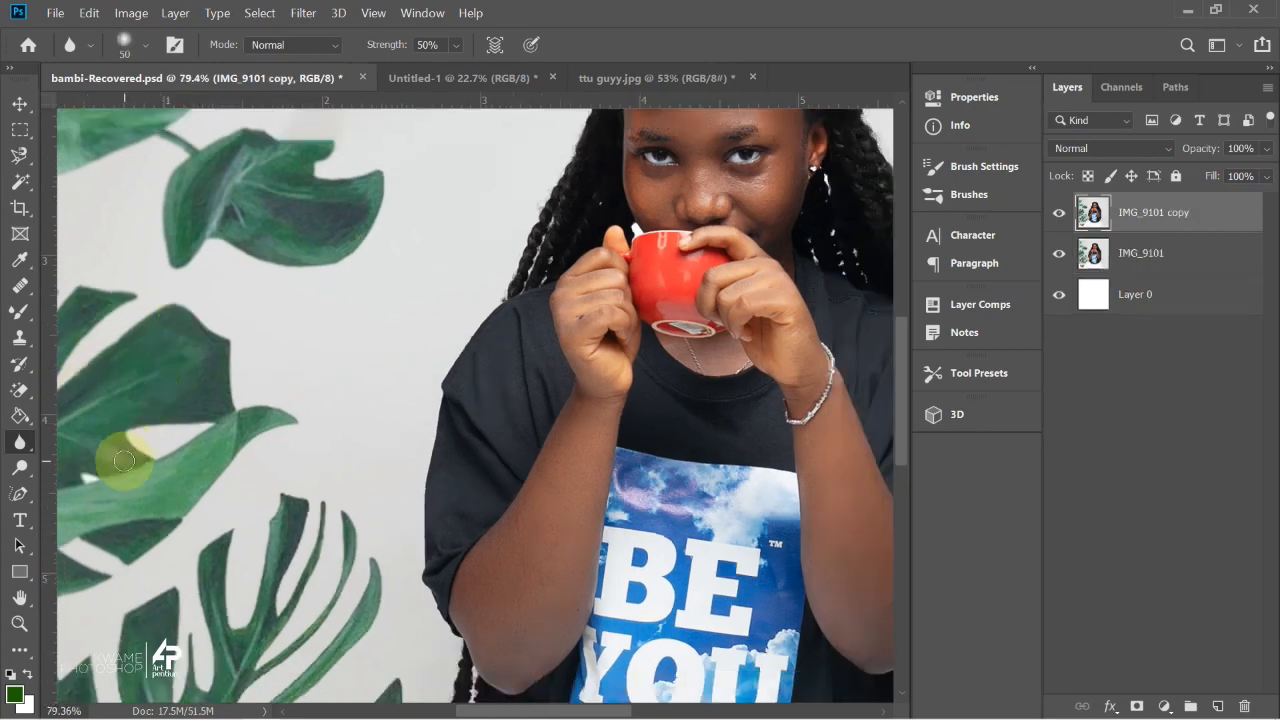
key("bracketright")
mouse_move(114, 451)
left_mouse_down()
mouse_move(274, 340)
mouse_move(338, 142)
left_mouse_up()
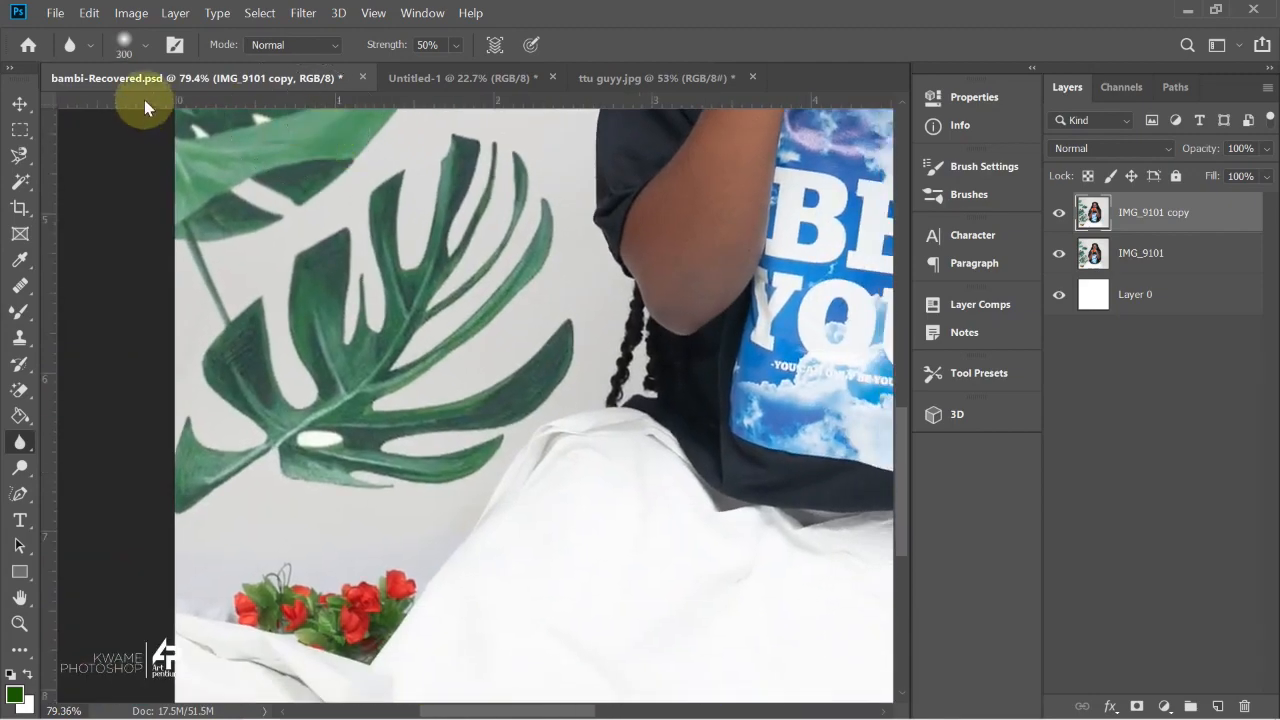
mouse_move(393, 50)
left_mouse_down()
mouse_move(435, 52)
mouse_move(386, 49)
mouse_move(405, 51)
left_mouse_up()
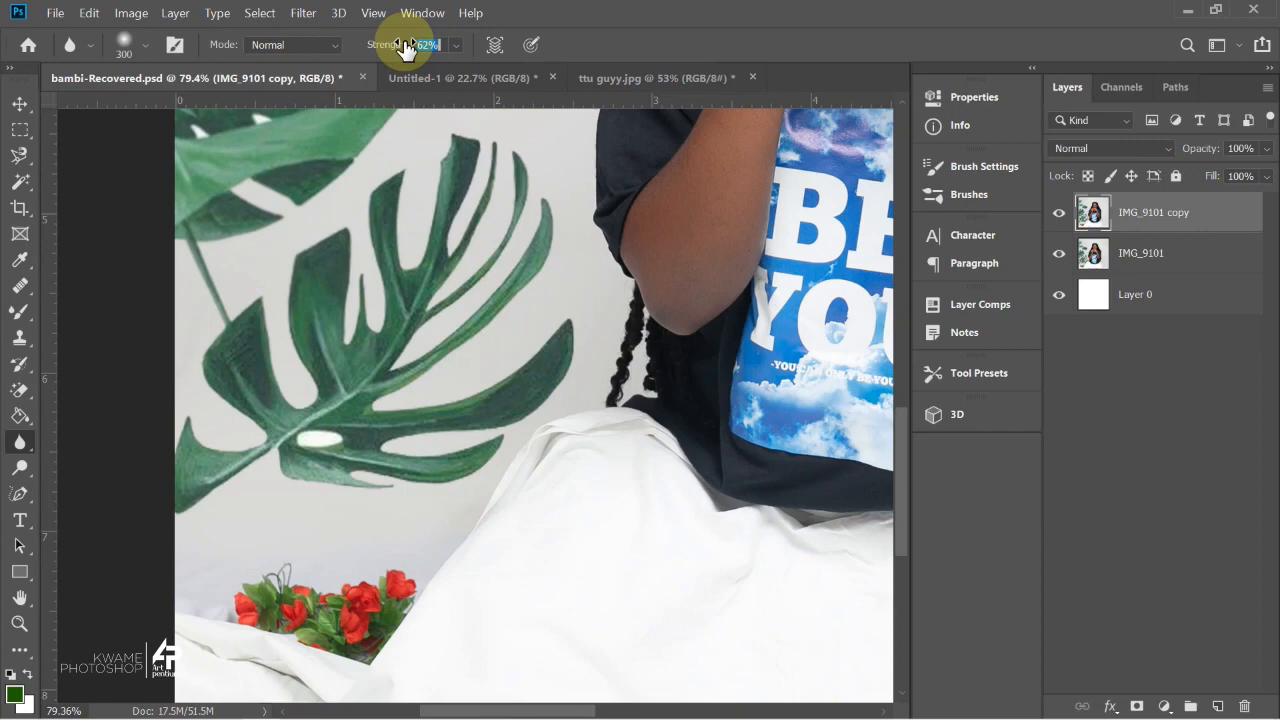
left_click_drag(405, 51, 405, 51)
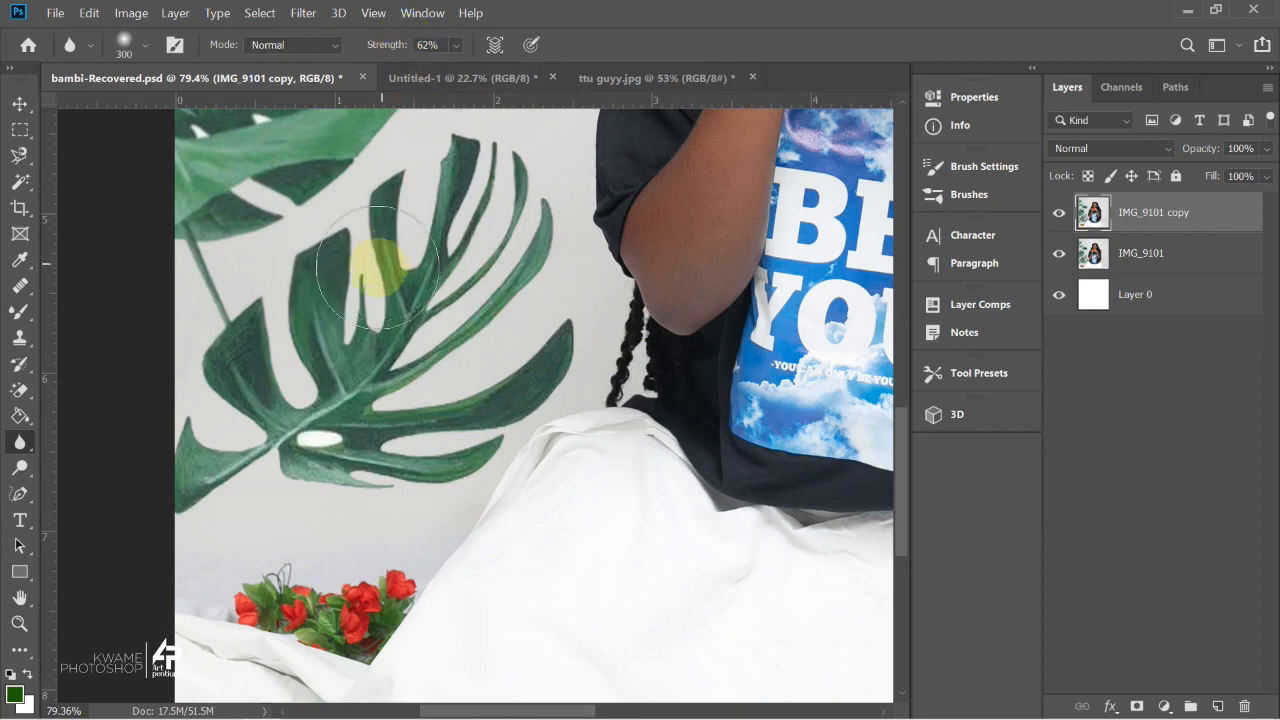
mouse_move(257, 480)
left_mouse_down()
mouse_move(414, 600)
mouse_move(231, 620)
mouse_move(350, 578)
left_mouse_up()
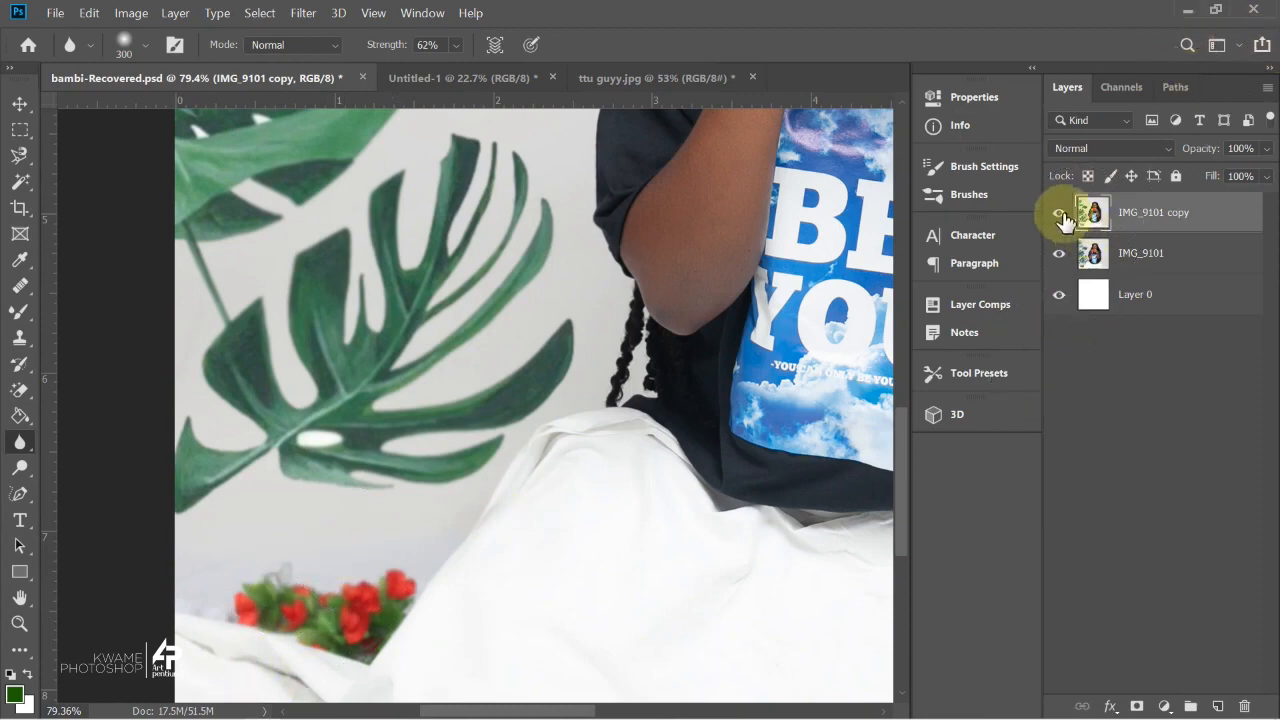
Compare the blurred flowers with the original by toggling the IMG_9101 copy's visibility, and delete the copy.
left_click(1060, 213)
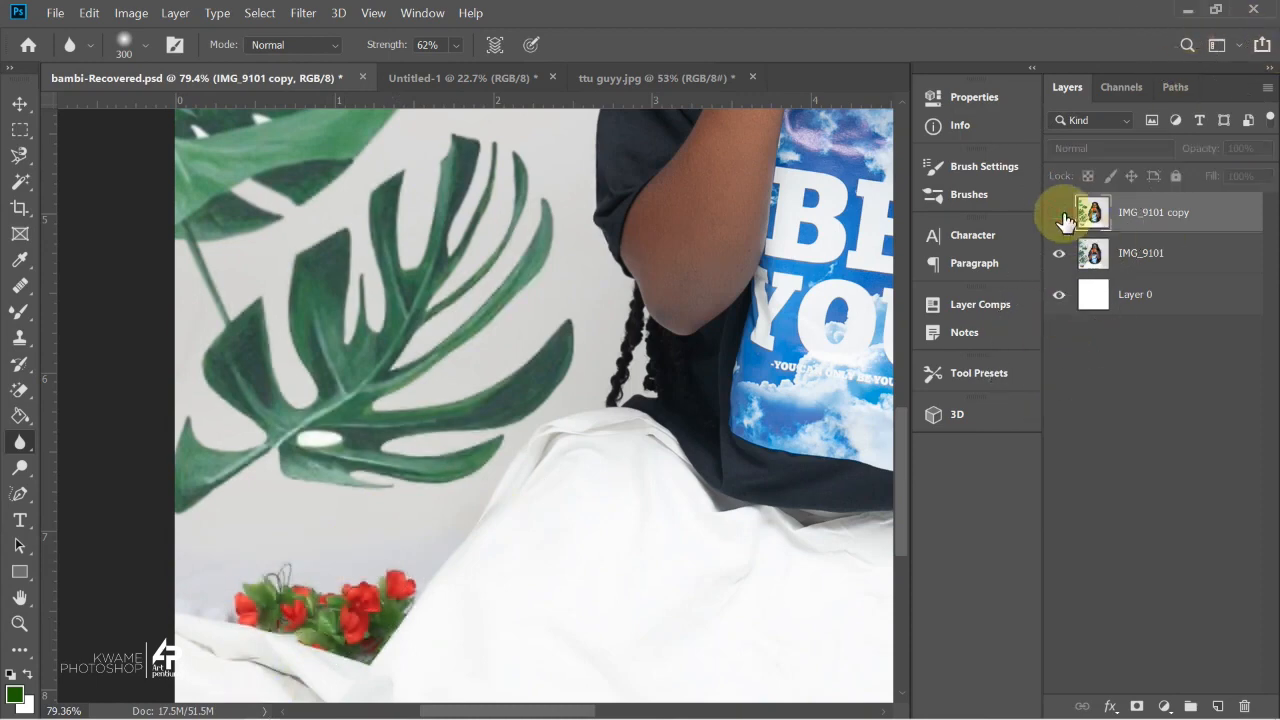
left_click(1062, 214)
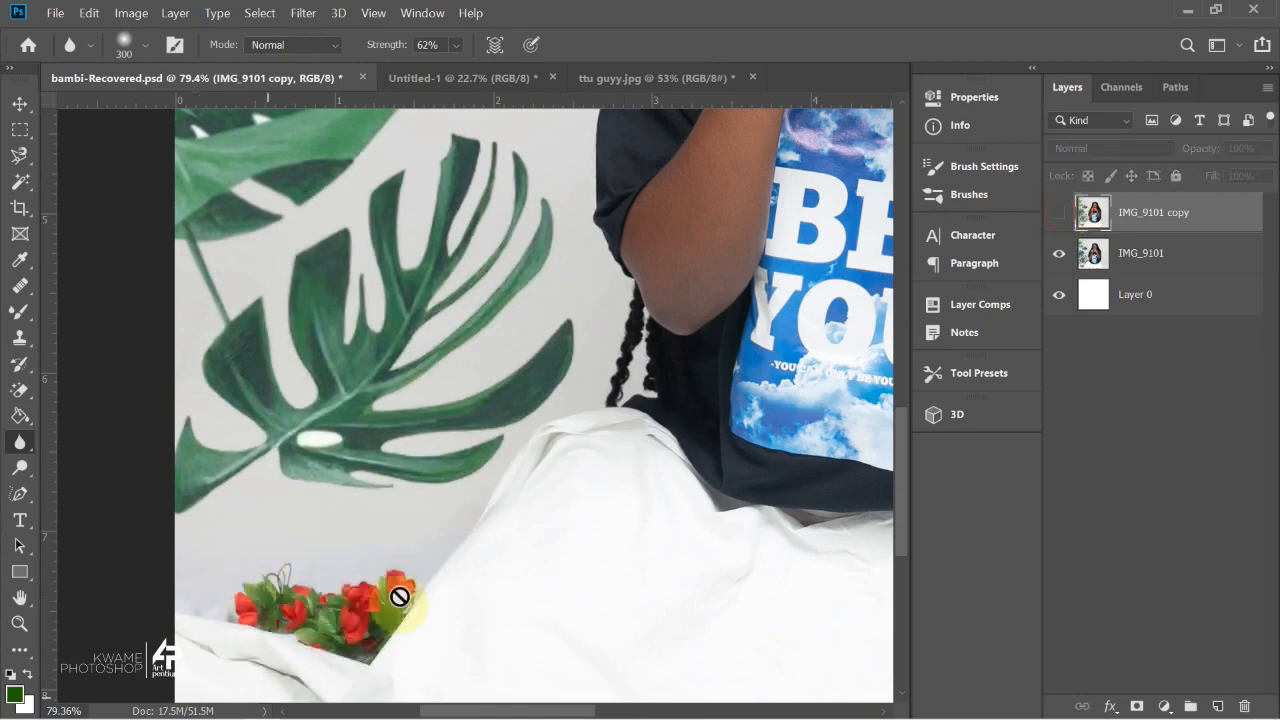
left_click(1060, 213)
left_click(1063, 215)
left_click(1063, 215)
left_click(1063, 215)
left_click(1063, 215)
left_click(1063, 215)
scroll(517, 374, "down", 10)
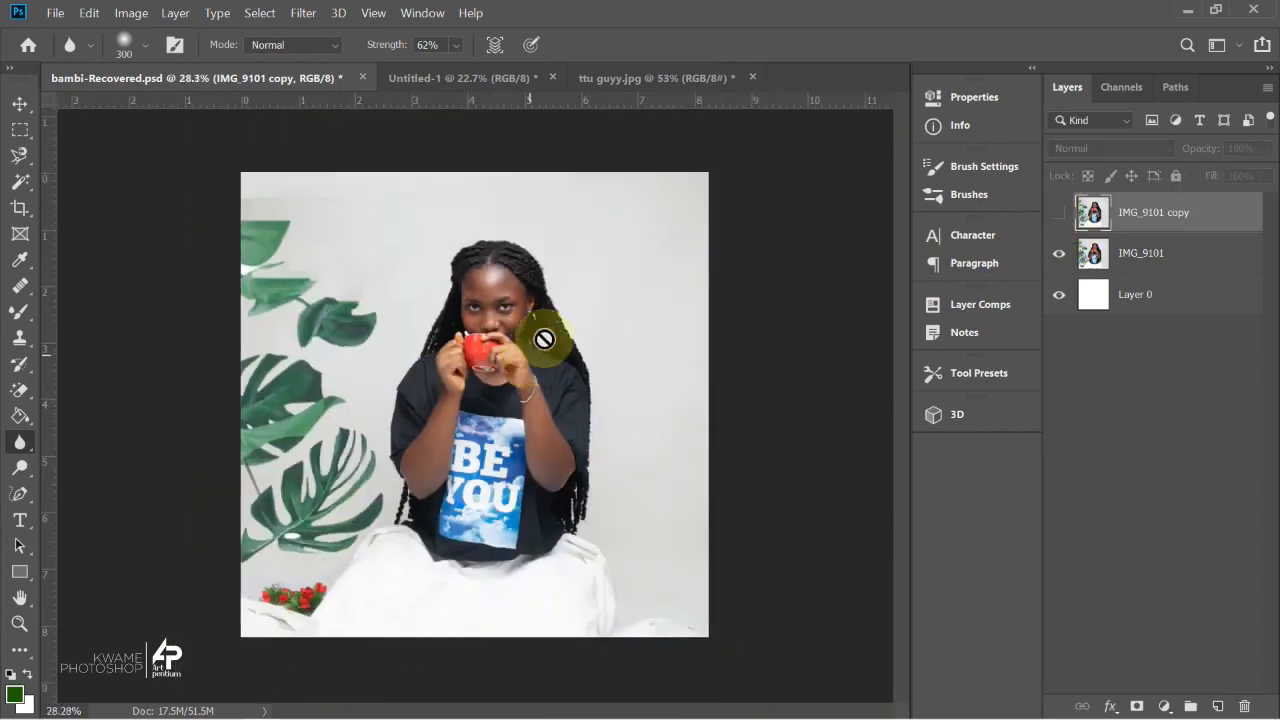
scroll(534, 354, "up", 2)
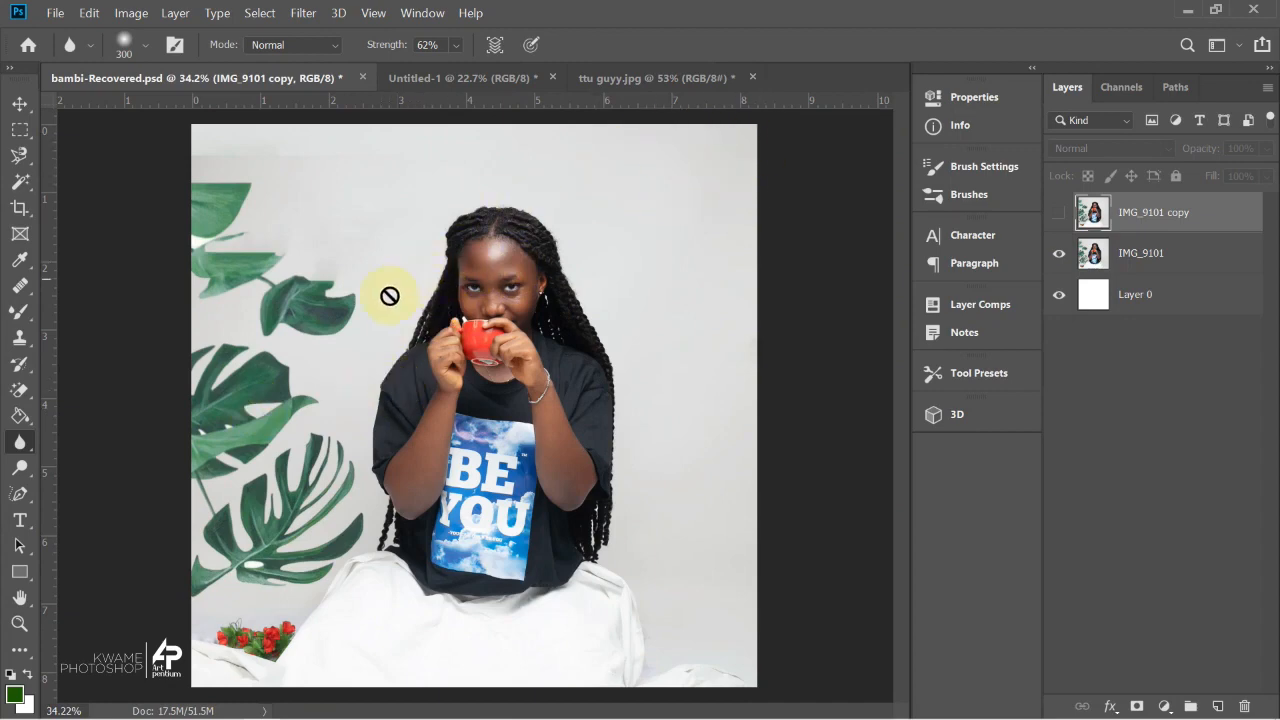
key("Delete")
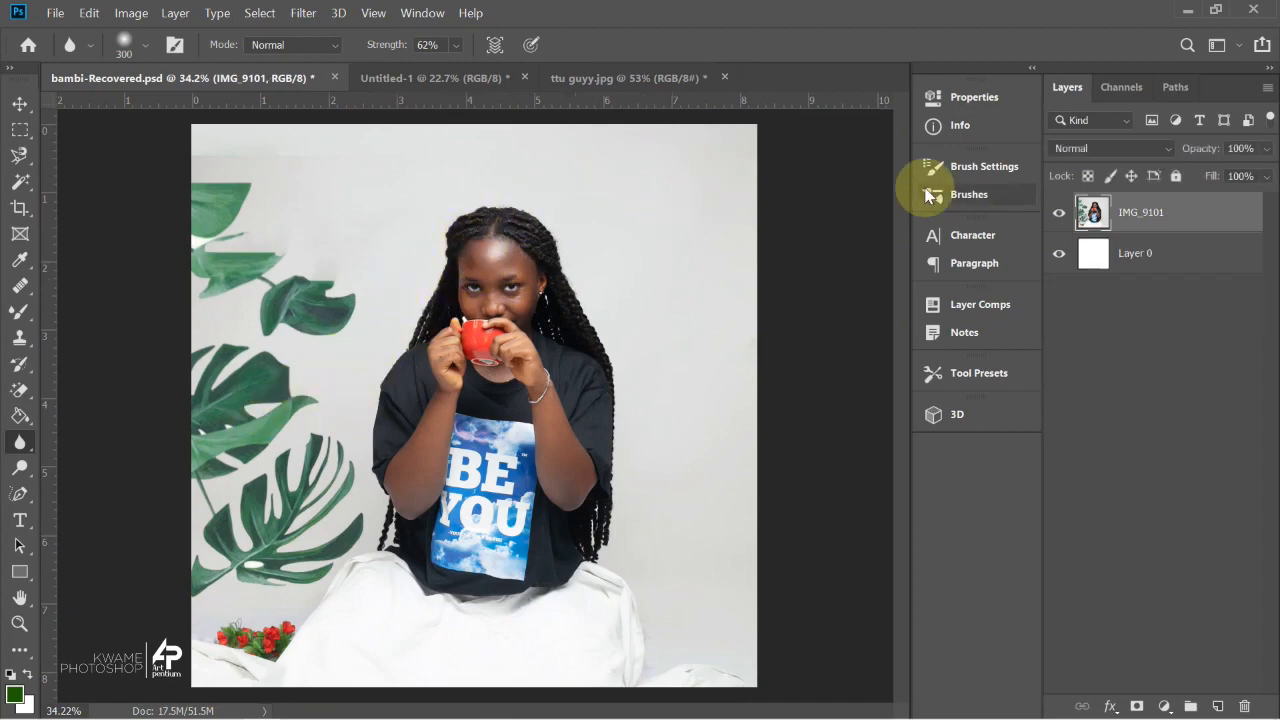
Sharpen the edge between the dark sleeve and the forearm with the Sharpen tool and a 70 px brush.
right_click(14, 442)
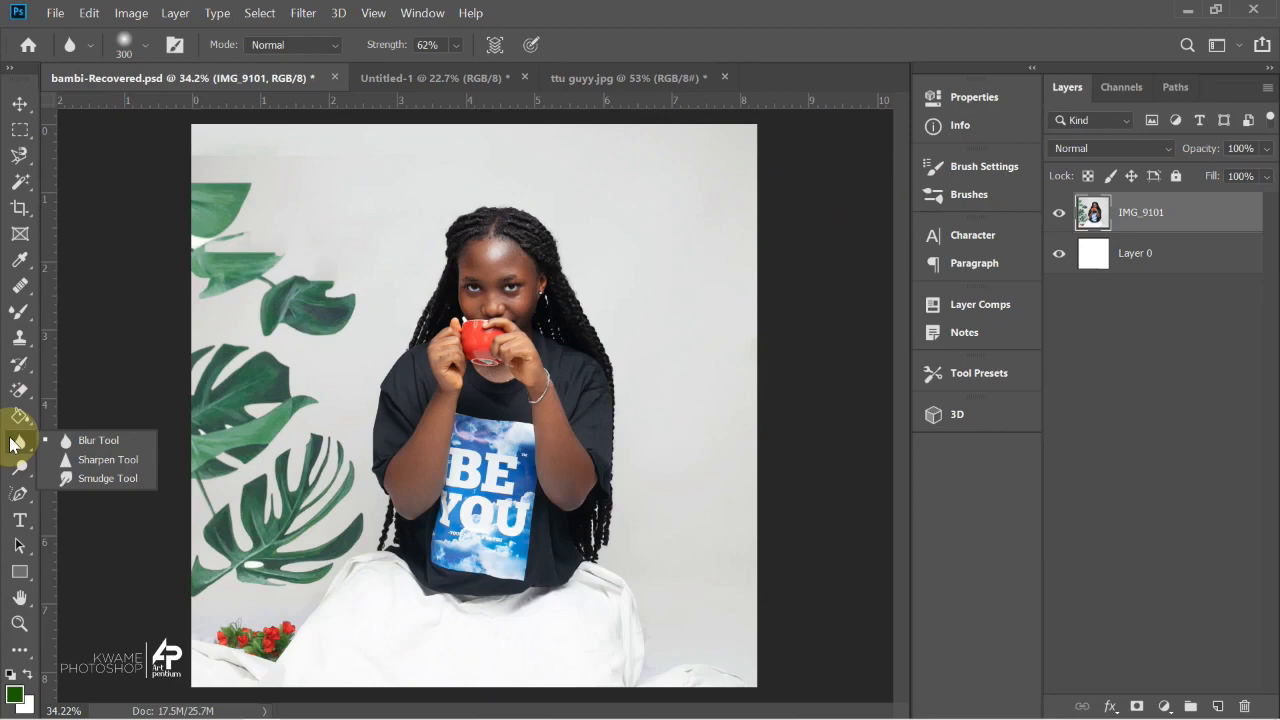
left_click_drag(12, 444, 98, 460)
scroll(407, 441, "up", 10)
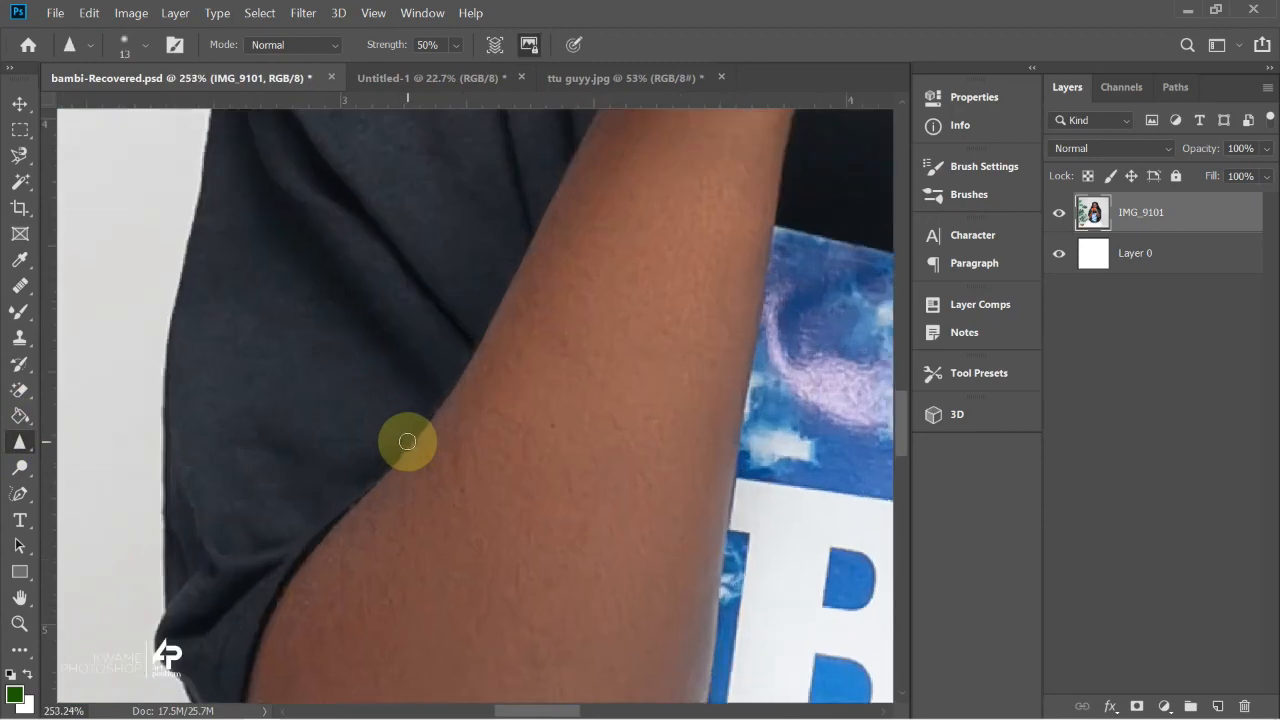
scroll(407, 441, "up", 3)
key("bracketright")
key("bracketright")
key("bracketright")
key("bracketright")
key("bracketright")
key("bracketright")
mouse_move(437, 408)
left_mouse_down()
mouse_move(409, 429)
mouse_move(491, 237)
mouse_move(369, 500)
mouse_move(561, 188)
mouse_move(657, 63)
mouse_move(343, 531)
mouse_move(475, 352)
mouse_move(506, 277)
mouse_move(371, 451)
mouse_move(316, 565)
mouse_move(399, 460)
mouse_move(286, 580)
mouse_move(271, 643)
mouse_move(323, 520)
mouse_move(481, 362)
left_mouse_up()
scroll(481, 360, "down", 7)
scroll(537, 263, "up", 6)
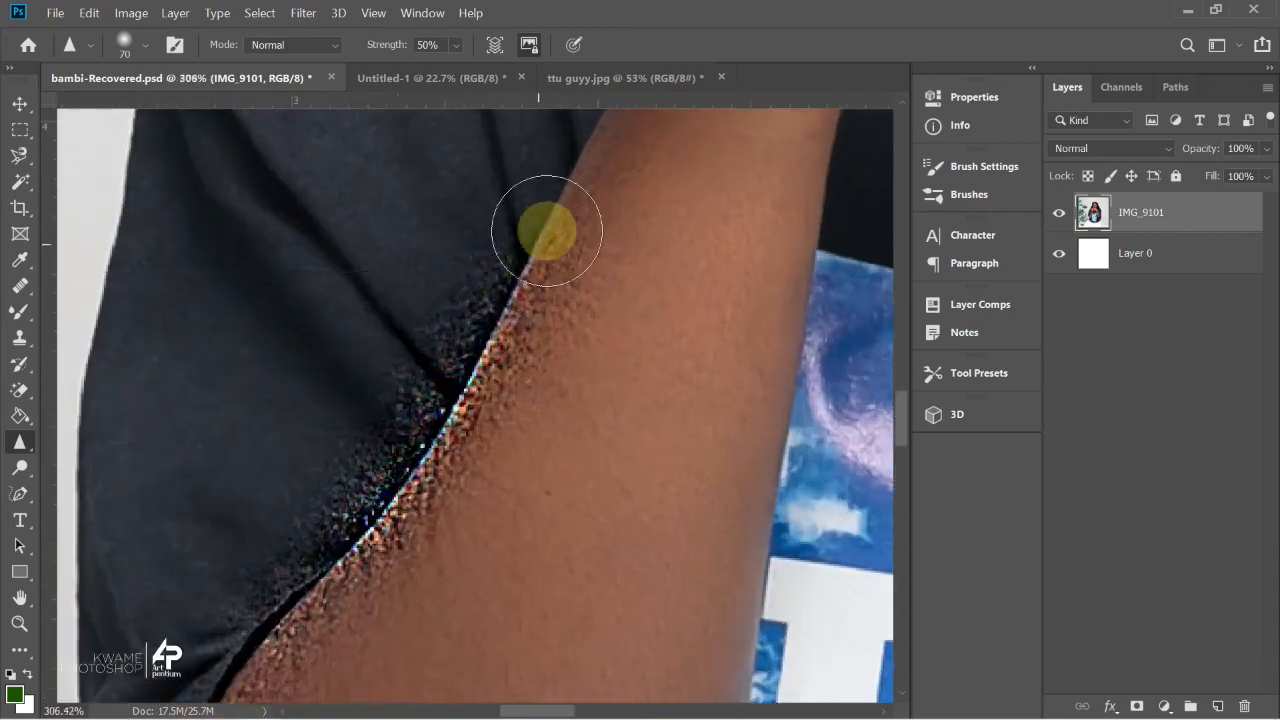
Sharpen the rest of the sleeve edge and the forearm skin beside the shirt's blue print.
mouse_move(572, 205)
left_mouse_down()
mouse_move(476, 396)
mouse_move(511, 271)
mouse_move(574, 243)
mouse_move(529, 331)
left_mouse_up()
mouse_move(789, 366)
left_mouse_down()
mouse_move(723, 551)
mouse_move(623, 700)
mouse_move(714, 329)
mouse_move(636, 711)
left_mouse_up()
left_click_drag(580, 645, 523, 357)
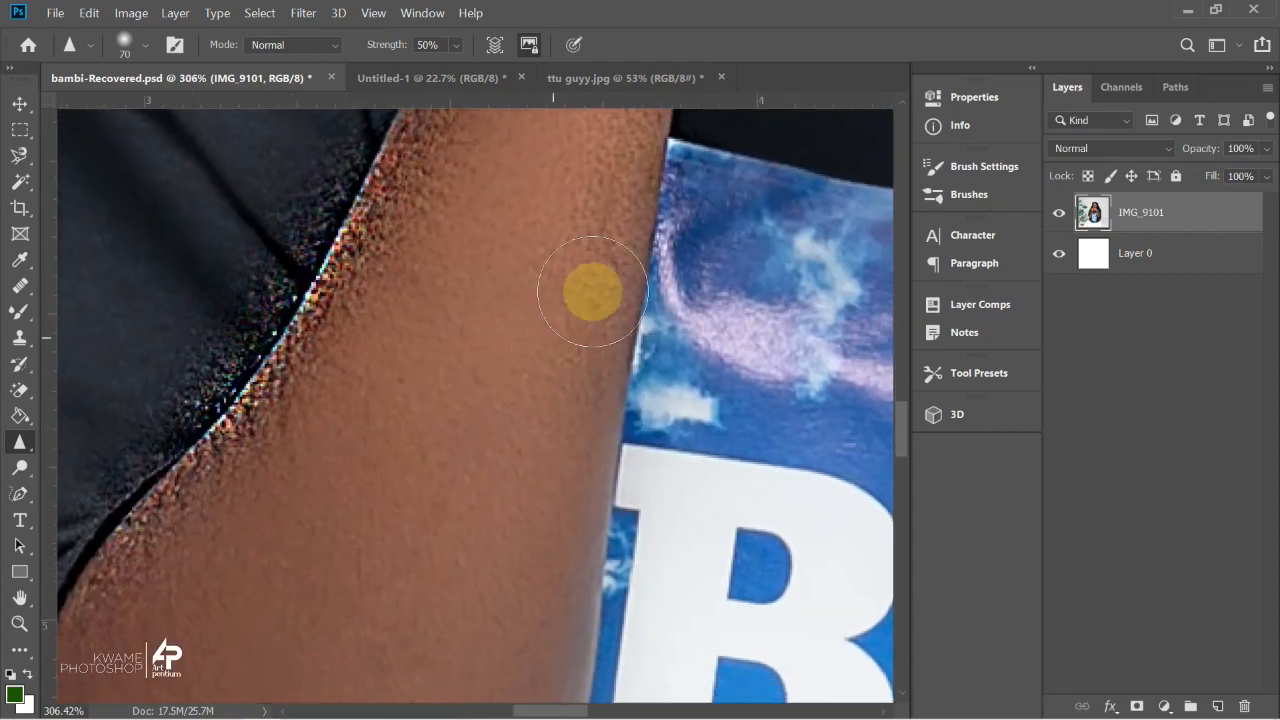
mouse_move(573, 548)
left_mouse_down()
mouse_move(613, 297)
mouse_move(601, 637)
mouse_move(646, 382)
mouse_move(563, 677)
mouse_move(551, 466)
left_mouse_up()
scroll(363, 400, "down", 6)
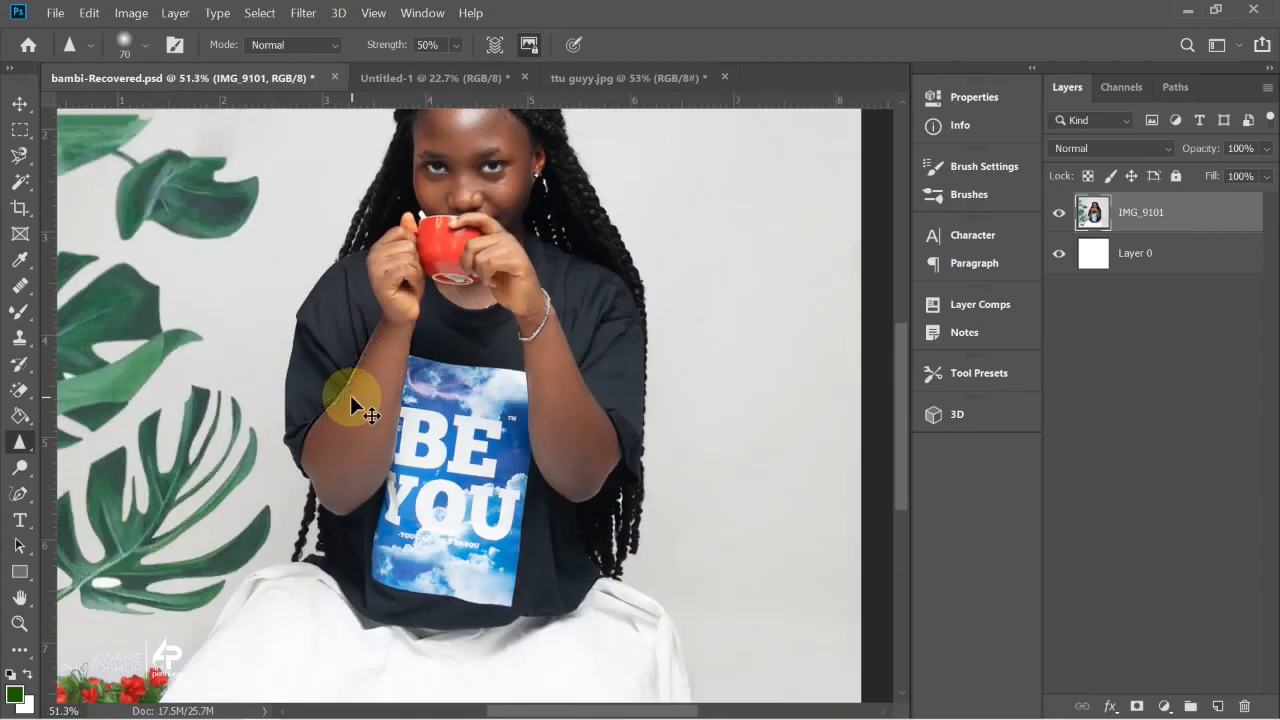
Undo the sharpening strokes and delete the restored hidden IMG_9101 copy.
key("ctrl+j")
scroll(346, 403, "up", 3)
scroll(346, 403, "up", 4)
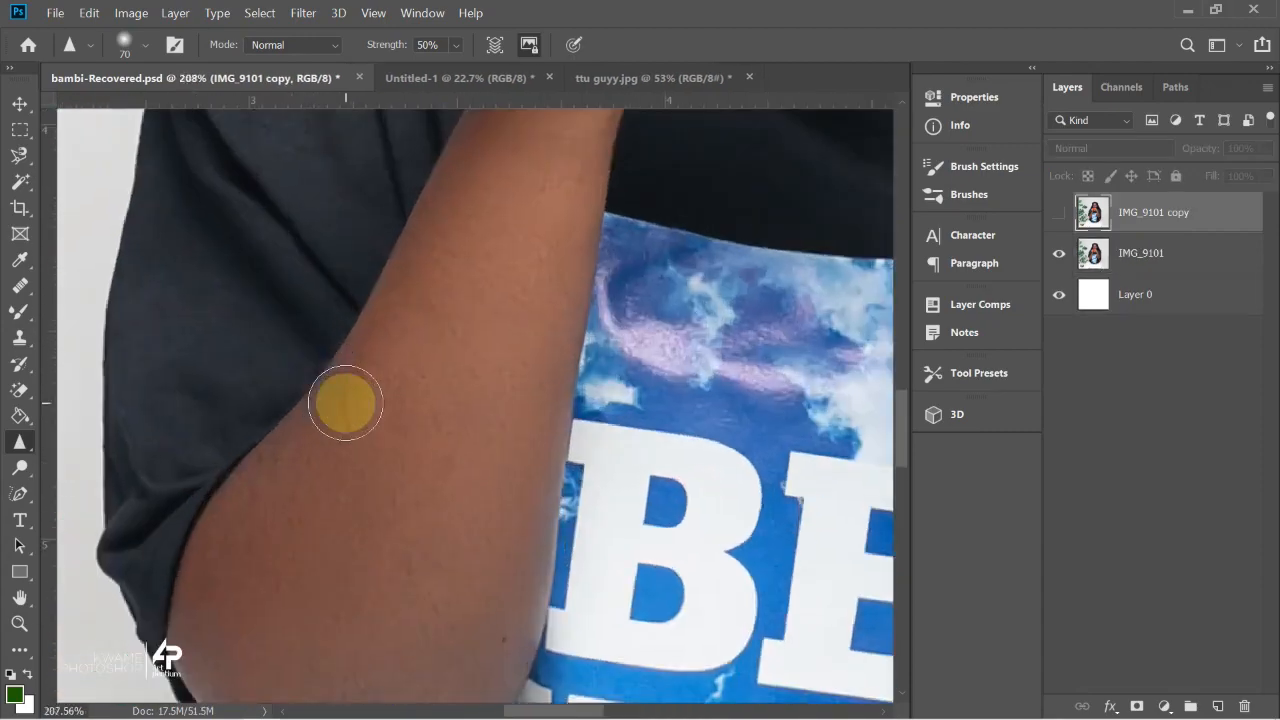
key("Delete")
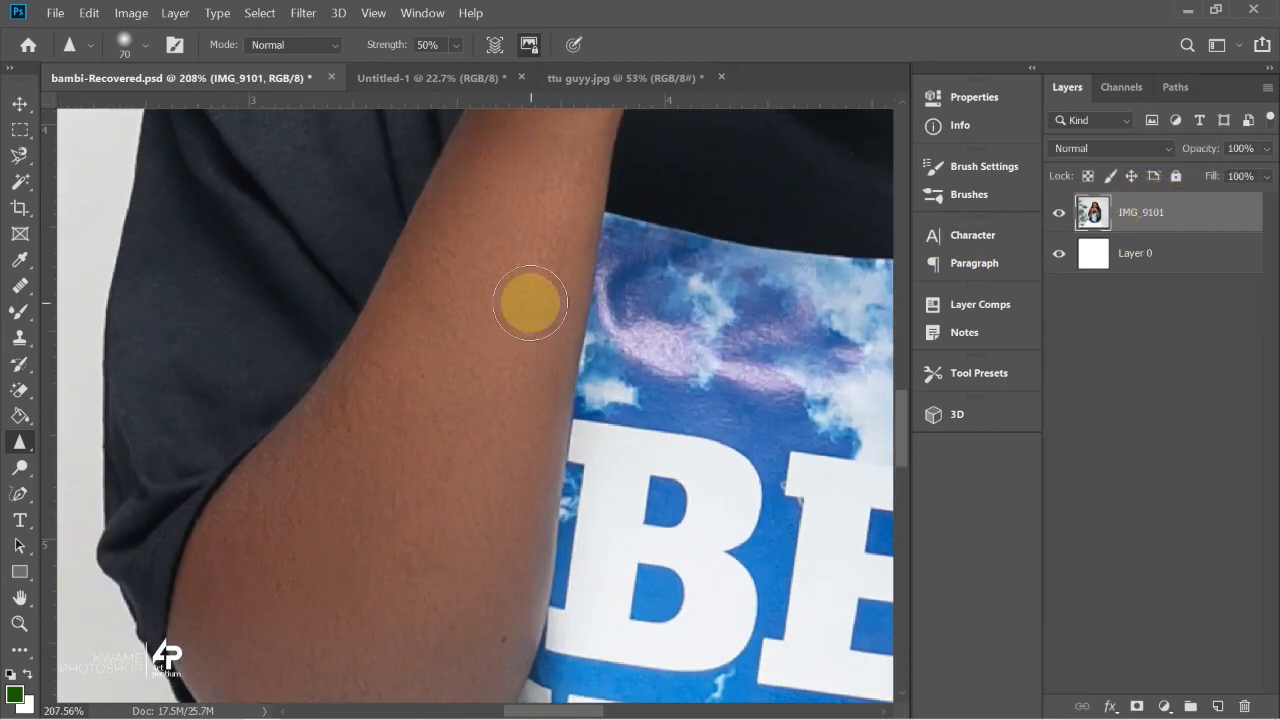
Sharpen the forearm skin and the neighbouring sleeve fabric again, and undo these strokes.
mouse_move(529, 303)
left_mouse_down()
mouse_move(348, 293)
mouse_move(282, 396)
mouse_move(331, 337)
mouse_move(301, 347)
mouse_move(212, 480)
mouse_move(401, 191)
mouse_move(276, 411)
mouse_move(426, 156)
mouse_move(247, 429)
mouse_move(316, 300)
mouse_move(212, 155)
mouse_move(305, 278)
mouse_move(222, 140)
mouse_move(333, 274)
mouse_move(199, 130)
mouse_move(283, 254)
mouse_move(193, 124)
mouse_move(122, 183)
mouse_move(123, 438)
mouse_move(120, 257)
mouse_move(83, 343)
mouse_move(103, 455)
mouse_move(98, 395)
mouse_move(110, 440)
mouse_move(92, 482)
left_mouse_up()
key("ctrl+z")
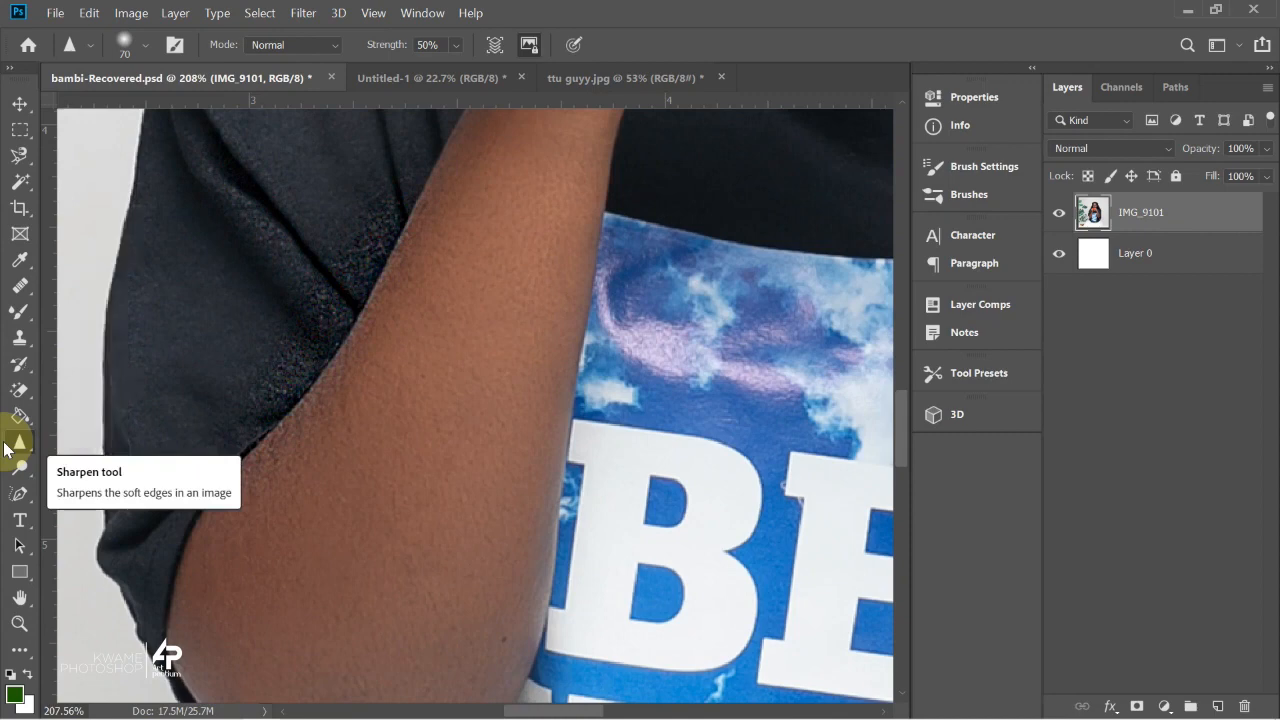
key("ctrl+z")
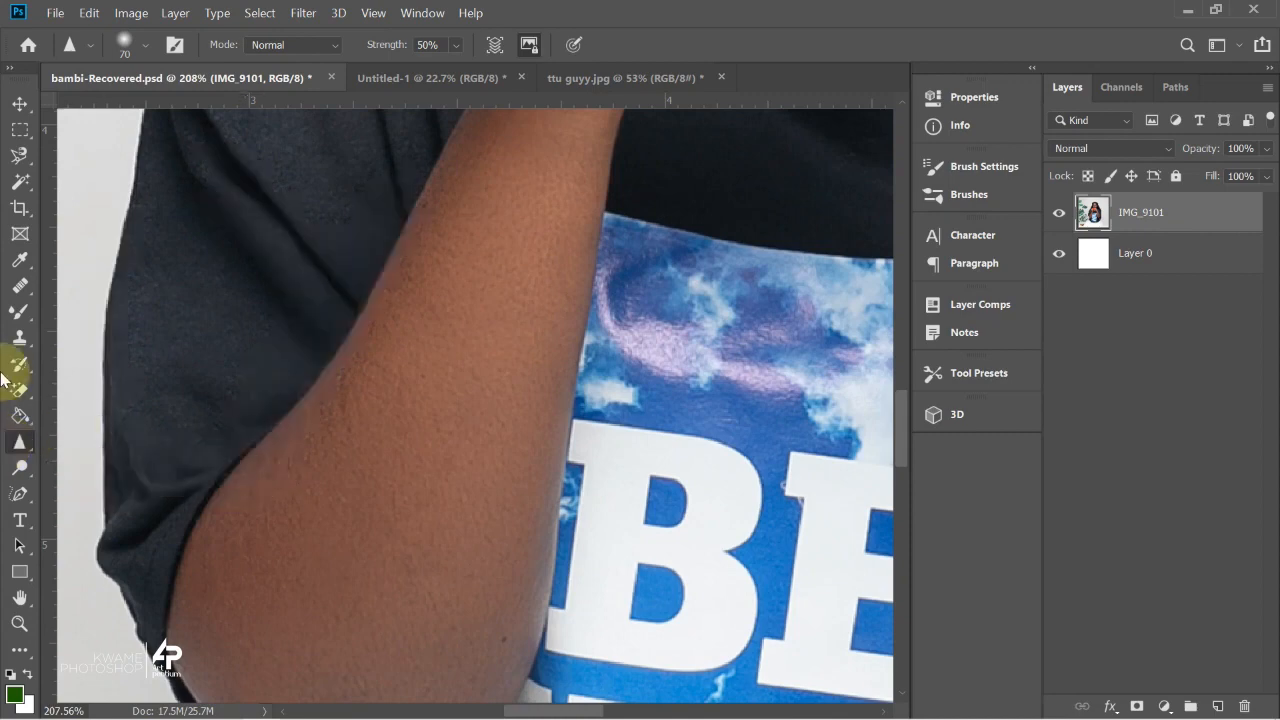
Activate the Smudge tool and enlarge its brush to 80 px.
left_click(16, 445)
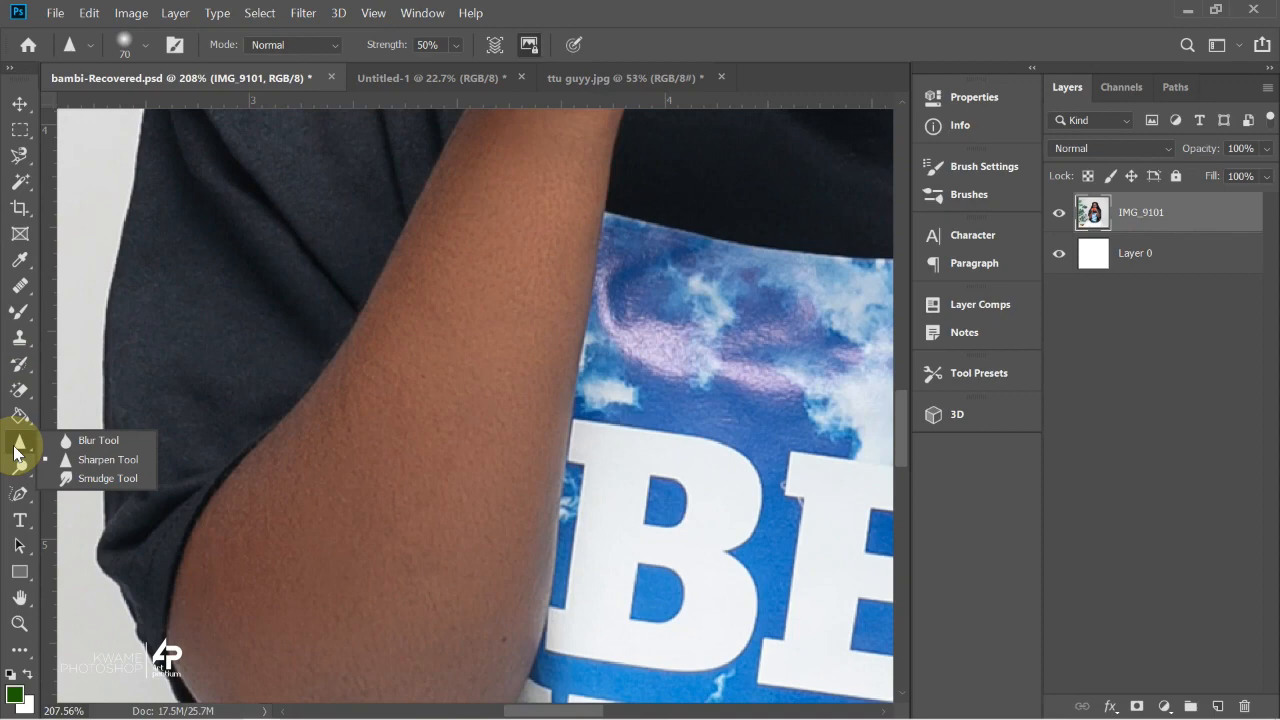
left_click(100, 478)
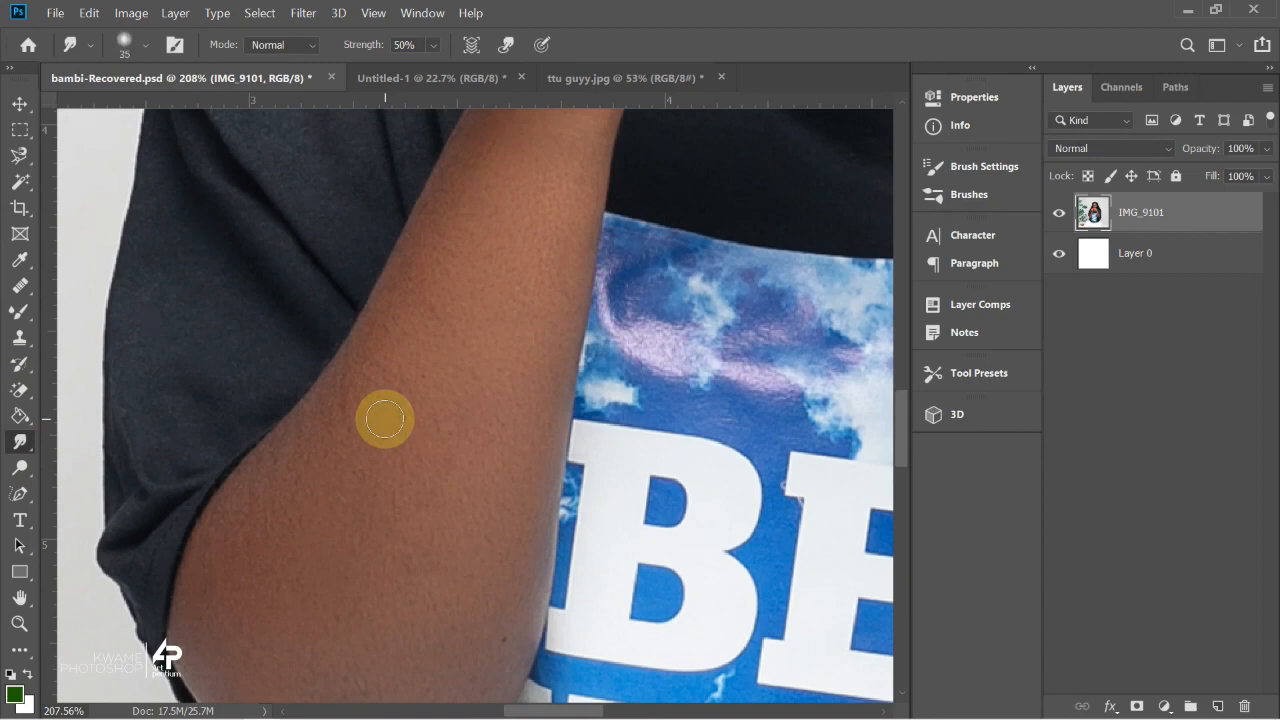
key("bracketright")
key("bracketright")
key("bracketright")
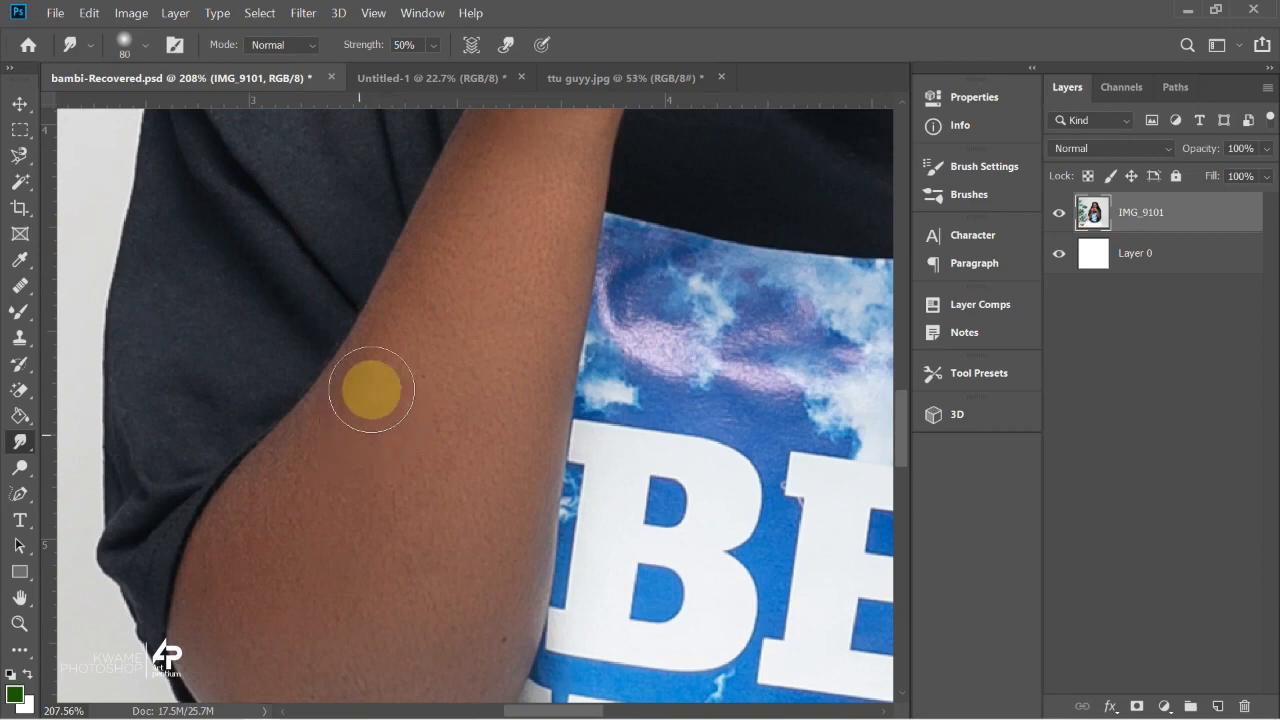
Smudge the skin along the whole forearm, from the wrist down to the elbow, to smooth its texture.
mouse_move(453, 243)
left_mouse_down()
mouse_move(446, 411)
mouse_move(395, 407)
mouse_move(308, 508)
mouse_move(333, 651)
mouse_move(351, 583)
mouse_move(525, 432)
left_mouse_up()
mouse_move(548, 115)
left_mouse_down()
mouse_move(491, 166)
mouse_move(465, 215)
left_mouse_up()
mouse_move(332, 568)
left_mouse_down()
mouse_move(268, 652)
mouse_move(283, 596)
mouse_move(243, 541)
mouse_move(190, 627)
mouse_move(267, 682)
mouse_move(324, 692)
mouse_move(397, 654)
left_mouse_up()
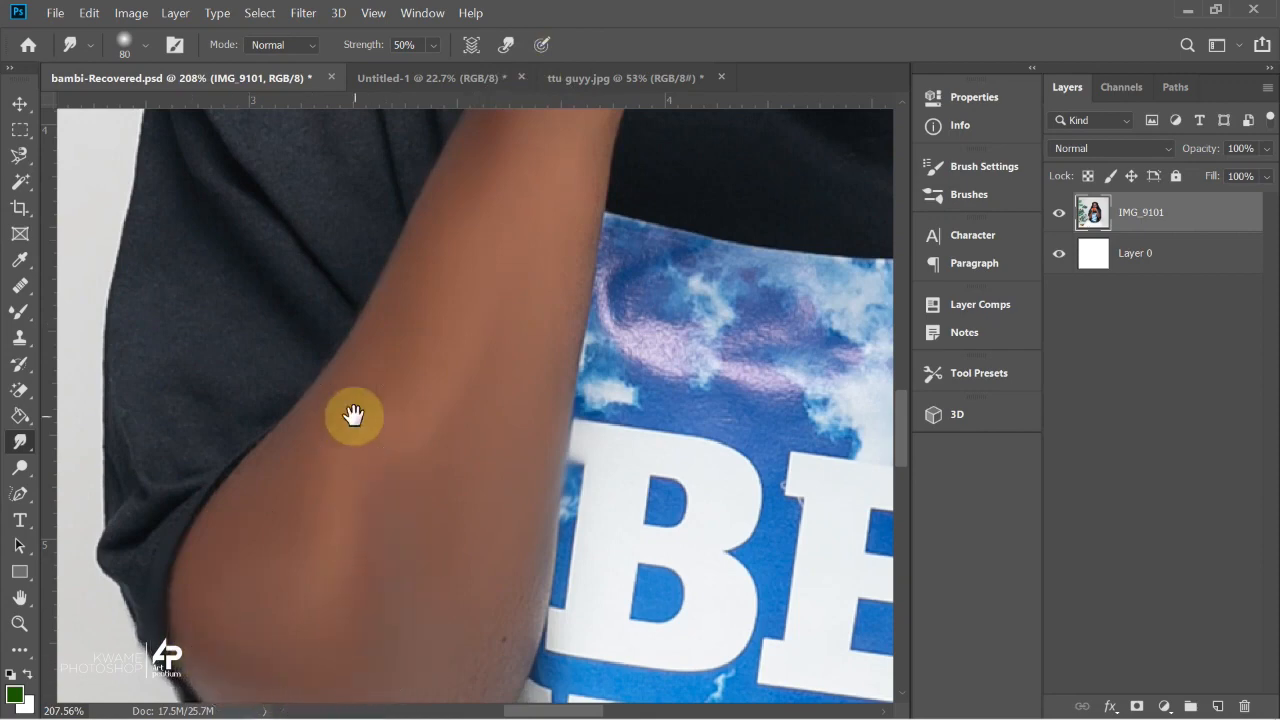
left_click_drag(363, 429, 320, 300)
mouse_move(444, 430)
left_mouse_down()
mouse_move(366, 636)
mouse_move(372, 600)
mouse_move(315, 643)
mouse_move(274, 651)
mouse_move(240, 603)
left_mouse_up()
double_click(697, 8)
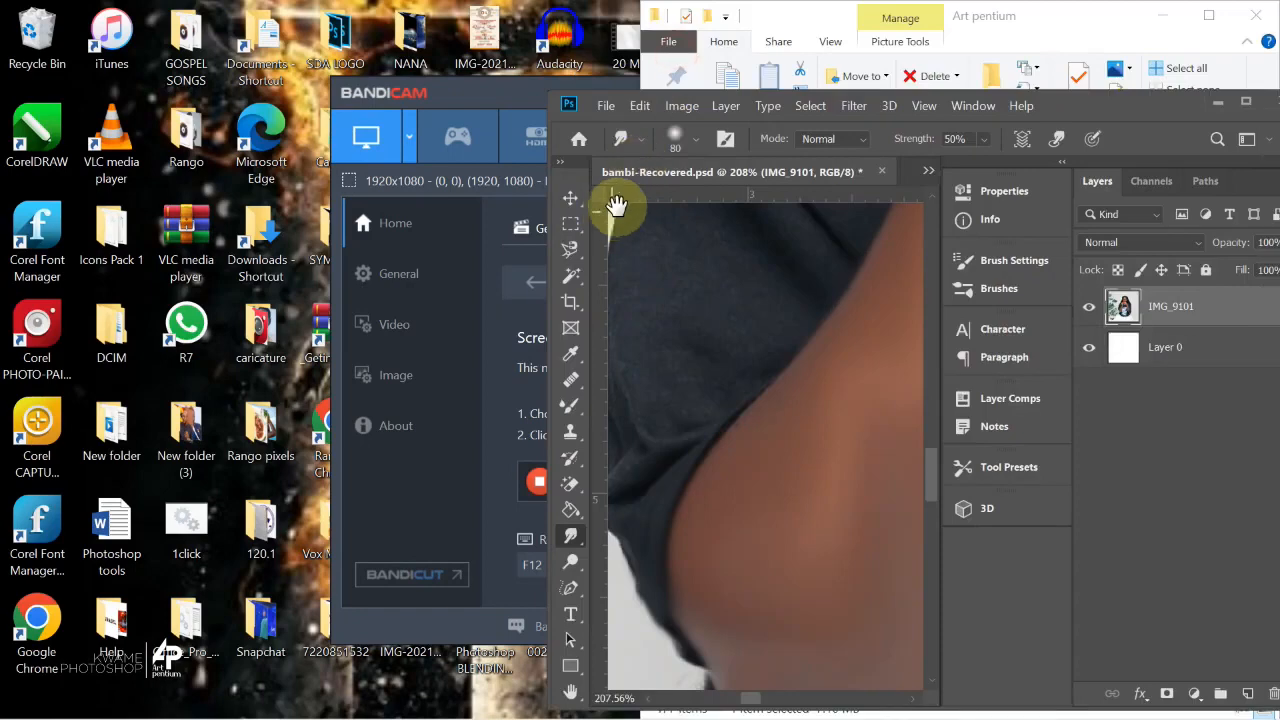
left_click(1263, 107)
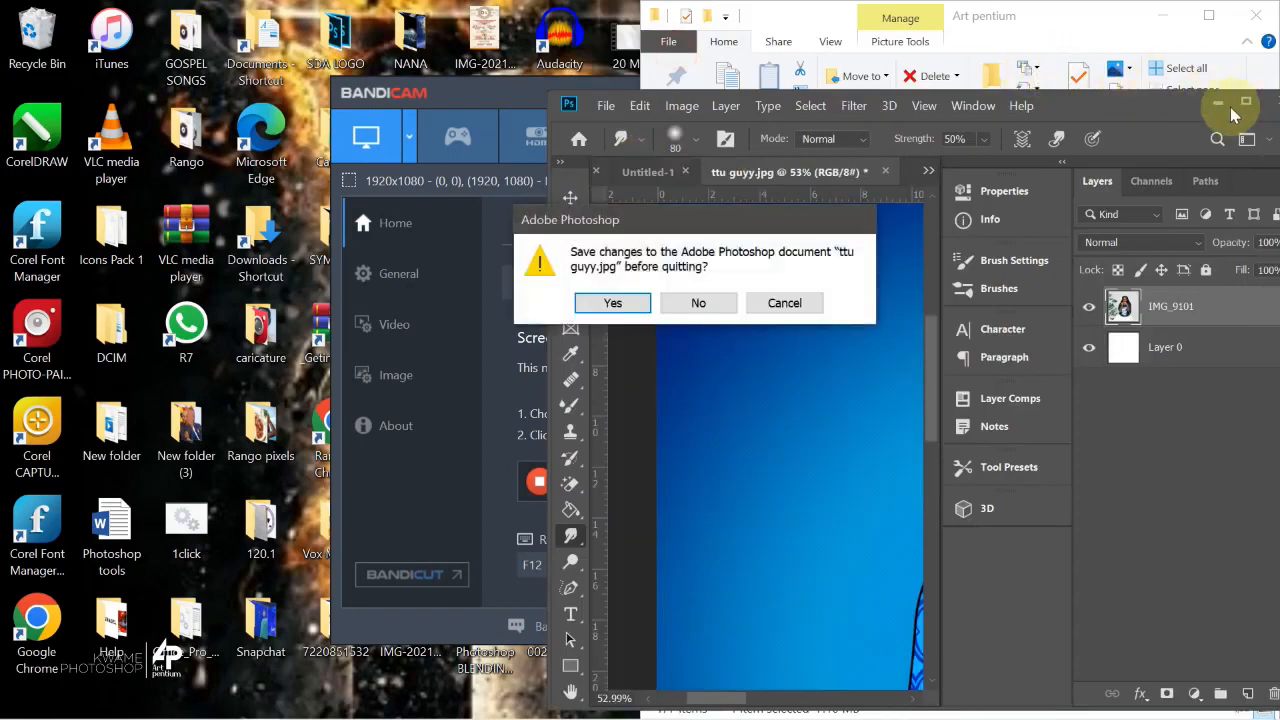
left_click(800, 304)
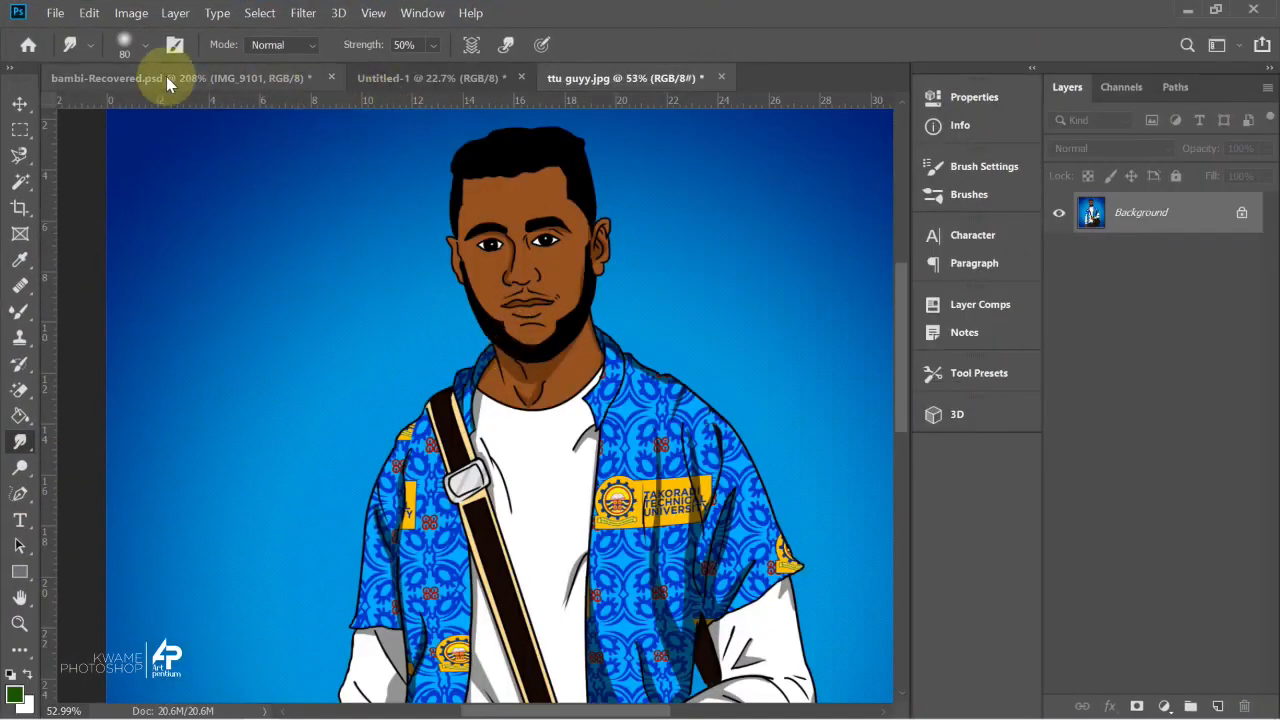
left_click(195, 78)
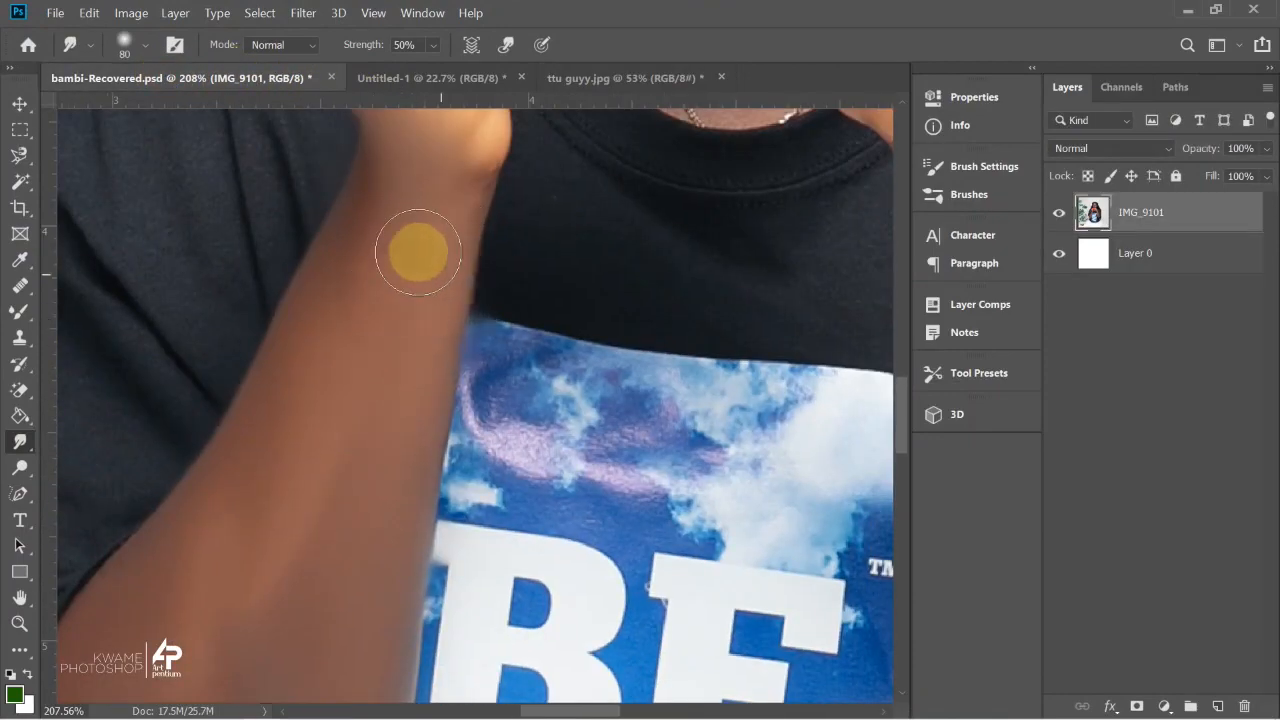
Undo the smudge strokes on the forearm in the portrait.
scroll(414, 251, "down", 5)
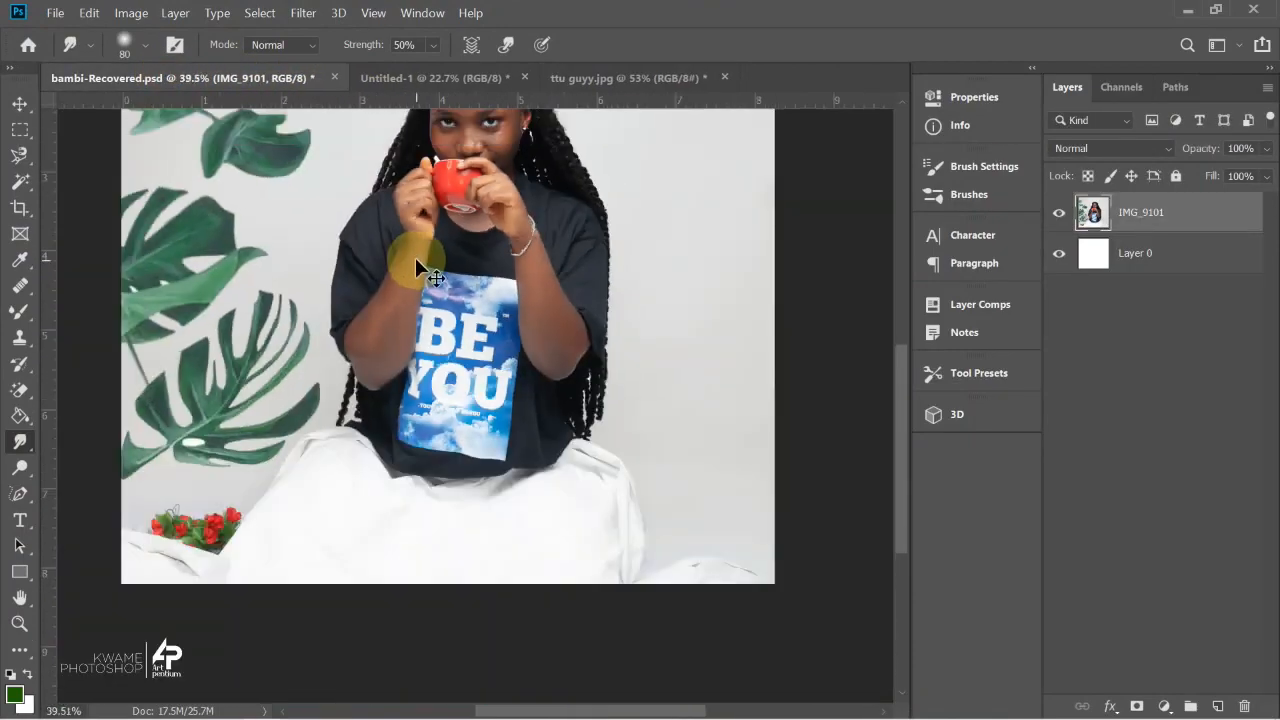
key("ctrl+j")
scroll(359, 319, "up", 3)
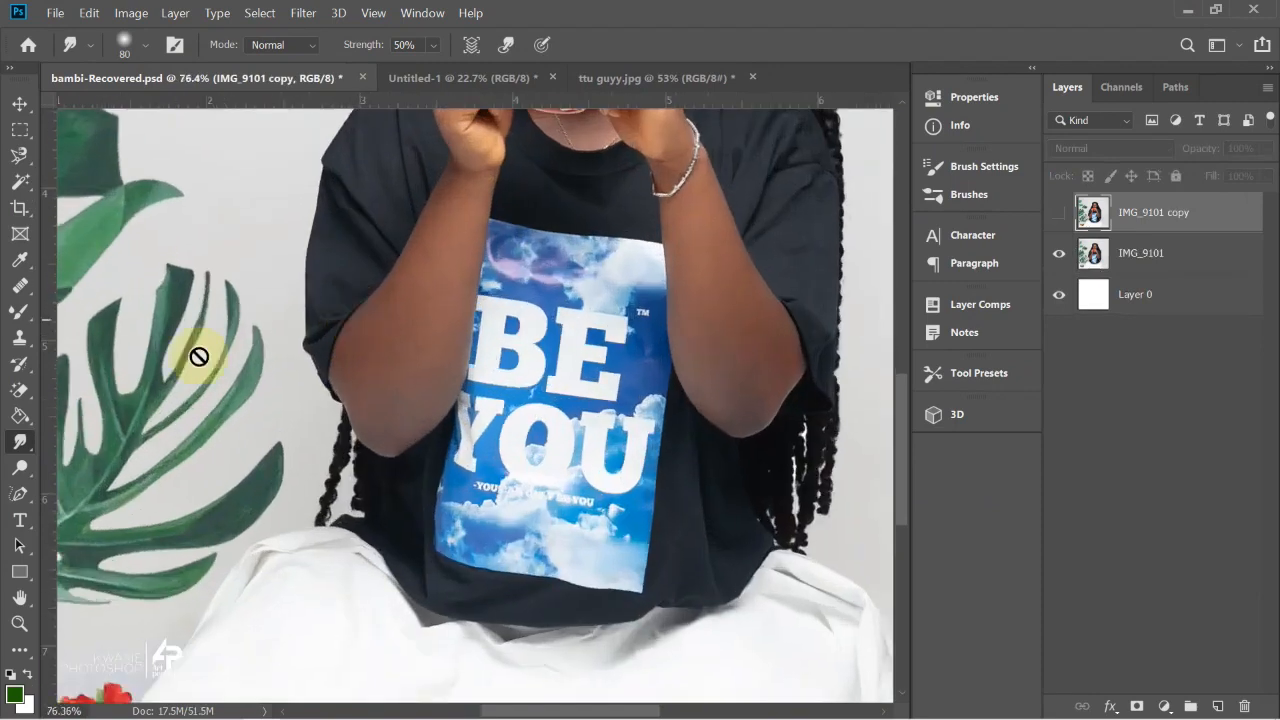
Smudge the forearm skin on the IMG_9101 layer with the Smudge tool, and delete the hidden IMG_9101 copy.
right_click(21, 440)
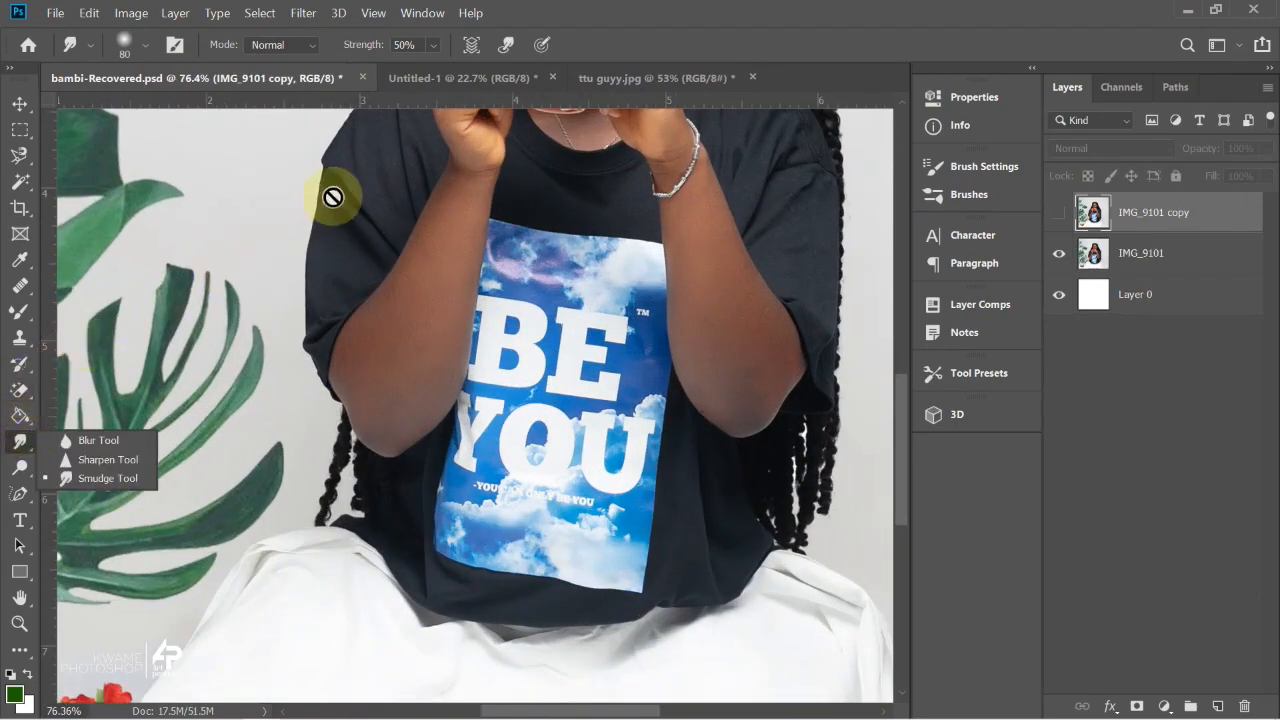
left_click(72, 478)
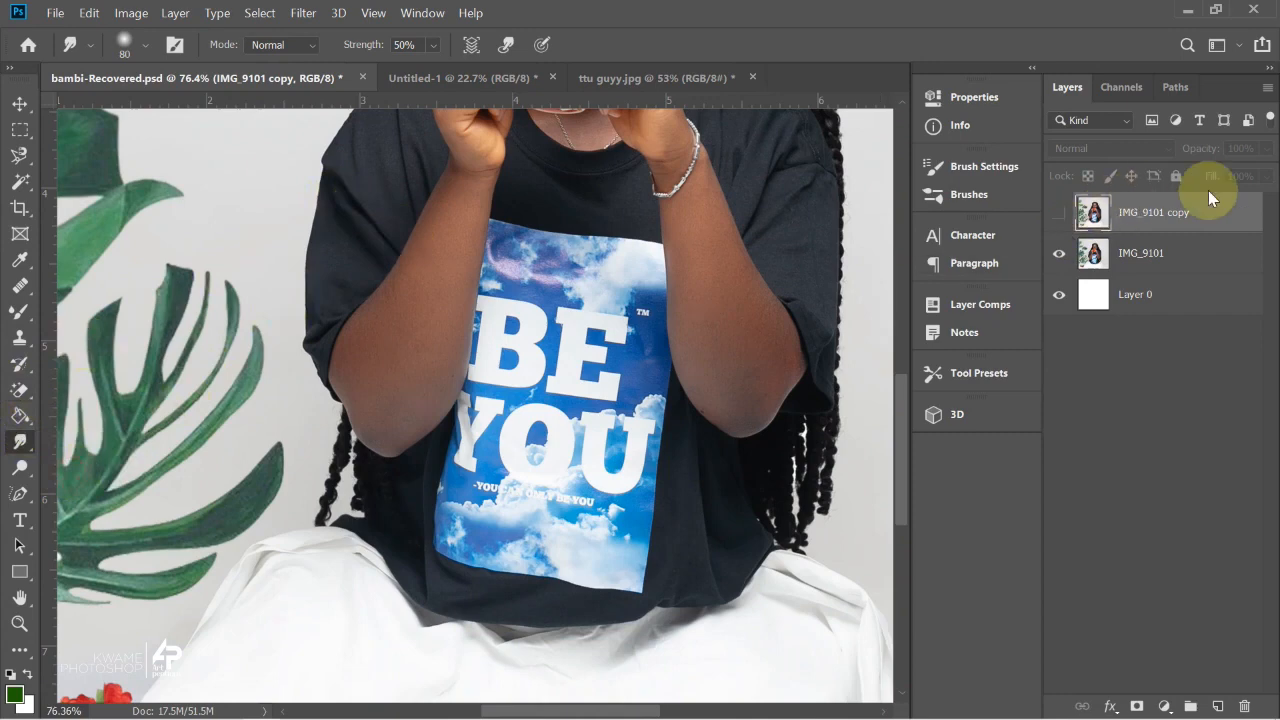
left_click(1200, 254)
scroll(464, 275, "up", 3)
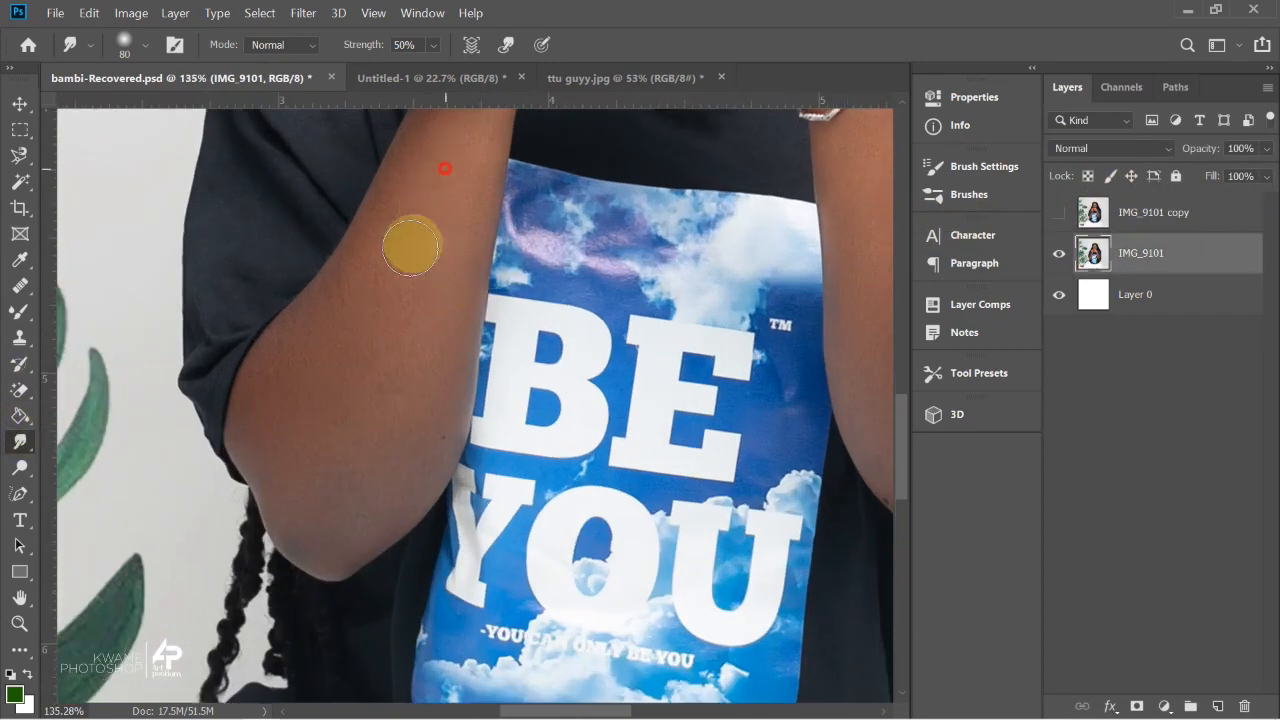
mouse_move(345, 323)
left_mouse_down()
mouse_move(309, 328)
mouse_move(261, 396)
mouse_move(247, 462)
mouse_move(270, 467)
mouse_move(297, 520)
left_mouse_up()
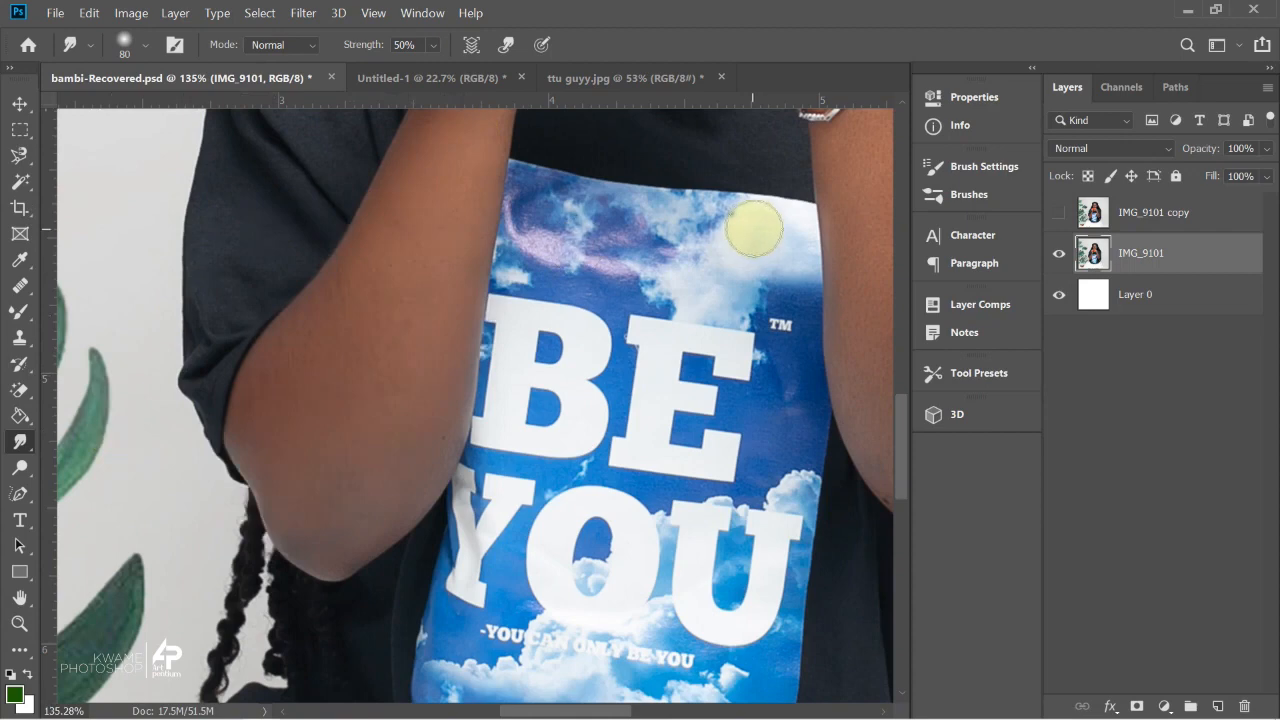
left_click(1143, 212)
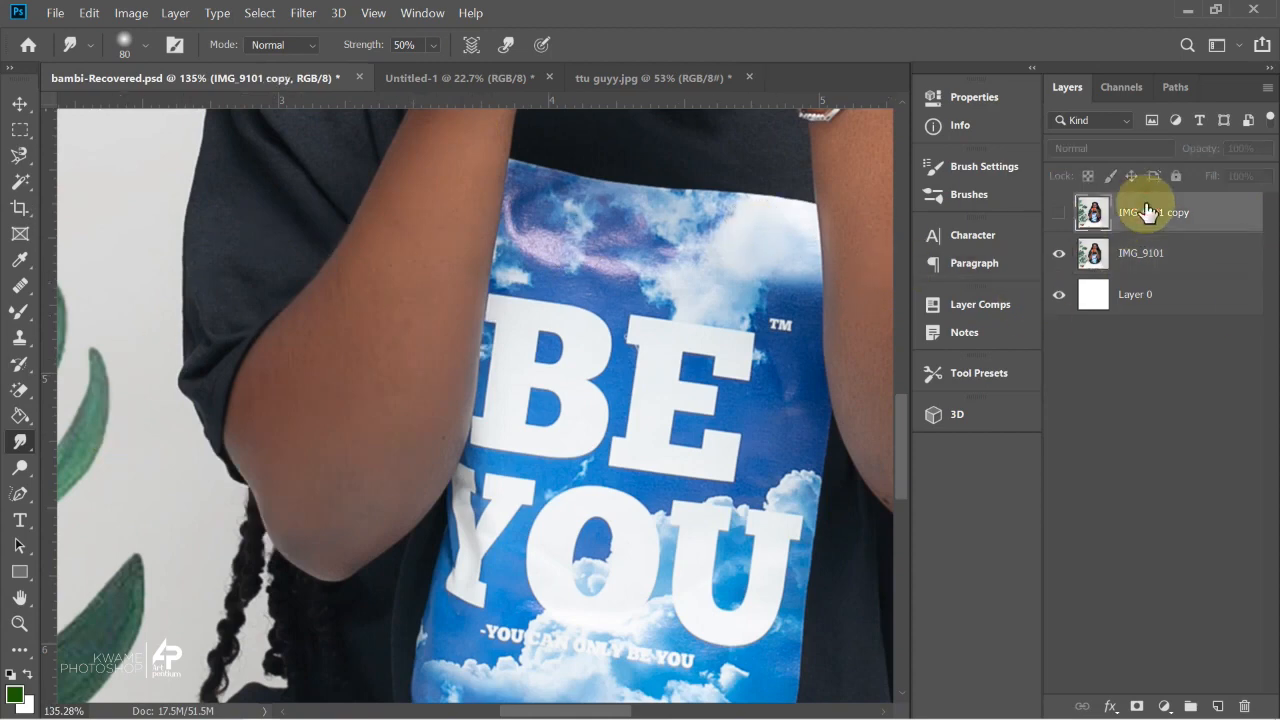
key("Delete")
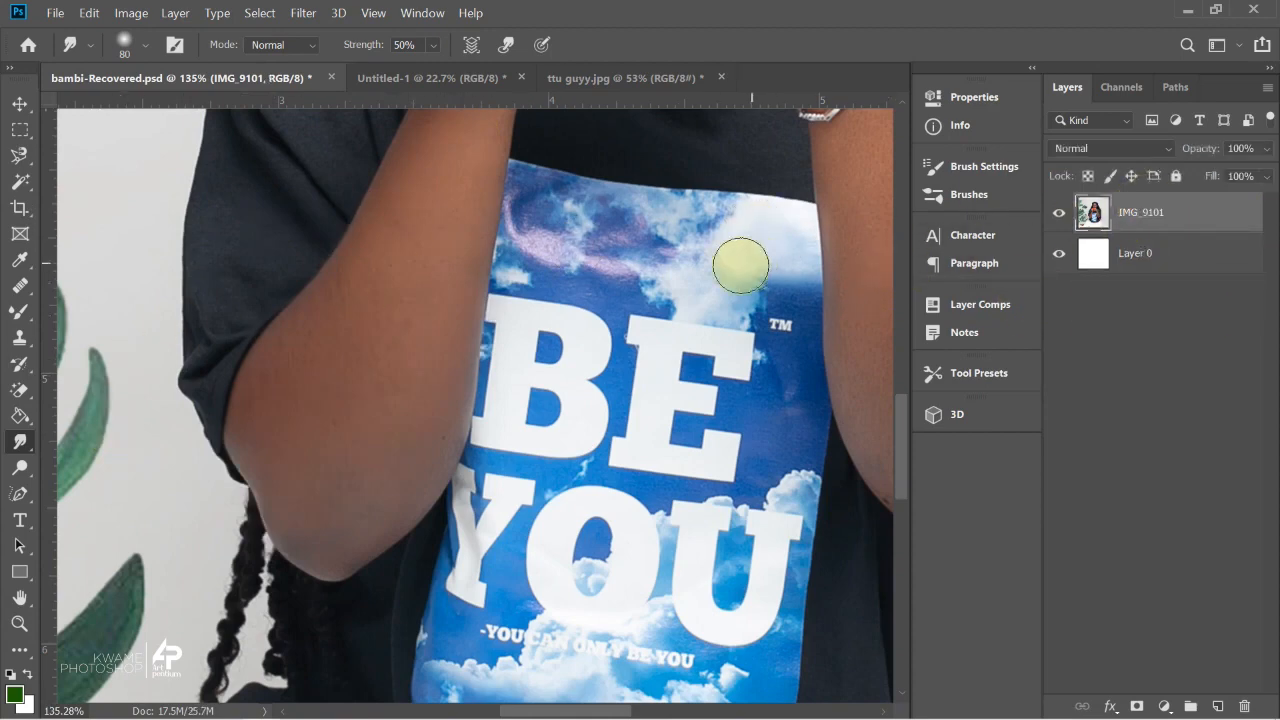
Lighten the skin on the forearm and the cheek beside the earring with the Dodge tool, and undo the cheek stroke.
left_click(19, 467)
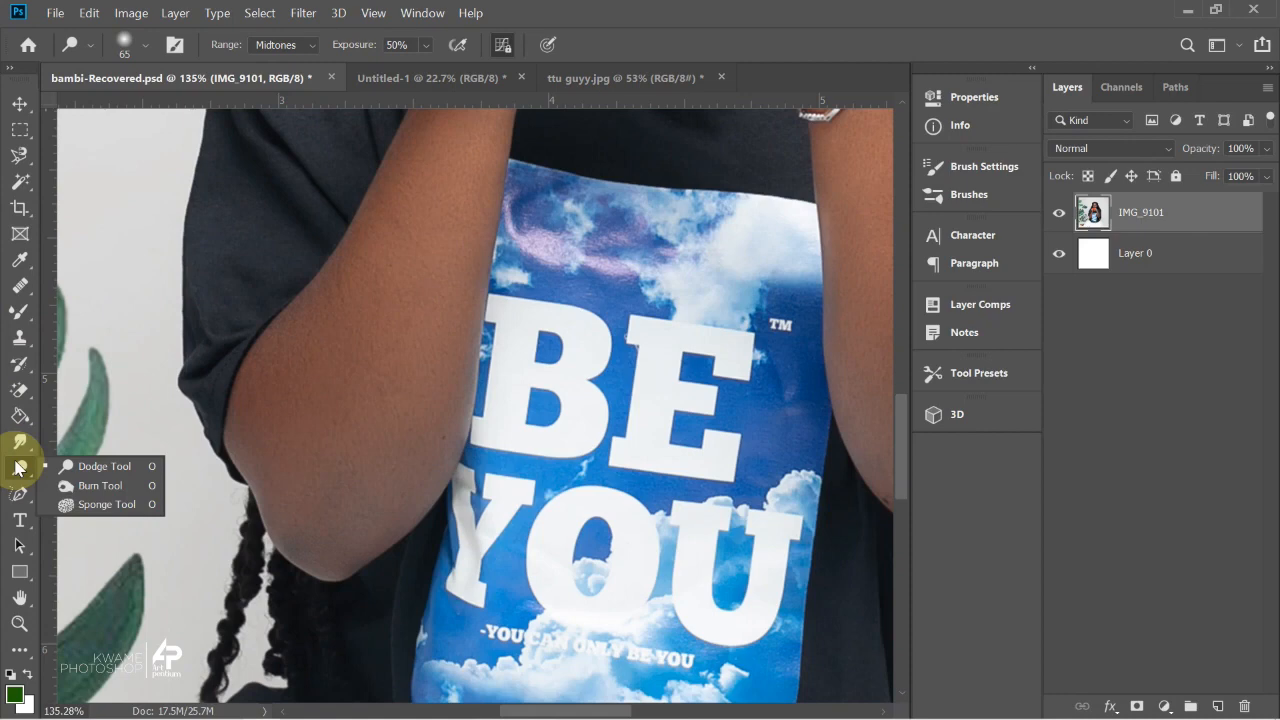
left_click(86, 466)
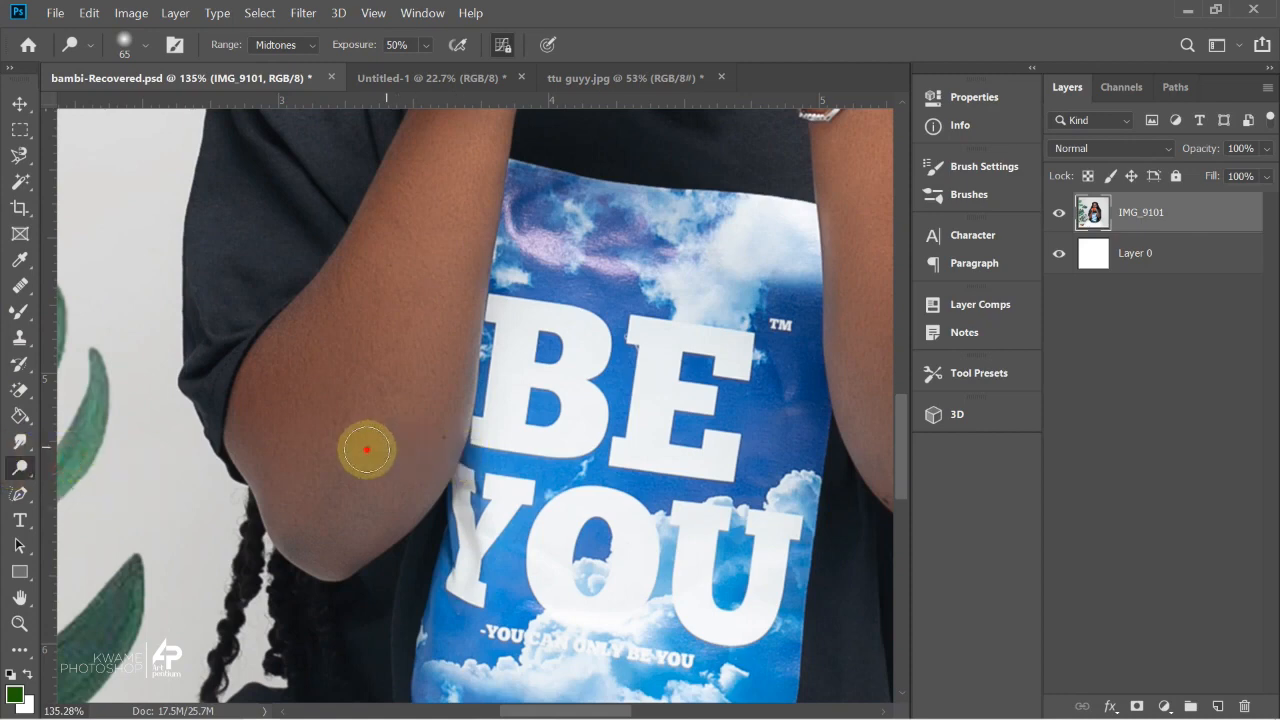
left_click(393, 375)
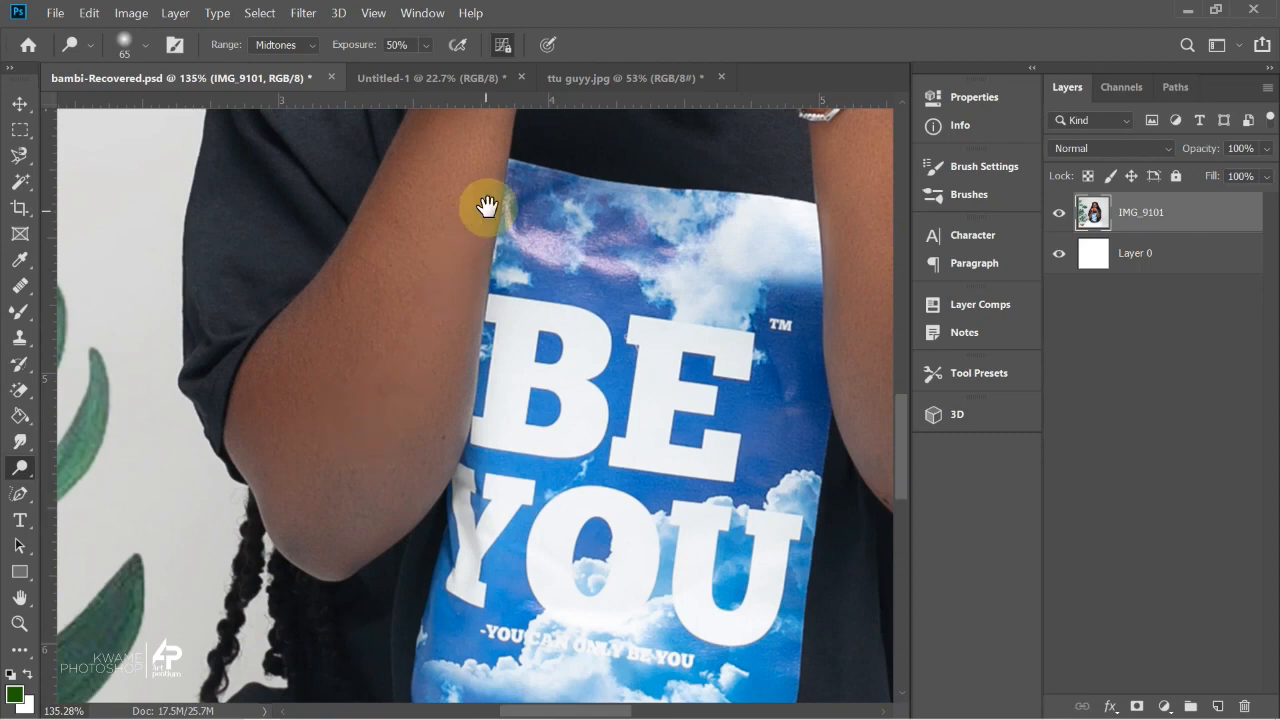
left_click_drag(486, 206, 271, 671)
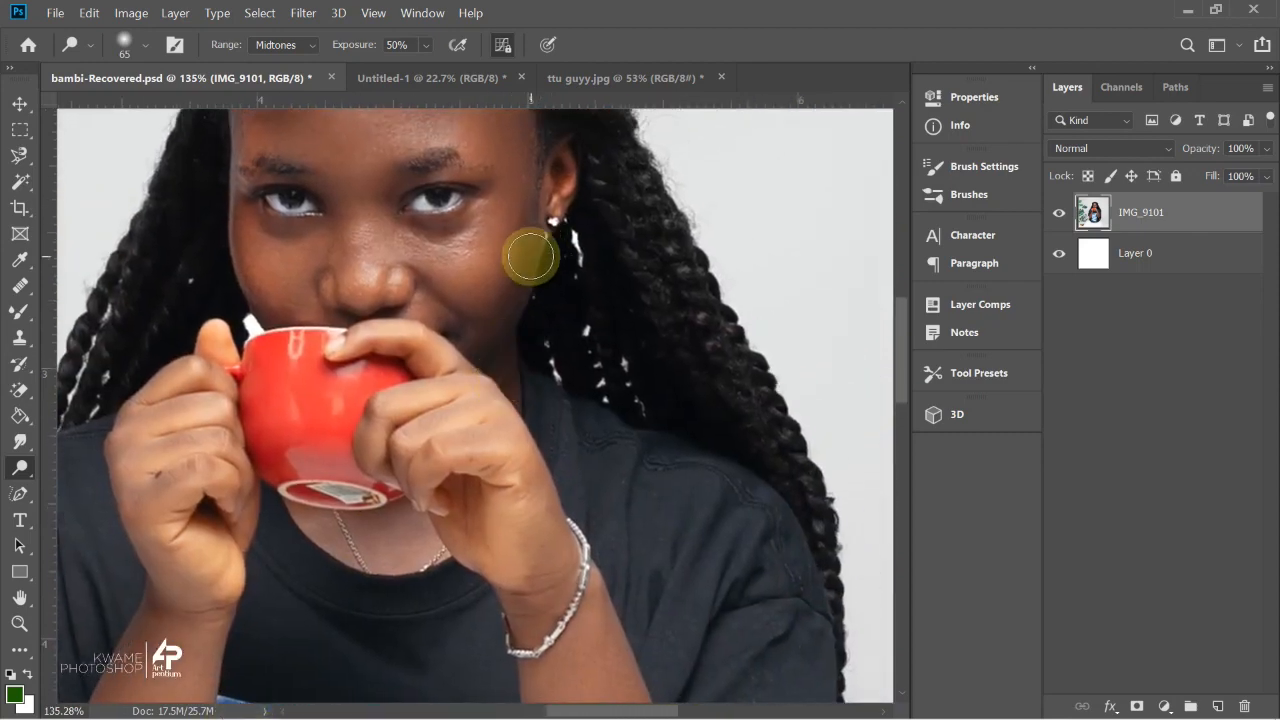
mouse_move(485, 346)
left_mouse_down()
mouse_move(516, 285)
mouse_move(477, 346)
mouse_move(506, 250)
mouse_move(488, 341)
mouse_move(523, 255)
mouse_move(499, 355)
mouse_move(525, 193)
mouse_move(527, 255)
mouse_move(552, 148)
mouse_move(546, 215)
mouse_move(514, 310)
mouse_move(496, 320)
mouse_move(504, 348)
mouse_move(546, 203)
mouse_move(544, 278)
mouse_move(494, 289)
mouse_move(488, 261)
mouse_move(461, 272)
mouse_move(432, 244)
mouse_move(512, 256)
mouse_move(413, 244)
mouse_move(453, 266)
mouse_move(394, 214)
mouse_move(442, 243)
mouse_move(484, 187)
mouse_move(475, 161)
mouse_move(499, 161)
mouse_move(387, 193)
mouse_move(399, 172)
mouse_move(353, 231)
mouse_move(327, 194)
mouse_move(338, 206)
mouse_move(171, 265)
mouse_move(257, 258)
mouse_move(280, 317)
mouse_move(370, 305)
mouse_move(287, 263)
mouse_move(478, 293)
mouse_move(466, 310)
mouse_move(431, 311)
mouse_move(495, 366)
mouse_move(505, 273)
left_mouse_up()
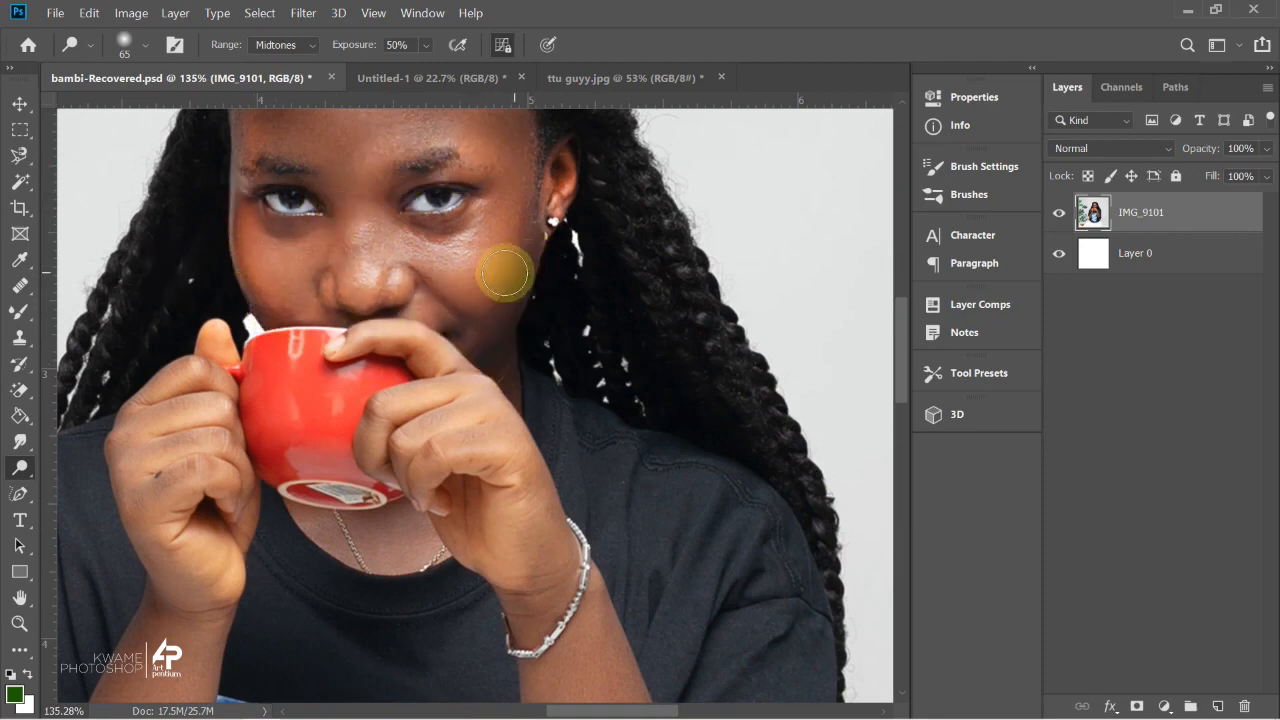
key("ctrl+z")
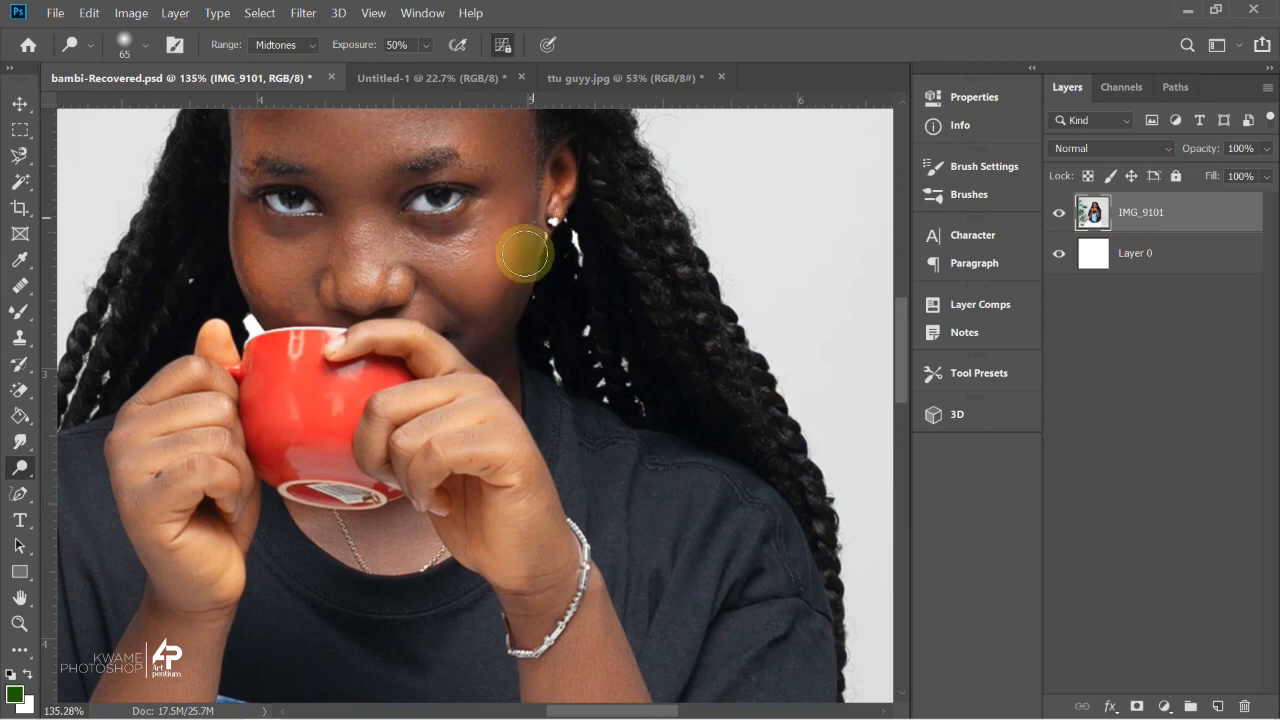
Try lightening both cheeks with the Dodge tool, and undo the strokes while keeping the hidden IMG_9101 copy deleted.
left_click_drag(424, 246, 464, 257)
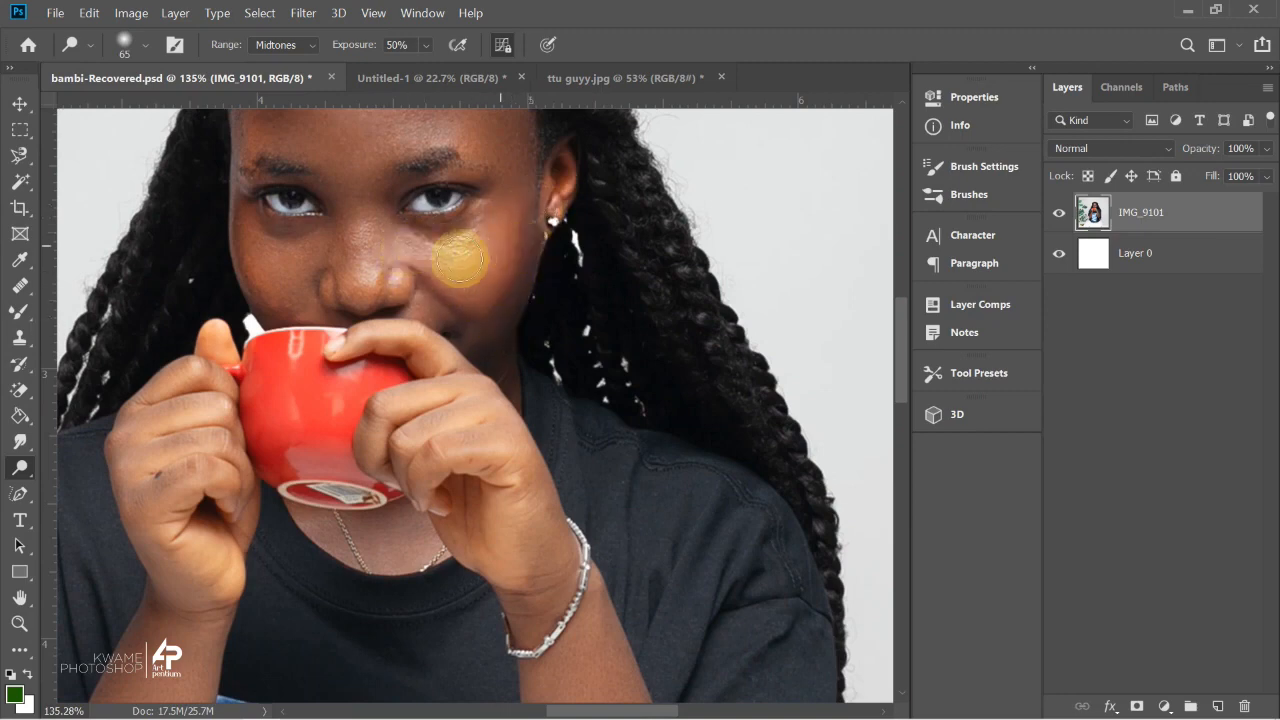
mouse_move(325, 273)
left_mouse_down()
mouse_move(254, 229)
mouse_move(245, 172)
left_mouse_up()
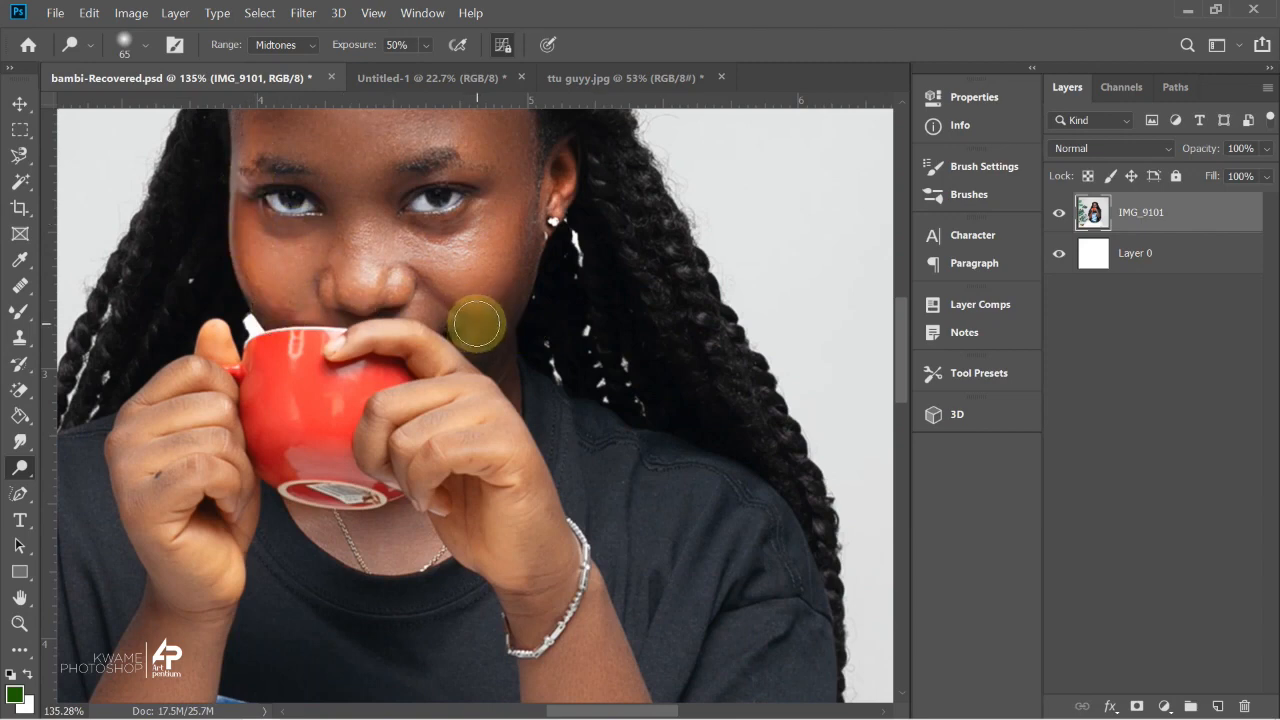
key("ctrl+z")
key("ctrl+z")
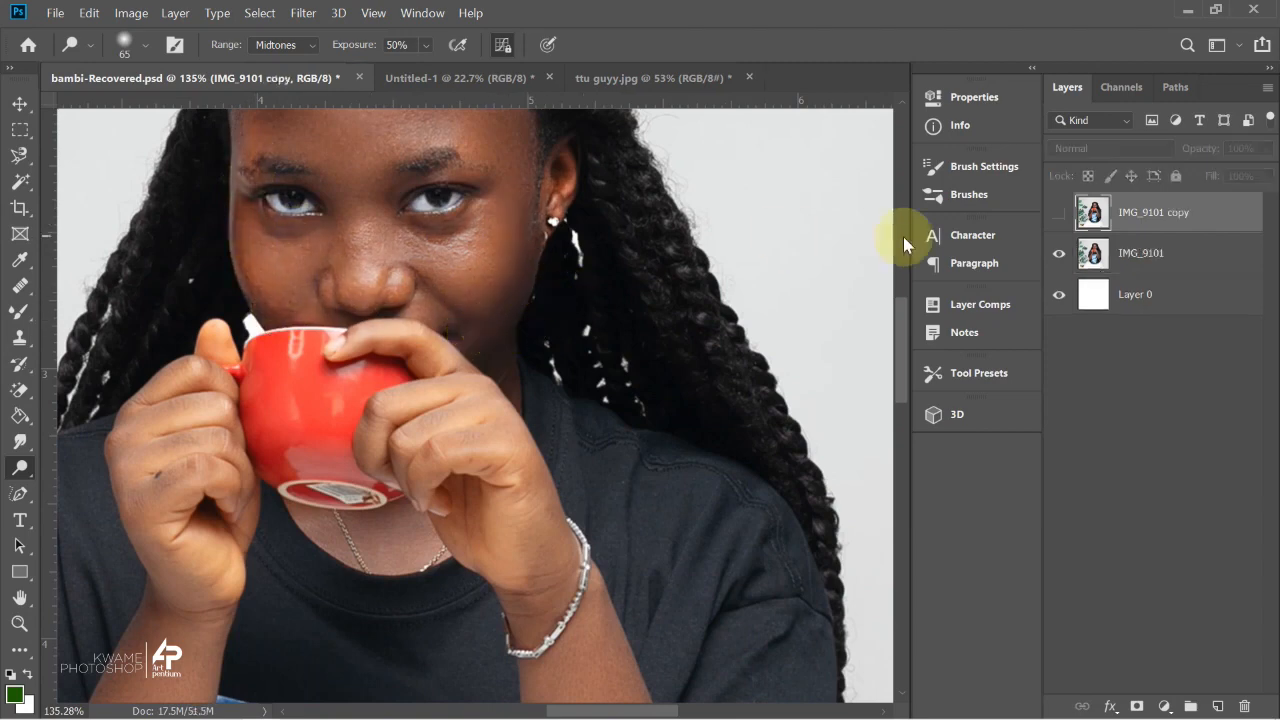
key("ctrl+shift+z")
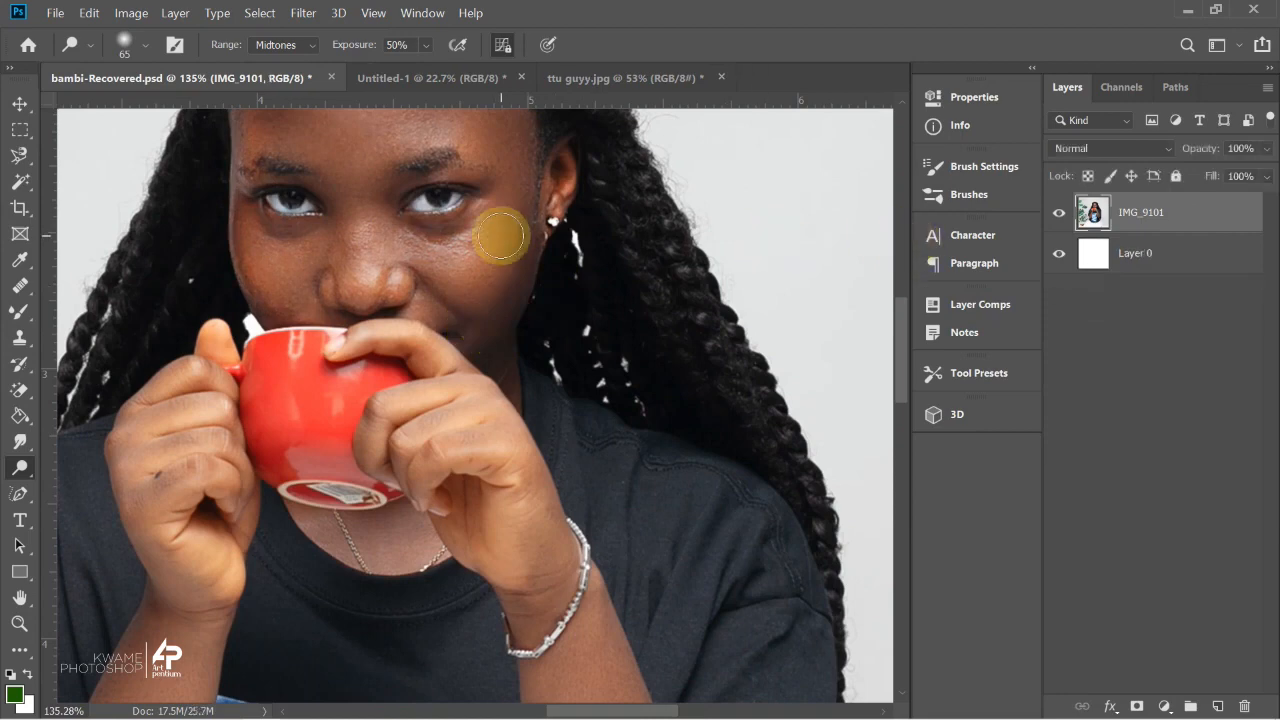
Try darkening the face with the Burn tool, and undo the strokes back to before the hidden IMG_9101 copy was deleted.
right_click(19, 467)
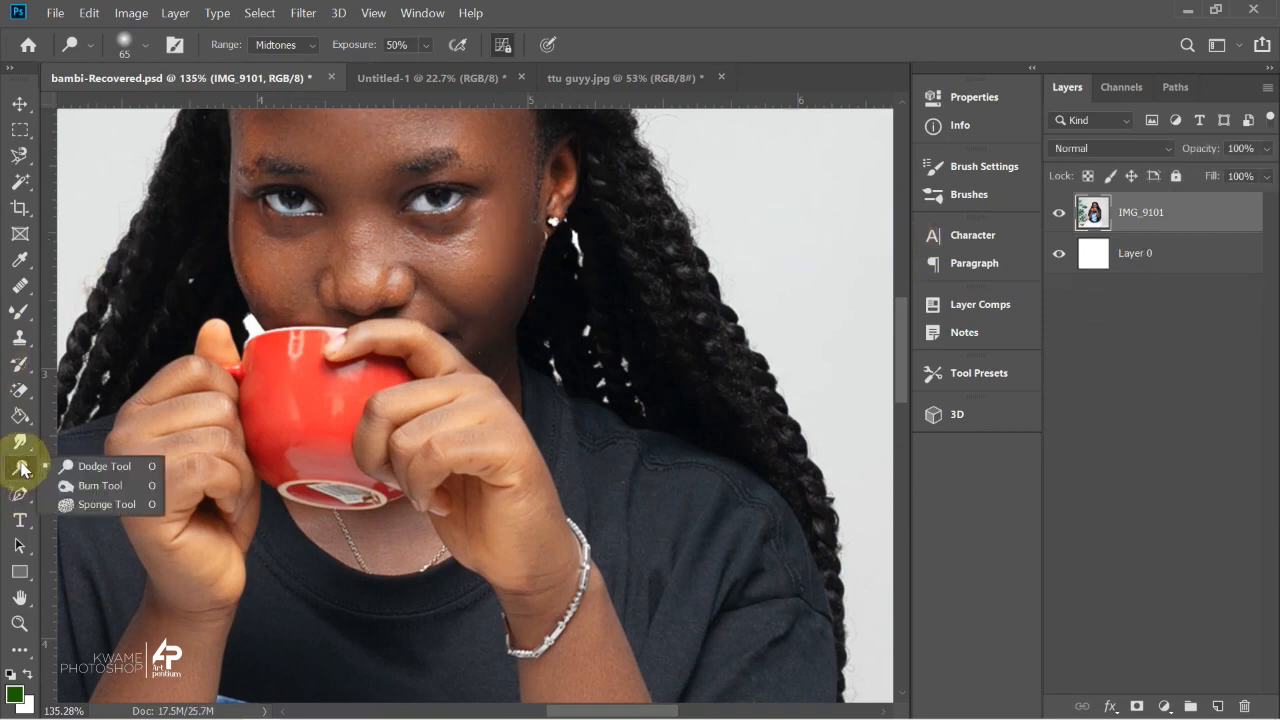
left_click(67, 485)
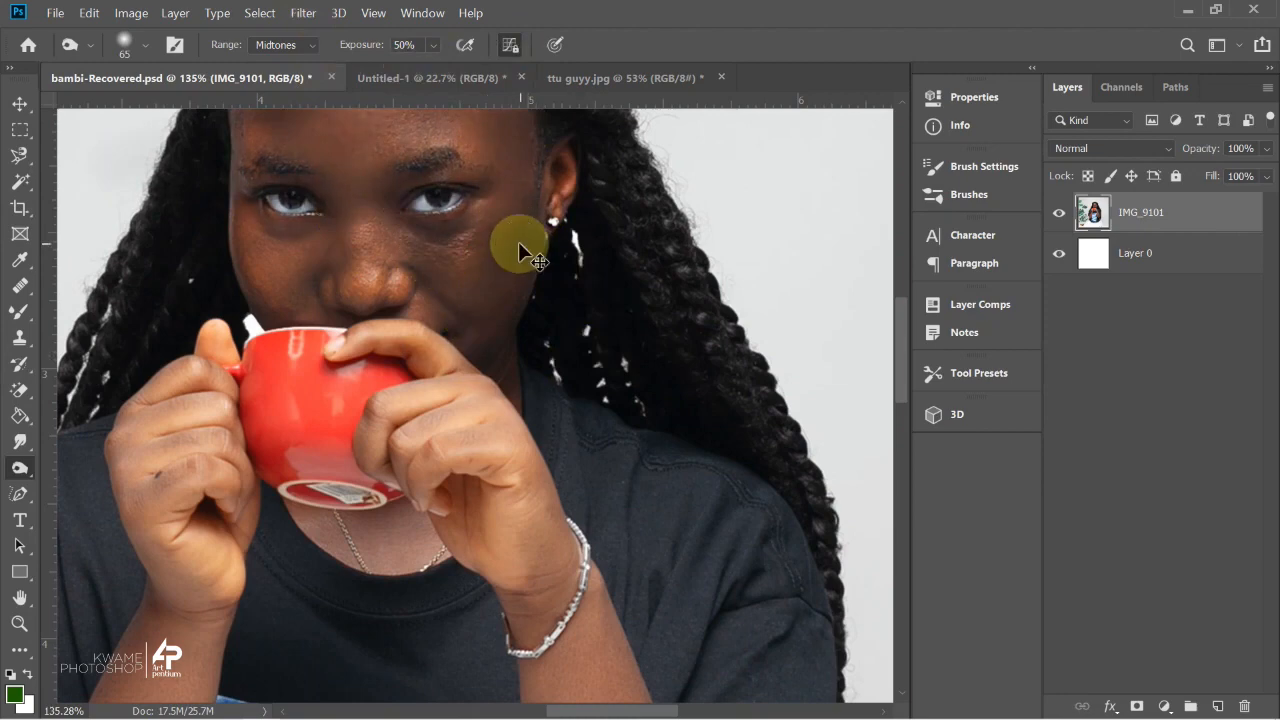
key("ctrl+z")
key("ctrl+z")
key("ctrl+z")
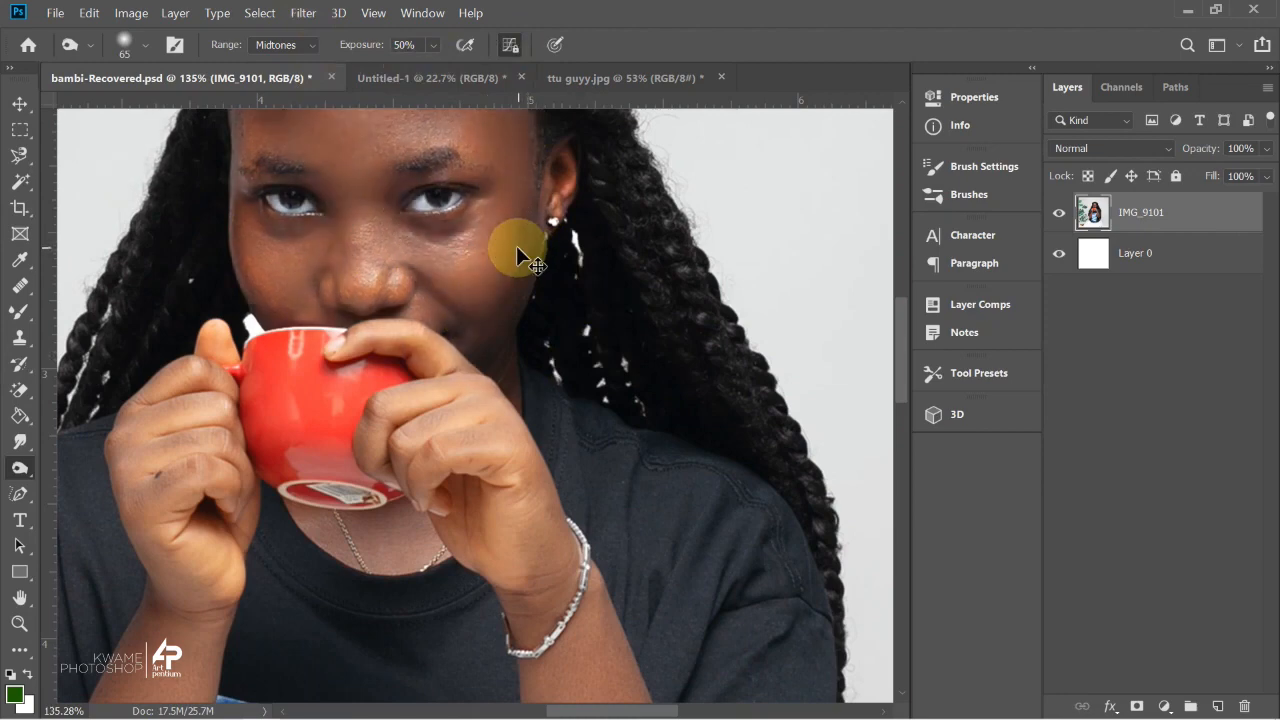
key("ctrl+j")
key("ctrl+comma")
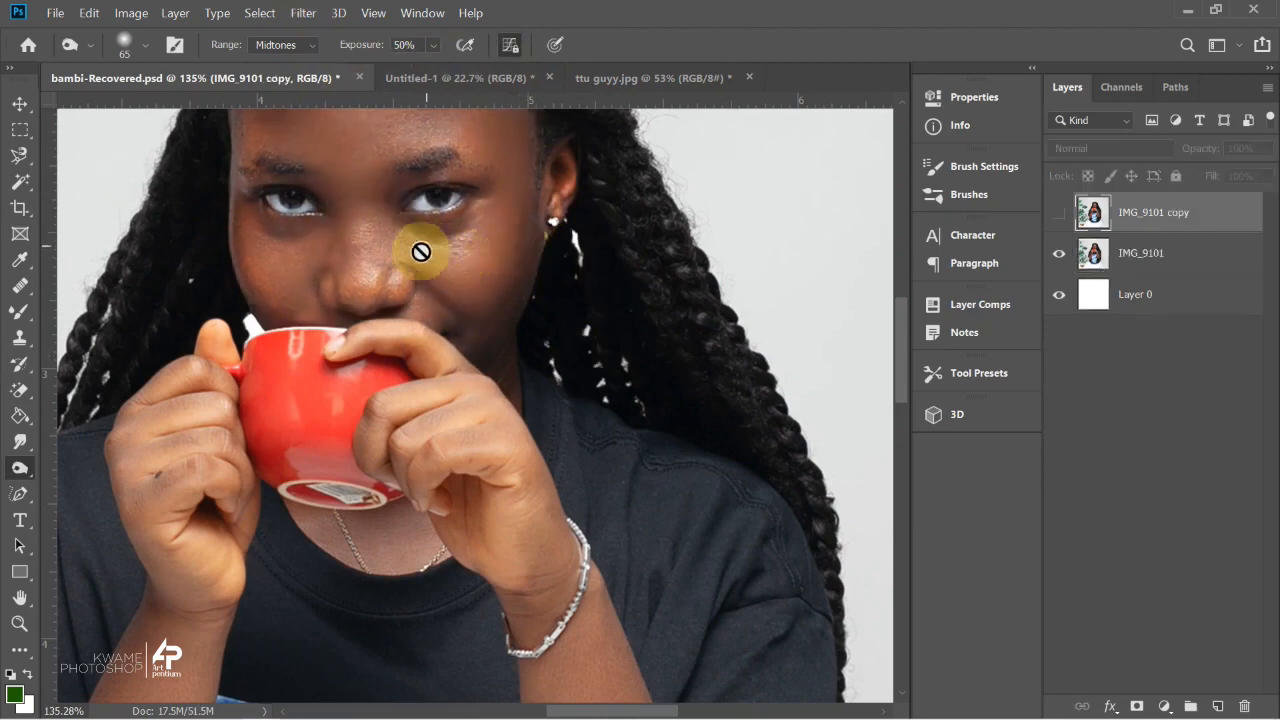
key("ctrl+comma")
key("ctrl+comma")
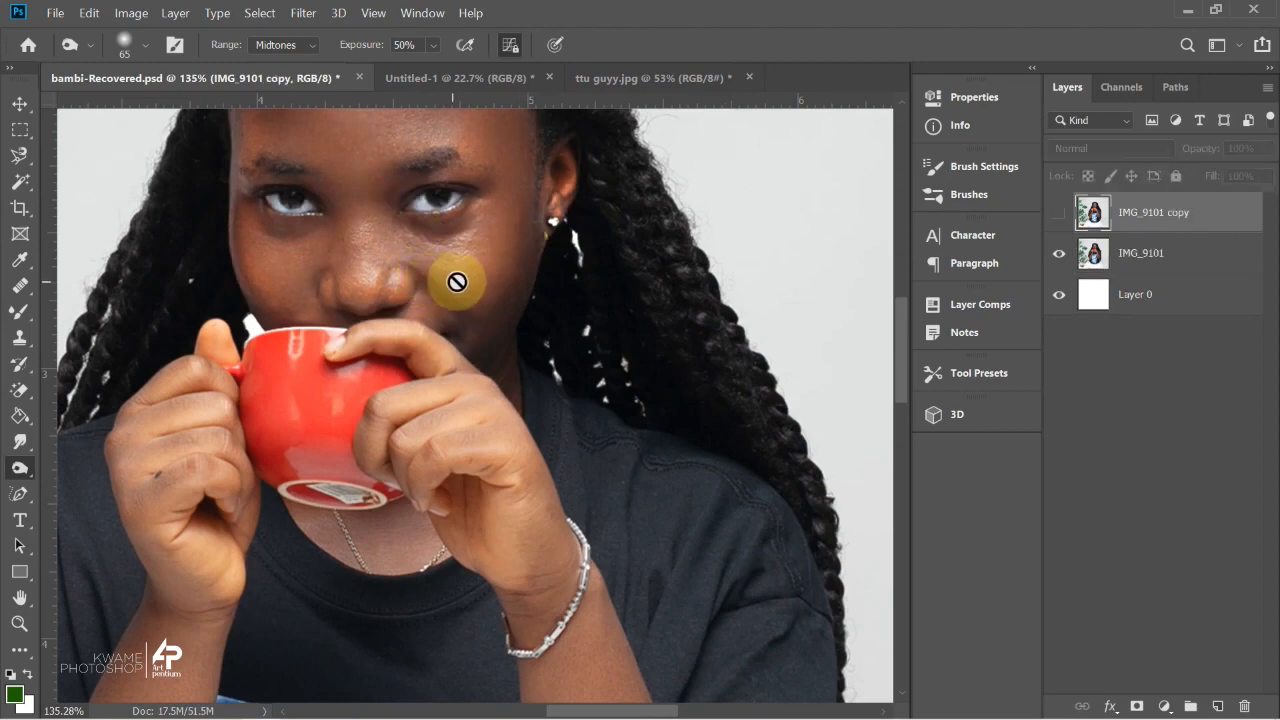
Remove the hidden IMG_9101 copy and darken the cheek above the cup with the Burn tool, and undo both changes.
key("Delete")
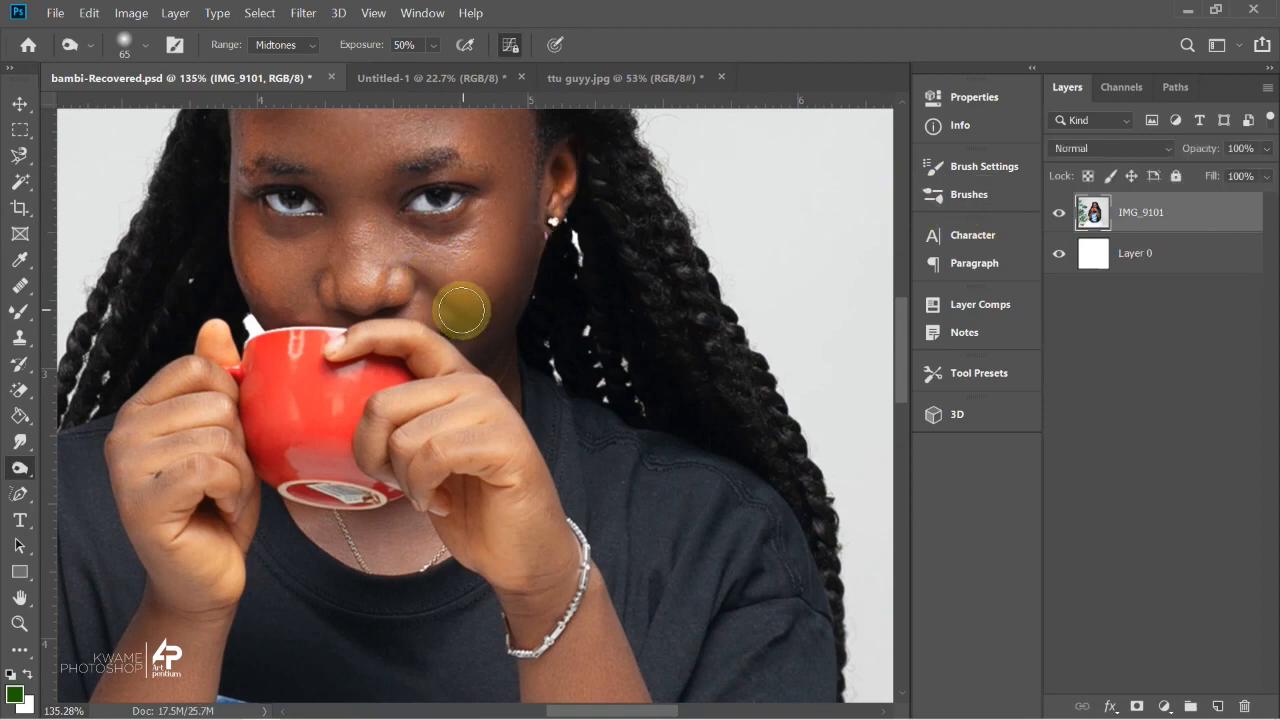
mouse_move(238, 240)
left_mouse_down()
mouse_move(289, 320)
mouse_move(301, 304)
left_mouse_up()
mouse_move(271, 253)
left_mouse_down()
mouse_move(298, 233)
mouse_move(348, 246)
mouse_move(309, 309)
left_mouse_up()
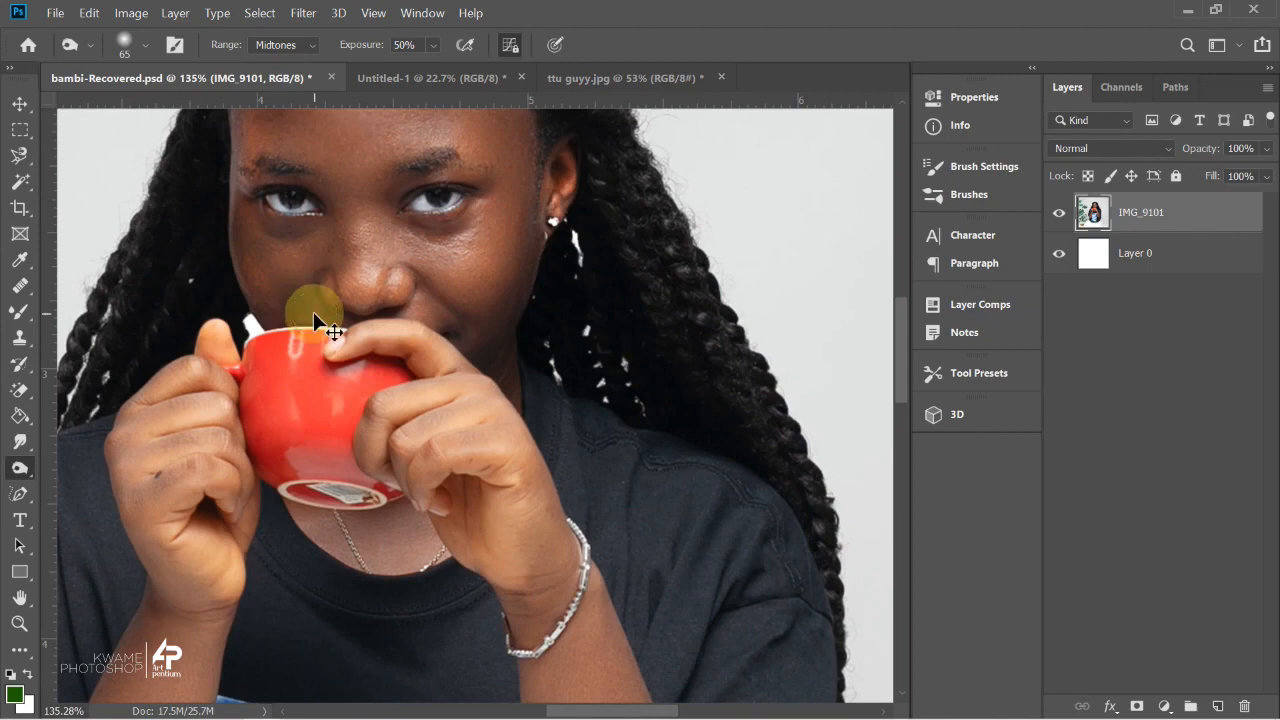
key("ctrl+j")
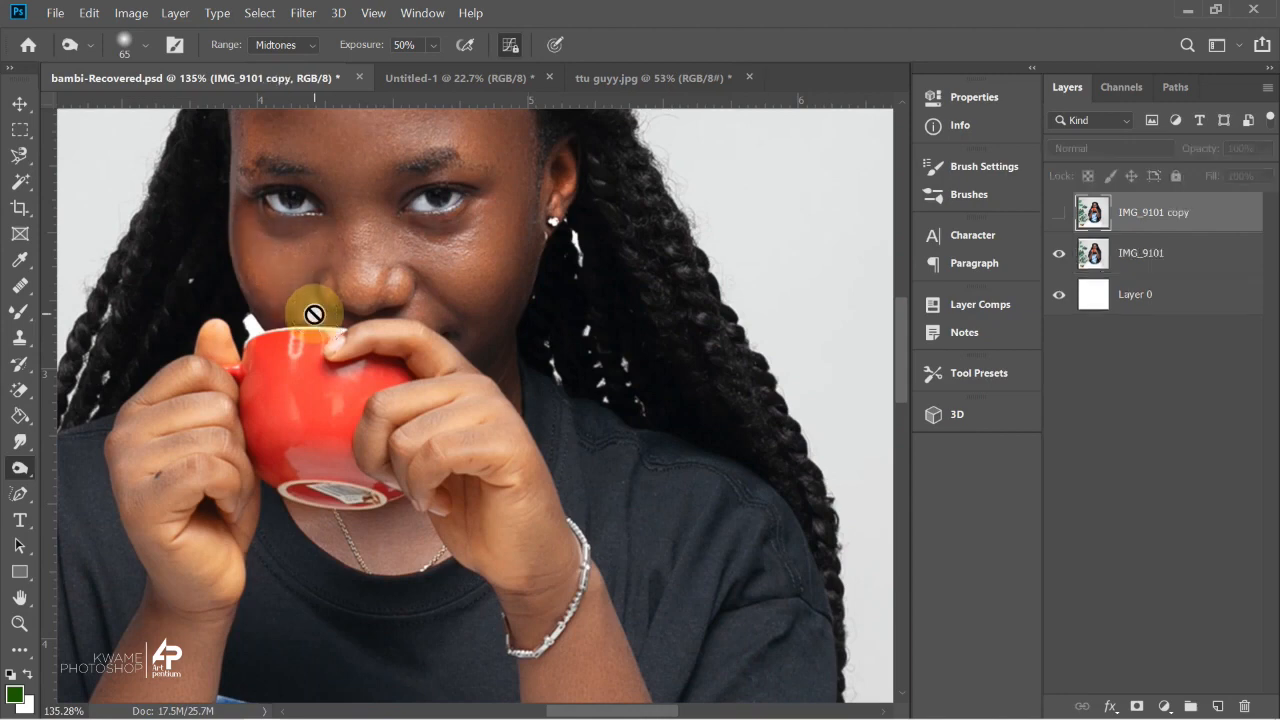
Activate the Sponge tool from the Dodge and Burn tool group.
left_click(20, 470)
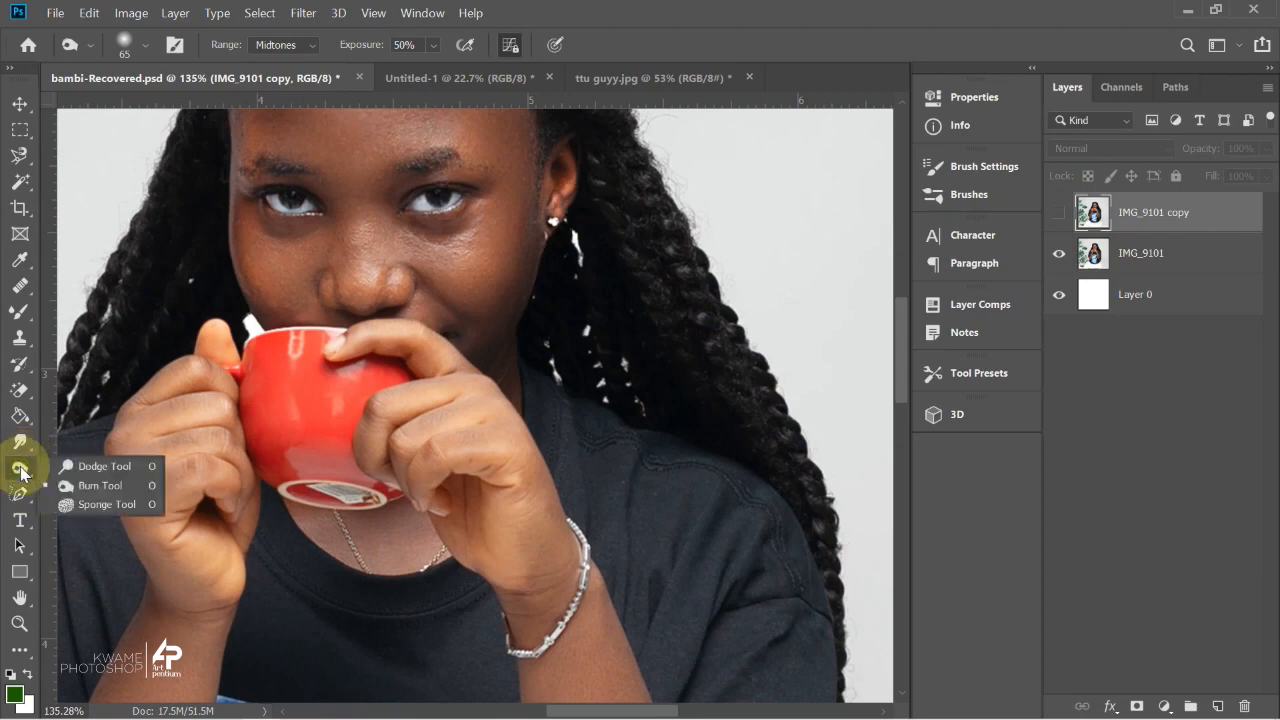
left_click(100, 504)
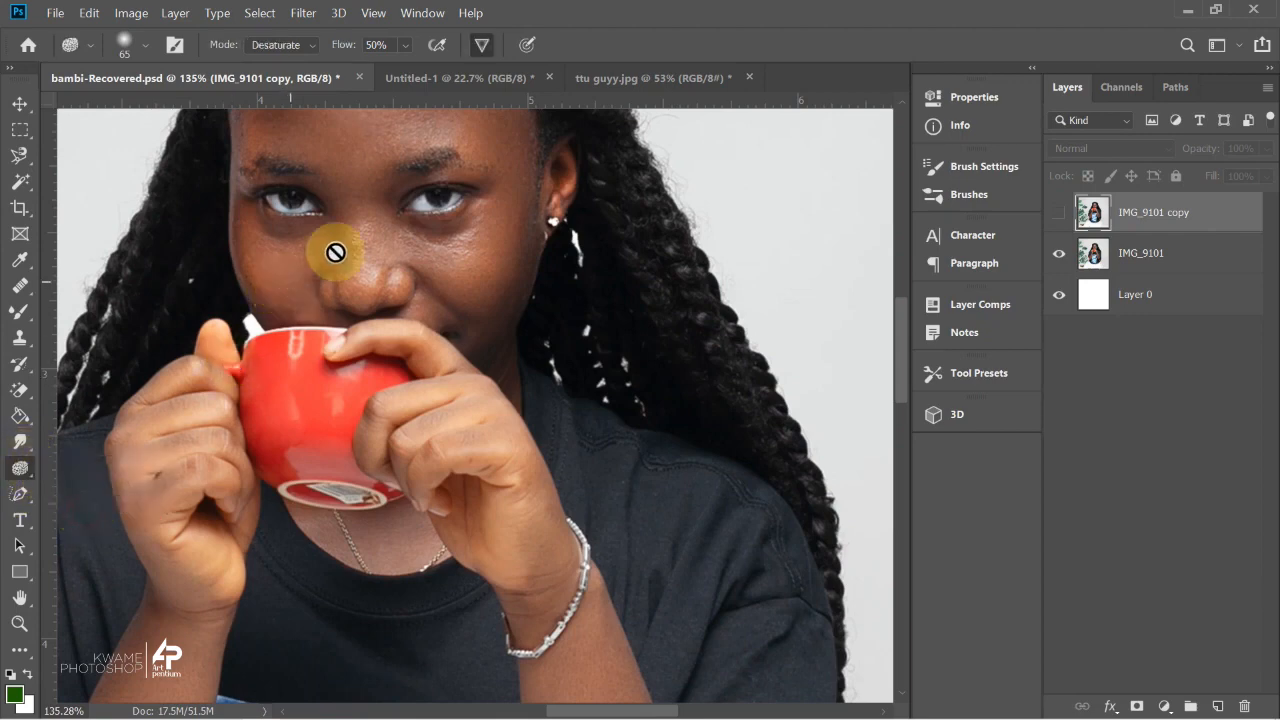
left_click(20, 467)
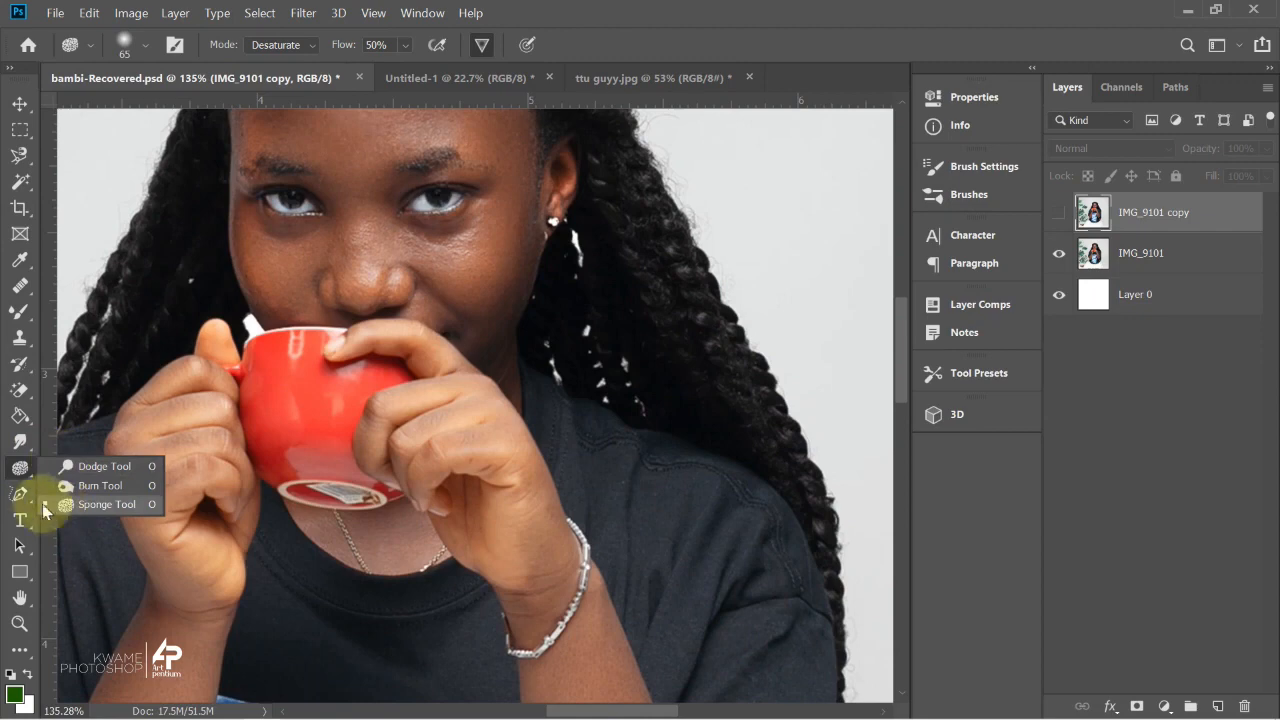
Activate the standard Pen tool in place of the Curvature Pen tool.
left_click(20, 493)
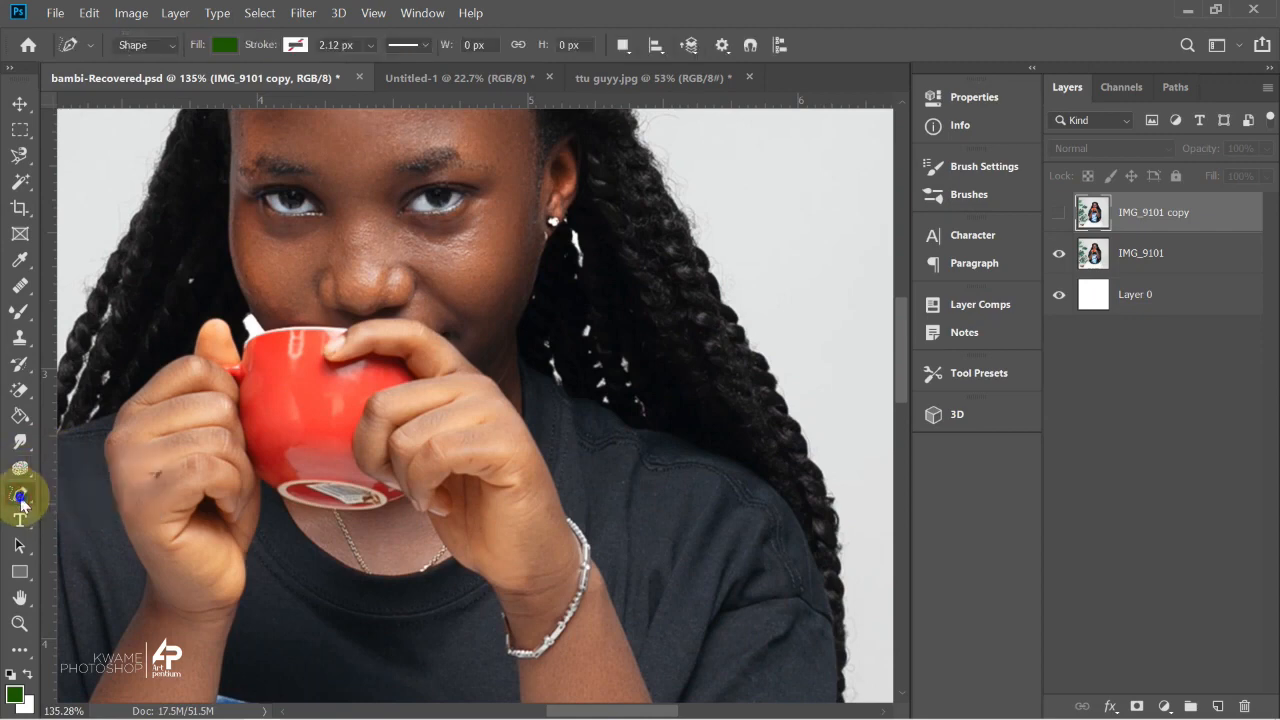
right_click(20, 493)
left_click(60, 488)
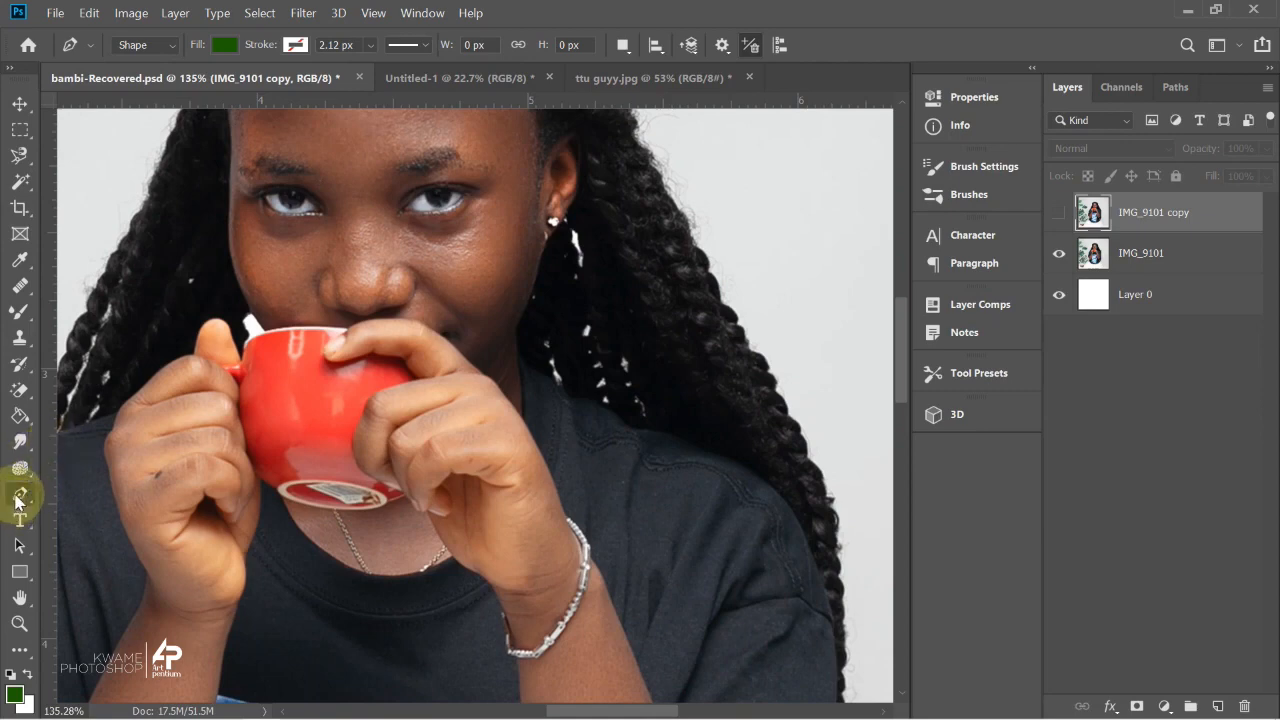
right_click(20, 492)
left_click(546, 4)
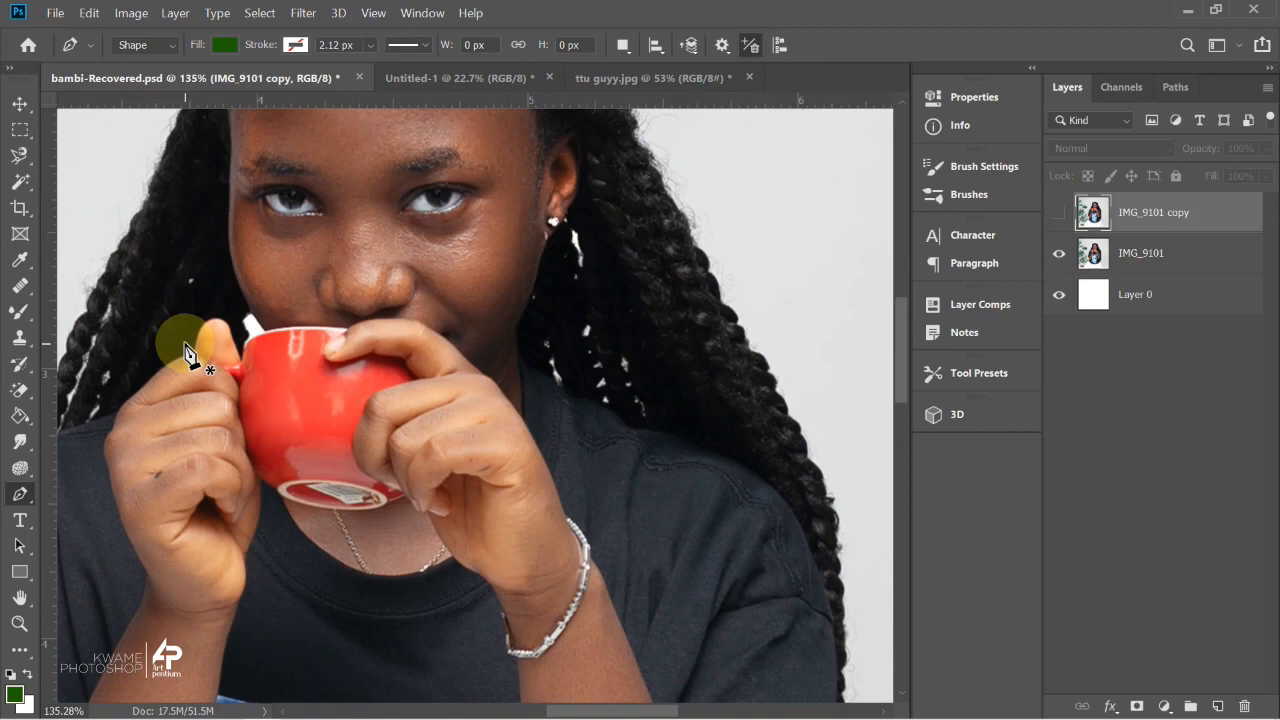
scroll(186, 345, "down", 8)
left_click_drag(146, 460, 499, 442)
scroll(420, 632, "up", 5)
scroll(420, 632, "up", 6)
left_click_drag(396, 331, 15, 472)
left_click(19, 494)
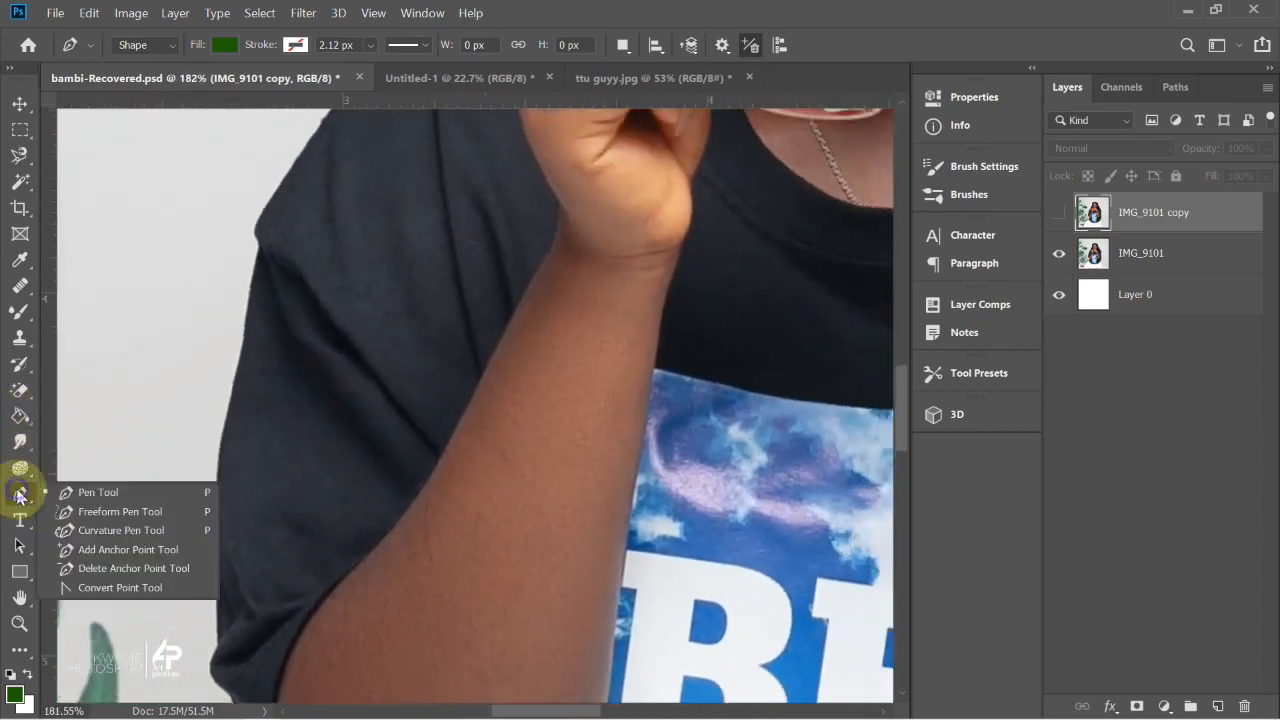
left_click(72, 492)
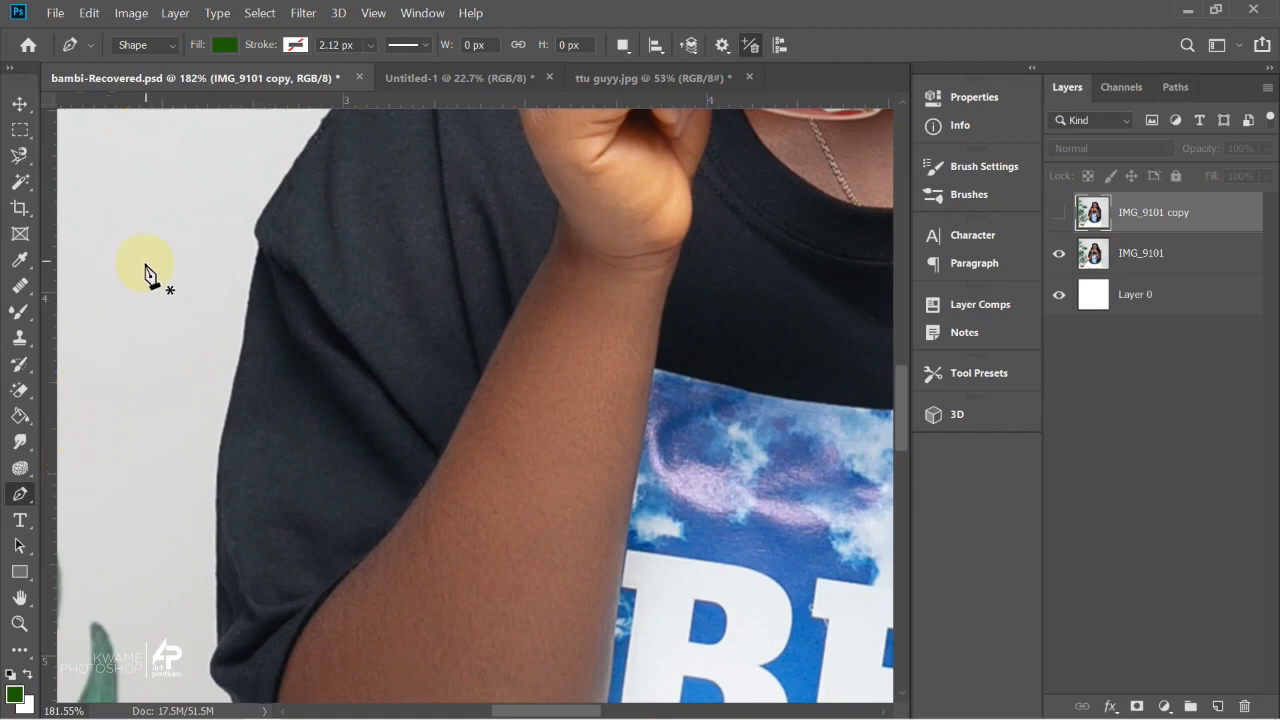
Draw a closed curved outline over the sleeve and the grey wall with the Pen tool, and delete that shape.
left_click(130, 324)
left_click_drag(112, 457, 179, 431)
left_click_drag(232, 471, 252, 560)
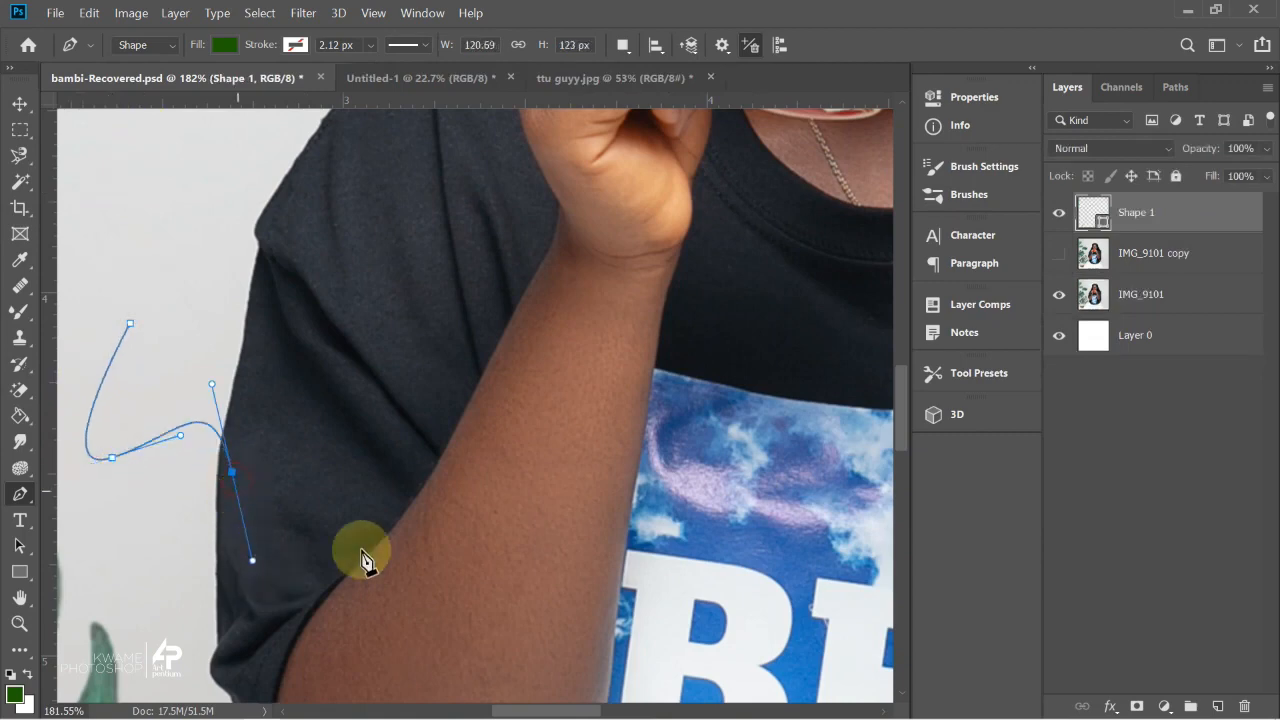
left_click_drag(412, 505, 425, 267)
left_click_drag(329, 176, 91, 296)
left_click_drag(170, 298, 153, 346)
left_click(131, 324)
key("Return")
key("Delete")
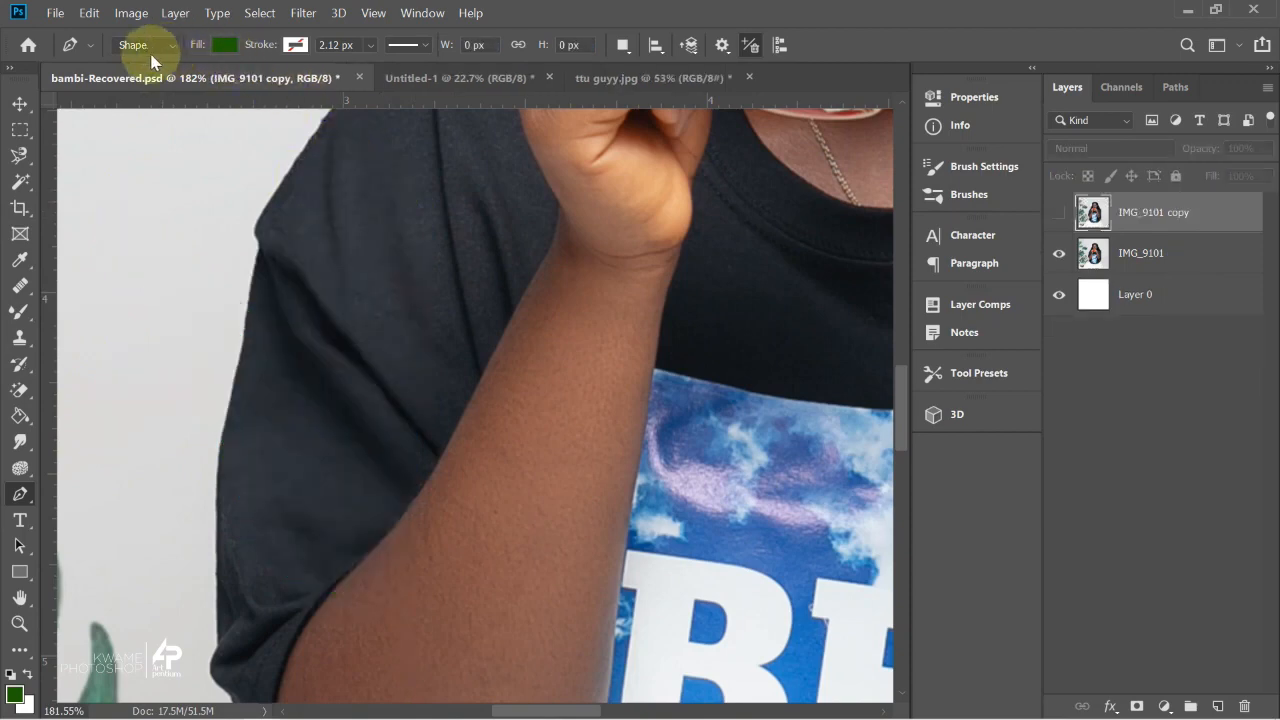
Draw a curved green-filled shape about 170 by 324 px over the sleeve edge with the Pen tool in Shape mode.
left_click(231, 46)
left_click(223, 48)
left_click_drag(183, 187, 271, 477)
left_click_drag(372, 479, 376, 250)
left_click_drag(320, 209, 230, 236)
left_click(217, 302)
left_click(183, 188)
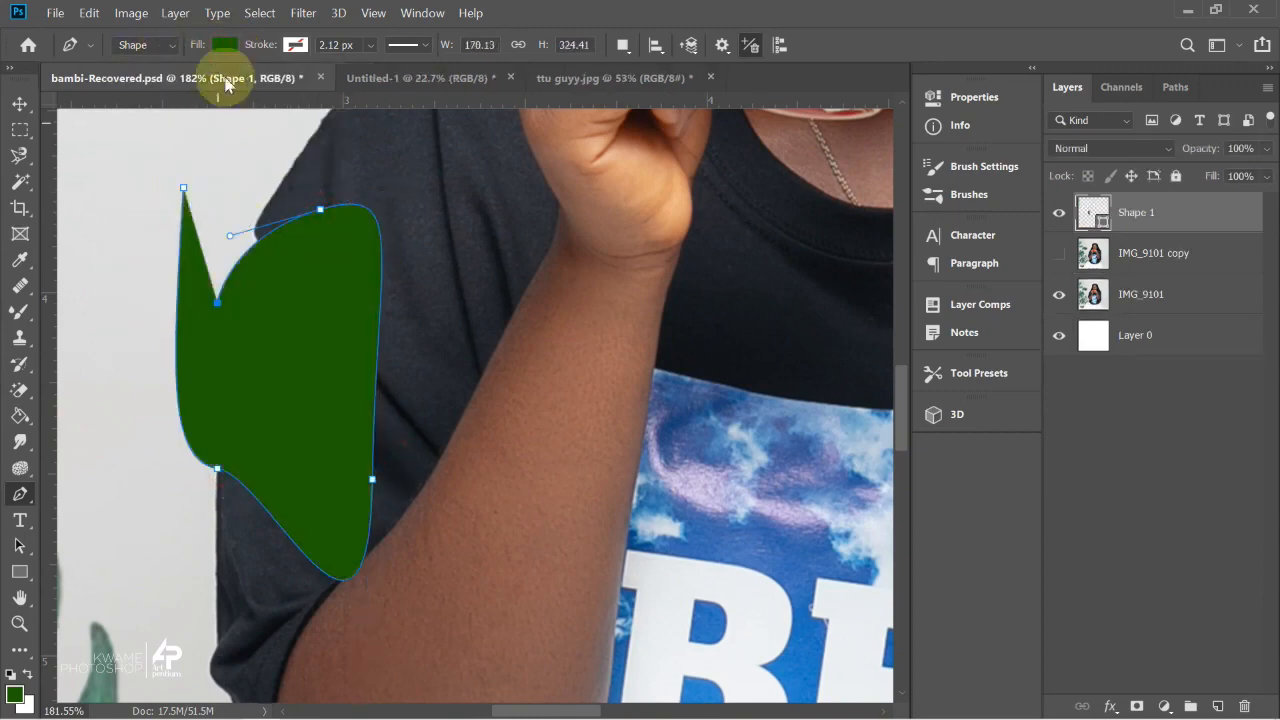
Fill the pen shape with light purple and give it a red stroke 35.11 px wide.
left_click(224, 45)
left_click(219, 172)
left_click(130, 262)
left_click(273, 226)
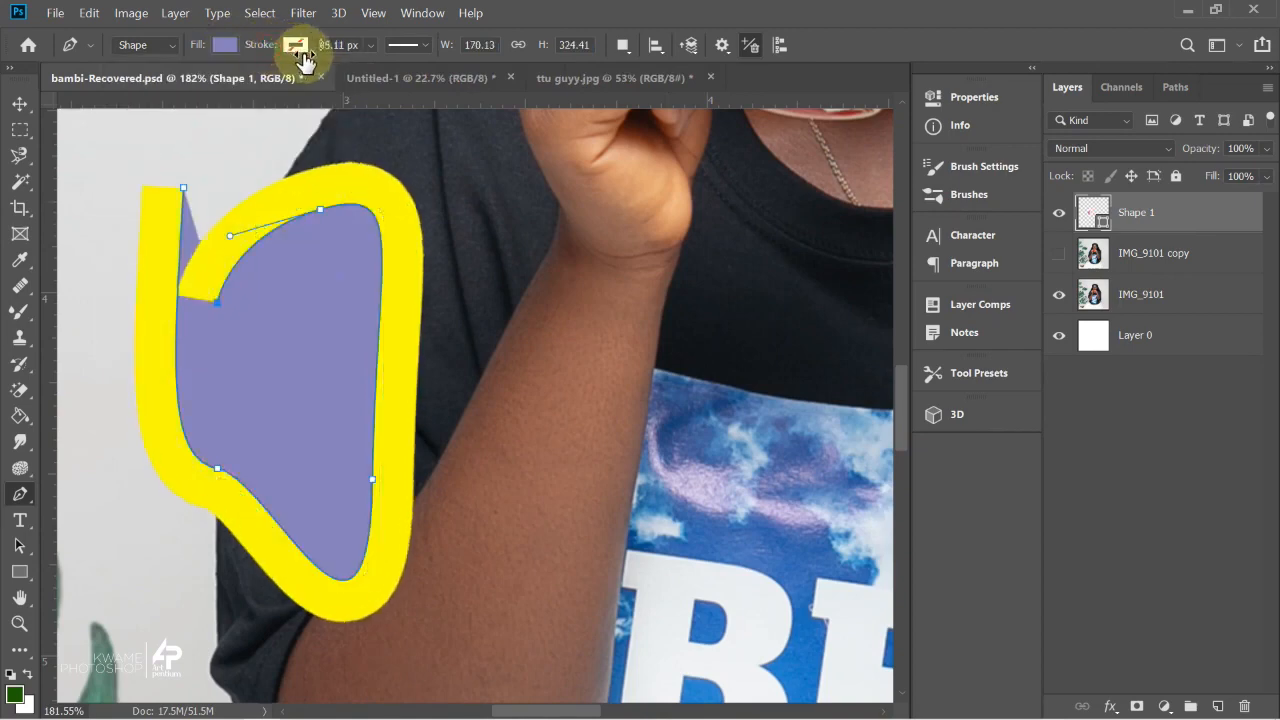
left_click(295, 45)
left_click(234, 264)
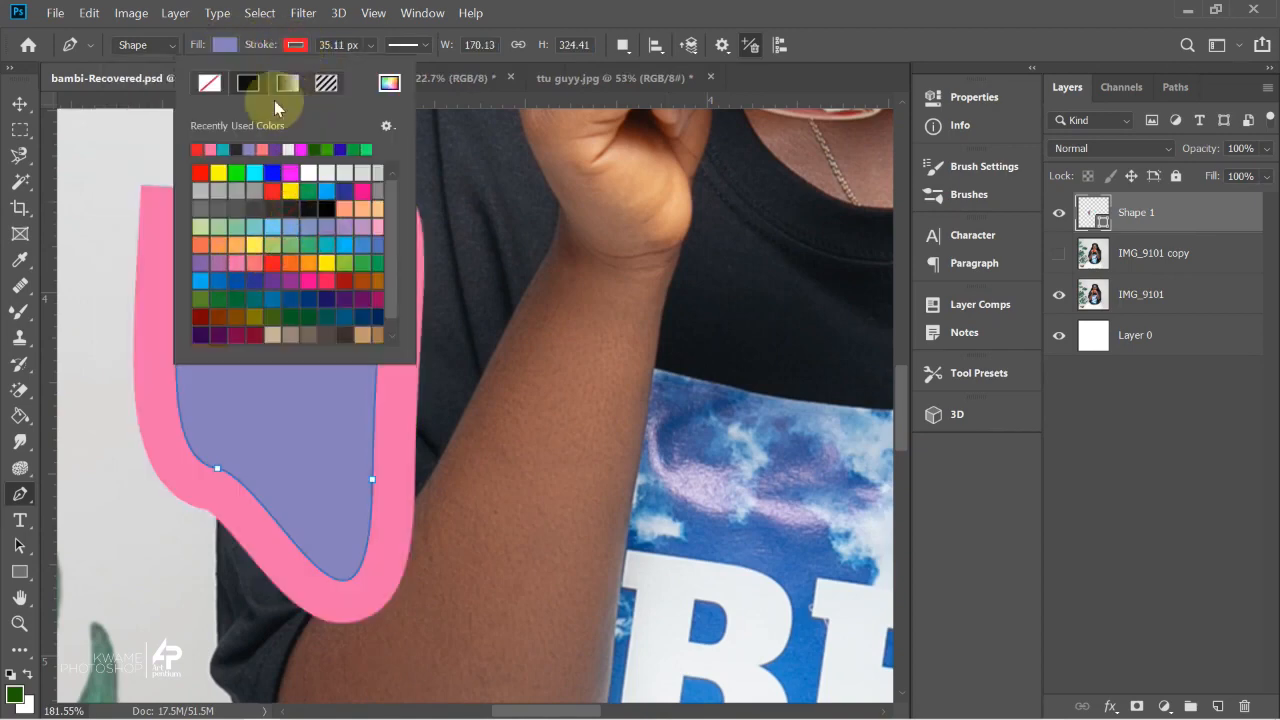
left_click(263, 41)
Change the pen shape's stroke style to the dotted line.
left_click(425, 45)
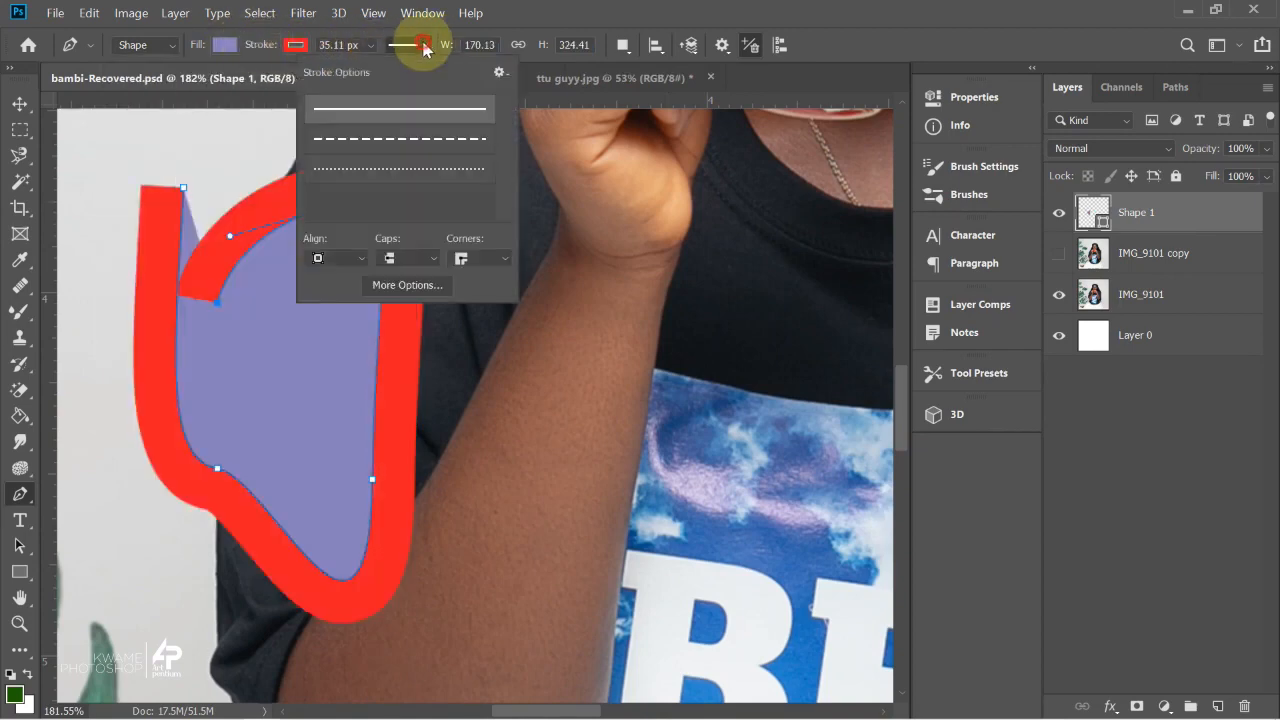
left_click(427, 146)
left_click(421, 179)
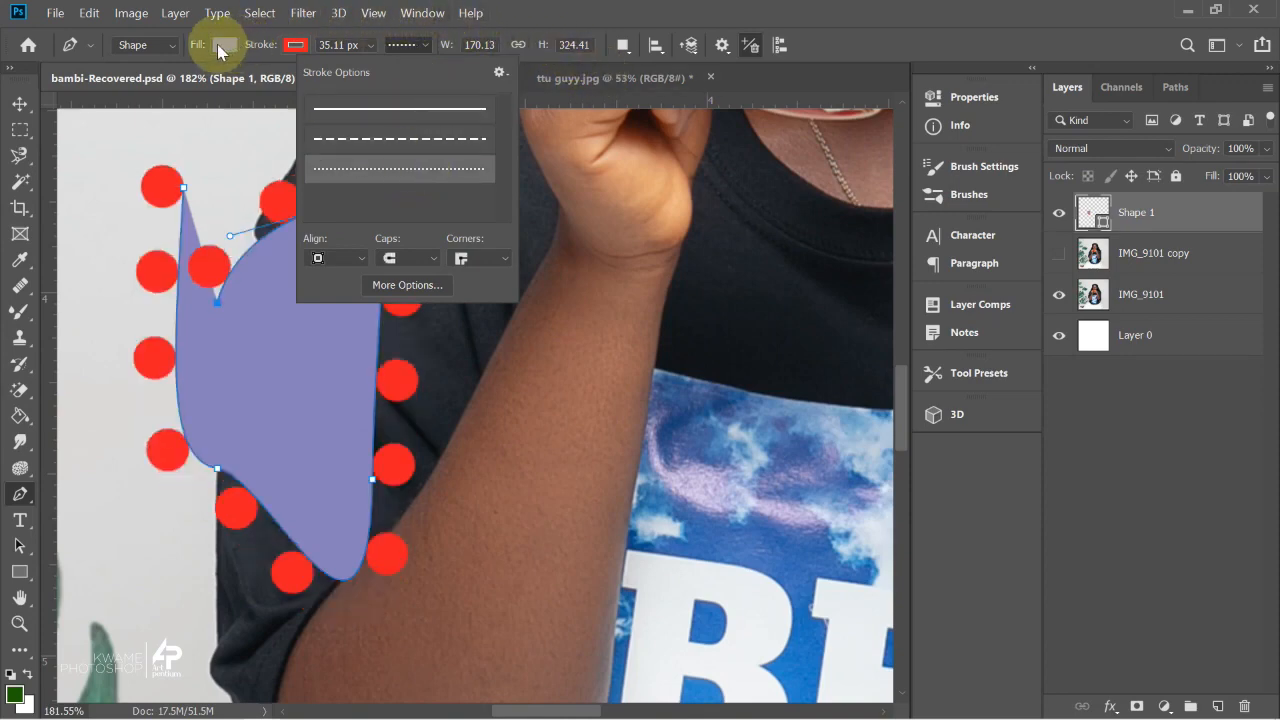
Switch the Pen tool's drawing mode from Shape to Path.
left_click(169, 48)
left_click(160, 47)
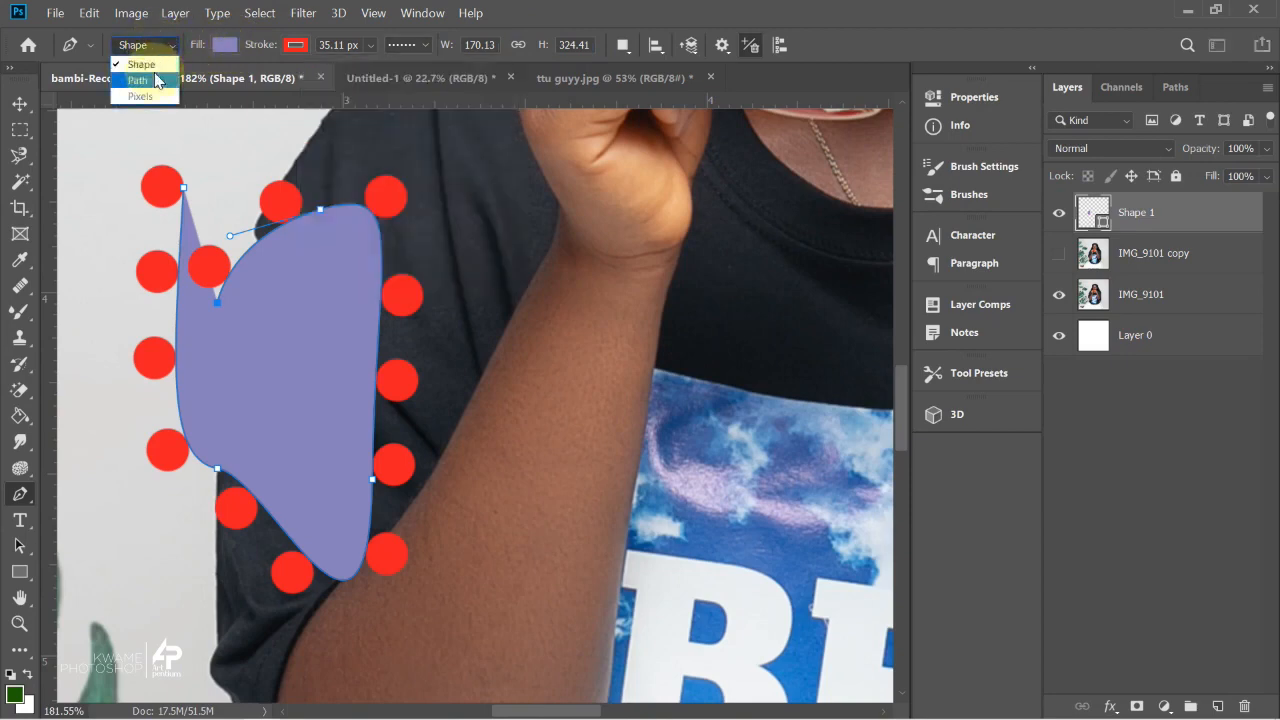
left_click(156, 80)
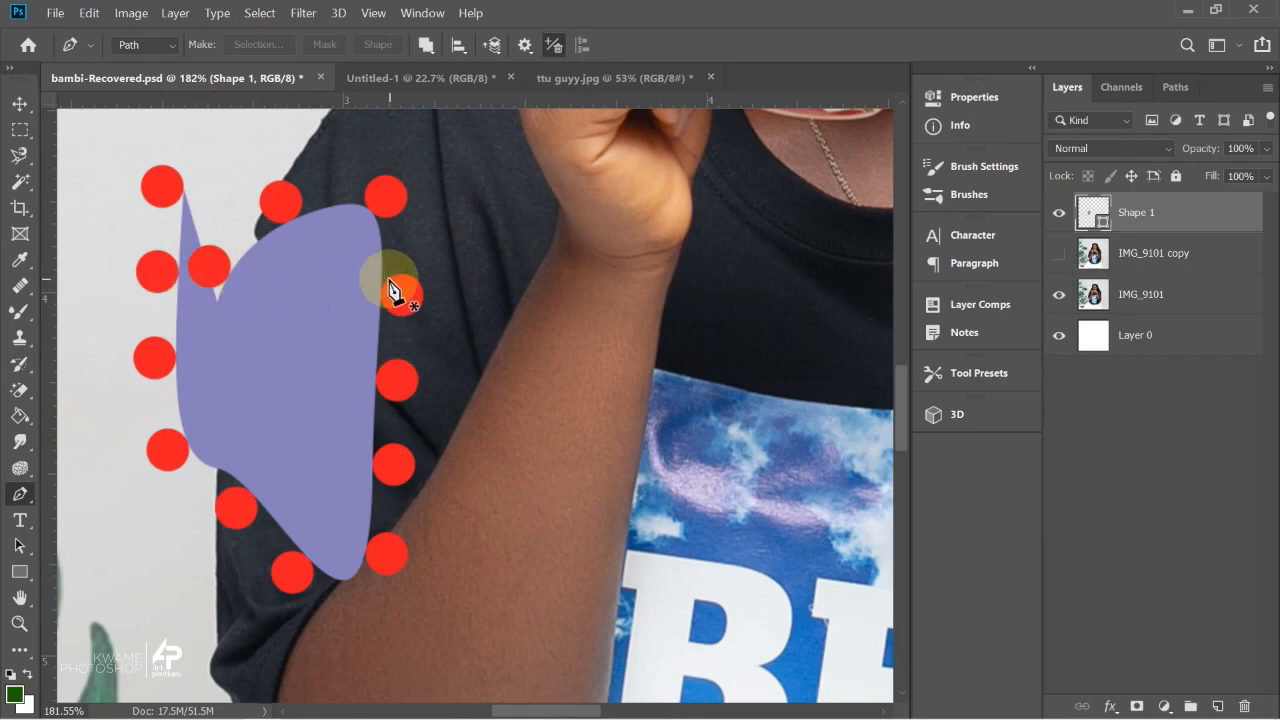
Undo the creation of the light purple pen shape with the dotted red stroke over the sleeve.
key("ctrl+z")
scroll(263, 434, "down", 4)
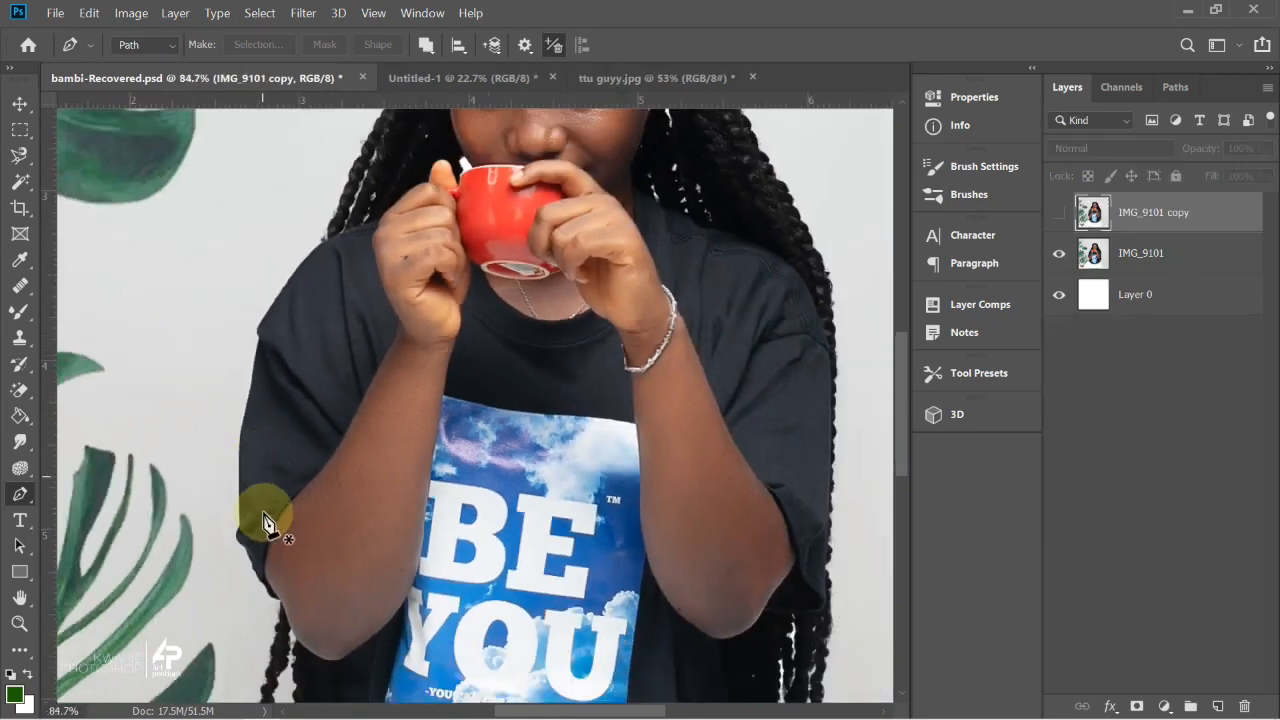
Start a new Pen path with an anchor point at the sleeve's lower tip, where it meets the elbow.
scroll(263, 510, "up", 2)
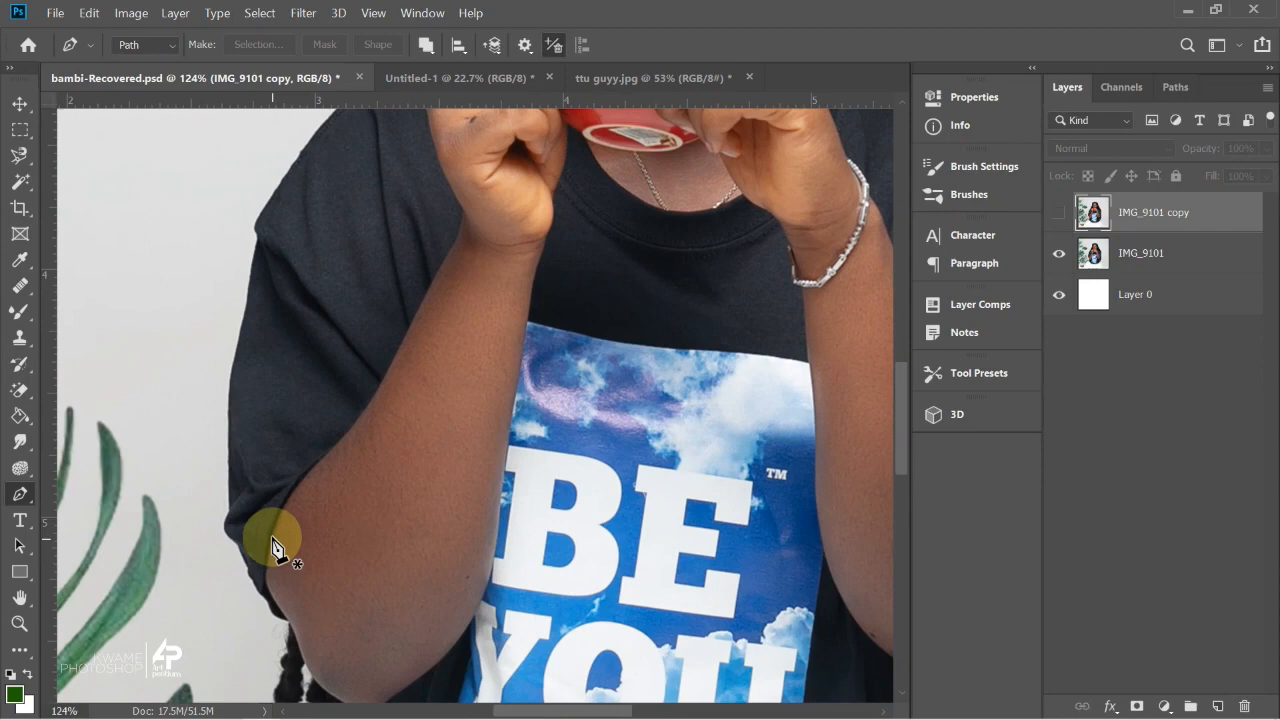
scroll(268, 545, "up", 3)
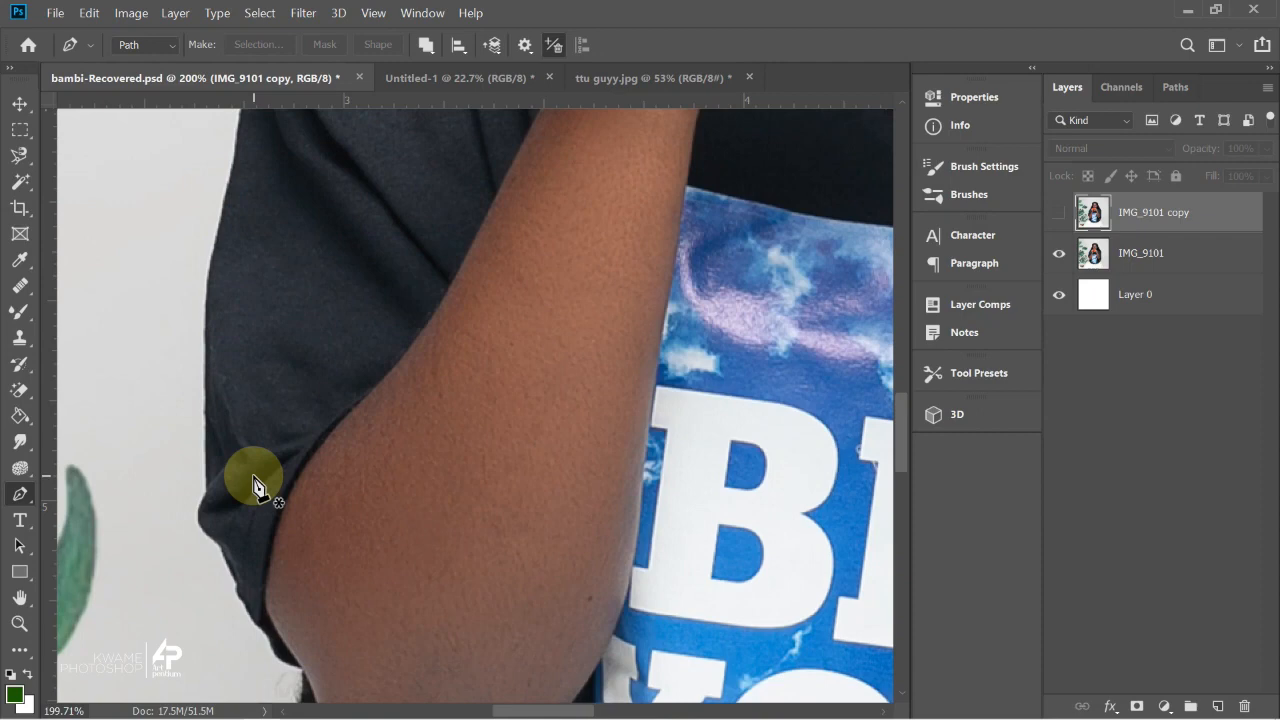
scroll(331, 298, "down", 1)
scroll(236, 556, "up", 3)
left_click_drag(249, 597, 246, 524)
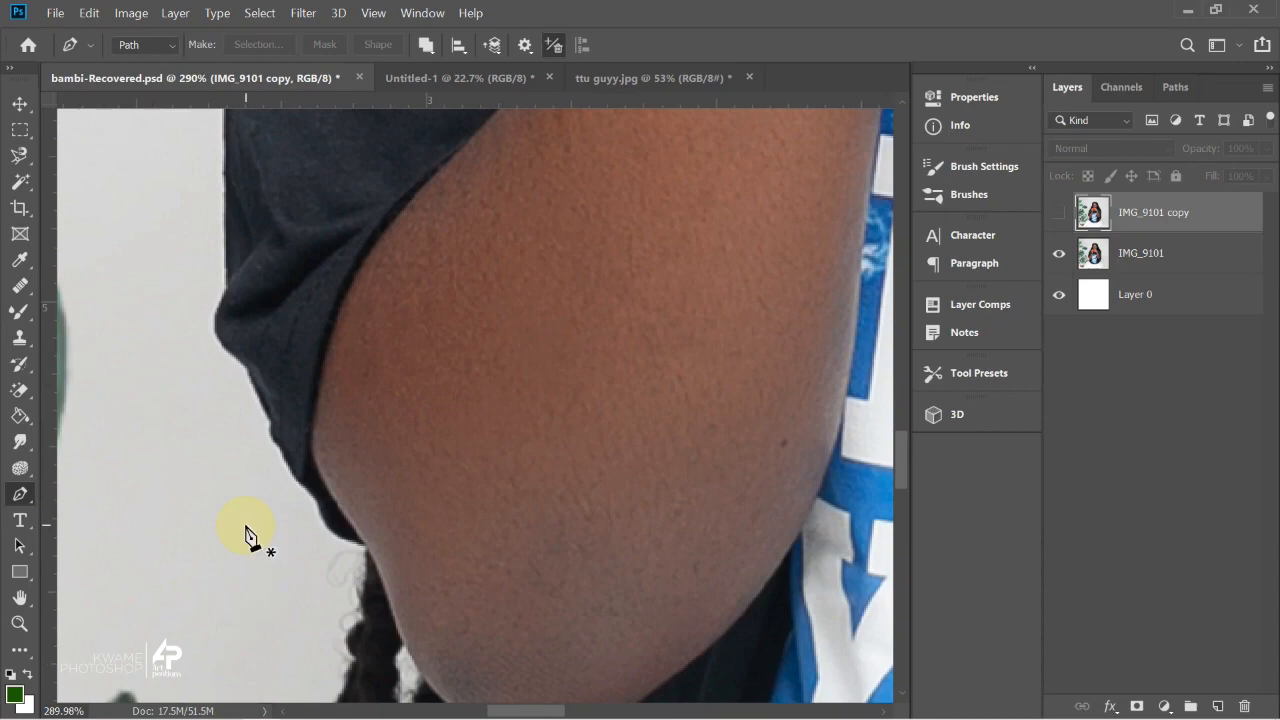
scroll(255, 537, "up", 3)
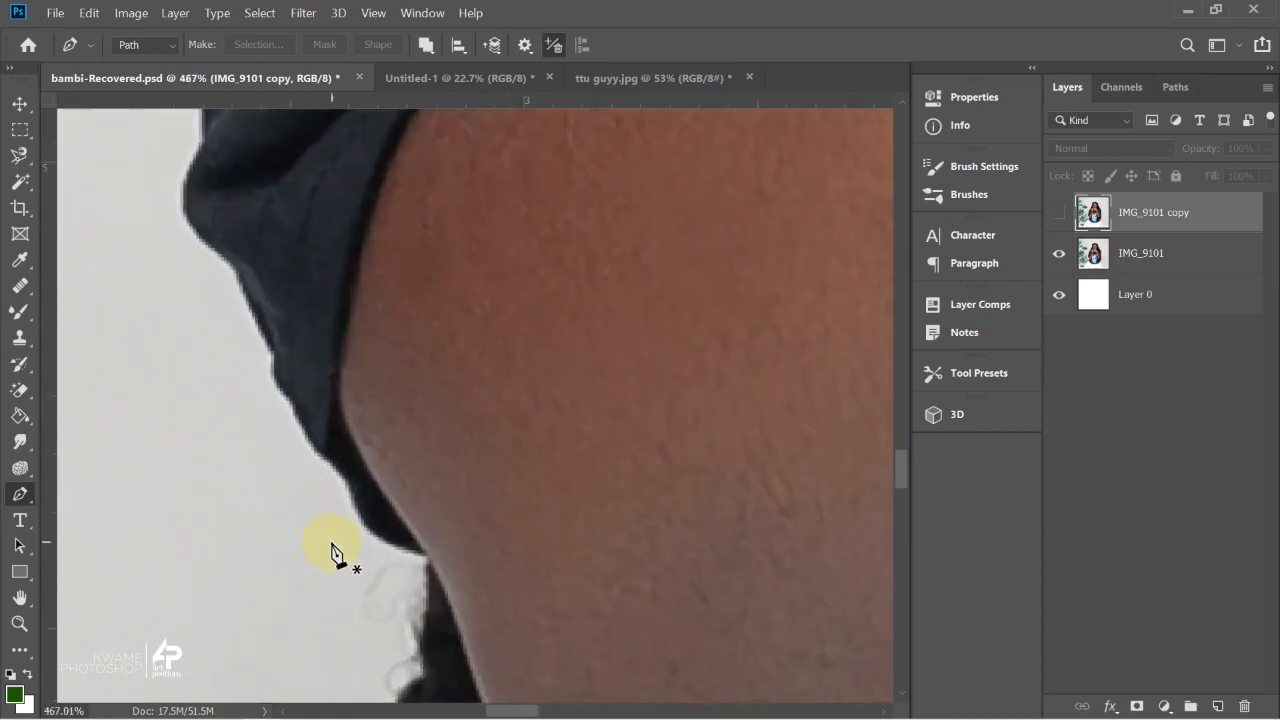
left_click(426, 557)
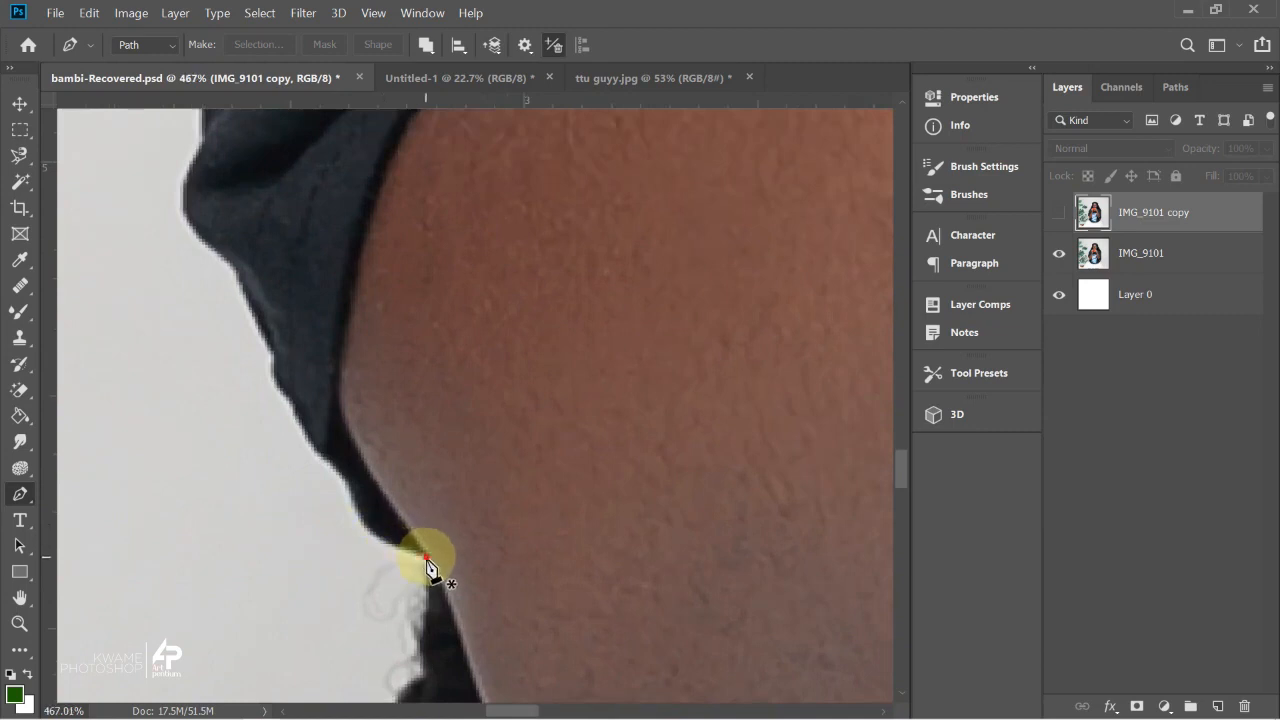
Try to trace the sleeve's lower edge with seven short straight path segments.
left_click(367, 525)
left_click(348, 490)
left_click(330, 462)
left_click(301, 437)
left_click(283, 391)
left_click(262, 360)
left_click(267, 267)
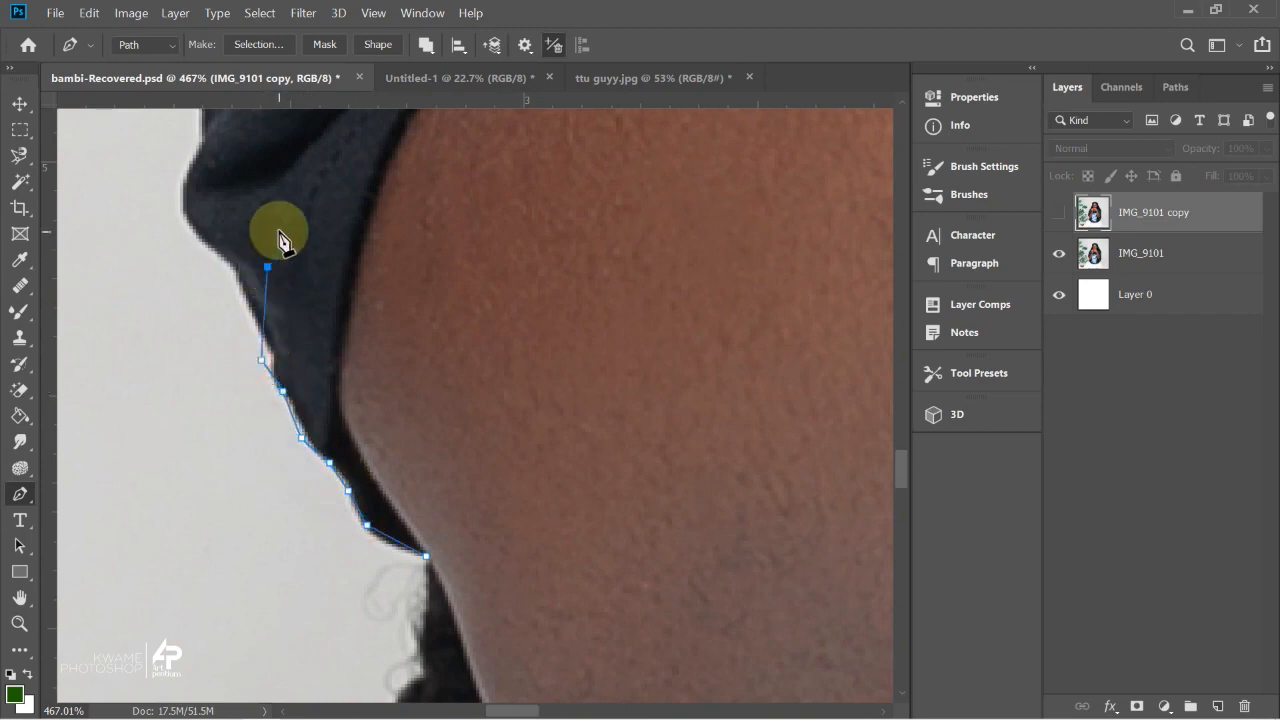
key("ctrl+z")
key("ctrl+z")
key("ctrl+z")
key("ctrl+z")
key("ctrl+z")
key("ctrl+z")
key("ctrl+z")
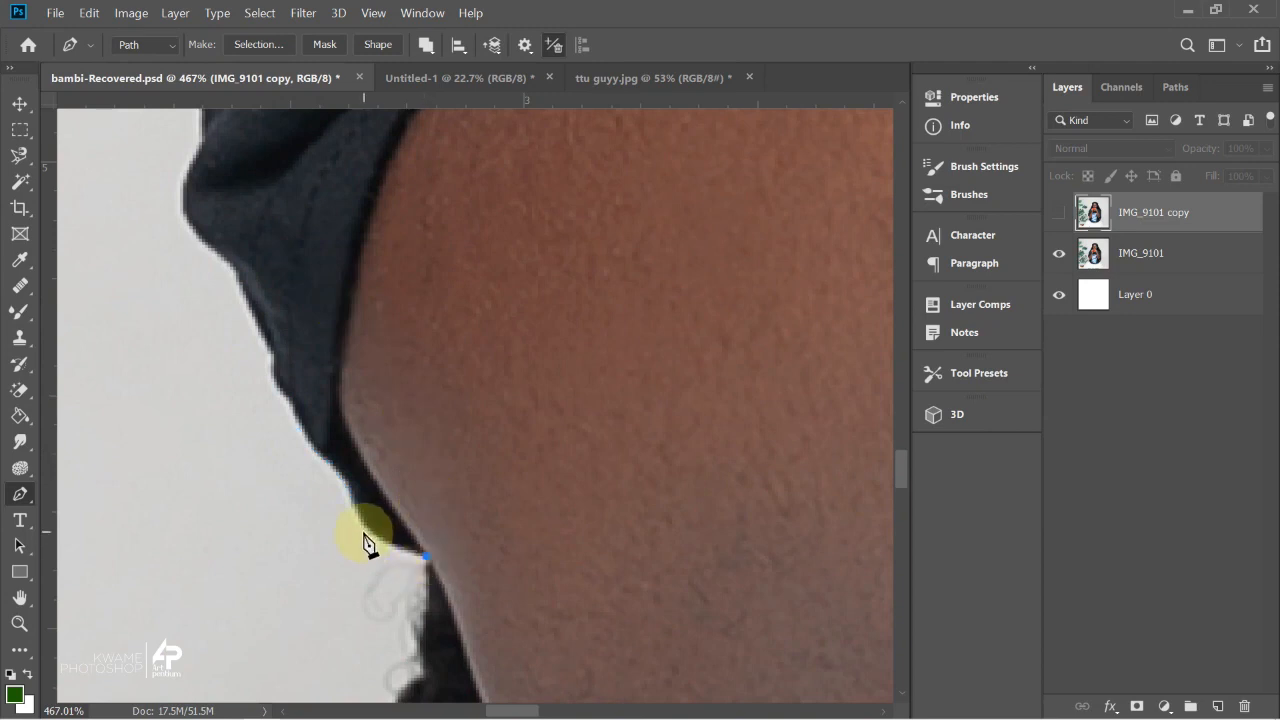
Try a single straight segment from the sleeve tip to the next bend in the sleeve edge.
left_click(347, 485)
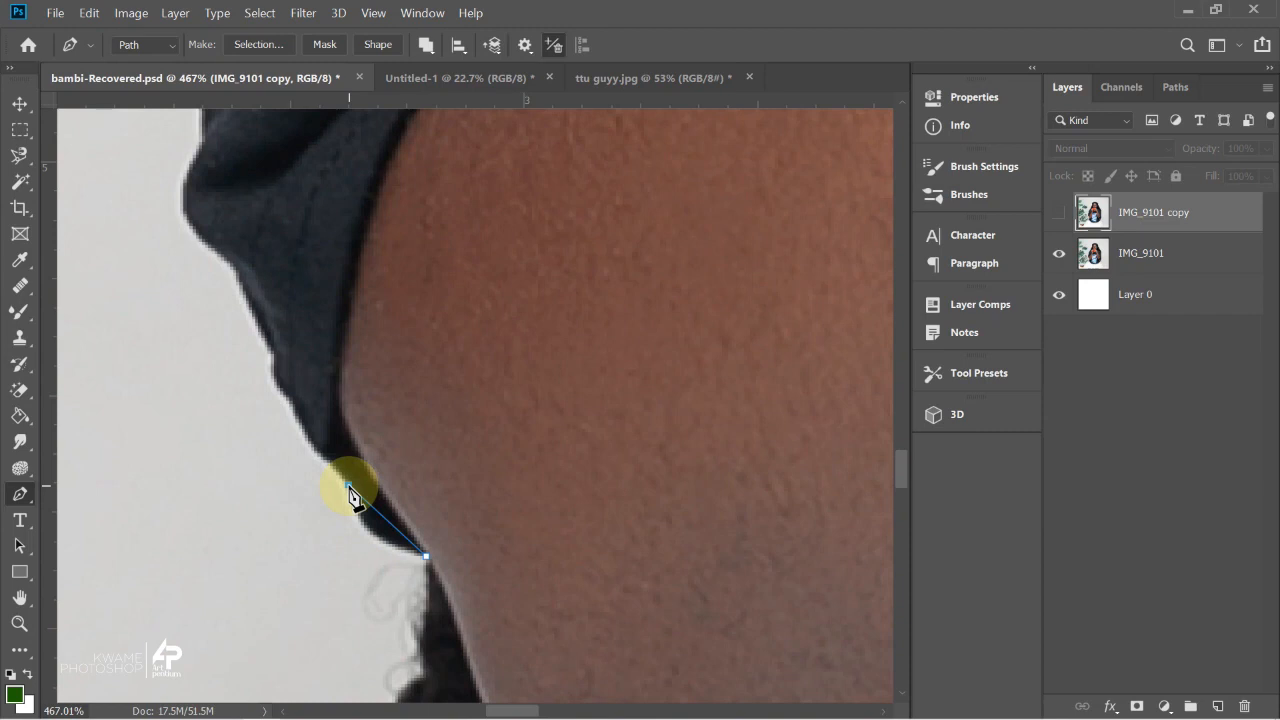
key("ctrl+z")
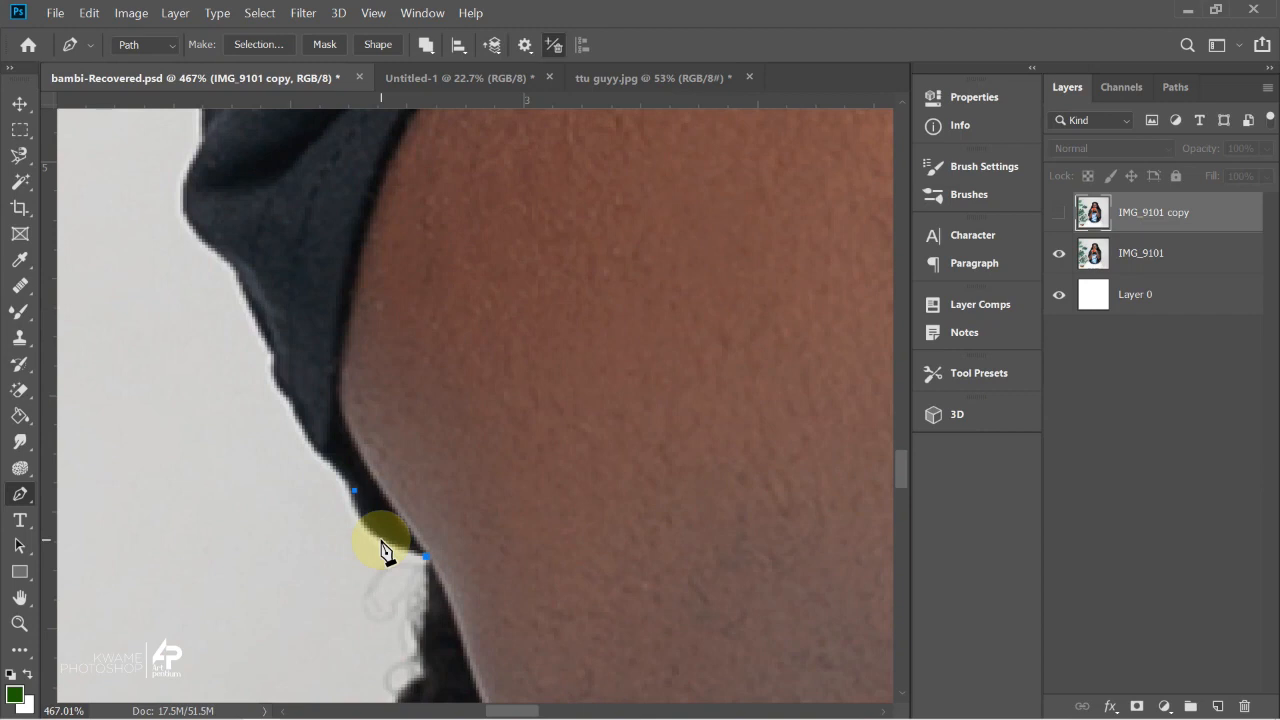
left_click(355, 491)
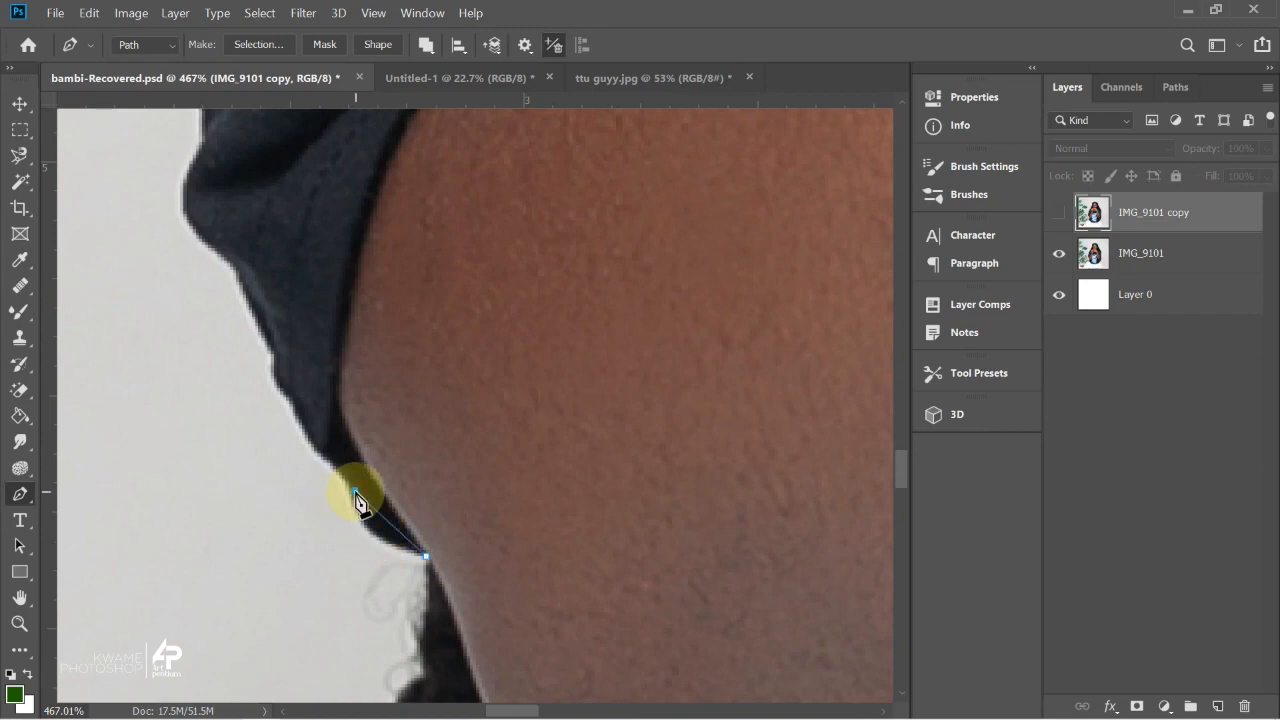
mouse_move(361, 496)
left_mouse_down()
mouse_move(398, 529)
mouse_move(360, 492)
left_mouse_up()
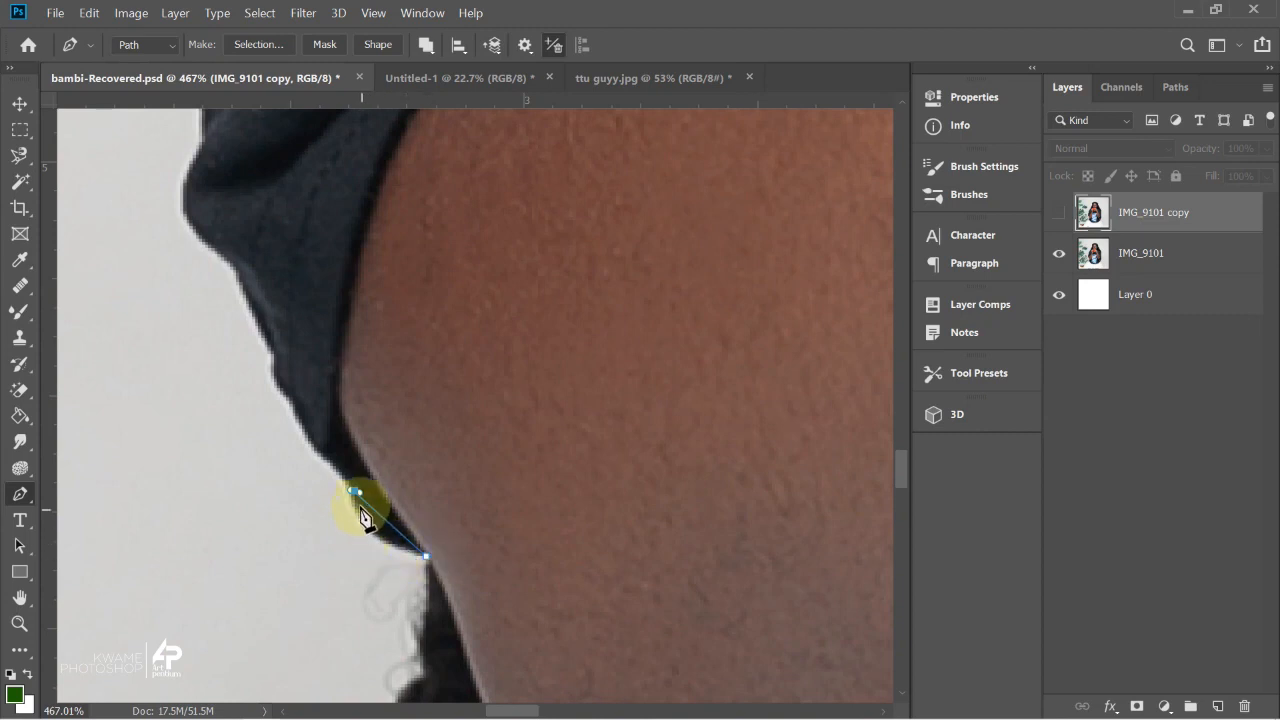
key("ctrl+z")
Add a curved anchor point at the first bend above the sleeve tip and remove its forward direction handle.
left_click(348, 486)
left_click_drag(348, 486, 337, 420)
left_click(336, 417)
key("ctrl+z")
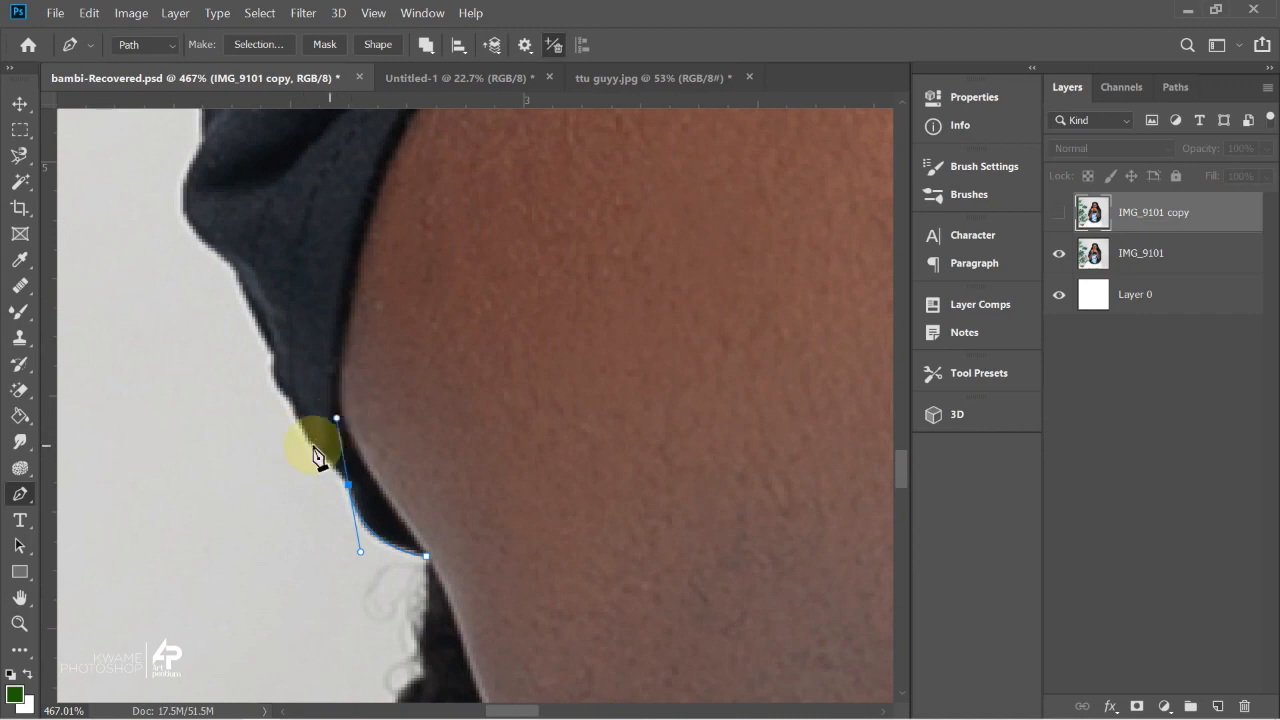
left_click(292, 407)
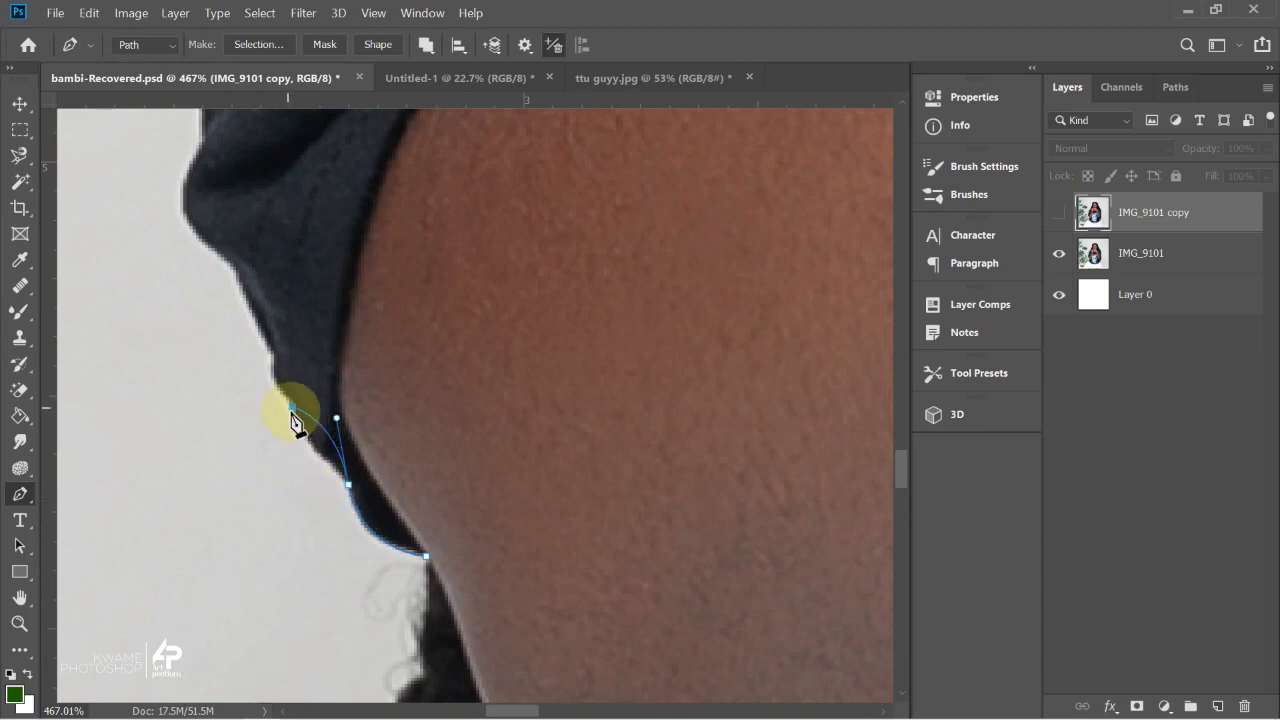
key("ctrl+z")
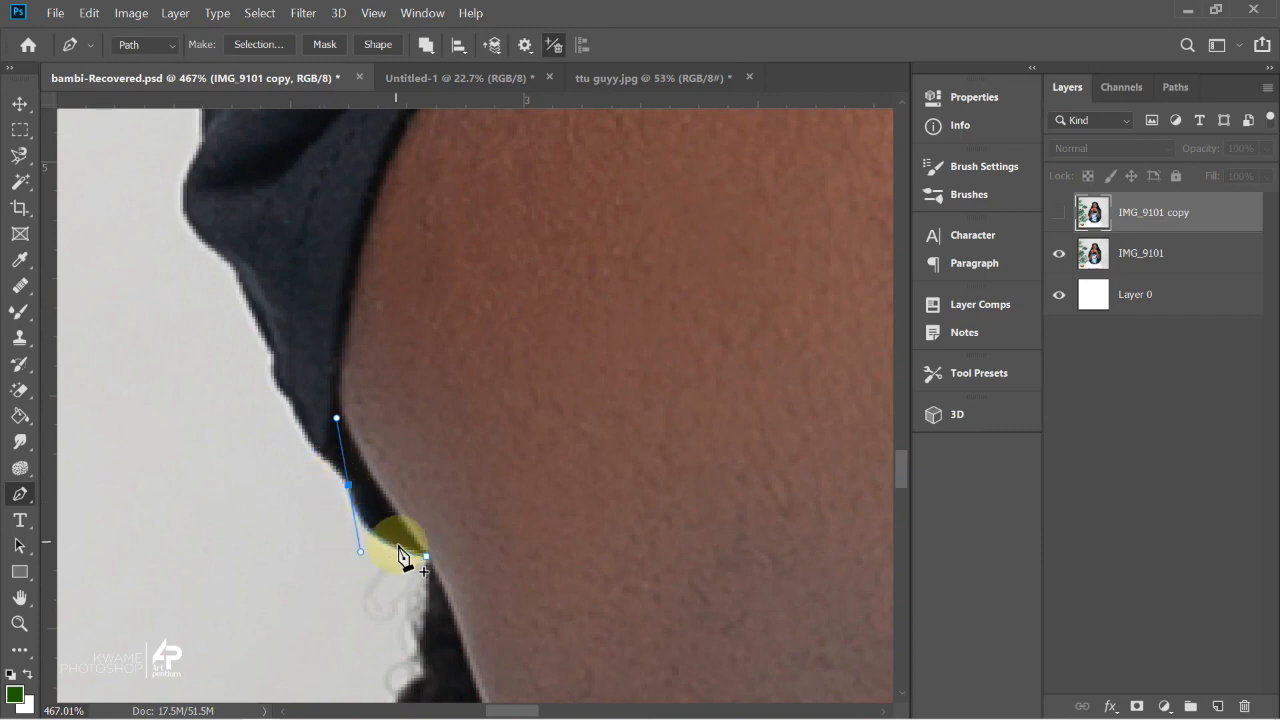
left_click(349, 487, "alt")
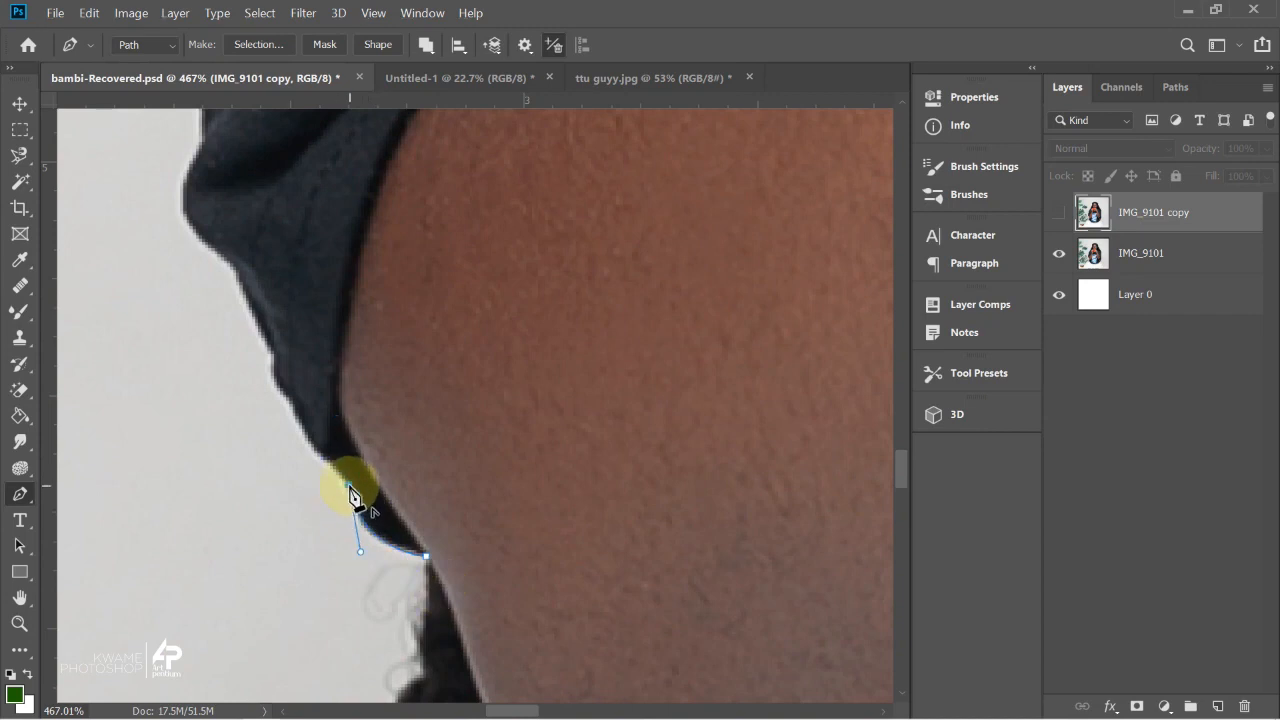
Extend the curved path up the sleeve's lower edge to just below the small notch and remove the last anchor's forward handle.
left_click(314, 449, "ctrl")
left_click_drag(311, 447, 285, 383)
key("c")
scroll(278, 392, "up", 3)
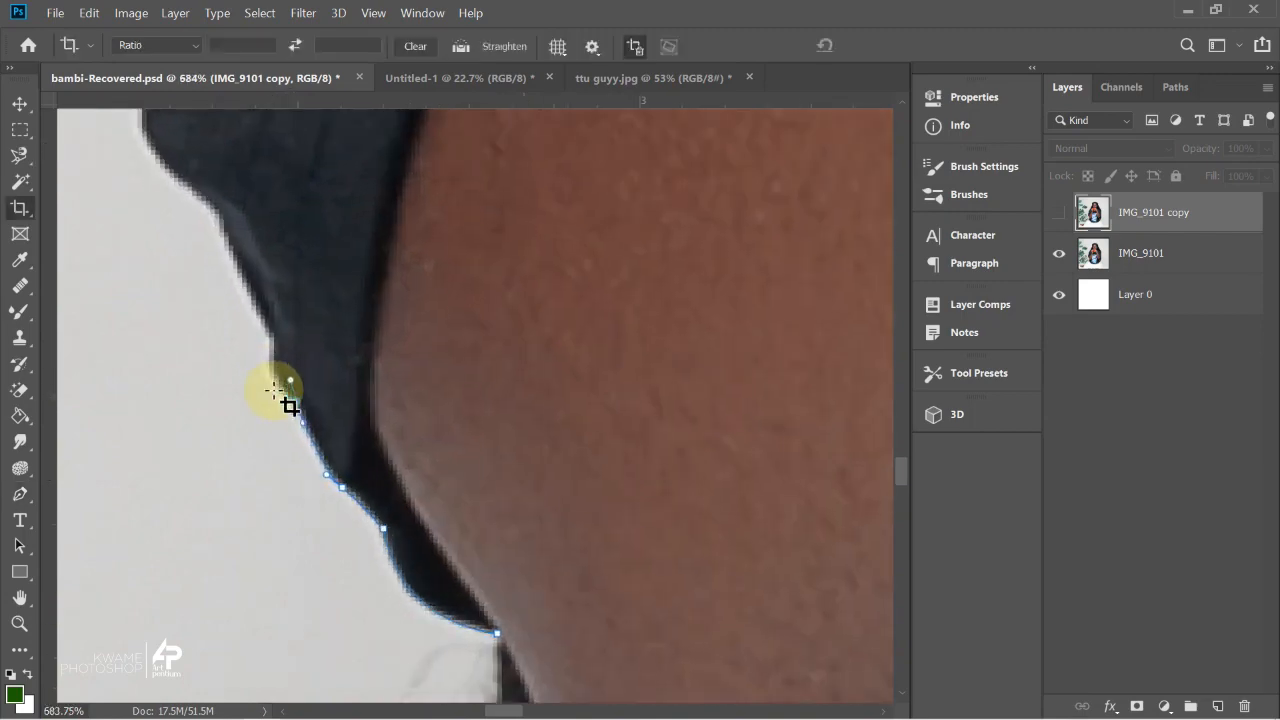
key("p")
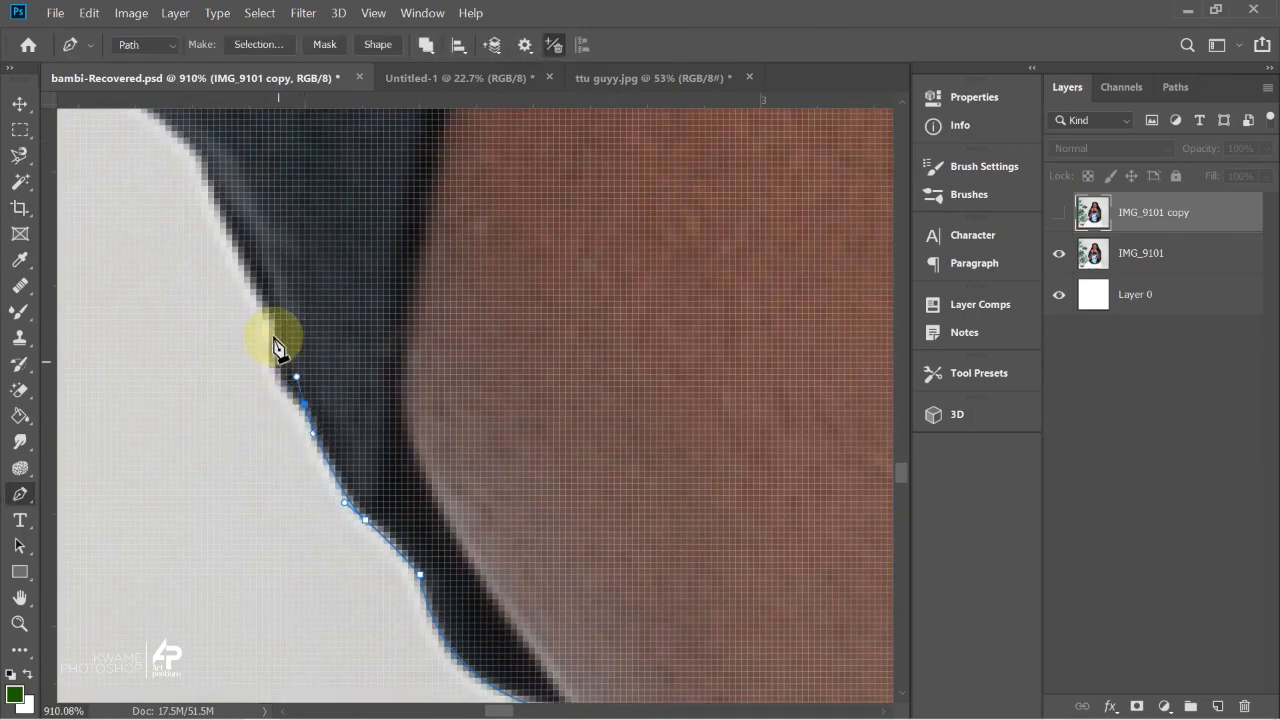
left_click(305, 405)
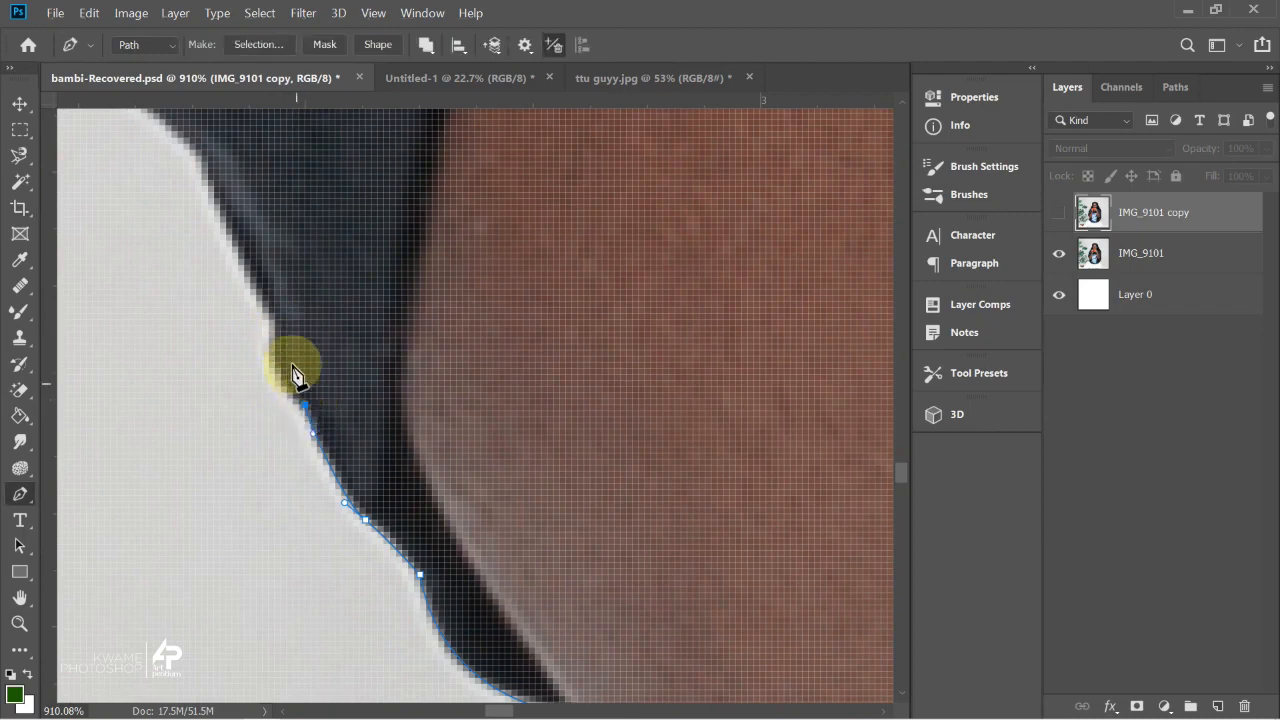
Curve the path around the small notch in the sleeve edge and remove the new anchor's forward handle.
left_click_drag(274, 314, 288, 238)
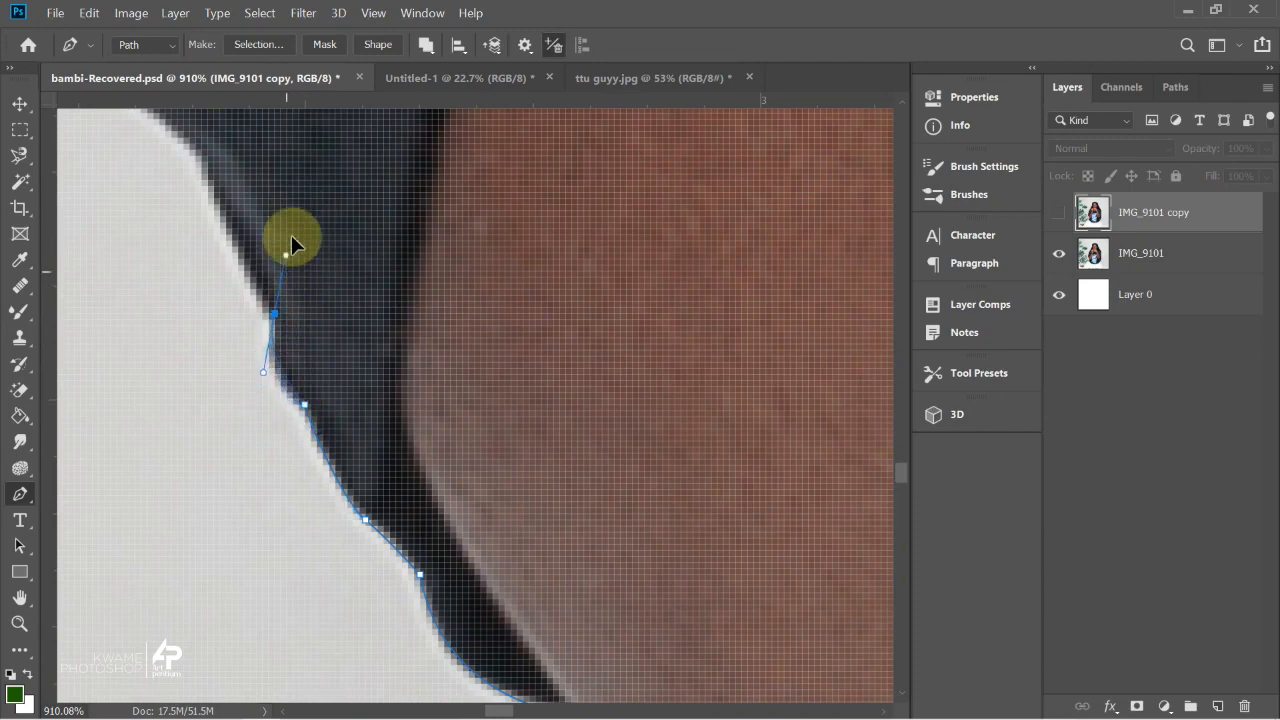
left_click_drag(292, 232, 292, 229)
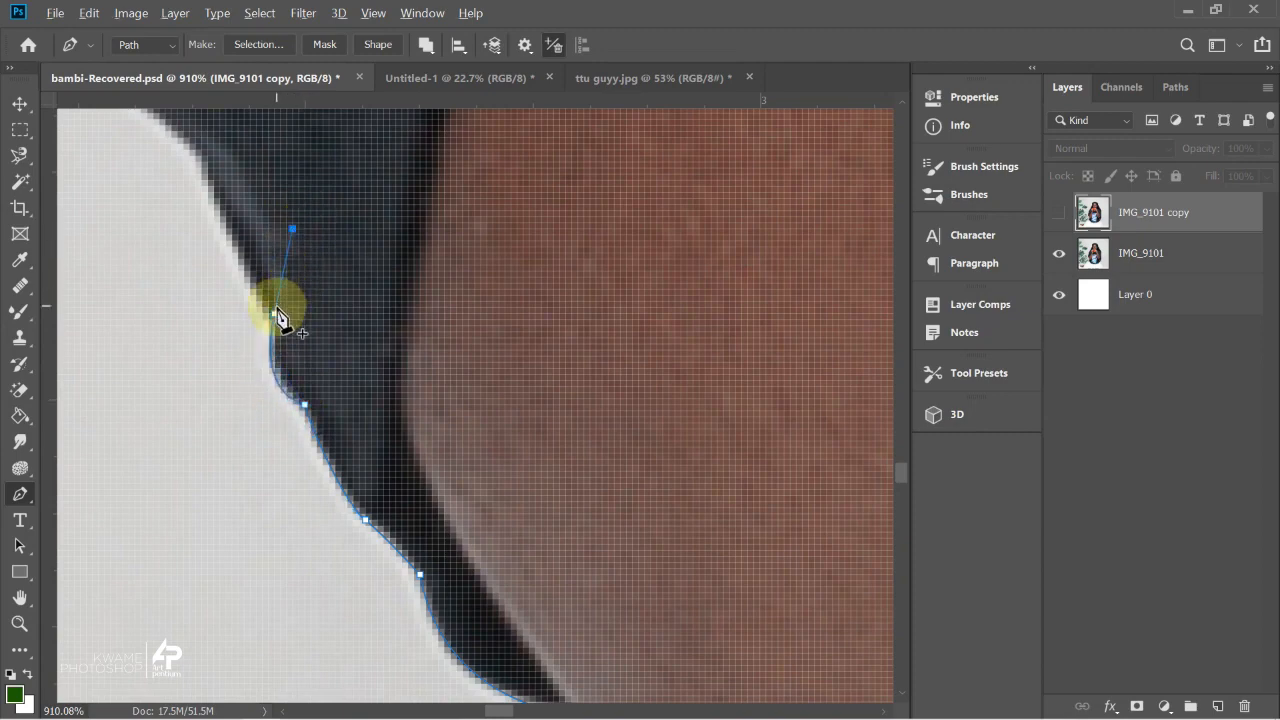
left_click(277, 309)
Continue the path with curved anchor points from the notch up to the bulging fold of the sleeve hem.
left_click_drag(280, 275, 303, 468)
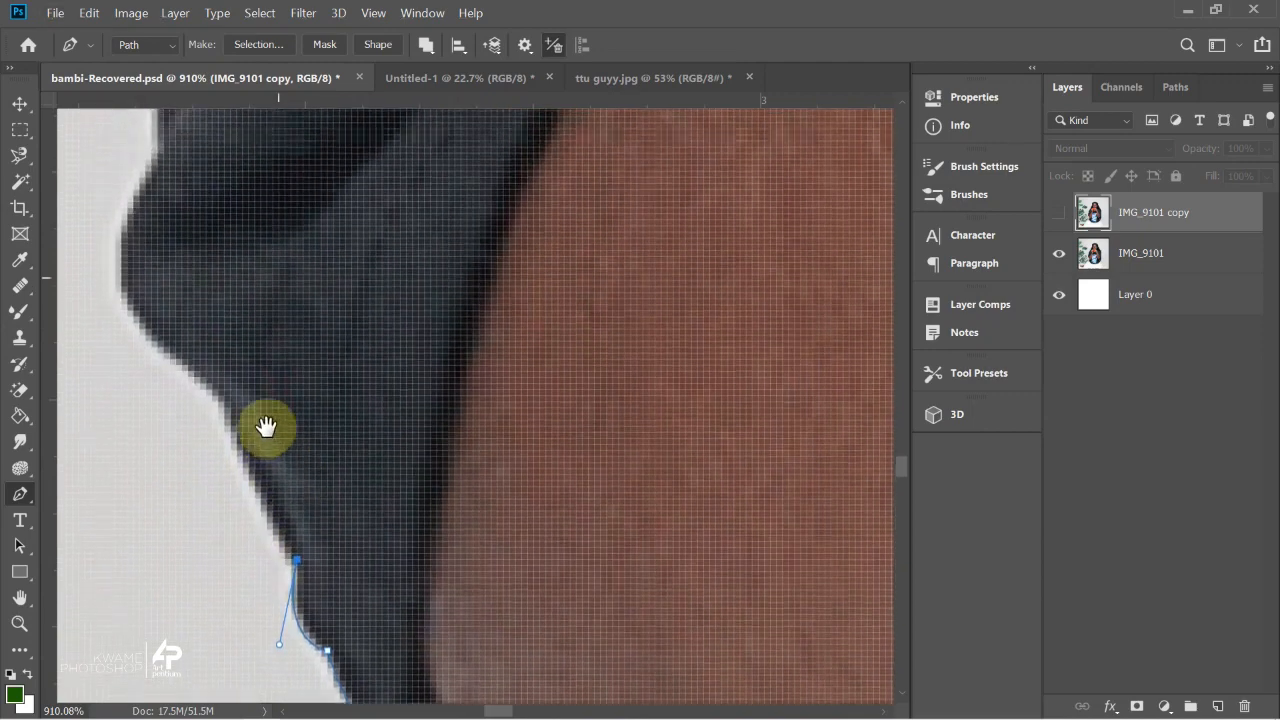
left_click_drag(239, 501, 226, 452)
left_click_drag(162, 392, 146, 369)
scroll(146, 369, "down", 3)
Try to curve the path around the bulging hem fold with an anchor point above it.
left_click_drag(149, 283, 186, 220)
left_click(150, 284, "alt")
scroll(180, 250, "up", 5)
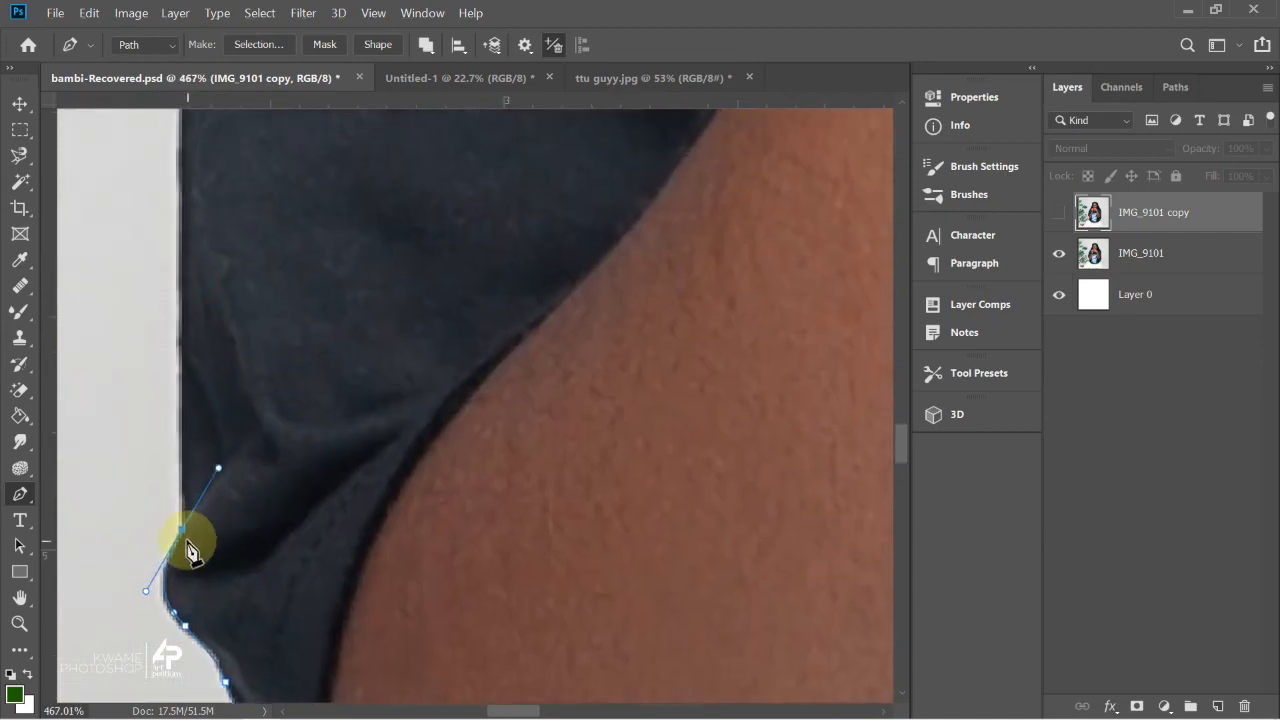
key("ctrl+z")
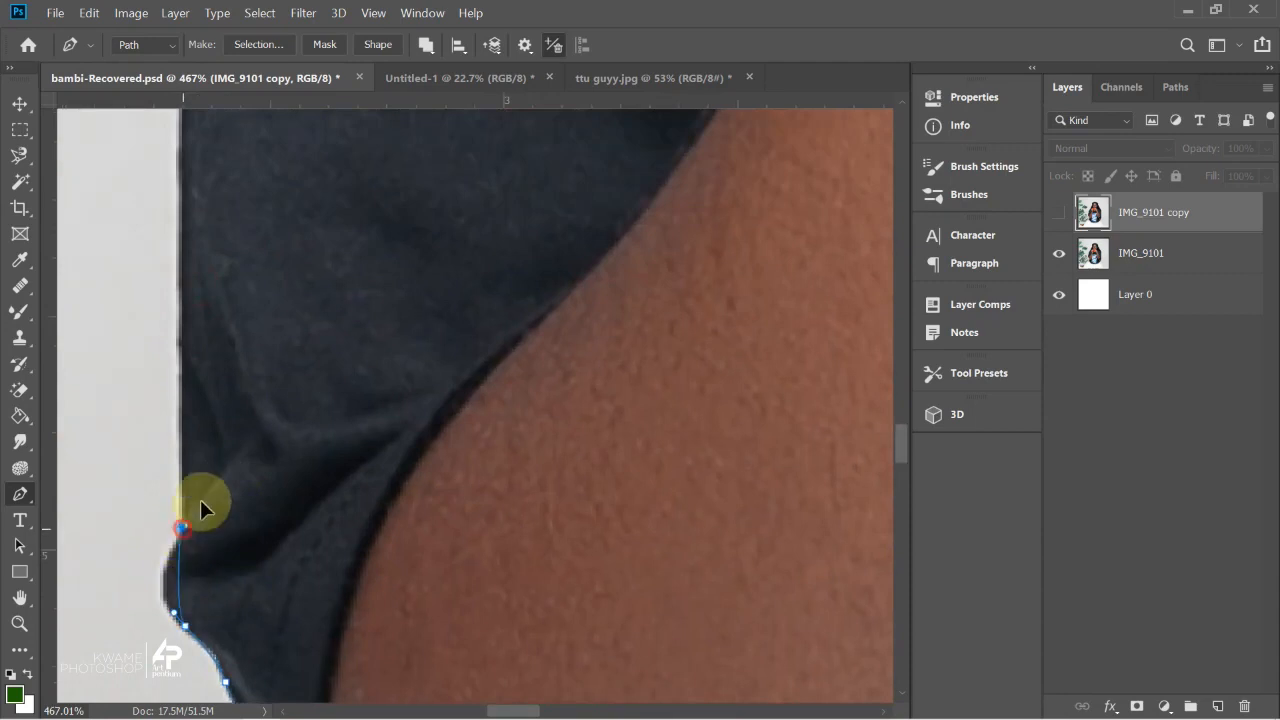
Curve the path around the bulging hem fold and align the new anchor's forward handle with the straight sleeve edge above.
left_click_drag(220, 463, 219, 457)
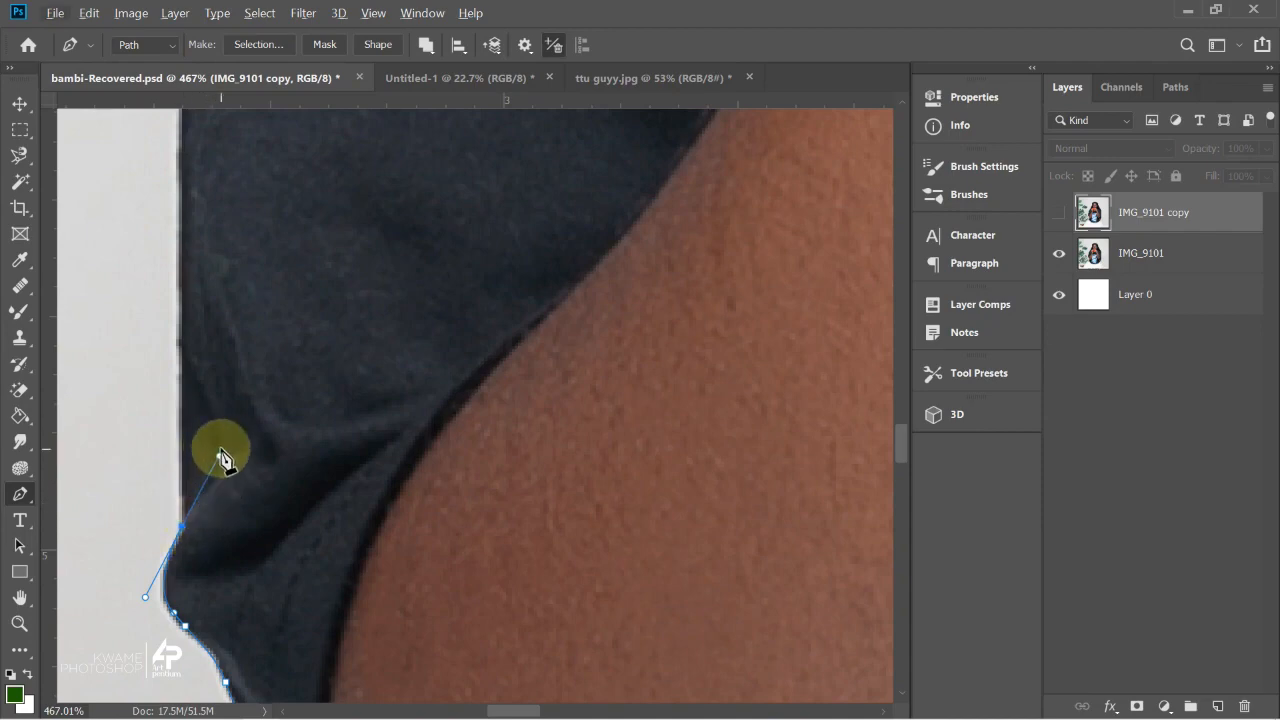
left_click_drag(220, 458, 205, 460)
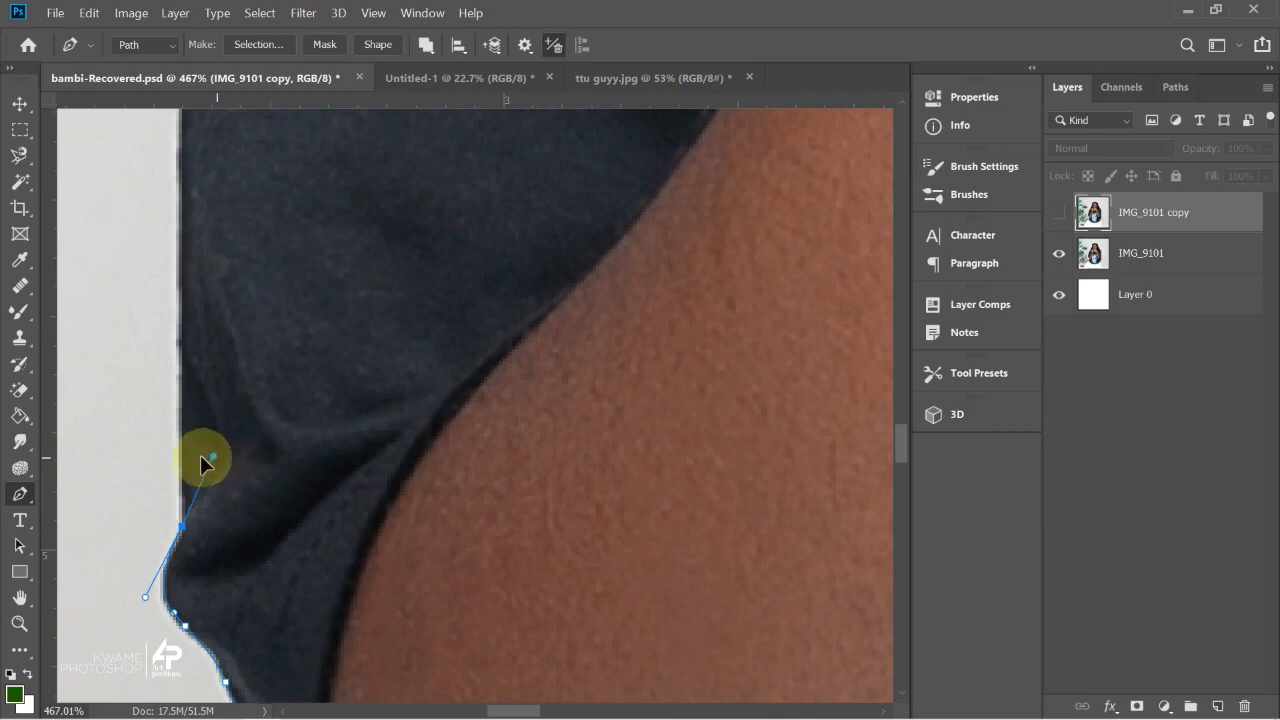
left_click_drag(119, 450, 150, 490)
left_click_drag(231, 510, 180, 223)
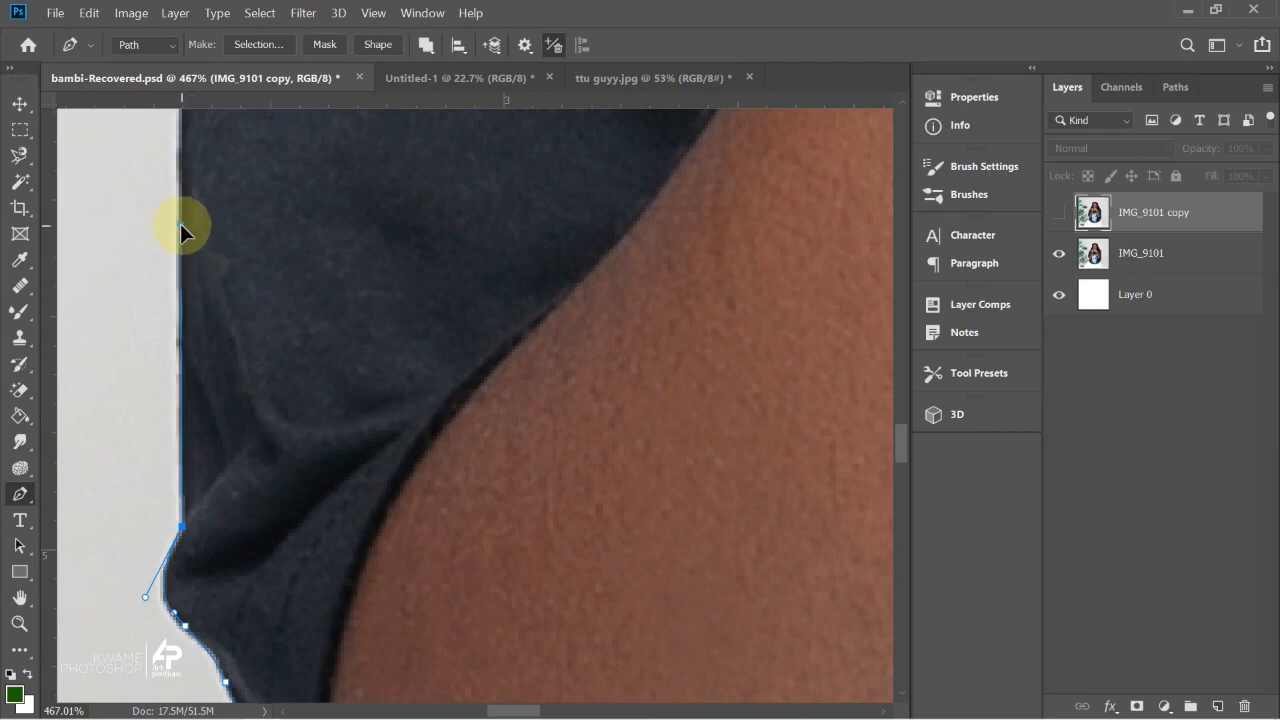
Trace the sleeve's outer edge upward with curved anchor points to the indentation below the shoulder.
left_click_drag(194, 191, 168, 536)
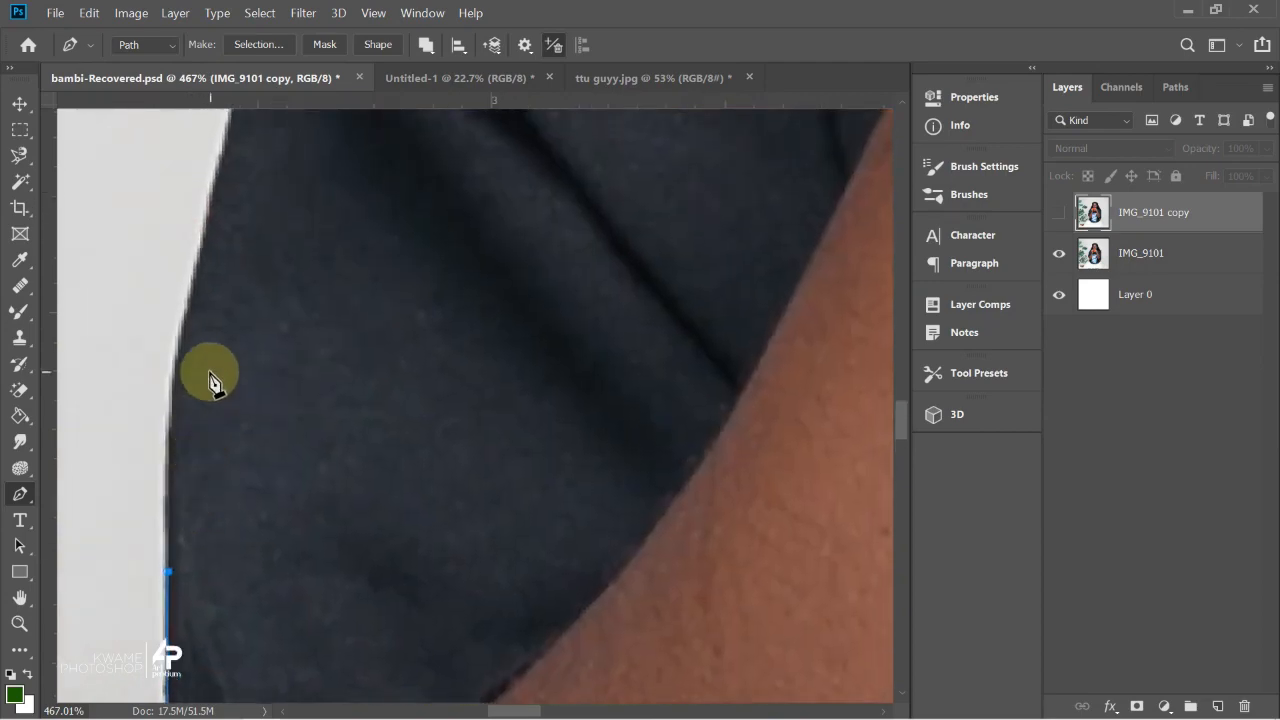
left_click_drag(190, 291, 224, 186)
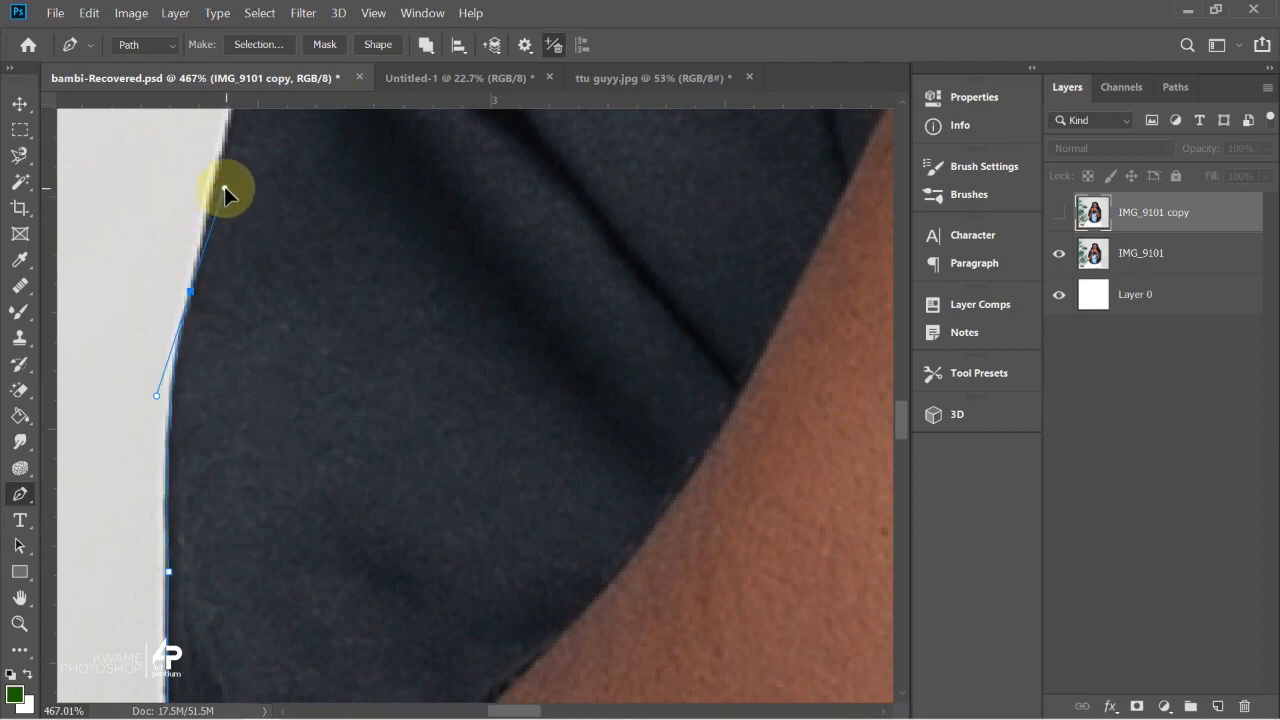
left_click_drag(224, 186, 177, 489)
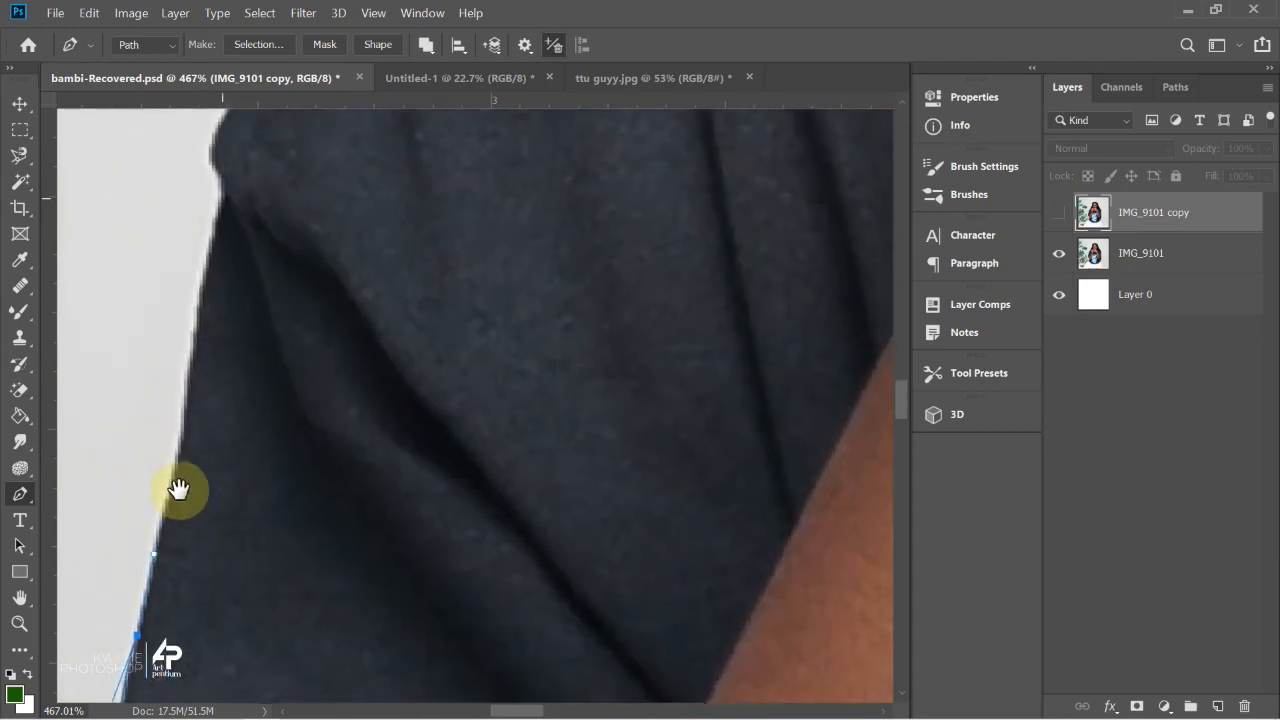
left_click_drag(176, 443, 177, 407)
left_click_drag(207, 268, 211, 551)
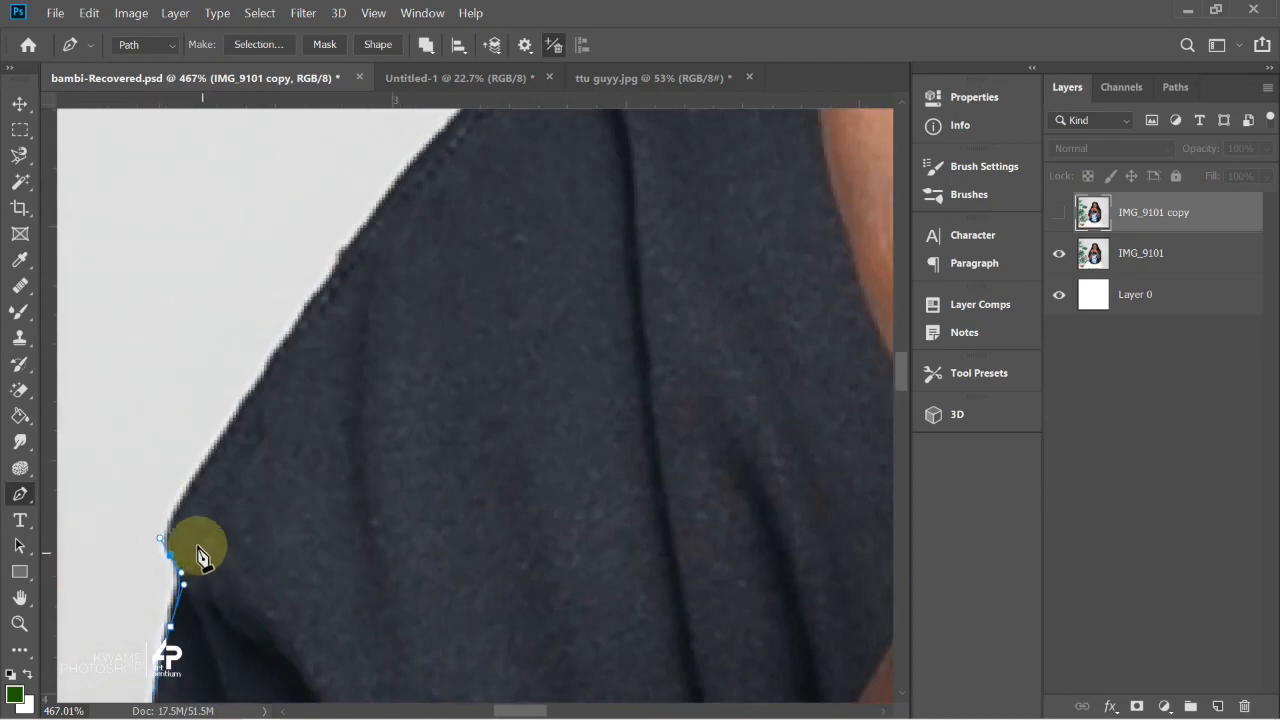
Trace the shoulder's outer edge from the indentation up to the base of the braids.
mouse_move(199, 481)
left_mouse_down()
mouse_move(224, 430)
mouse_move(183, 503)
mouse_move(216, 450)
mouse_move(208, 464)
left_mouse_up()
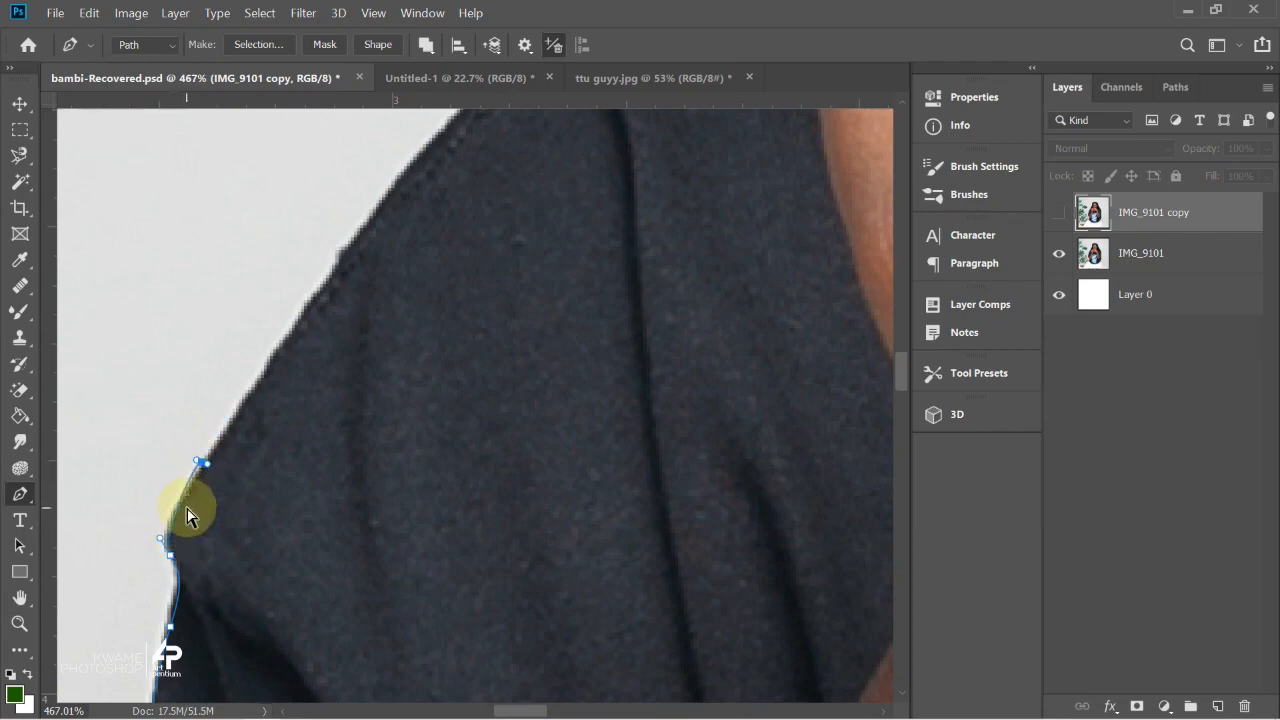
key("ctrl+z")
left_click_drag(228, 414, 254, 377)
left_click_drag(294, 323, 157, 586)
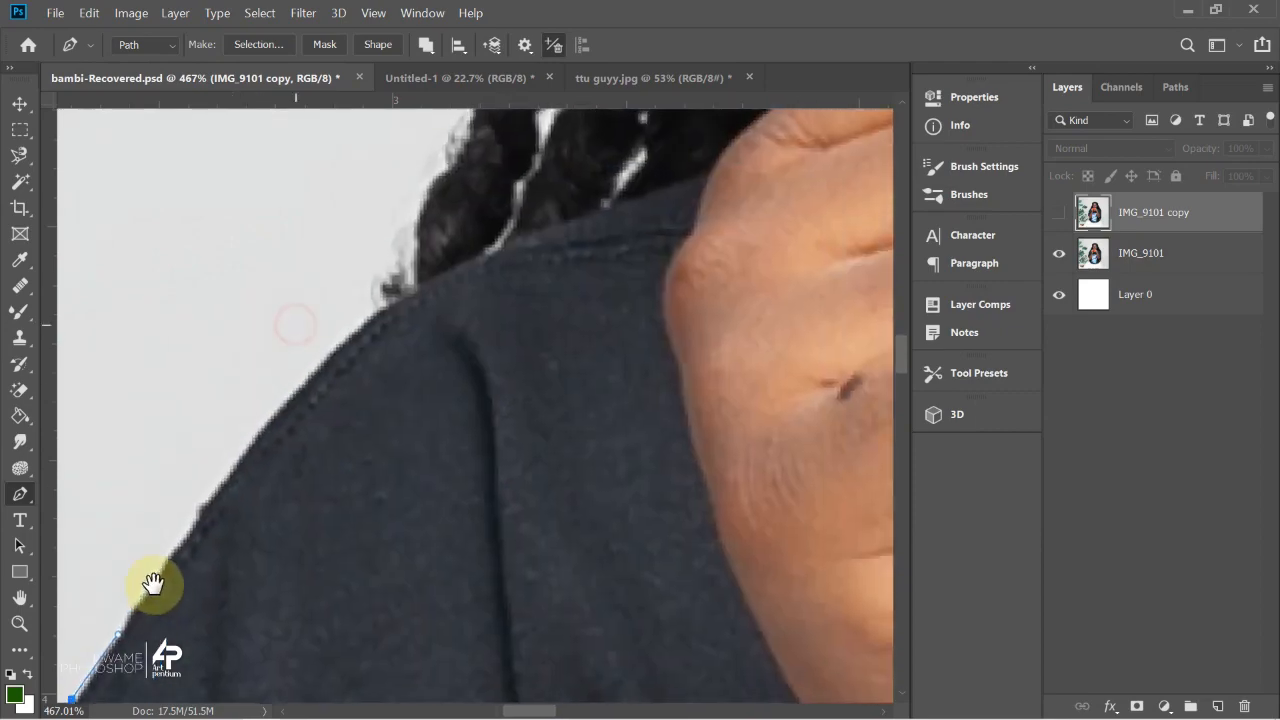
left_click_drag(313, 374, 360, 337)
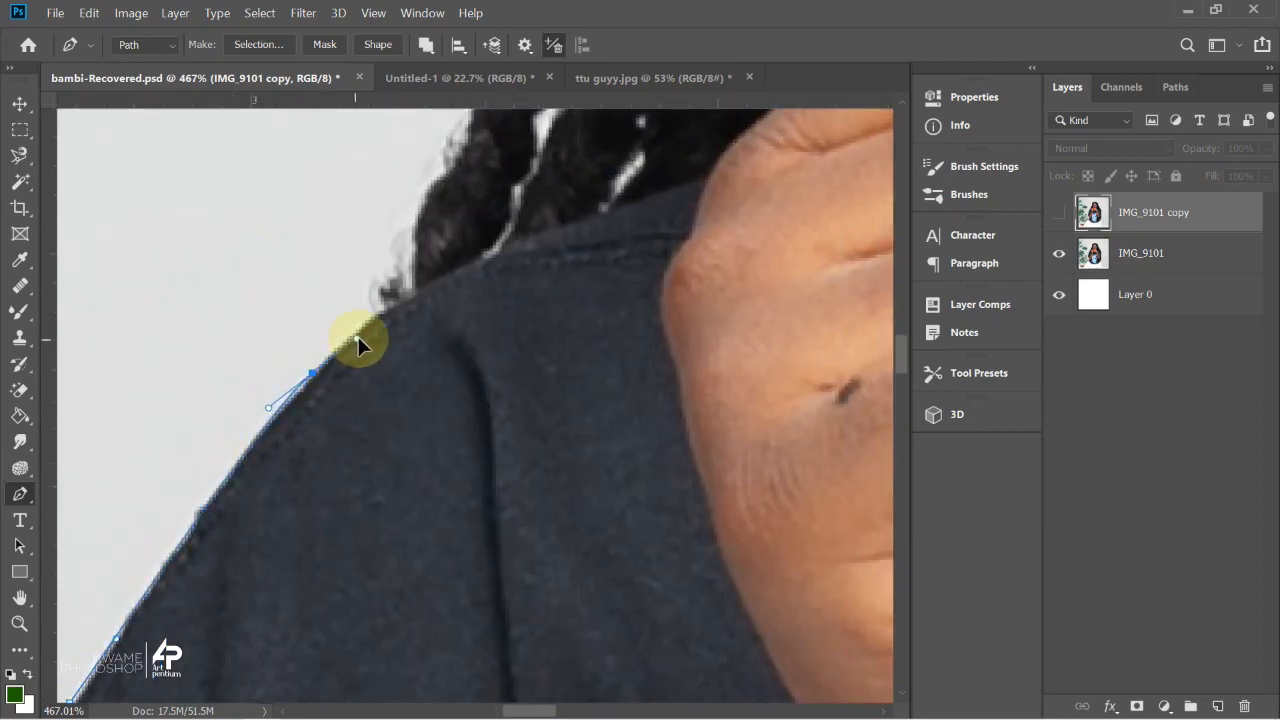
left_click(400, 303)
Extend the outline path from the shoulder up the lower outer edge of the braids with curved anchor points.
left_click_drag(366, 396, 214, 666)
left_click_drag(262, 530, 261, 503)
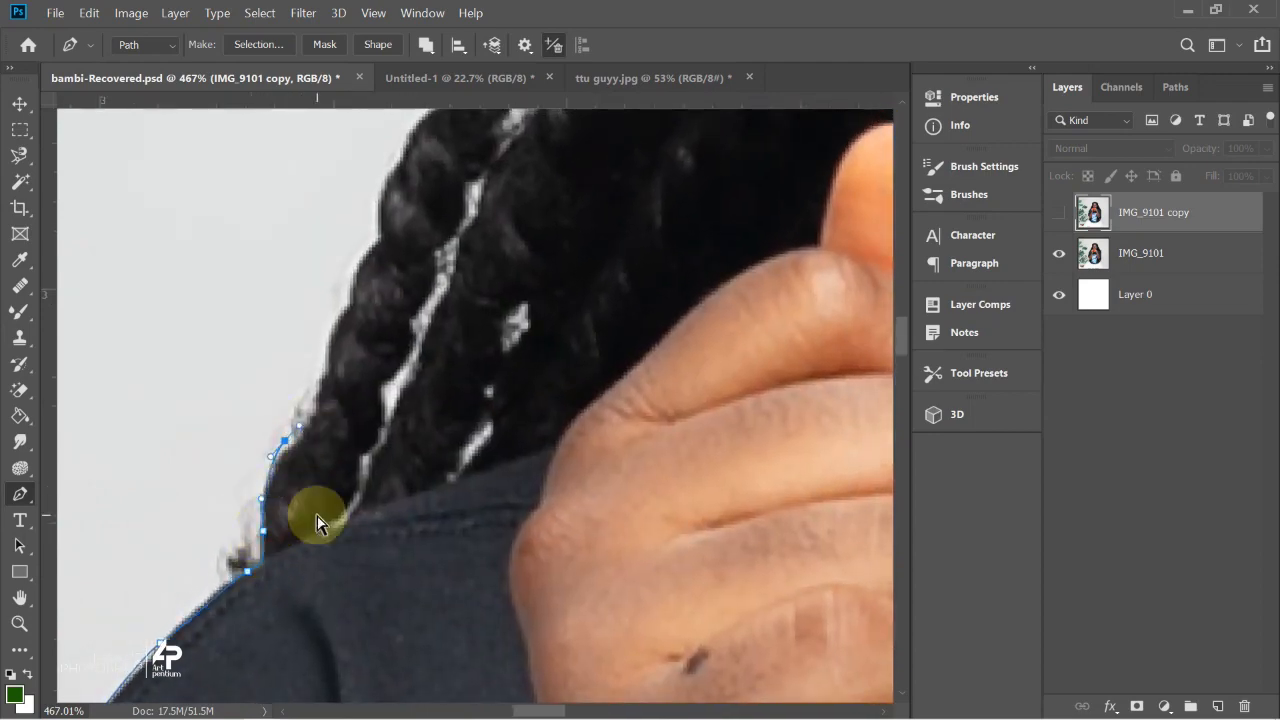
scroll(322, 505, "down", 5)
scroll(335, 460, "up", 3)
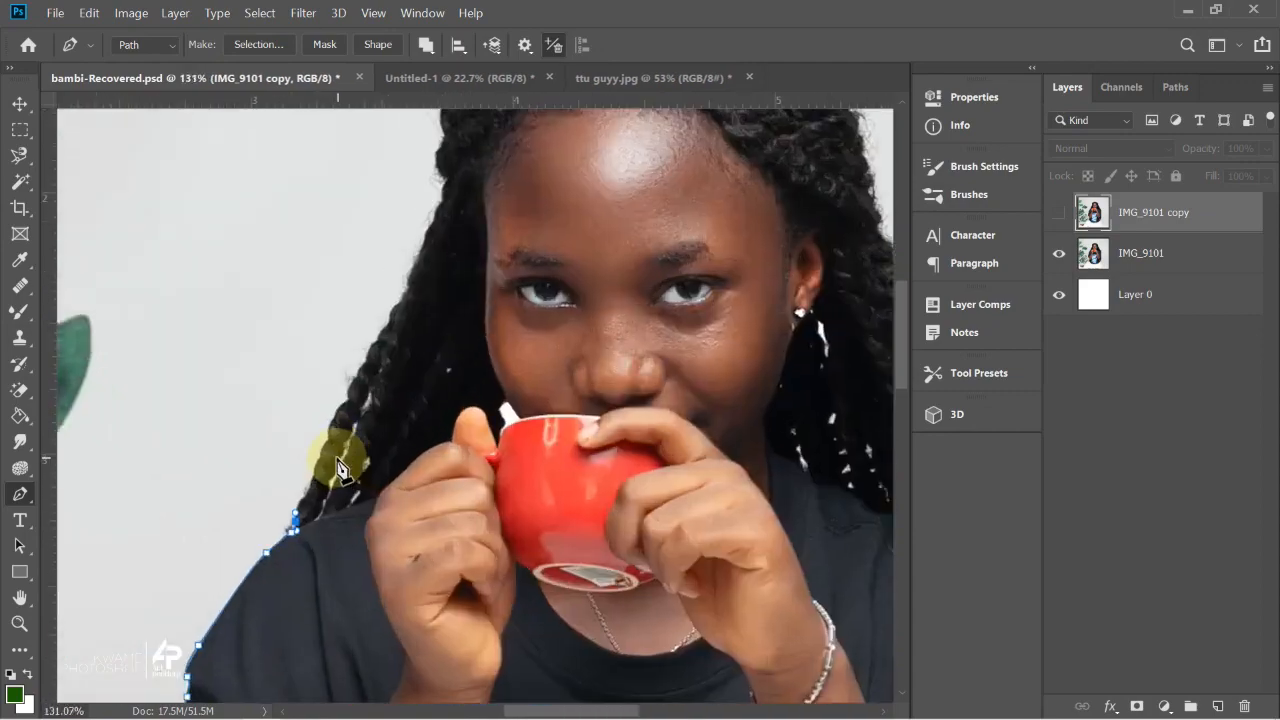
scroll(343, 471, "down", 5)
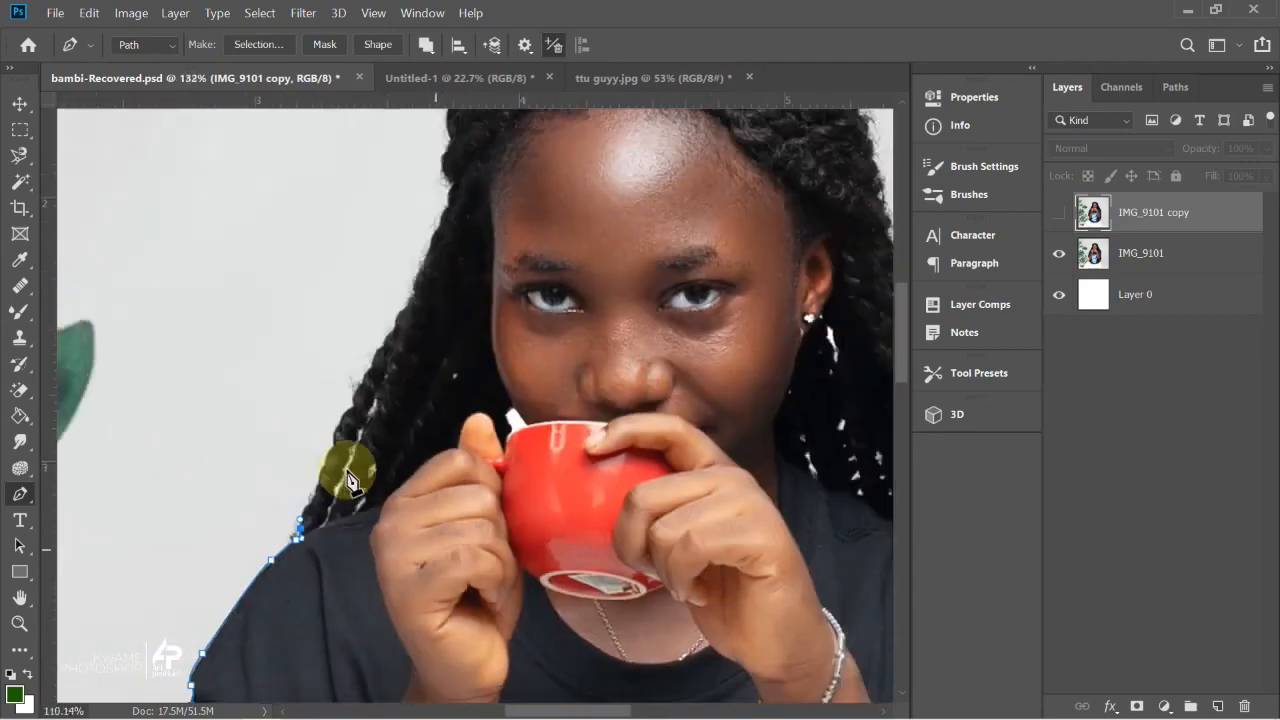
scroll(349, 480, "up", 3)
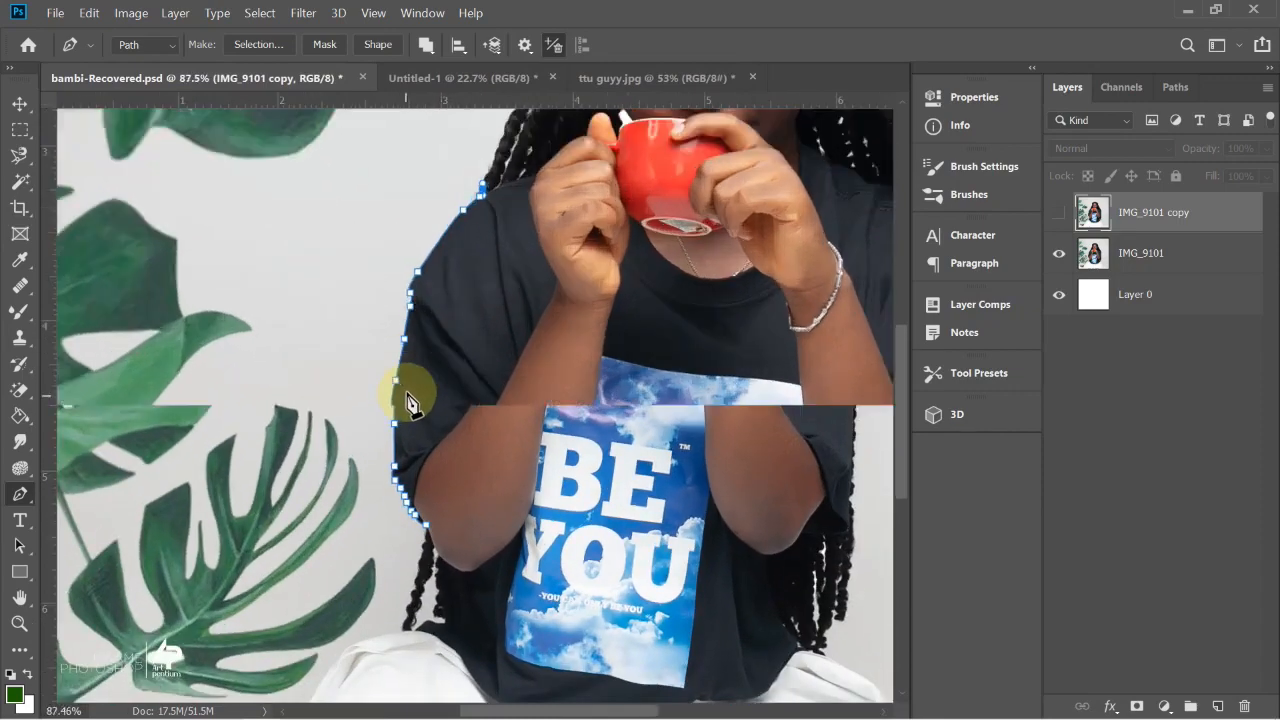
scroll(408, 402, "up", 2)
left_click_drag(498, 281, 315, 563)
scroll(384, 411, "up", 5)
left_click_drag(246, 458, 266, 401)
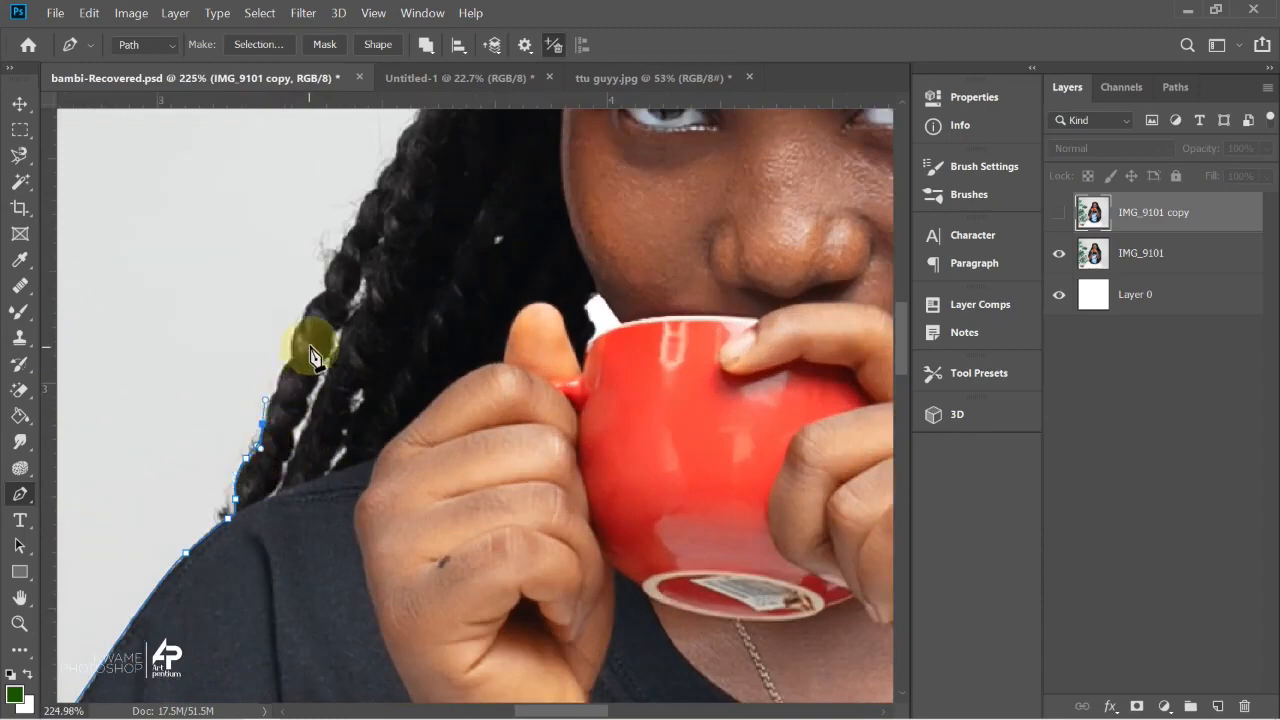
scroll(312, 338, "down", 2)
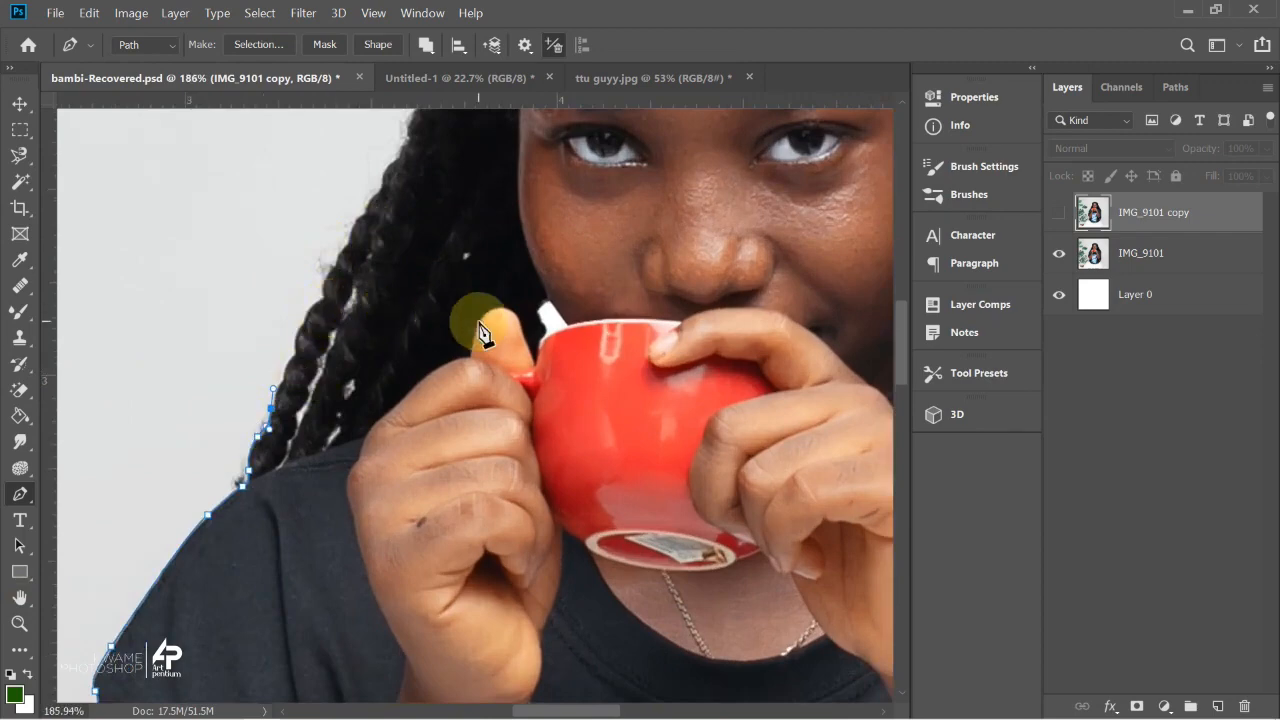
Start a new path at the red cup's handle and trace along the thumb and the cup's rim to the index finger.
scroll(586, 377, "up", 4)
left_click_drag(573, 332, 380, 391)
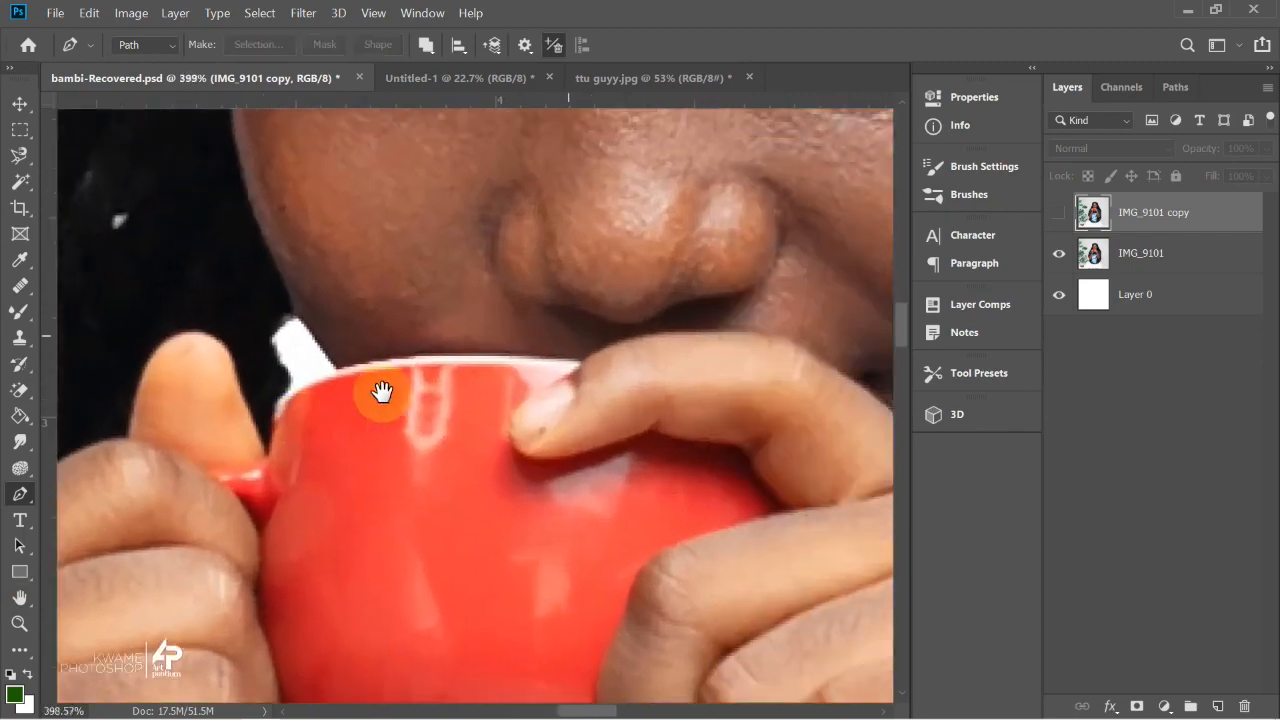
left_click(204, 468)
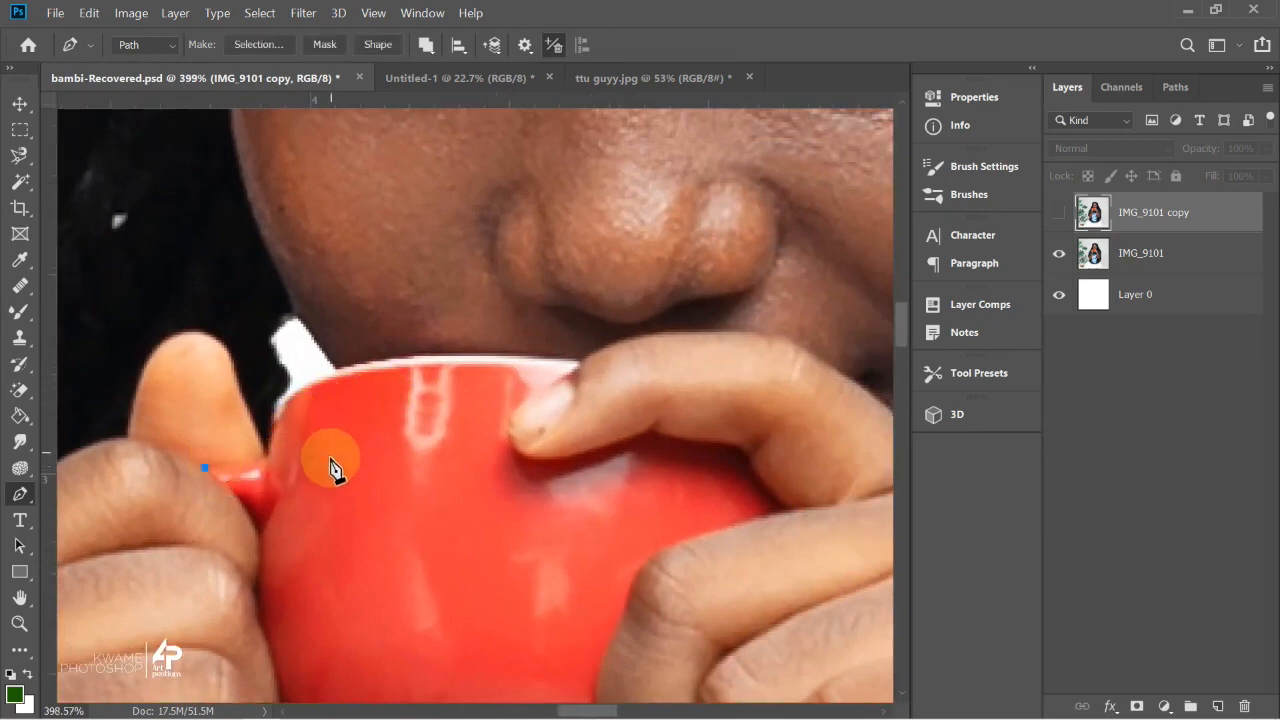
left_click(266, 457)
left_click(277, 402)
left_click_drag(582, 360, 380, 288)
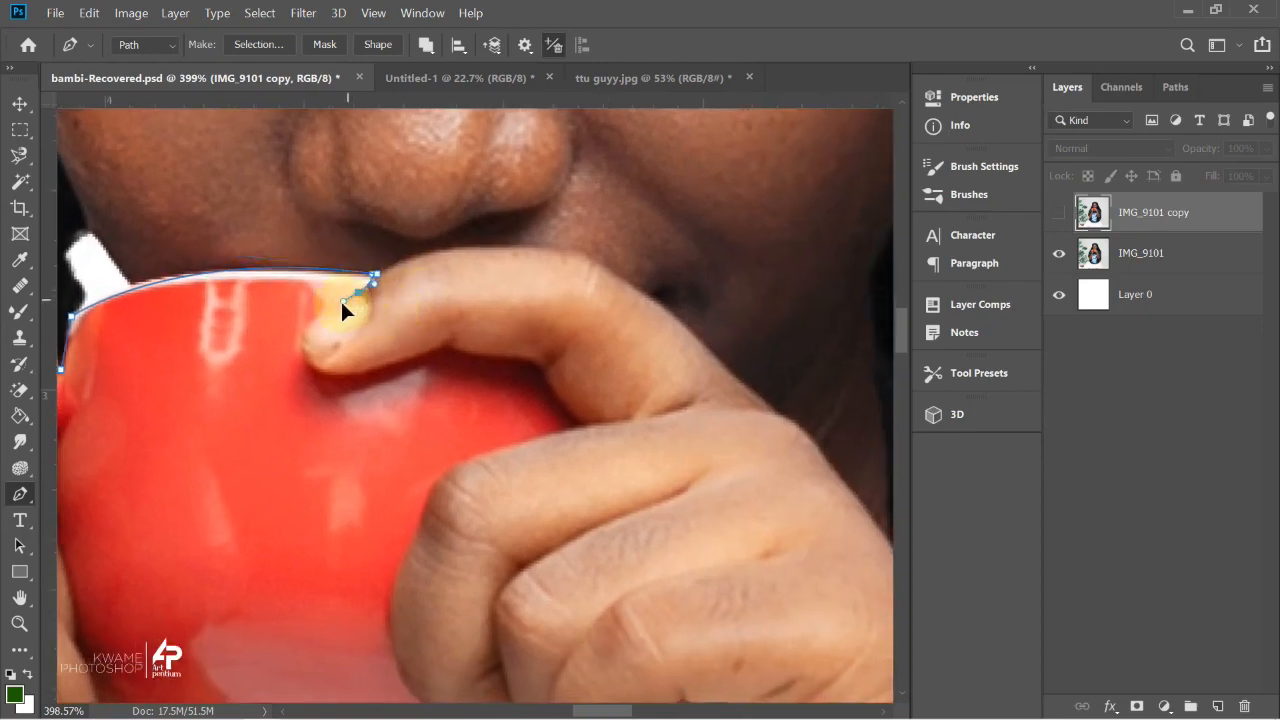
Curve the path around the index fingertip and adjust the anchor points just beneath it to fit the finger's edge.
left_click_drag(299, 335, 439, 350)
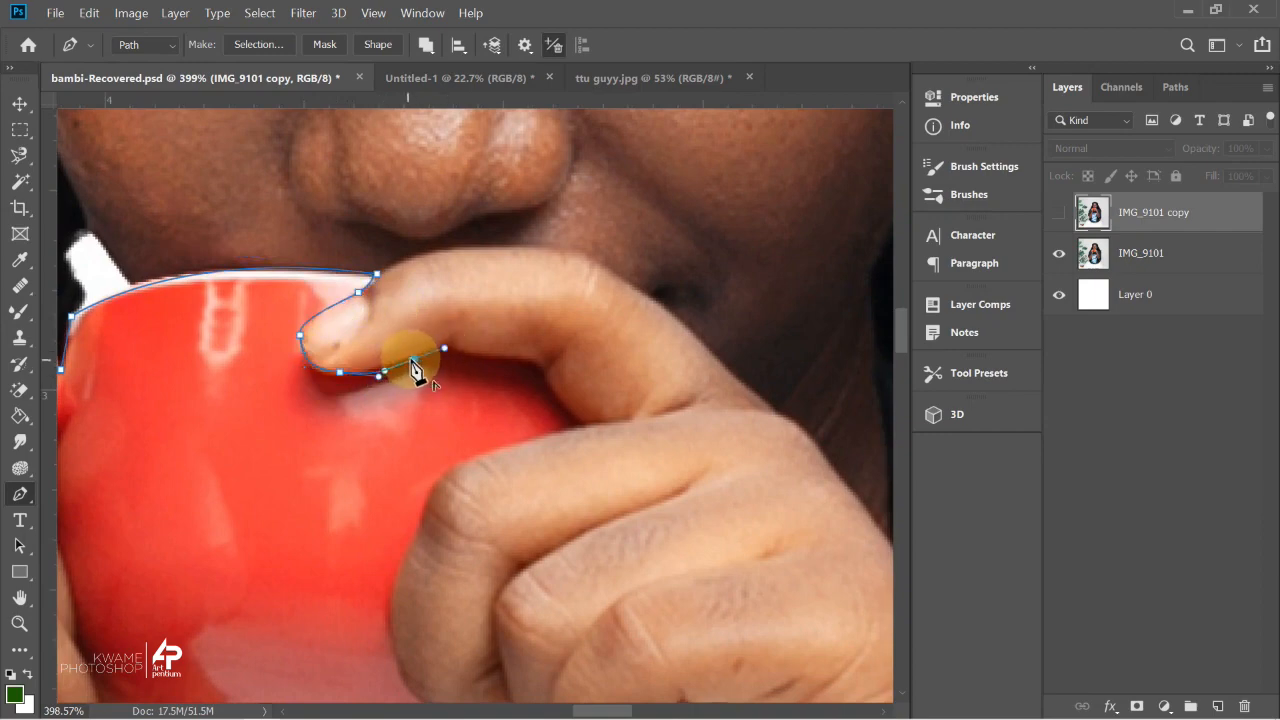
left_click(380, 375)
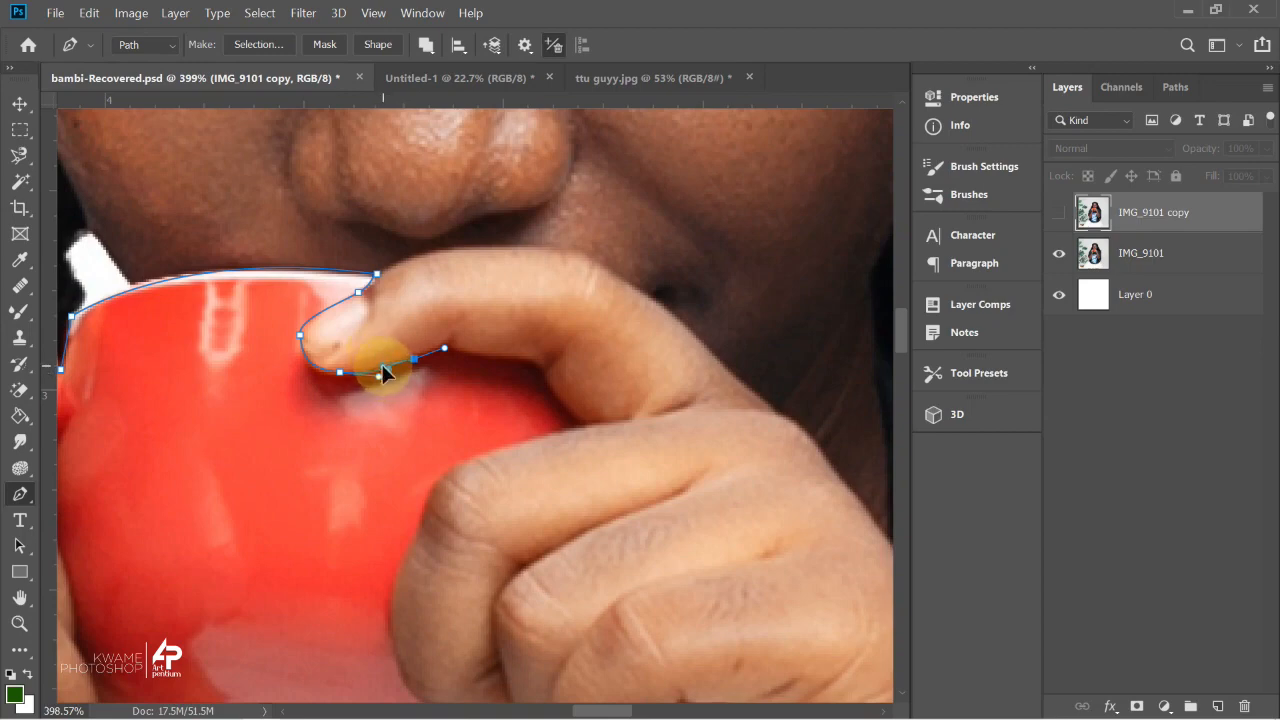
left_click(381, 376)
left_click_drag(335, 373, 381, 381)
mouse_move(384, 371)
left_mouse_down()
mouse_move(462, 345)
mouse_move(402, 367)
left_mouse_up()
left_click(402, 368)
Trace the cup's edge along the underside of the index finger to where it meets the second finger.
left_click(447, 352)
left_click_drag(460, 349, 499, 354)
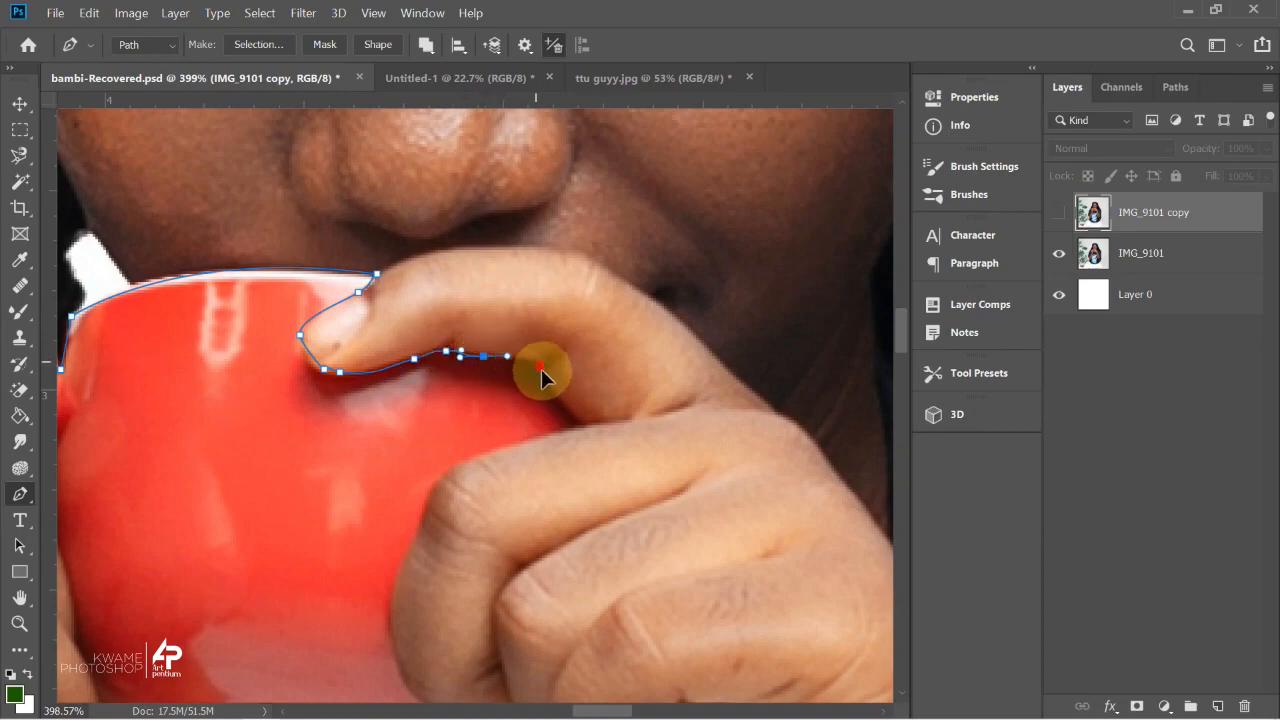
left_click(539, 364)
left_click(560, 410)
left_click(572, 421)
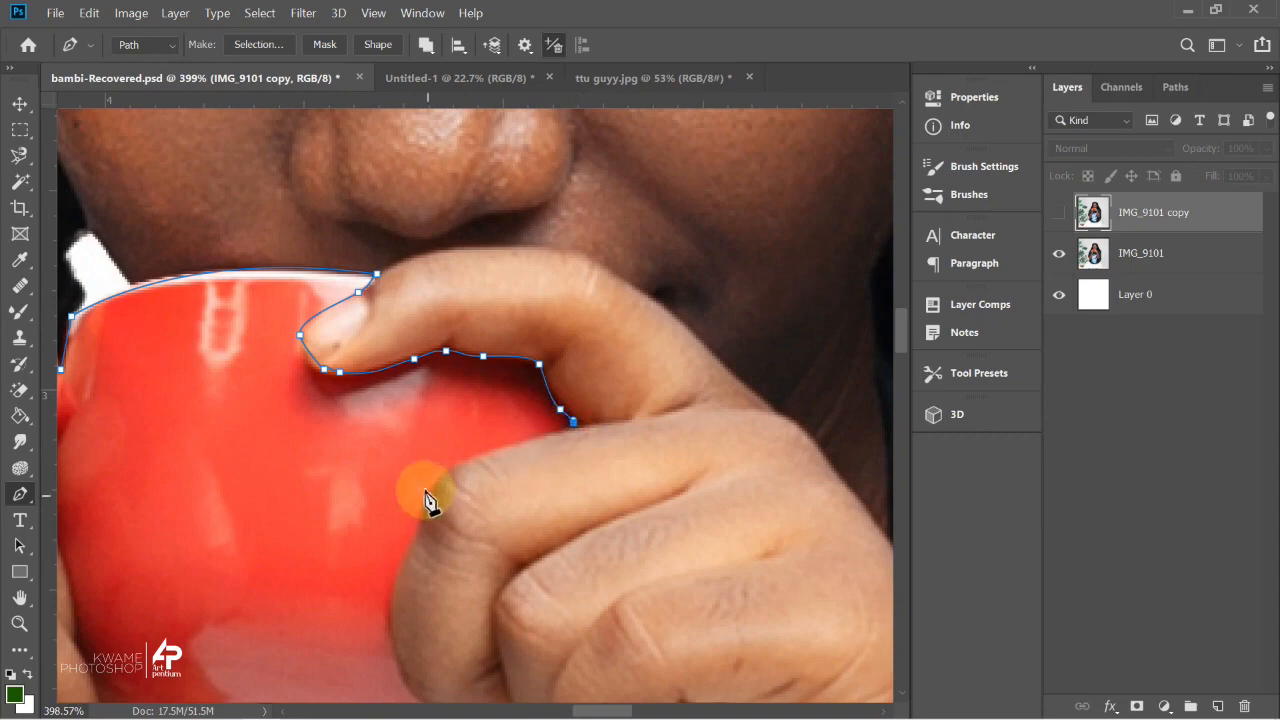
Trace the cup's edge around the second finger's knuckle and down to the fingertips near the cup's base.
left_click_drag(428, 523, 457, 281)
left_click_drag(429, 330, 428, 345)
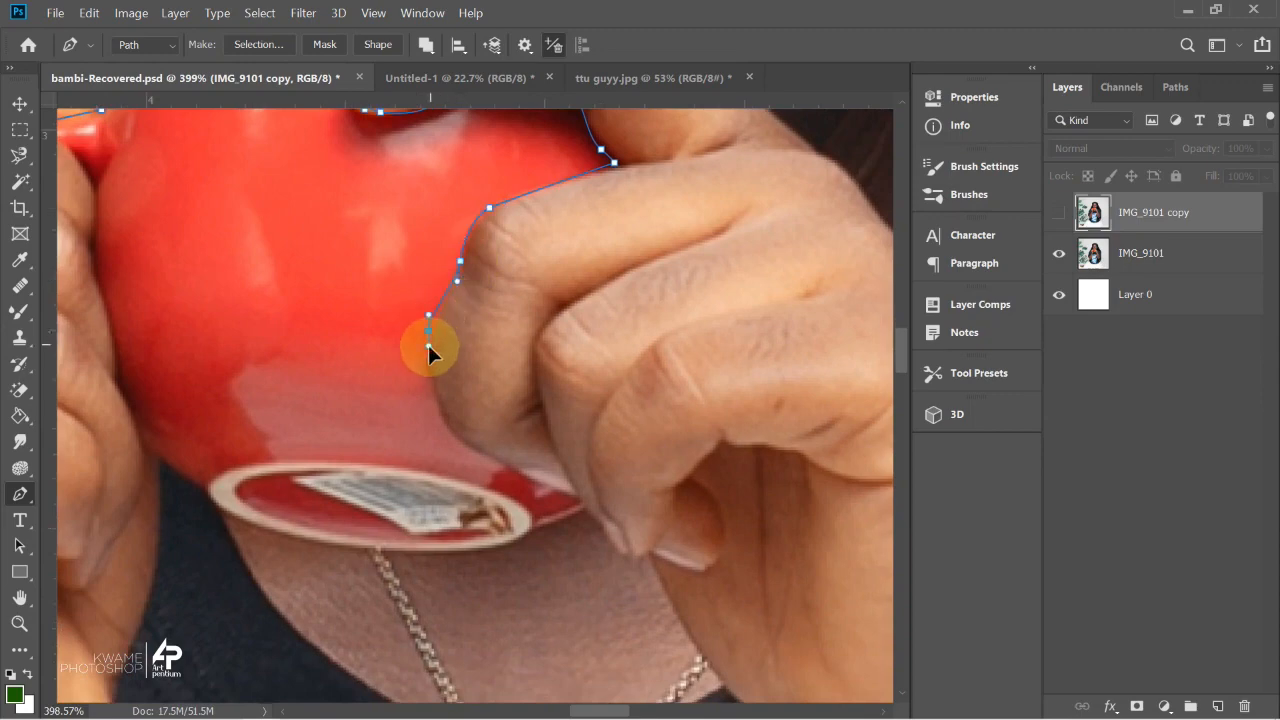
left_click_drag(462, 446, 469, 448)
left_click_drag(553, 492, 561, 495)
left_click(583, 501)
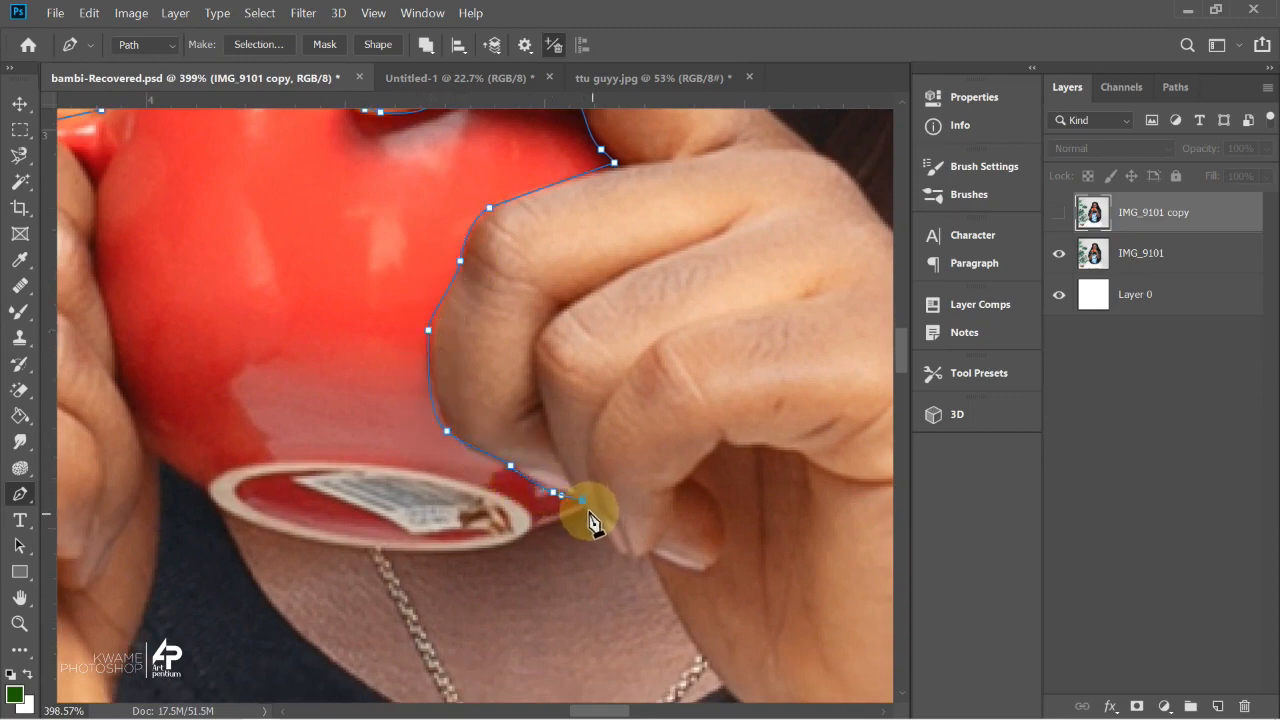
Trace the cup's base with curved anchor points and remove the forward handle of the anchor at its far end.
left_click(528, 527)
left_click(399, 553)
left_click_drag(301, 541, 344, 547)
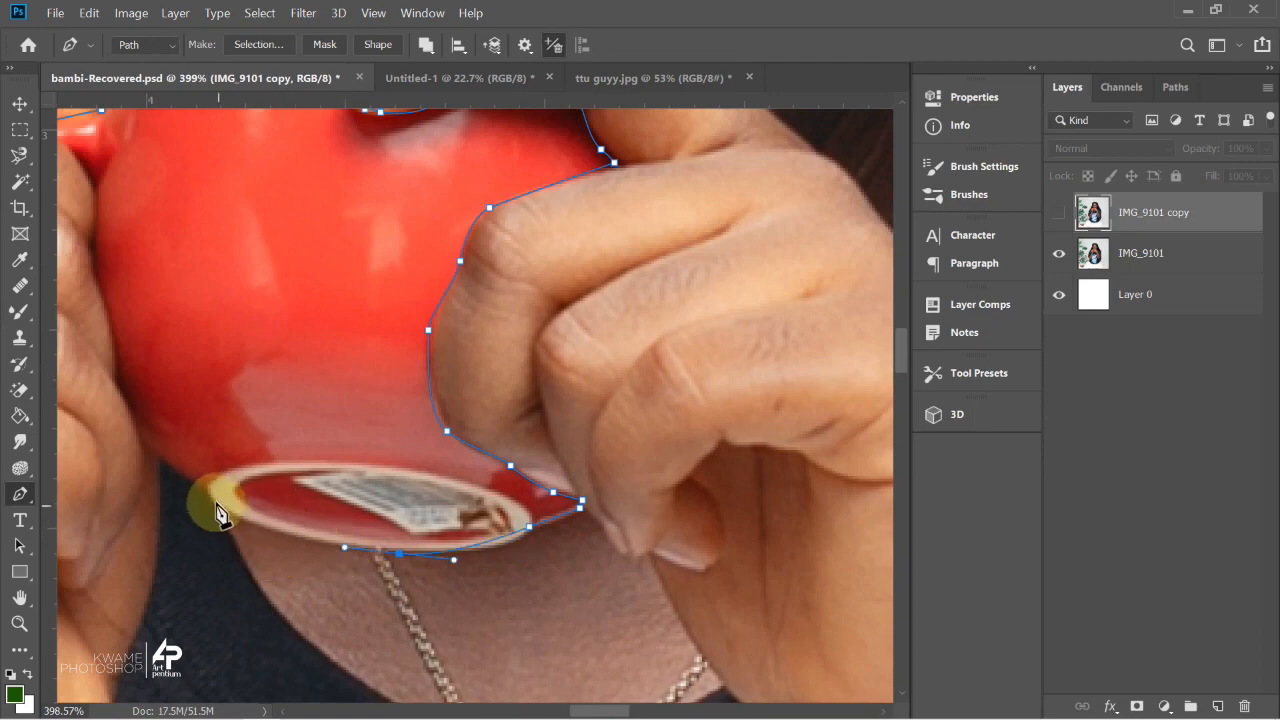
left_click_drag(166, 440, 172, 441)
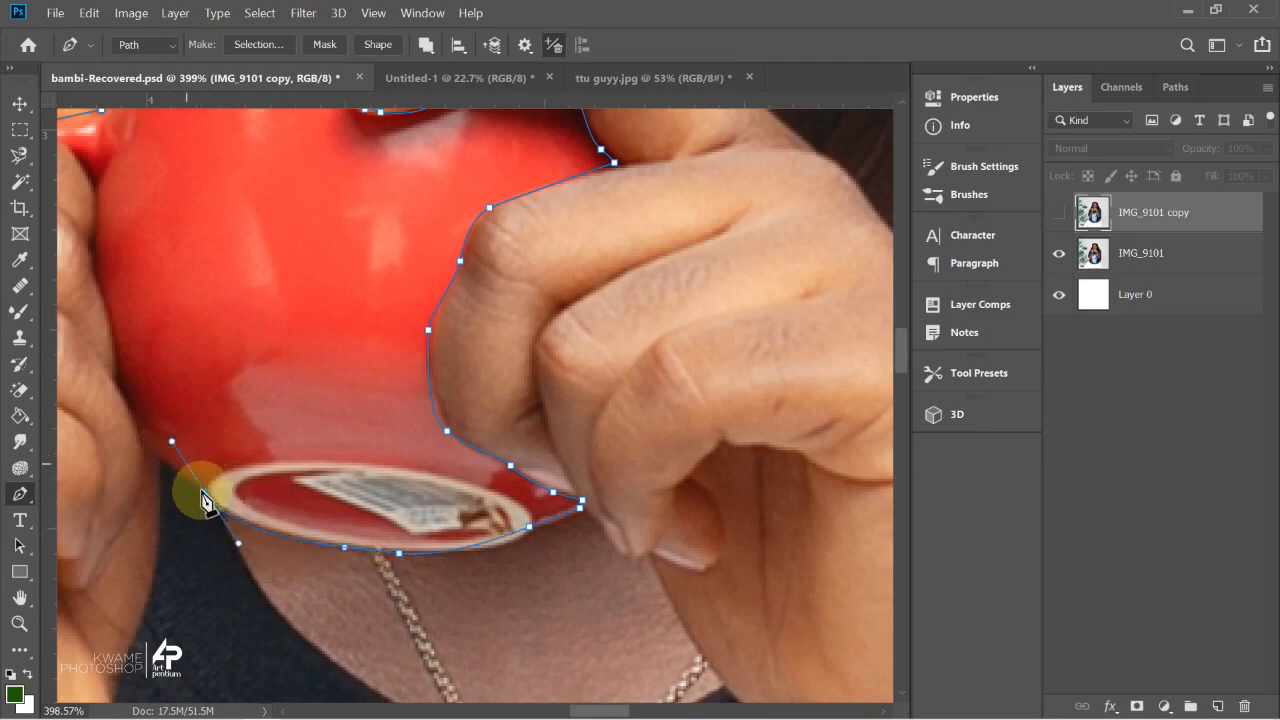
left_click(205, 493, "alt")
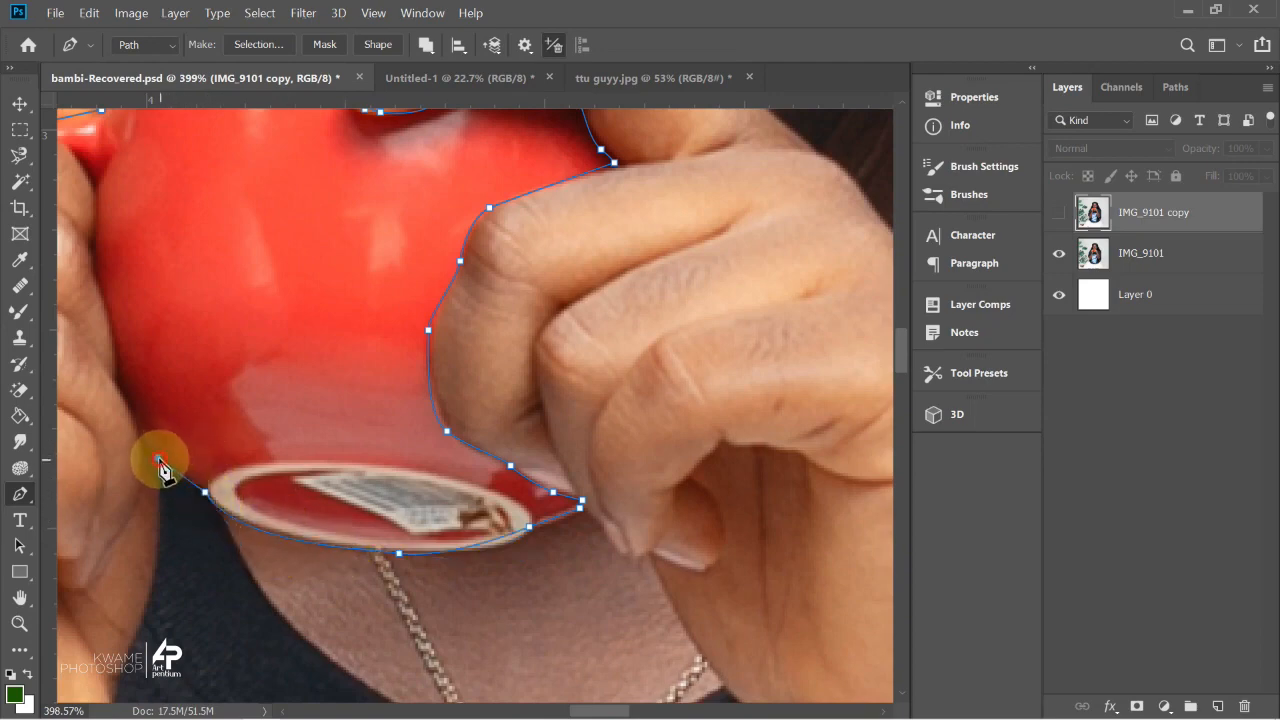
Trace the cup's edge up along the other hand's fingers and close the path at the handle's starting anchor.
left_click_drag(138, 447, 508, 363)
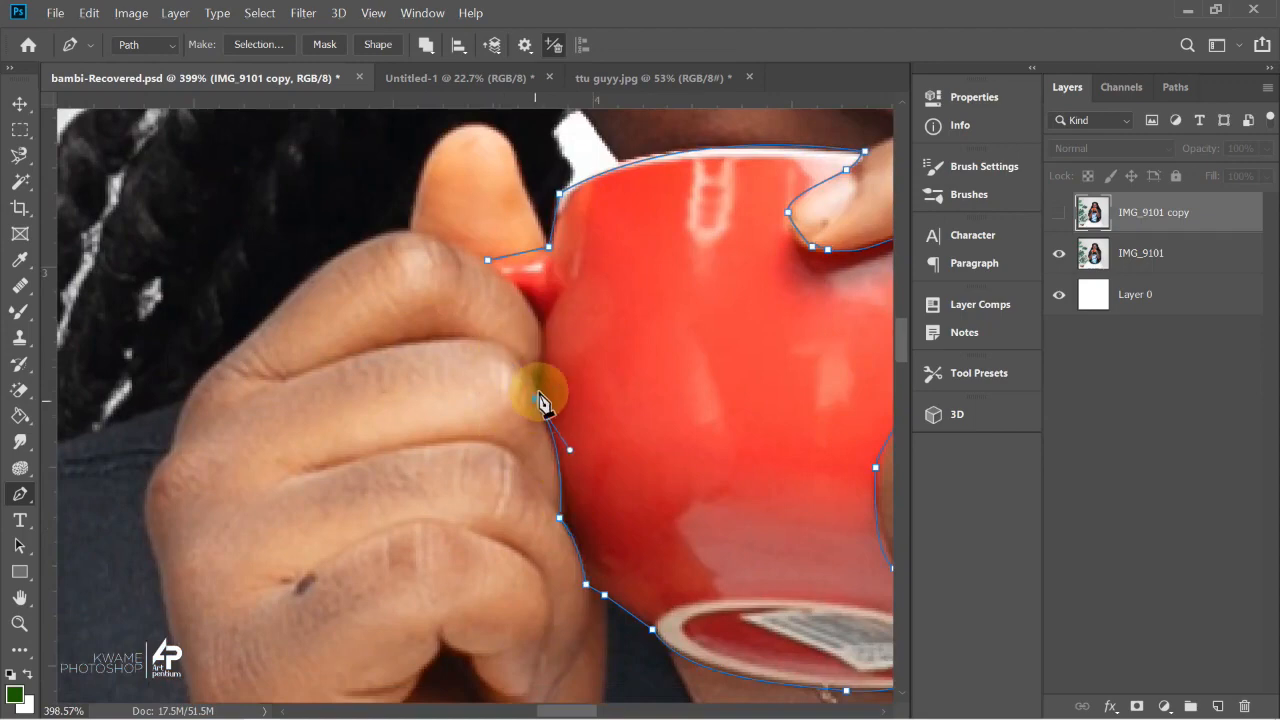
left_click_drag(528, 302, 497, 270)
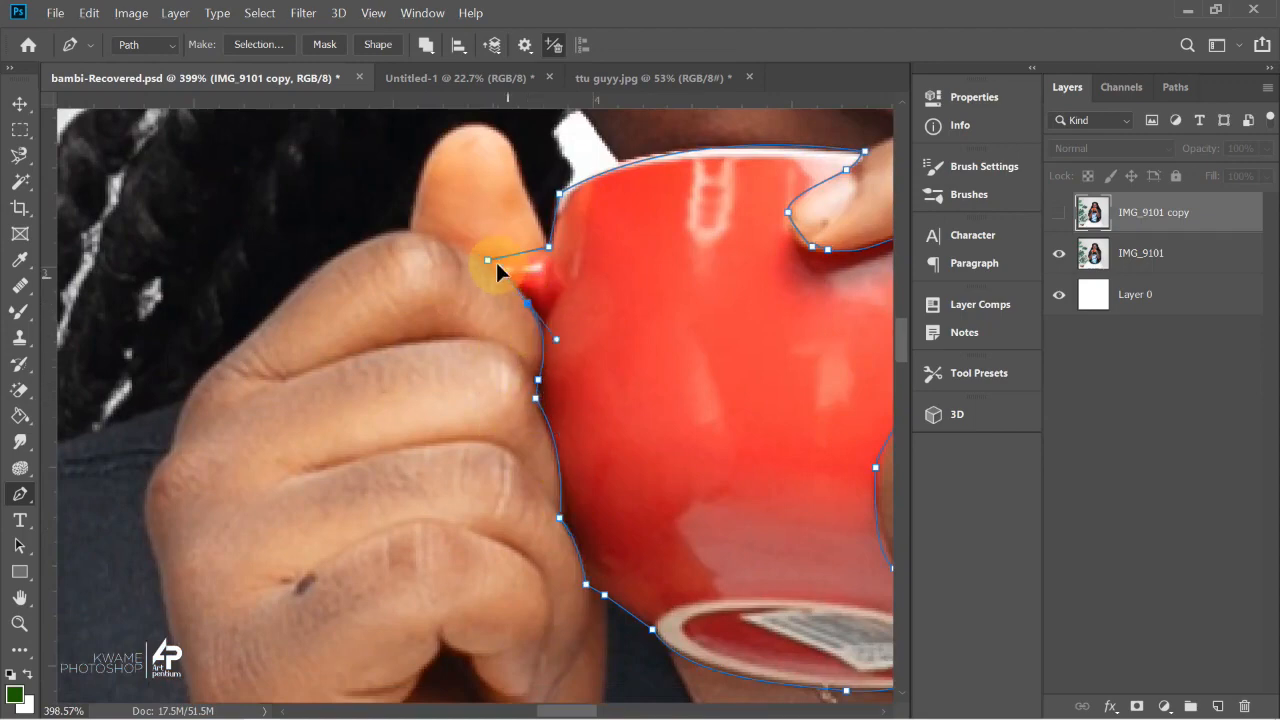
left_click(489, 263)
Convert the closed cup path into a new anti-aliased selection with a feather radius of 0 pixels.
scroll(585, 285, "down", 1)
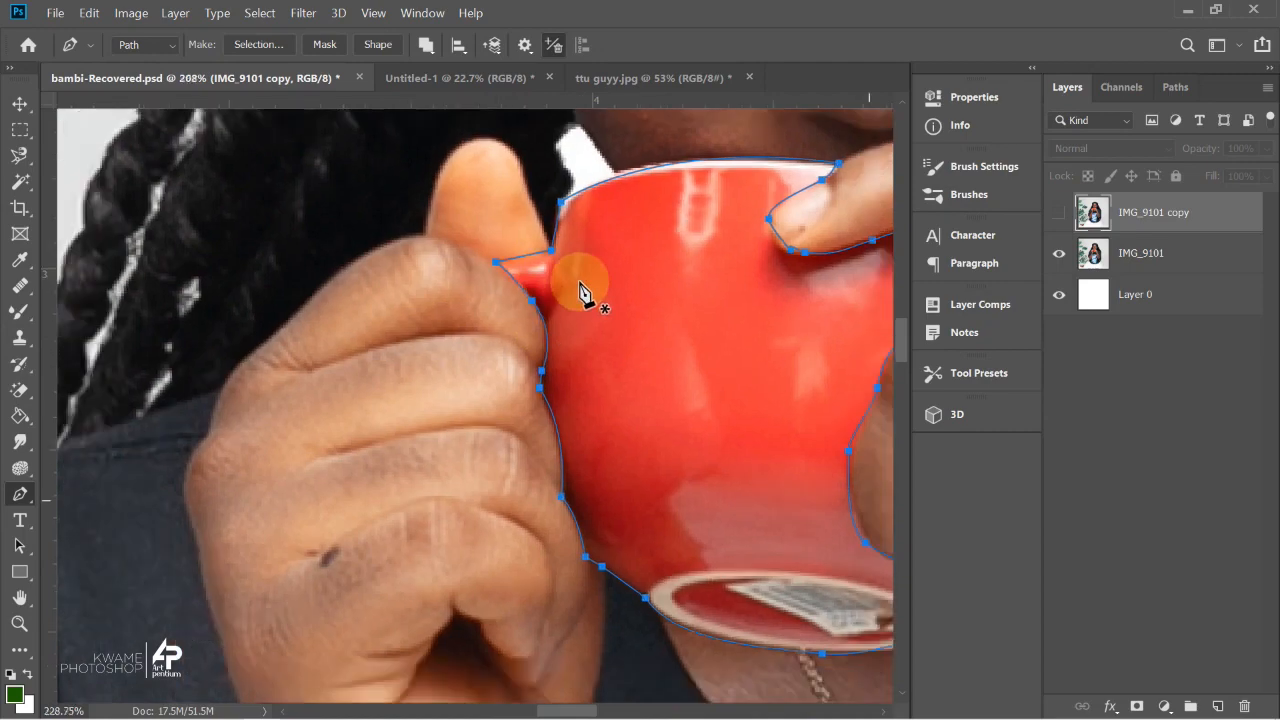
scroll(585, 291, "down", 2)
scroll(397, 410, "up", 1)
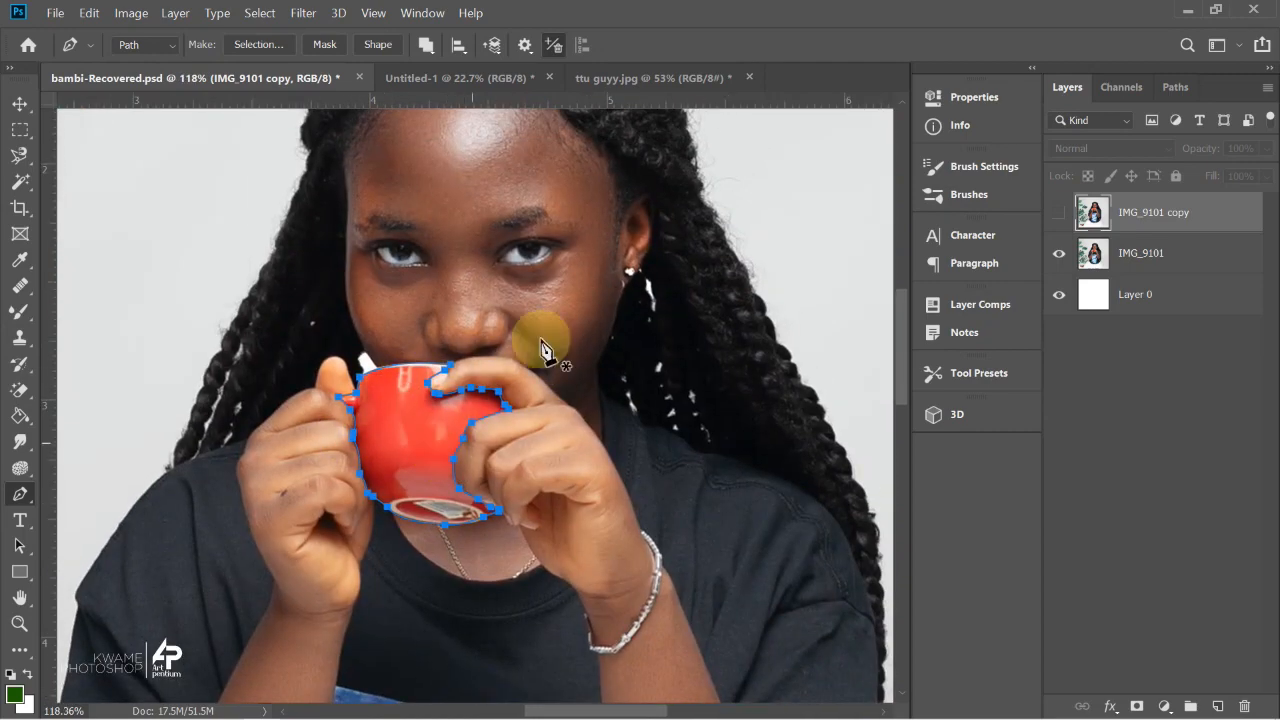
right_click(456, 346)
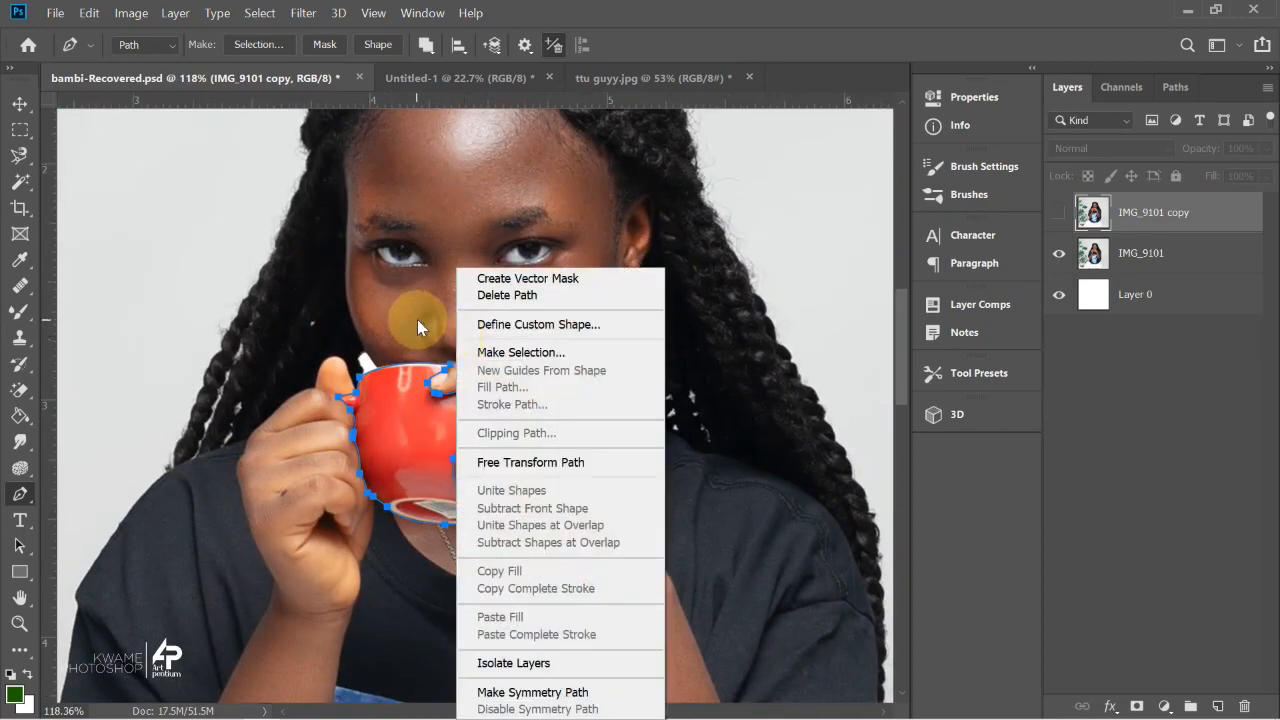
left_click(489, 352)
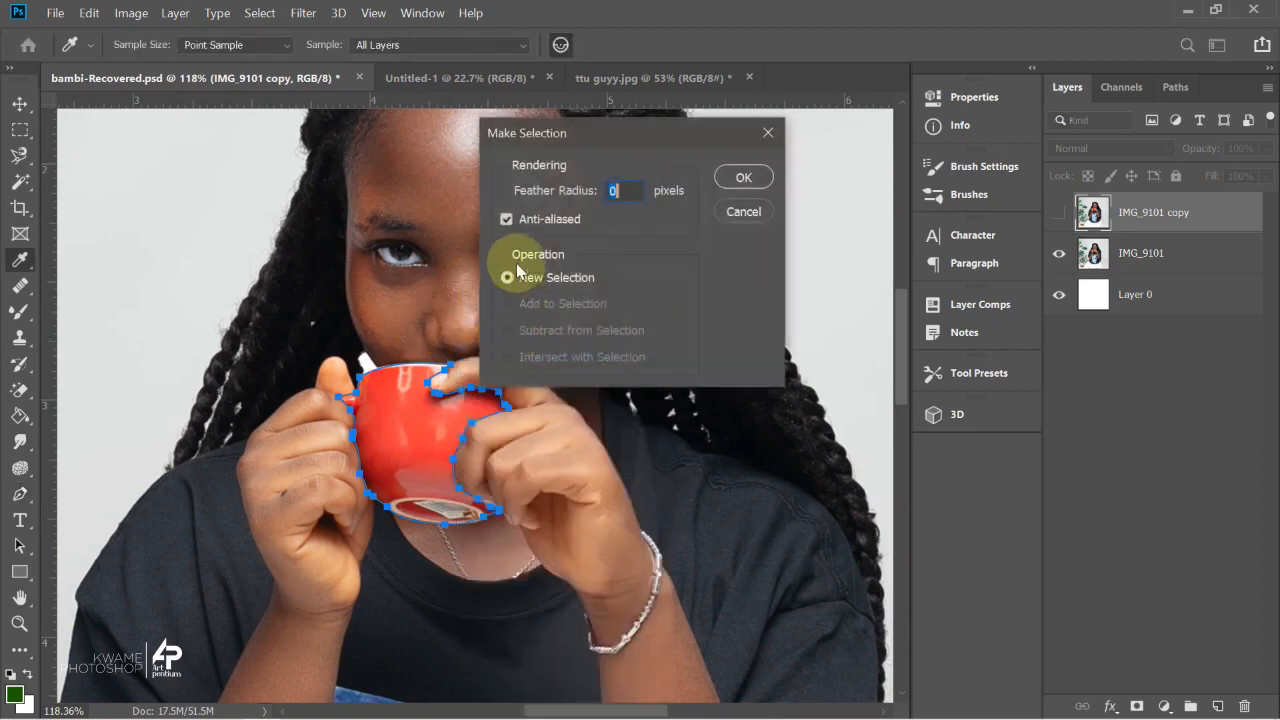
left_click(748, 184)
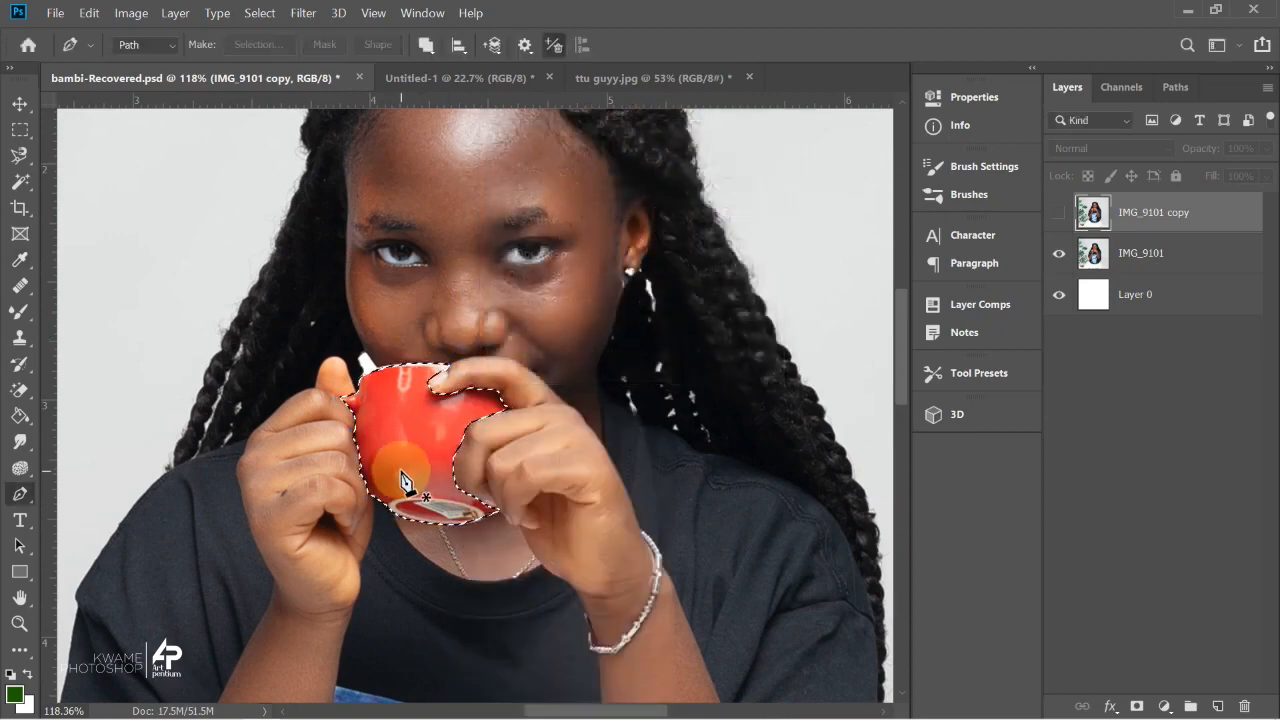
Copy the selected cup from the IMG_9101 layer to a new layer and hide IMG_9101 to inspect the cutout.
left_click(1192, 262)
key("ctrl+j")
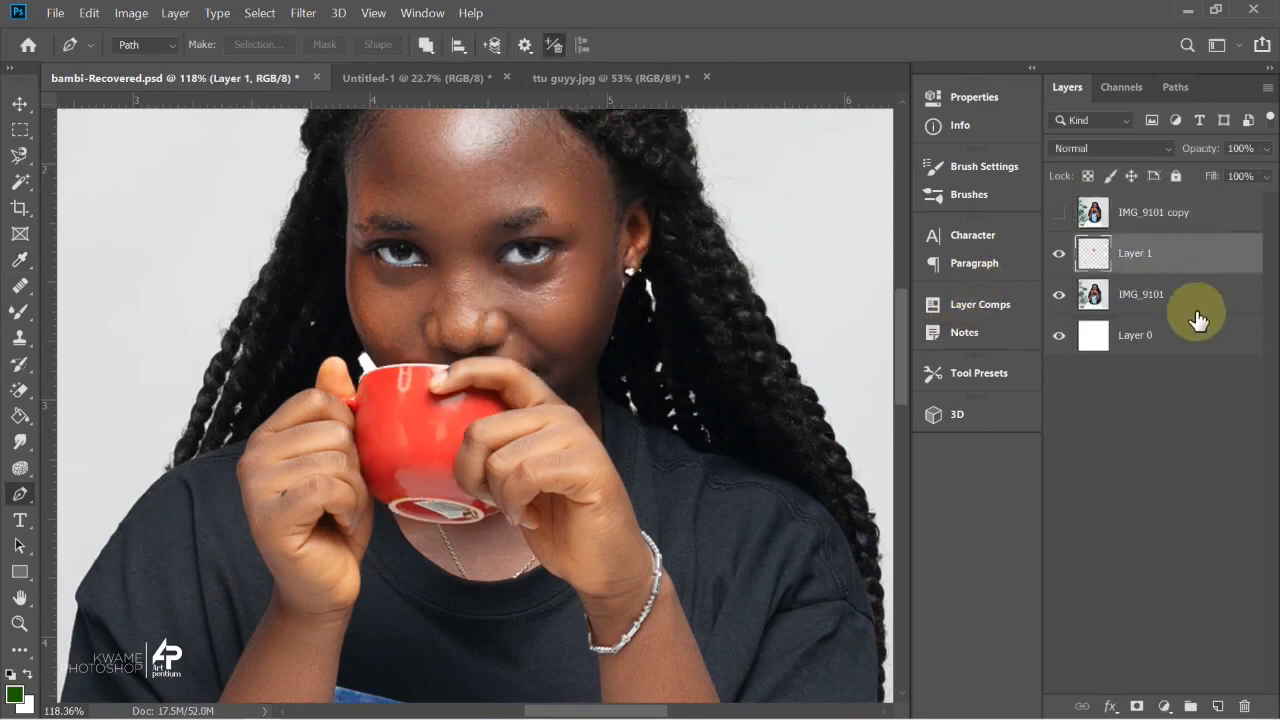
left_click(1059, 294)
scroll(476, 600, "up", 3)
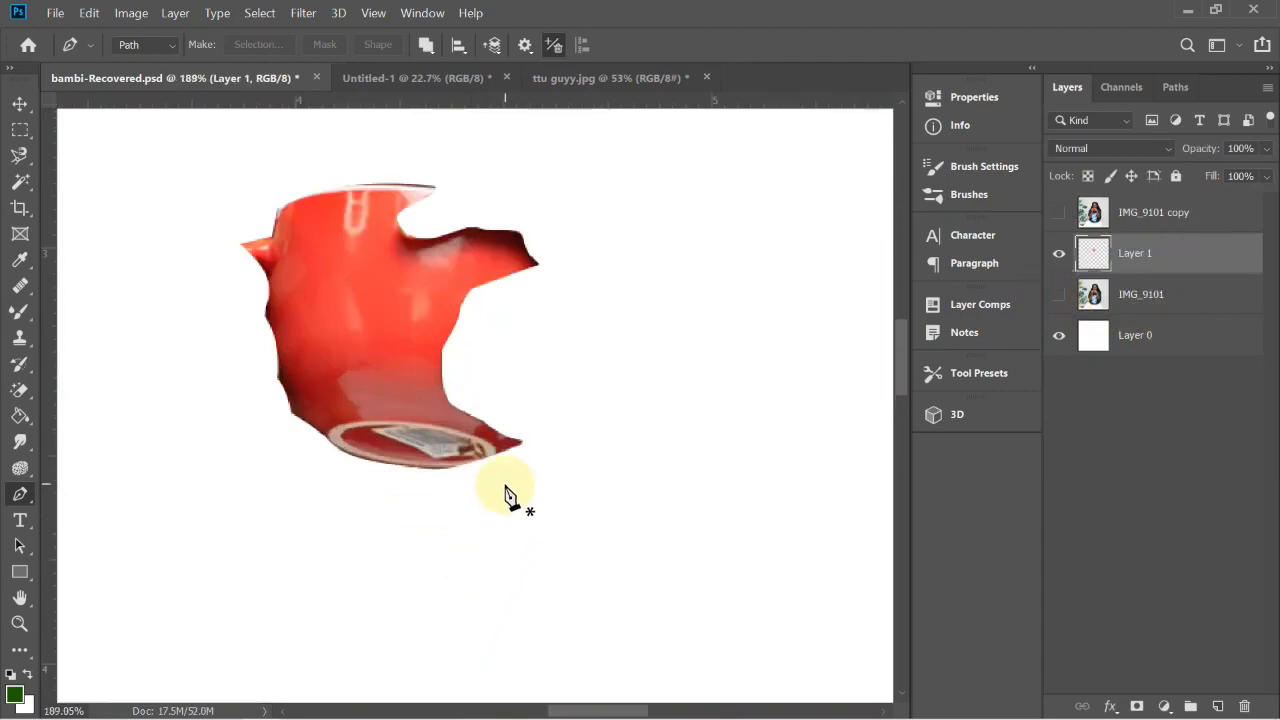
scroll(505, 495, "down", 3)
scroll(543, 434, "up", 3)
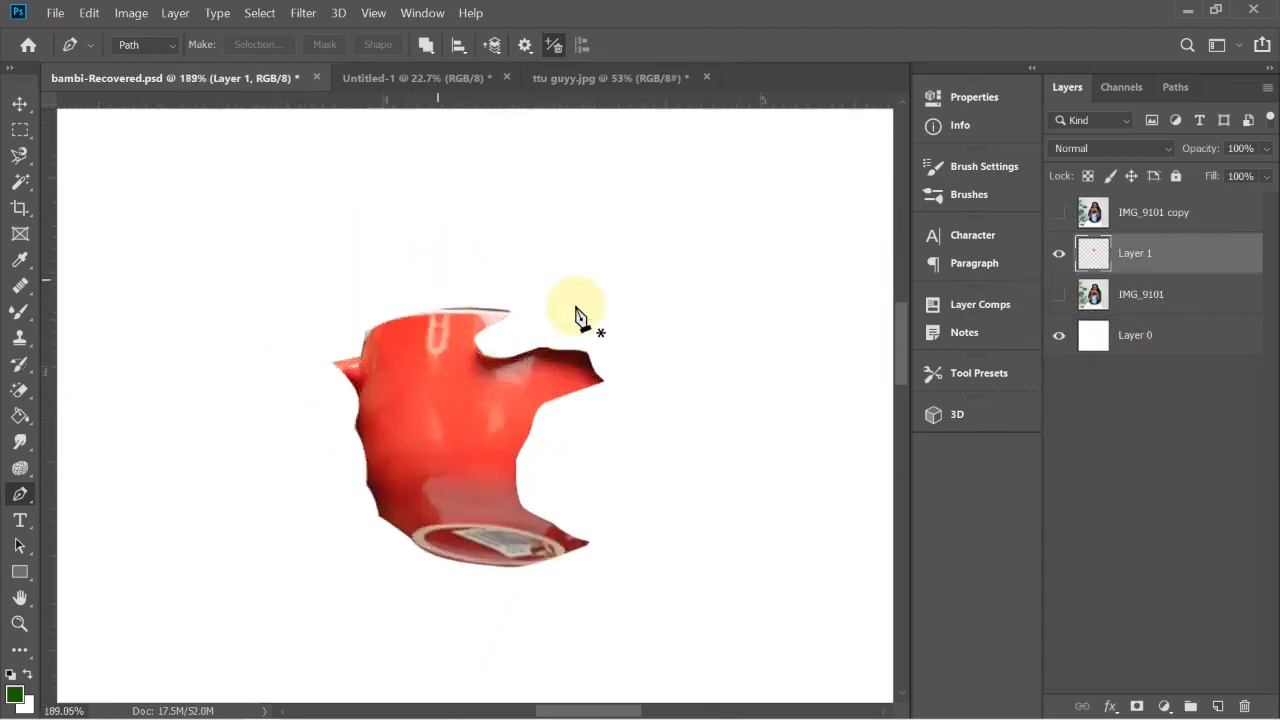
scroll(515, 320, "up", 3)
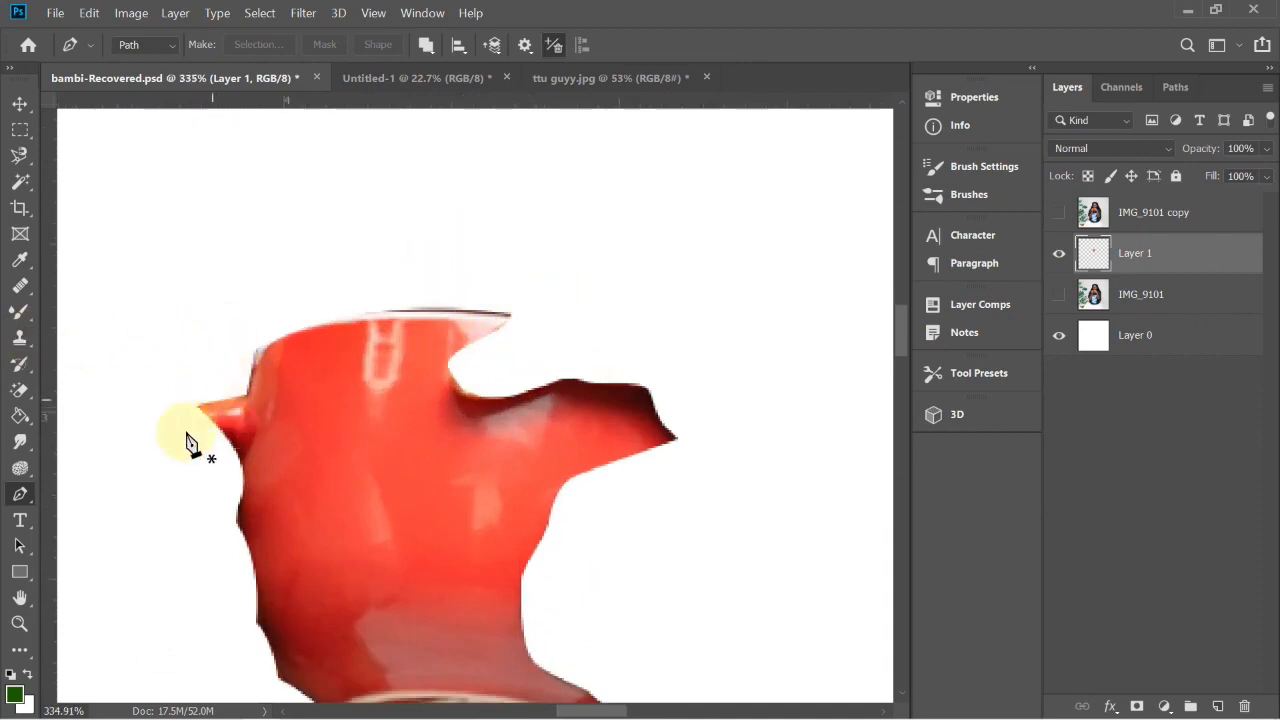
scroll(474, 478, "down", 3)
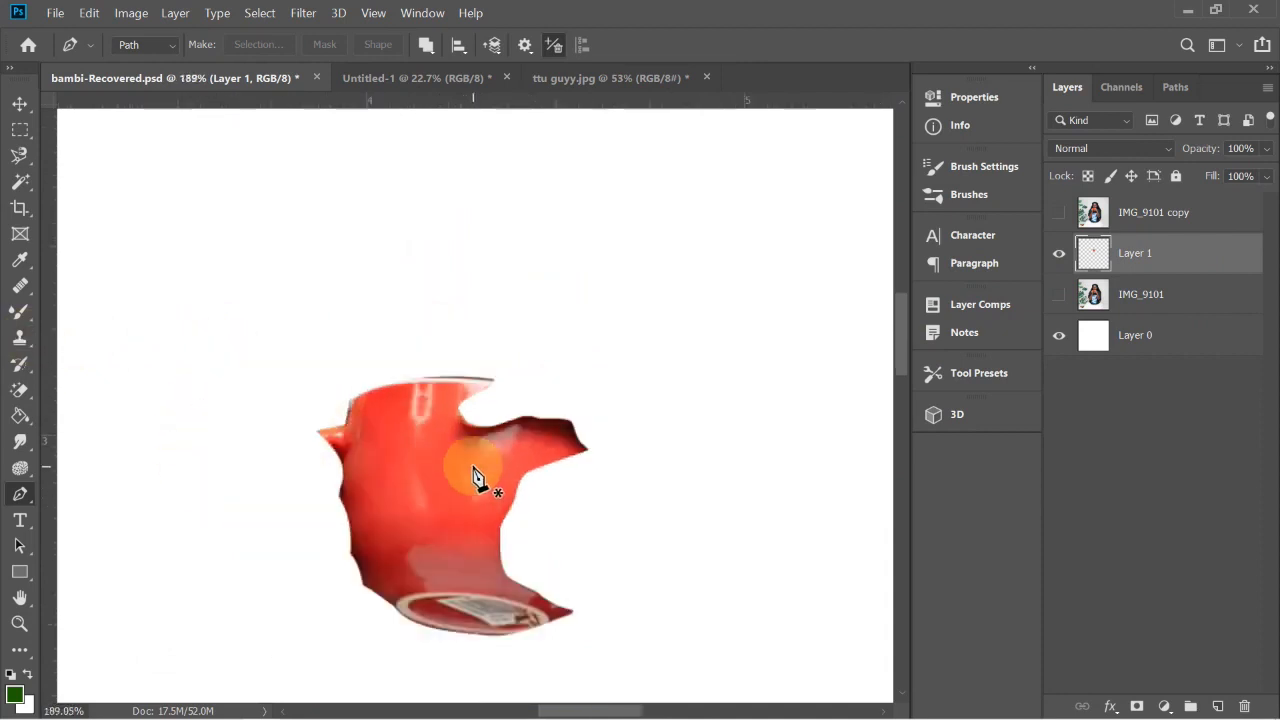
scroll(474, 478, "down", 3)
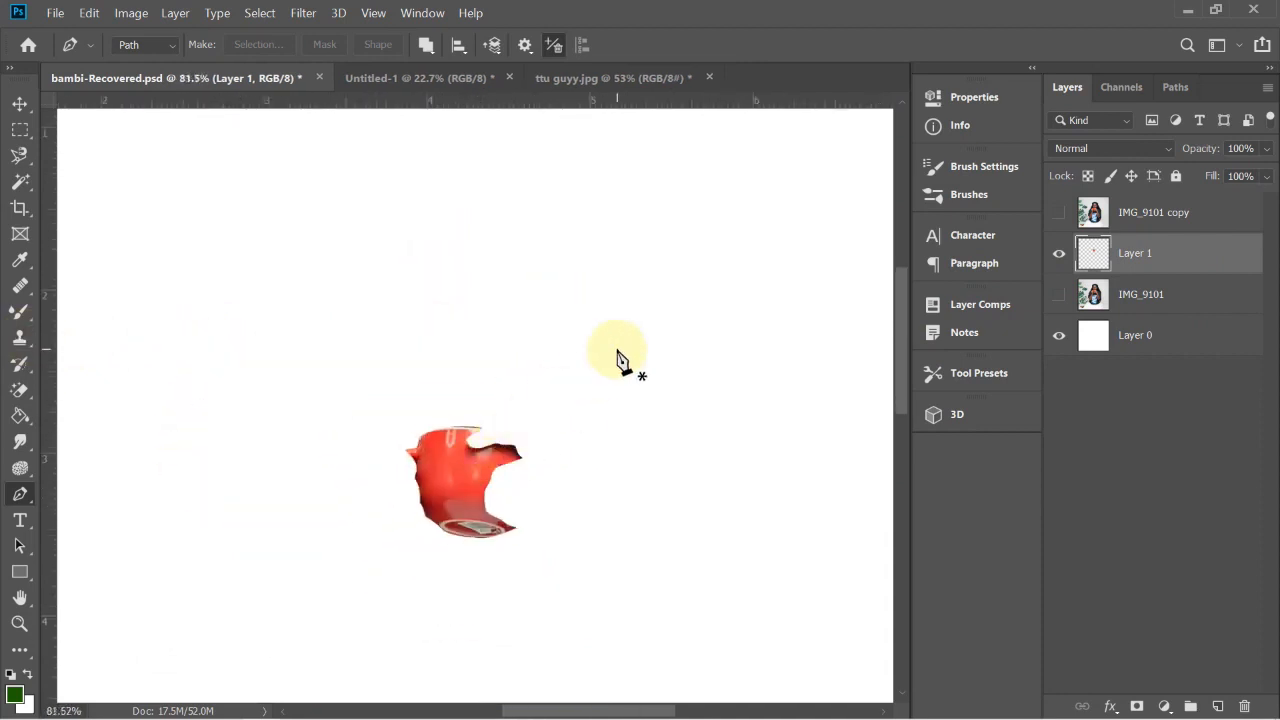
Delete the cup cutout layer and the IMG_9101 copy layer, and make the IMG_9101 layer visible.
key("Delete")
left_click(1127, 212)
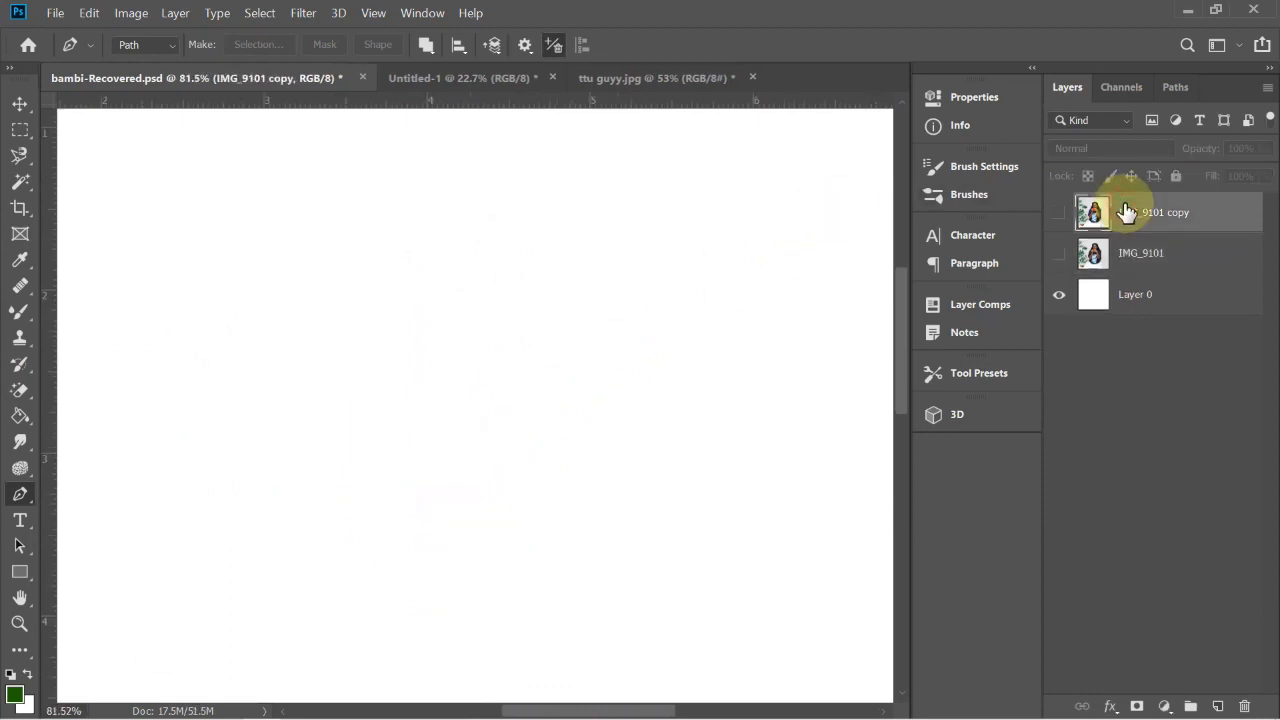
key("Delete")
left_click(1059, 213)
Draw a rough freehand path around the woman's figure with the Freeform Pen tool.
scroll(357, 300, "down", 1)
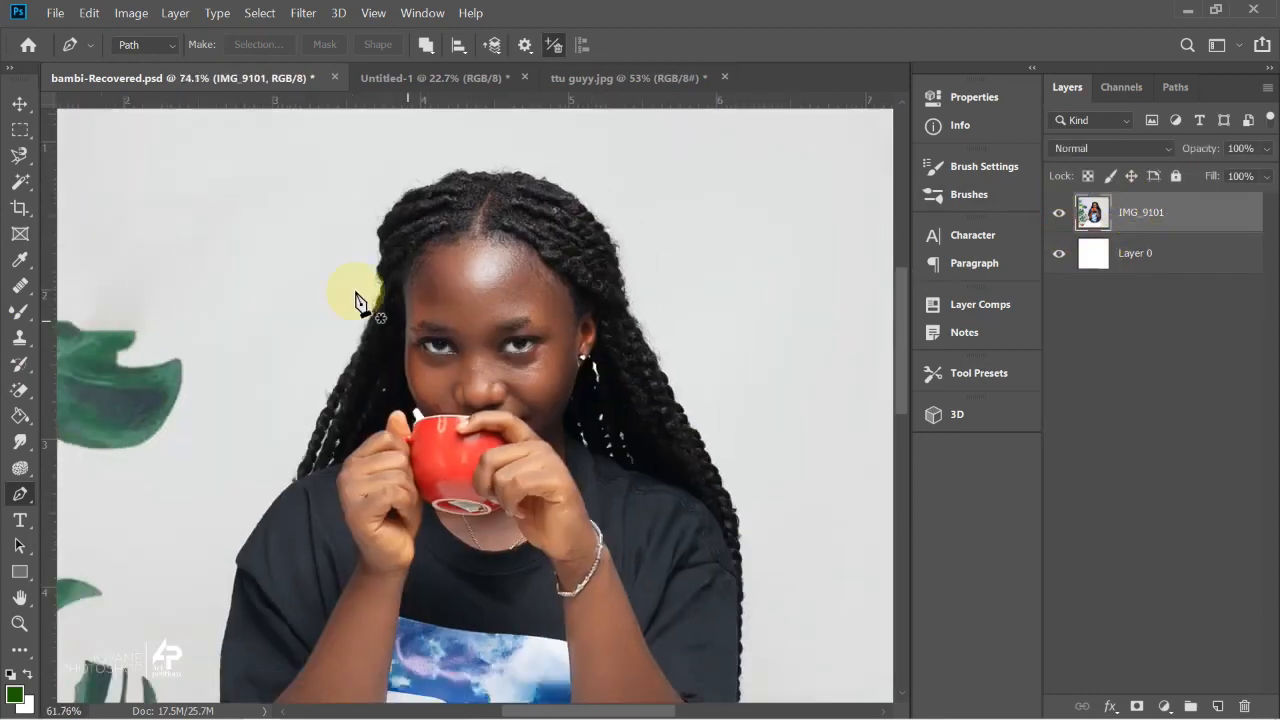
scroll(357, 300, "down", 2)
scroll(357, 300, "down", 2)
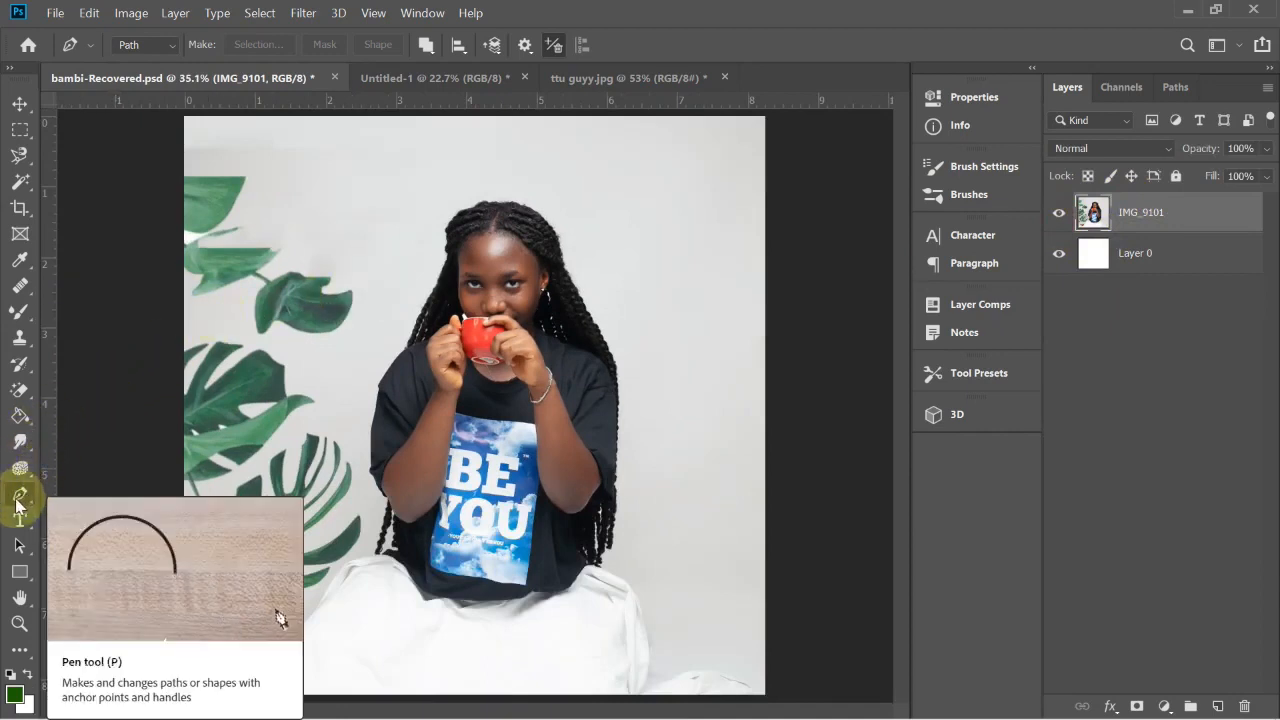
right_click(17, 507)
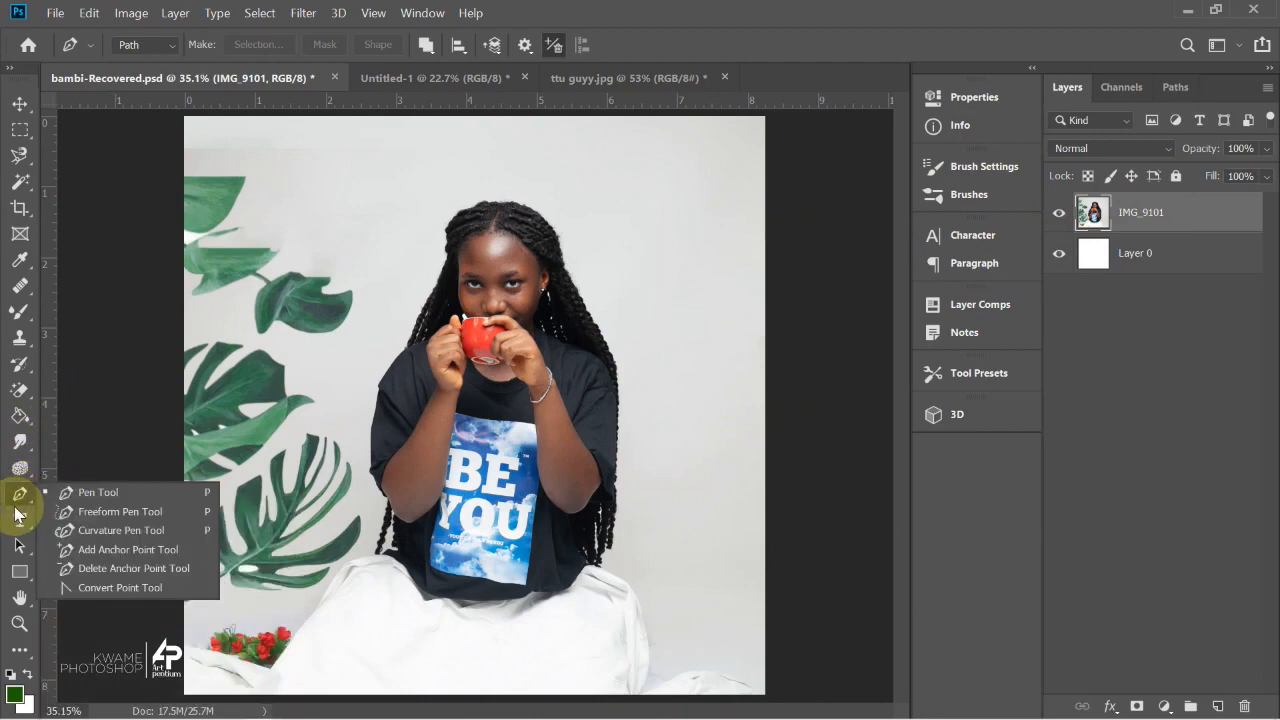
left_click(89, 515)
mouse_move(385, 195)
left_mouse_down()
mouse_move(286, 491)
mouse_move(523, 609)
mouse_move(675, 550)
left_mouse_up()
mouse_move(452, 190)
left_mouse_down()
mouse_move(428, 309)
mouse_move(394, 298)
mouse_move(402, 189)
left_mouse_up()
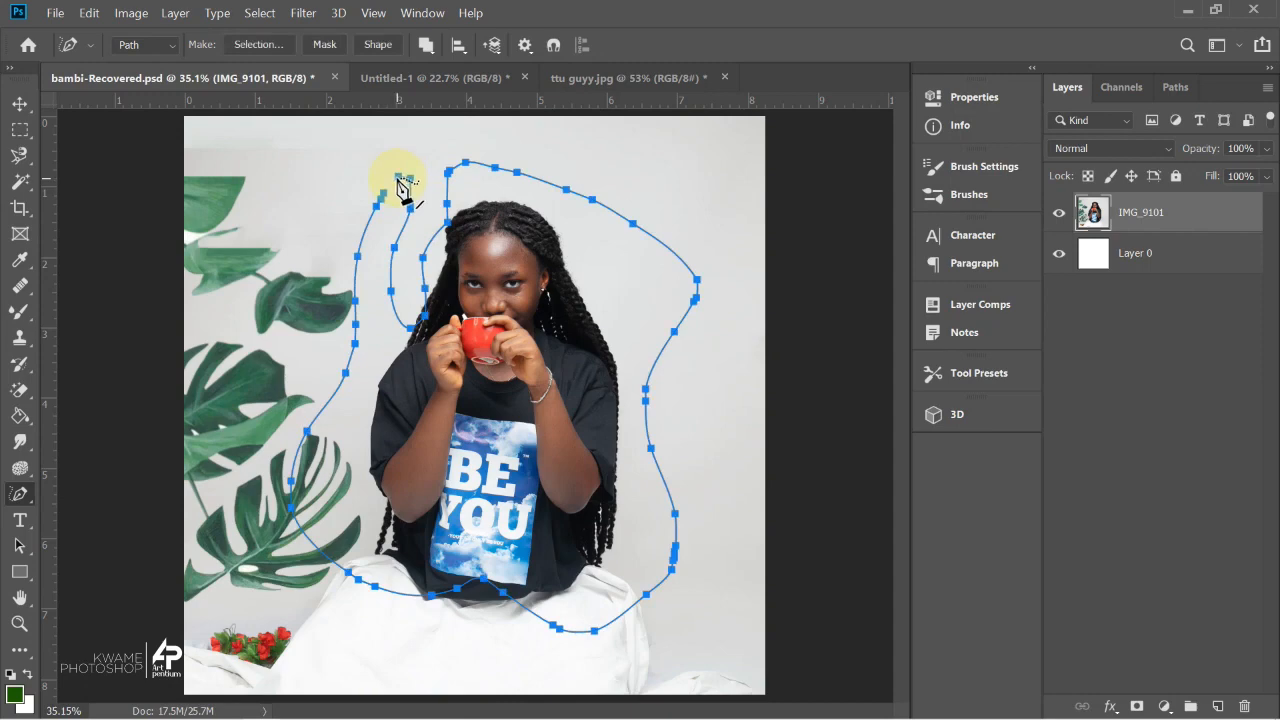
Convert the freehand path into a selection and deselect it.
right_click(393, 228)
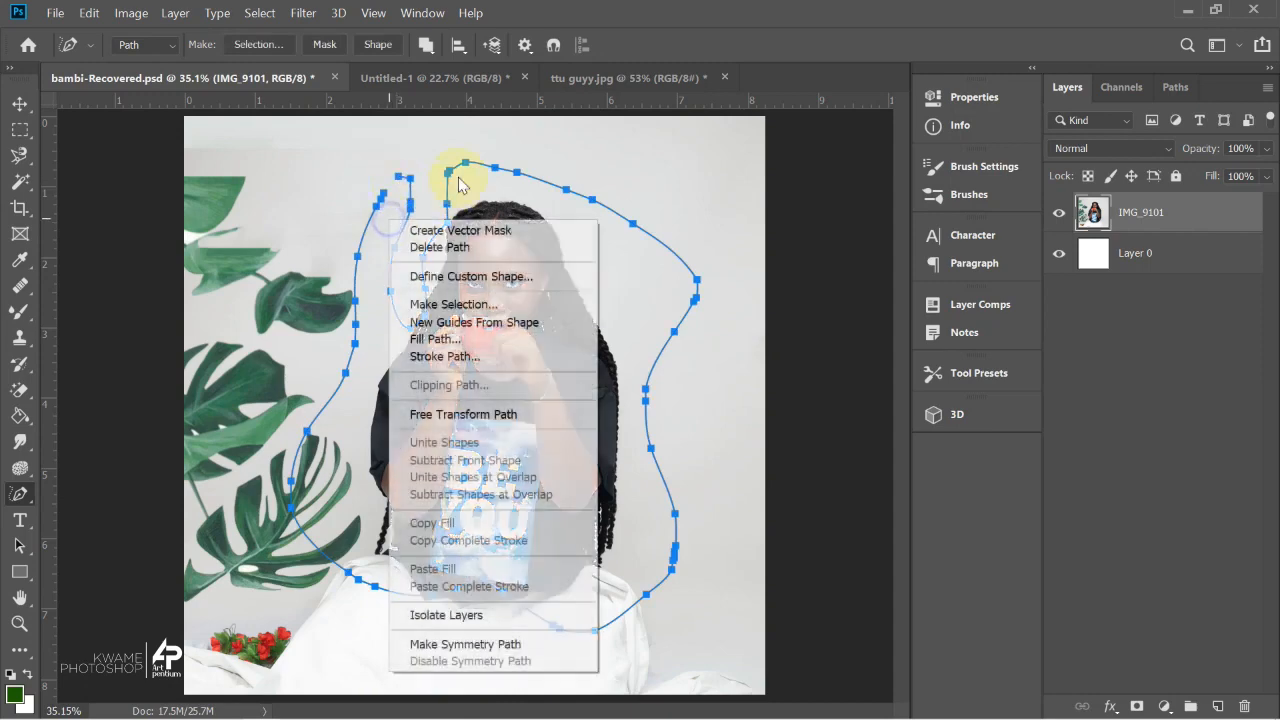
left_click(485, 300)
key("Return")
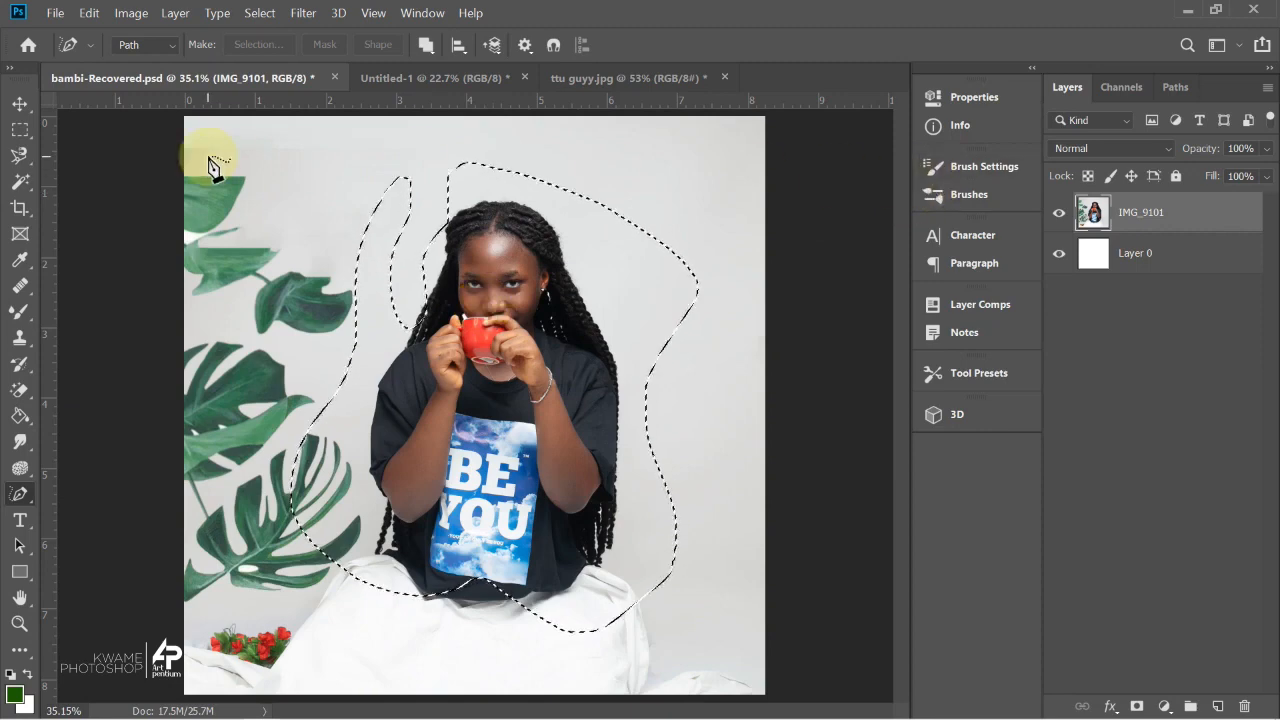
key("ctrl+d")
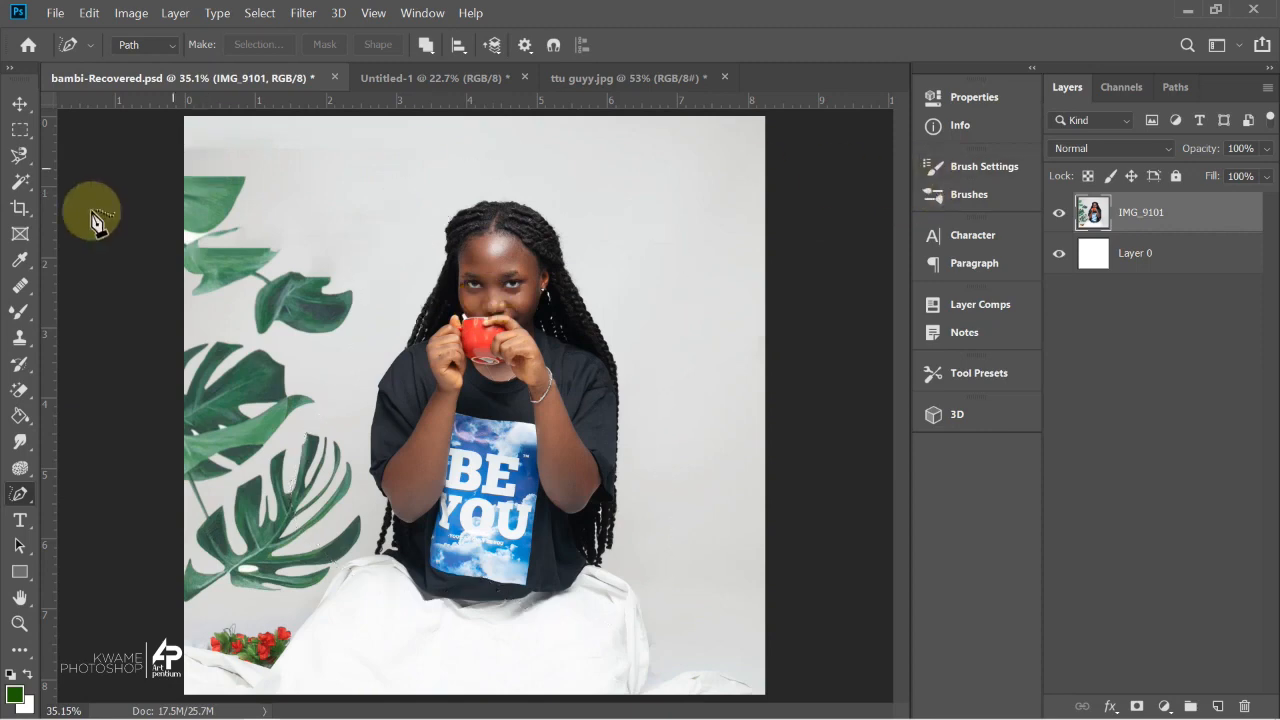
Start a new horizontal text line across the upper part of the portrait and set its size to 54.01 pt.
right_click(12, 496)
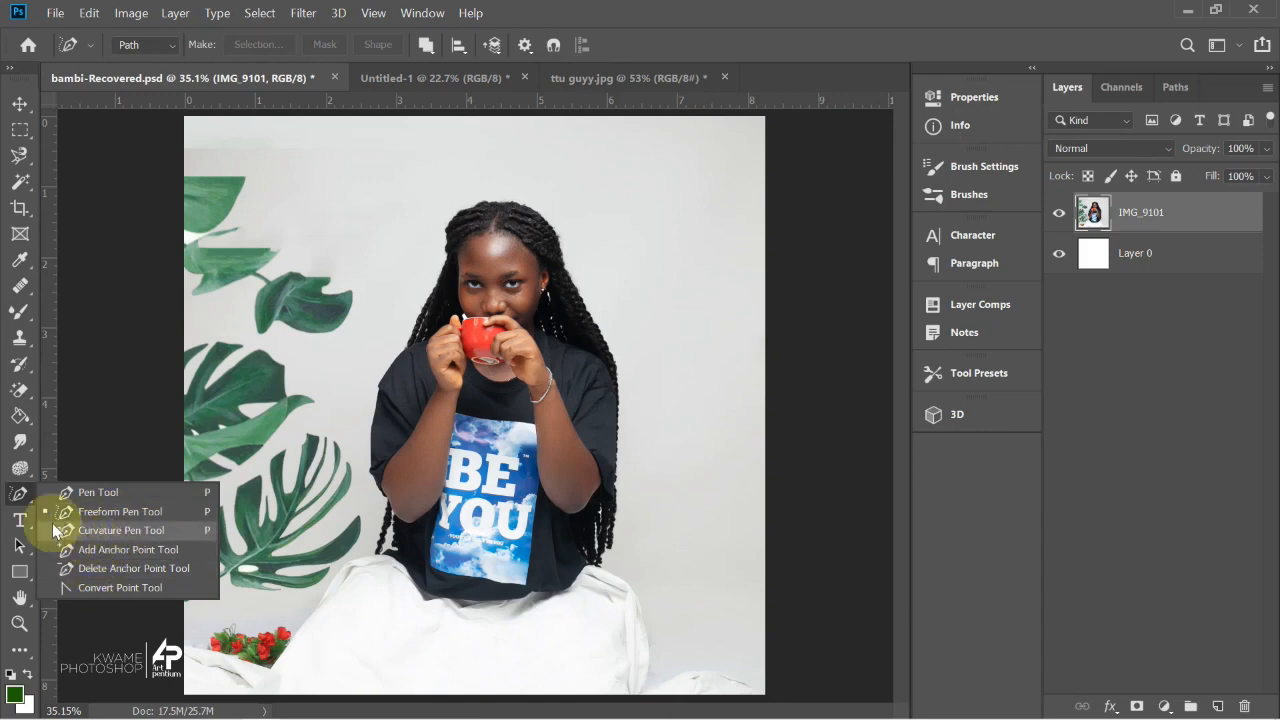
left_click(14, 524)
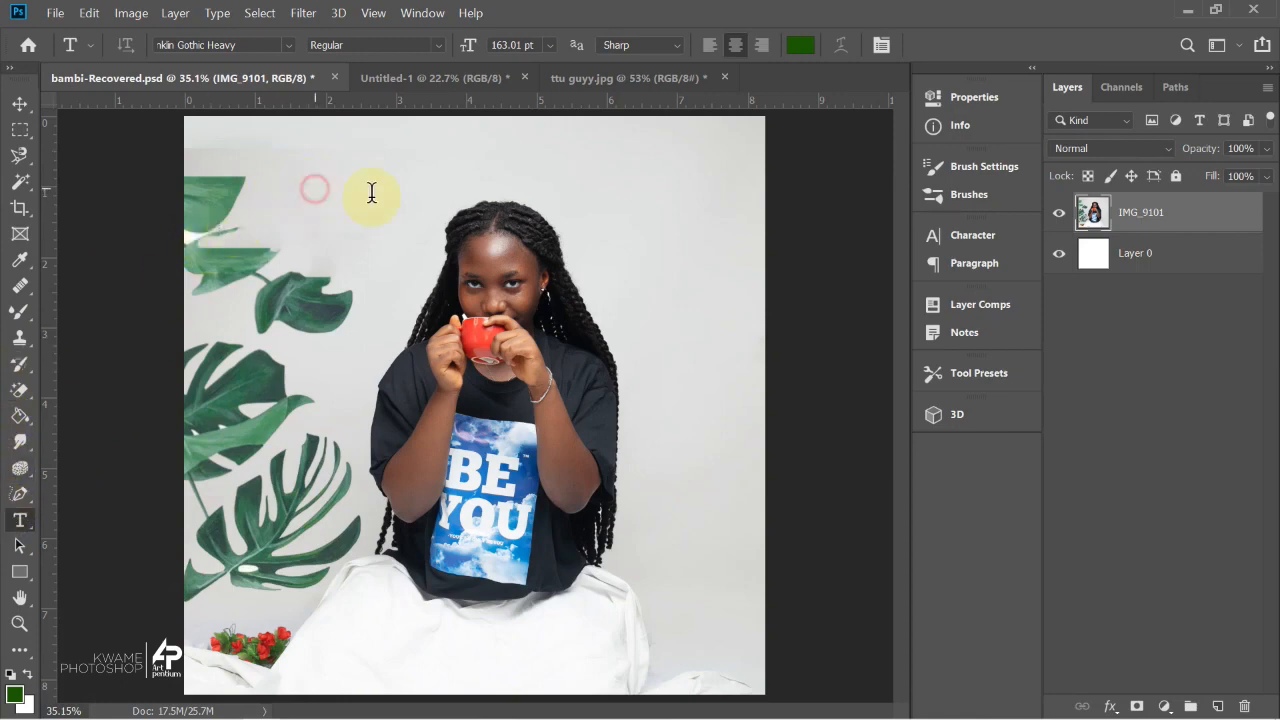
left_click(320, 185)
left_click_drag(467, 45, 354, 51)
left_click_drag(297, 251, 398, 265)
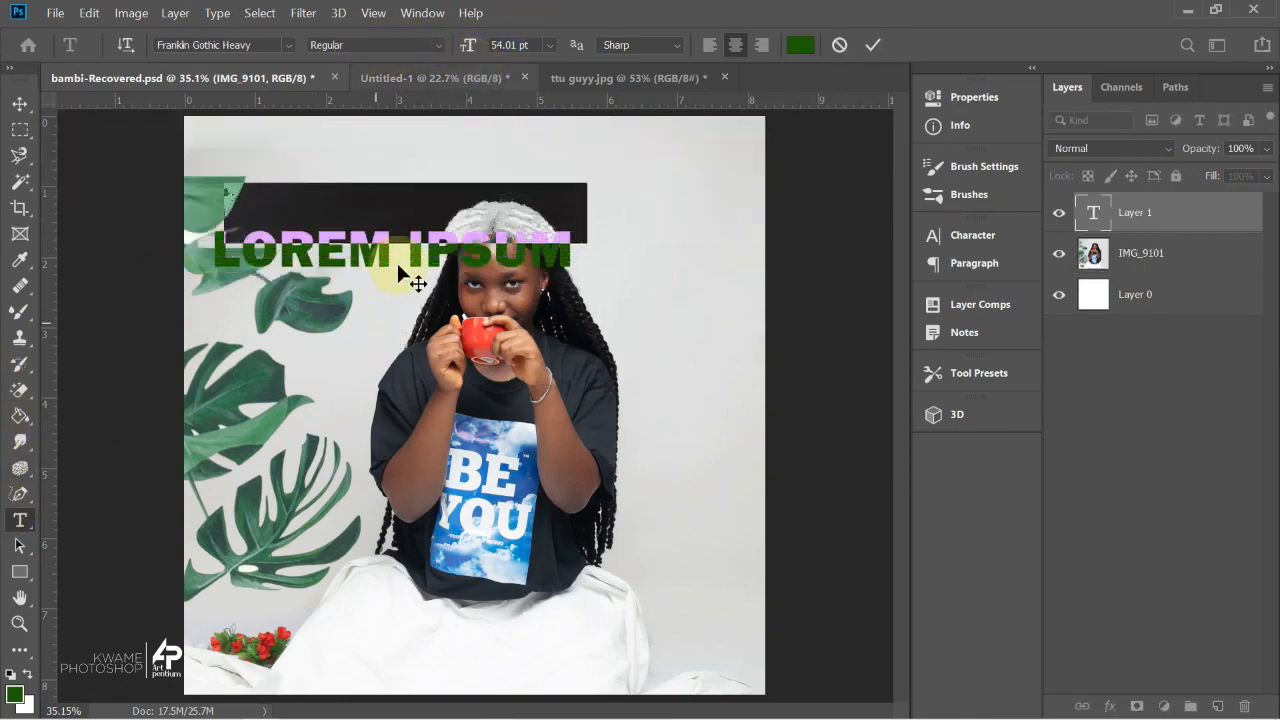
Enter the text "MY NAME IS" followed by the subject's name, and position the line just above her head.
type("MY NAME IS")
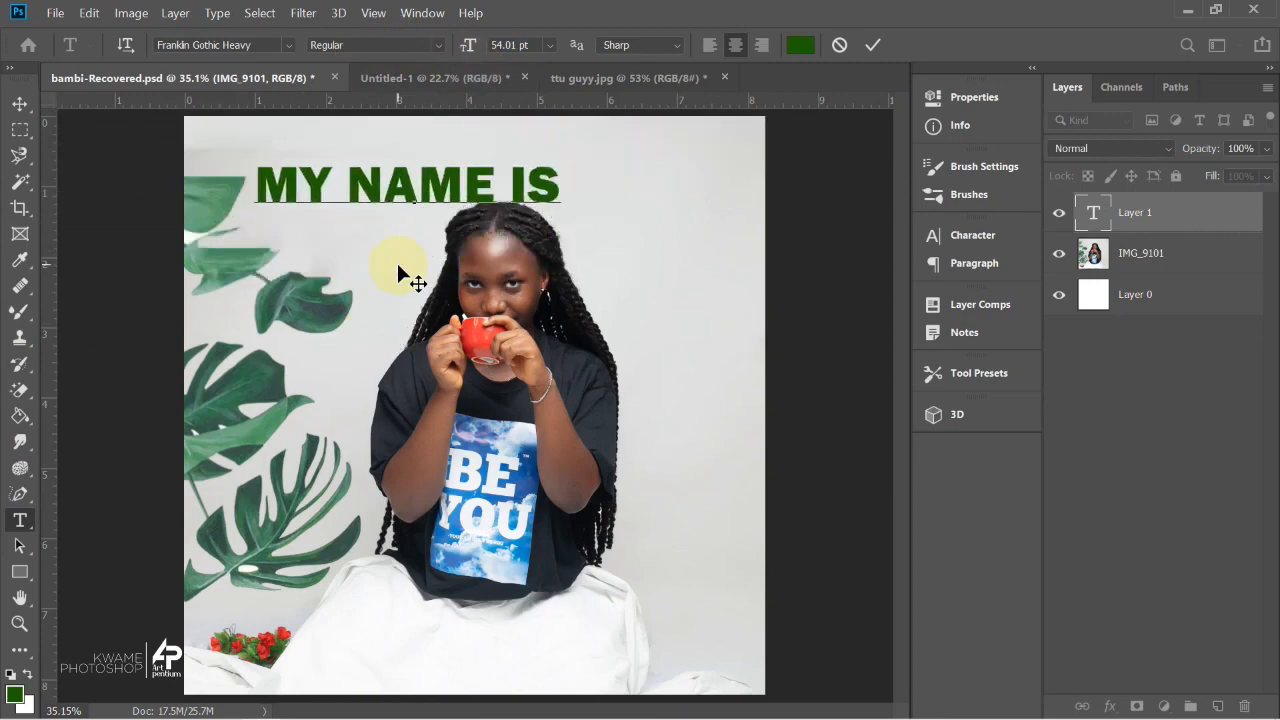
type(" BAM")
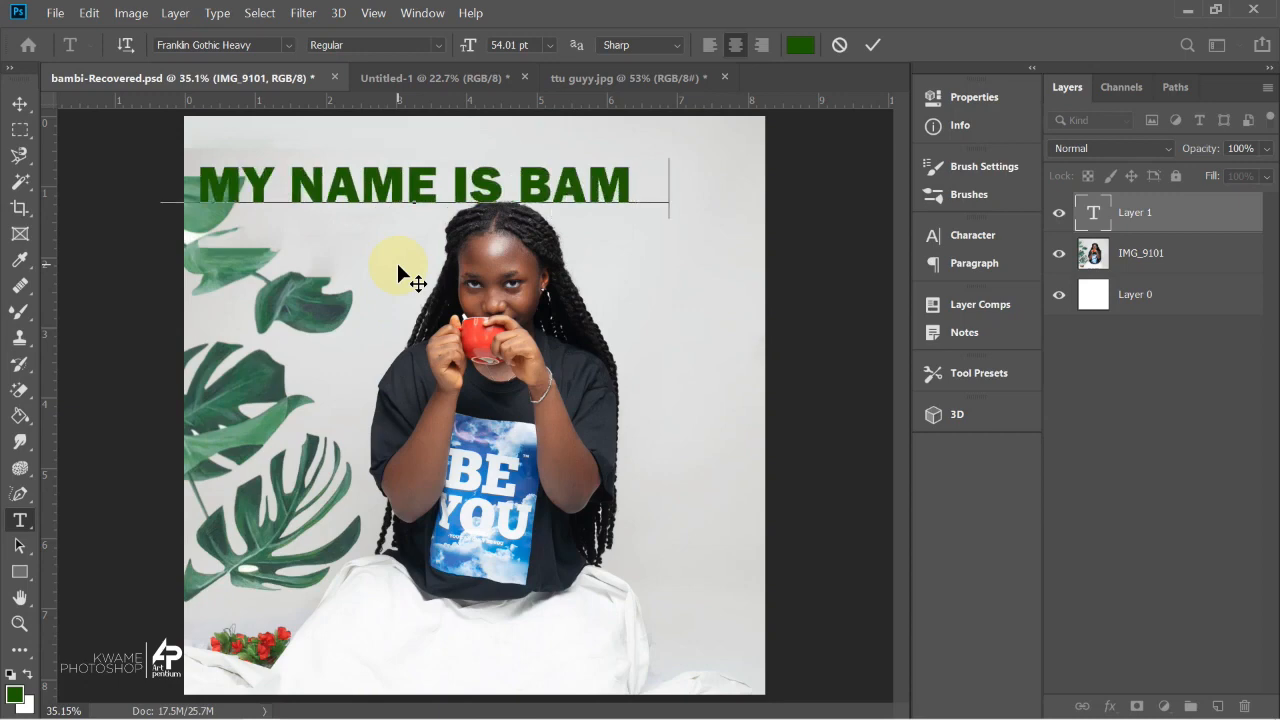
type("BNI")
key("BackSpace")
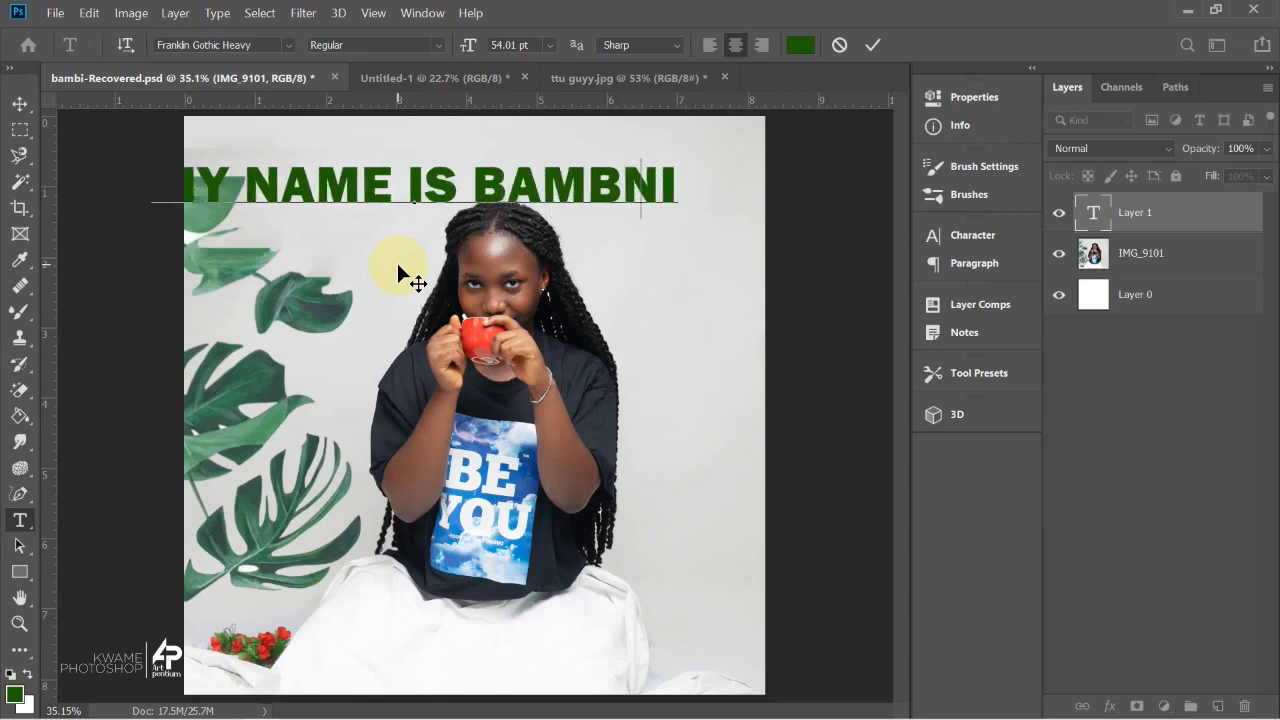
left_click_drag(386, 303, 446, 296)
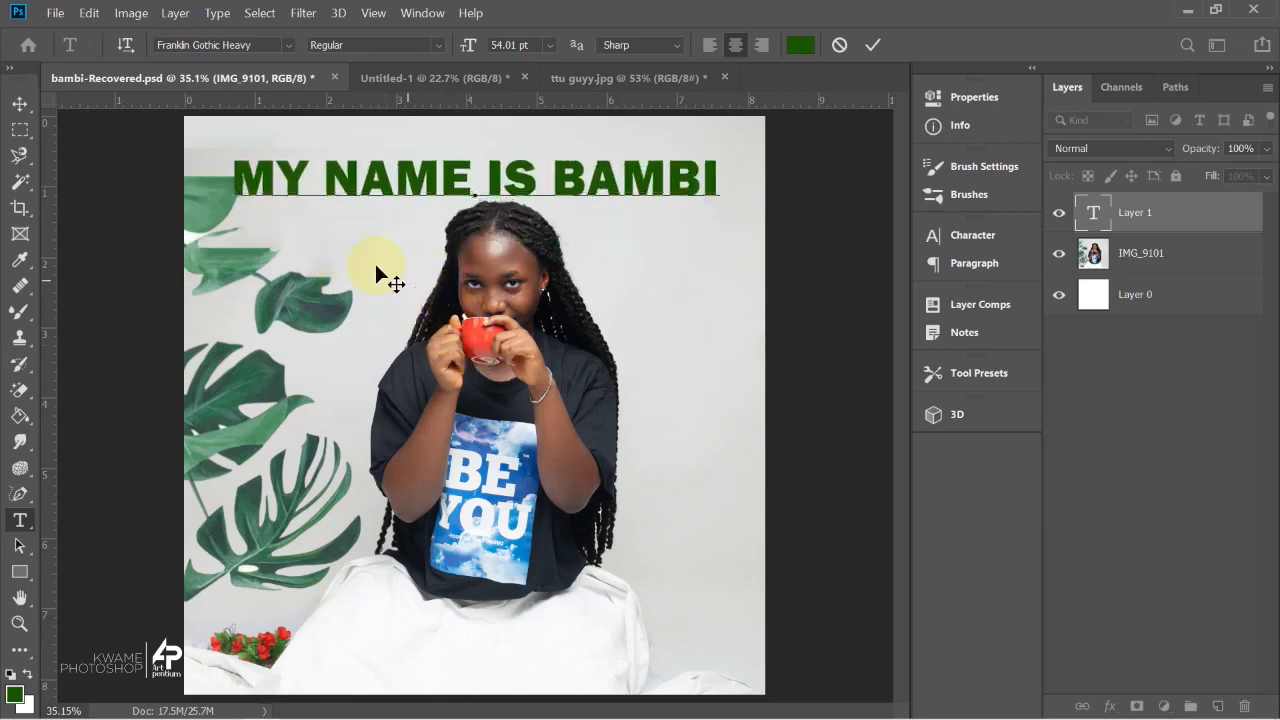
Recolour the whole text line to a brighter green.
left_click_drag(241, 178, 798, 161)
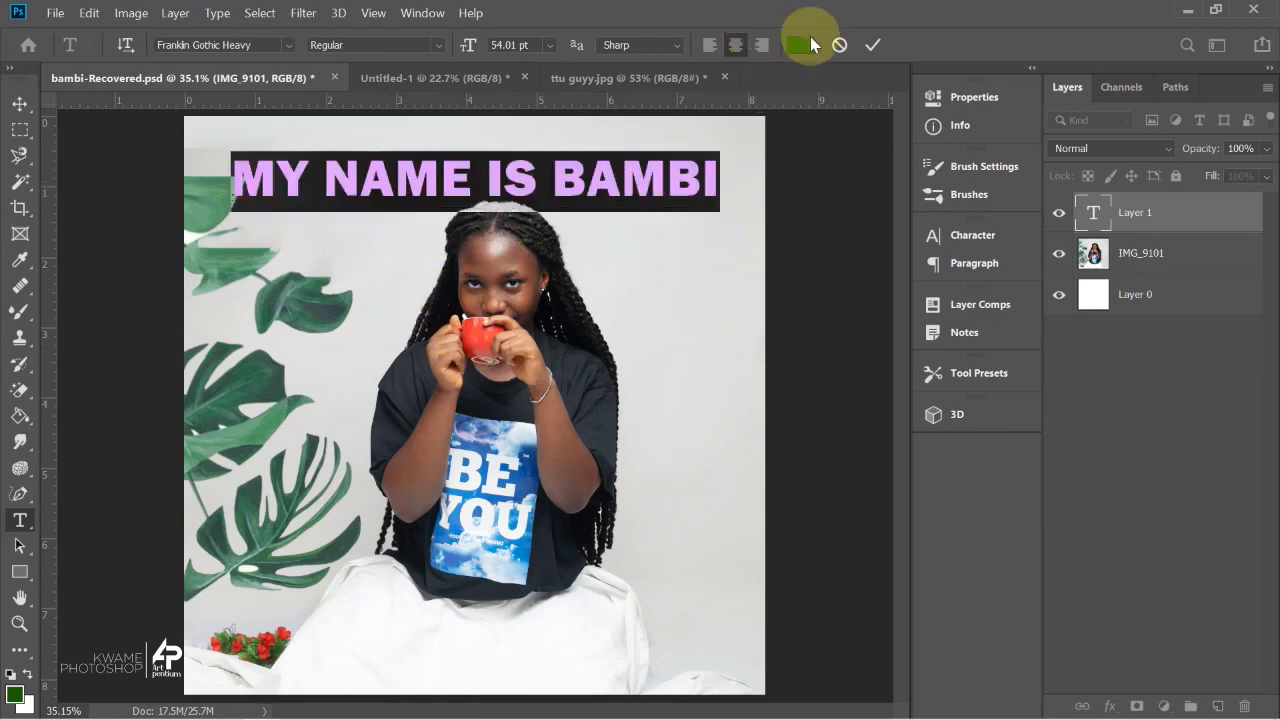
left_click(810, 44)
left_click_drag(888, 140, 905, 172)
left_click(1120, 147)
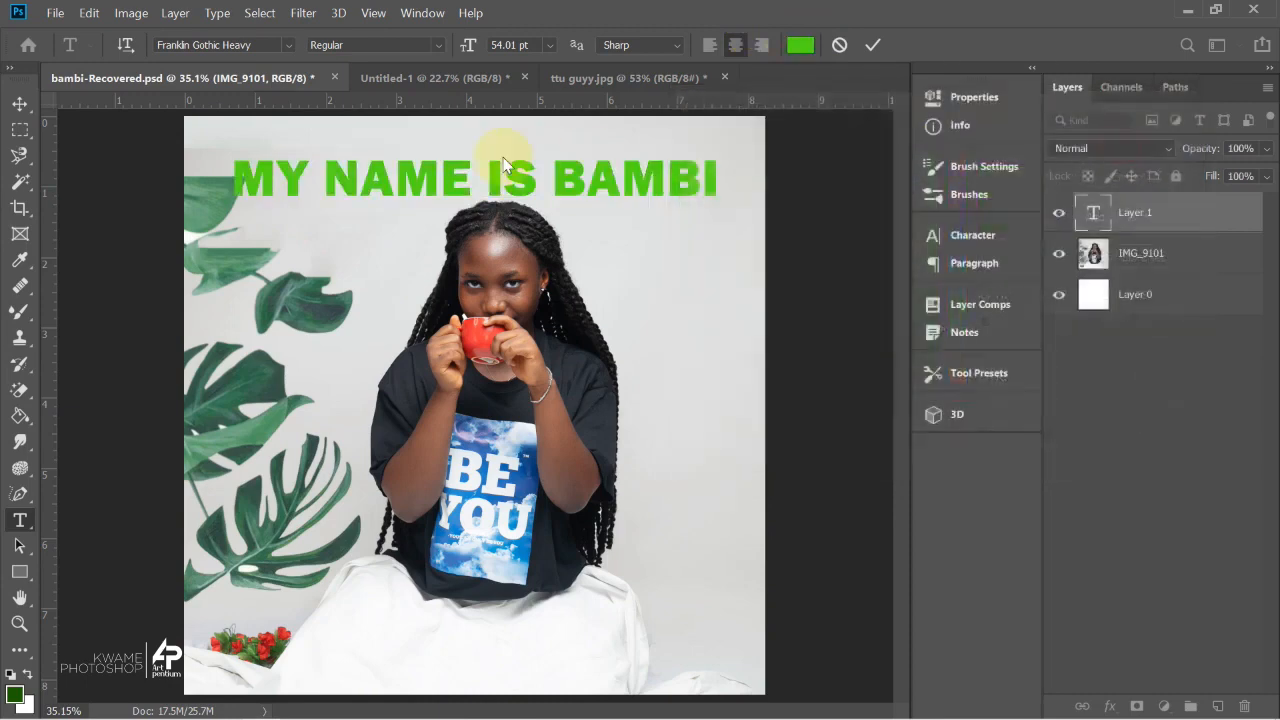
Set the text size to 51.01 pt, try the Italic style and restore Regular.
mouse_move(460, 45)
left_mouse_down()
mouse_move(538, 50)
mouse_move(429, 43)
mouse_move(491, 43)
mouse_move(457, 49)
mouse_move(495, 62)
mouse_move(429, 49)
mouse_move(511, 51)
mouse_move(452, 60)
mouse_move(443, 49)
mouse_move(457, 49)
left_mouse_up()
left_click(346, 45)
left_click(439, 45)
left_click(422, 76)
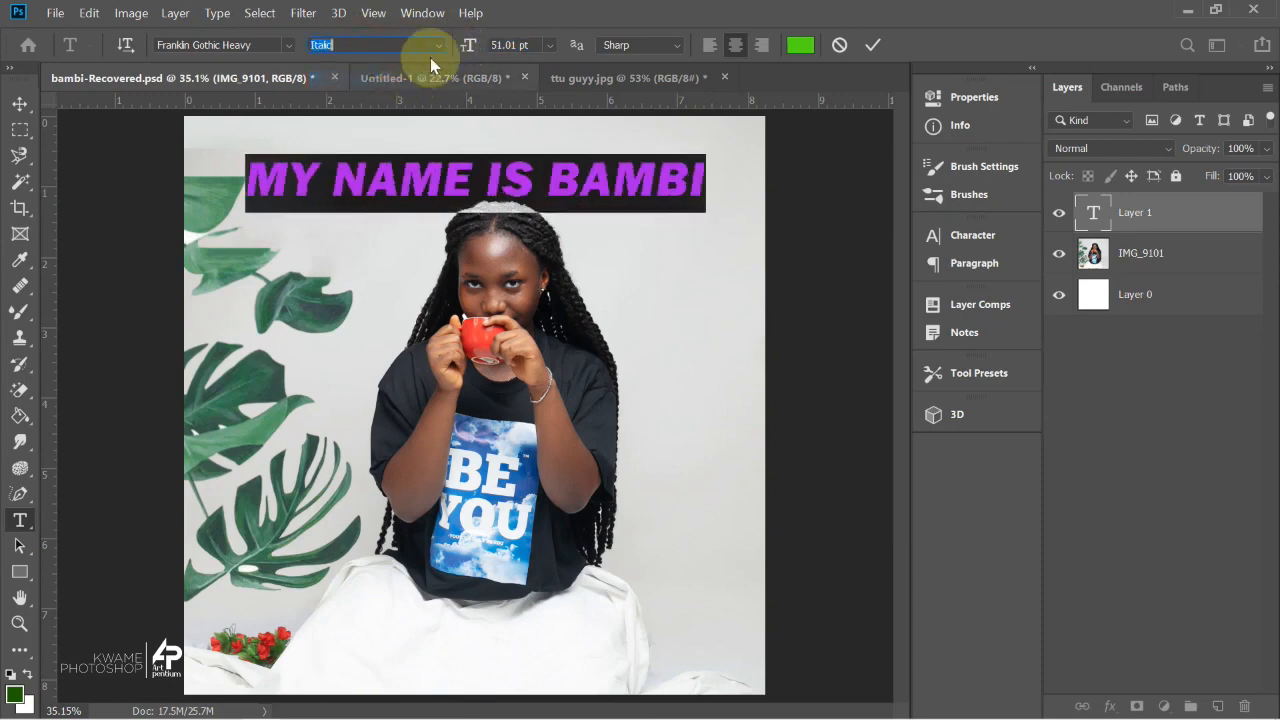
left_click(438, 45)
left_click(413, 62)
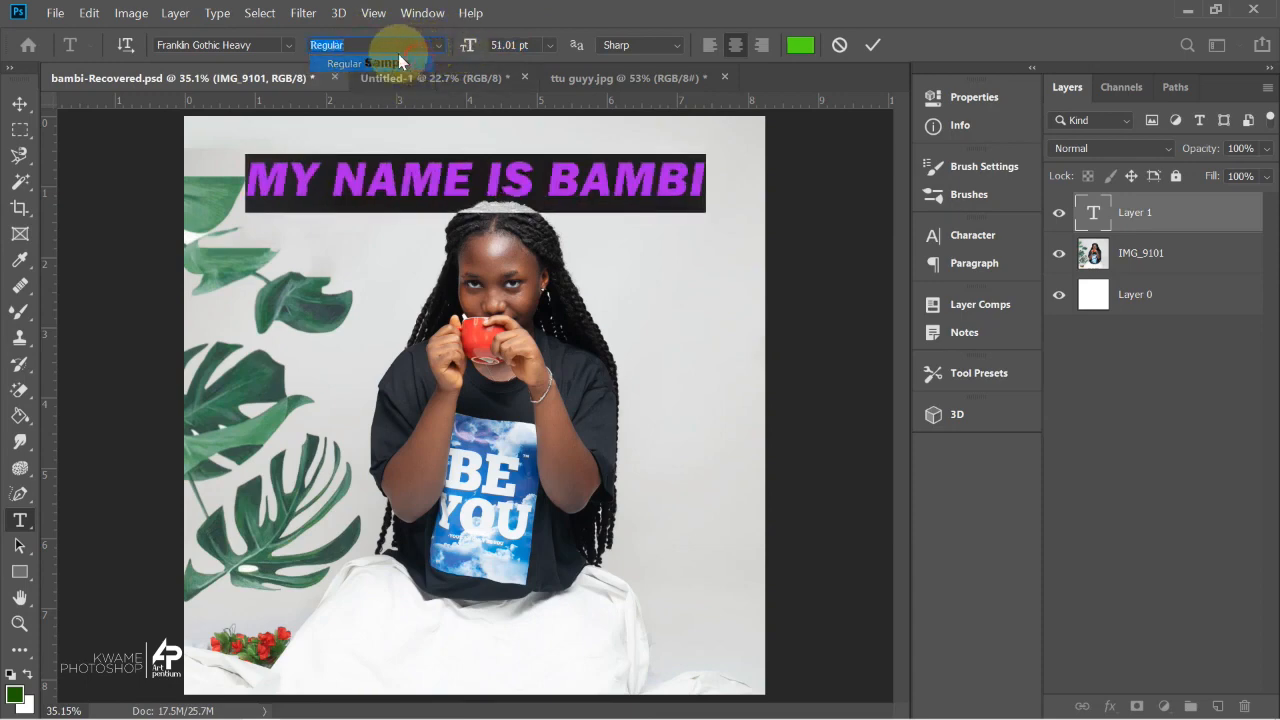
Move the text over the leaves at 21.01 pt, toggling its orientation to vertical and back to horizontal.
left_click(125, 45)
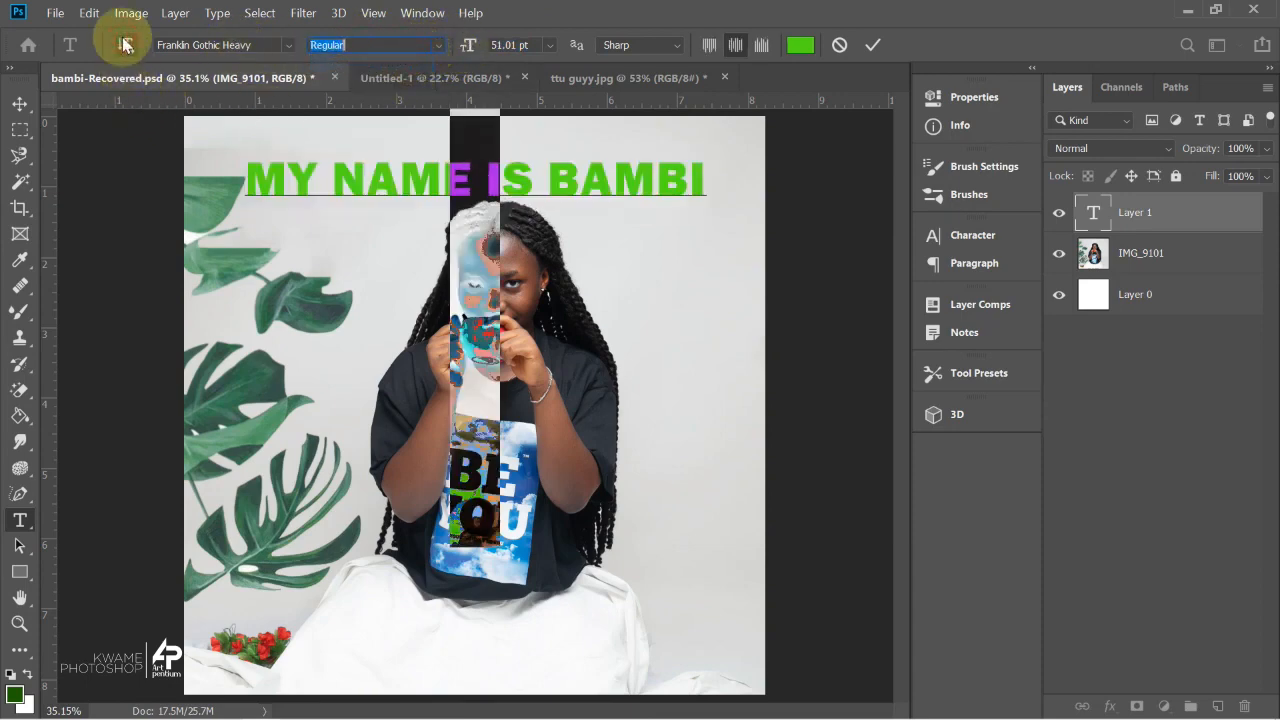
left_click_drag(437, 348, 246, 509)
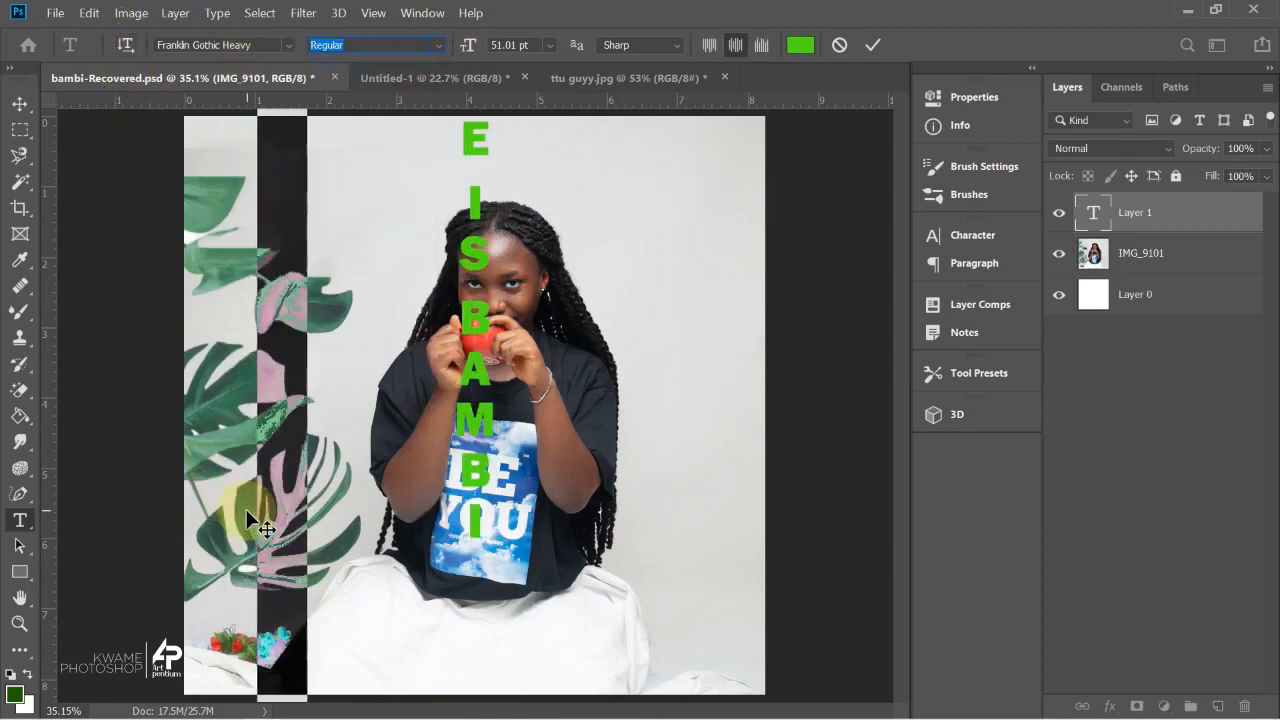
left_click_drag(471, 47, 443, 88)
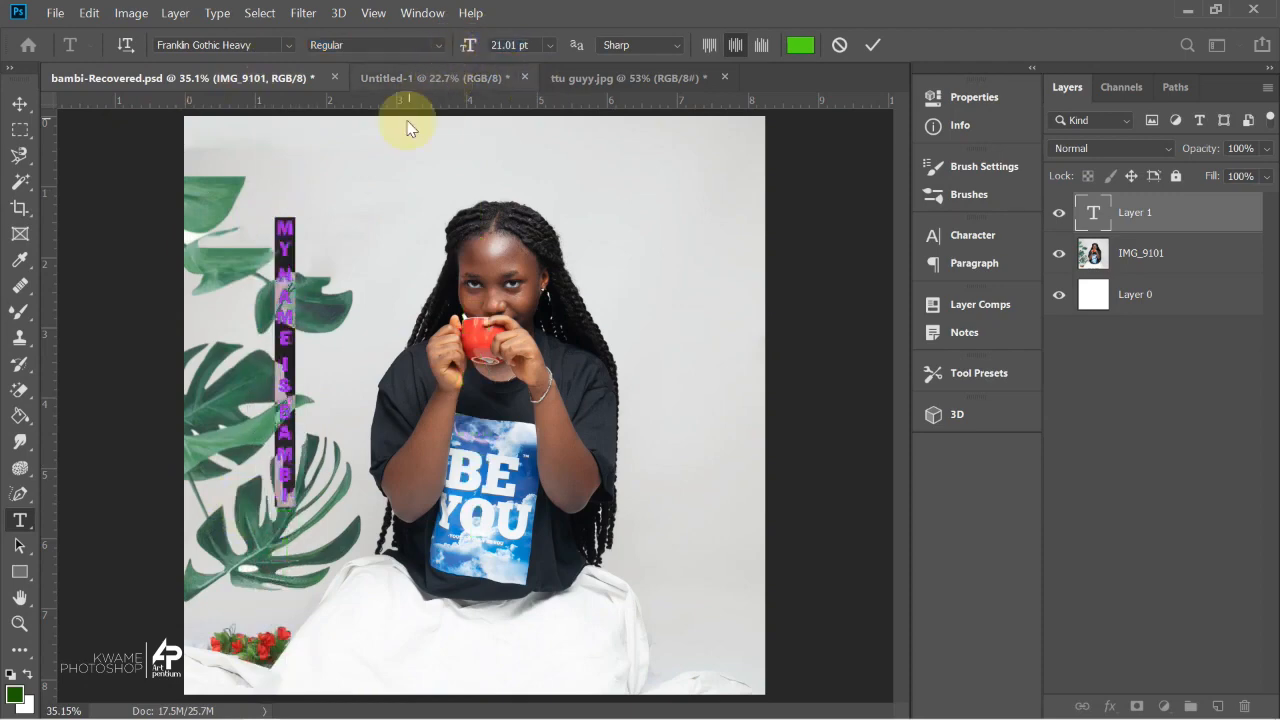
left_click(125, 45)
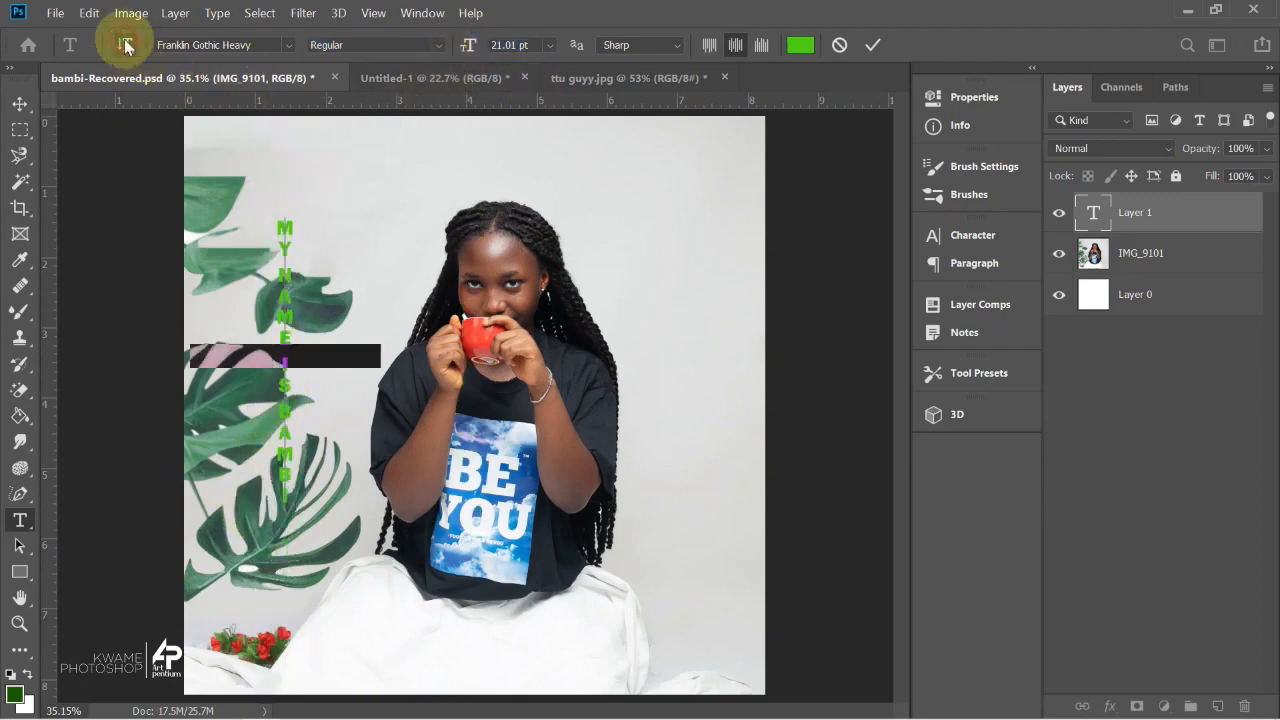
left_click(20, 104)
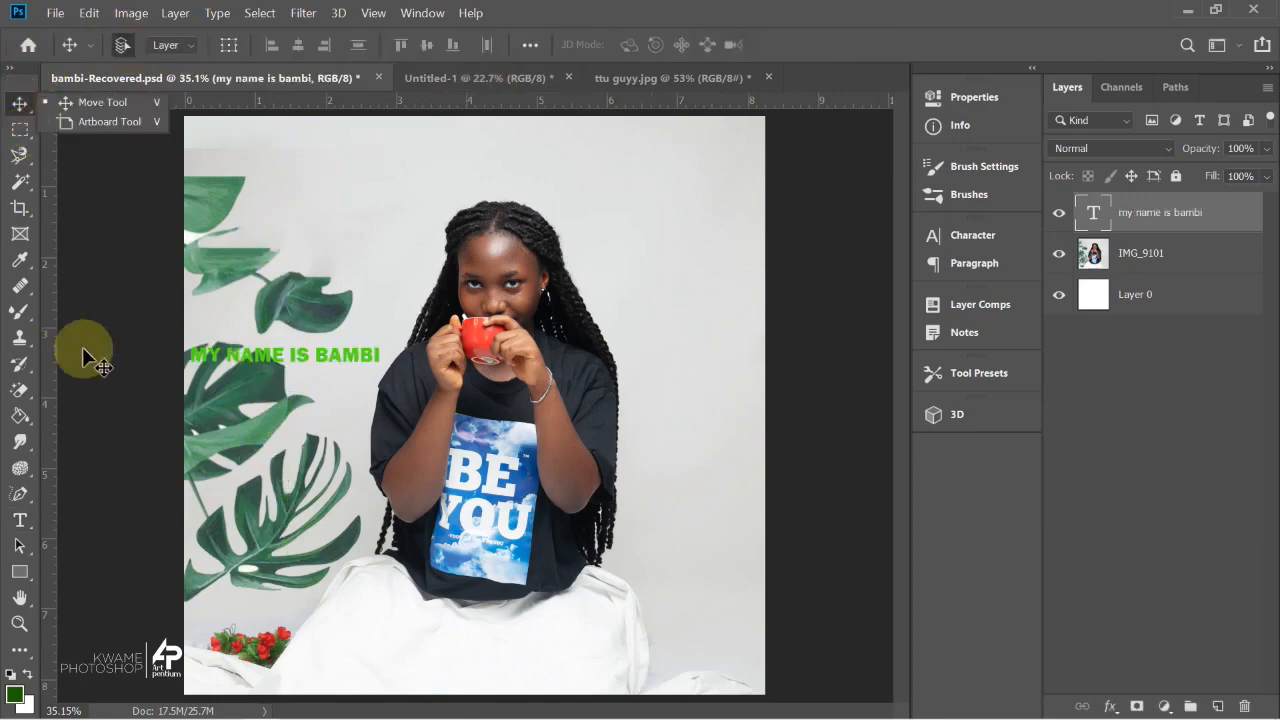
left_click(20, 520)
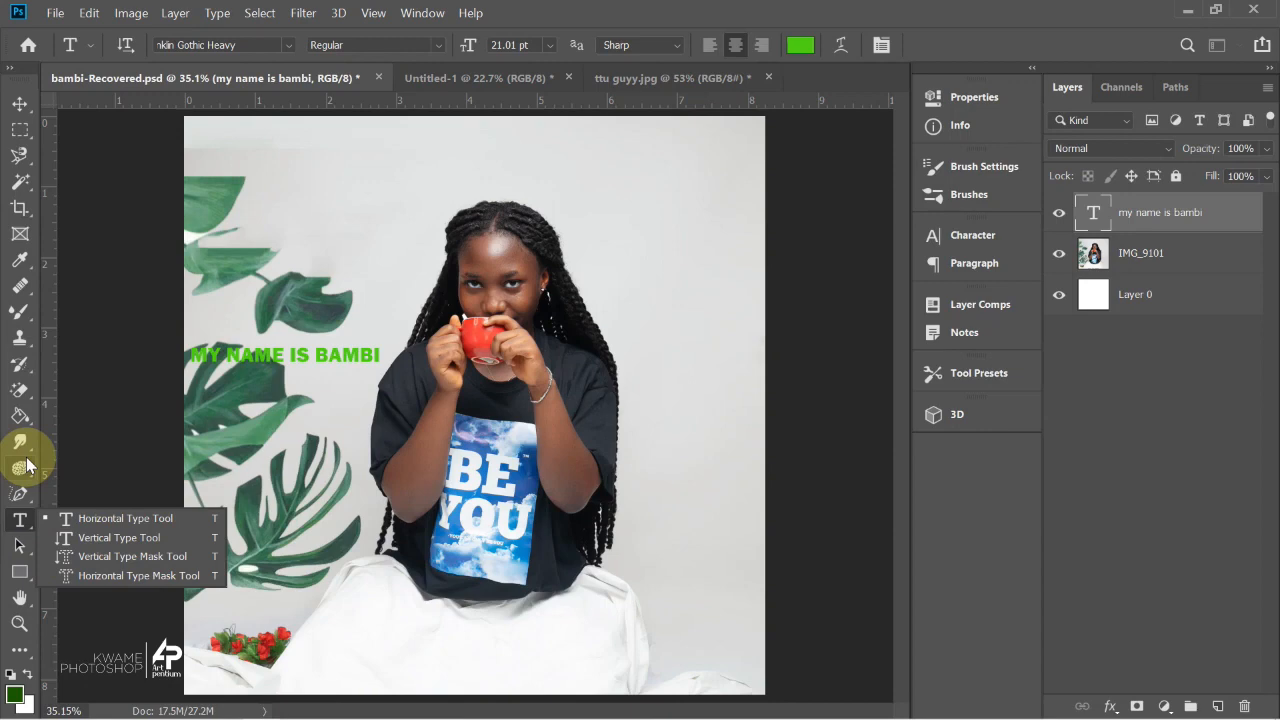
scroll(28, 465, "down", 3)
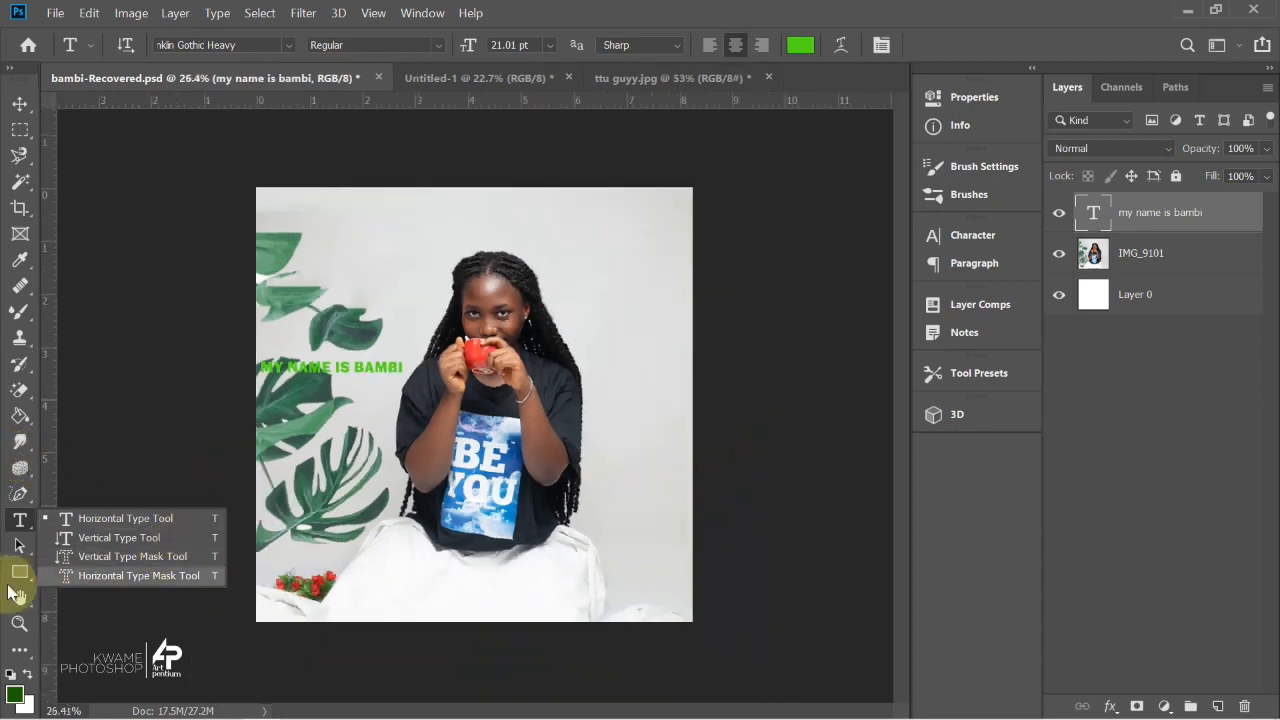
left_click(21, 550)
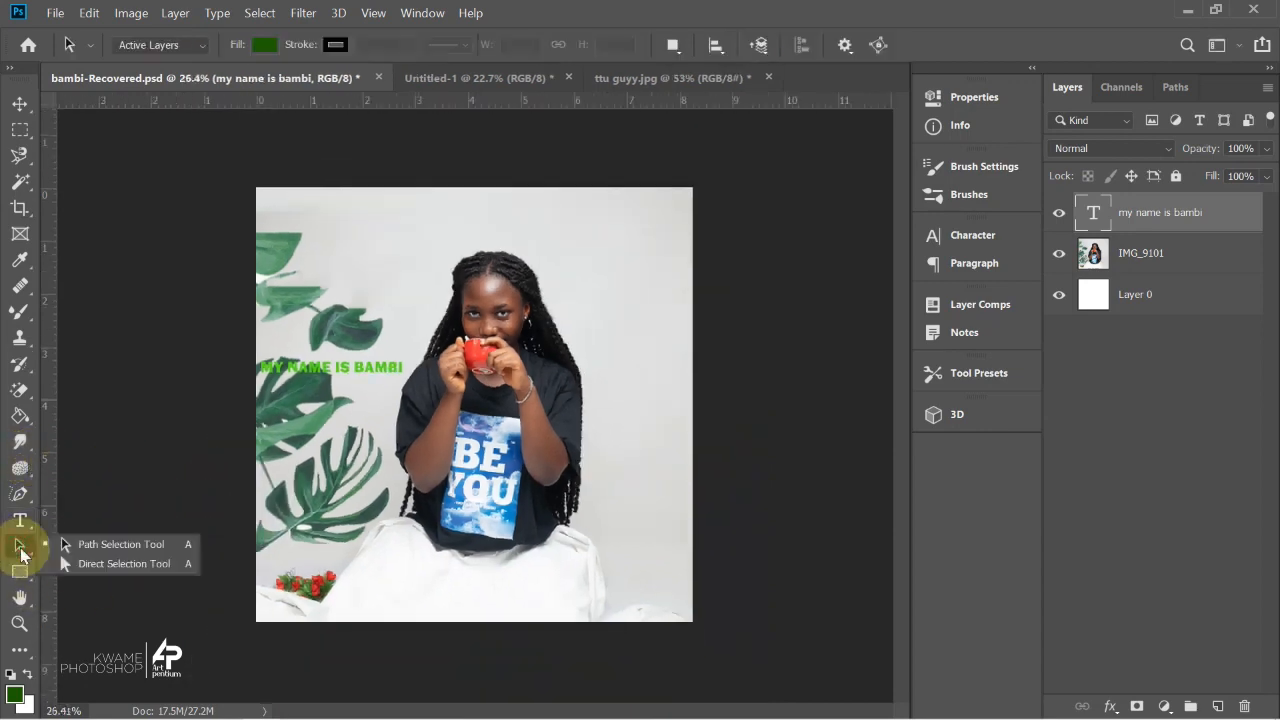
scroll(21, 550, "up", 4)
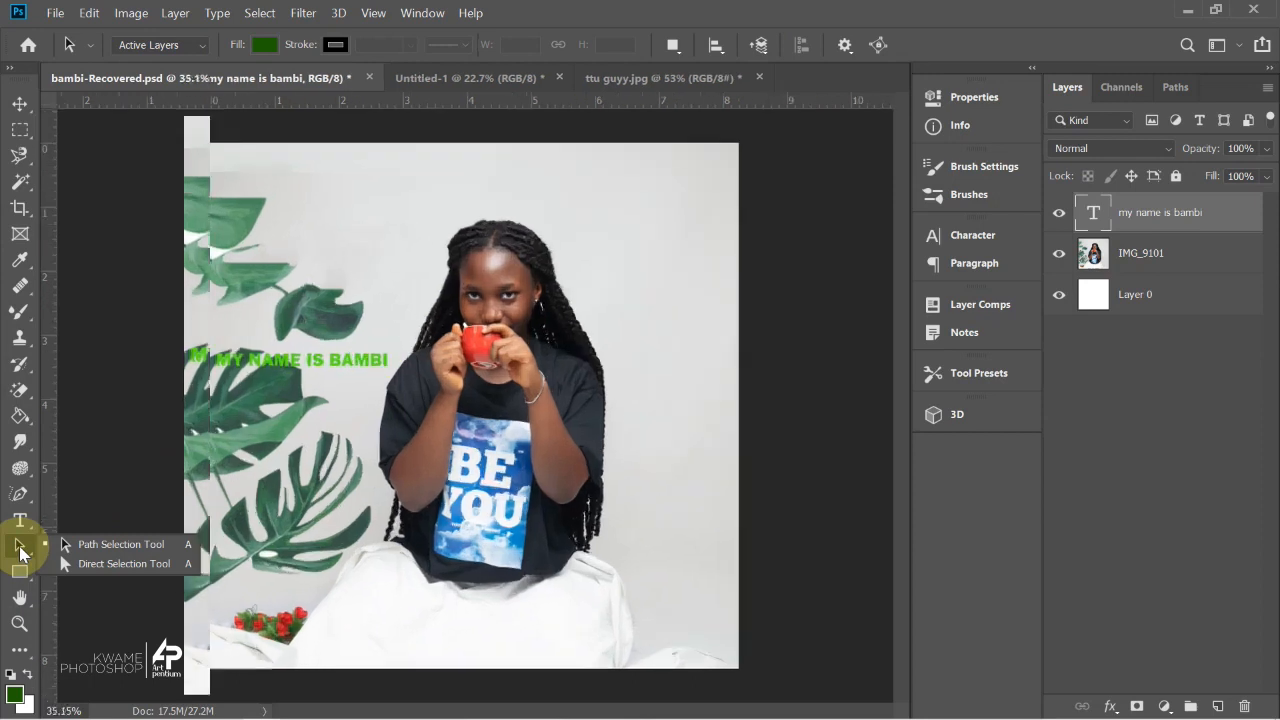
left_click(226, 340)
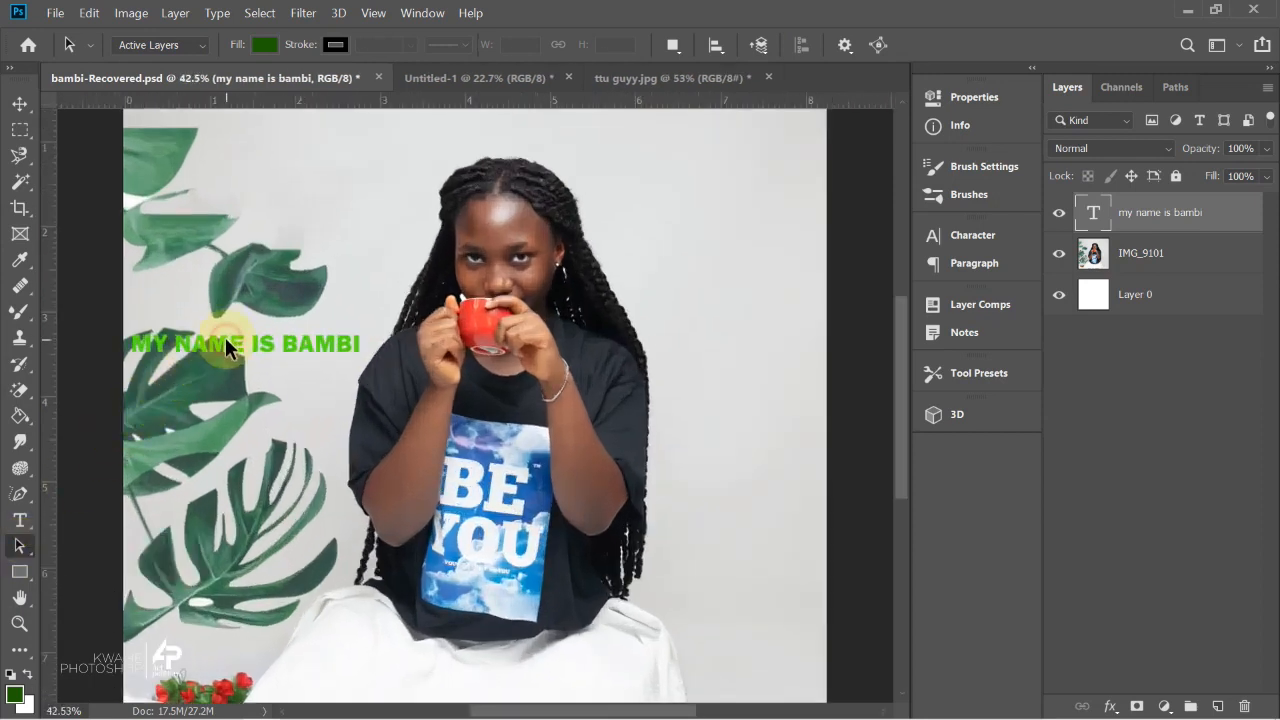
Draw a dark green filled rectangle of about 1654 × 701 px across the woman's face.
left_click(19, 571)
left_click_drag(331, 202, 799, 399)
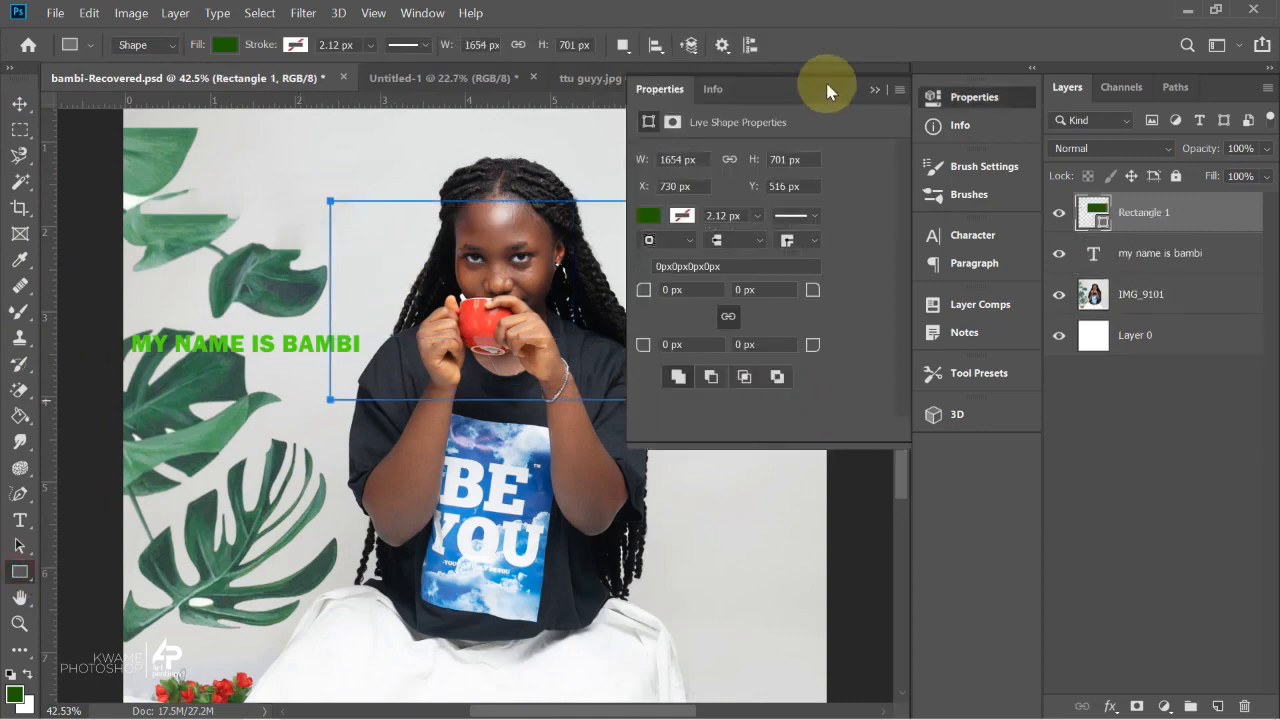
left_click(868, 92)
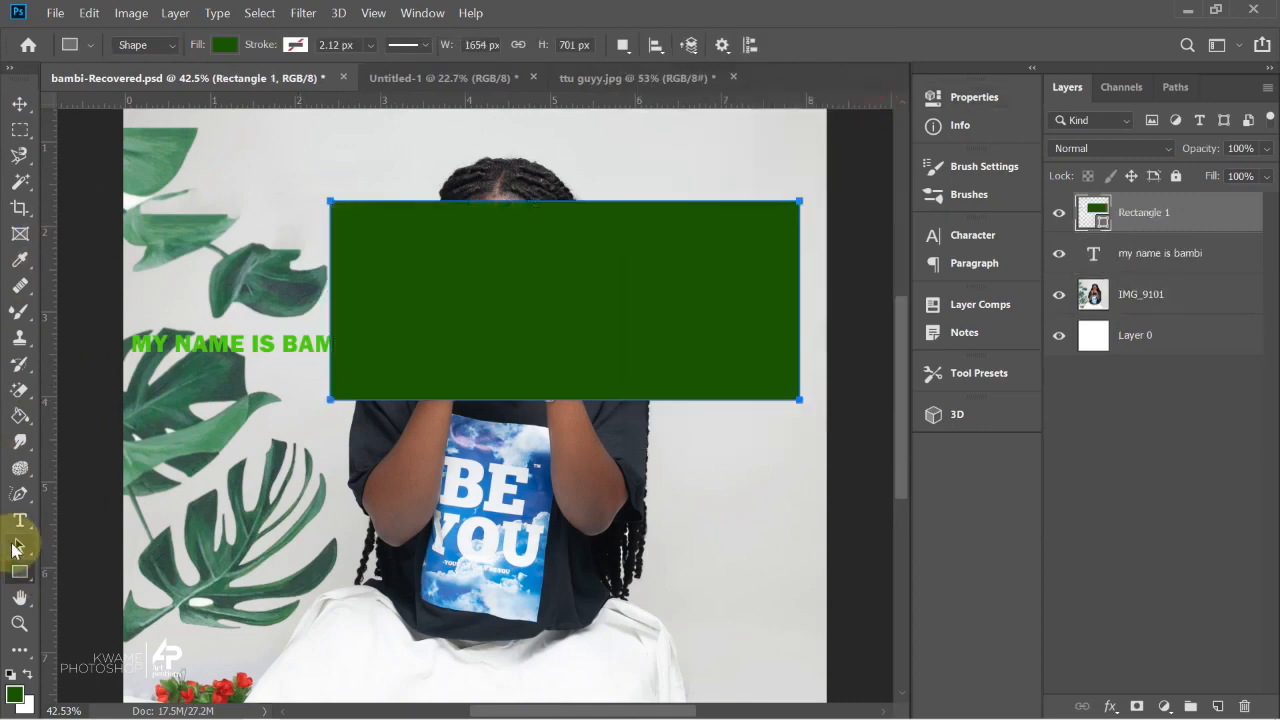
Use Path Selection to shift the rectangle and stretch its upper edge as a regular path to about 1727 × 870 px, and delete the shape.
left_click(19, 545)
left_click_drag(339, 214, 296, 220)
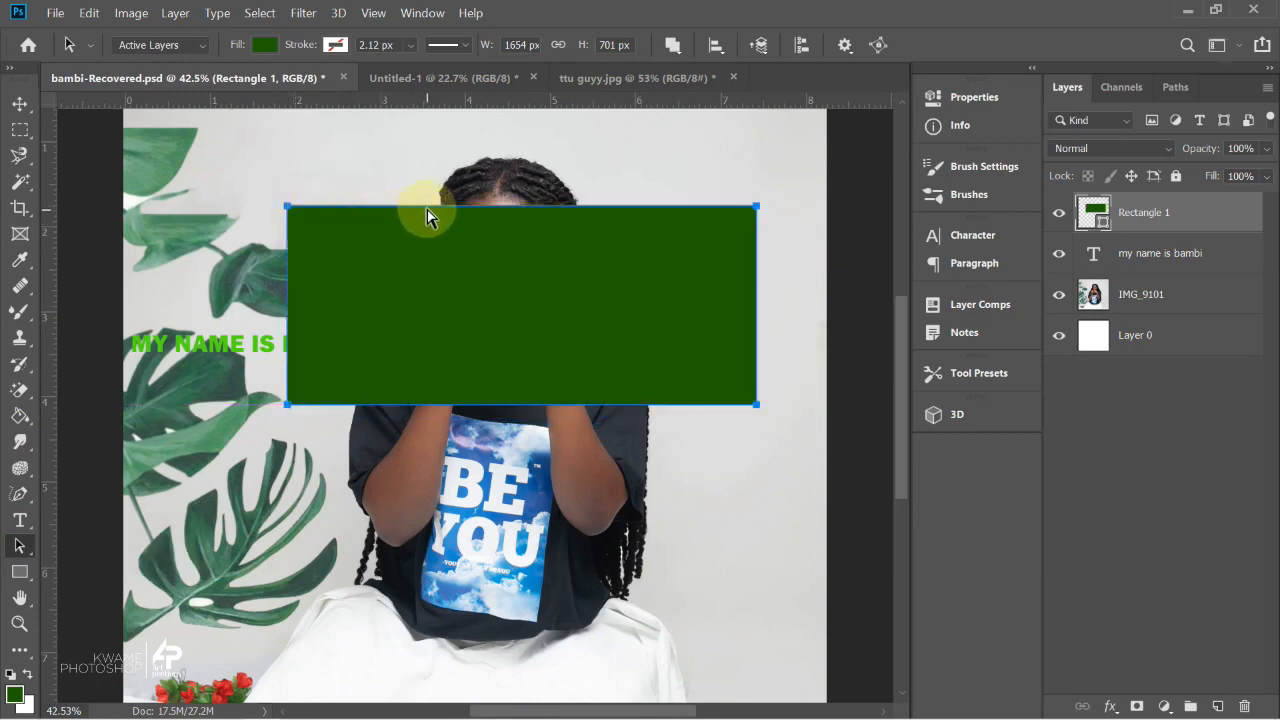
left_click_drag(430, 215, 437, 228)
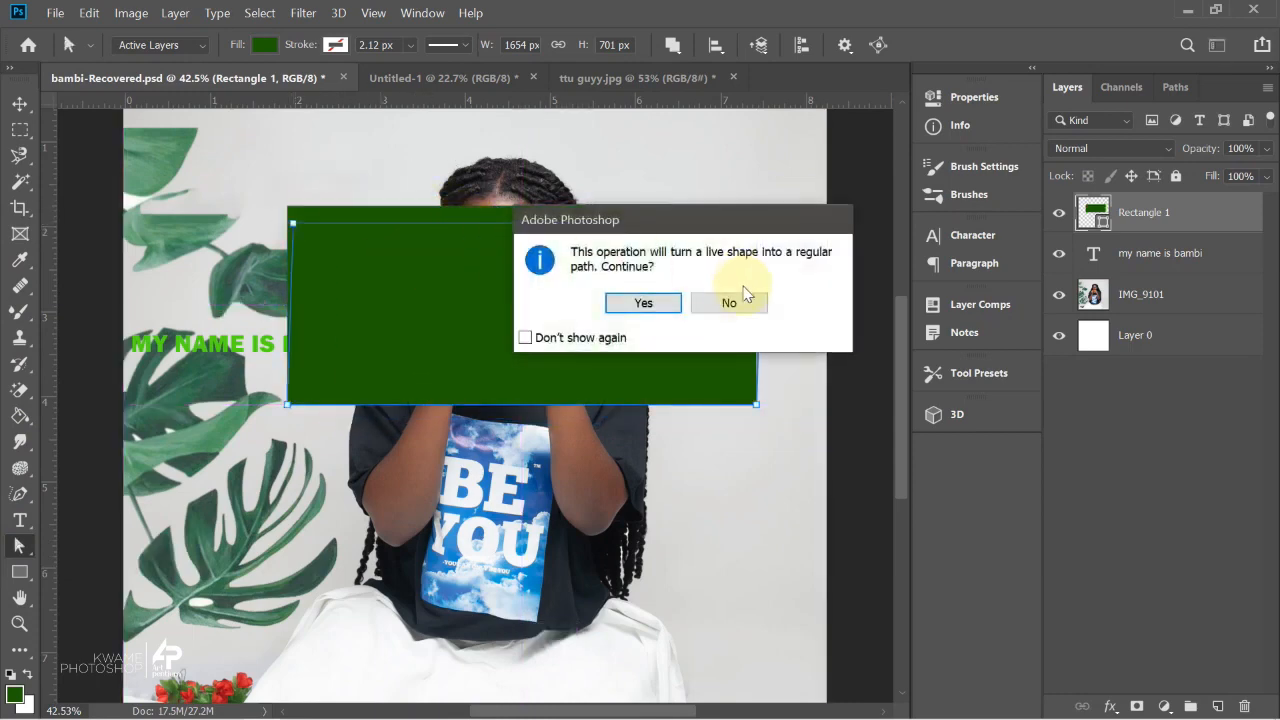
left_click(645, 303)
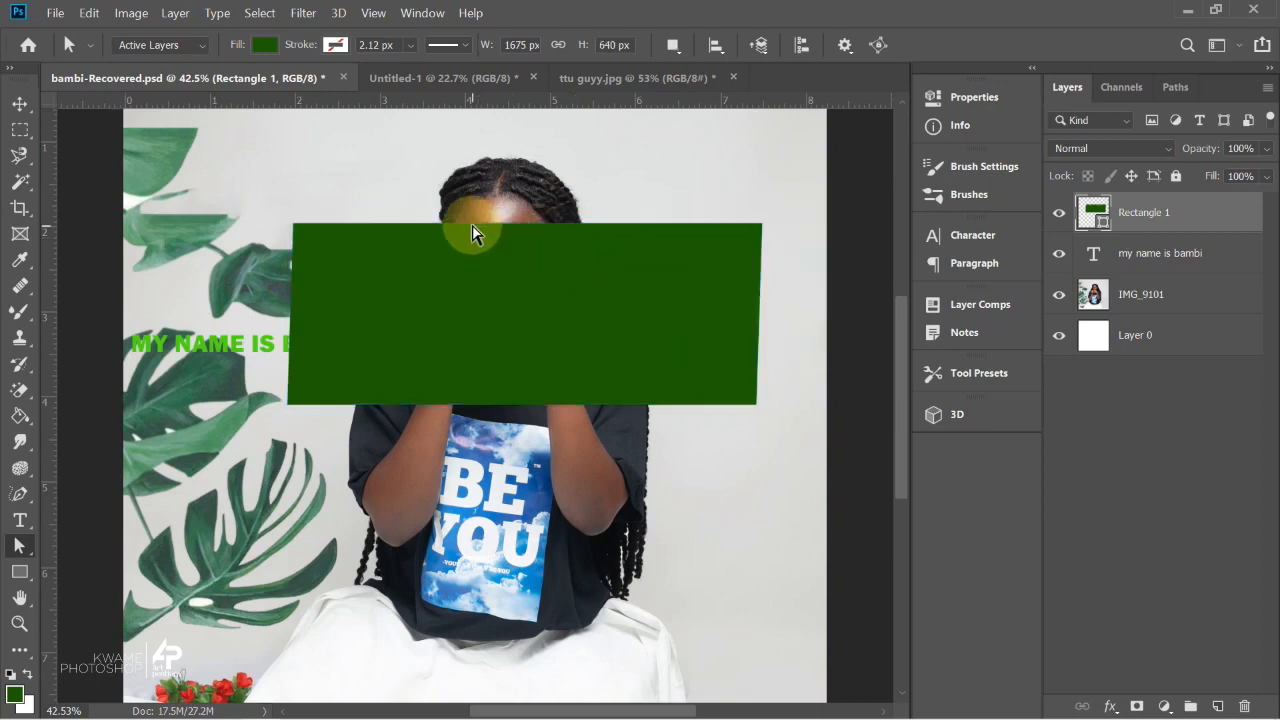
left_click_drag(468, 234, 440, 170)
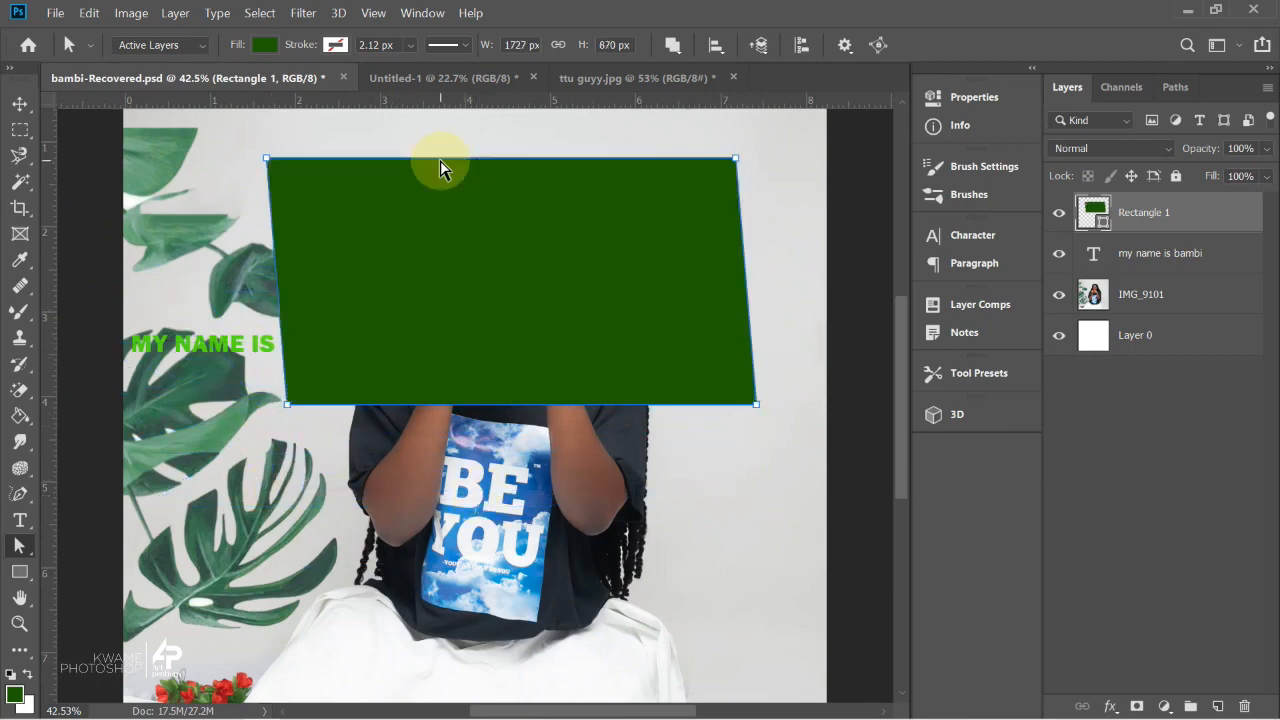
key("Delete")
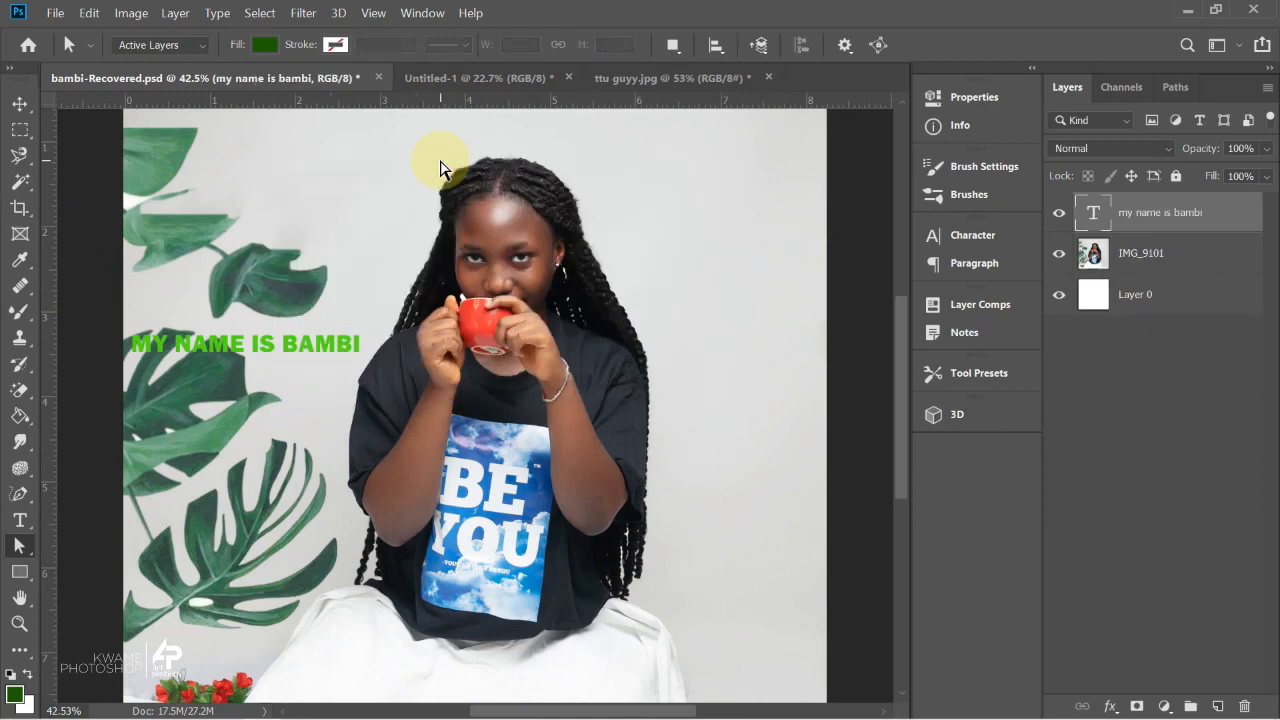
Delete the green text layer over the leaves and bring up the Direct Selection and Rectangle tool variants.
key("Delete")
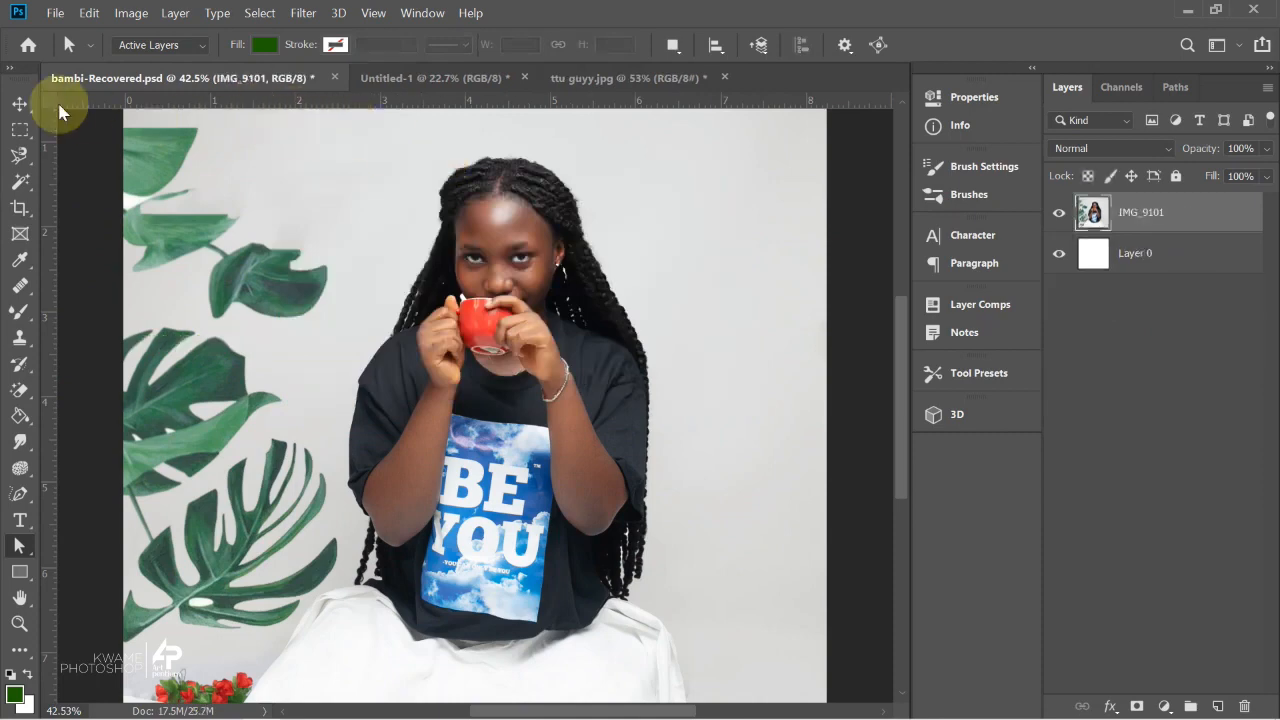
right_click(21, 556)
left_click(17, 570)
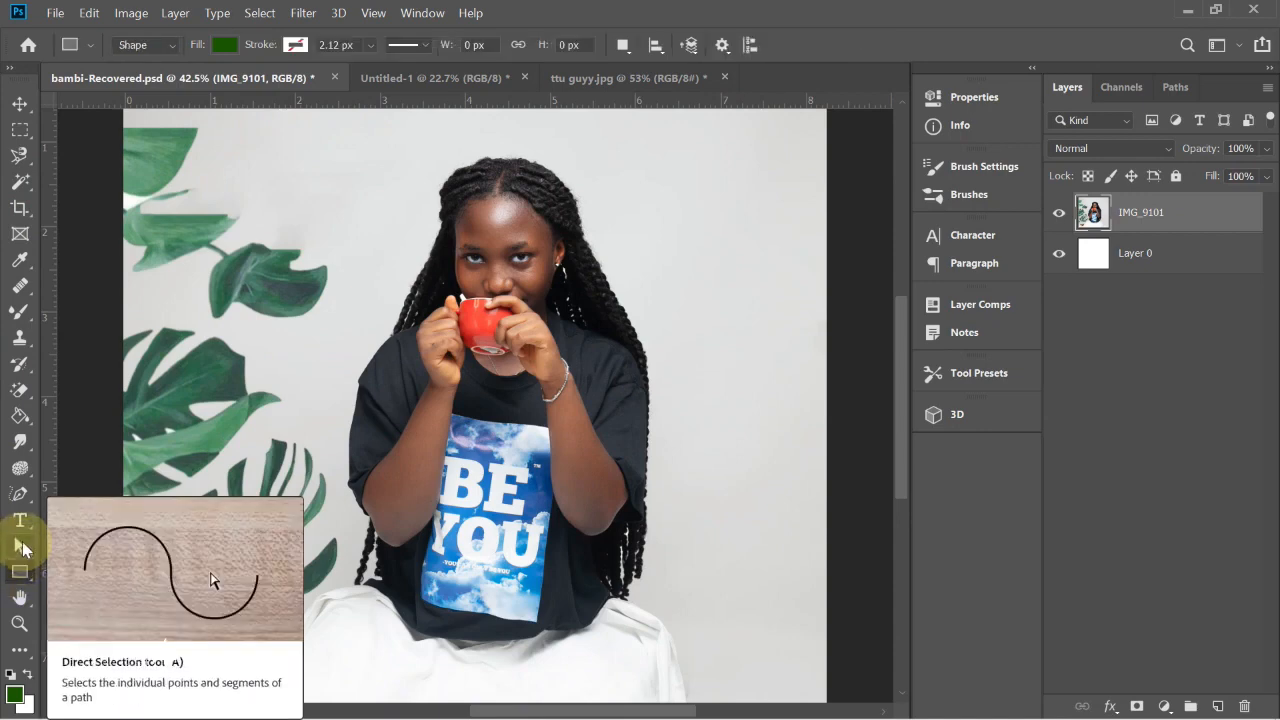
left_click(22, 548)
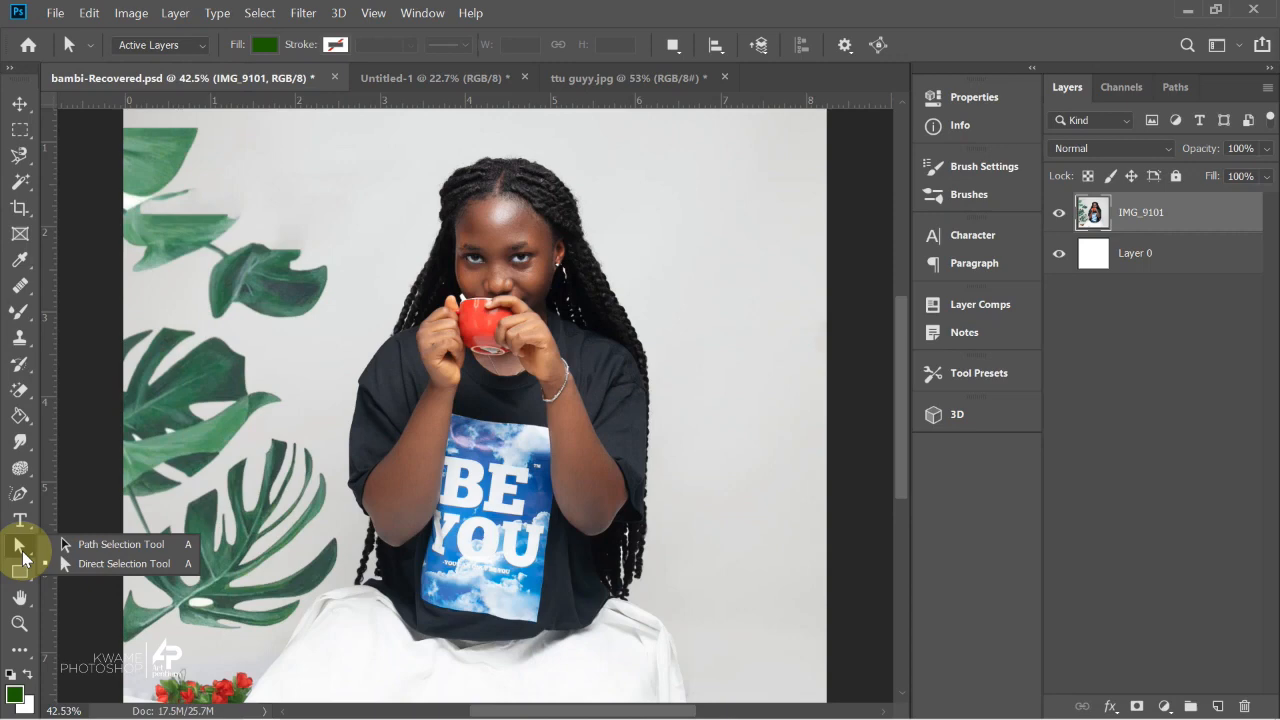
left_click(21, 574)
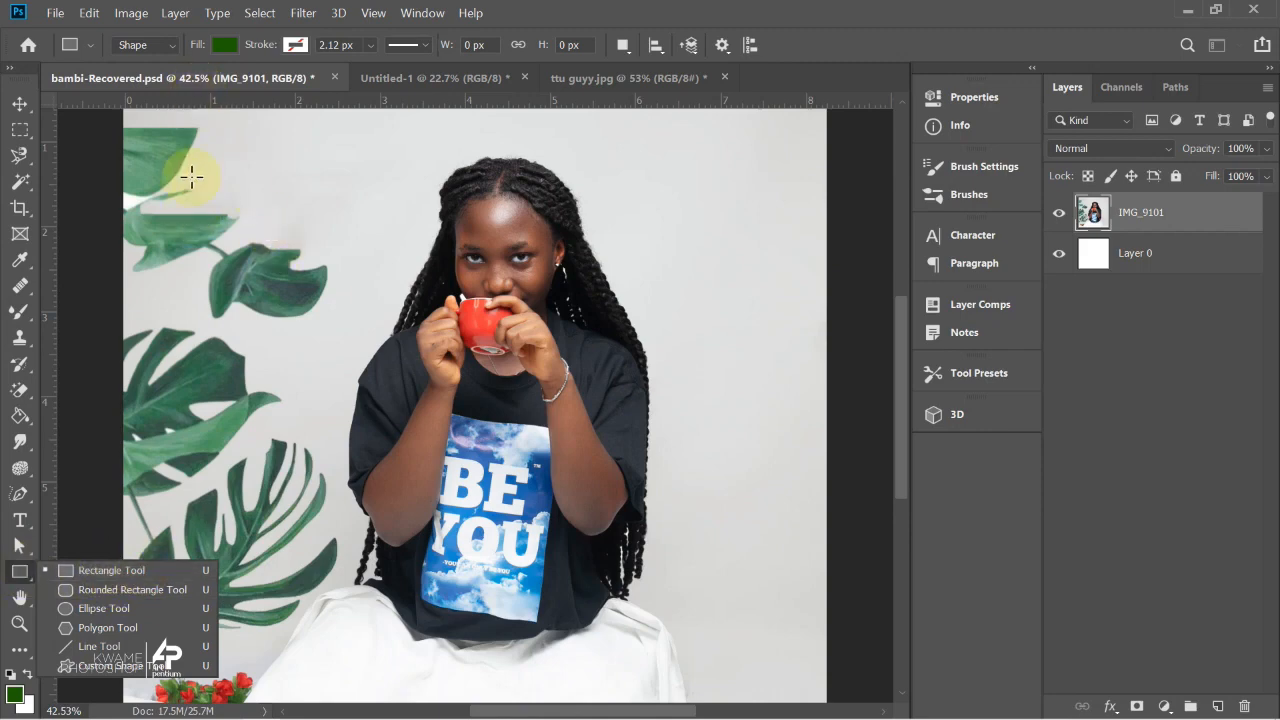
Draw five dark green rectangles over the portrait, including ones of about 924 × 570 px, 1435 × 342 px and 446 × 476 px.
left_click_drag(191, 149, 452, 309)
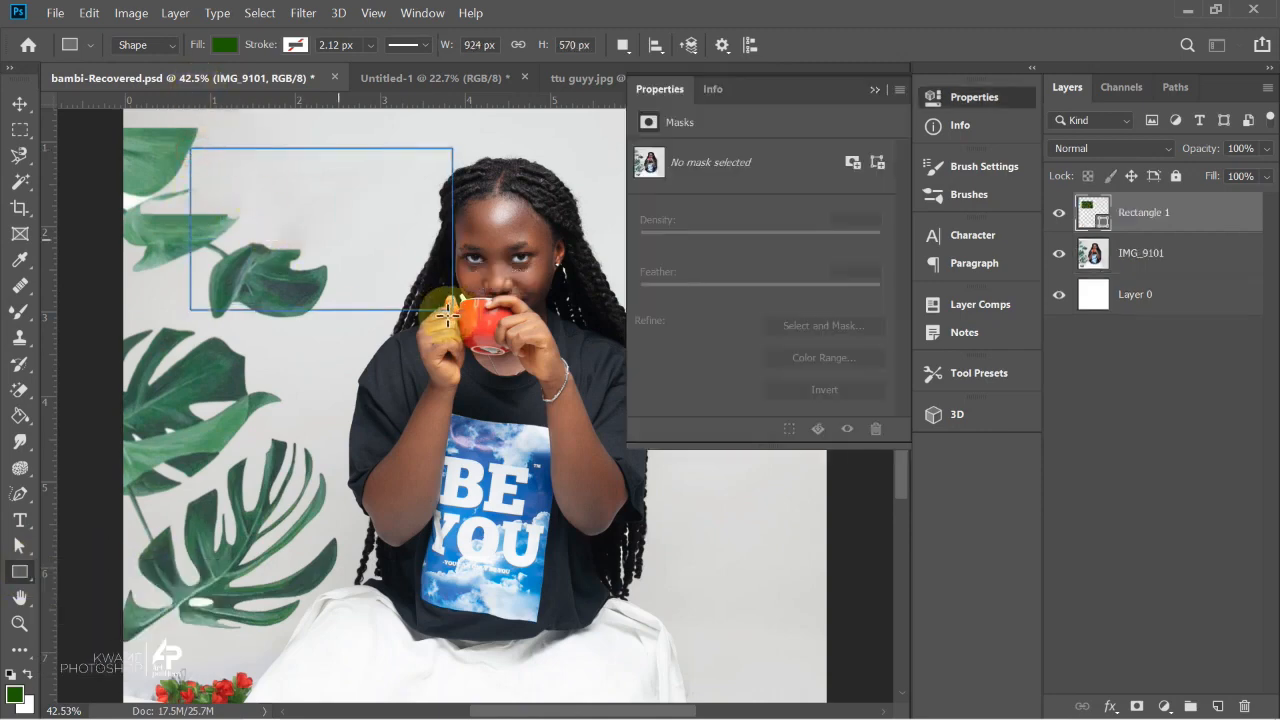
left_click_drag(427, 496, 473, 500)
left_click_drag(148, 539, 555, 635)
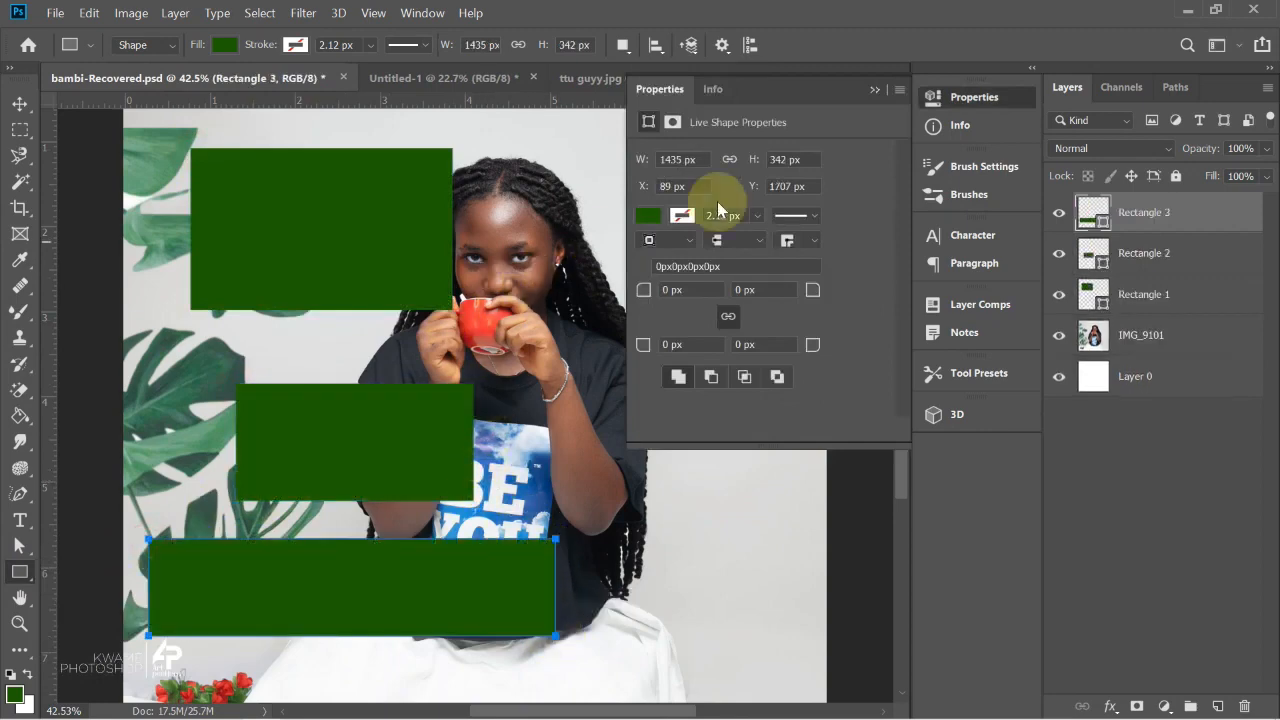
left_click_drag(502, 177, 629, 361)
left_click_drag(624, 499, 751, 634)
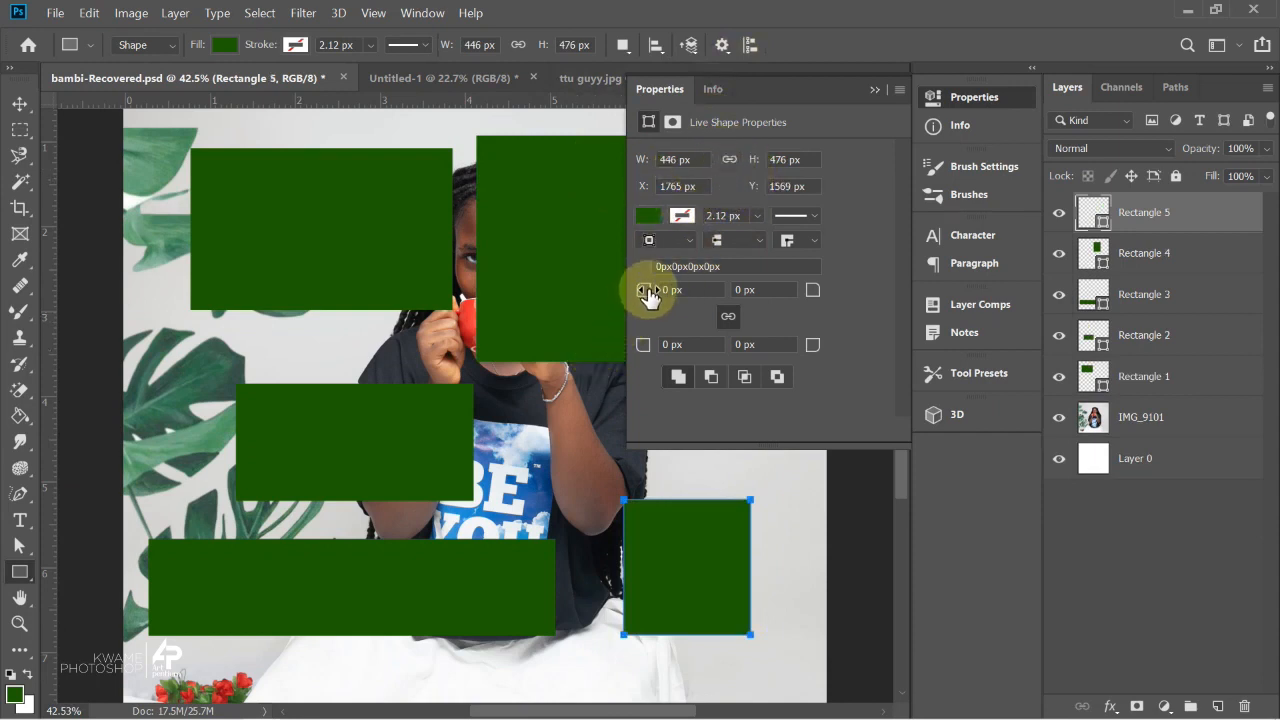
Round all four linked corners of the 446 × 476 px rectangle beside the skirt to about 98 px.
left_click_drag(649, 296, 707, 318)
key("Return")
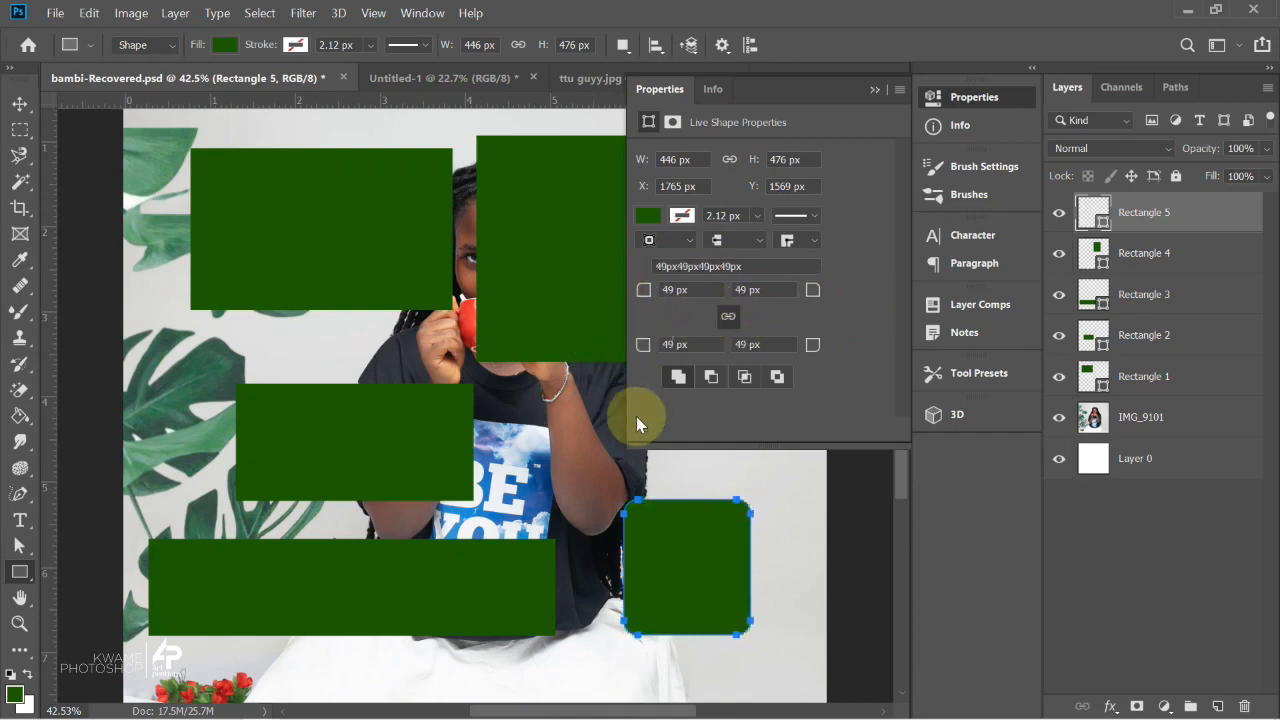
left_click_drag(645, 290, 660, 320)
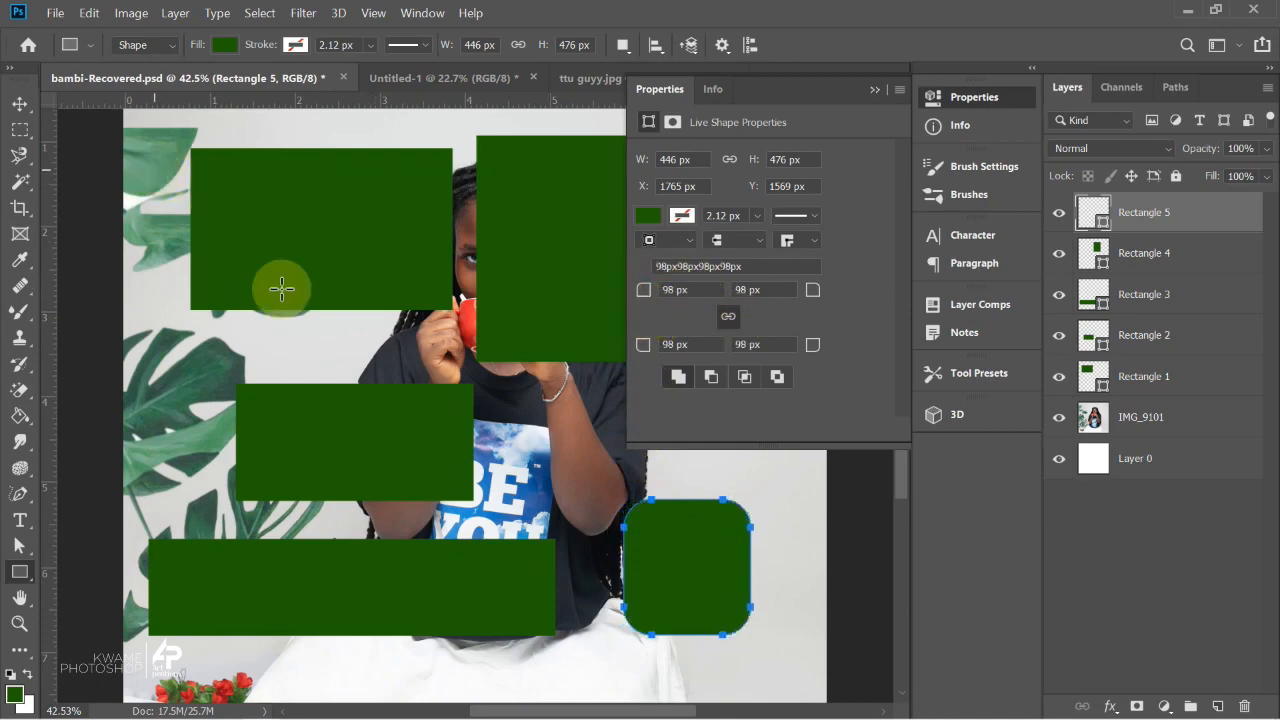
Unlink the 924 × 570 px rectangle's corners and round them to 235 px upper left, 130 px upper right, 416 px lower right, 35 px lower left.
left_click(19, 104)
left_click(304, 240)
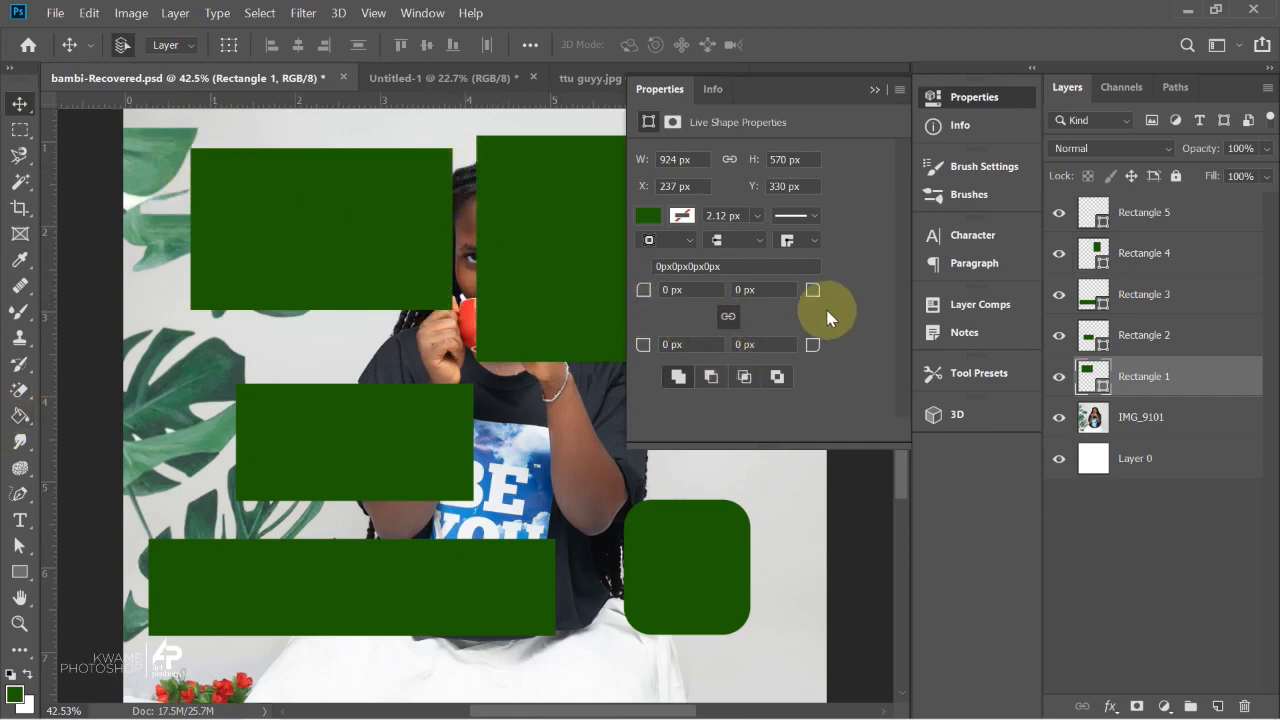
left_click(726, 317)
left_click_drag(651, 289, 881, 287)
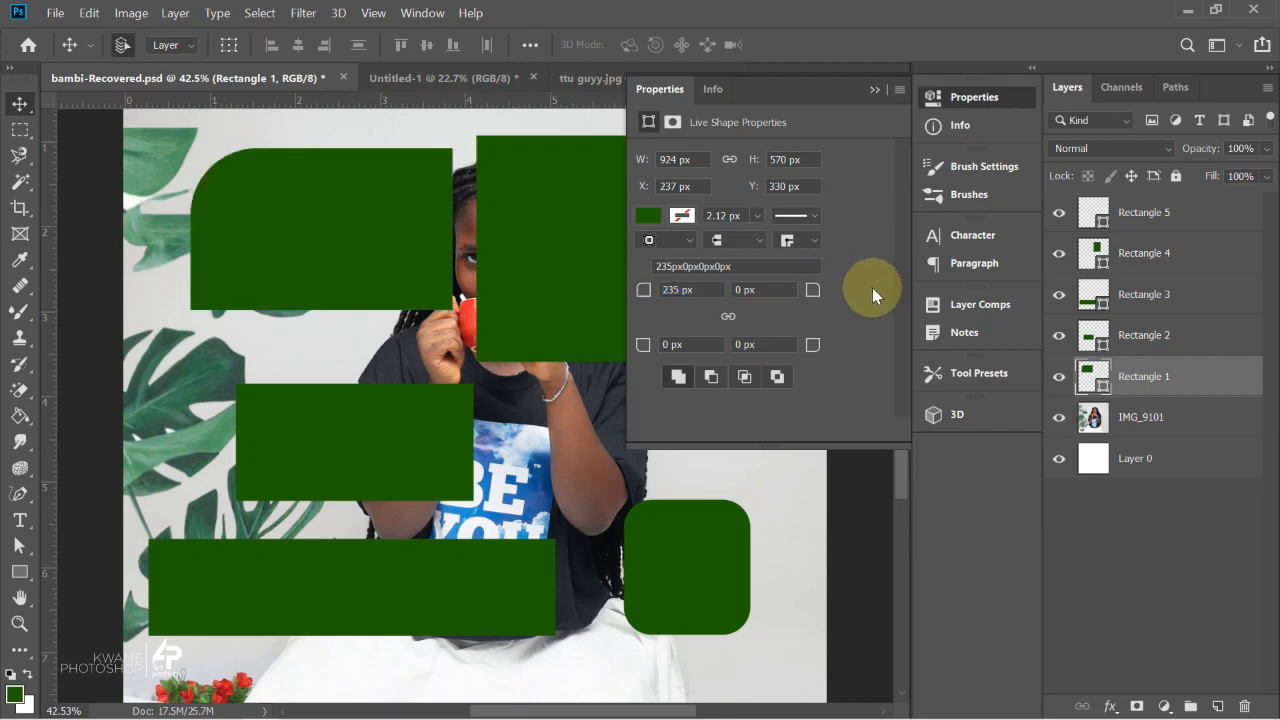
left_click_drag(812, 344, 1225, 300)
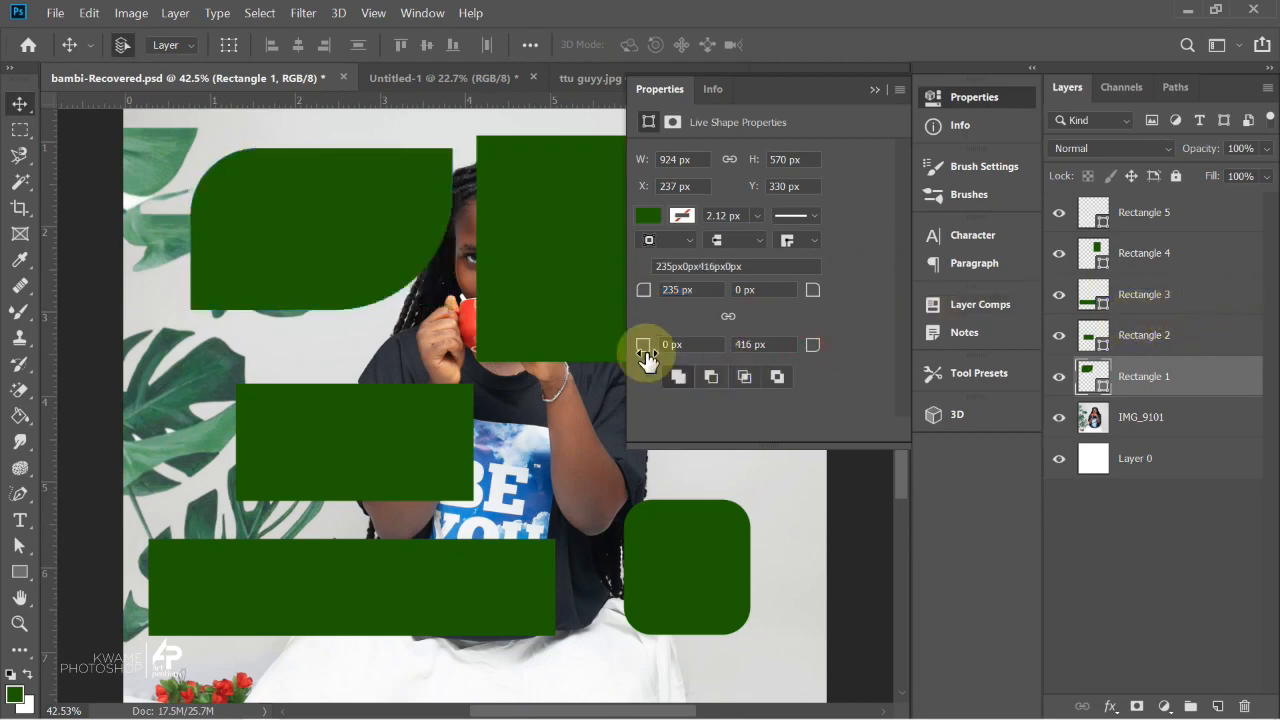
left_click_drag(645, 344, 680, 348)
left_click_drag(812, 290, 840, 290)
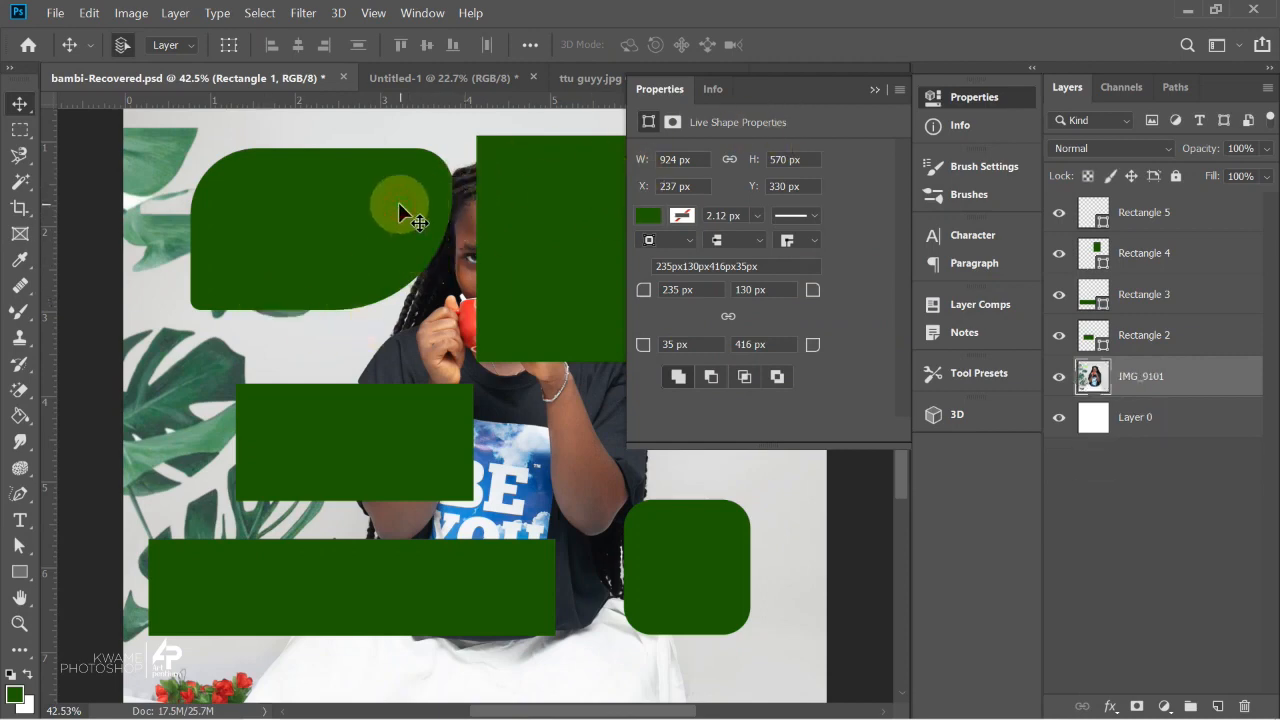
Delete all five green rectangles from the portrait.
key("Delete")
left_click(491, 229)
key("Delete")
left_click(429, 409)
key("Delete")
left_click(370, 580)
key("Delete")
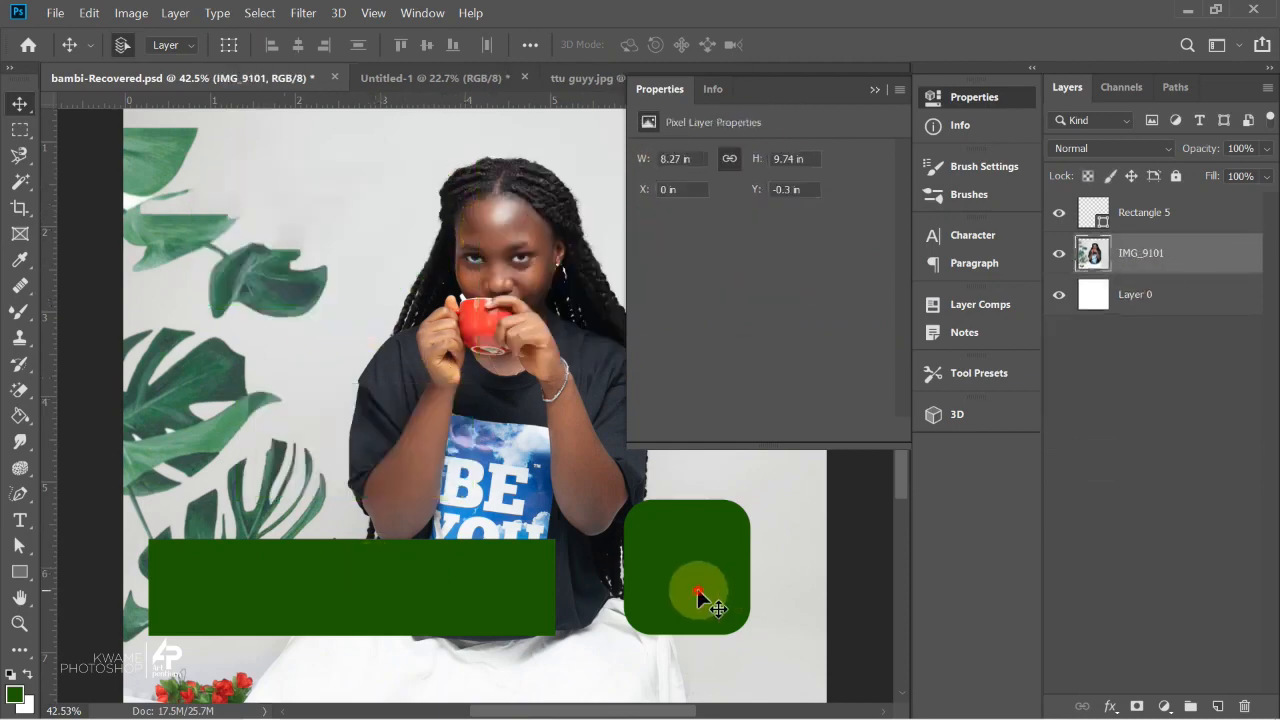
left_click(700, 594)
key("Delete")
Draw a green rectangle of about 1131 × 627 px and round only its upper-left corner to about 181 px.
left_click(19, 572)
left_click_drag(183, 205, 504, 383)
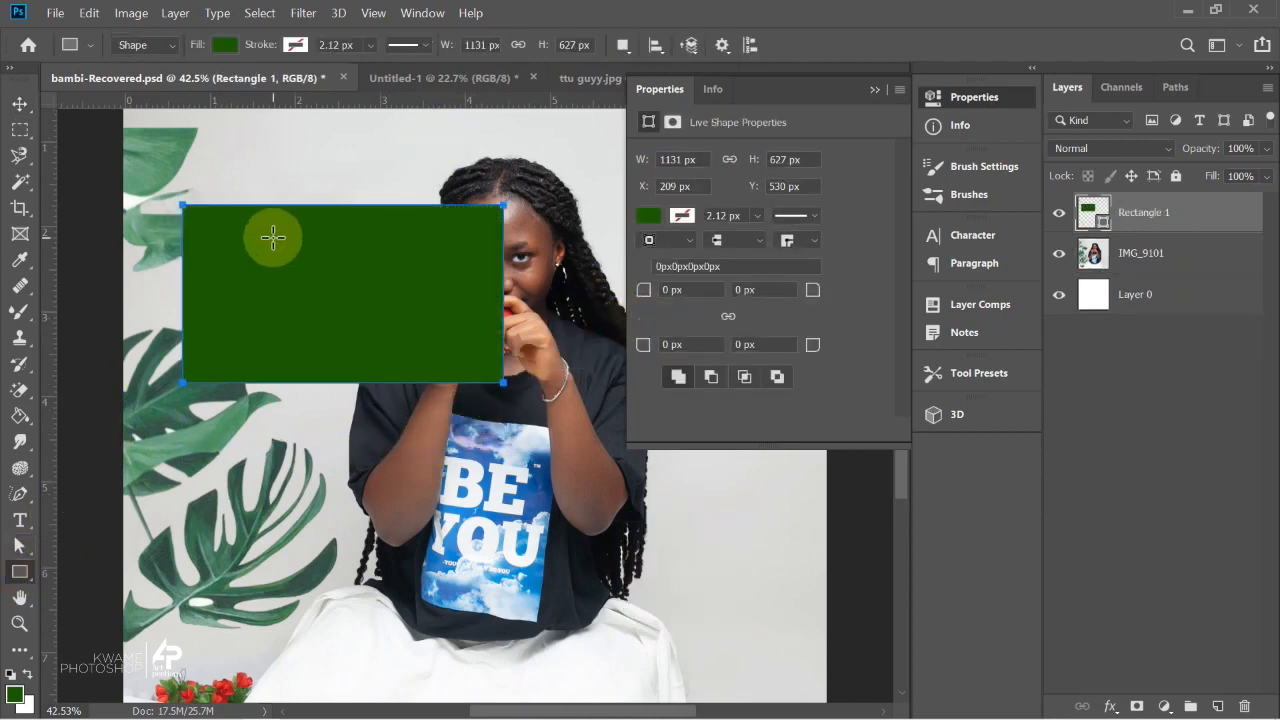
scroll(187, 207, "up", 10)
scroll(160, 175, "up", 2)
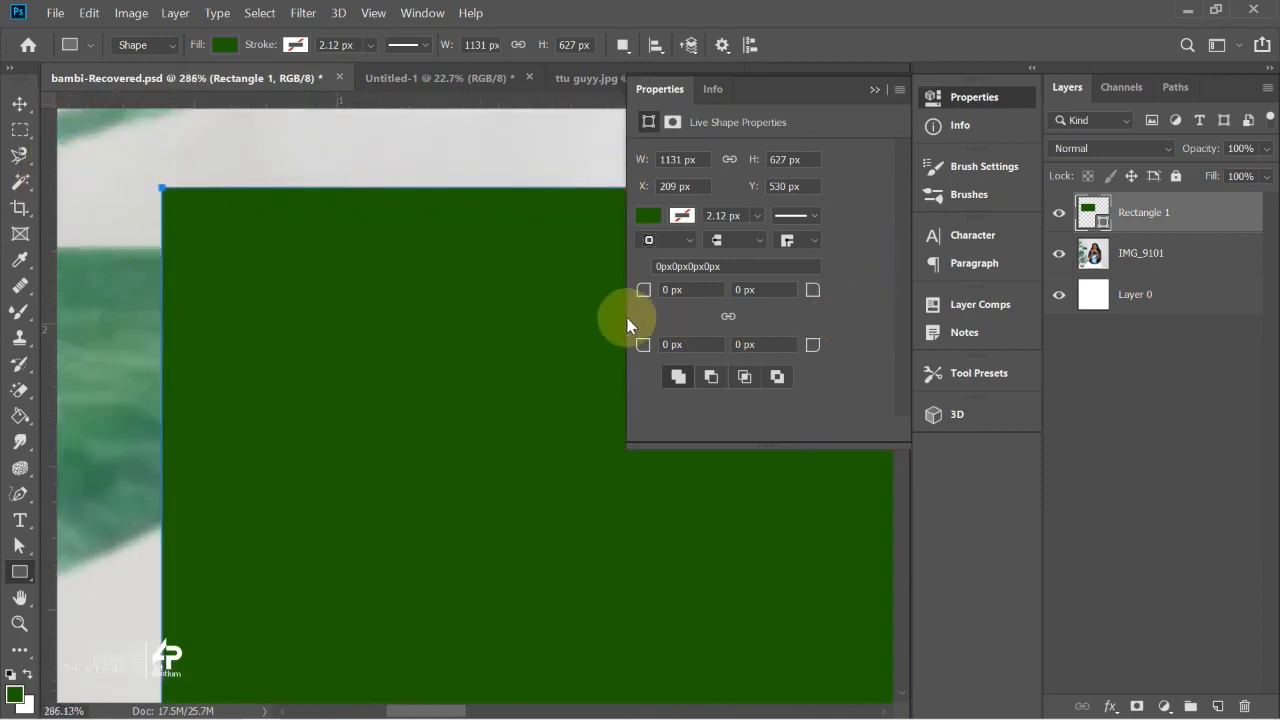
left_click_drag(640, 291, 705, 290)
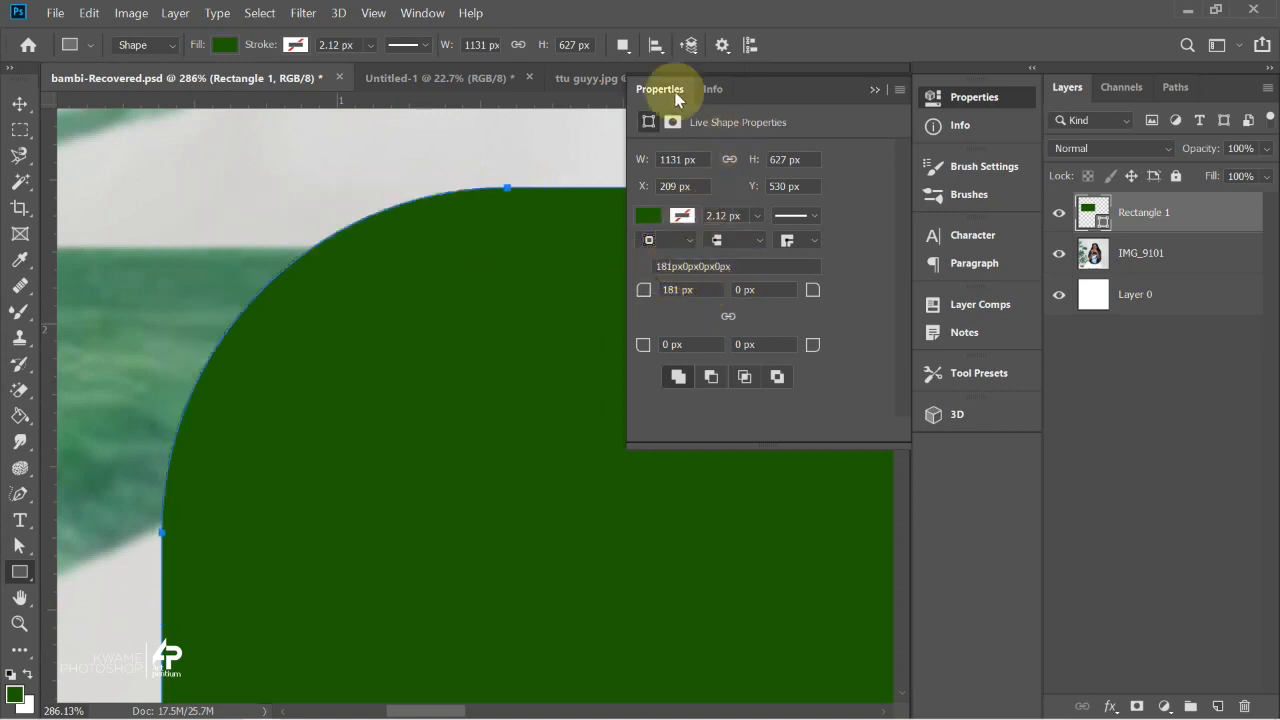
Look up where the Properties panel is enabled, delete the rectangle with one rounded corner, and collapse the panel.
left_click(420, 12)
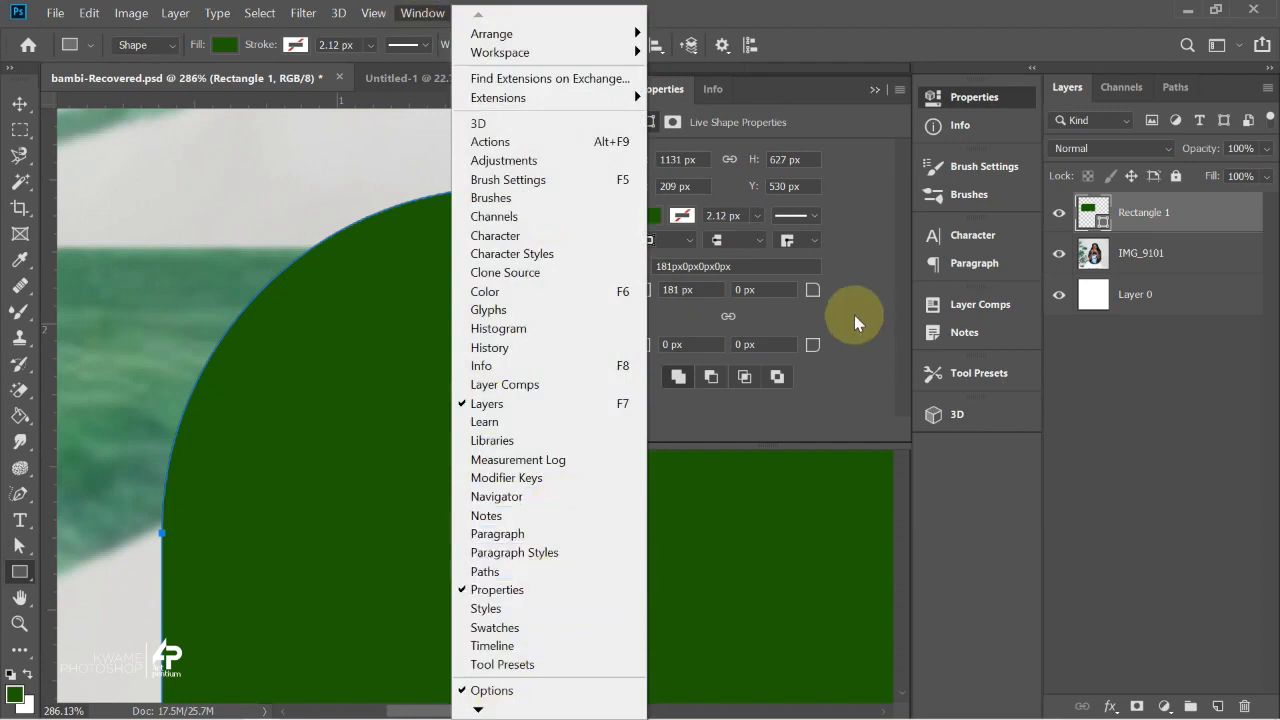
left_click(848, 59)
scroll(296, 181, "down", 5)
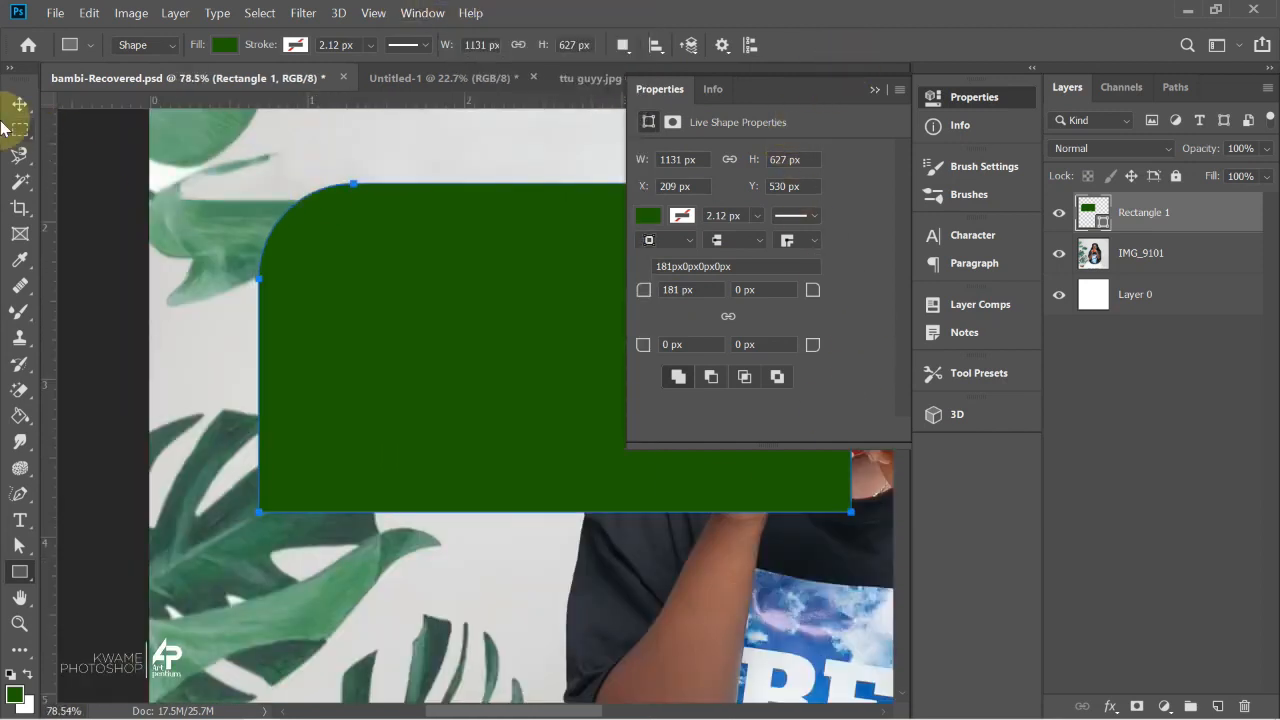
left_click(19, 103)
key("Delete")
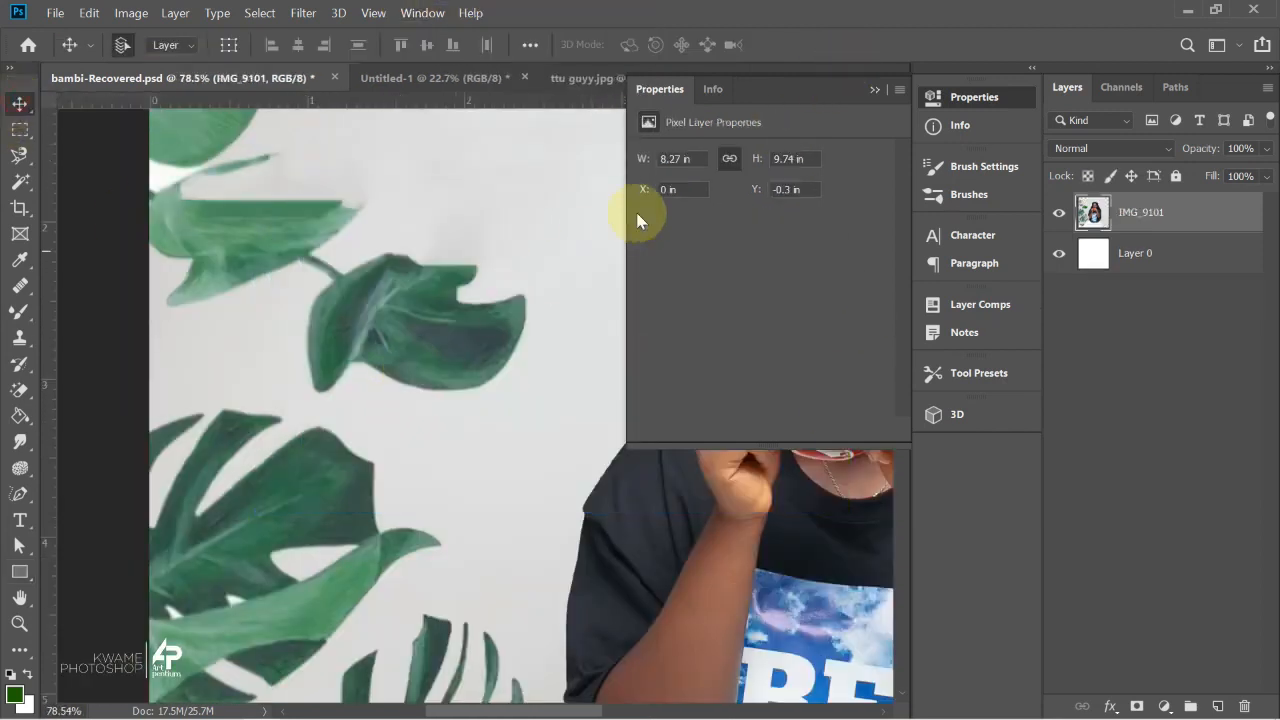
left_click(421, 13)
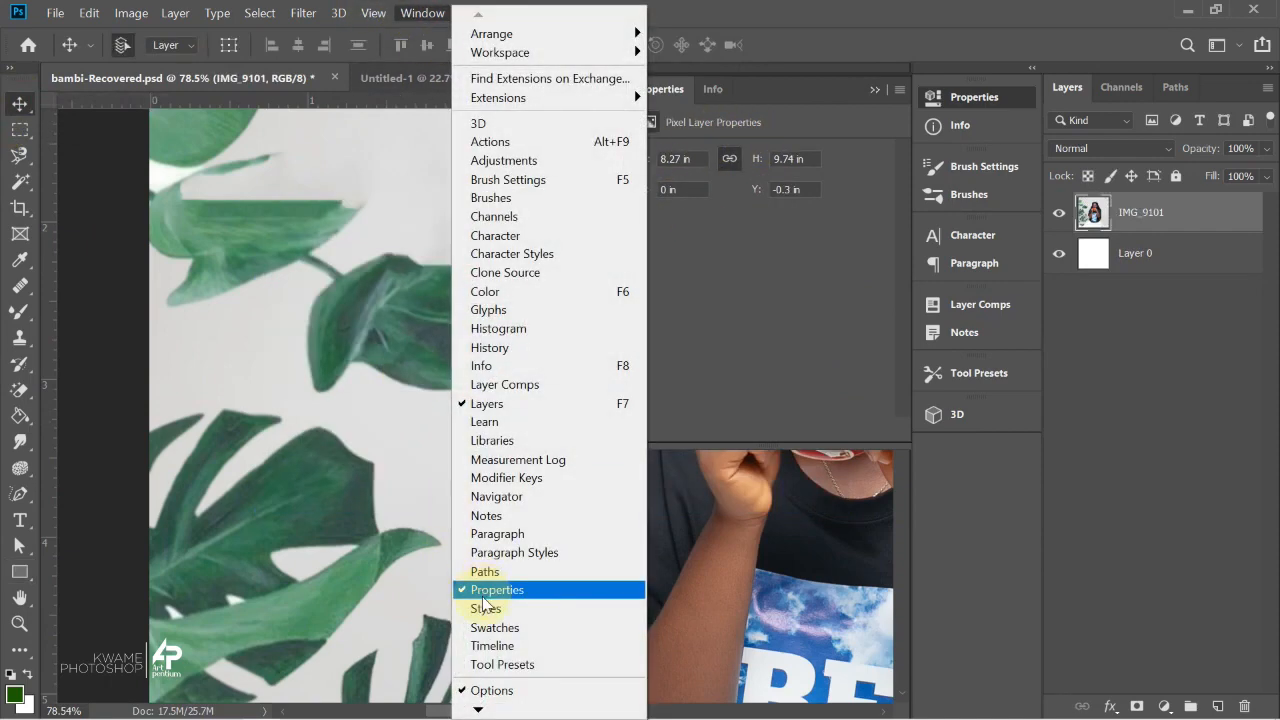
left_click(872, 91)
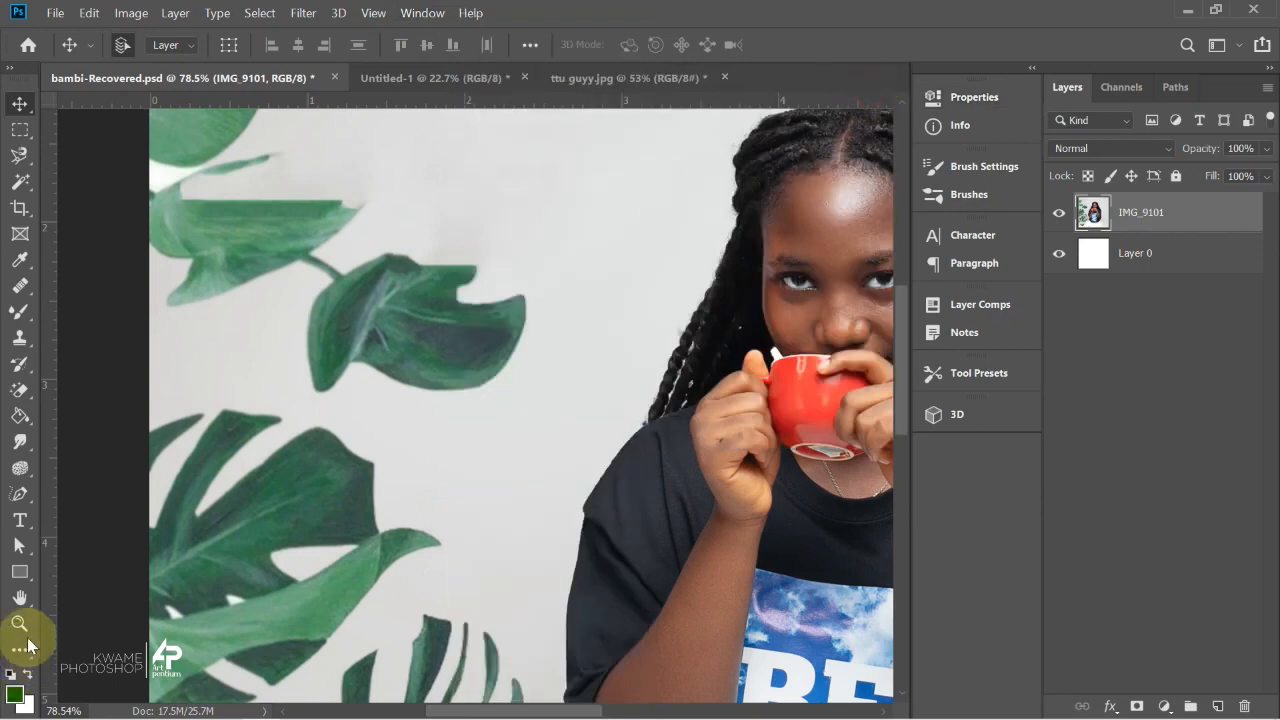
Draw a rounded rectangle of about 888 × 591 px with 10 px corners, inspect a corner up close, and delete the shape.
left_click(20, 571)
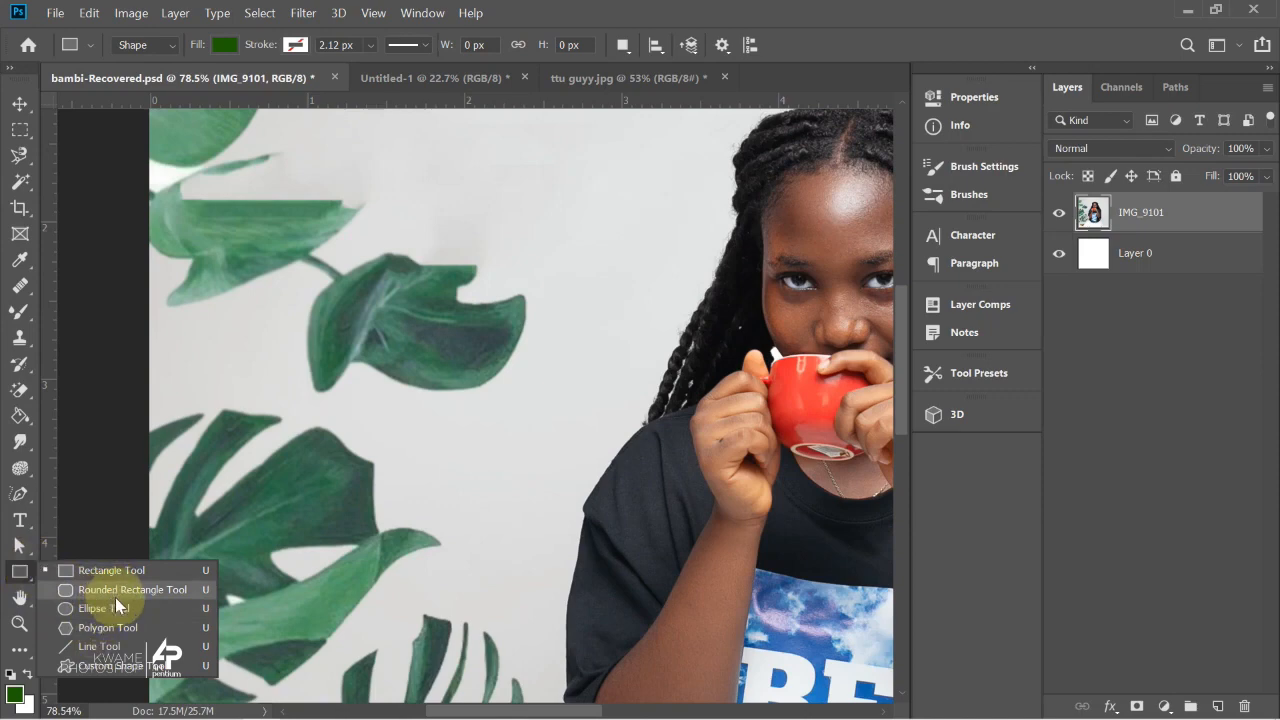
left_click(115, 590)
left_click_drag(297, 226, 762, 533)
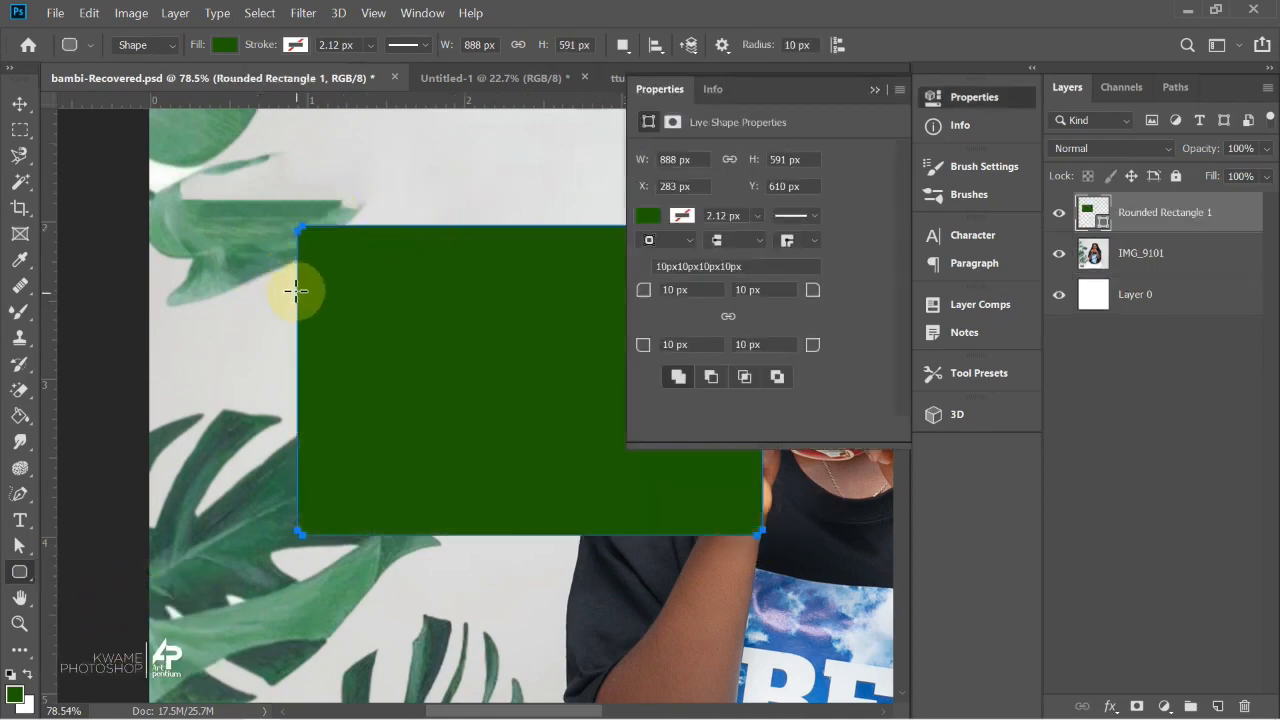
scroll(272, 542, "up", 8)
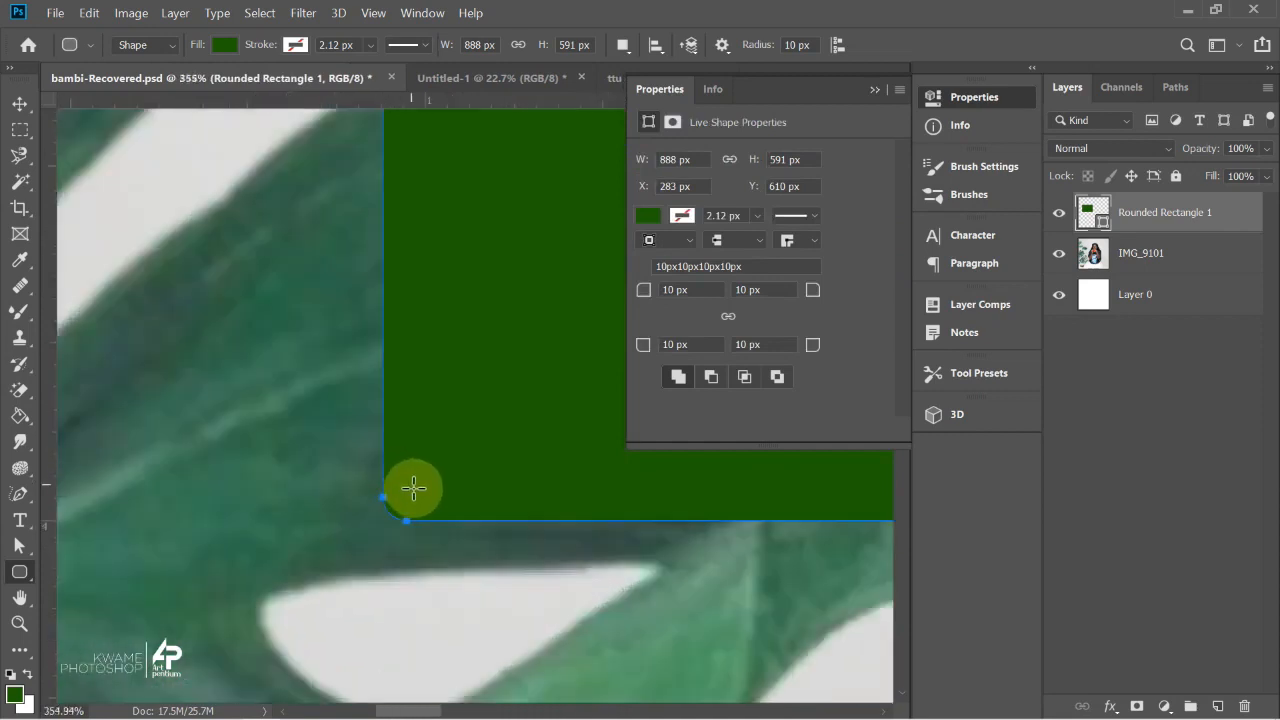
scroll(380, 527, "down", 7)
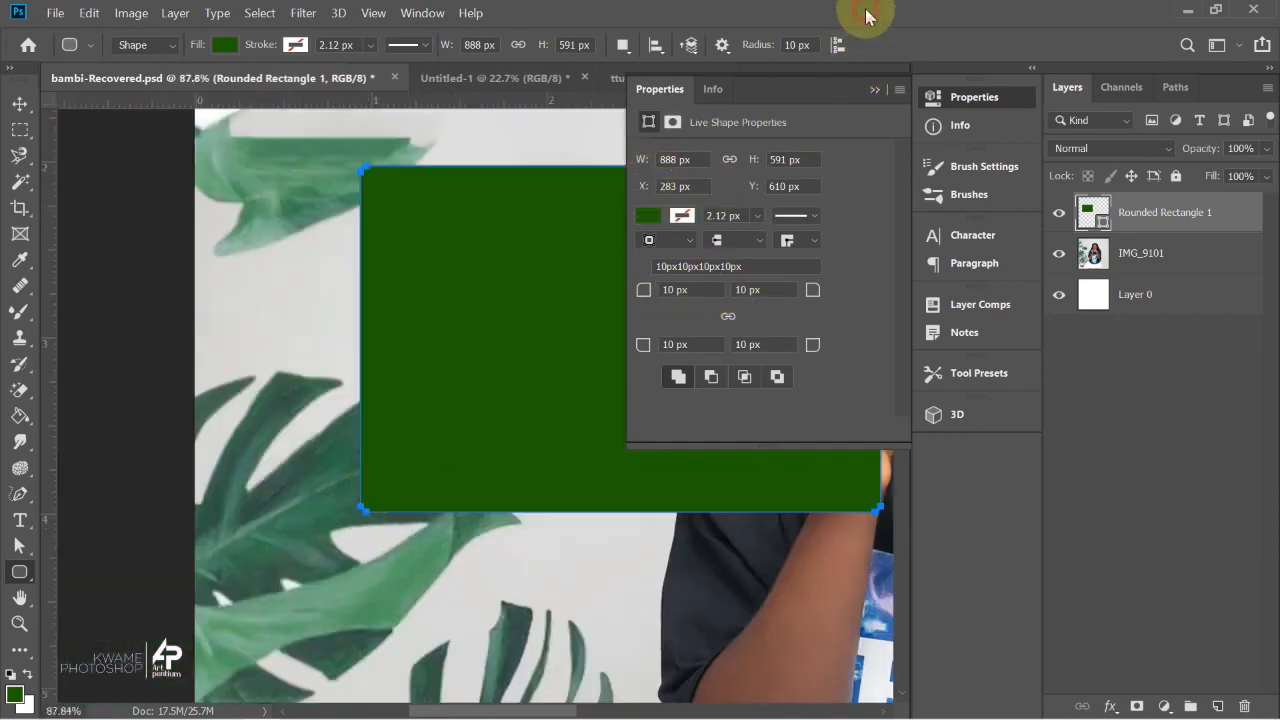
key("Delete")
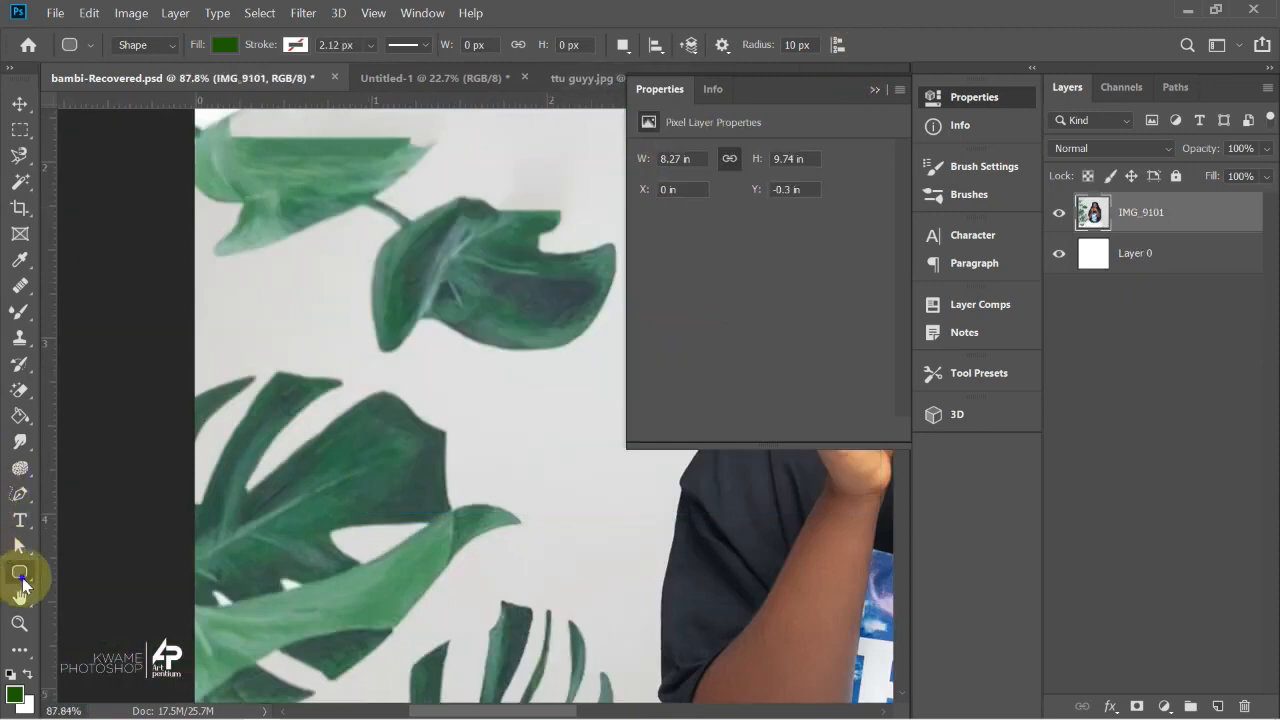
Draw a tall ellipse, a wide ellipse of about 401 × 256 px and a circle of about 346 px over the leaves.
right_click(20, 577)
left_click(84, 601)
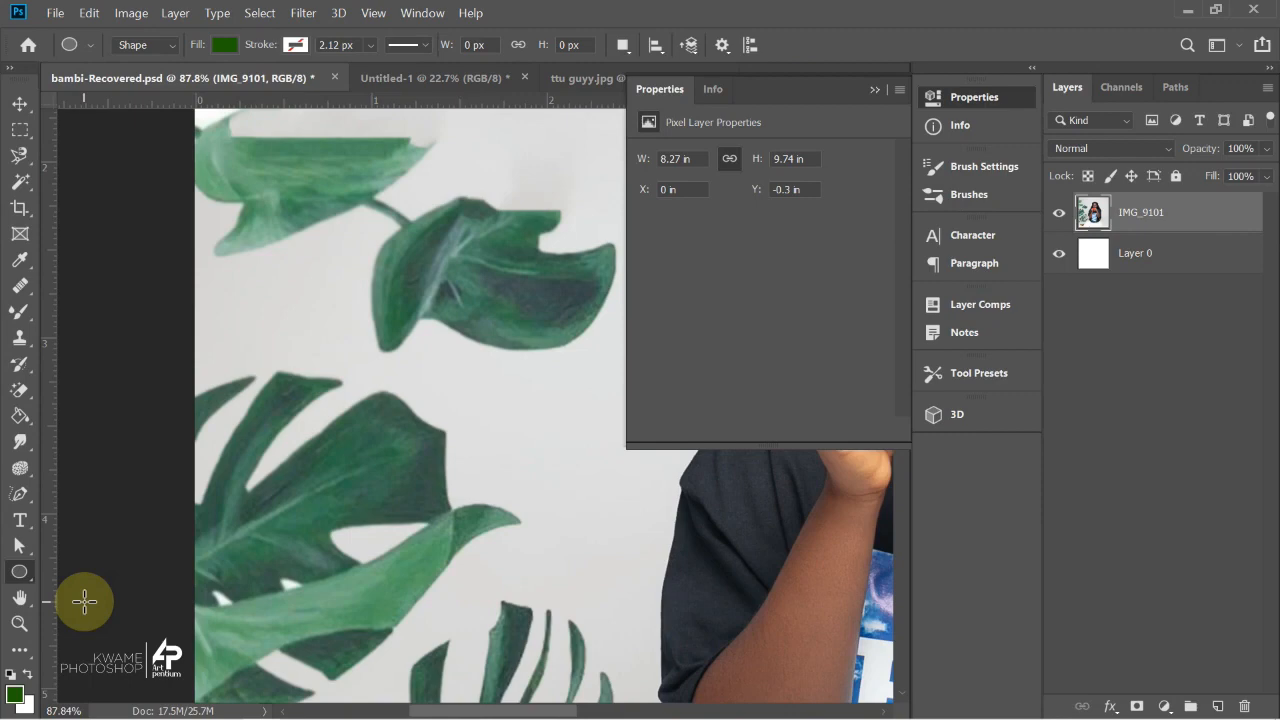
left_click_drag(227, 190, 368, 436)
left_click_drag(397, 383, 632, 534)
left_click(421, 510)
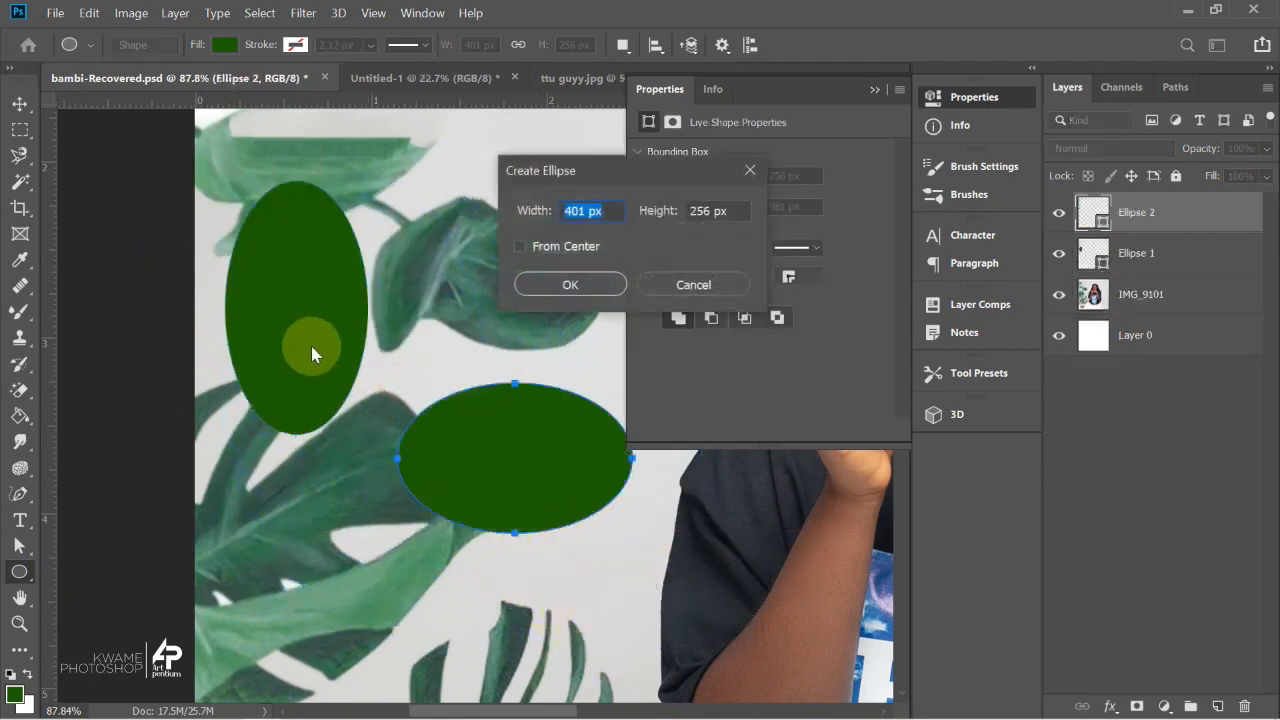
left_click(572, 285)
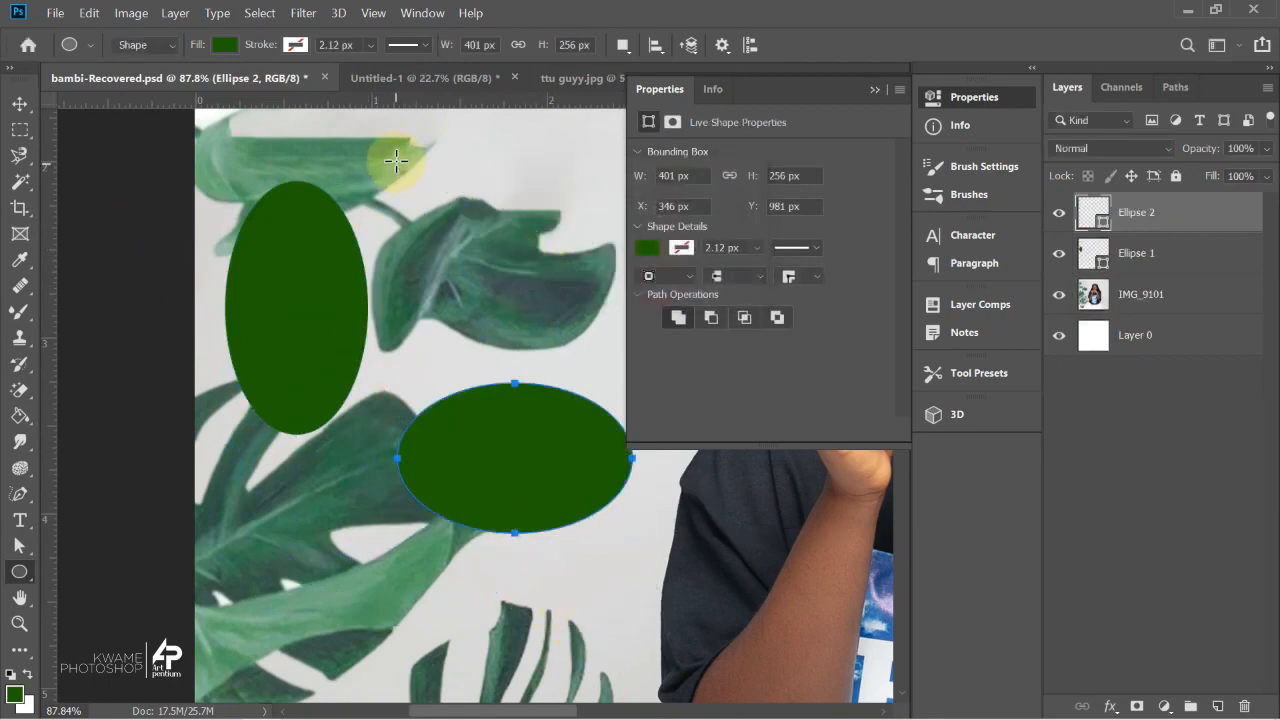
left_click_drag(390, 158, 600, 357)
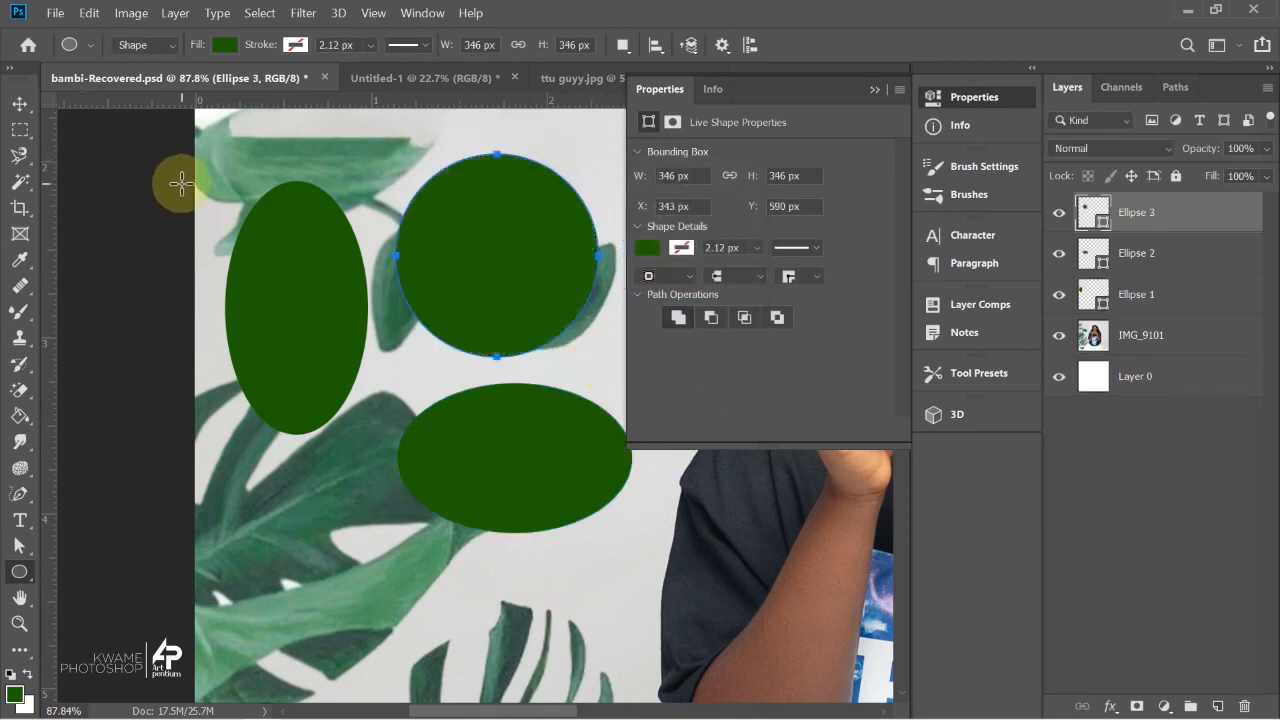
Undo the circle and both ellipses drawn over the leaves.
key("ctrl+z")
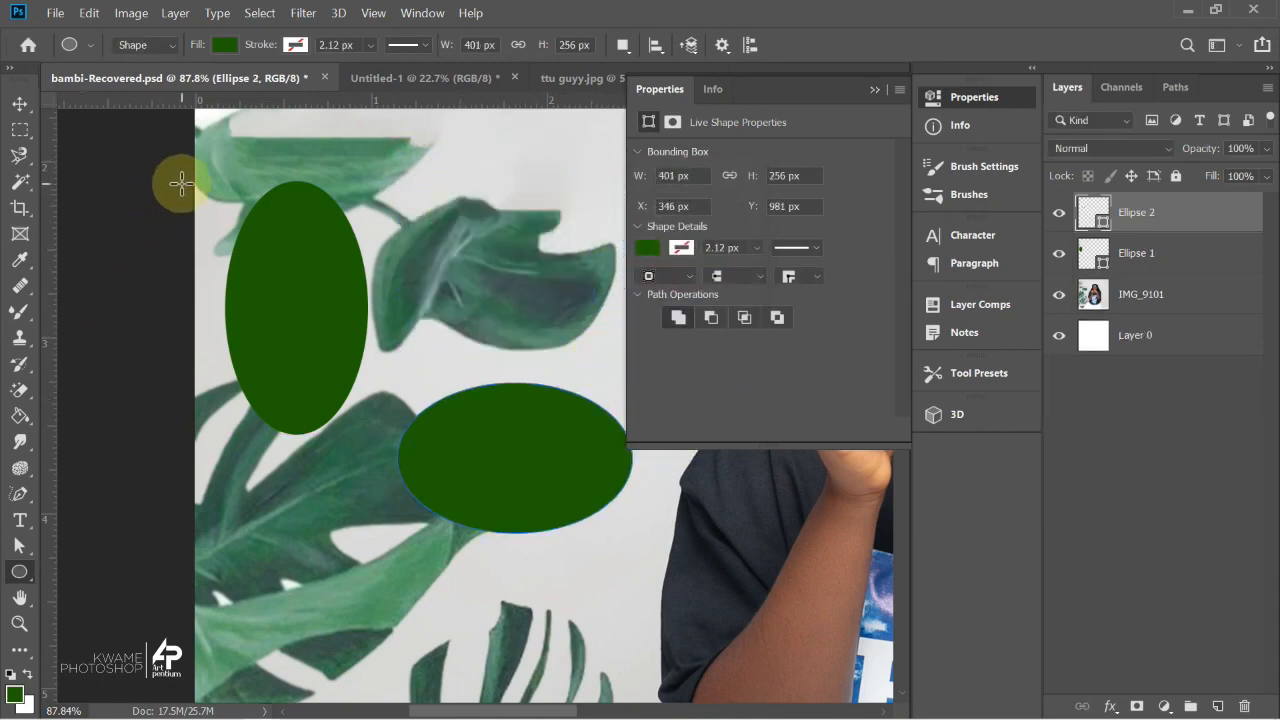
key("ctrl+z")
key("ctrl+z")
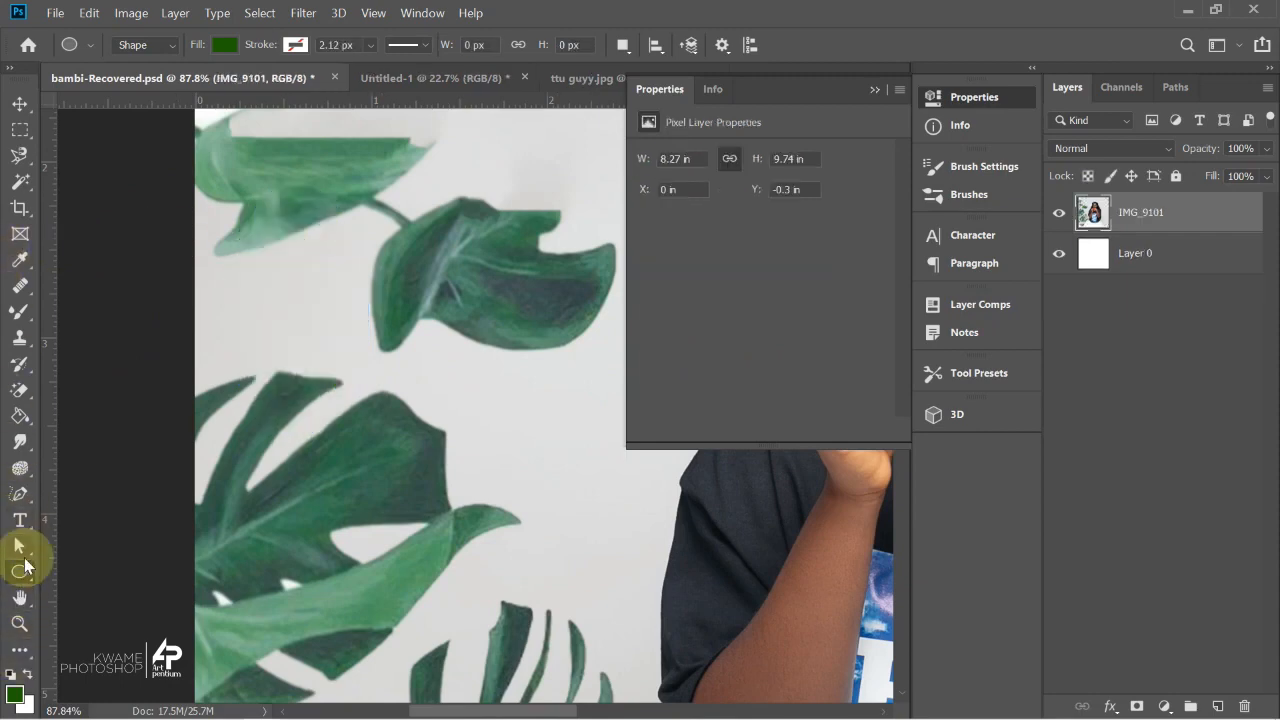
Draw three large green ellipses over the leaves, the first about 350 × 409 px, and a small circle of about 104 px.
left_click_drag(221, 217, 428, 456)
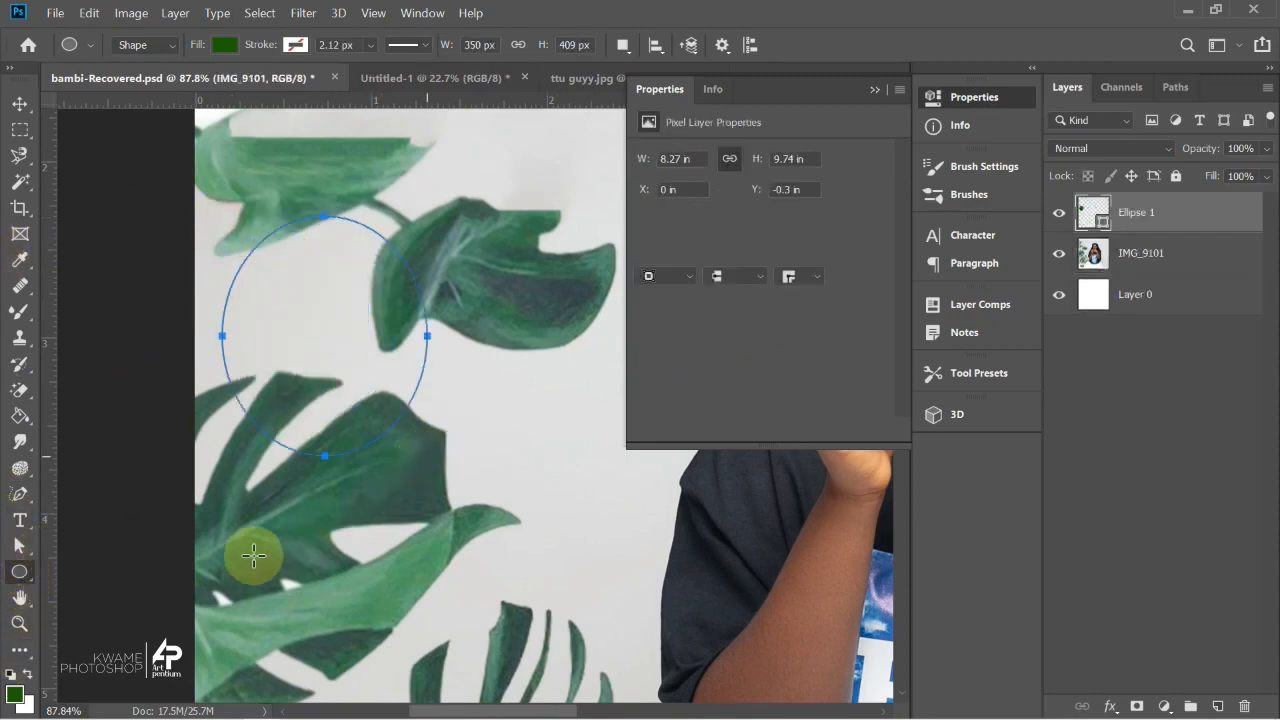
left_click_drag(252, 553, 515, 700)
mouse_move(486, 403)
left_mouse_down()
mouse_move(543, 457)
mouse_move(666, 628)
left_mouse_up()
mouse_move(415, 155)
left_mouse_down()
mouse_move(514, 225)
mouse_move(580, 297)
mouse_move(650, 328)
mouse_move(572, 290)
mouse_move(626, 333)
mouse_move(522, 219)
left_mouse_up()
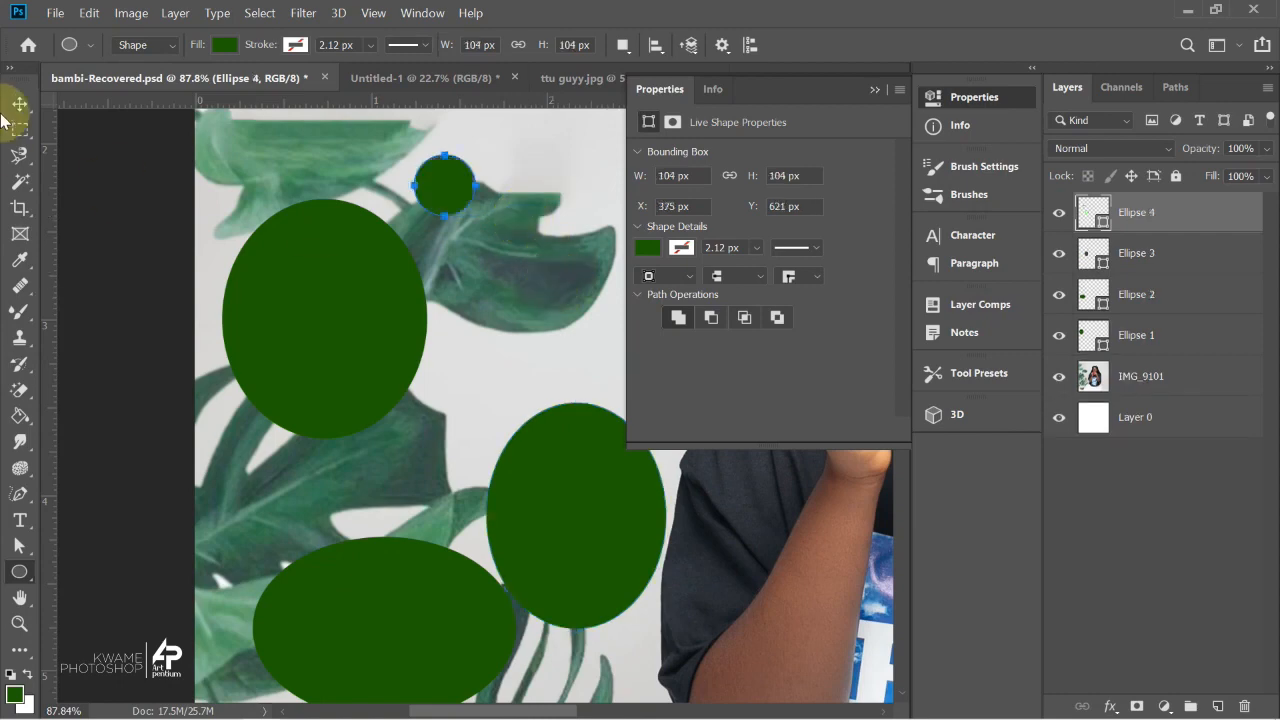
Undo the four green ellipses drawn over the leaves.
key("ctrl+z")
key("ctrl+z")
key("ctrl+z")
key("ctrl+z")
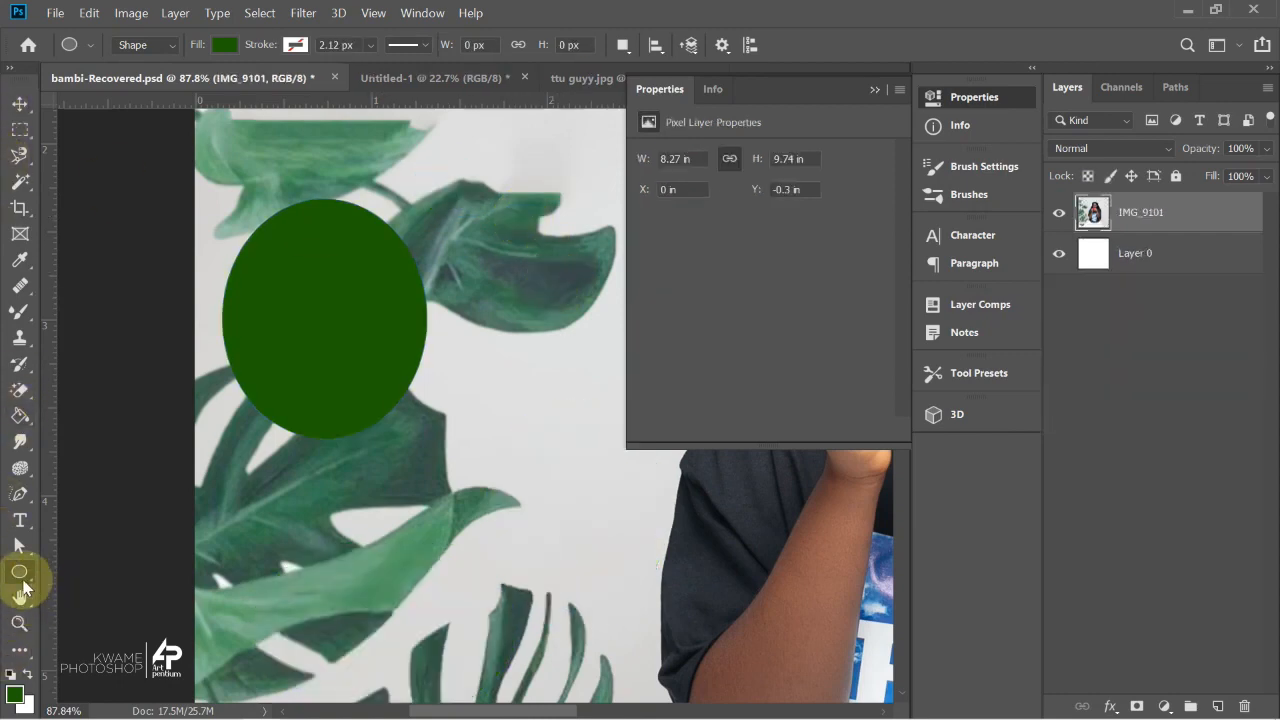
Draw four five-sided green polygons of different sizes across the portrait with the Polygon tool.
right_click(20, 578)
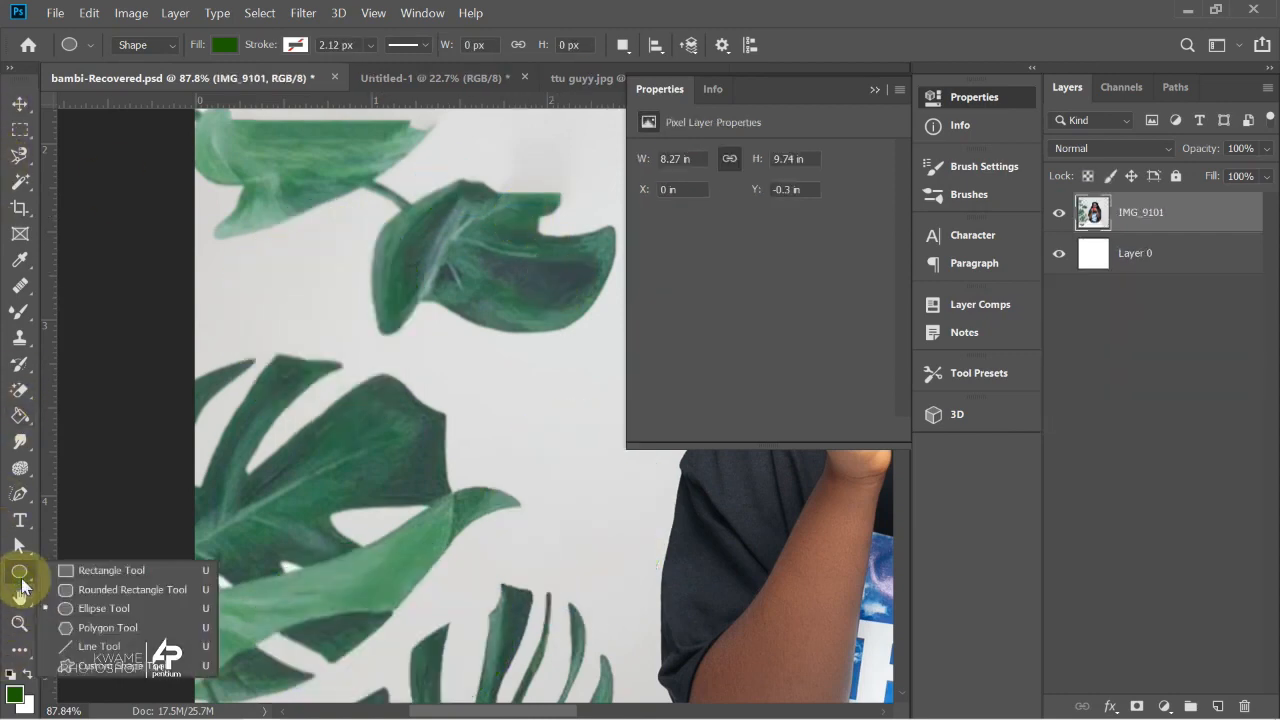
left_click(100, 627)
mouse_move(194, 271)
left_mouse_down()
mouse_move(531, 540)
mouse_move(314, 366)
mouse_move(229, 366)
mouse_move(183, 331)
mouse_move(441, 334)
mouse_move(388, 337)
left_mouse_up()
left_click_drag(425, 440, 572, 624)
left_click_drag(684, 589, 746, 660)
mouse_move(803, 548)
left_mouse_down()
mouse_move(857, 655)
mouse_move(857, 623)
left_mouse_up()
Undo the four polygons just drawn across the portrait.
key("ctrl+z")
key("ctrl+z")
key("ctrl+z")
key("ctrl+z")
Draw three green pentagons over the leaves, the first about 590 × 611 px and the second about 238 × 246 px.
left_click_drag(297, 249, 429, 457)
left_click_drag(408, 545, 468, 590)
left_click_drag(514, 480, 609, 543)
Undo the three pentagons so the leaves are clear of shapes.
key("ctrl+z")
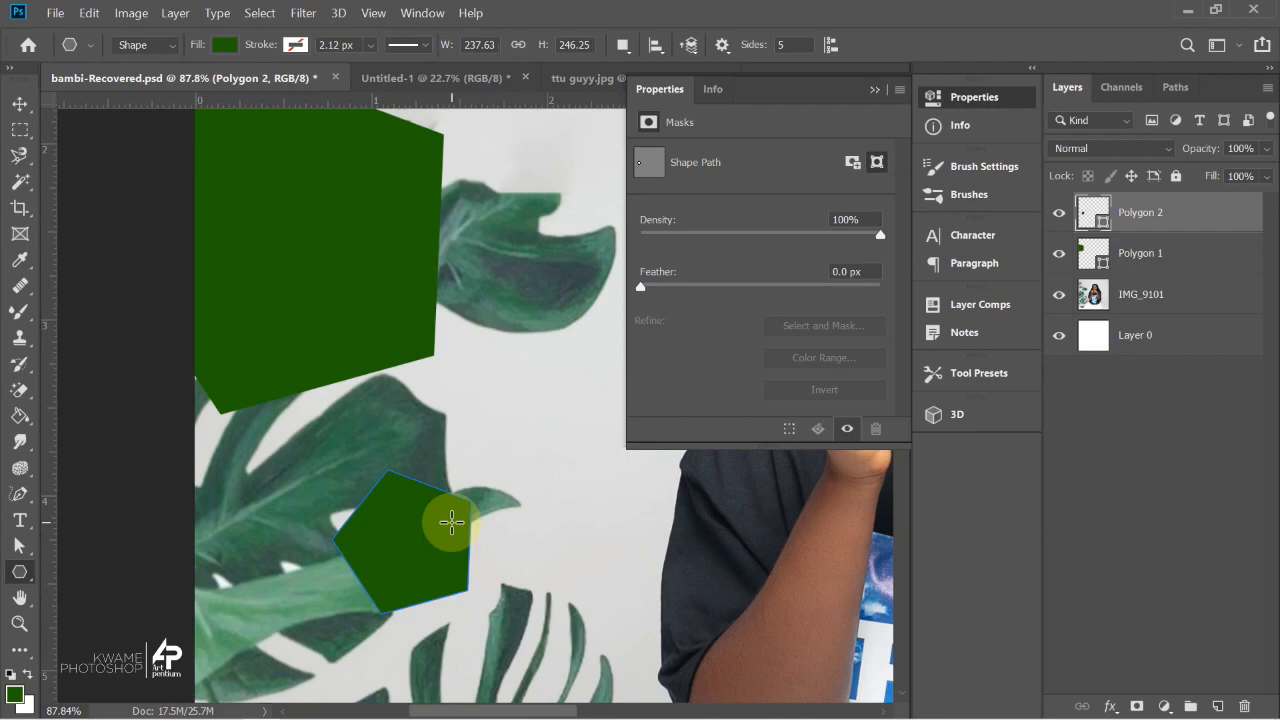
key("ctrl+z")
key("ctrl+z")
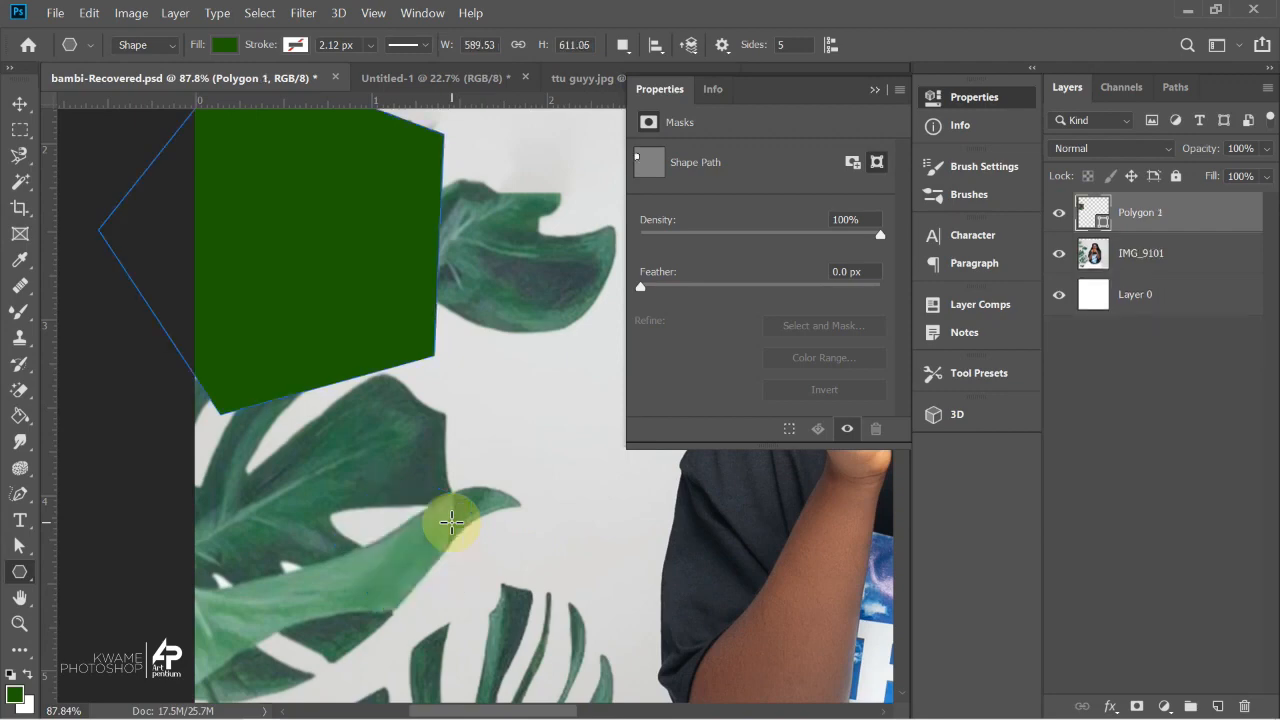
Draw four diagonal lines and one vertical line, each 1 px thick, over the leaves with the Line tool.
right_click(18, 575)
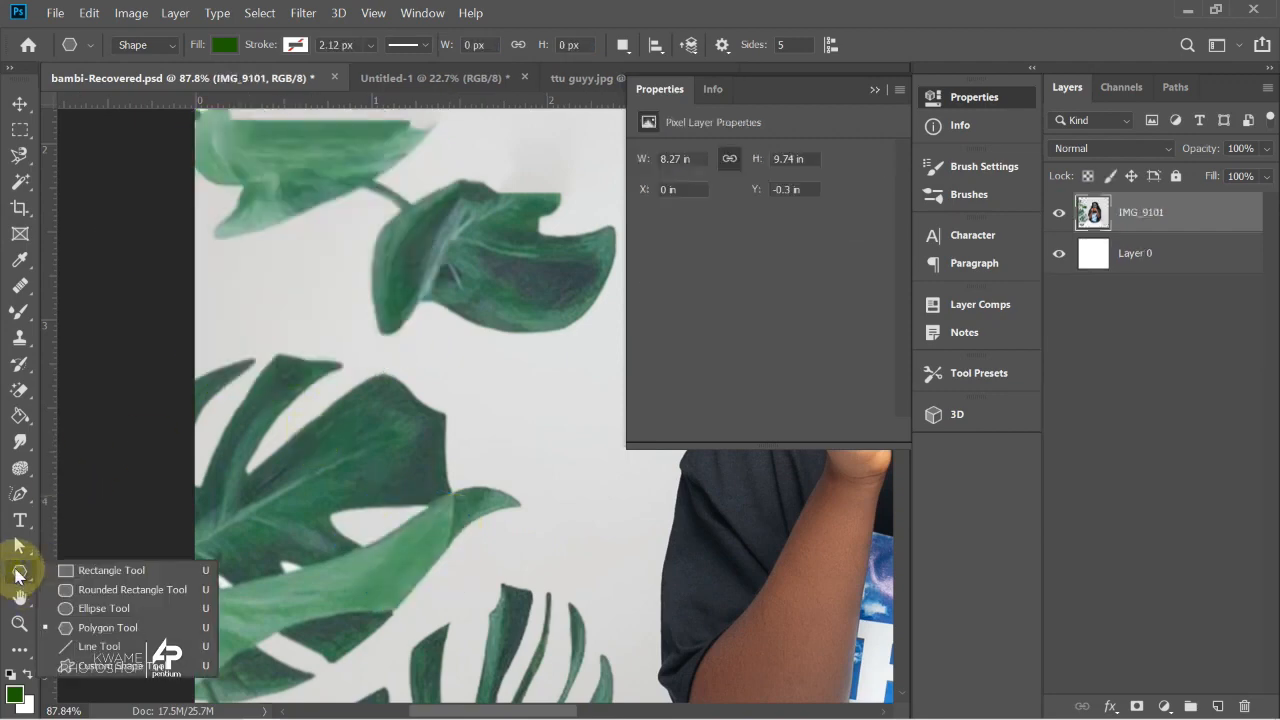
left_click(150, 645)
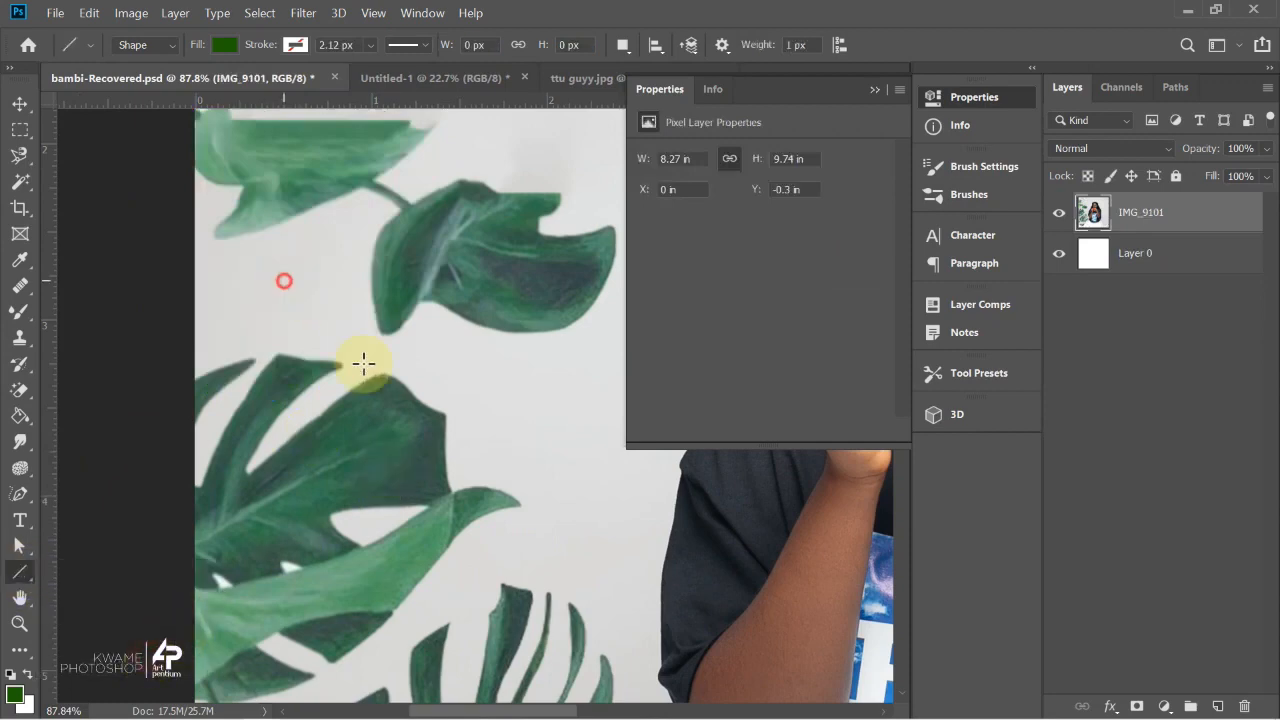
left_click_drag(284, 281, 612, 608)
mouse_move(234, 396)
left_mouse_down()
mouse_move(408, 606)
mouse_move(493, 679)
left_mouse_up()
left_click_drag(306, 453, 495, 678)
left_click_drag(341, 438, 498, 229)
left_click_drag(457, 478, 457, 161)
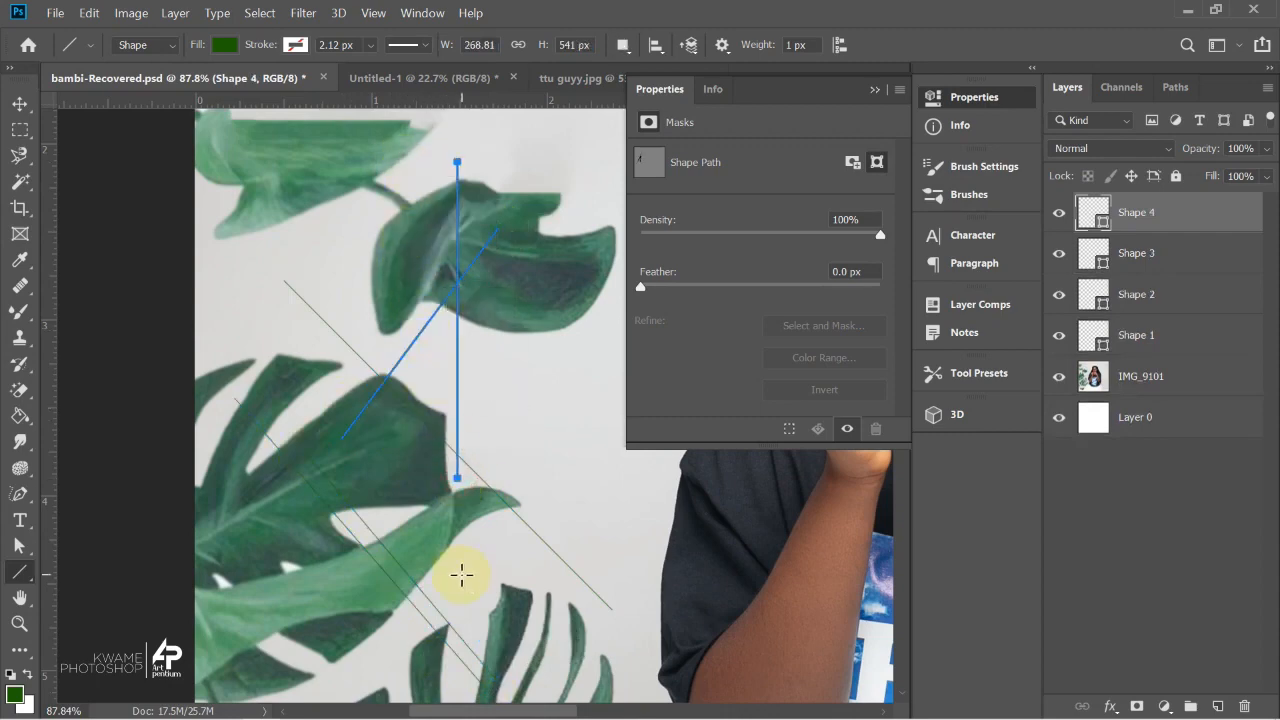
key("Delete")
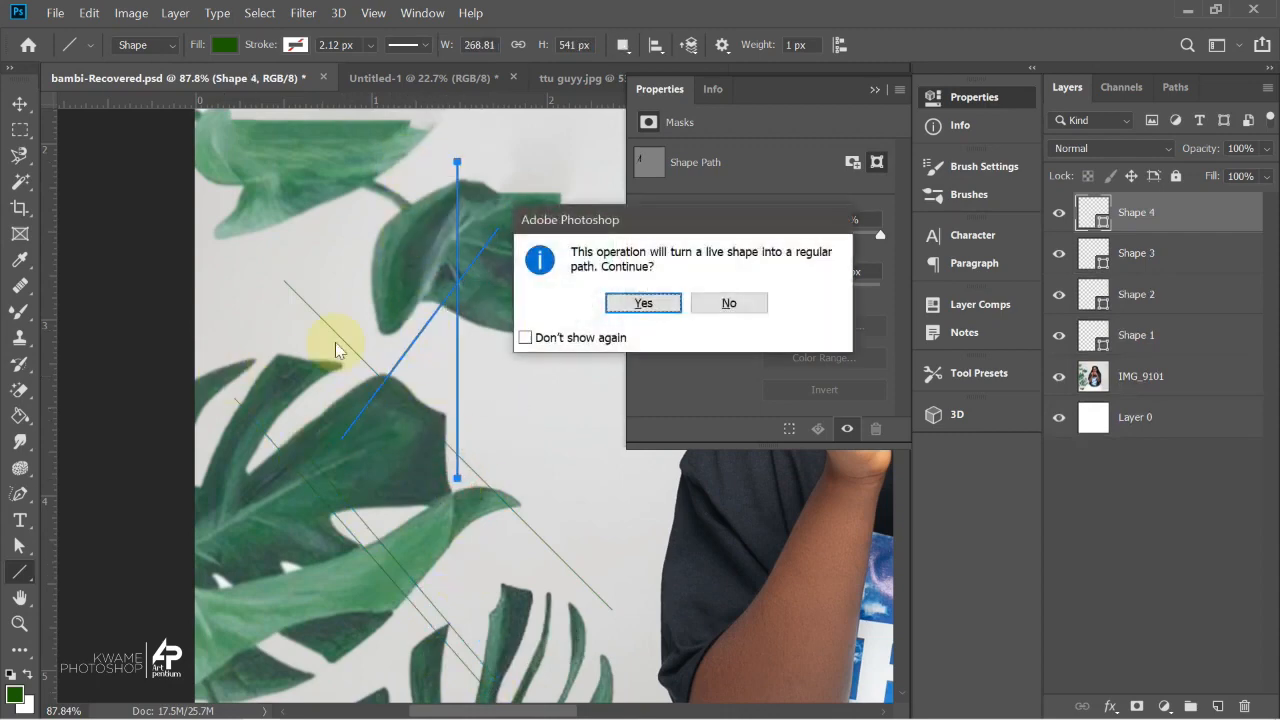
left_click(751, 307)
key("Delete")
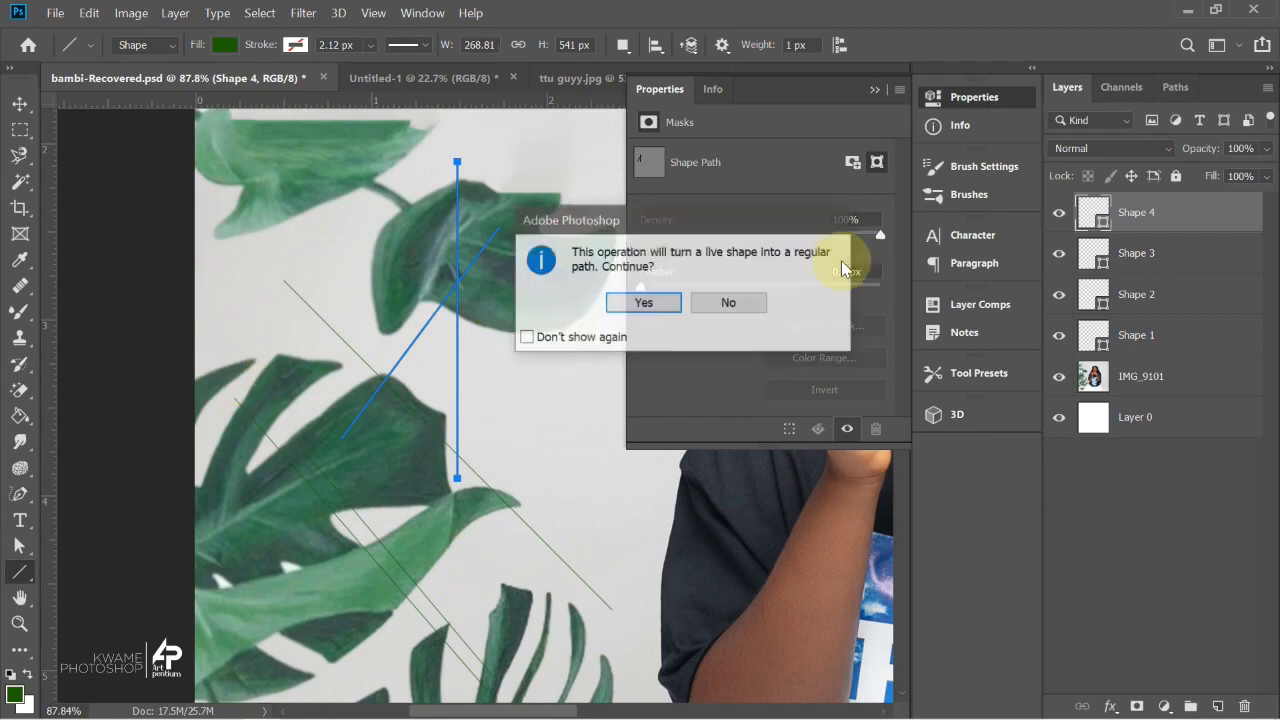
left_click(723, 303)
key("Delete")
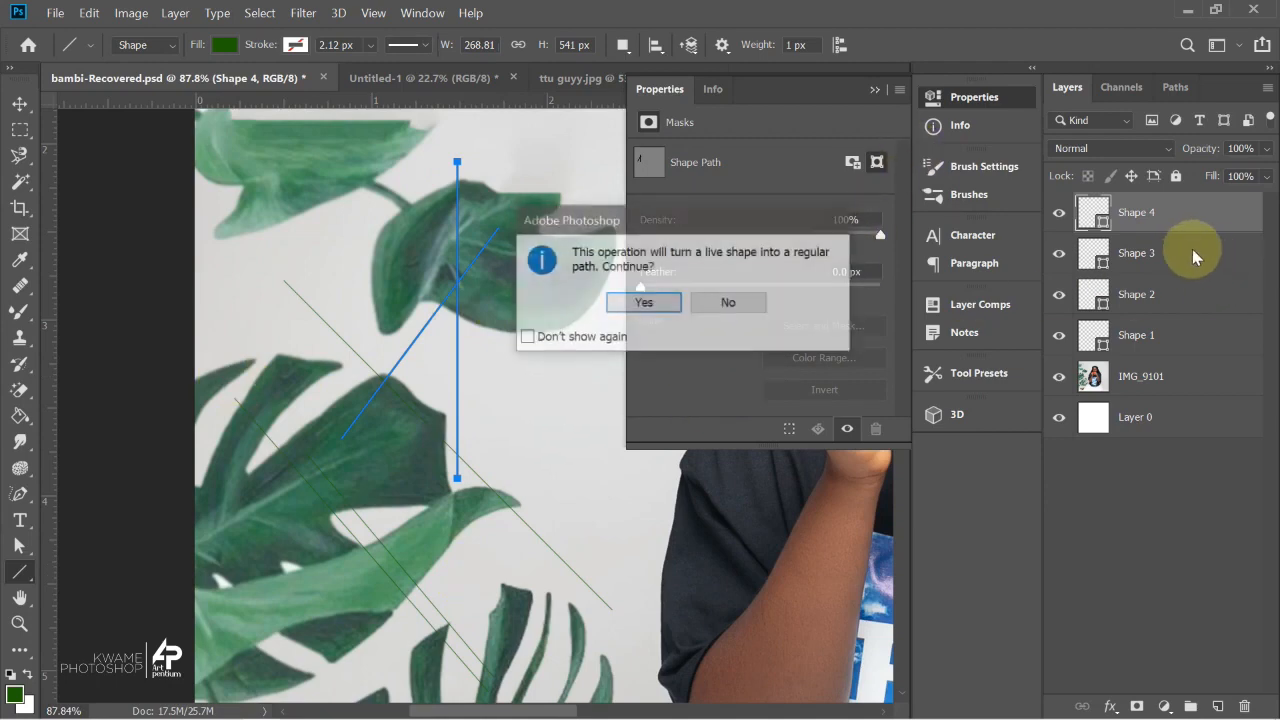
left_click(737, 303)
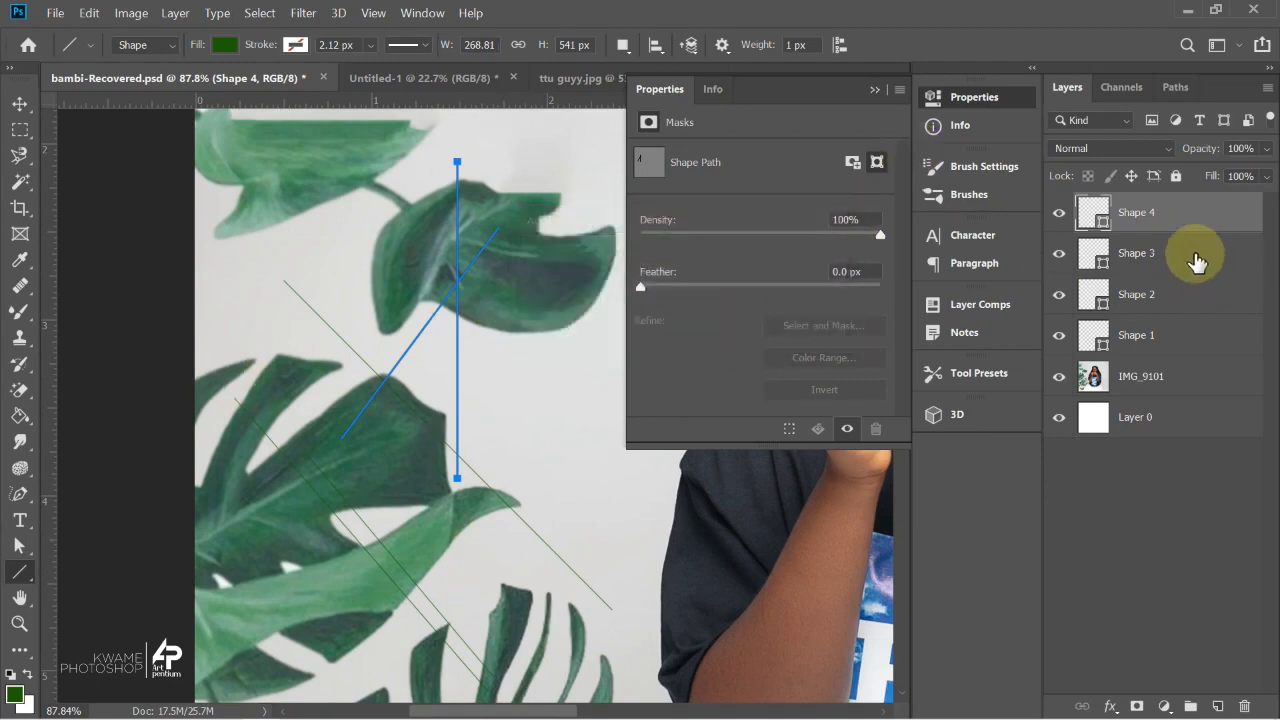
Delete the four line shape layers together.
left_click(1188, 292, "shift")
left_click_drag(1180, 335, 1244, 706)
Activate the Mixer Brush and set its hardness to 100%.
key("b")
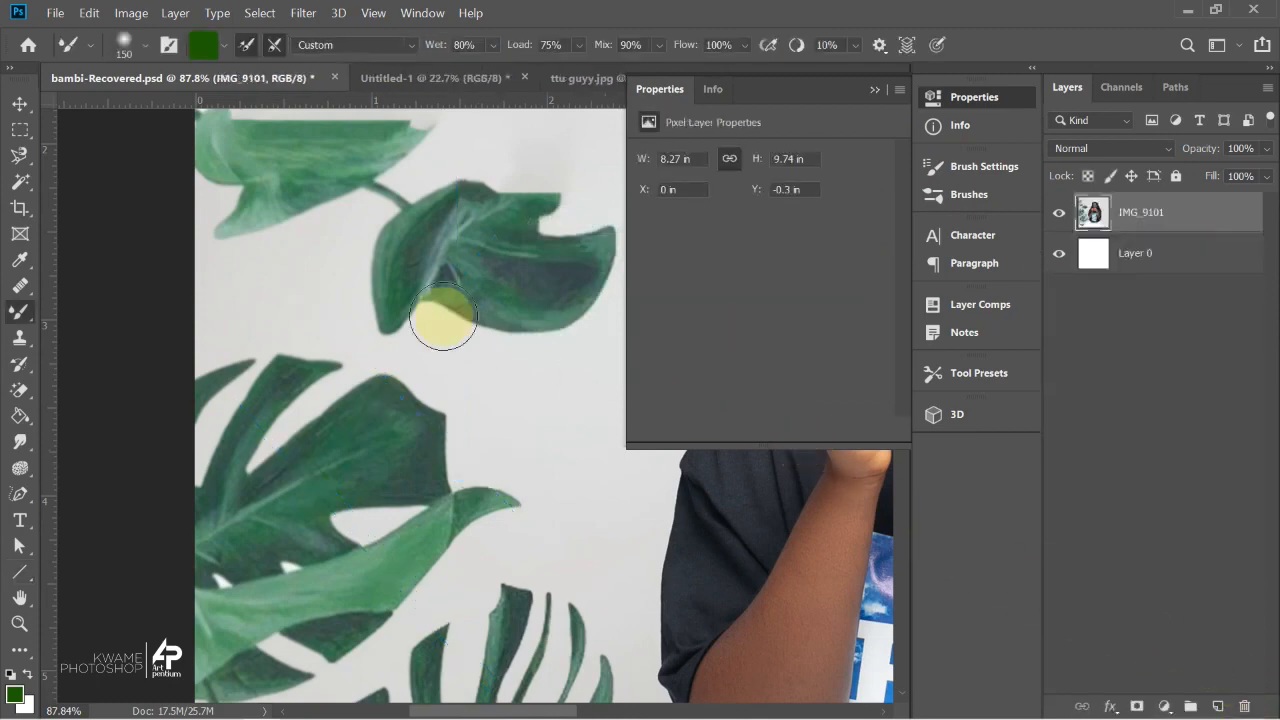
left_click(145, 46)
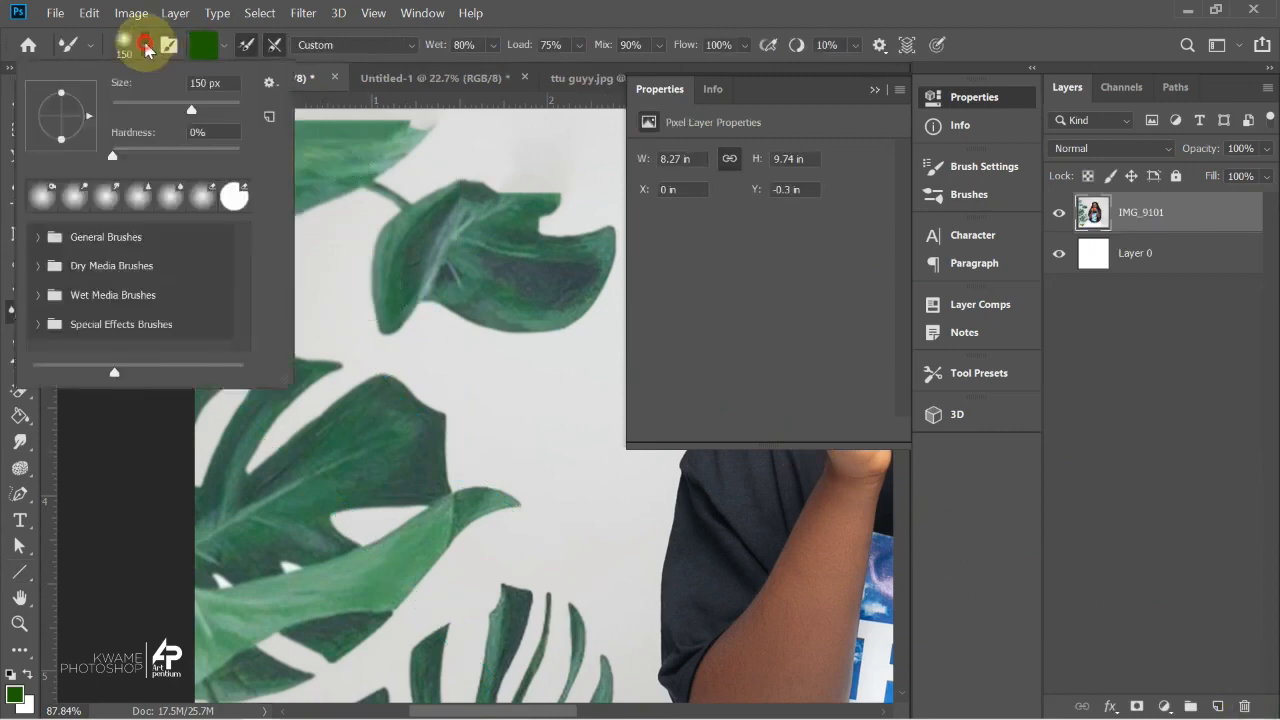
left_click_drag(118, 134, 343, 206)
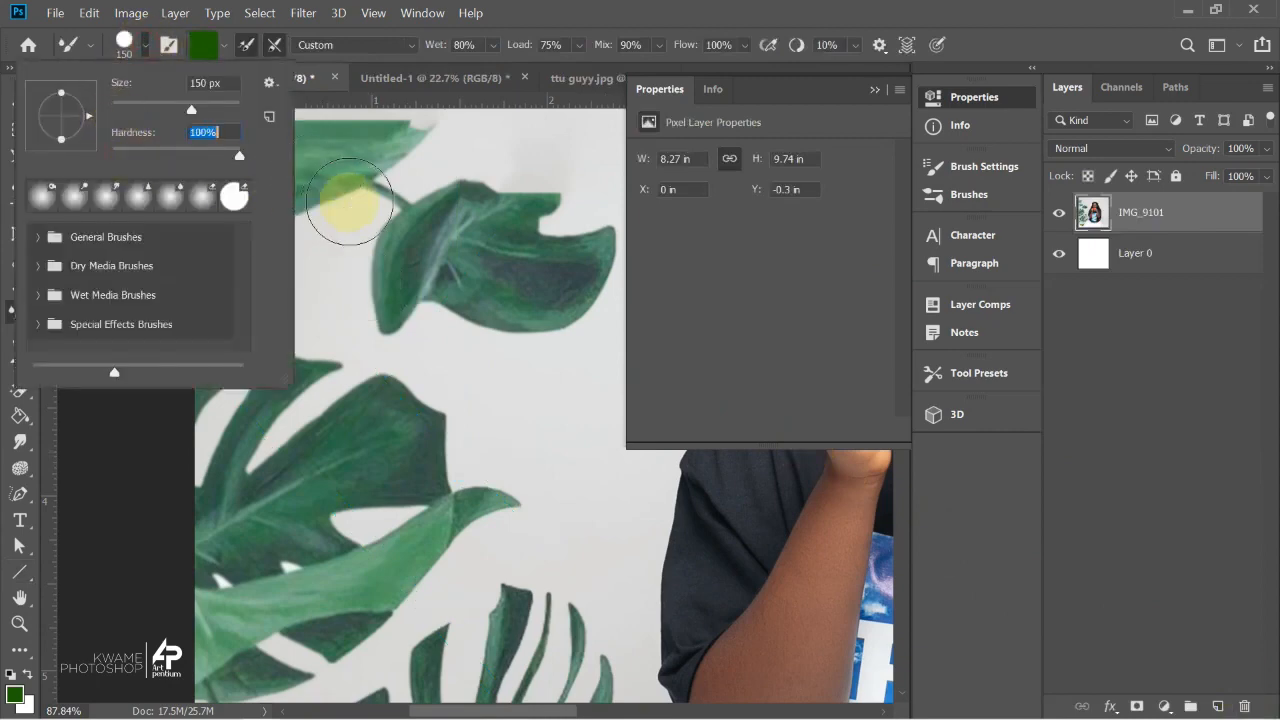
left_click(598, 14)
Resize the Mixer Brush to 45 px, try a vertical stroke down the leaves and undo it.
key("bracketright")
key("bracketright")
key("bracketright")
key("bracketright")
key("bracketright")
key("bracketright")
key("bracketright")
key("bracketright")
key("bracketleft")
key("bracketleft")
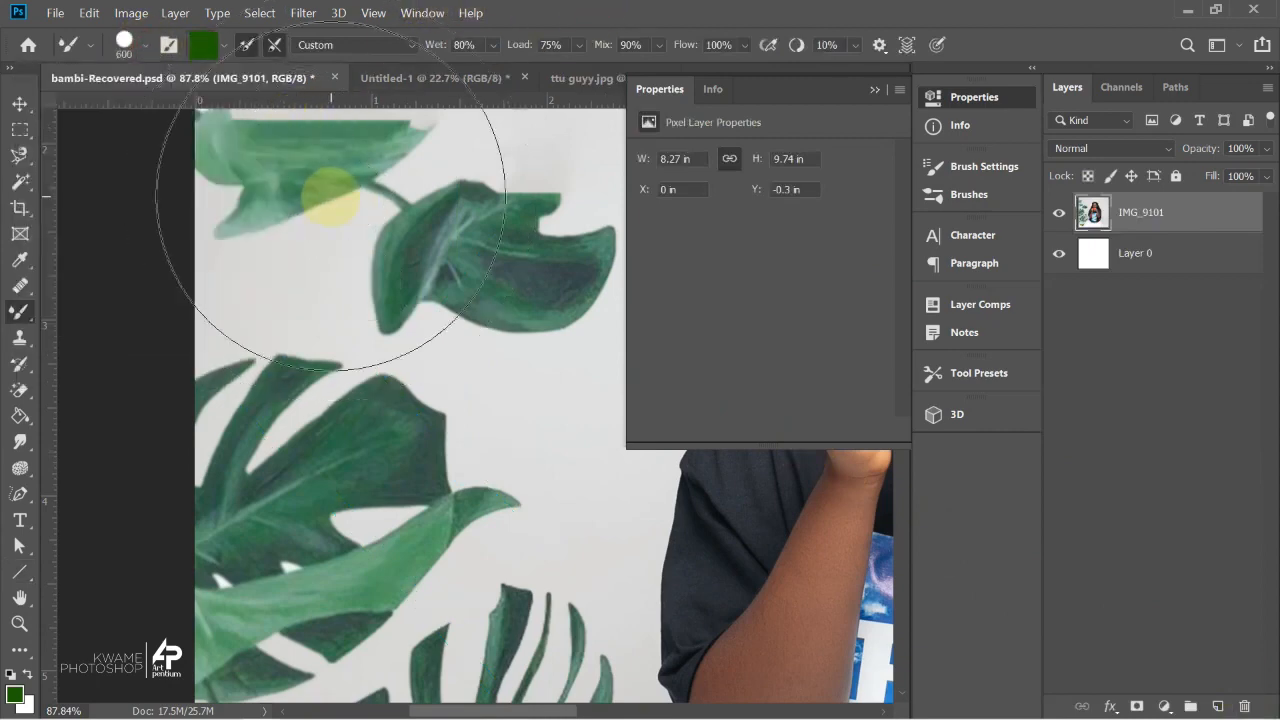
key("bracketleft")
key("bracketleft")
key("bracketleft")
key("bracketleft")
key("bracketleft")
key("bracketleft")
key("bracketleft")
left_click_drag(315, 176, 336, 517)
key("ctrl+z")
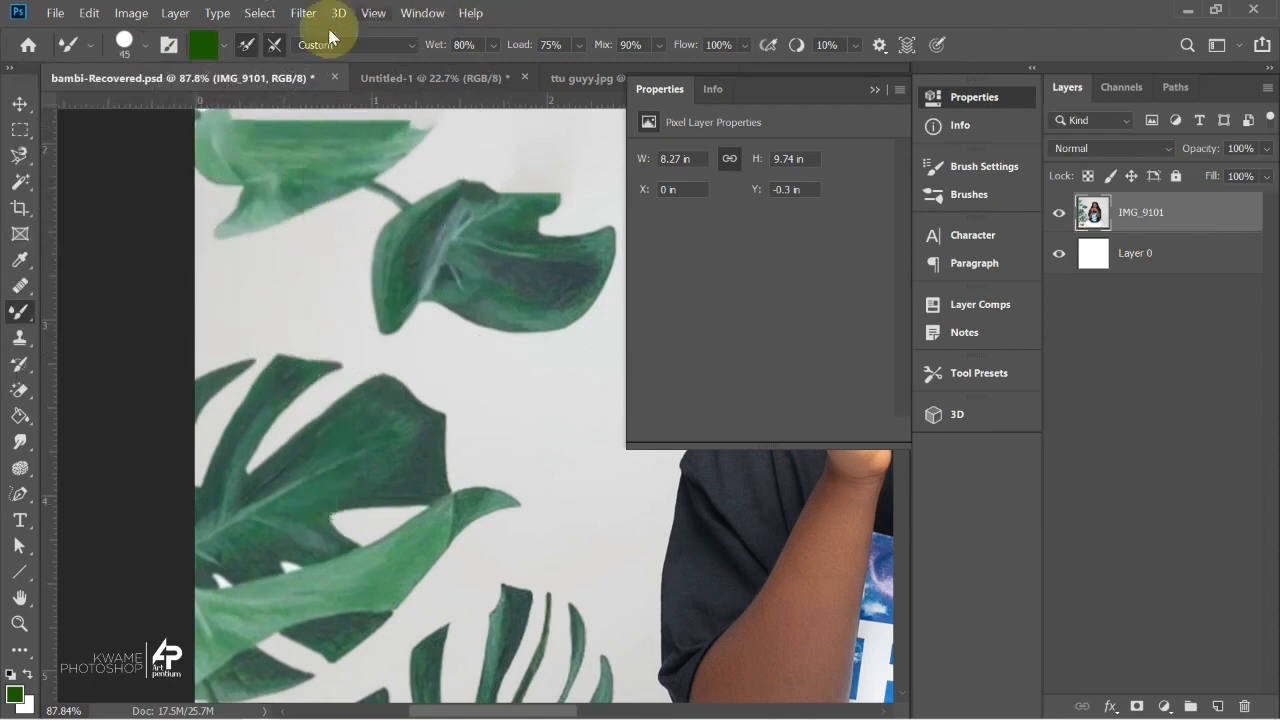
Switch to the regular Brush tool with a 60 px tip and 100% hardness.
right_click(18, 316)
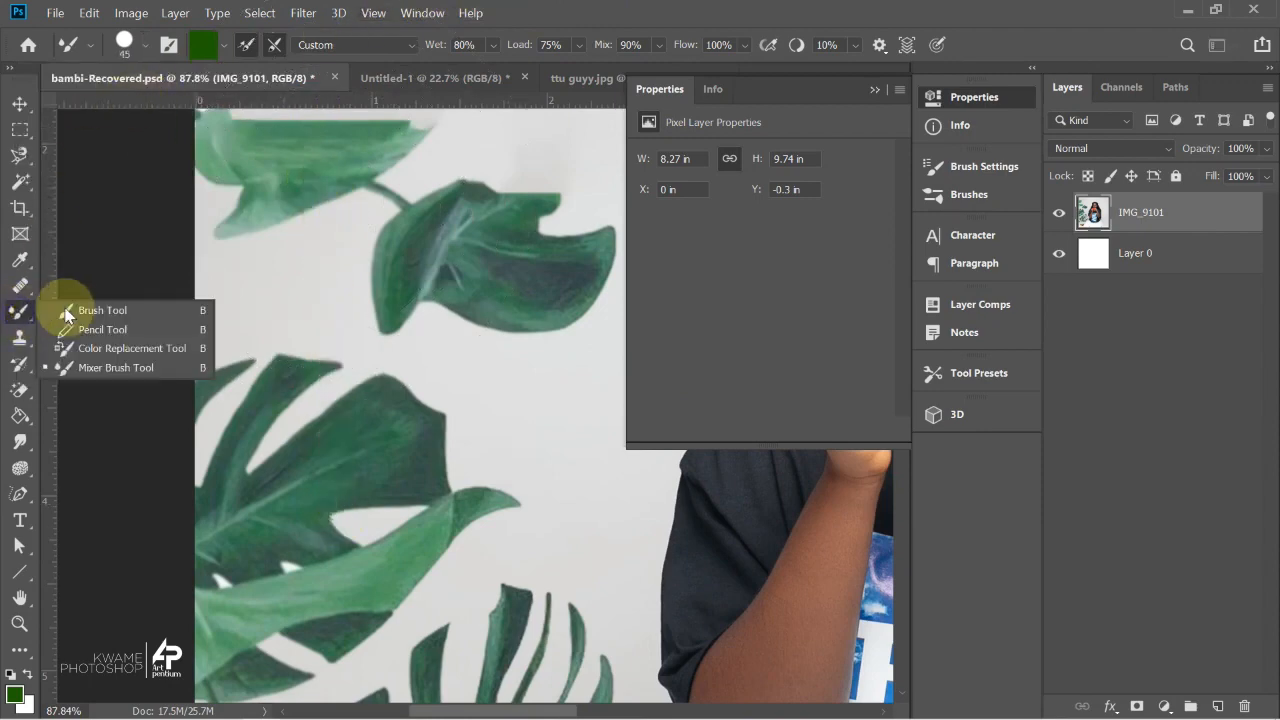
left_click(100, 310)
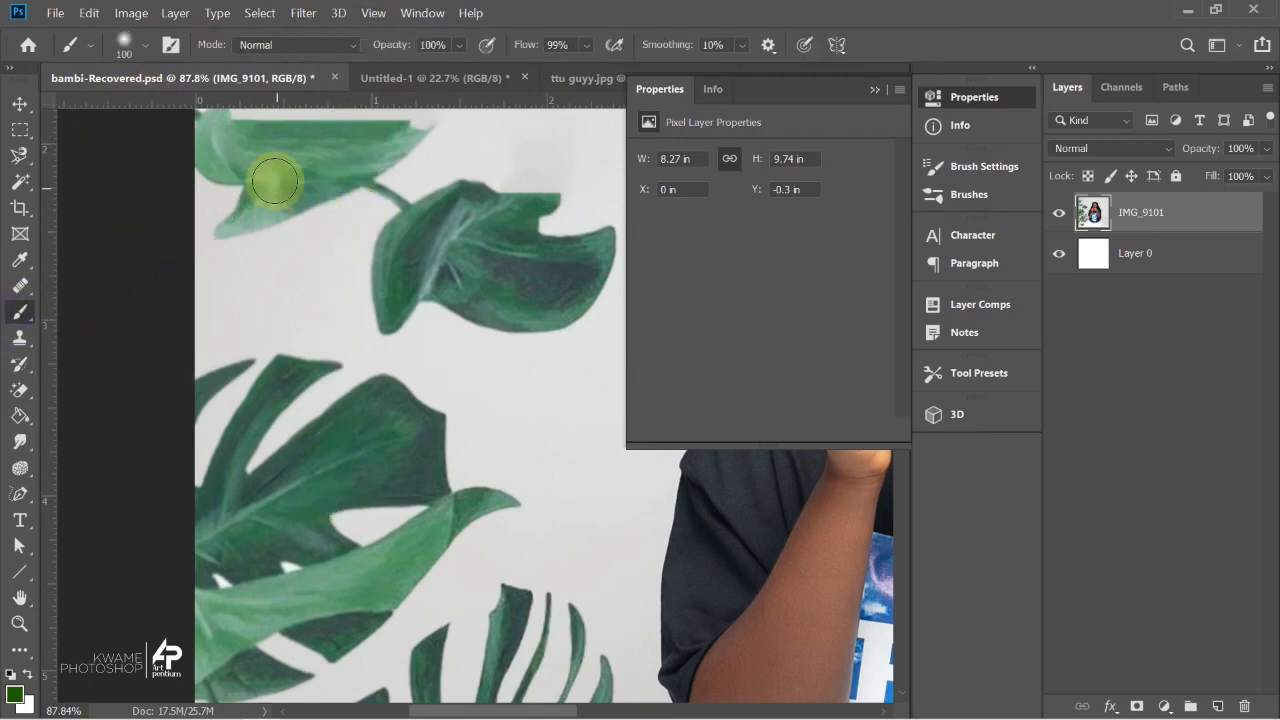
left_click(145, 44)
left_click_drag(120, 155, 238, 155)
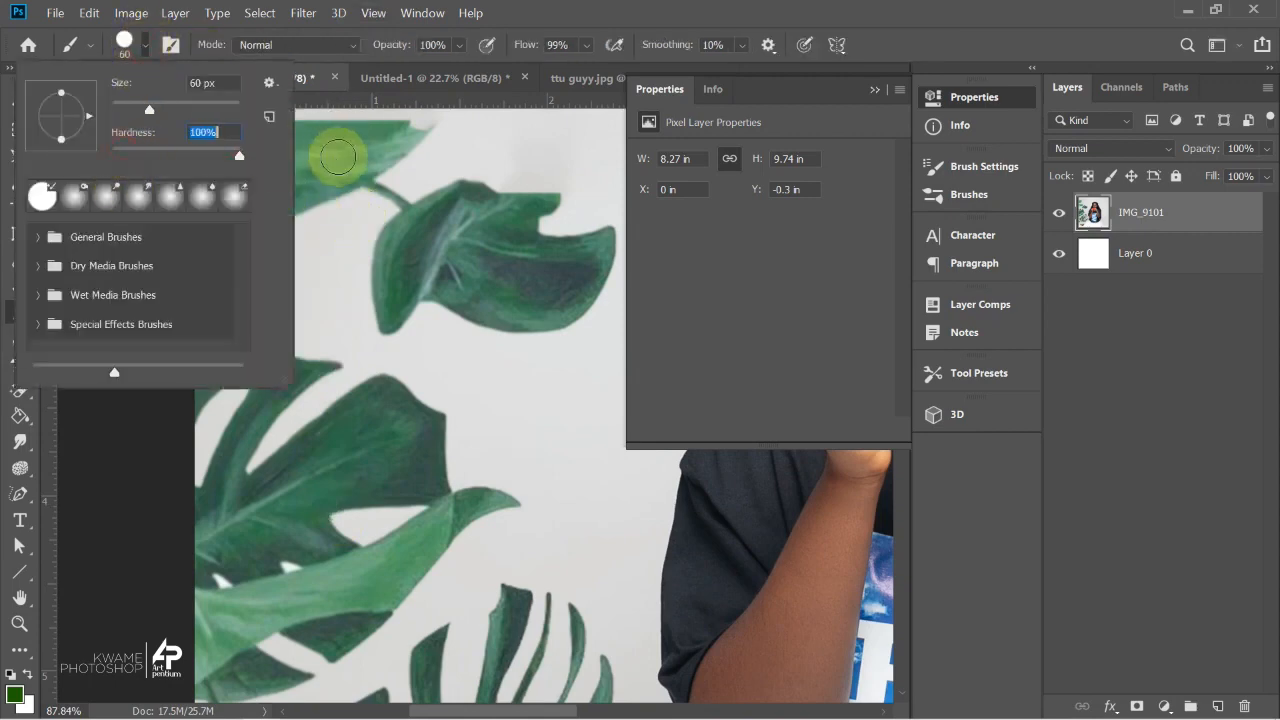
Paint three long green strokes over the leaves, two vertical and one slanted, as straight brush lines.
left_click(337, 145)
left_click(337, 563, "shift")
left_click(398, 160)
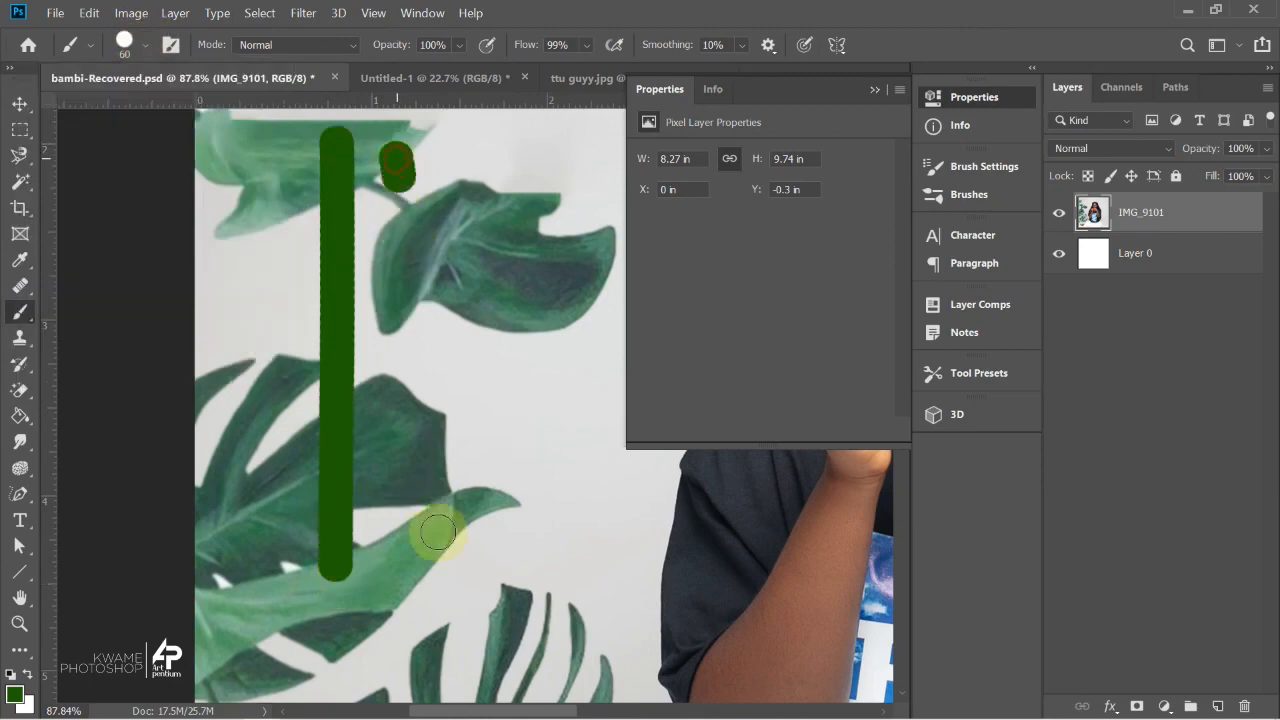
left_click(443, 575, "shift")
left_click(234, 150)
left_click(241, 458, "shift")
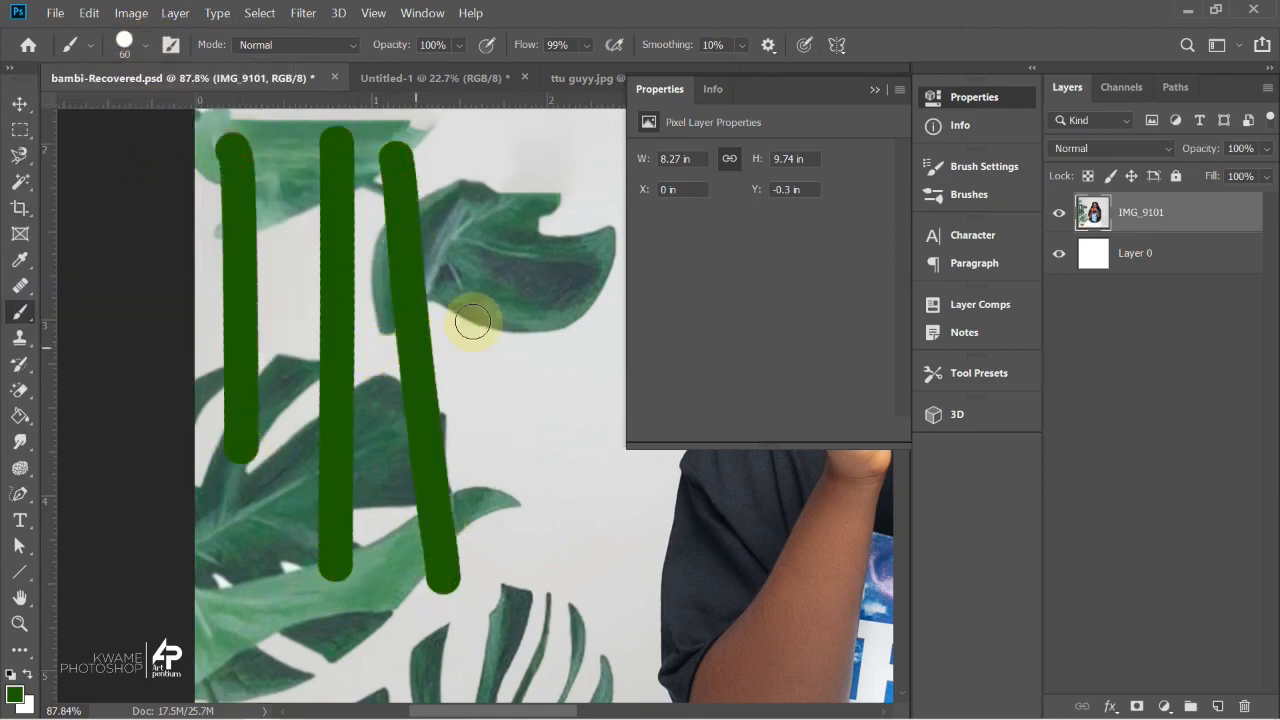
Switch to the Untitled-1 document and paint three long green strokes down the blank page.
scroll(494, 346, "down", 3)
scroll(356, 366, "up", 2)
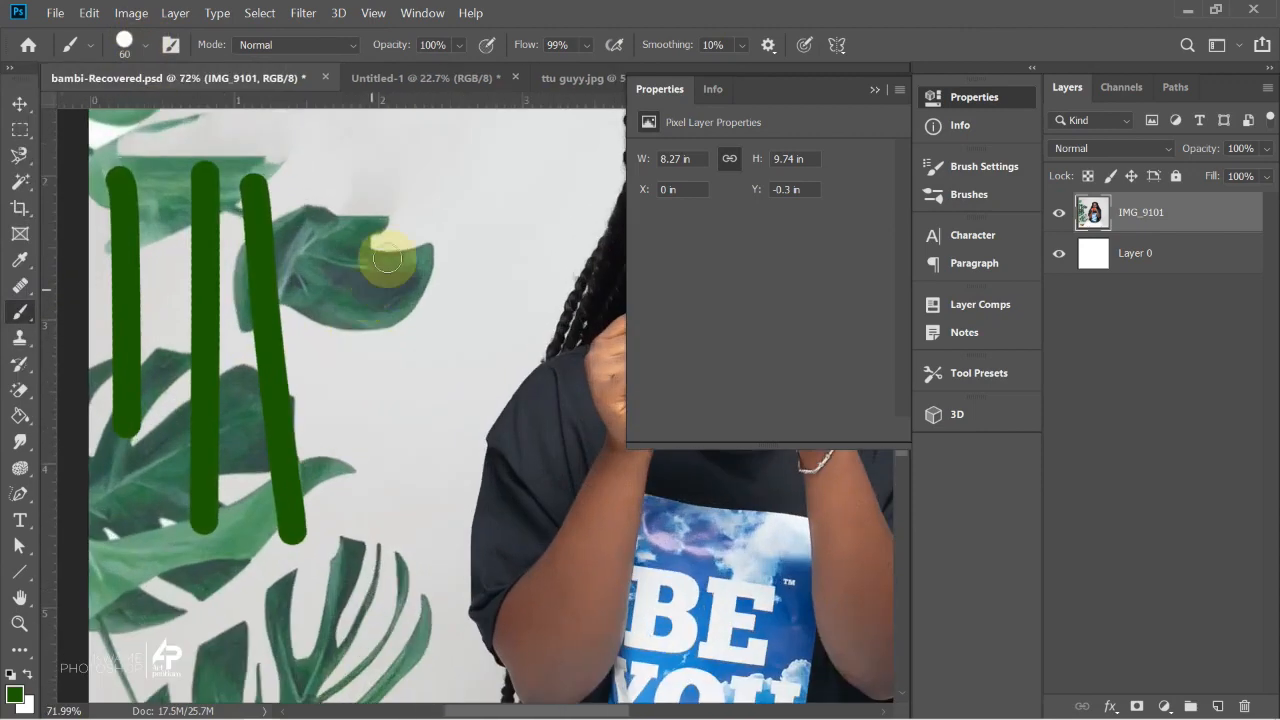
left_click(375, 78)
left_click_drag(344, 189, 354, 492)
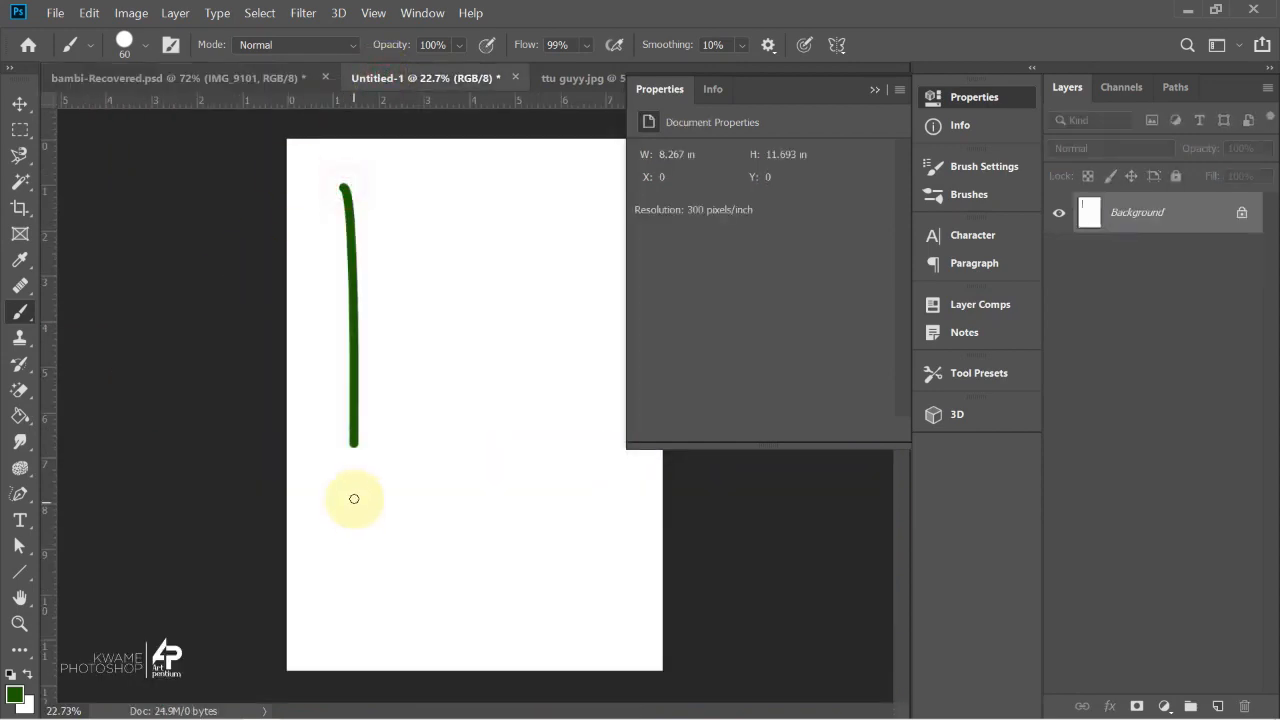
left_click_drag(392, 178, 458, 530)
left_click_drag(308, 349, 302, 598)
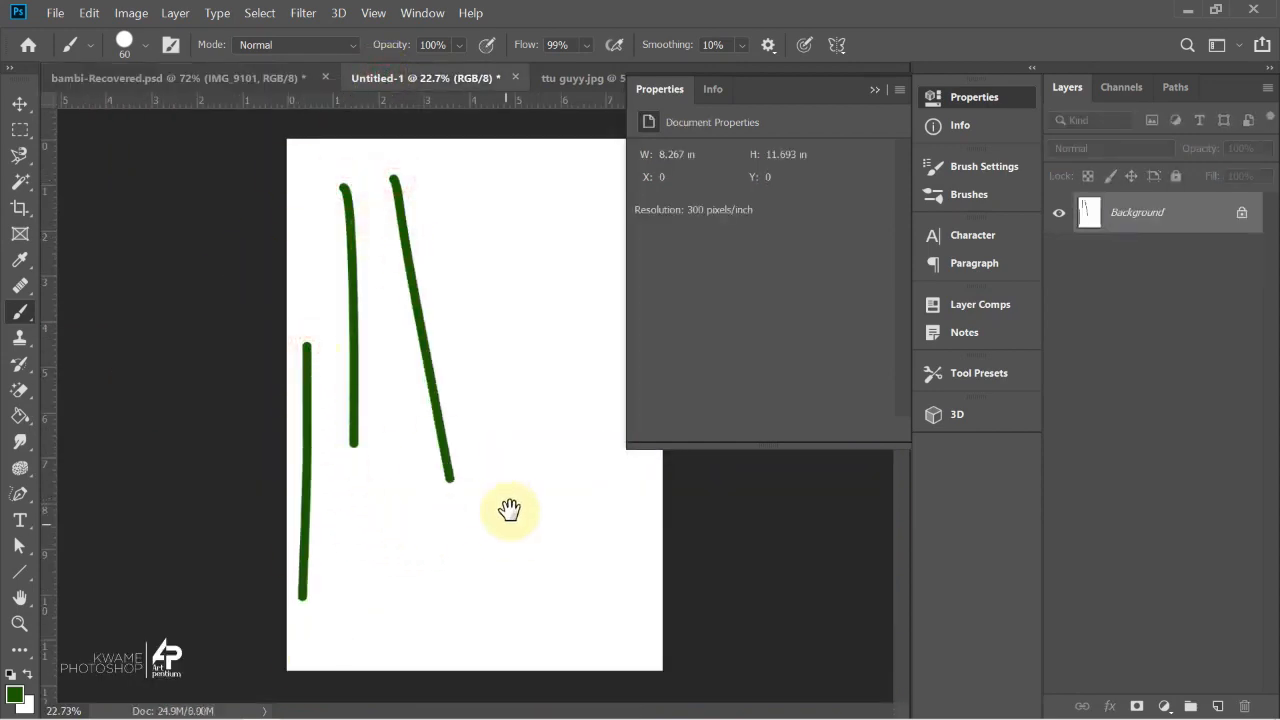
Extend the last stroke into a connected zigzag of straight brush segments across the page.
scroll(486, 383, "up", 3)
left_click_drag(506, 369, 429, 311)
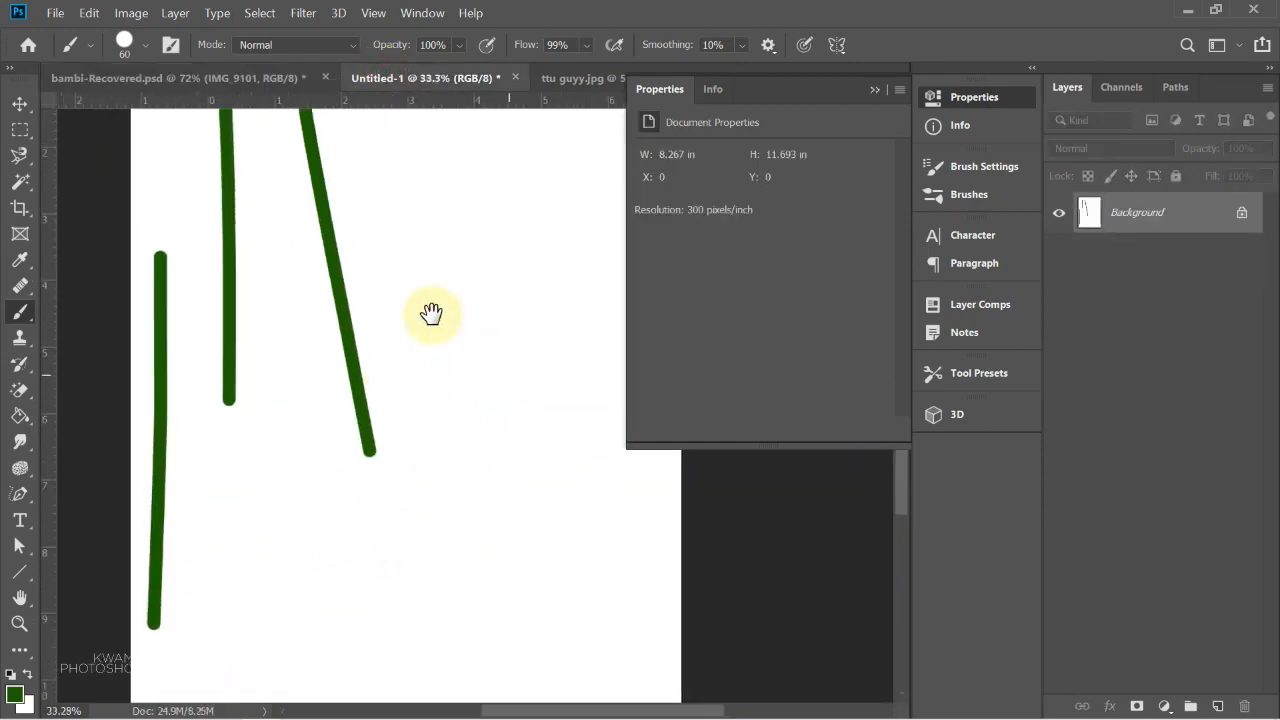
left_click(483, 157, "shift")
left_click(483, 545, "shift")
left_click_drag(543, 194, 562, 345)
left_click(576, 513, "shift")
left_click(578, 540, "shift")
left_click(520, 618, "shift")
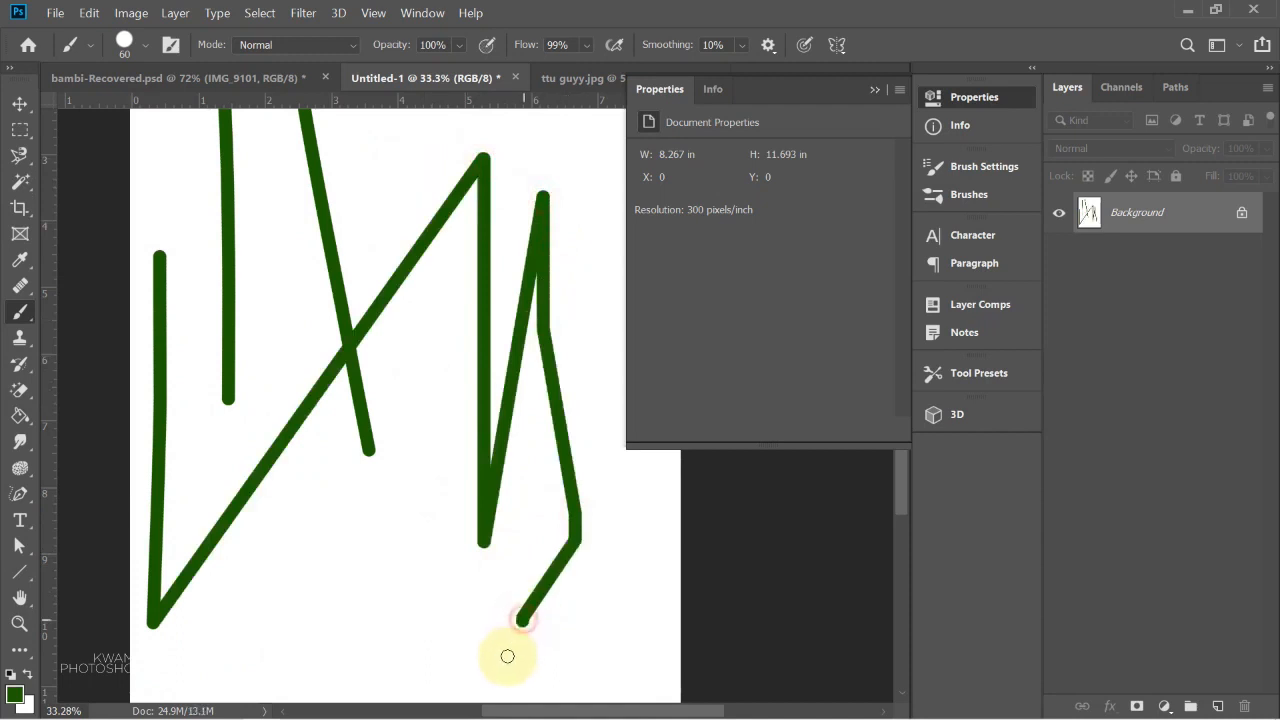
left_click(520, 648, "shift")
Paint a second chain of connected straight brush segments in the lower middle of the page.
left_click(333, 477)
mouse_move(333, 477)
left_mouse_down()
mouse_move(337, 582)
mouse_move(279, 571)
mouse_move(277, 688)
left_mouse_up()
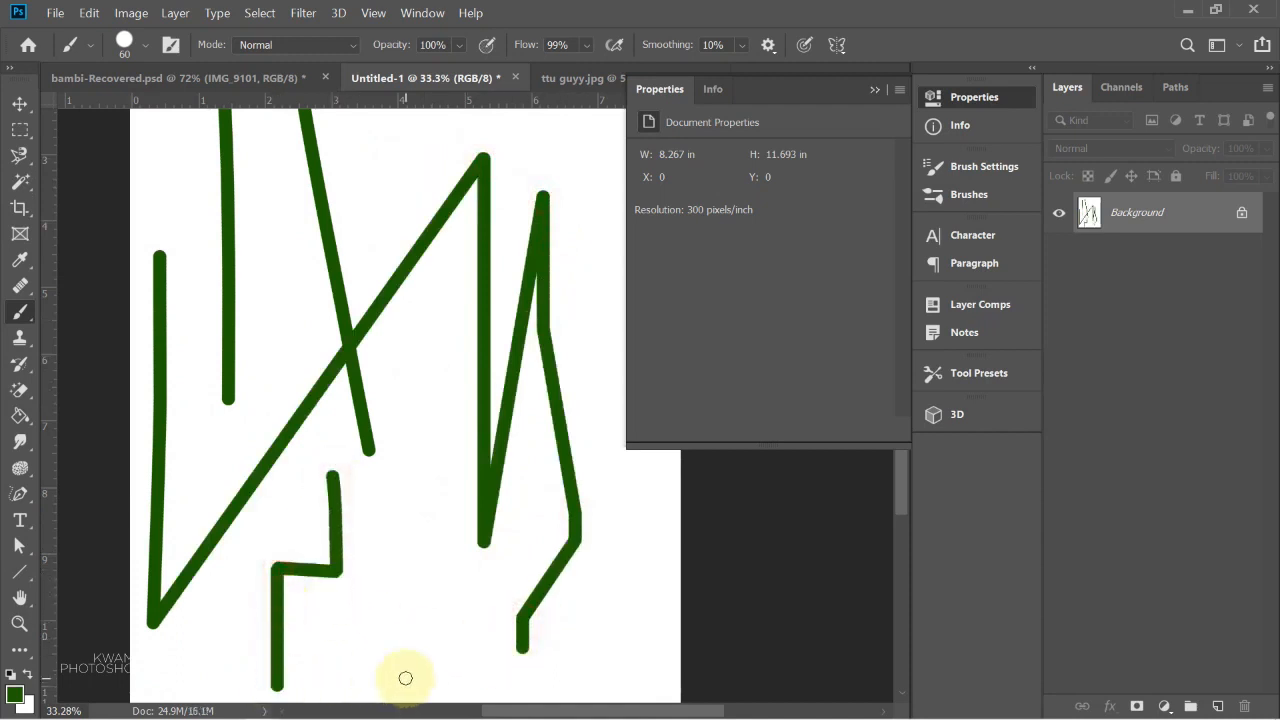
mouse_move(400, 650)
left_mouse_down()
mouse_move(400, 466)
mouse_move(423, 320)
mouse_move(429, 388)
left_mouse_up()
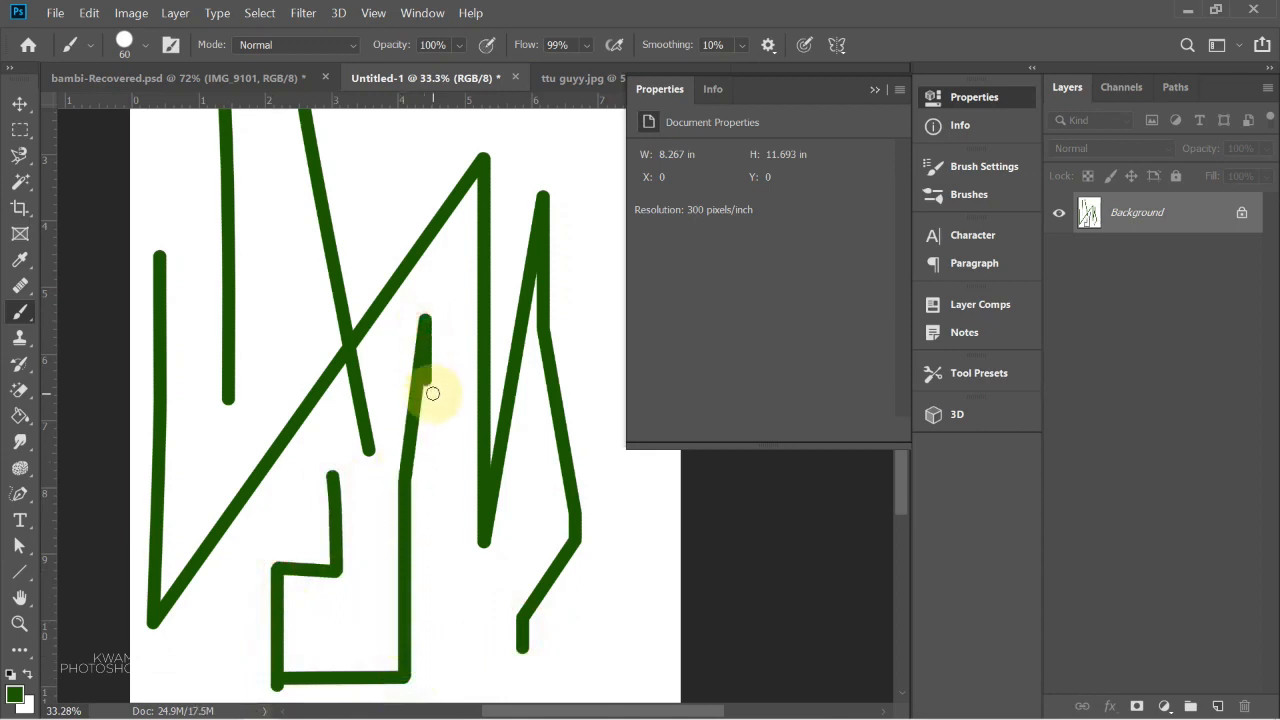
mouse_move(452, 578)
left_mouse_down()
mouse_move(455, 660)
mouse_move(509, 586)
mouse_move(514, 666)
left_mouse_up()
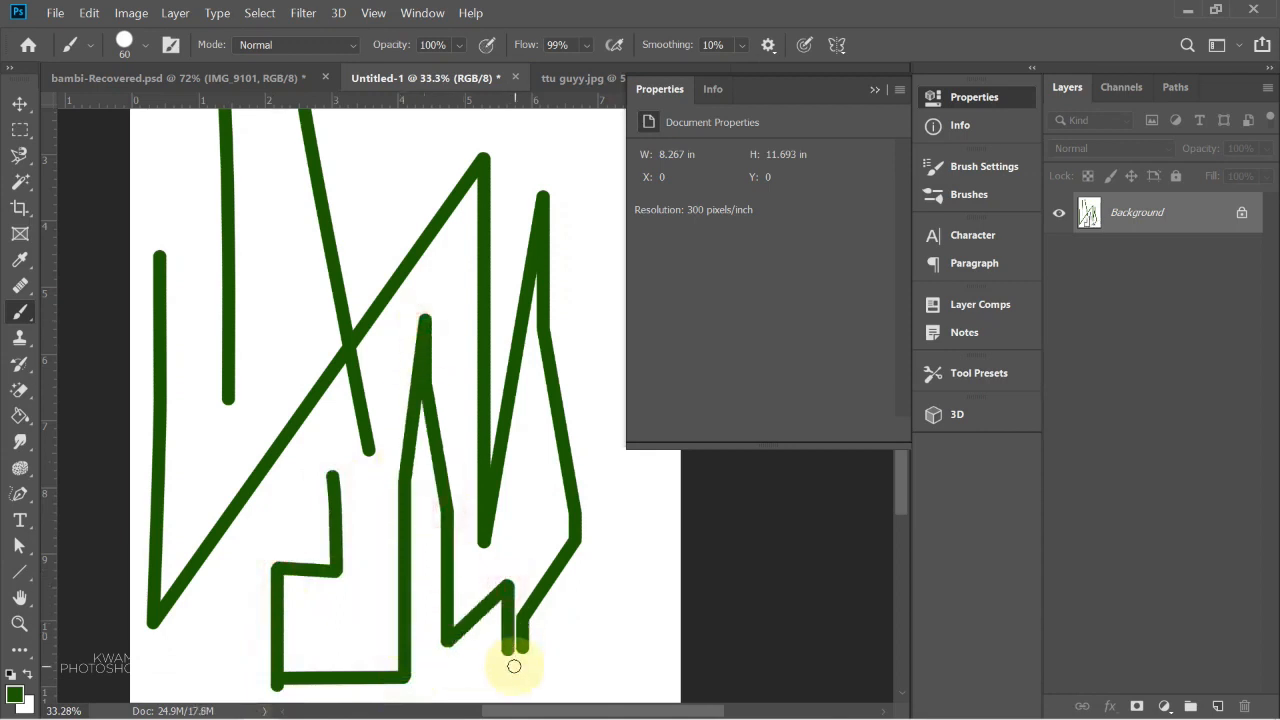
Undo all the green brush strokes in Untitled-1, leaving the page blank.
key("ctrl+z")
key("ctrl+z")
key("ctrl+z")
key("ctrl+z")
key("ctrl+z")
key("ctrl+z")
key("ctrl+z")
key("ctrl+z")
key("ctrl+z")
key("ctrl+z")
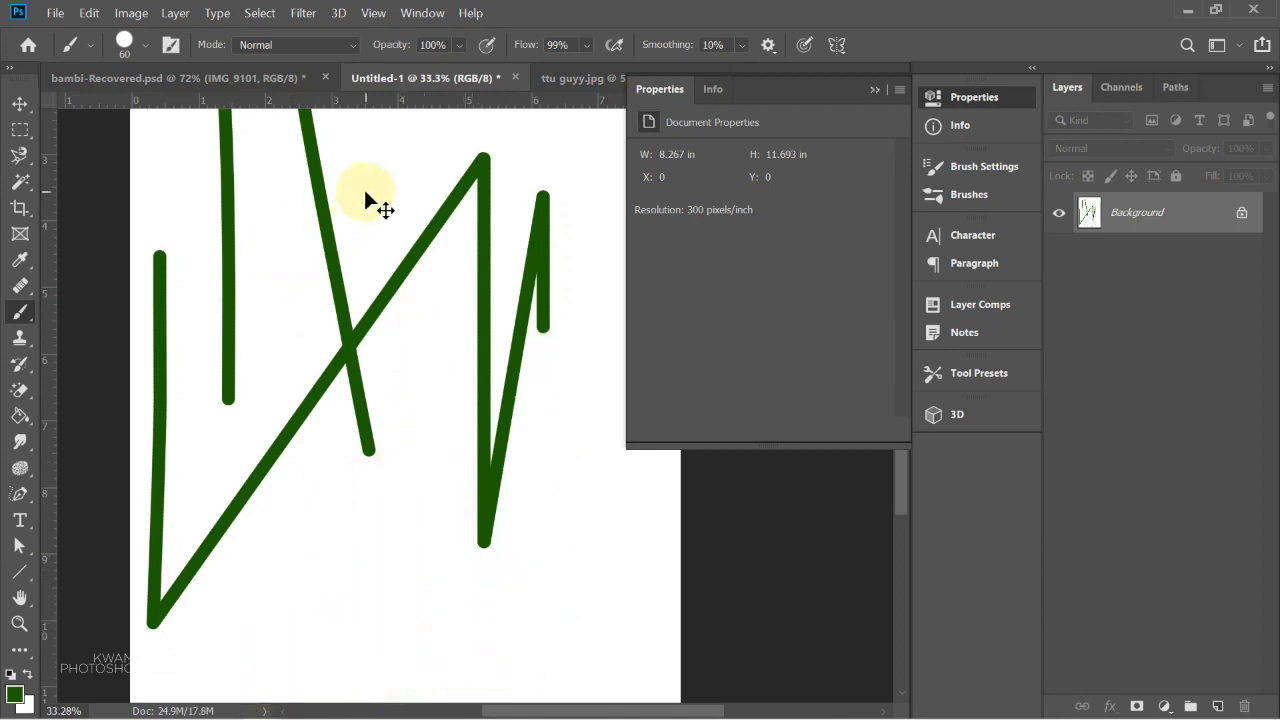
key("ctrl+z")
key("ctrl+z")
key("ctrl+z")
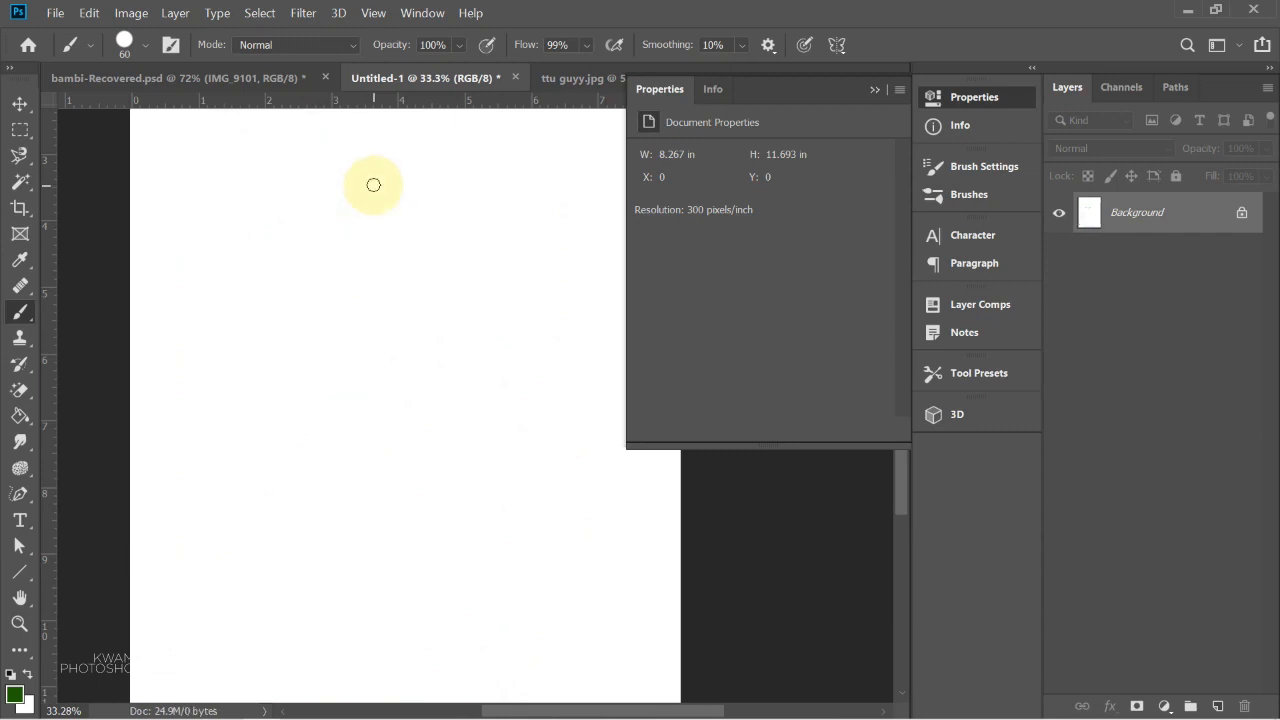
Draw the Woman custom shape with a solid blue fill on the blank Untitled-1 page.
left_click(388, 302, "alt")
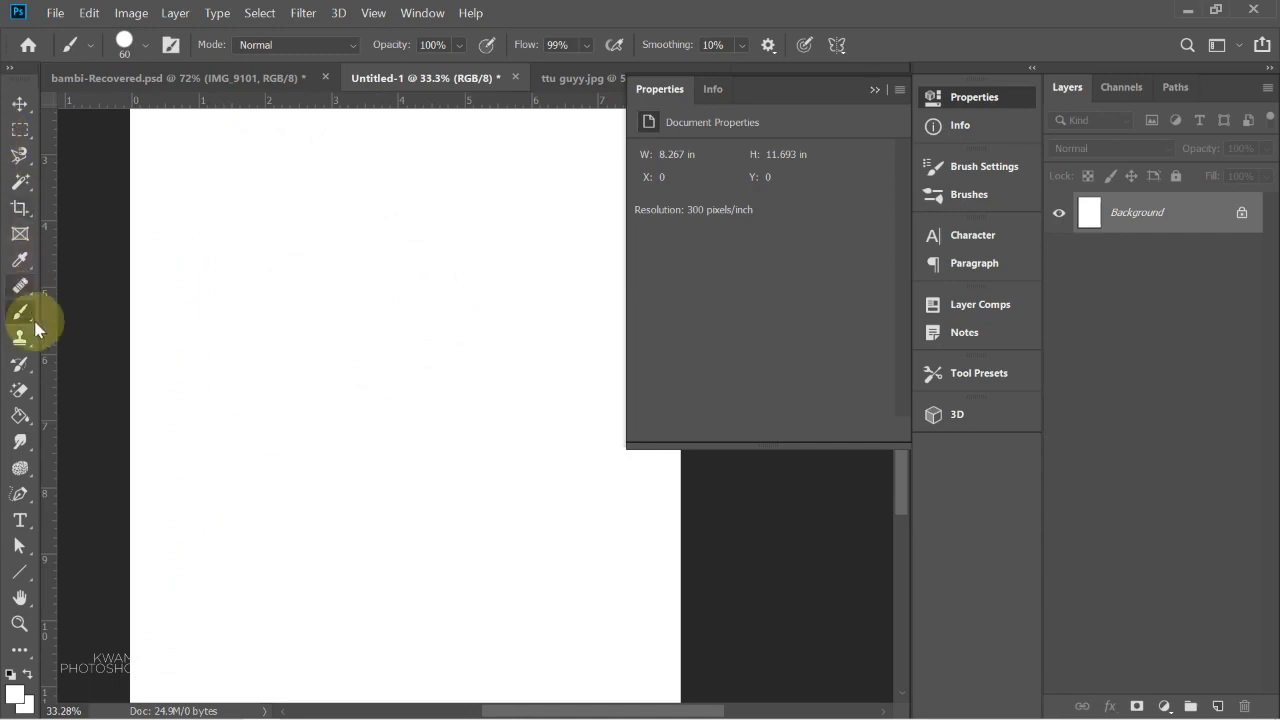
left_click(20, 581)
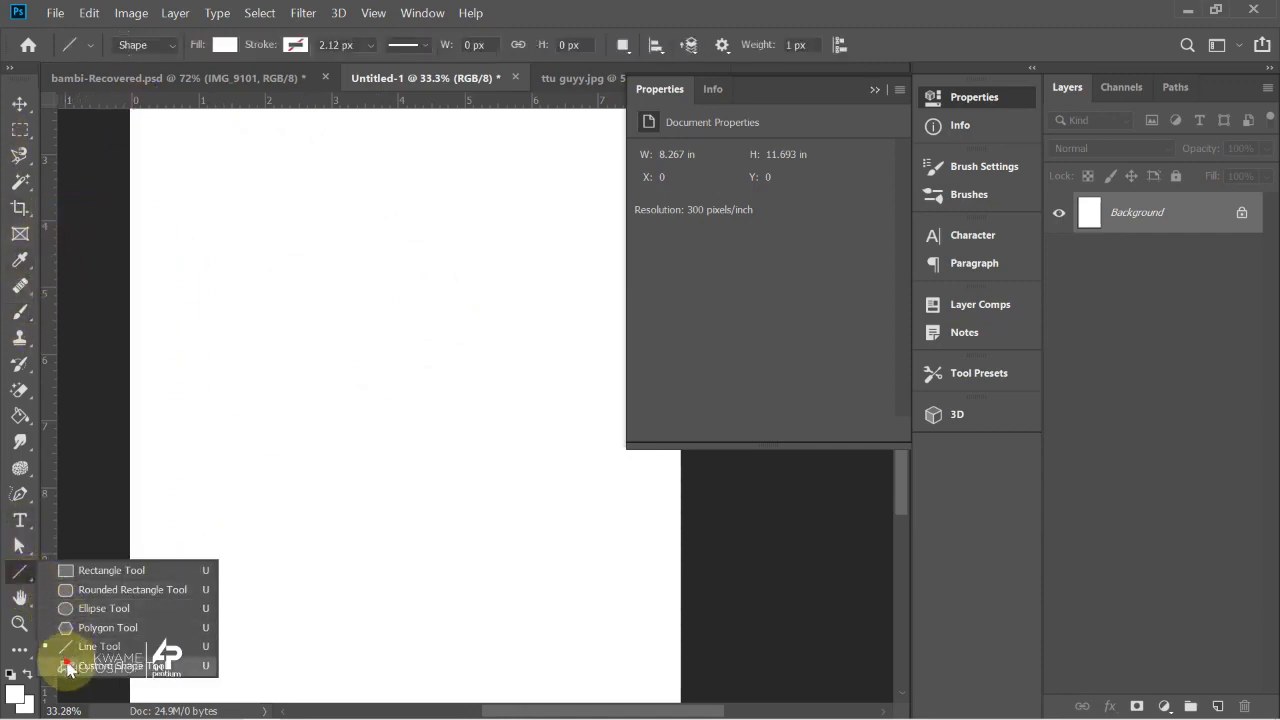
left_click(90, 665)
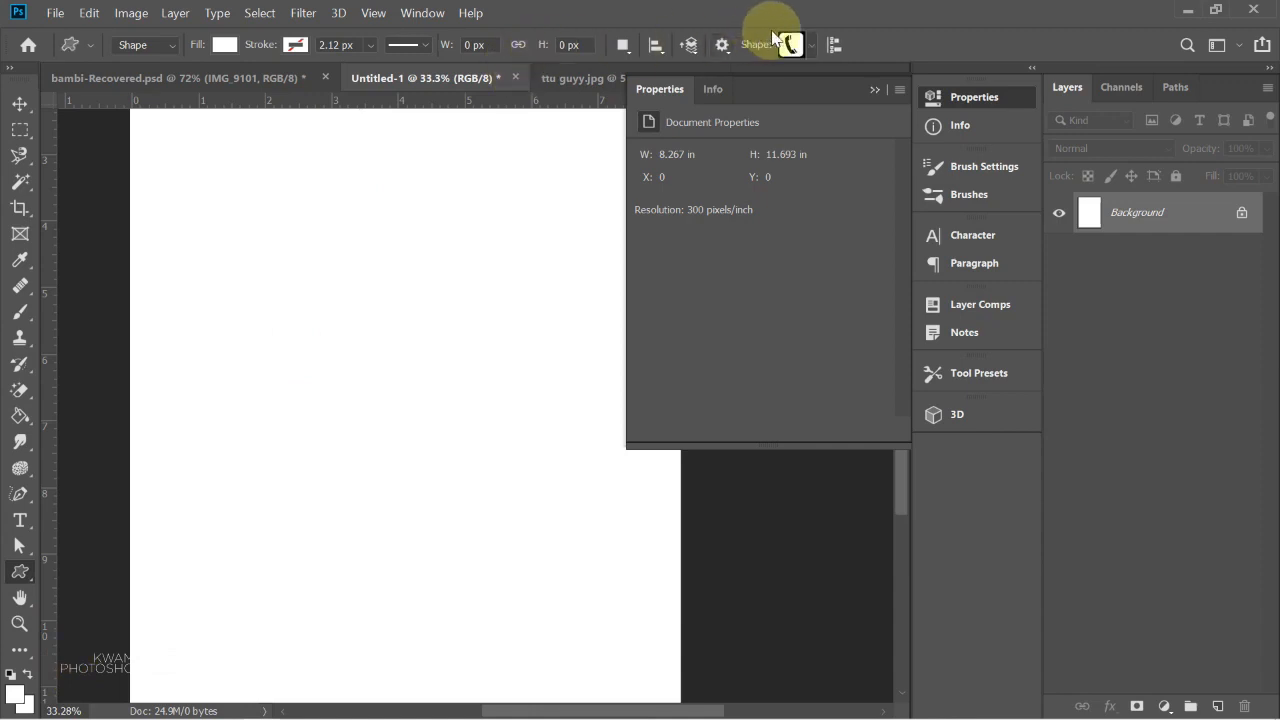
left_click(811, 44)
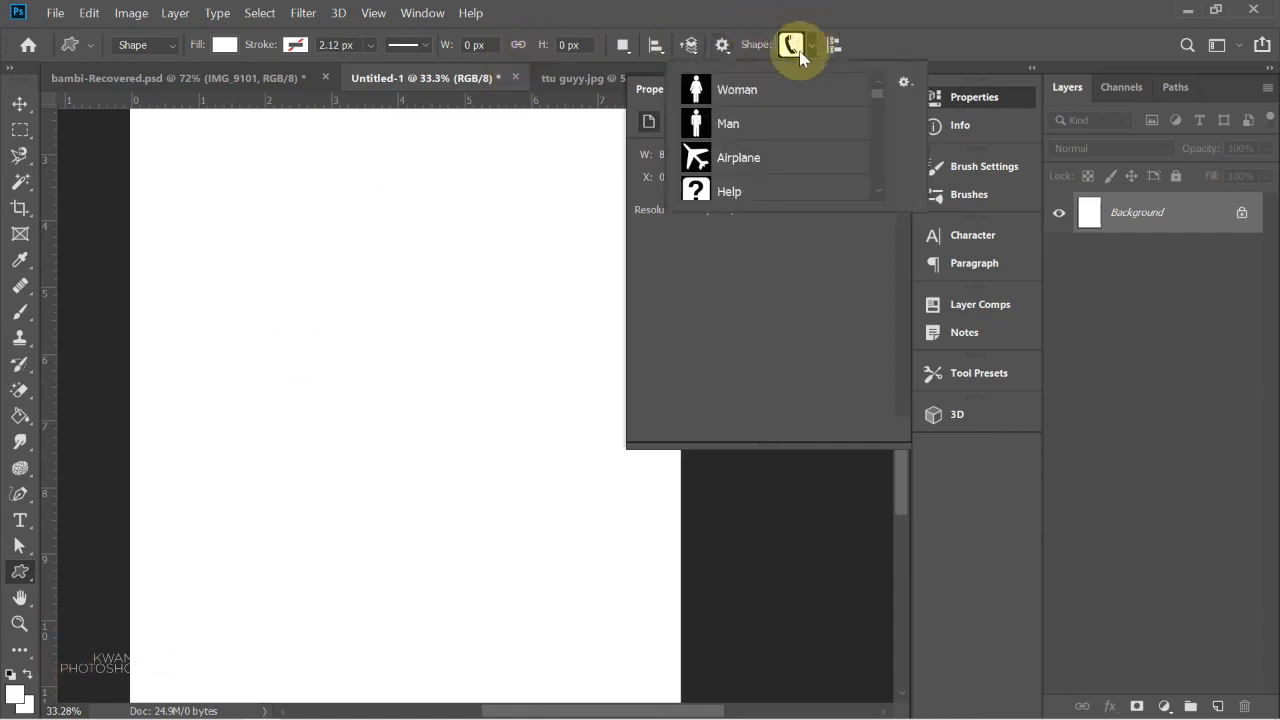
left_click(694, 88)
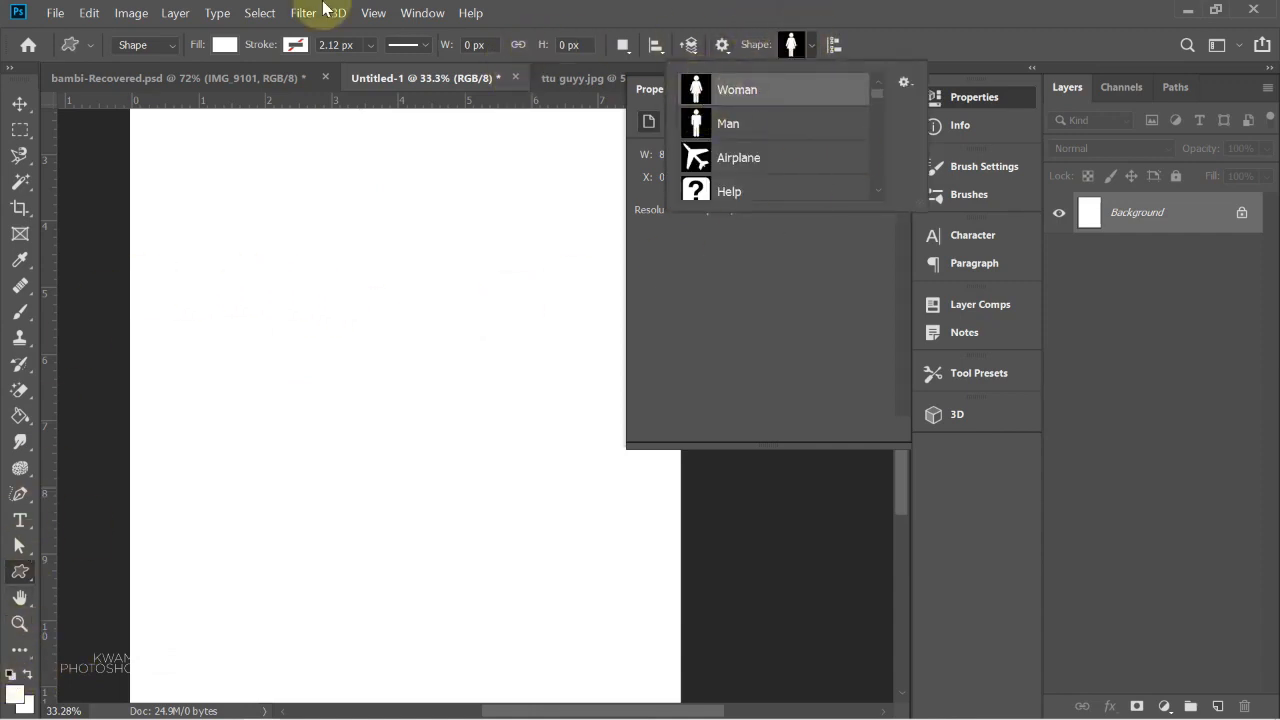
left_click(224, 44)
left_click(204, 175)
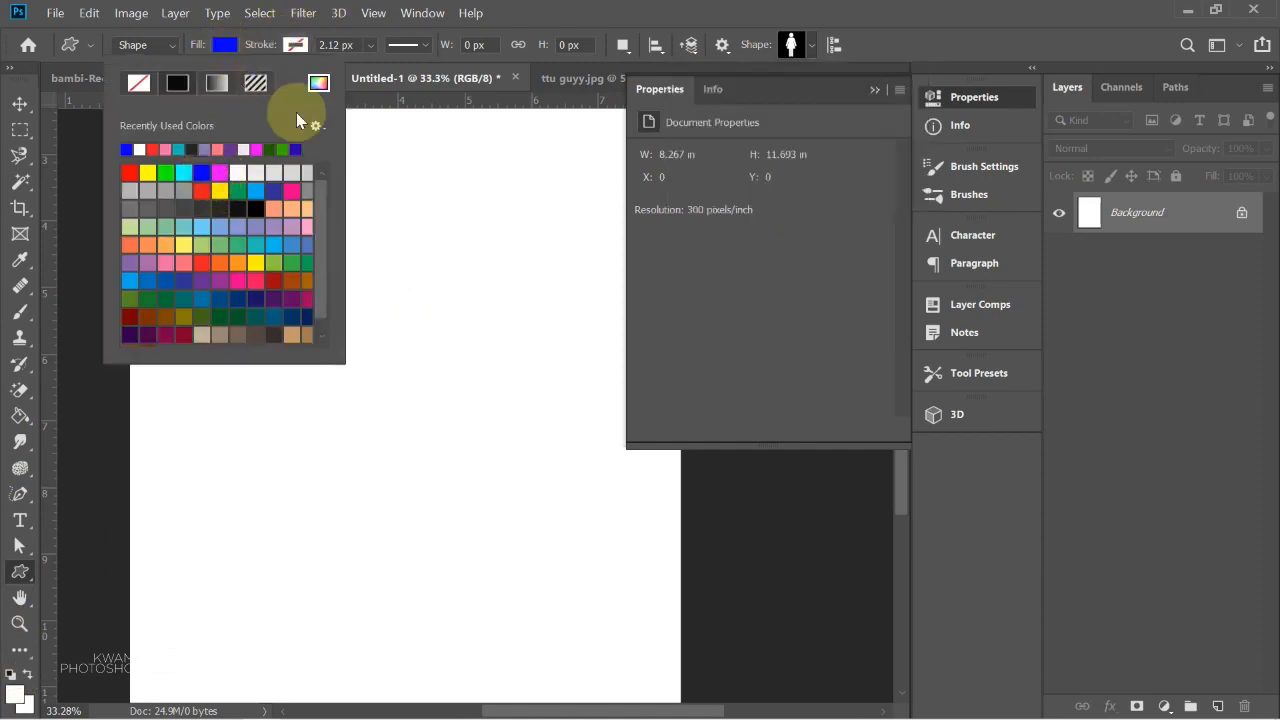
left_click(676, 6)
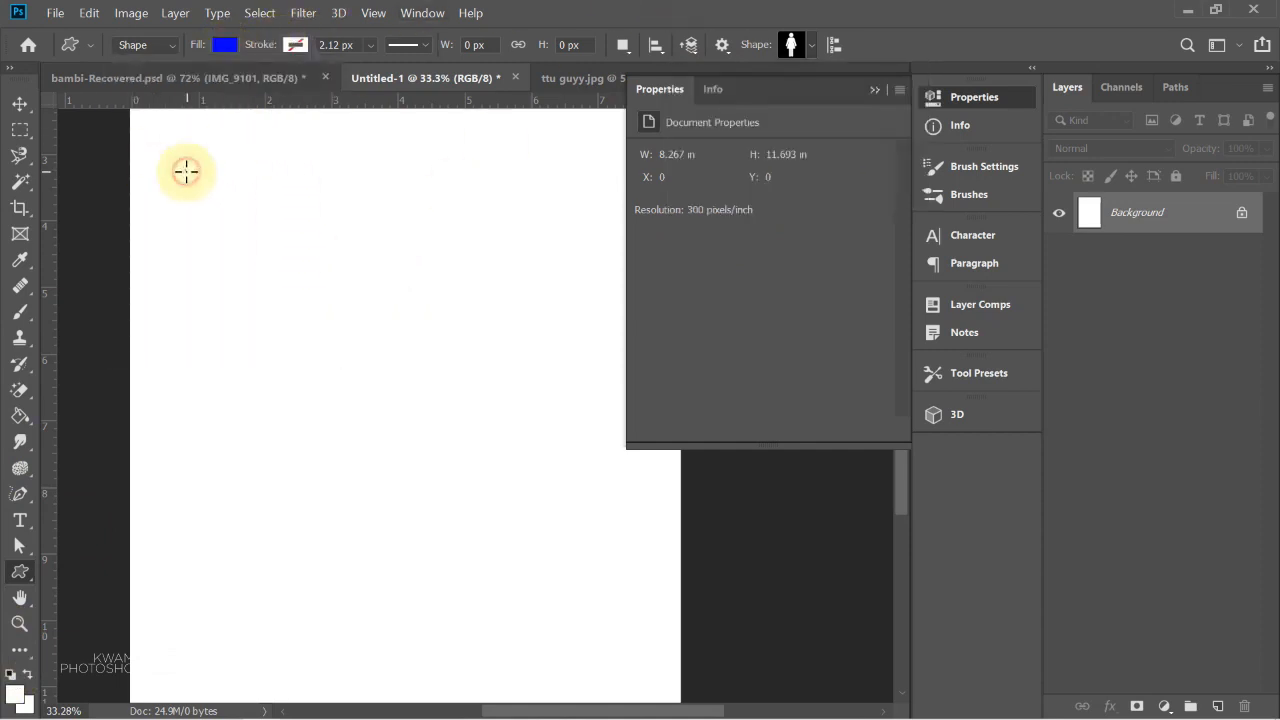
left_click_drag(186, 171, 323, 537)
Draw the Man custom shape, about 513 by 1392 px, beside the woman figure in the same blue.
left_click(790, 44)
left_click(762, 120)
left_click(412, 236)
left_click_drag(412, 236, 530, 546)
Draw a small Airplane custom shape, about 268 by 281 px, above and between the two figures.
left_click(818, 50)
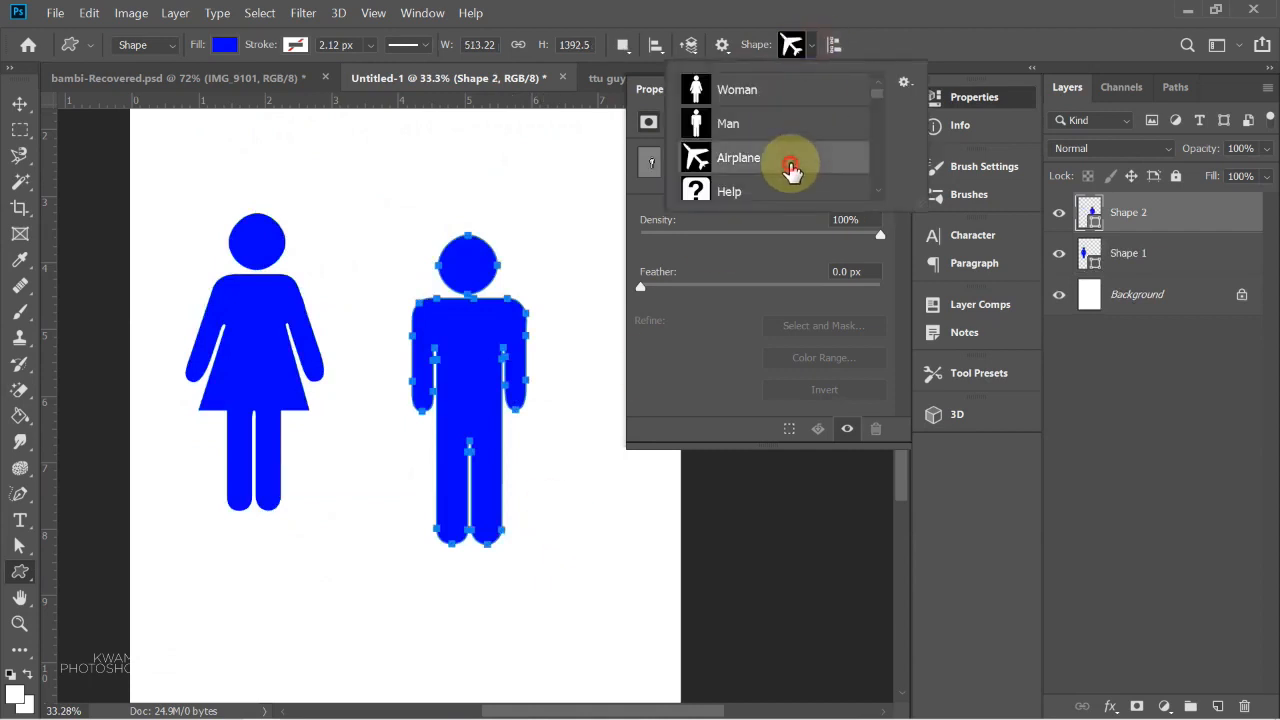
left_click_drag(304, 104, 404, 90)
left_click_drag(335, 140, 420, 225)
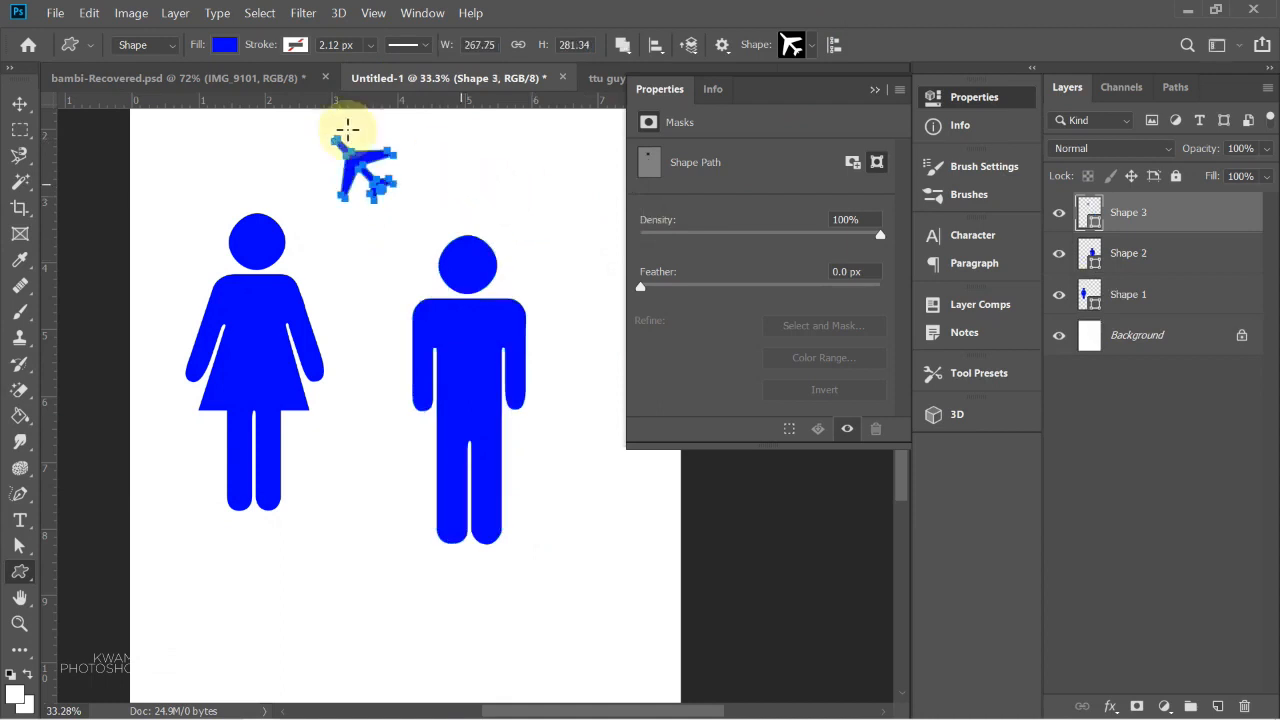
Select the woman, man and airplane shapes together with the Move tool and delete them.
left_click(20, 104)
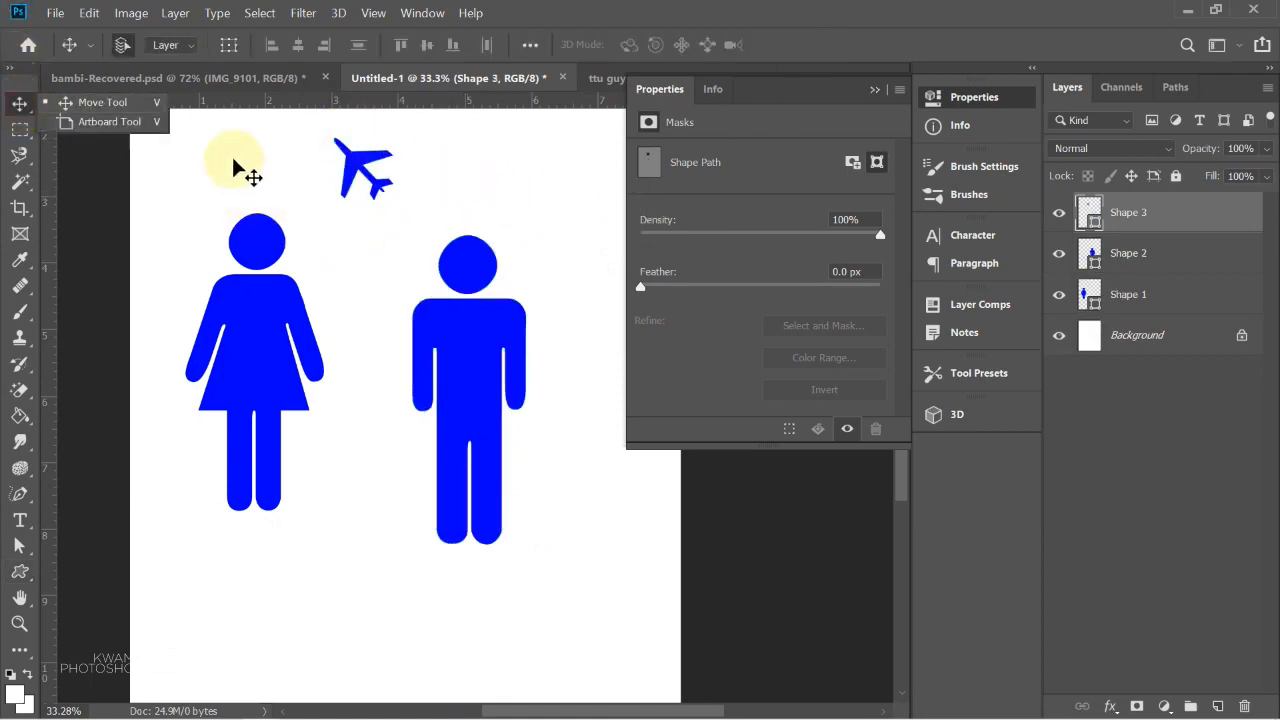
left_click_drag(246, 171, 624, 583)
key("Delete")
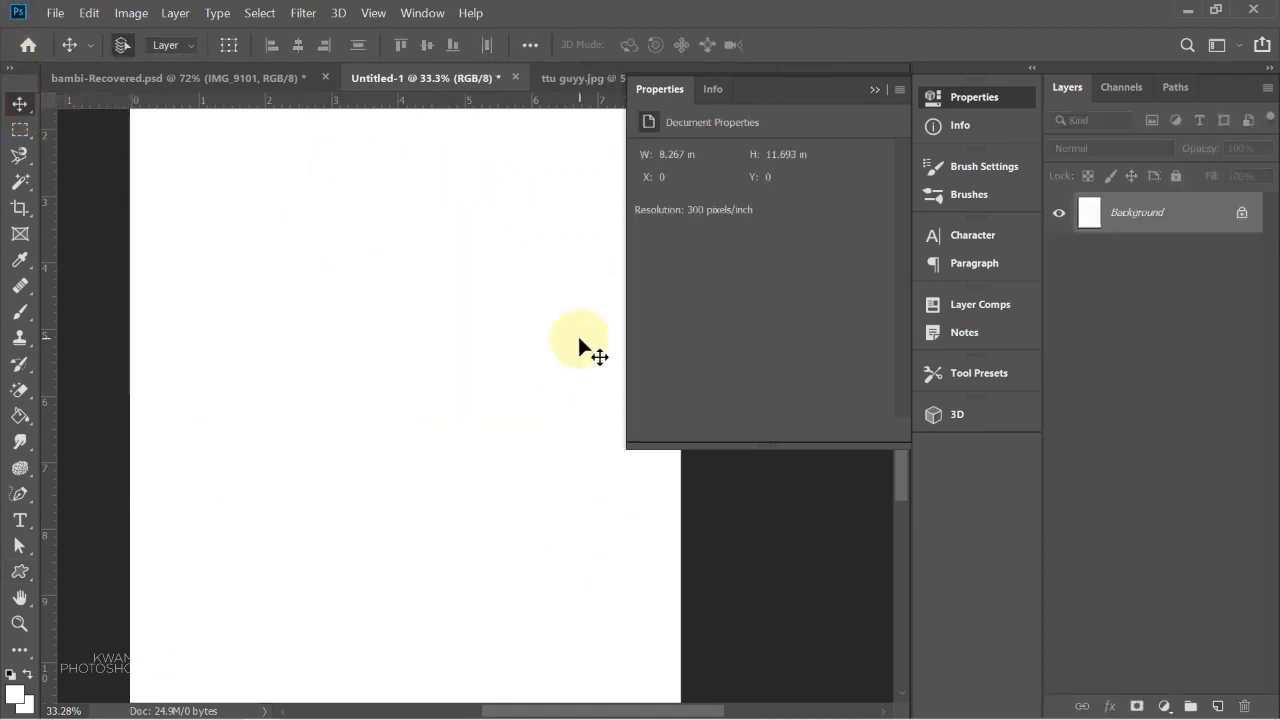
Switch to the bambi-Recovered.psd document and undo the three green brush strokes over the leaves.
left_click(127, 70)
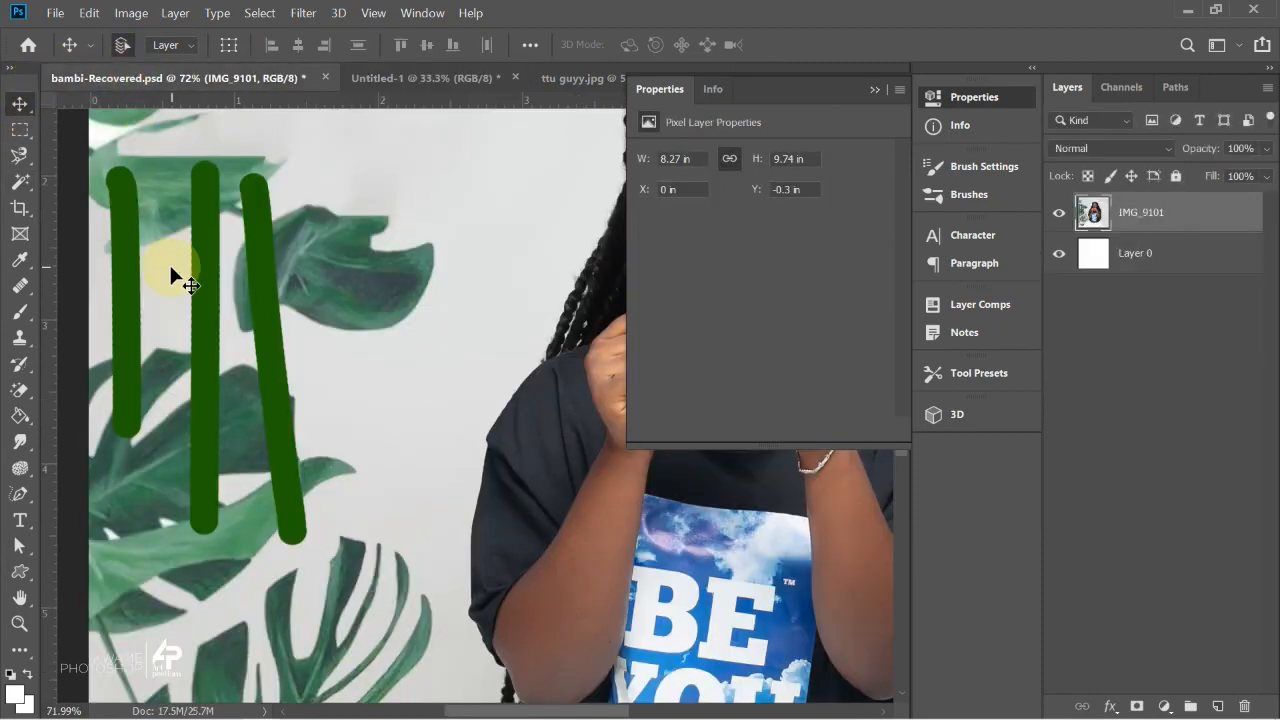
key("ctrl+z")
key("ctrl+z")
key("ctrl+z")
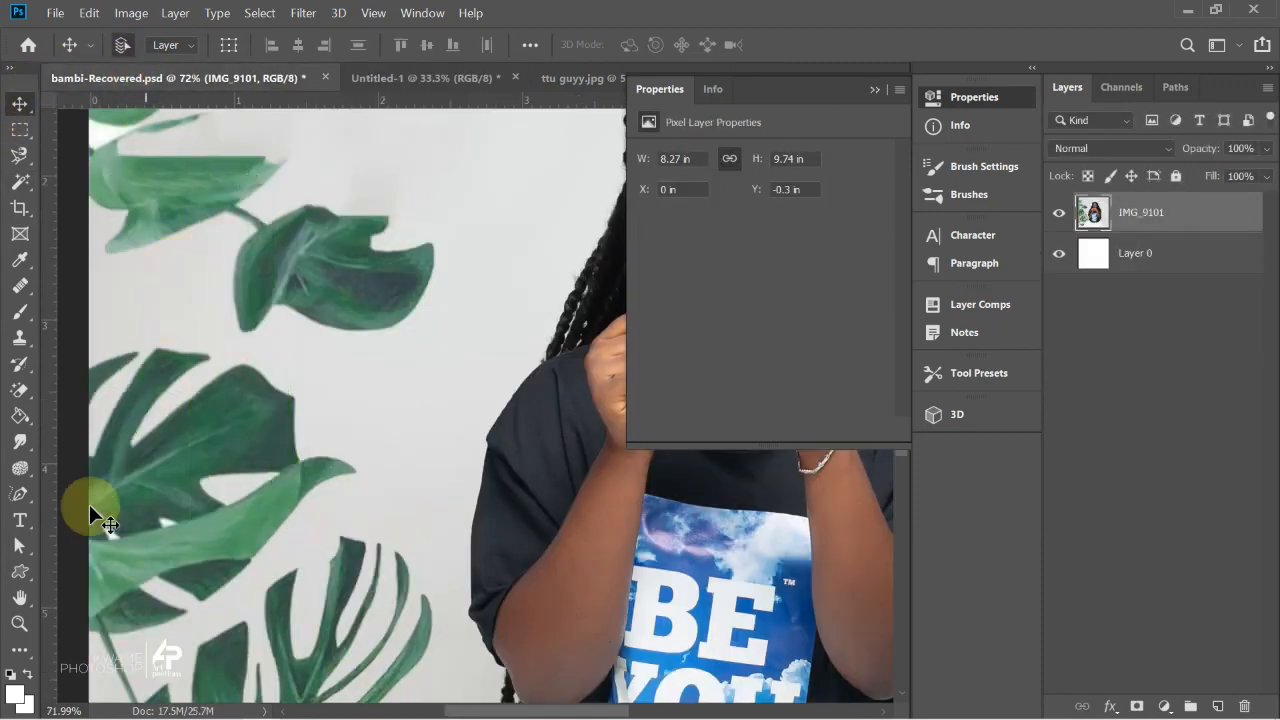
Collapse the document properties display and pan around the photo with the Hand tool, finishing with the image fitted on screen.
left_click(19, 574)
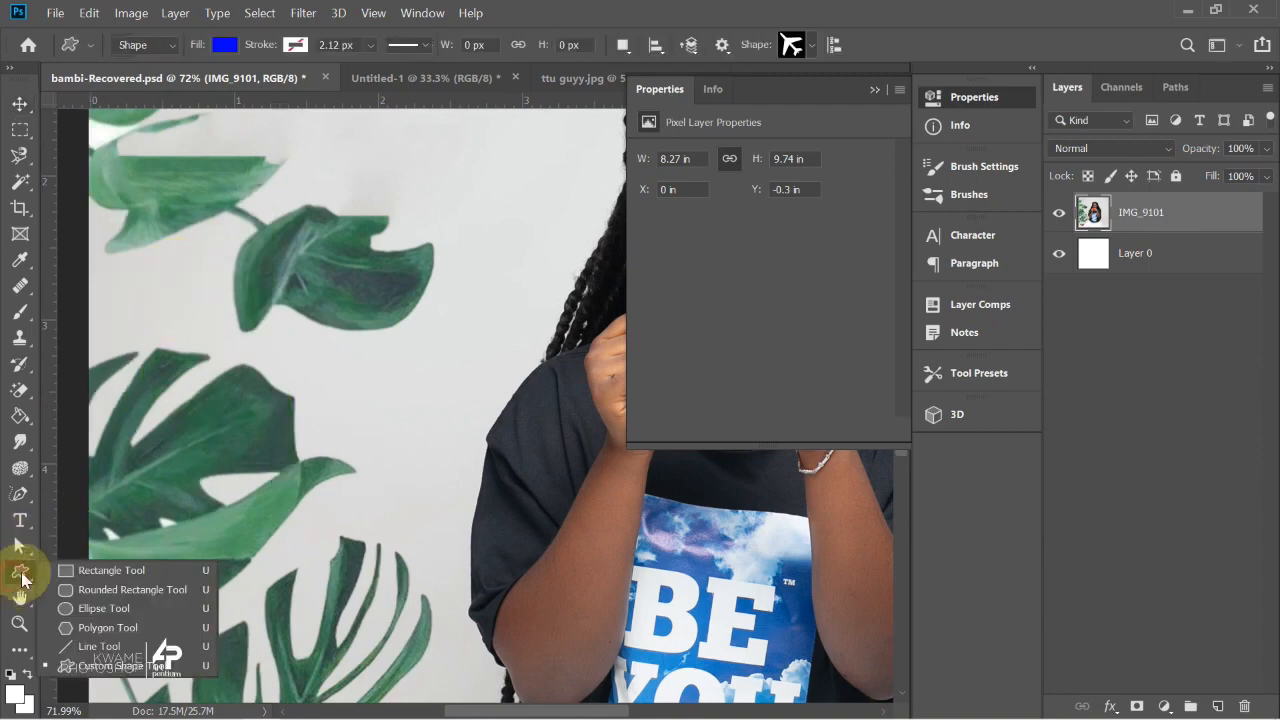
left_click(875, 89)
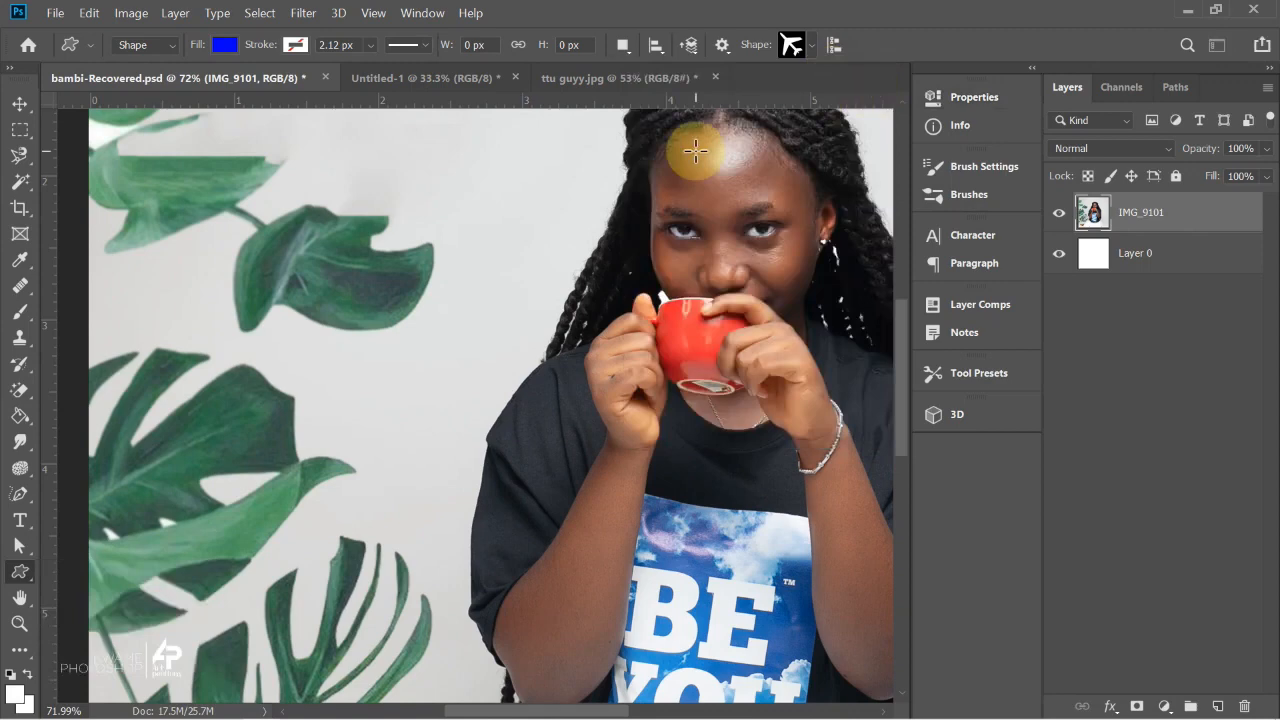
left_click(19, 598)
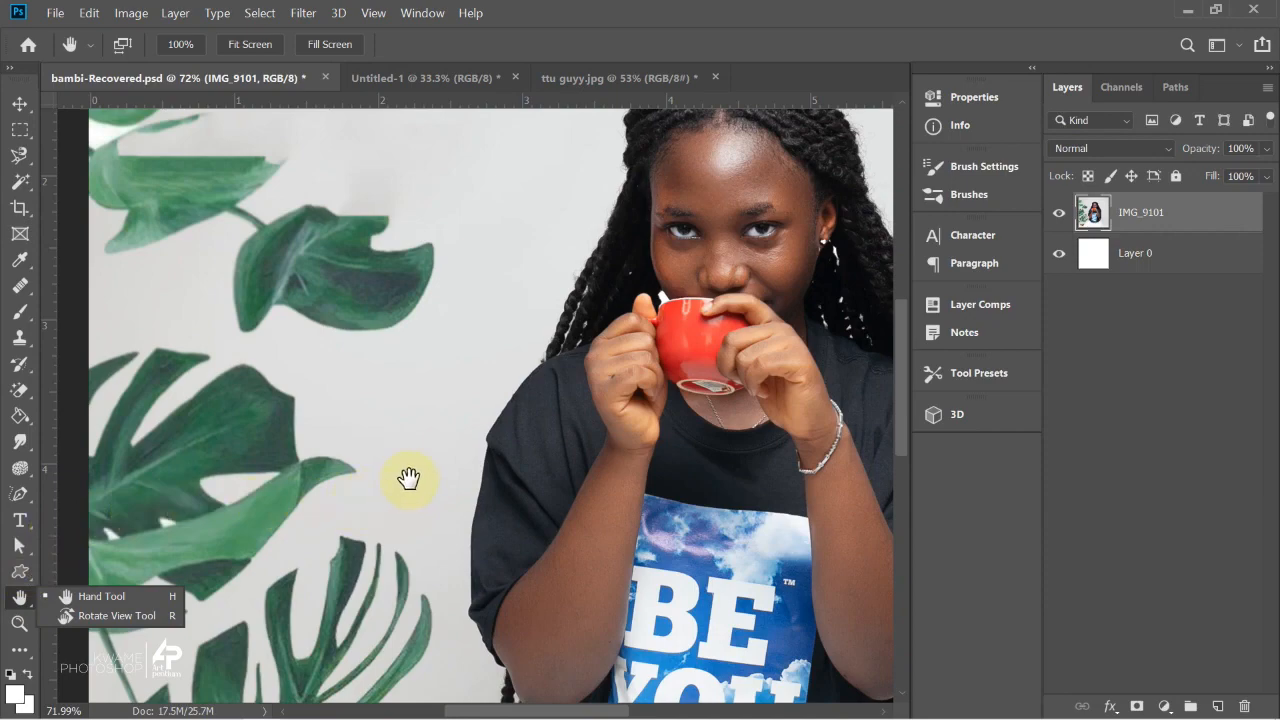
left_click_drag(496, 434, 466, 554)
left_click_drag(383, 546, 357, 455)
key("ctrl+0")
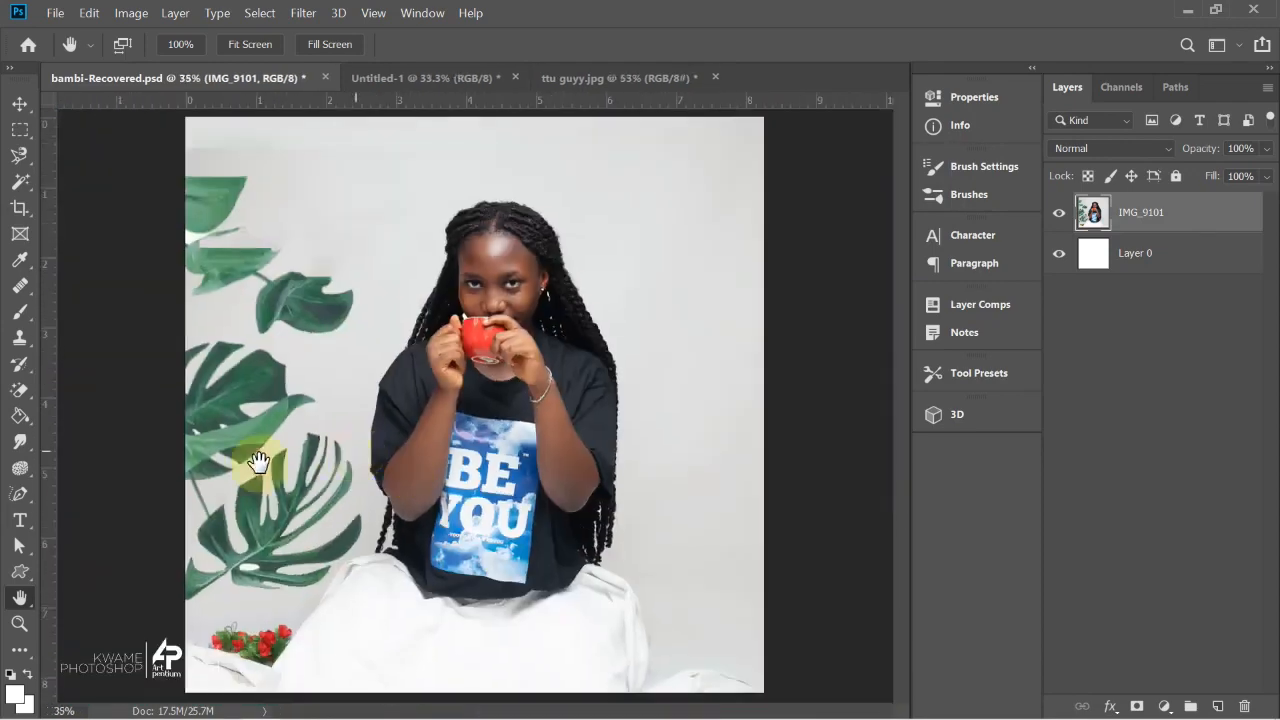
Tilt the canvas view to -1° with the Rotate View tool and zoom out to 29.17%.
left_click(33, 604)
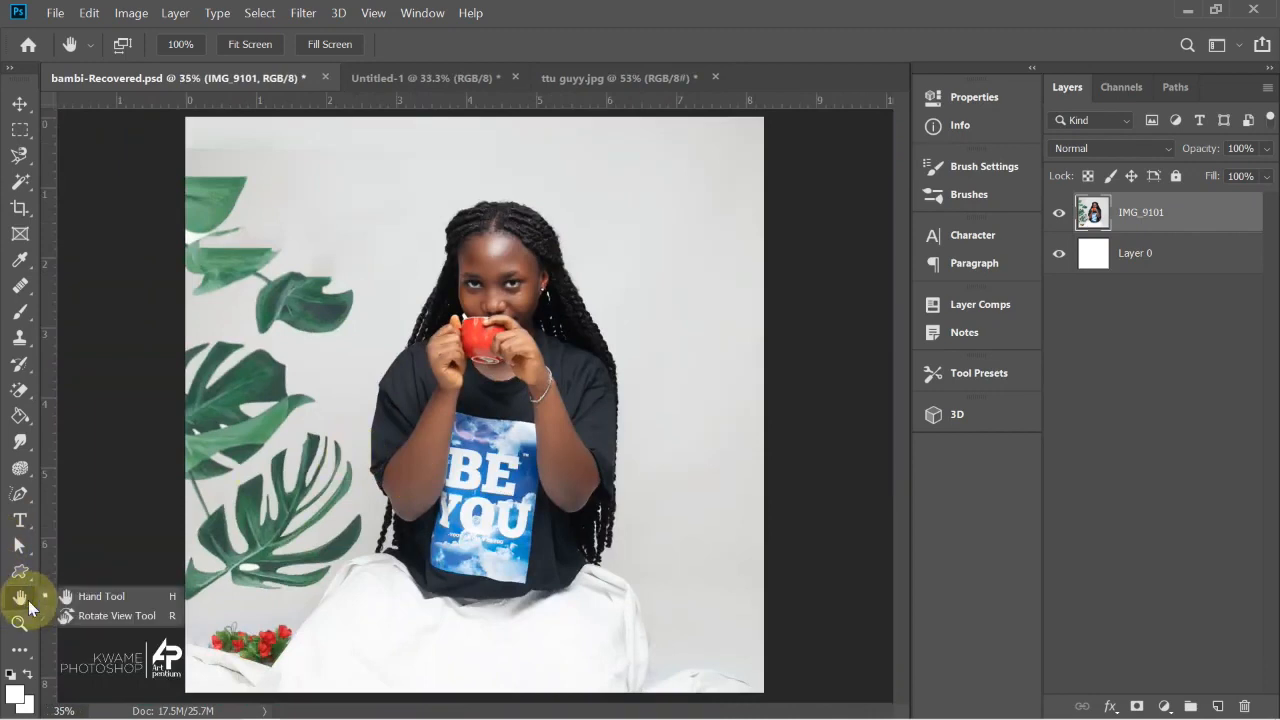
left_click(84, 616)
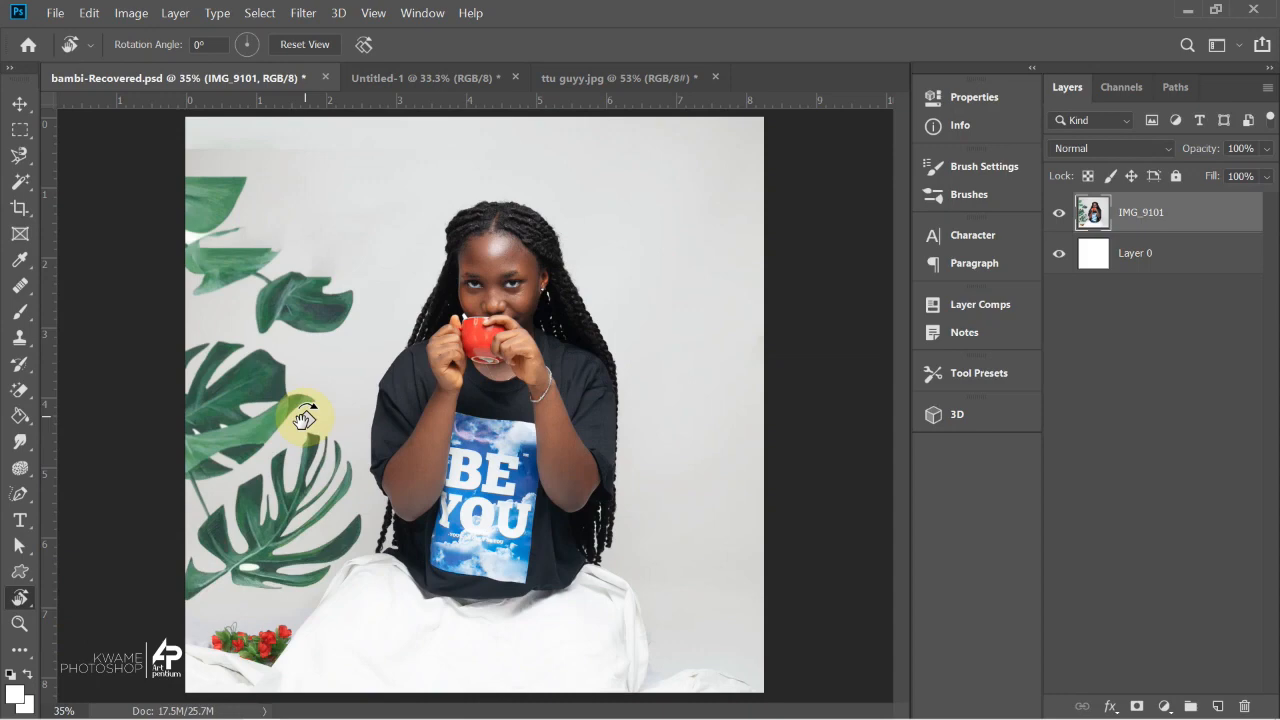
mouse_move(210, 360)
left_mouse_down()
mouse_move(203, 323)
mouse_move(298, 287)
mouse_move(509, 323)
mouse_move(580, 523)
mouse_move(294, 449)
mouse_move(351, 371)
mouse_move(334, 449)
mouse_move(465, 430)
mouse_move(481, 441)
mouse_move(186, 314)
mouse_move(243, 417)
mouse_move(229, 358)
mouse_move(226, 369)
left_mouse_up()
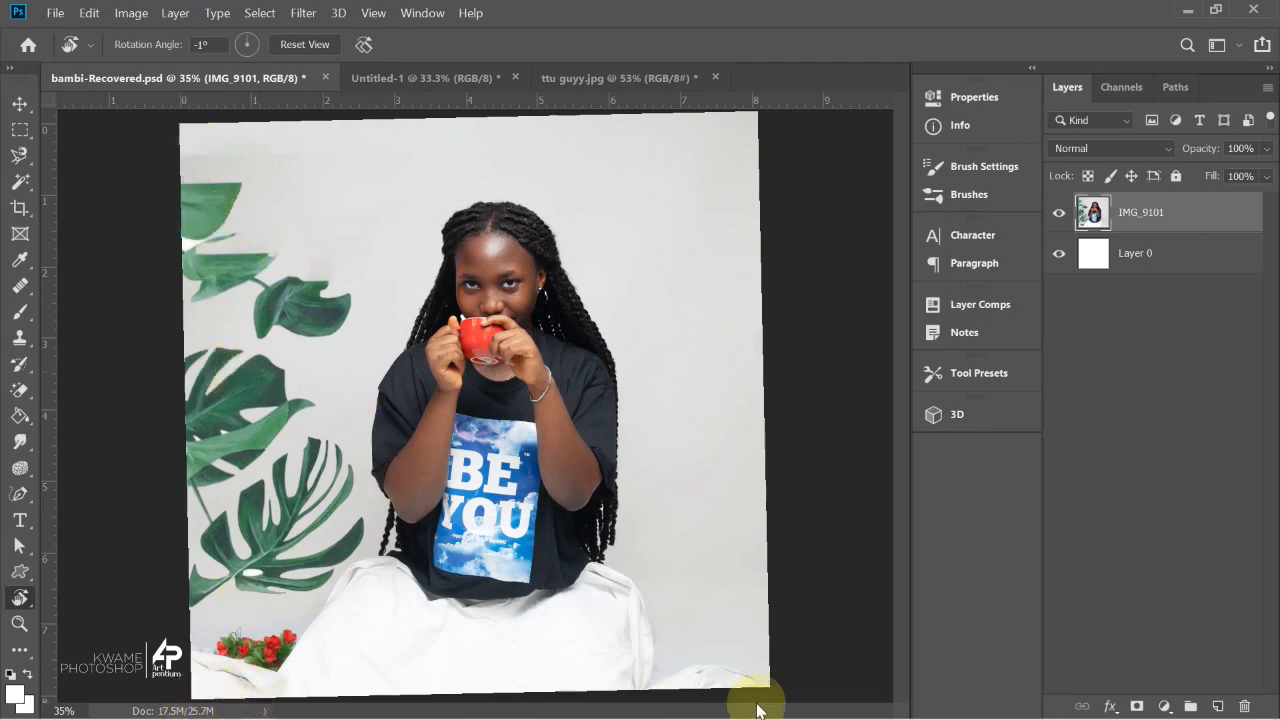
scroll(165, 122, "up", 1)
scroll(305, 402, "down", 1)
scroll(330, 402, "down", 1)
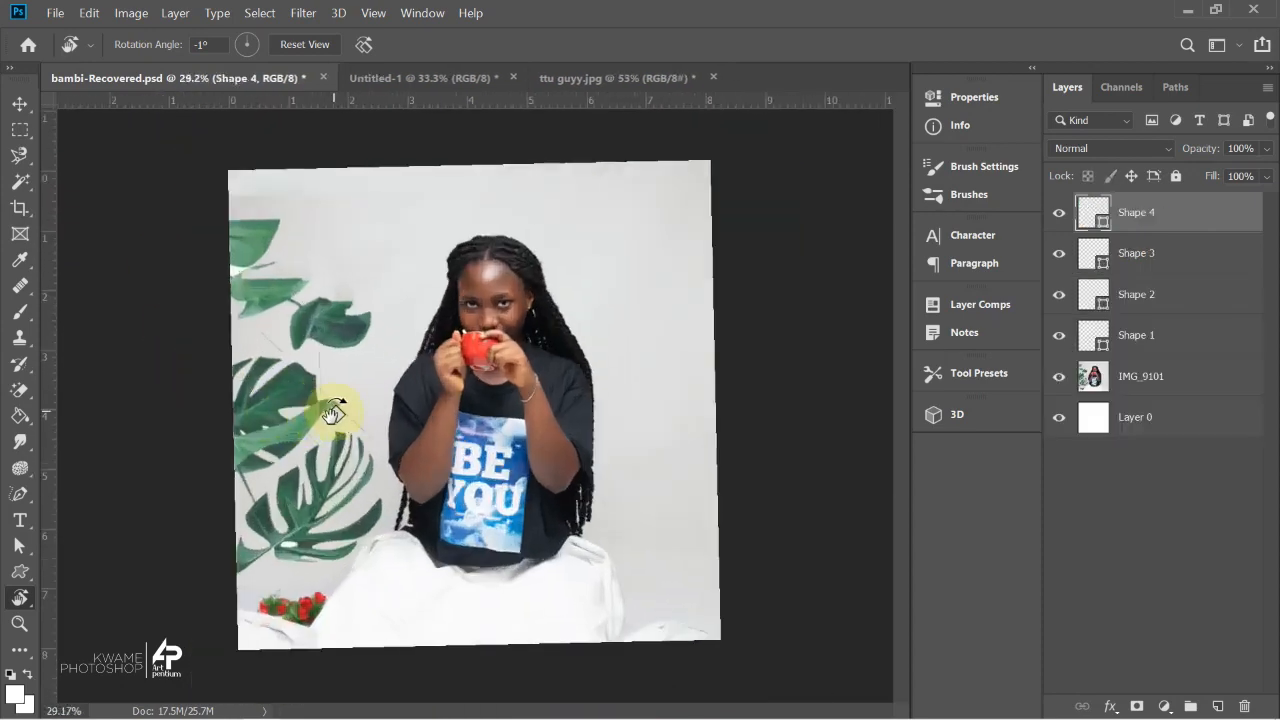
Undo the creation of the four stray shape layers above IMG_9101.
key("ctrl+z")
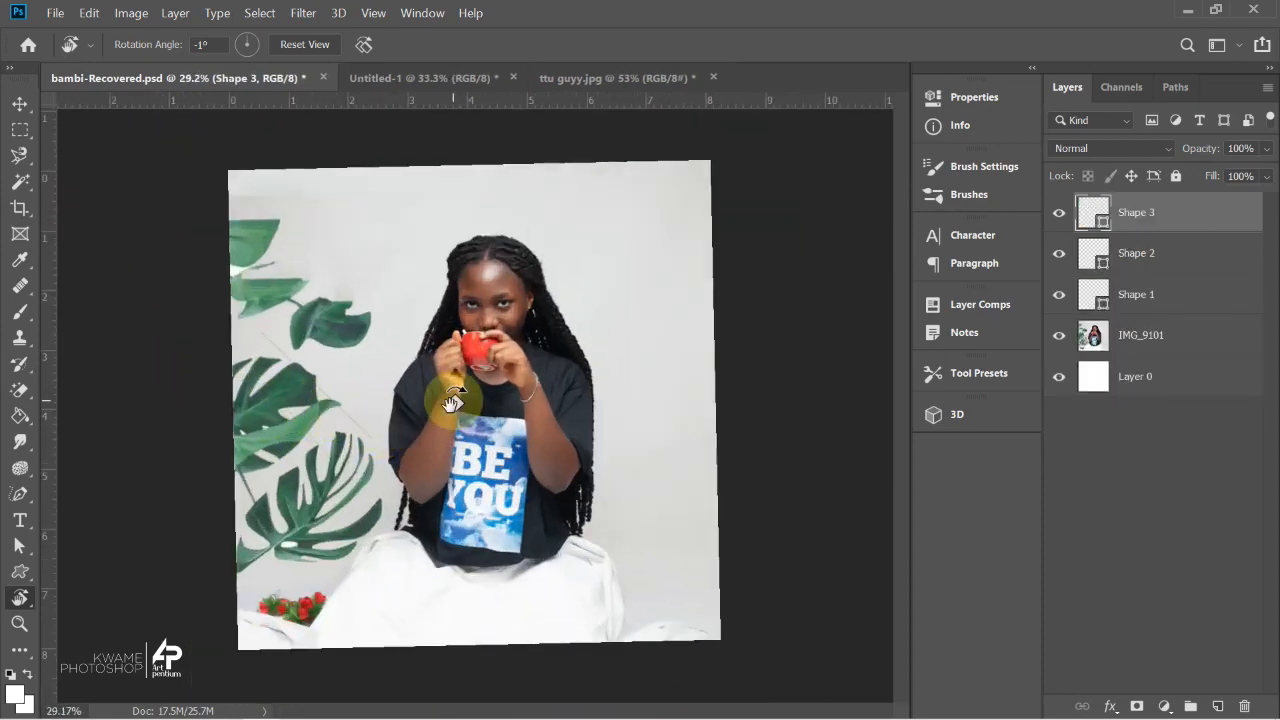
key("ctrl+z")
key("ctrl+z")
key("ctrl+z")
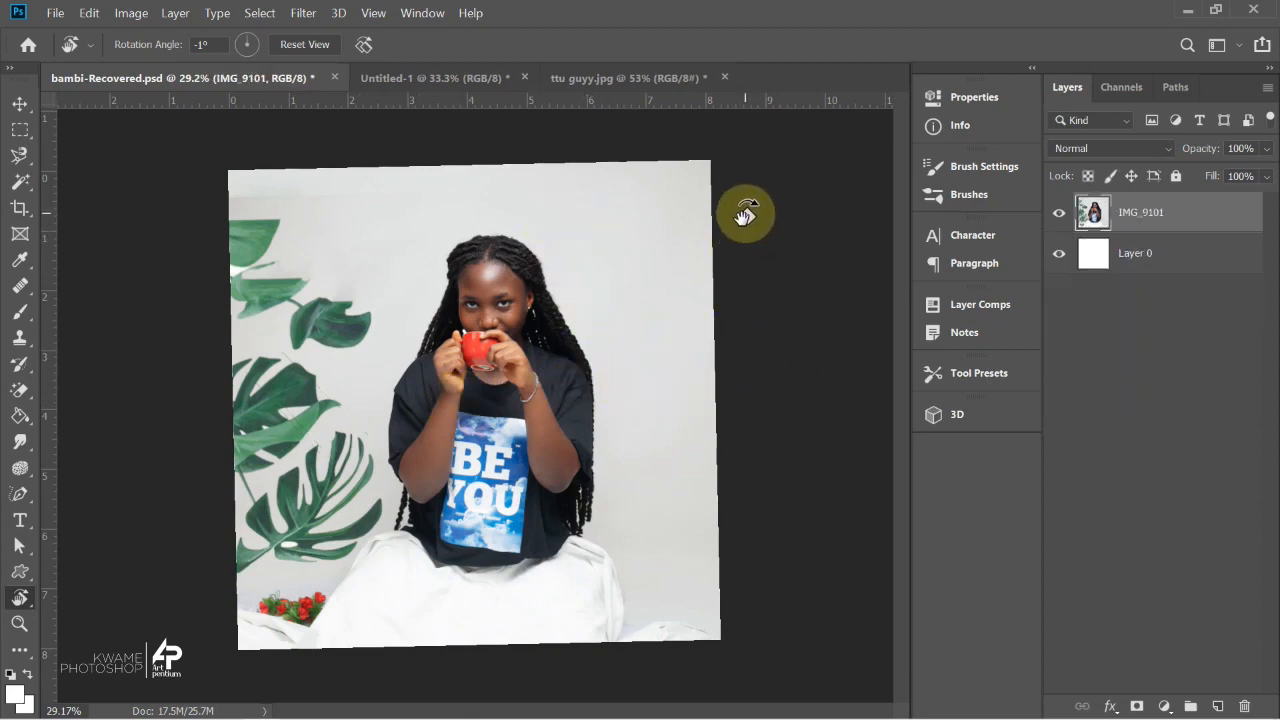
Rotate the canvas view upside down to about -178° and bring it back upright to 0°.
left_click_drag(745, 213, 530, 365)
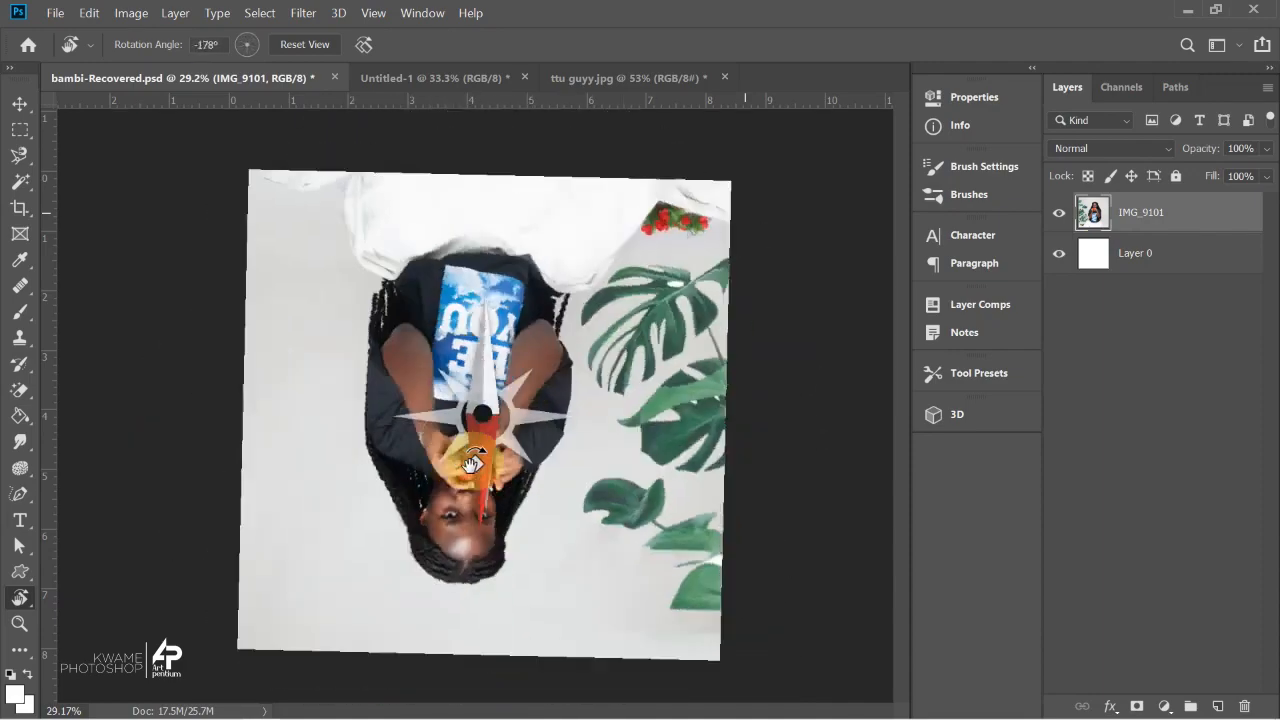
left_click_drag(400, 432, 422, 110)
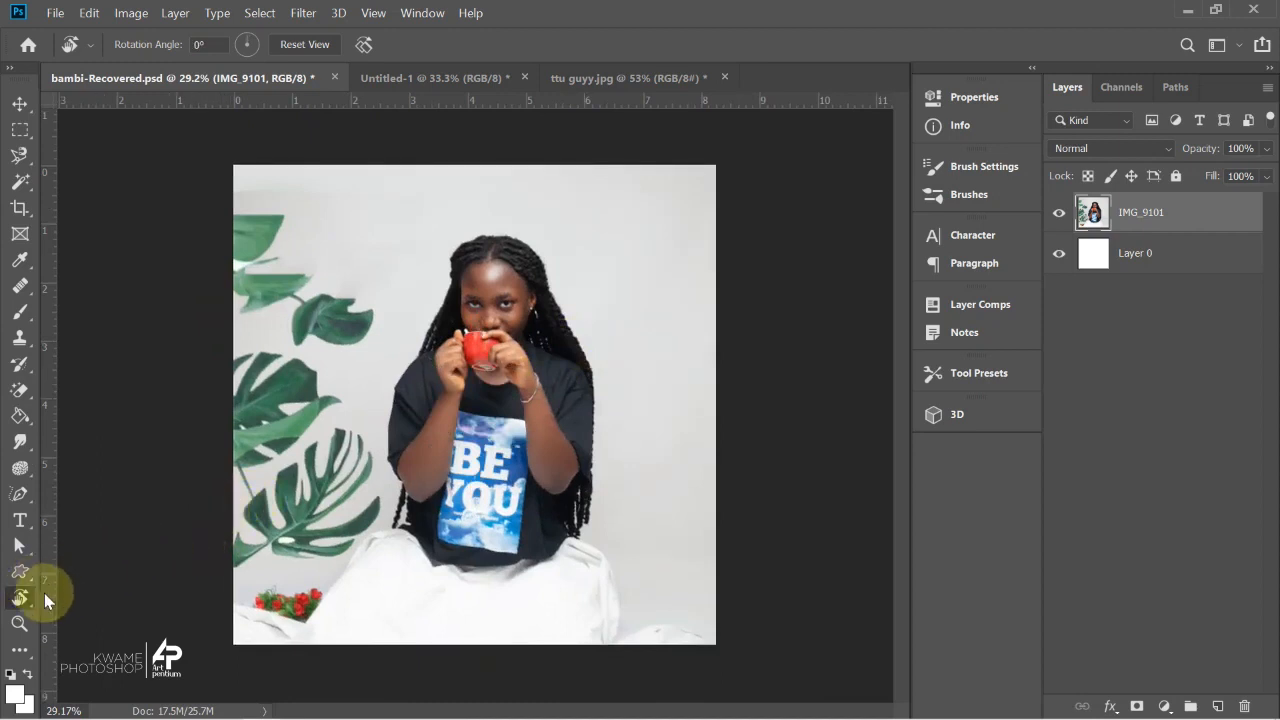
Zoom in on the red cup and back out with the Zoom tool, finishing with the Move tool active.
left_click(17, 623)
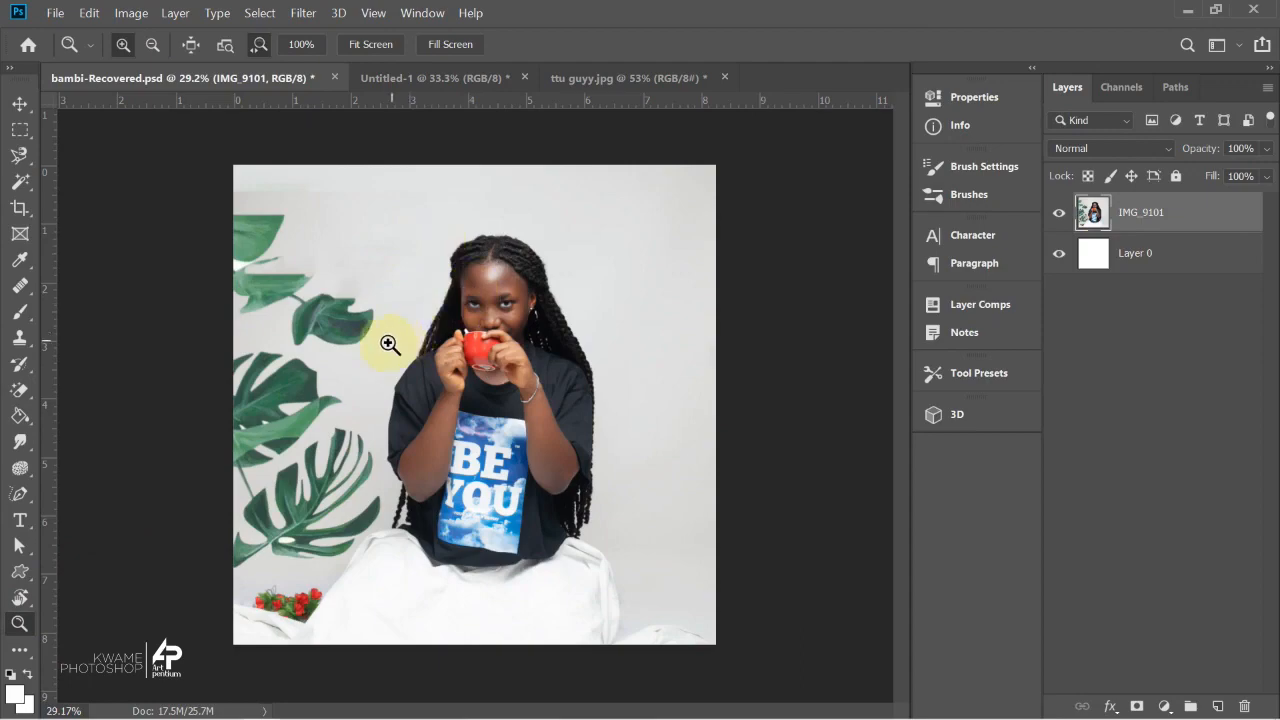
left_click(482, 347)
left_click_drag(519, 381, 600, 585)
left_click(20, 104)
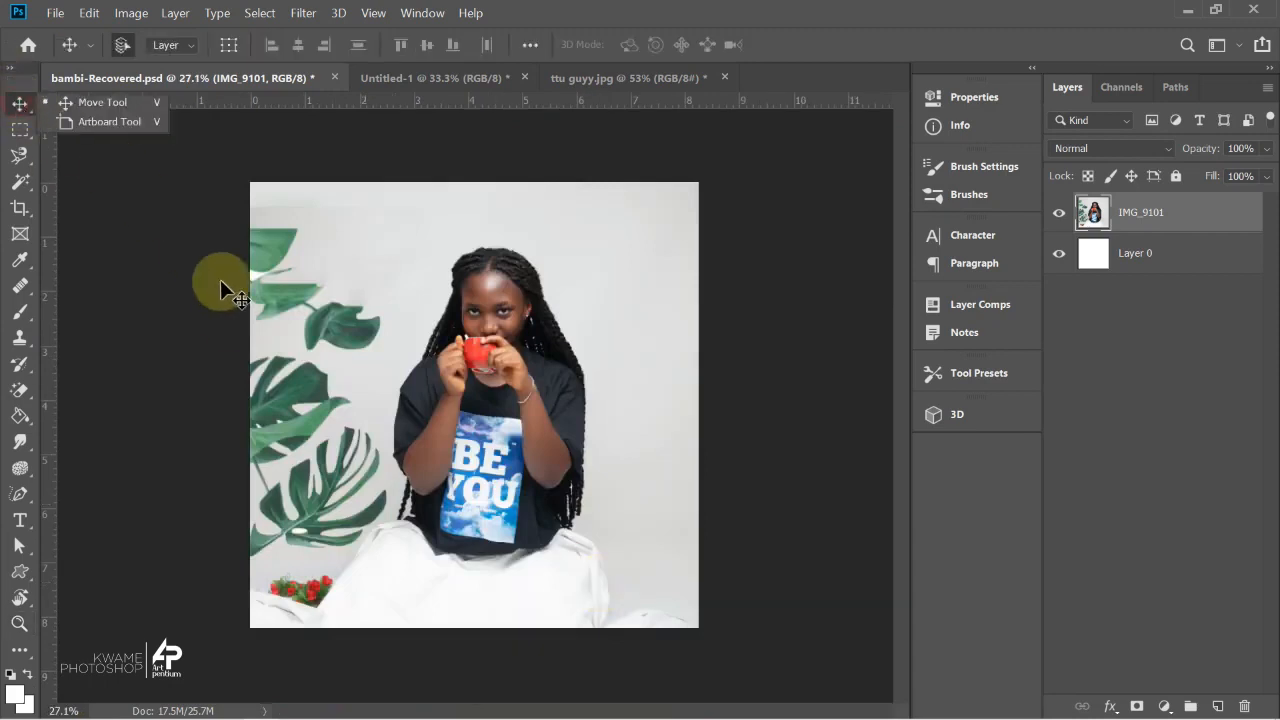